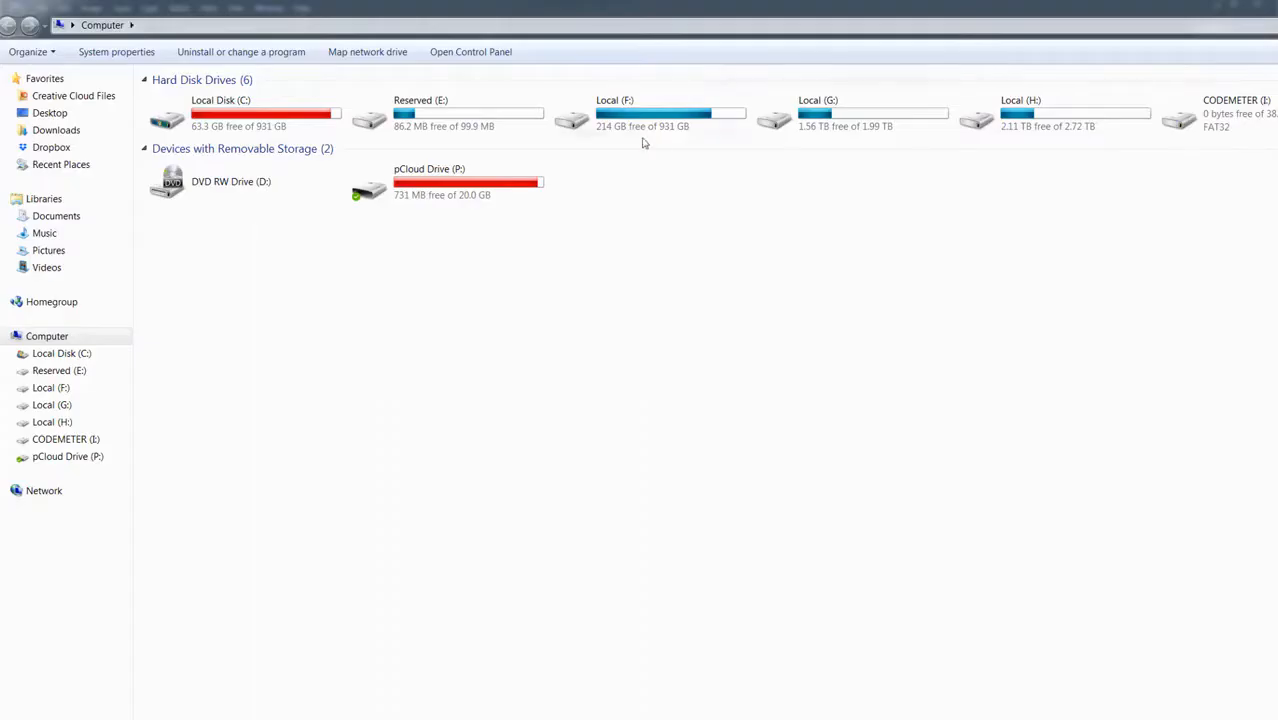
# Step: Browse Local (F:) to the URBAN FLYER TUTORIALS 2019 VOLUME 1 folder and open COMMONLY USED FONTS
pyautogui.doubleClick(262, 100)
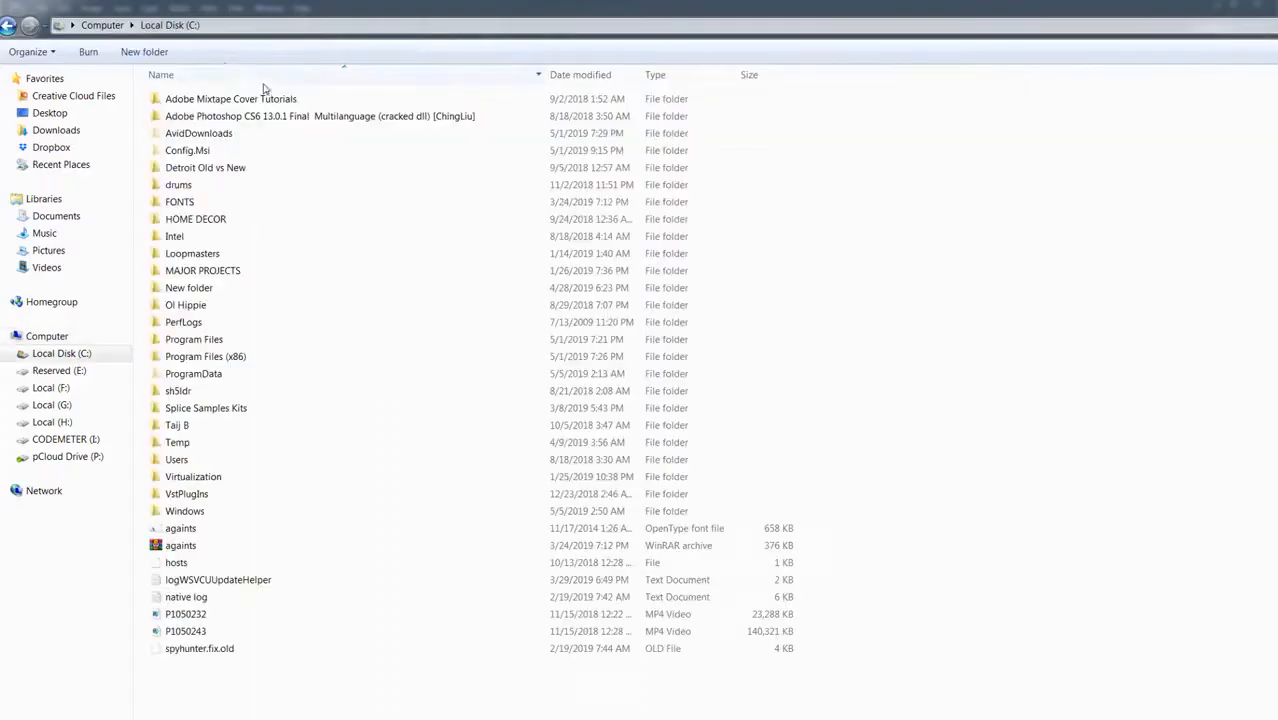
pyautogui.click(102, 25)
pyautogui.click(687, 104)
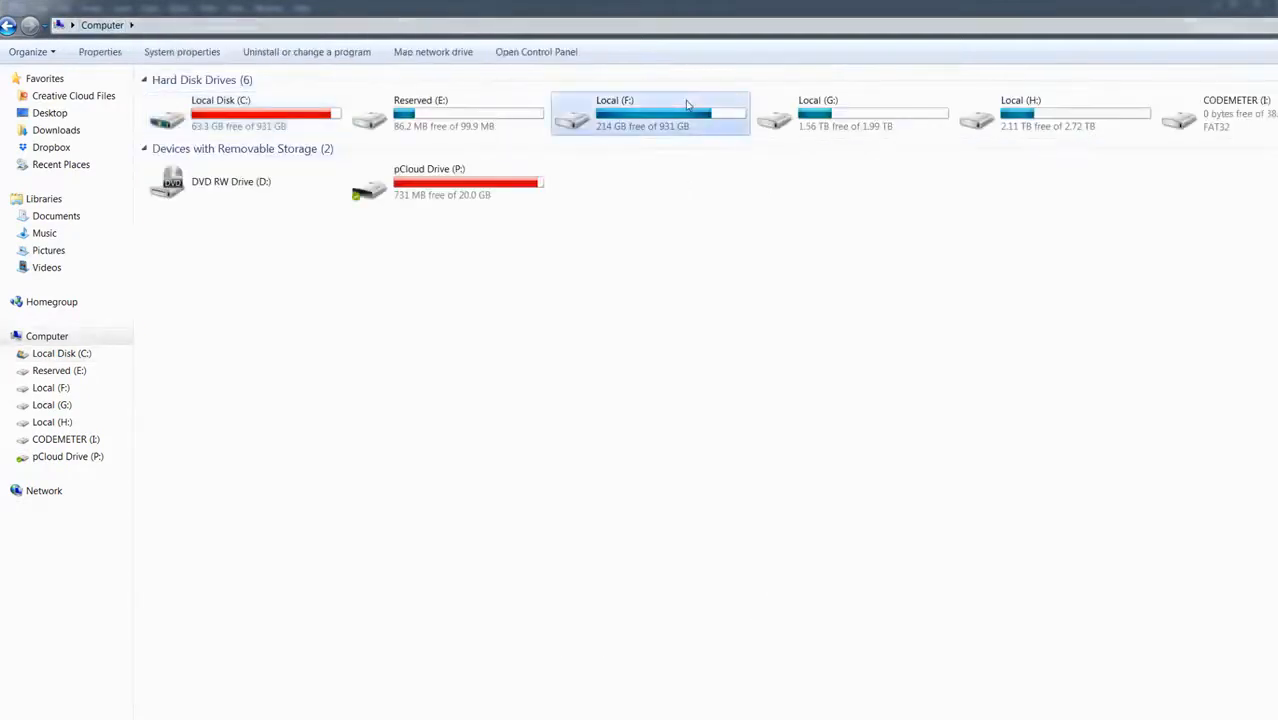
pyautogui.doubleClick(687, 104)
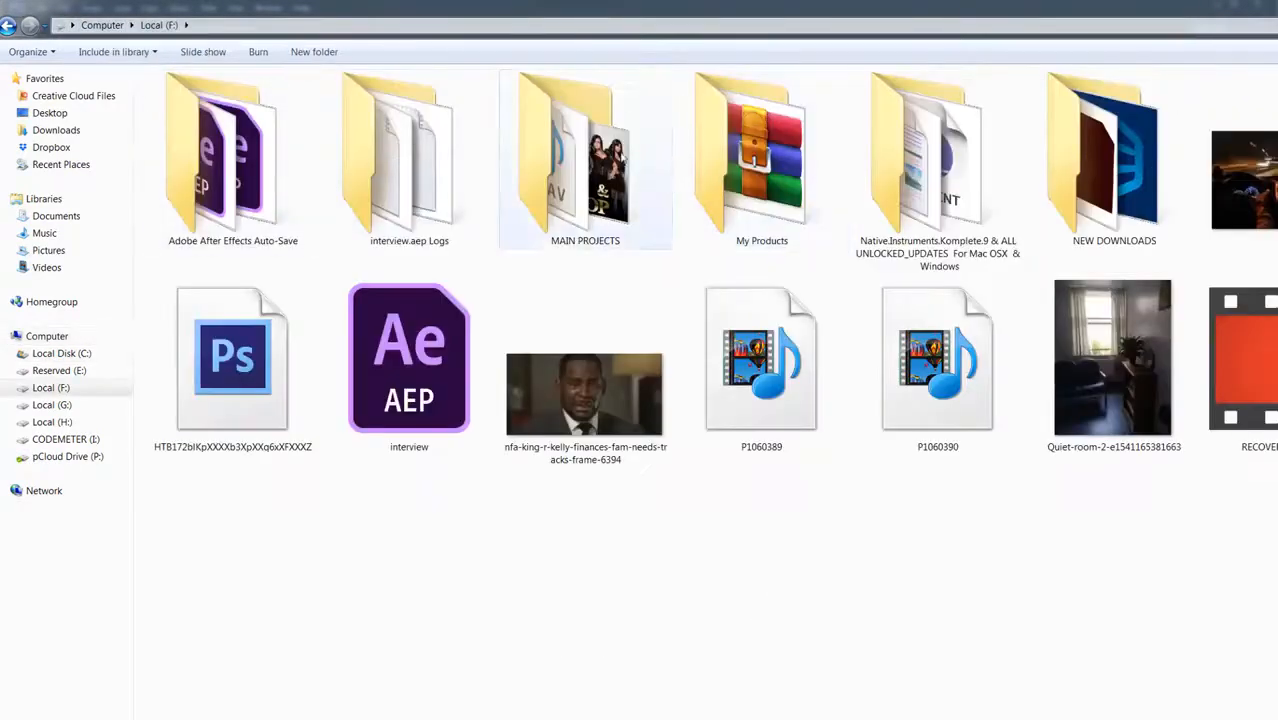
pyautogui.doubleClick(638, 156)
pyautogui.doubleClick(190, 201)
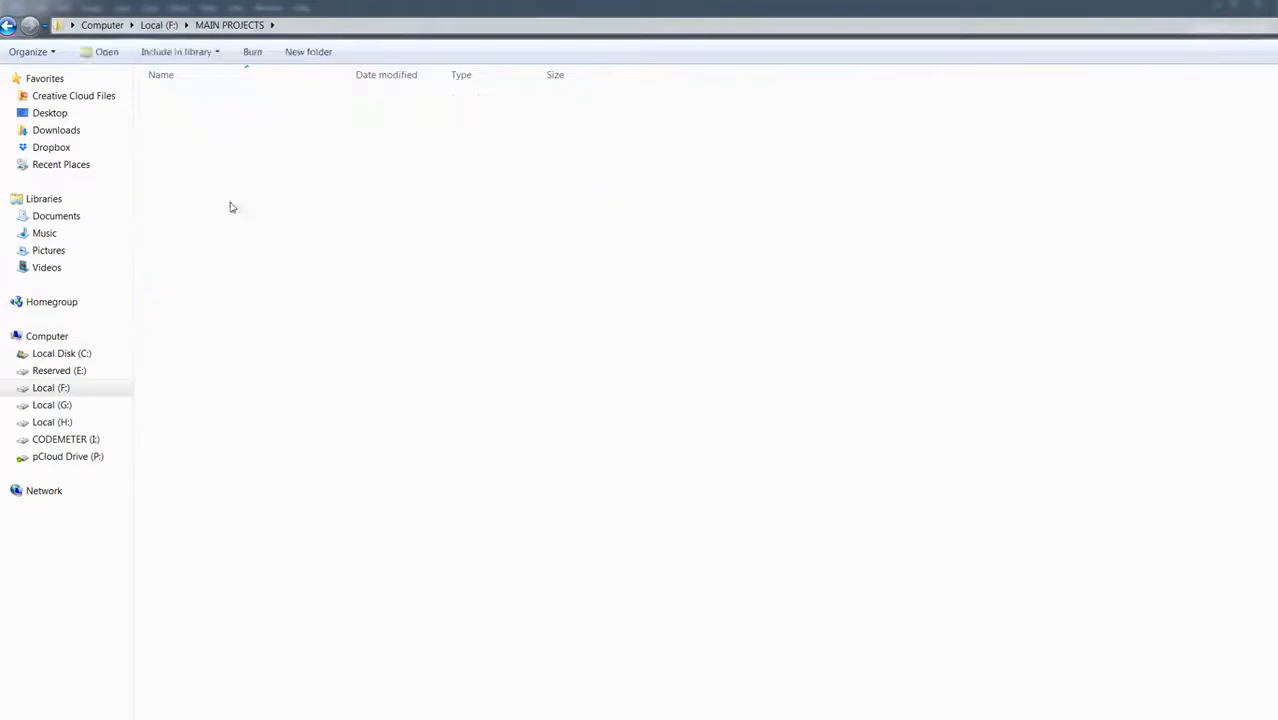
pyautogui.doubleClick(222, 150)
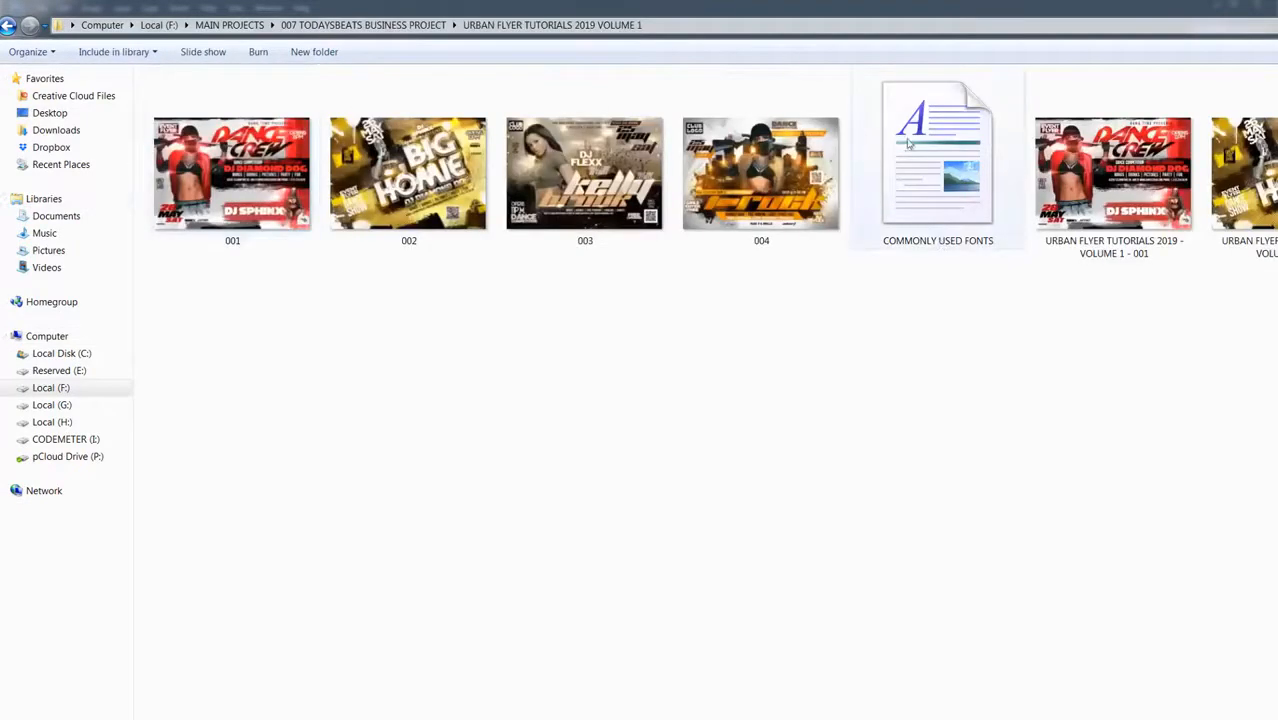
pyautogui.doubleClick(930, 155)
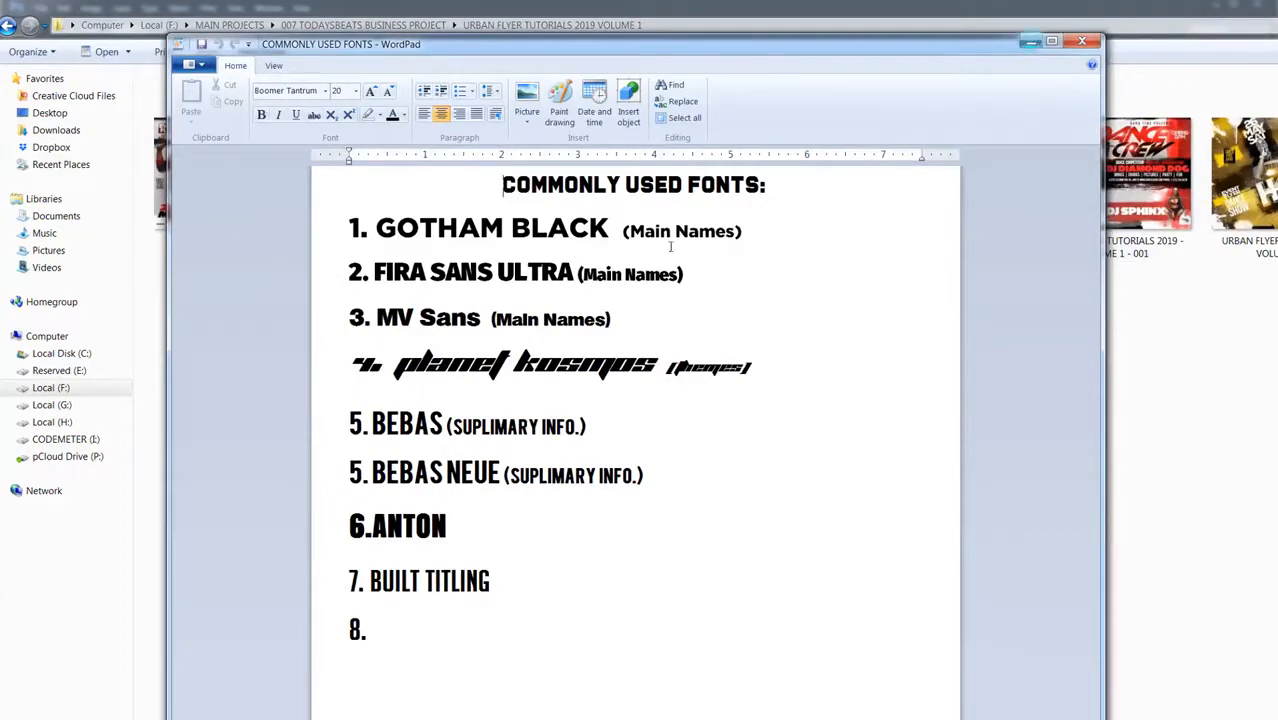
# Step: Minimize WordPad after reviewing the font list (Gotham Black, Fira Sans Ultra, Bebas, Anton, Built Titling)
pyautogui.click(1031, 42)
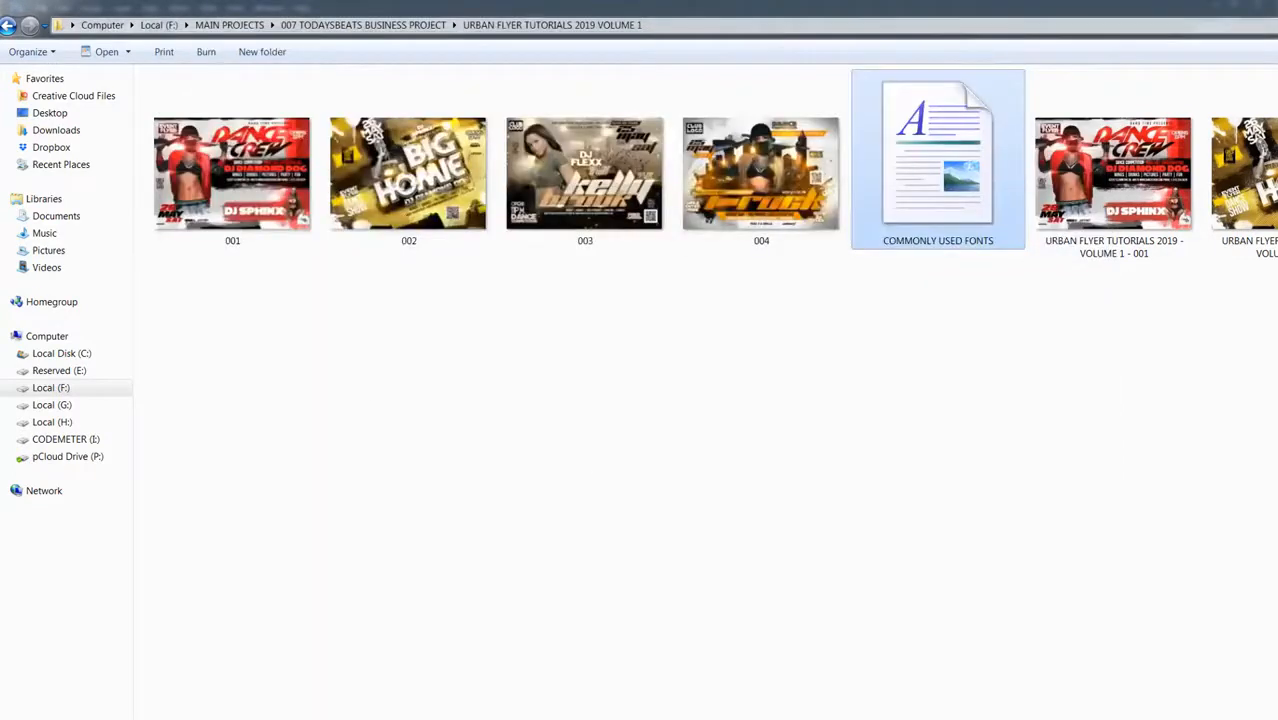
# Step: Back in Photoshop, start File > Place and browse to C: > Adobe Mixtape Cover Tutorials > PSD Ref material > CELEBRITIES
pyautogui.hotkey('alt', 'Tab')
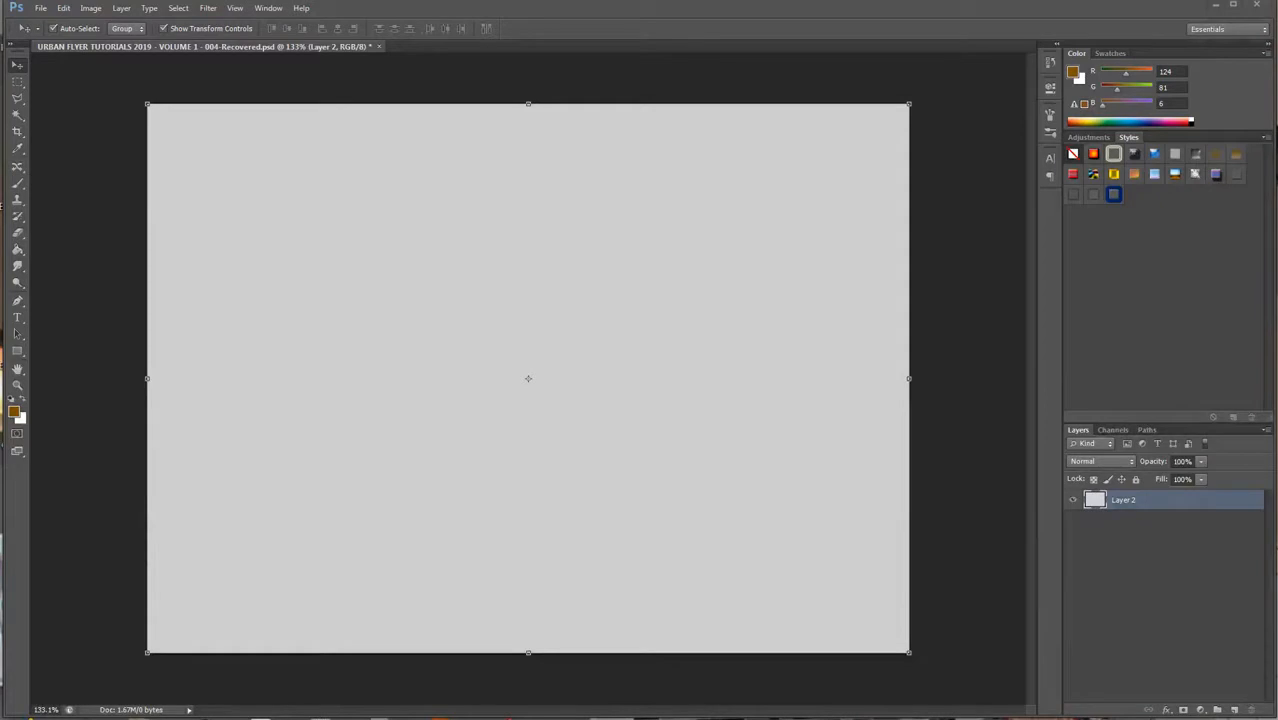
pyautogui.click(41, 9)
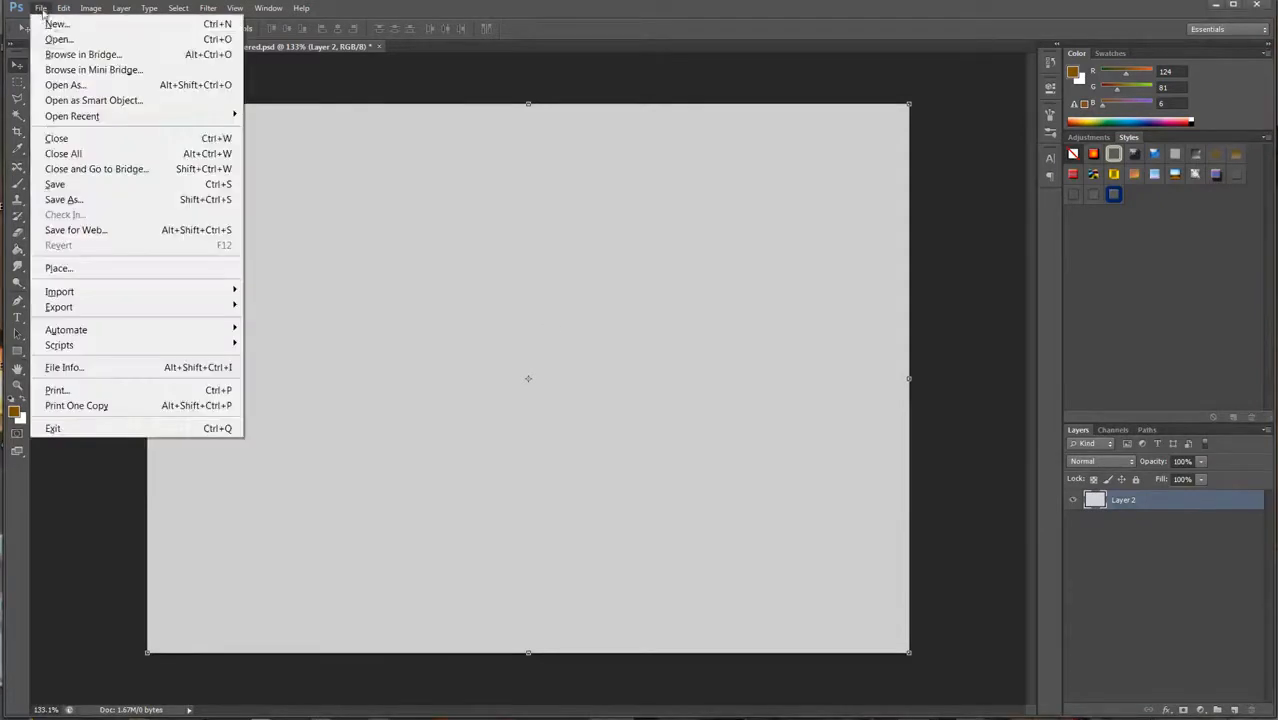
pyautogui.click(102, 269)
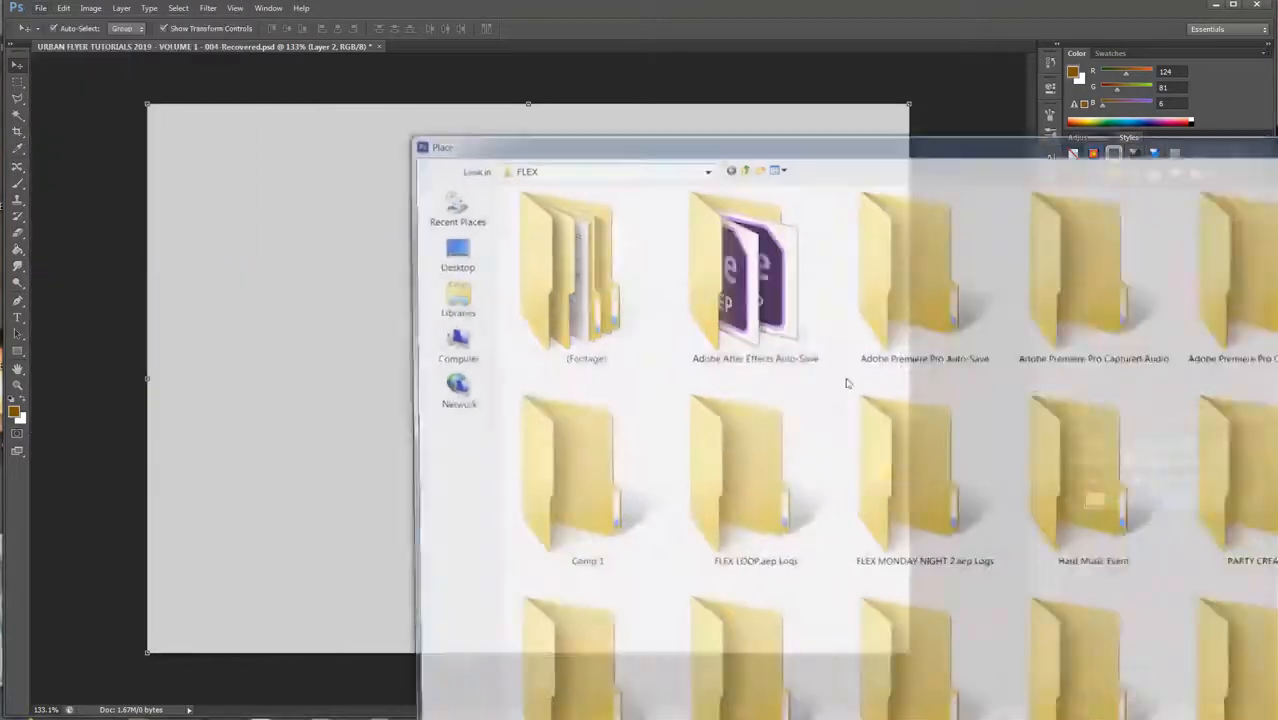
pyautogui.click(447, 357)
pyautogui.doubleClick(571, 217)
pyautogui.doubleClick(581, 205)
pyautogui.doubleClick(575, 275)
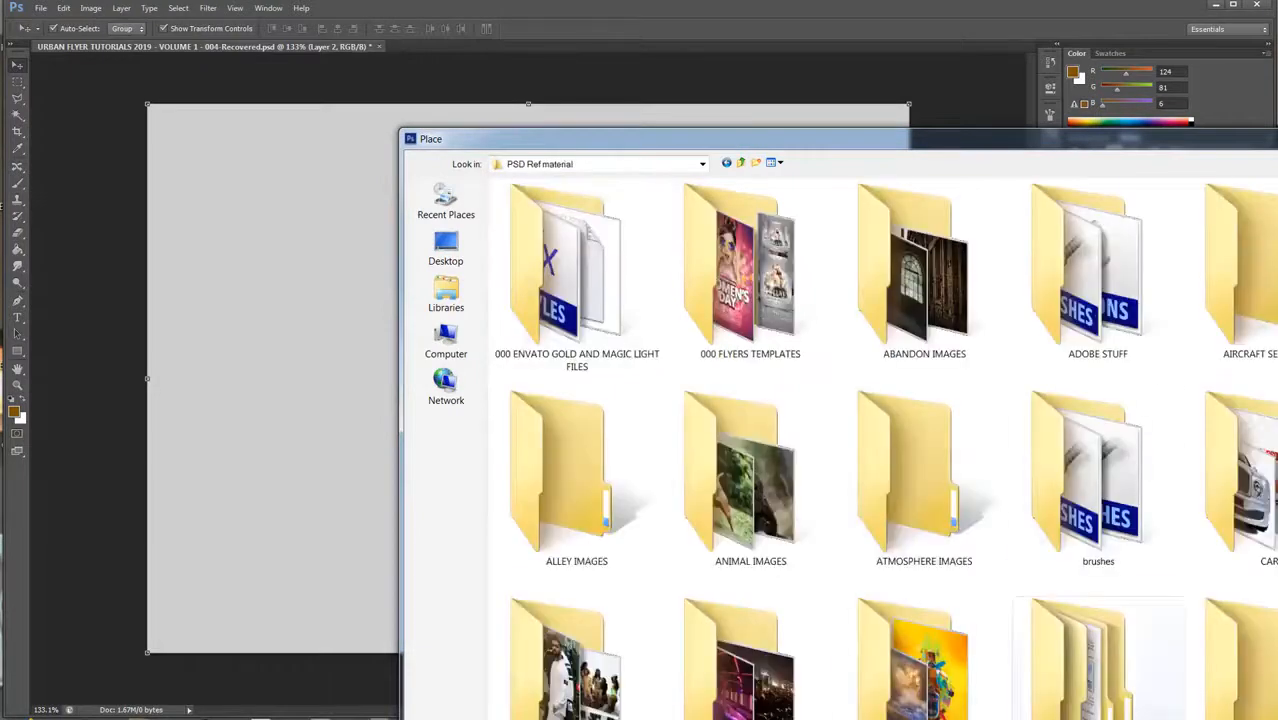
pyautogui.doubleClick(614, 644)
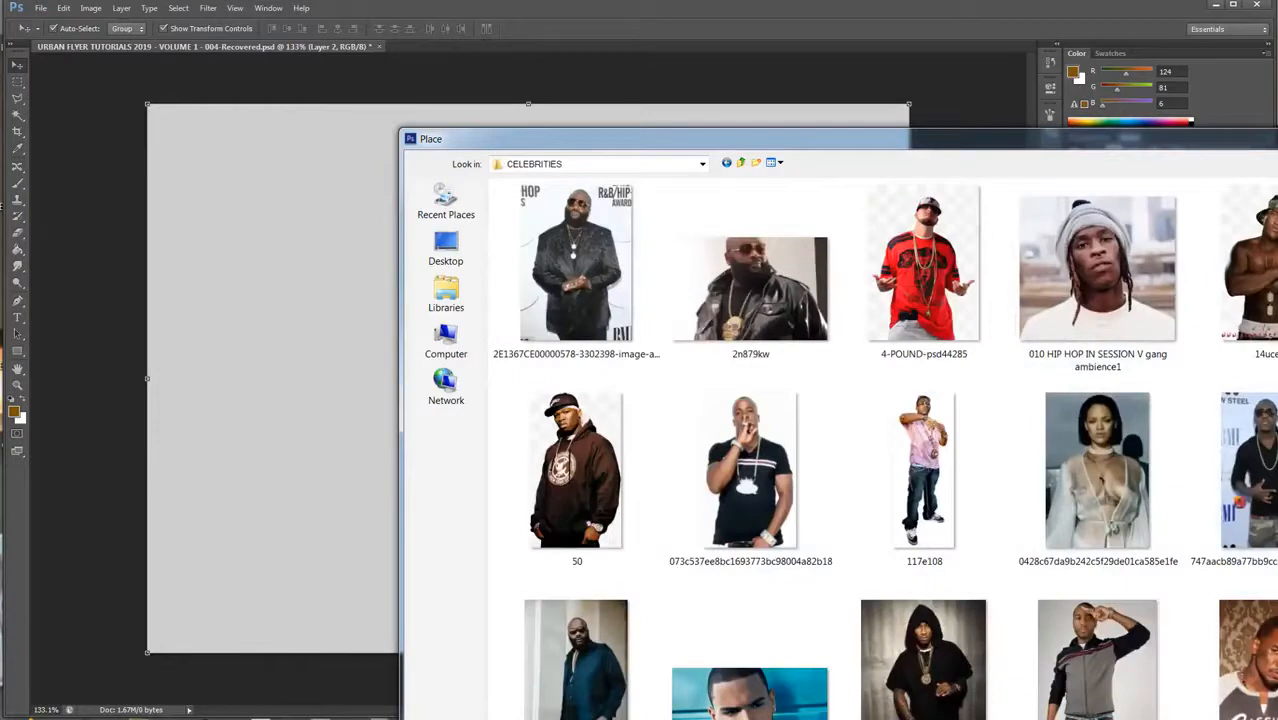
# Step: Scroll through the CELEBRITIES images and select huey-psd3377
pyautogui.moveTo(1277, 143); pyautogui.dragTo(1068, 46)
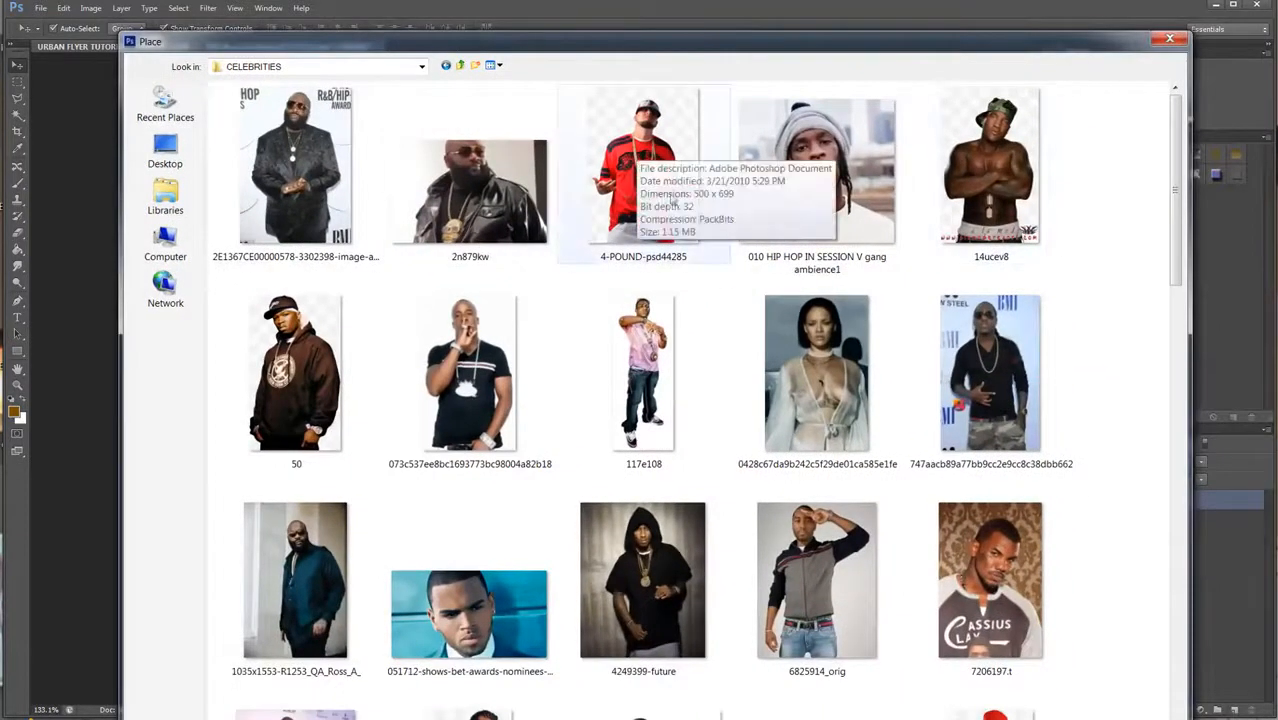
pyautogui.scroll(-3, 1189, 182)
pyautogui.scroll(-5, 1189, 182)
pyautogui.moveTo(1190, 226); pyautogui.dragTo(1190, 335)
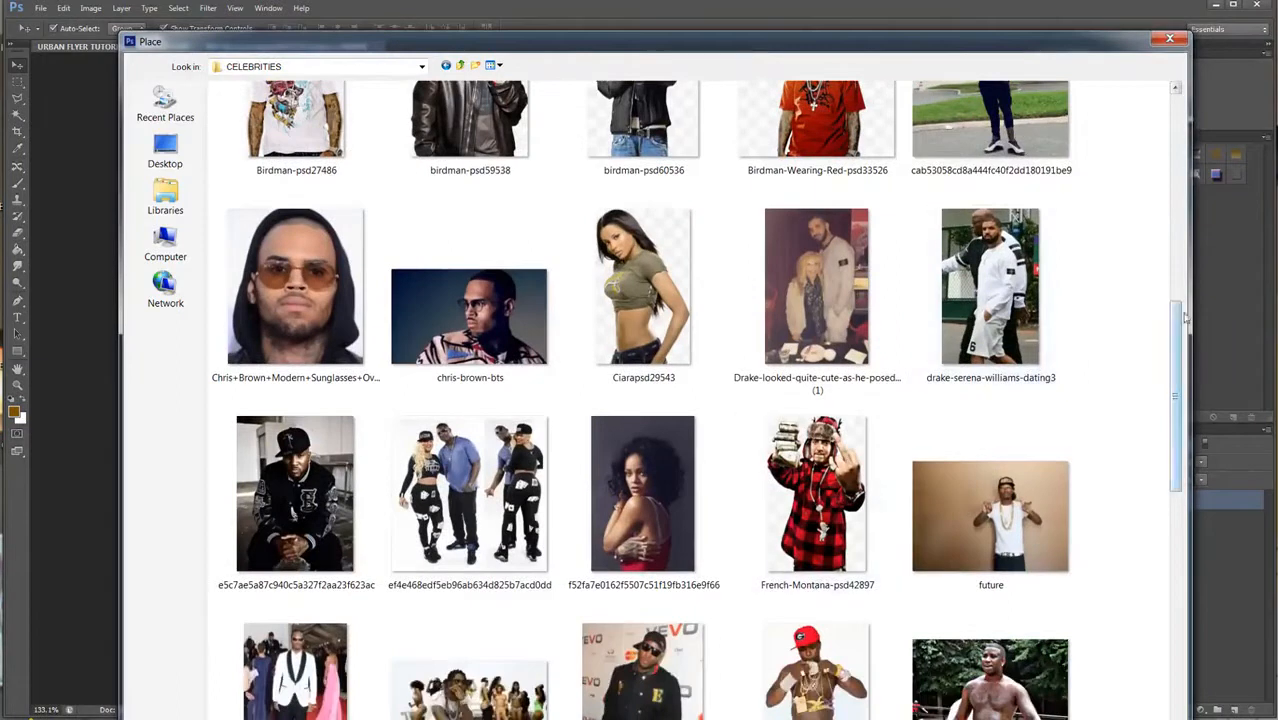
pyautogui.moveTo(1178, 326); pyautogui.dragTo(1180, 440)
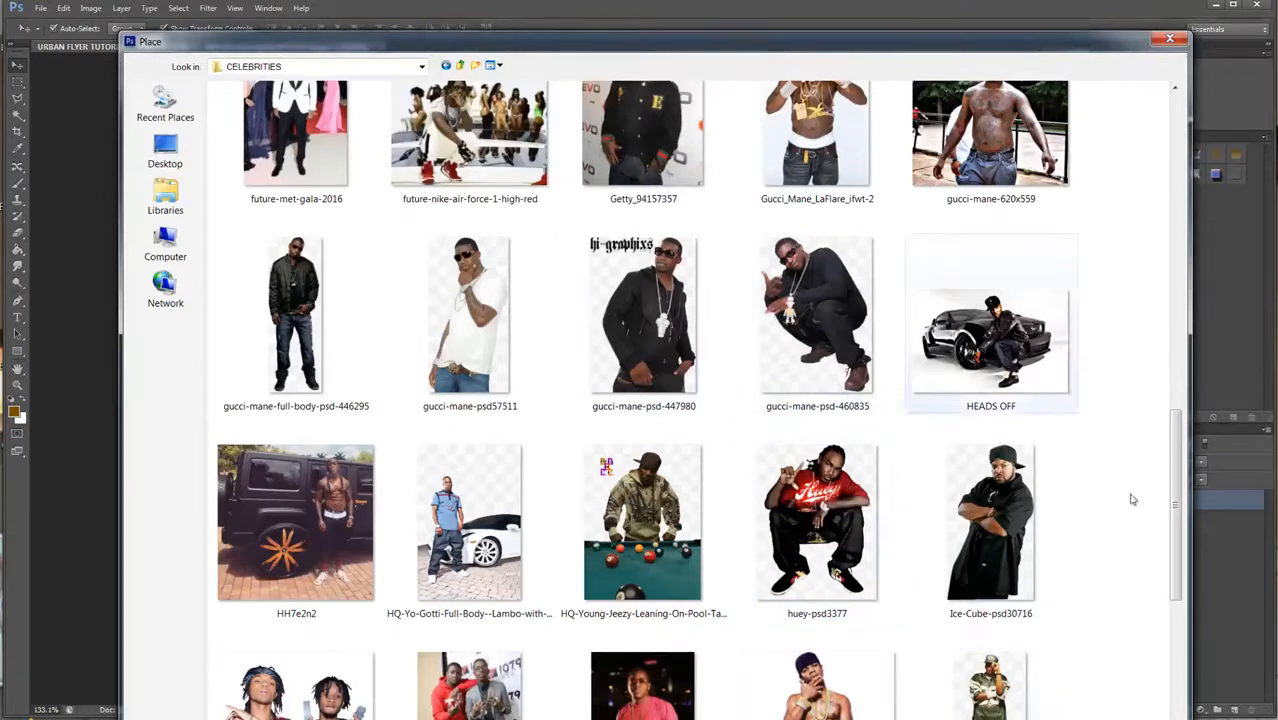
pyautogui.moveTo(1175, 452); pyautogui.dragTo(1165, 477)
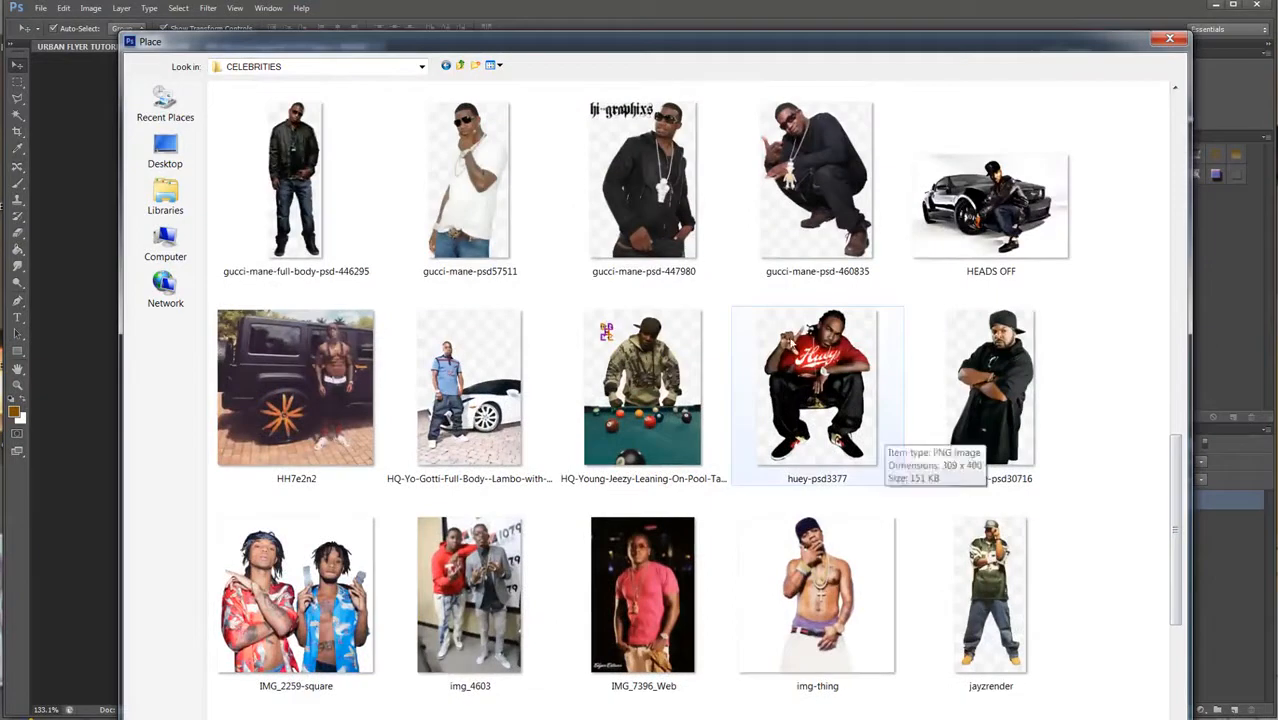
pyautogui.click(885, 438)
# Step: Place huey-psd3377, shrink it and move it toward the upper right of the canvas
pyautogui.press('Return')
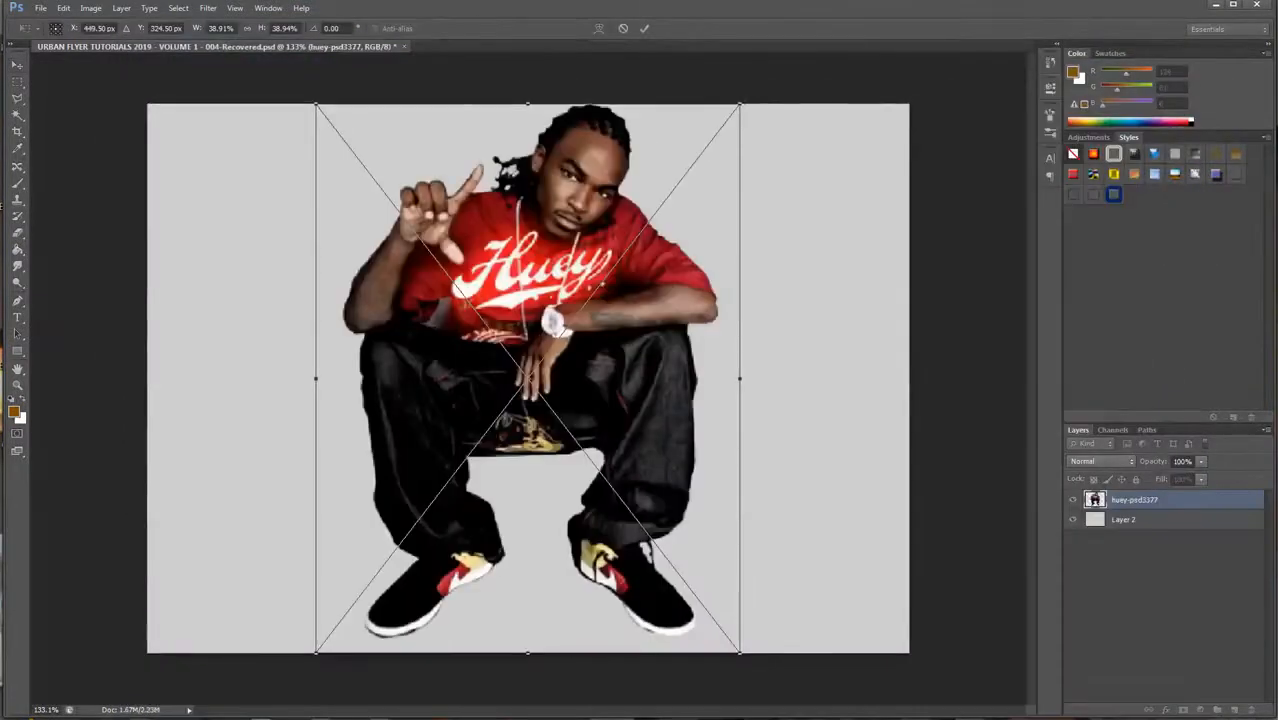
pyautogui.moveTo(741, 103); pyautogui.dragTo(611, 278)
pyautogui.moveTo(498, 345); pyautogui.dragTo(716, 262)
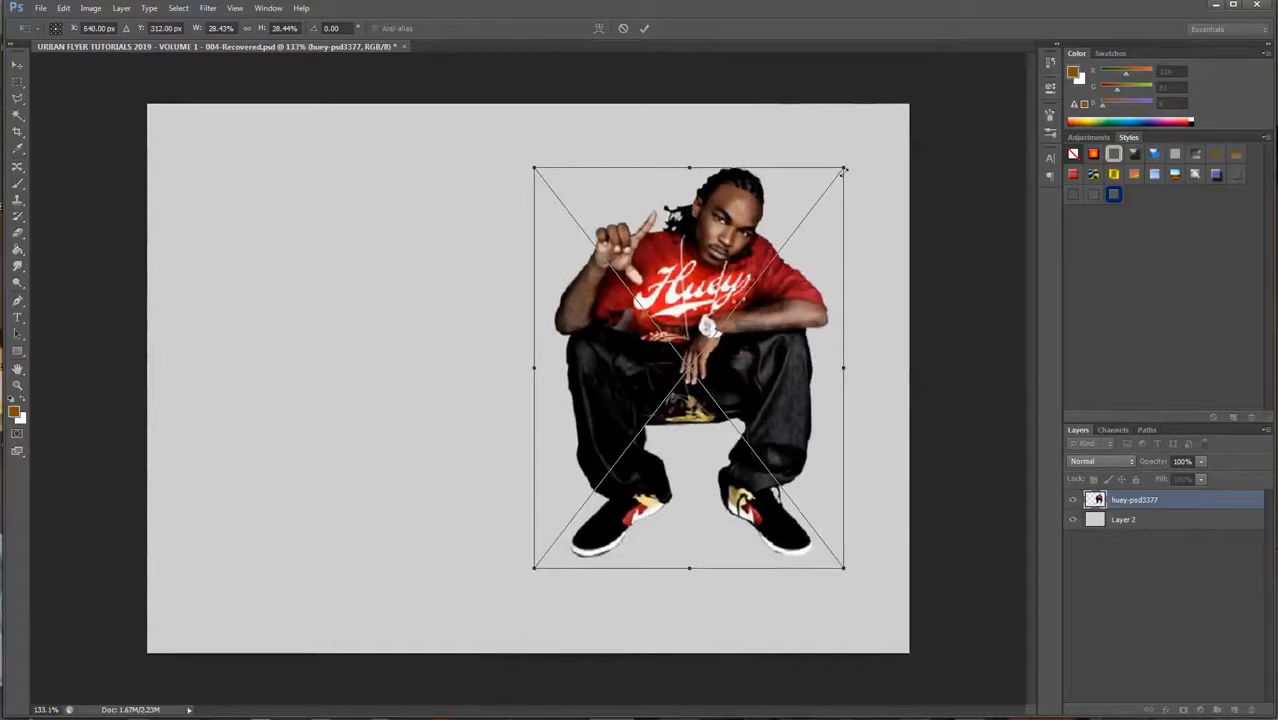
pyautogui.moveTo(843, 170); pyautogui.dragTo(793, 277)
pyautogui.moveTo(722, 310); pyautogui.dragTo(774, 209)
# Step: Try tilting the rapper, cancel the rotation with Esc, and hide its layer
pyautogui.moveTo(845, 177); pyautogui.dragTo(791, 183)
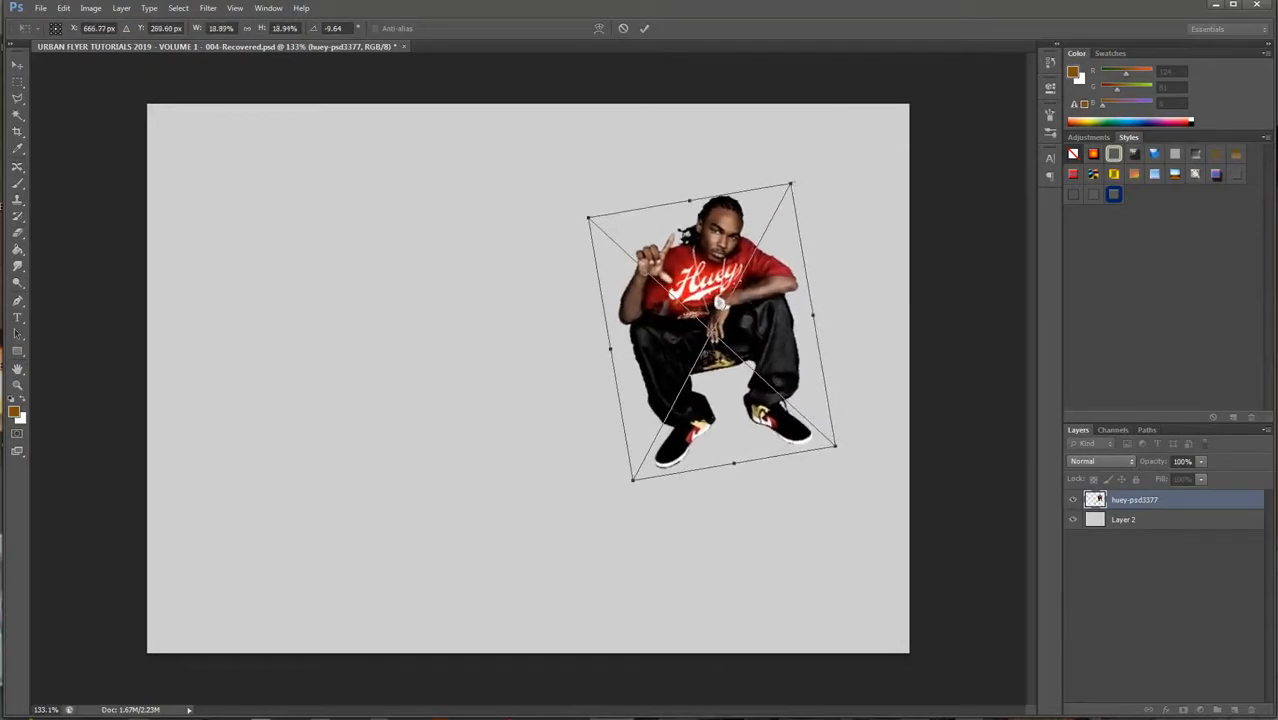
pyautogui.moveTo(856, 479); pyautogui.dragTo(806, 522)
pyautogui.moveTo(772, 281); pyautogui.dragTo(775, 310)
pyautogui.press('Escape')
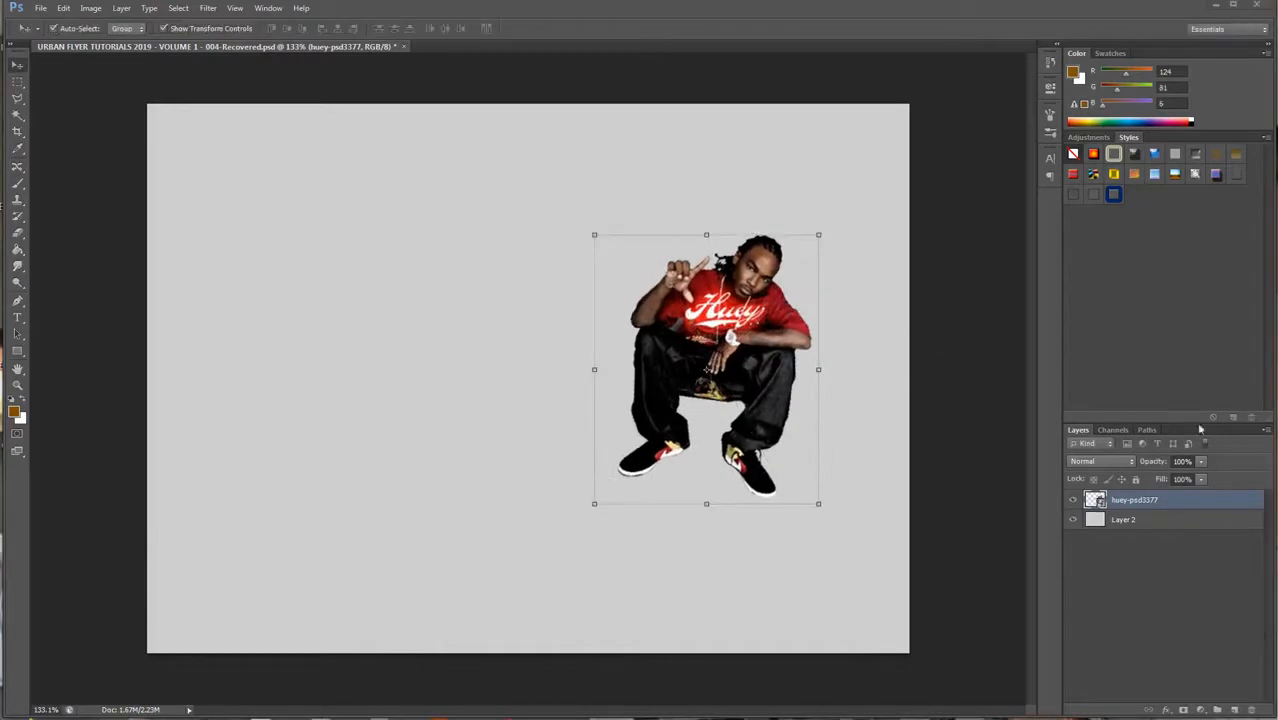
pyautogui.click(1071, 503)
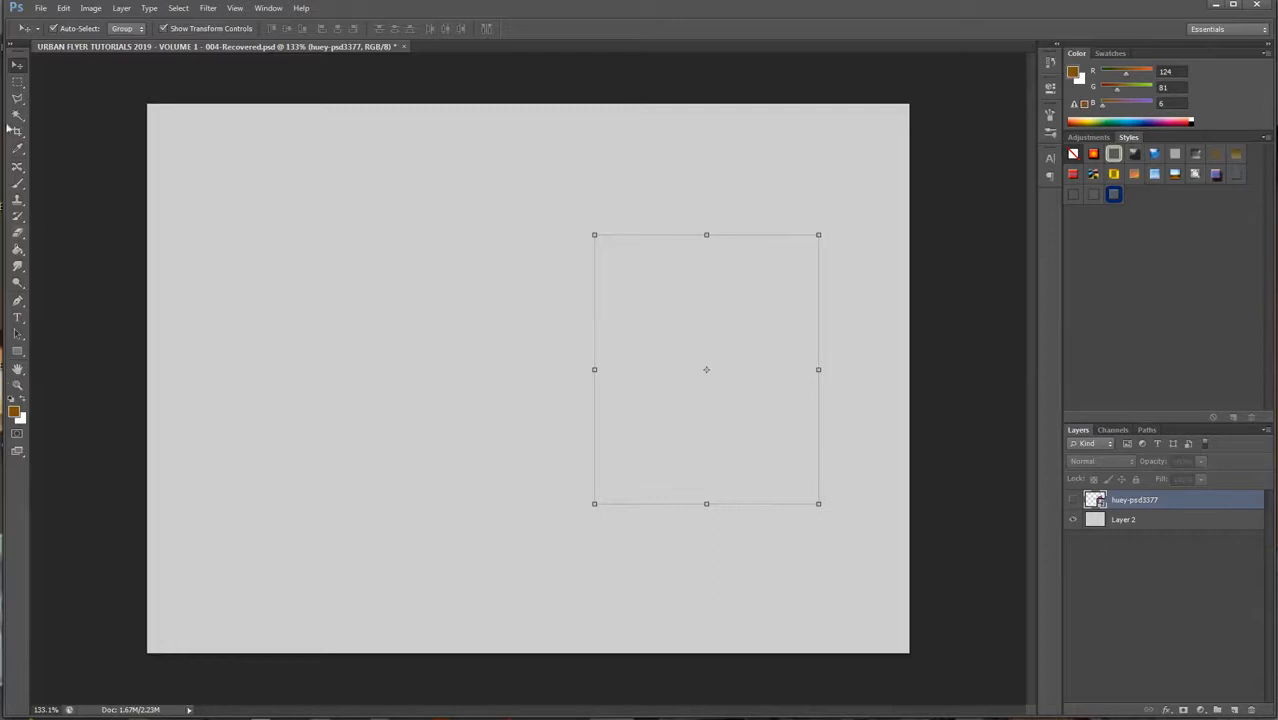
# Step: Set the foreground colour to bright red f90000
pyautogui.press('i')
pyautogui.click(14, 412)
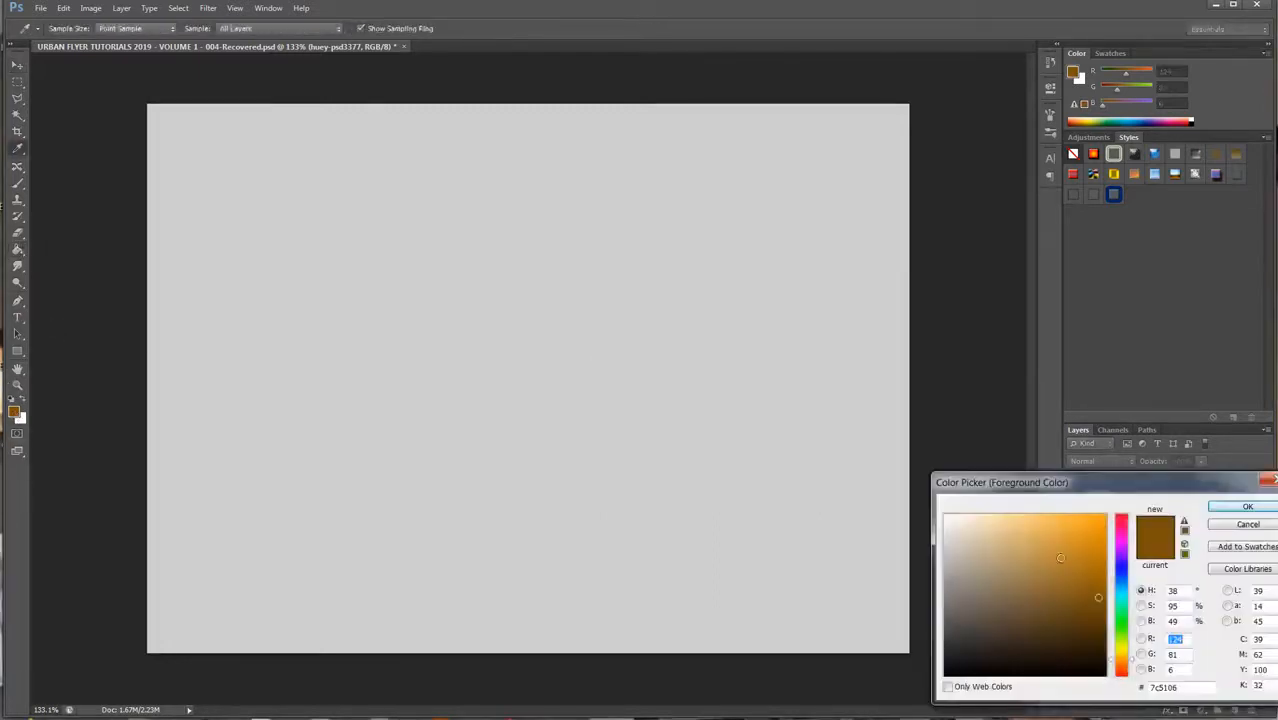
pyautogui.click(1120, 670)
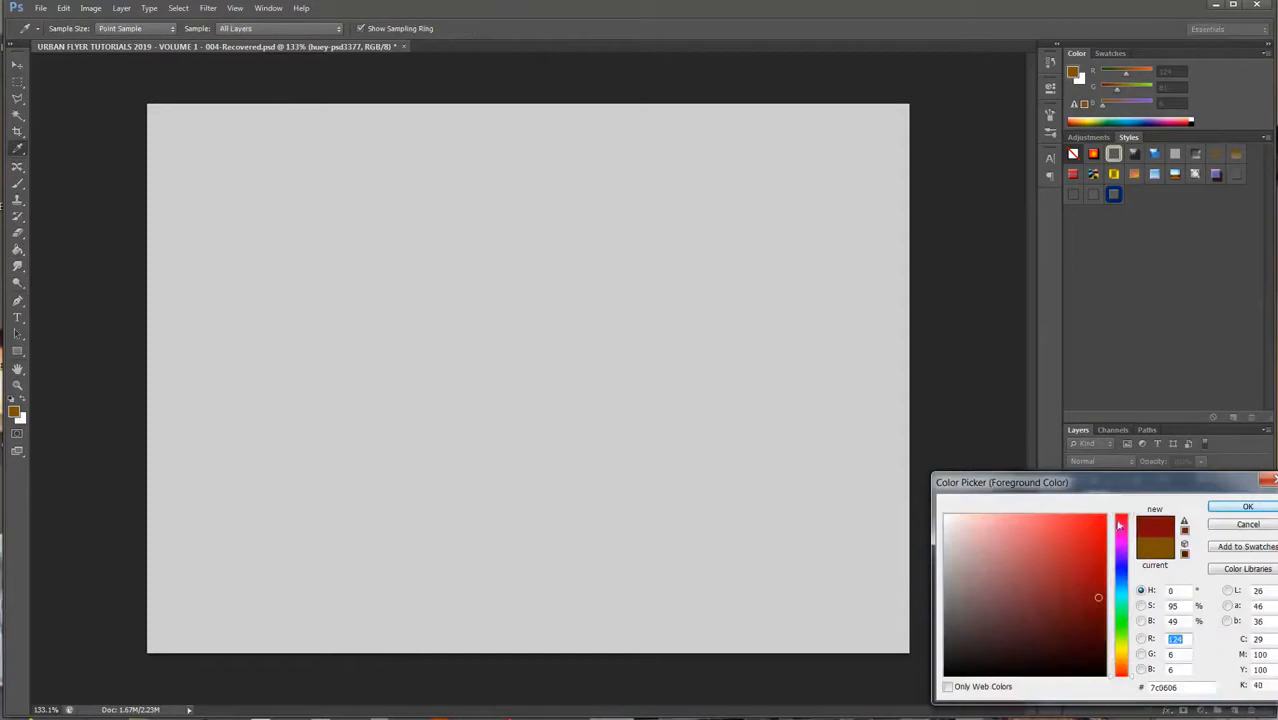
pyautogui.click(1104, 517)
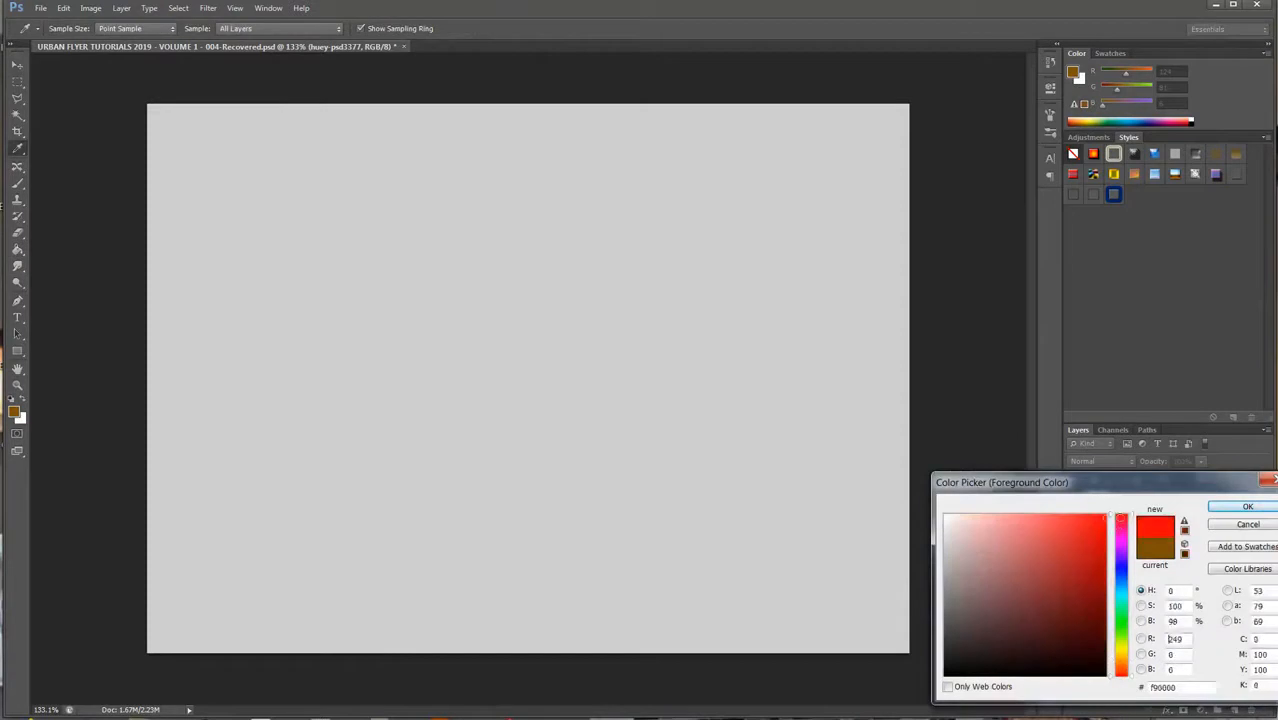
pyautogui.click(1246, 508)
# Step: Add a new Layer 3 above Layer 2 and fill the whole canvas red
pyautogui.press('g')
pyautogui.click(1176, 516)
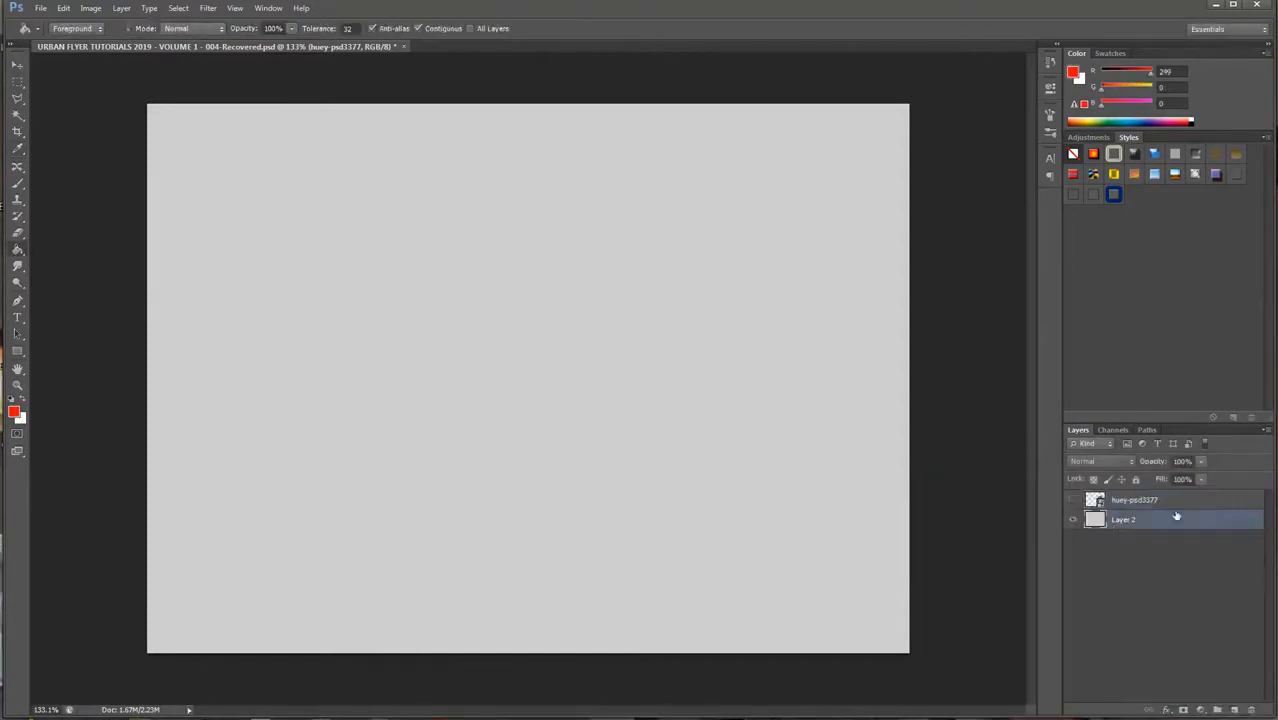
pyautogui.click(1236, 709)
pyautogui.click(600, 215)
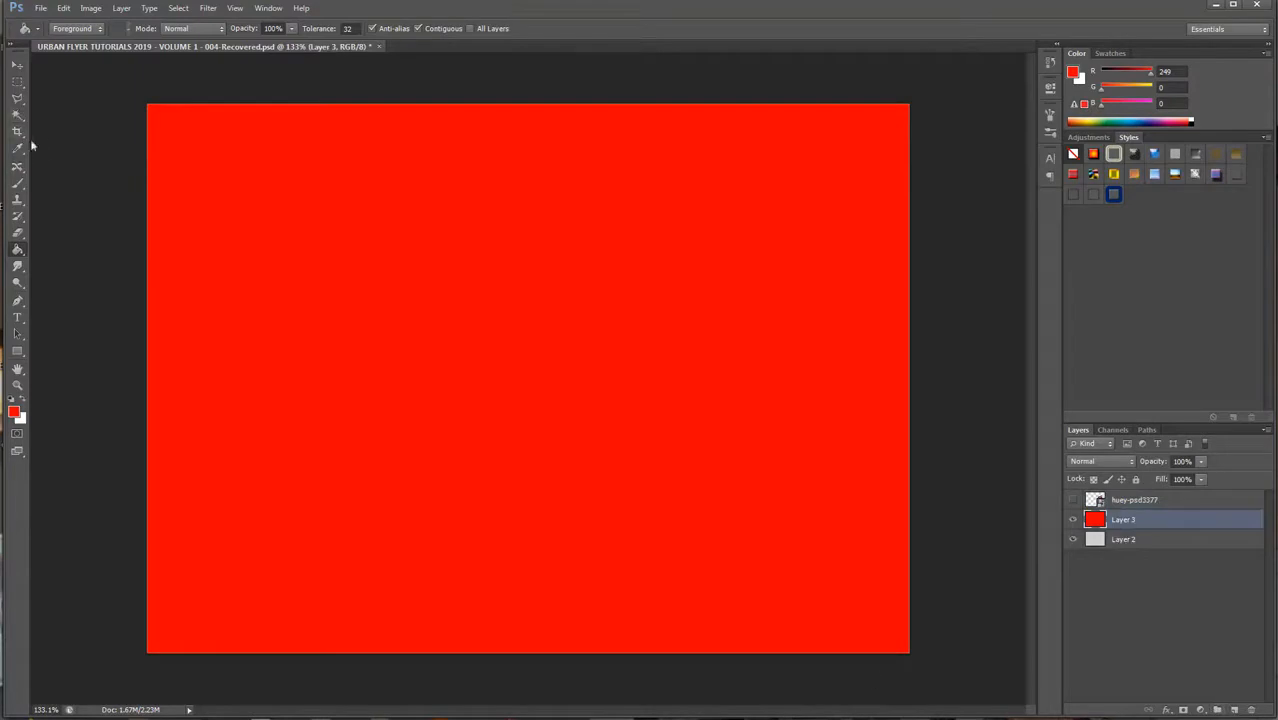
pyautogui.click(18, 183)
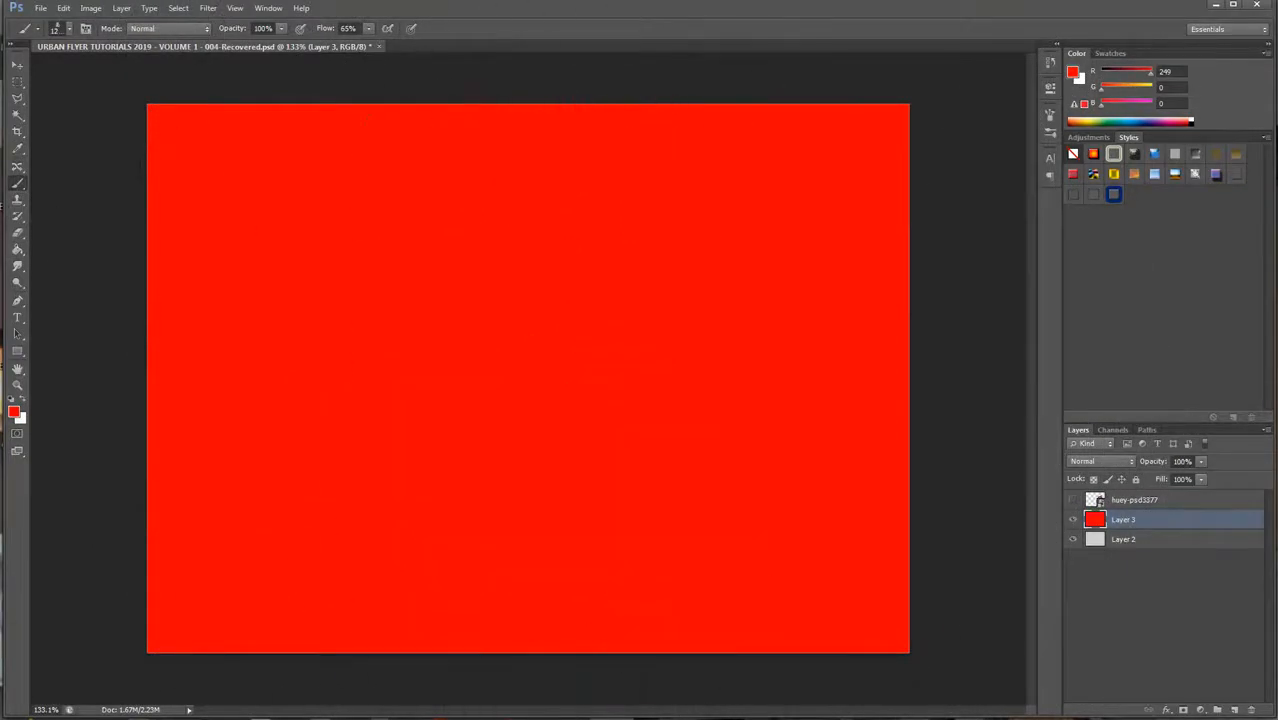
# Step: Choose the 2500 px grunge brush tip and set its size to 500
pyautogui.click(69, 30)
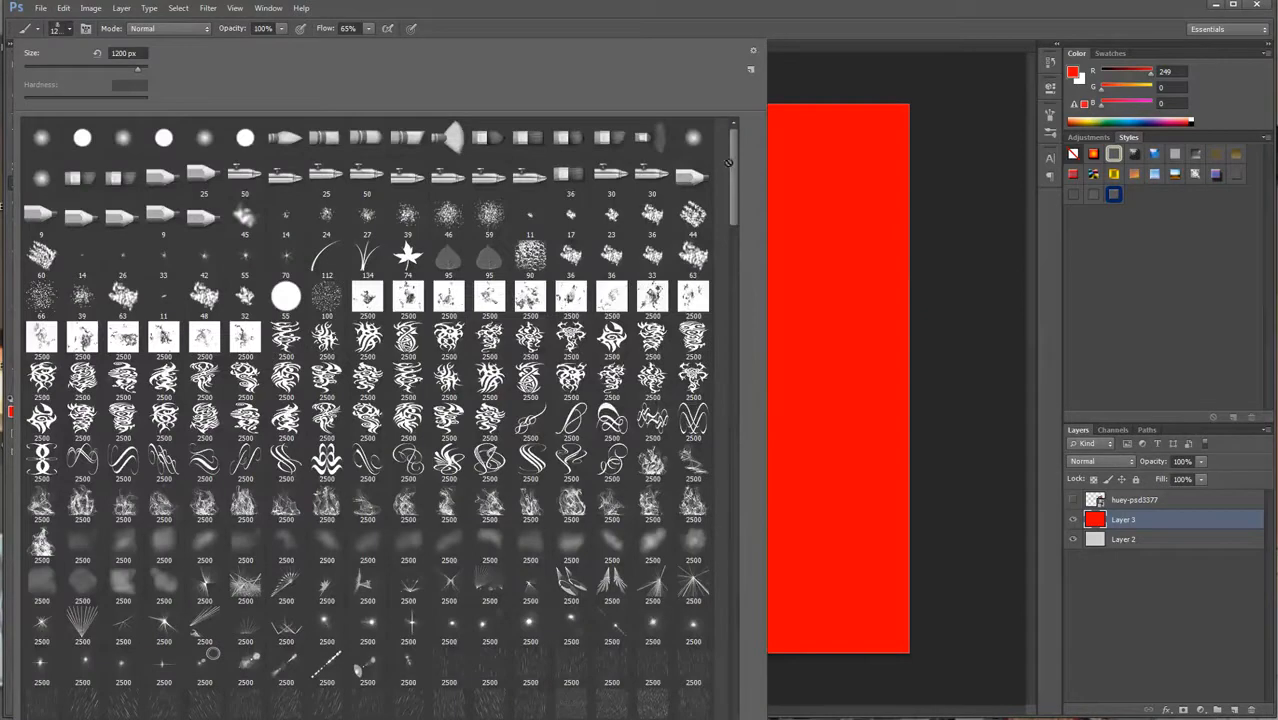
pyautogui.moveTo(729, 162)
pyautogui.mouseDown()
pyautogui.moveTo(755, 242)
pyautogui.moveTo(760, 350)
pyautogui.moveTo(742, 507)
pyautogui.mouseUp()
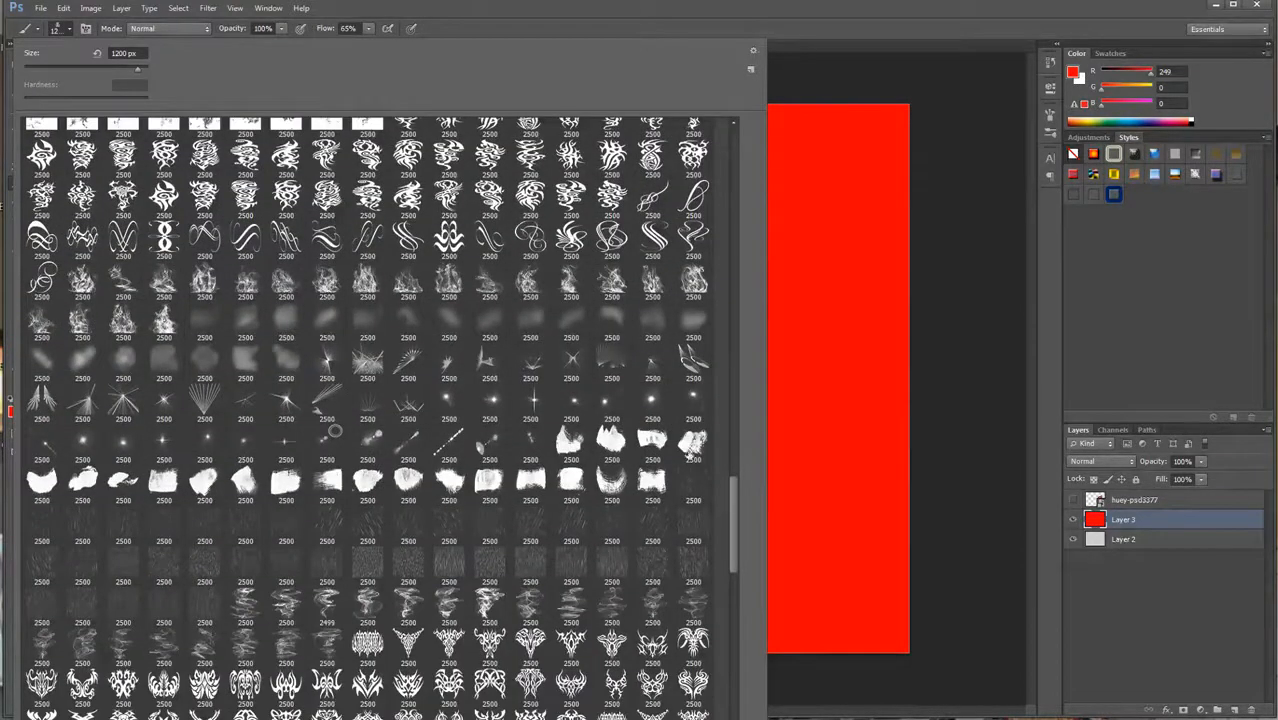
pyautogui.click(695, 440)
pyautogui.press('Return')
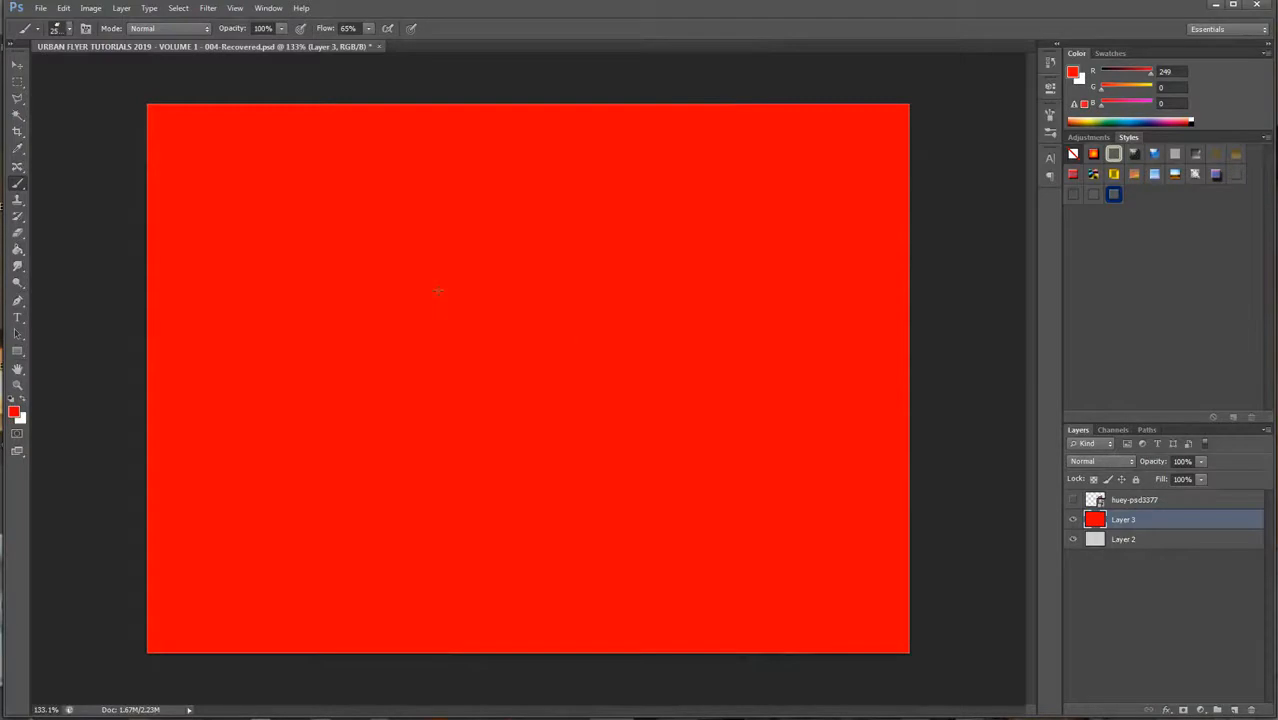
pyautogui.press('[')
pyautogui.press('[')
pyautogui.press('[')
pyautogui.press('[')
pyautogui.press('[')
pyautogui.press('[')
pyautogui.press('[')
pyautogui.press(']')
pyautogui.press(']')
pyautogui.press(']')
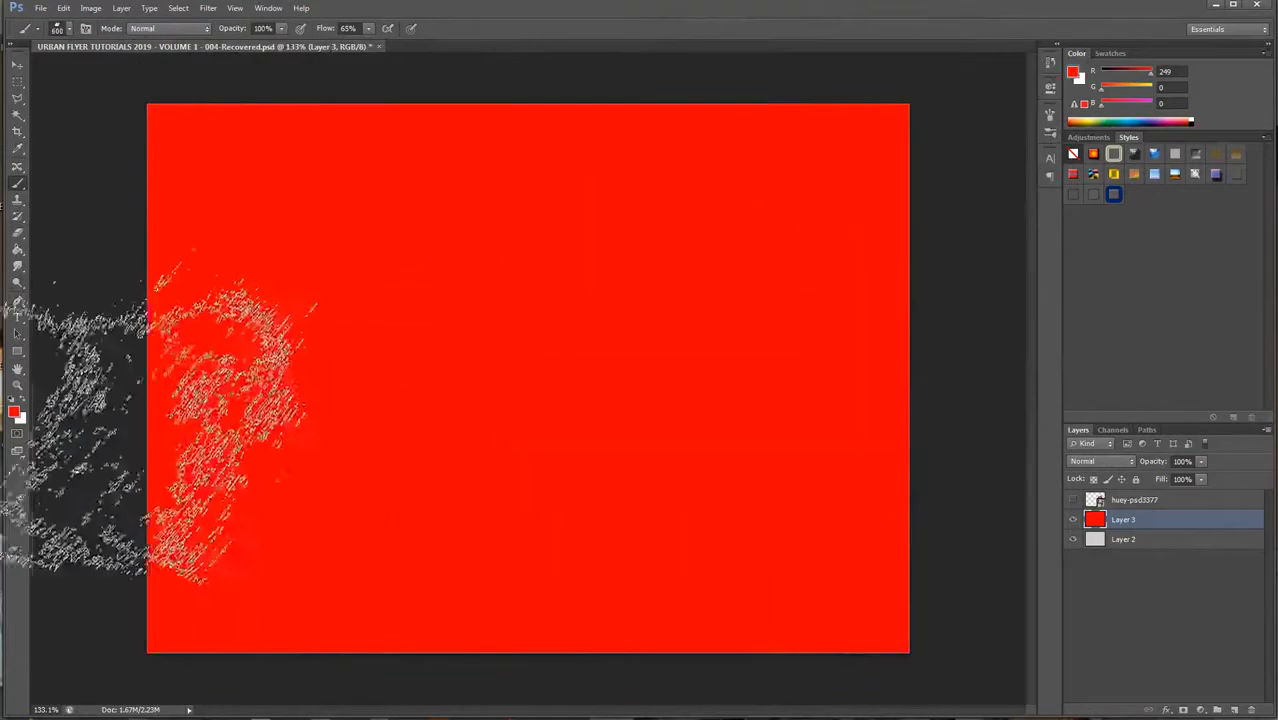
# Step: Set the foreground to black and stamp grunge strokes across the red layer
pyautogui.click(14, 411)
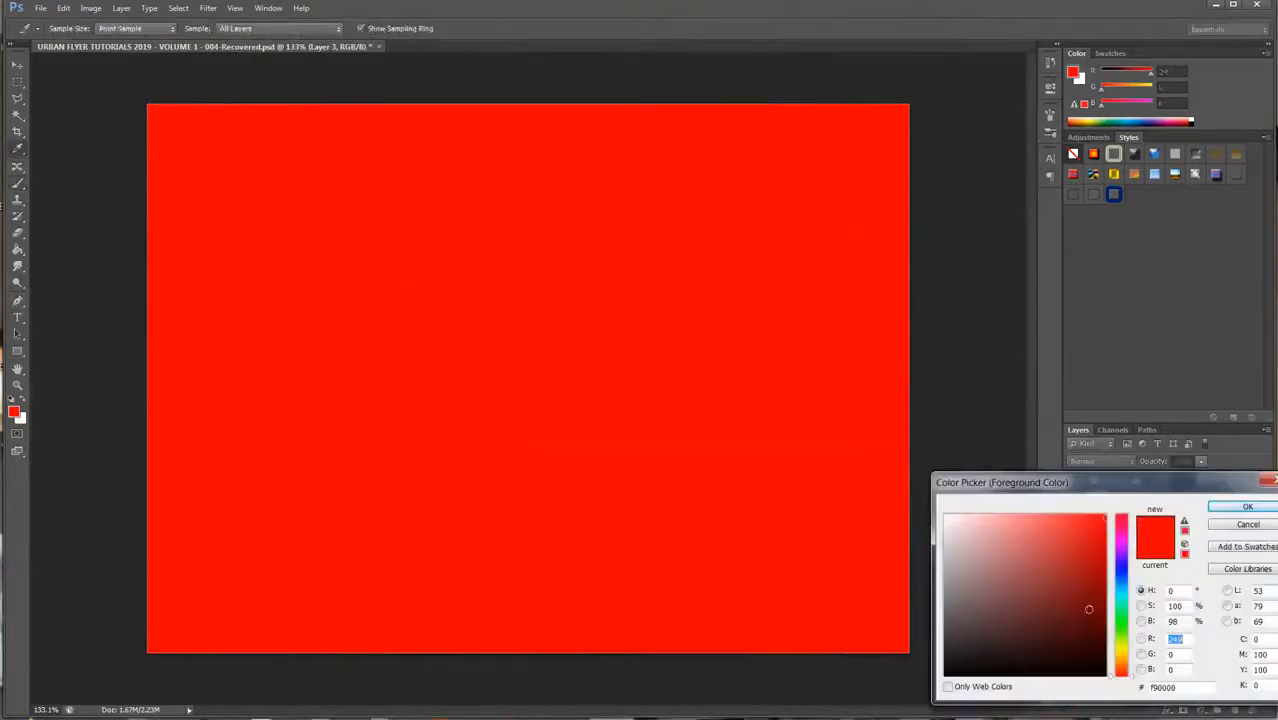
pyautogui.write('0')
pyautogui.click(1232, 512)
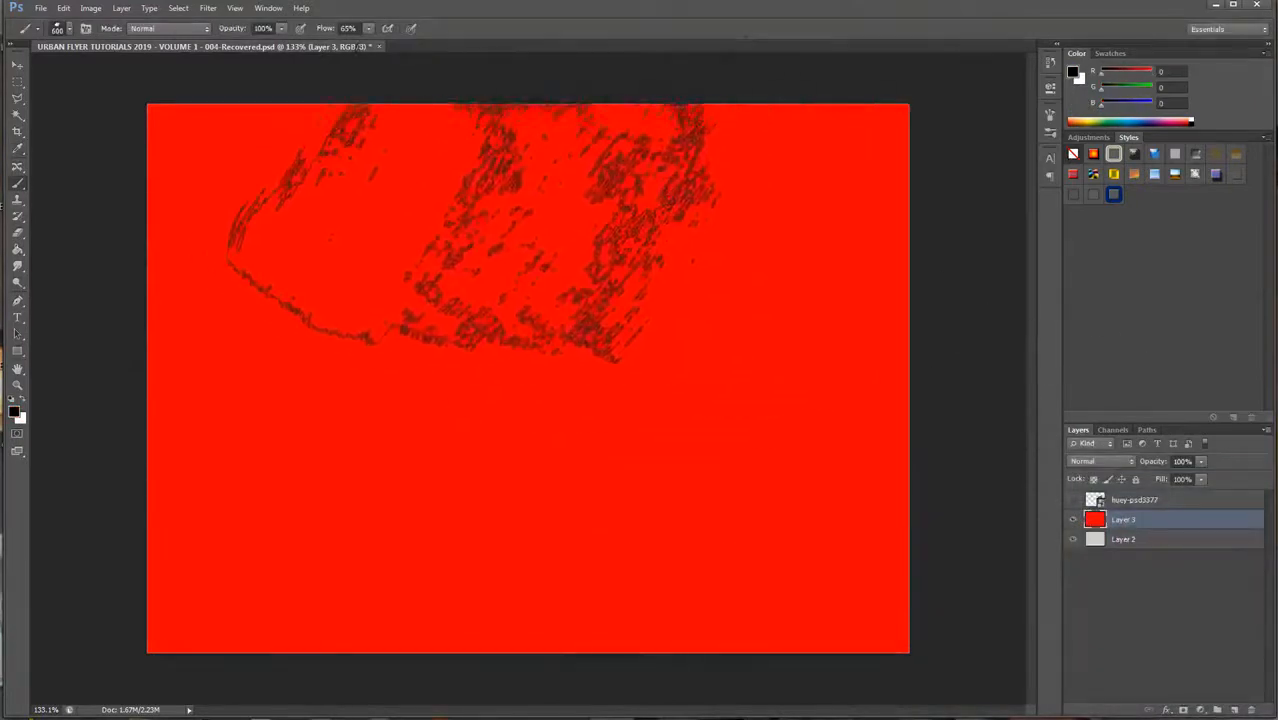
pyautogui.click(557, 217)
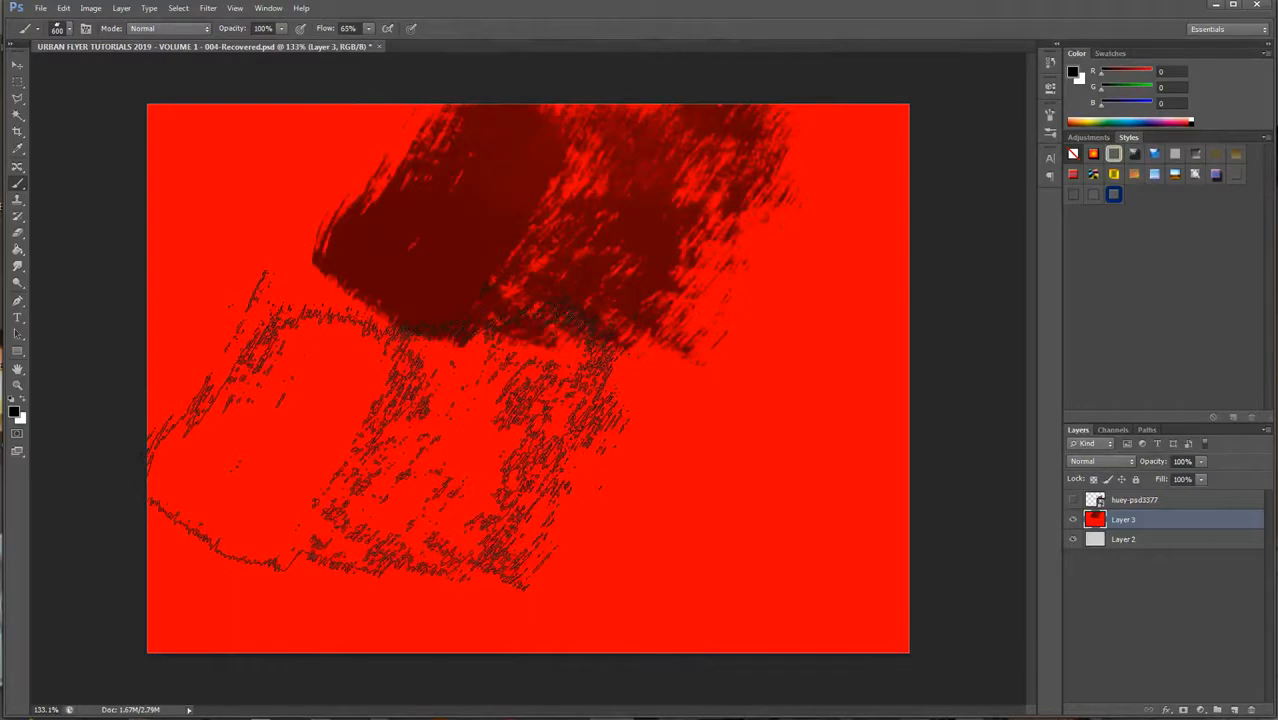
pyautogui.click(382, 428)
pyautogui.click(382, 428)
pyautogui.click(382, 428)
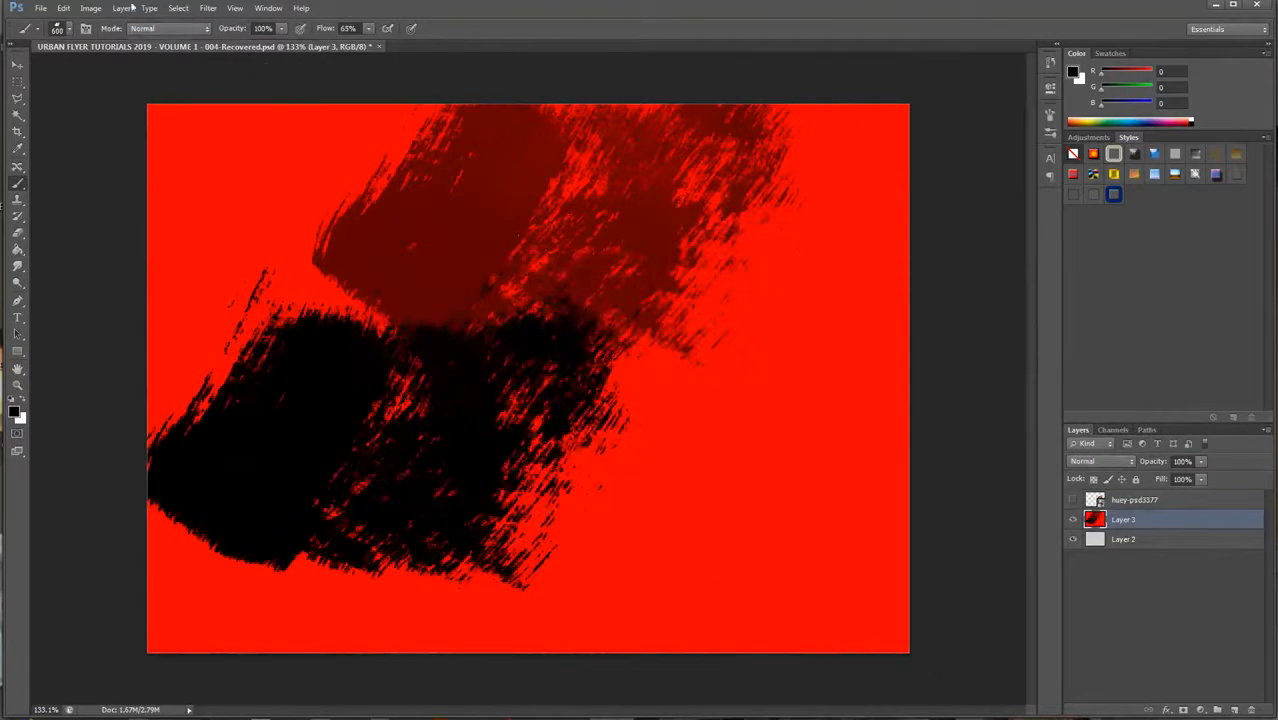
# Step: Use Edit > Step Backward three times to undo the painted strokes
pyautogui.click(60, 8)
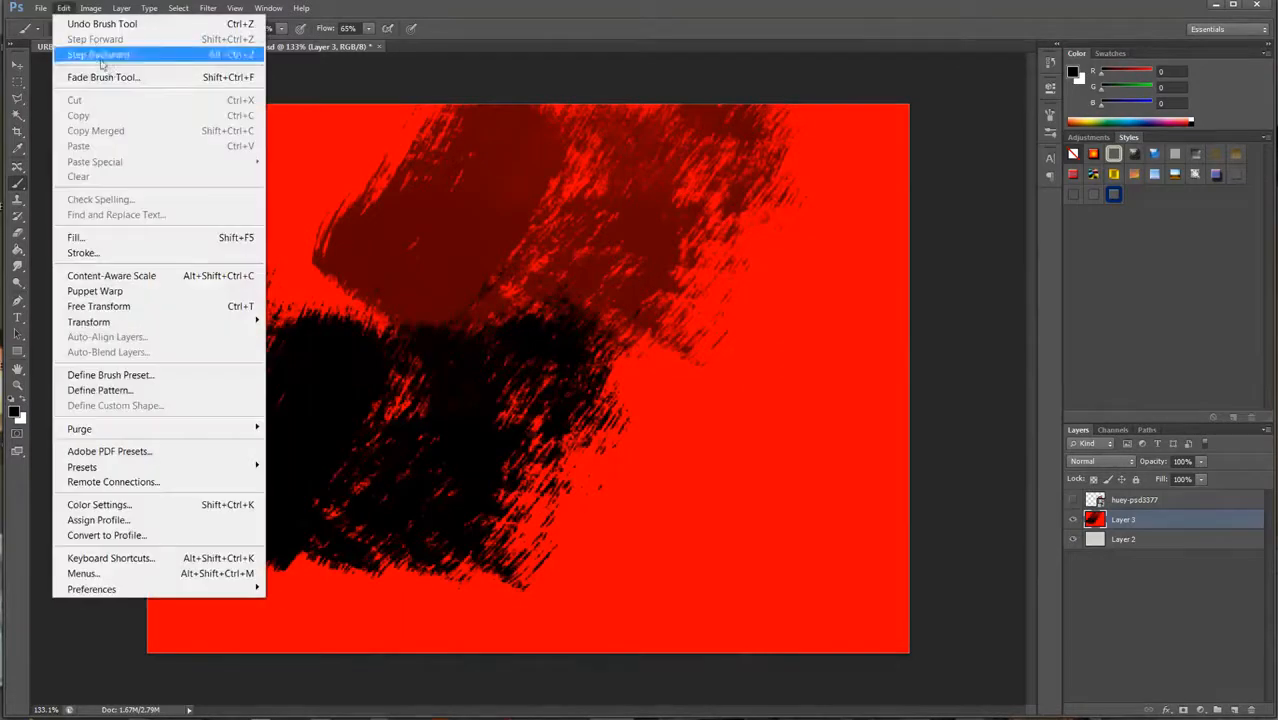
pyautogui.click(100, 52)
pyautogui.click(63, 8)
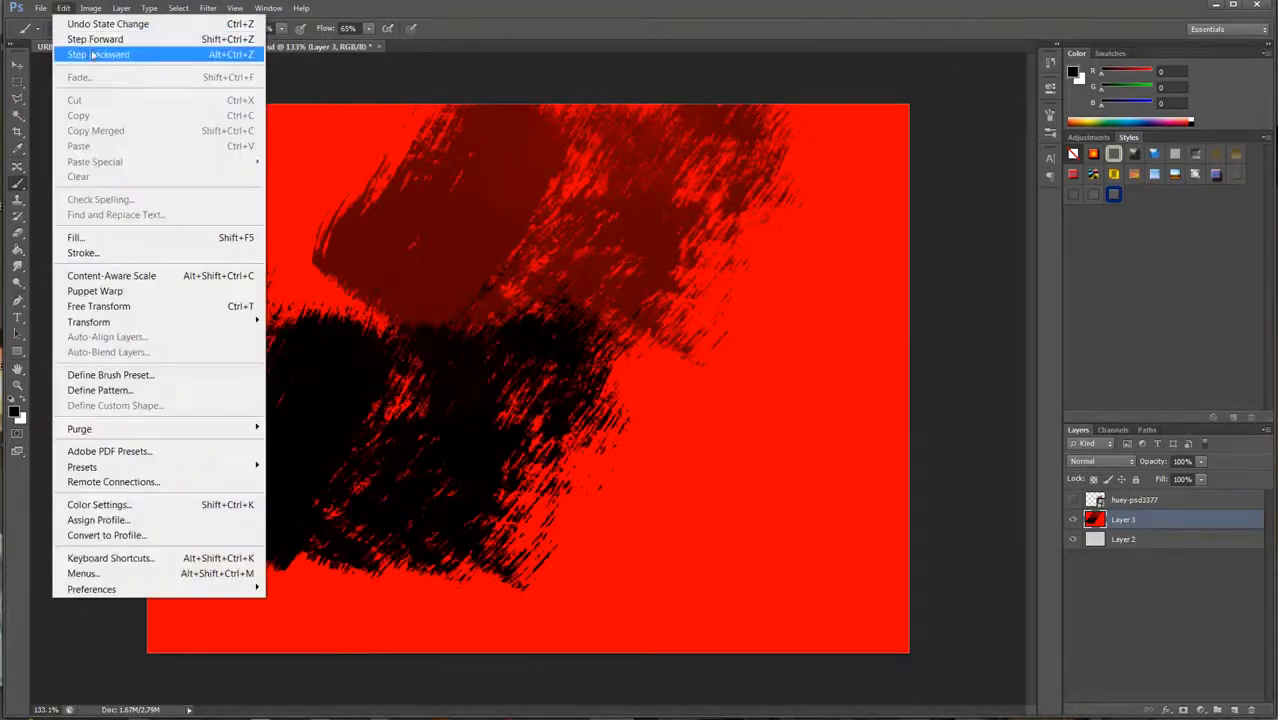
pyautogui.click(97, 54)
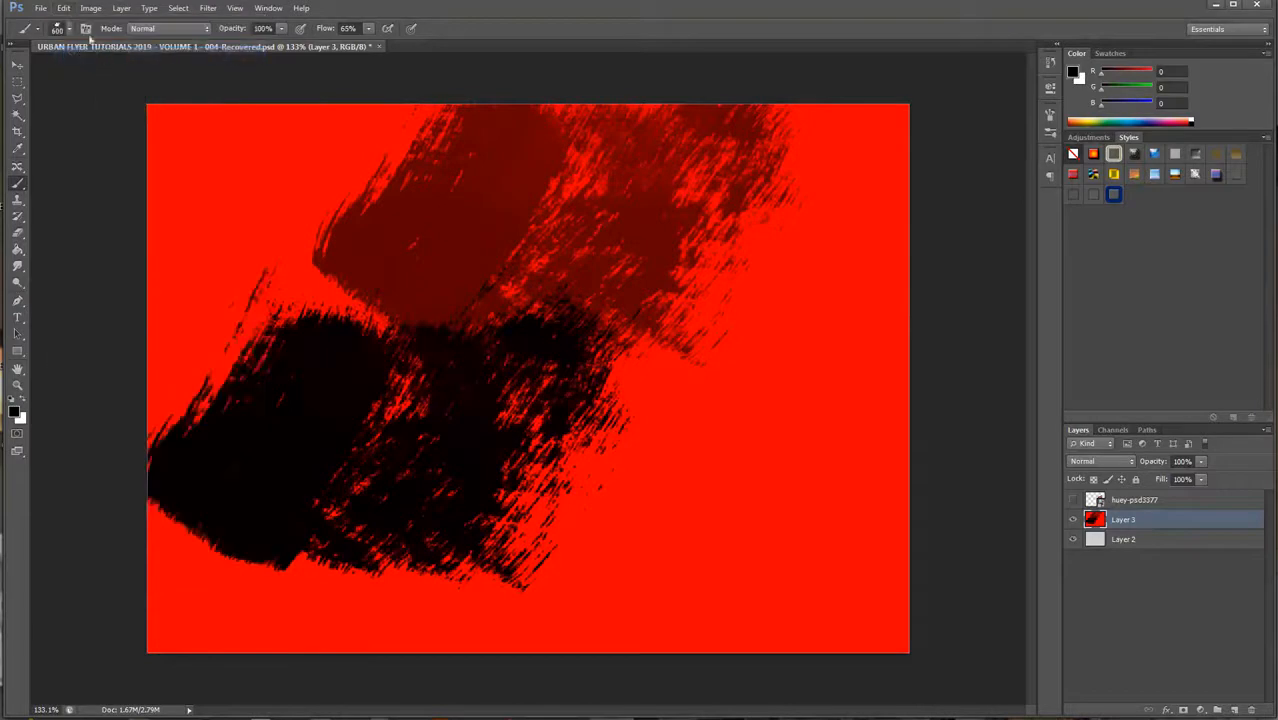
pyautogui.click(63, 10)
pyautogui.click(97, 52)
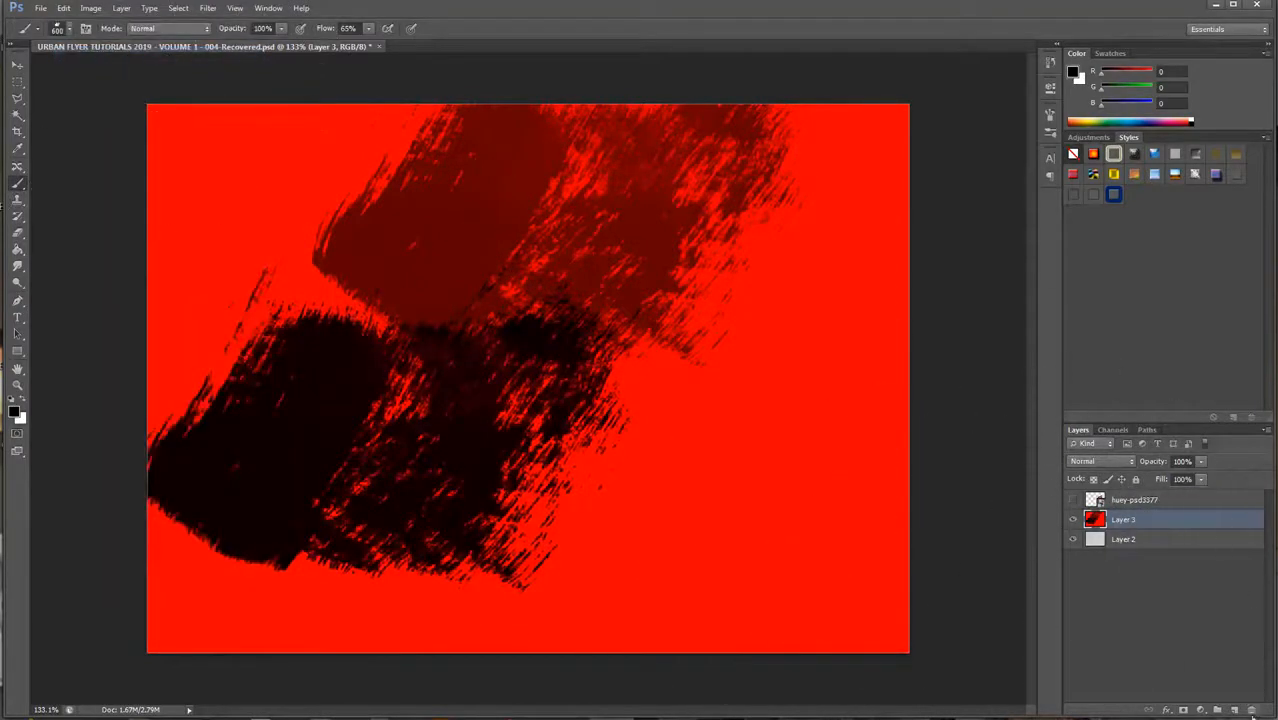
# Step: Delete the stroked Layer 3 and add a fresh empty layer
pyautogui.click(1251, 710)
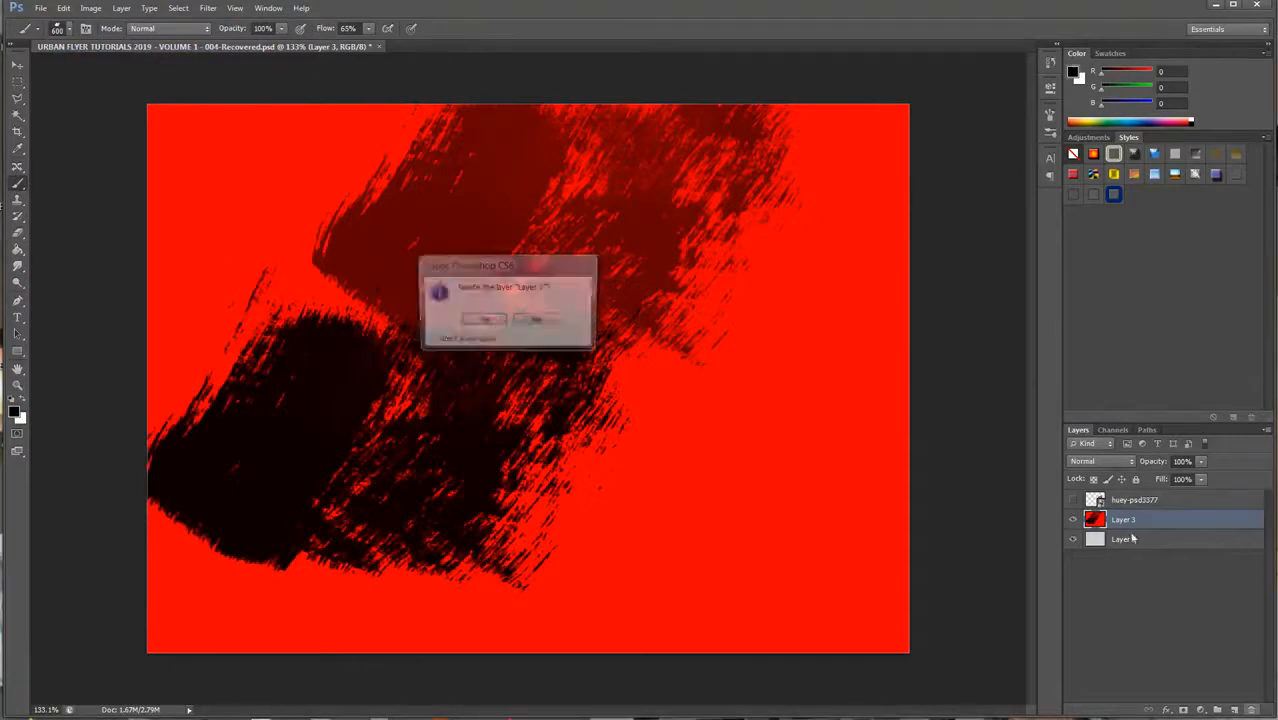
pyautogui.click(482, 321)
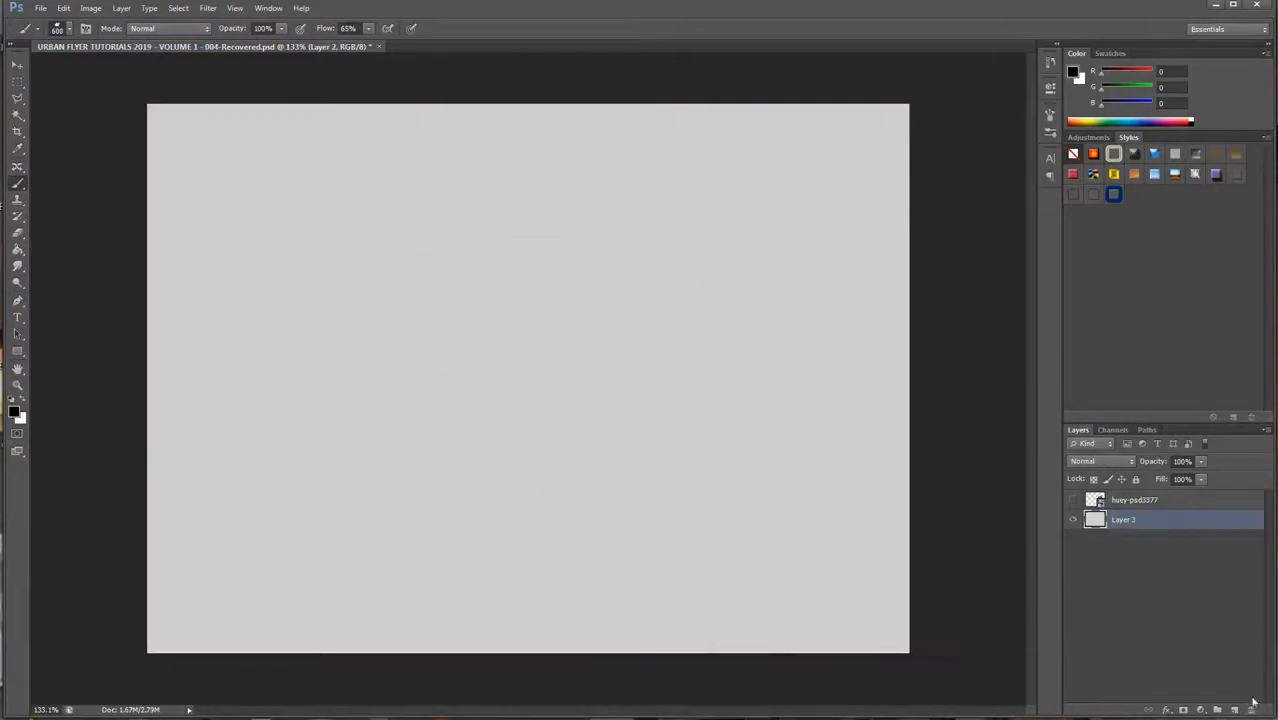
pyautogui.click(1233, 709)
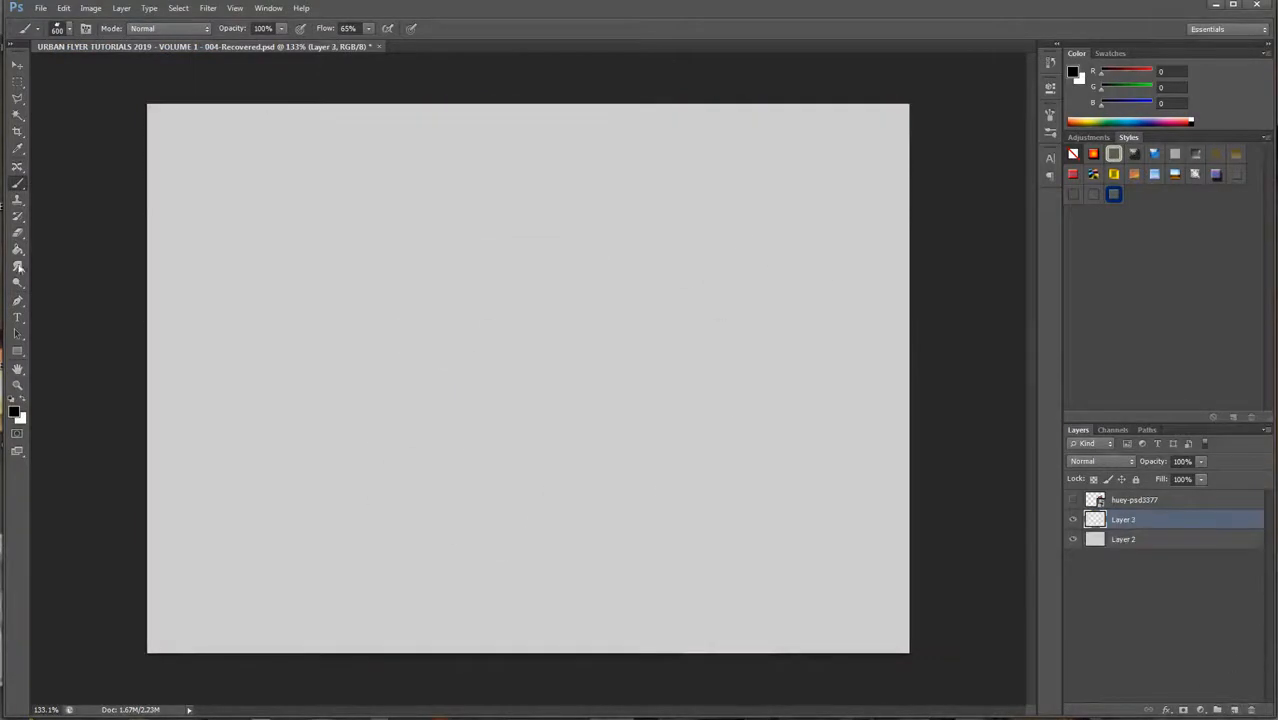
# Step: Set the foreground to pure red (R 255) and fill the new layer with it
pyautogui.press('i')
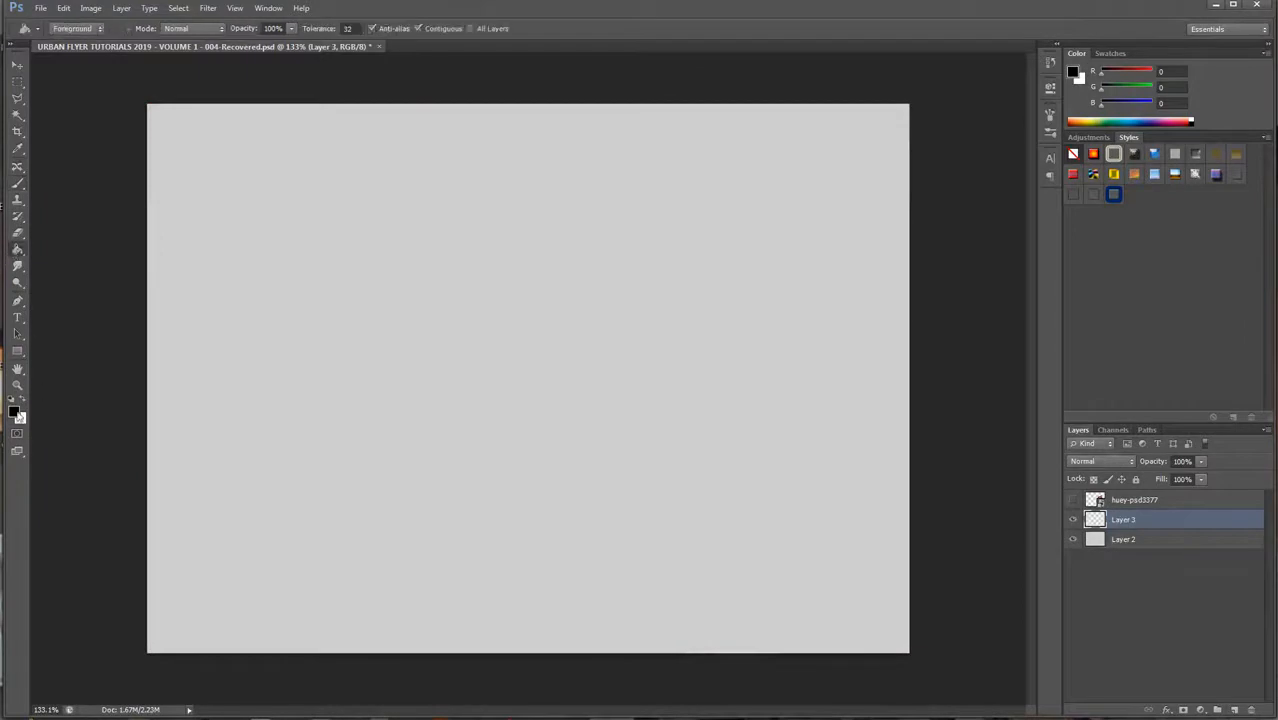
pyautogui.click(15, 412)
pyautogui.write('255')
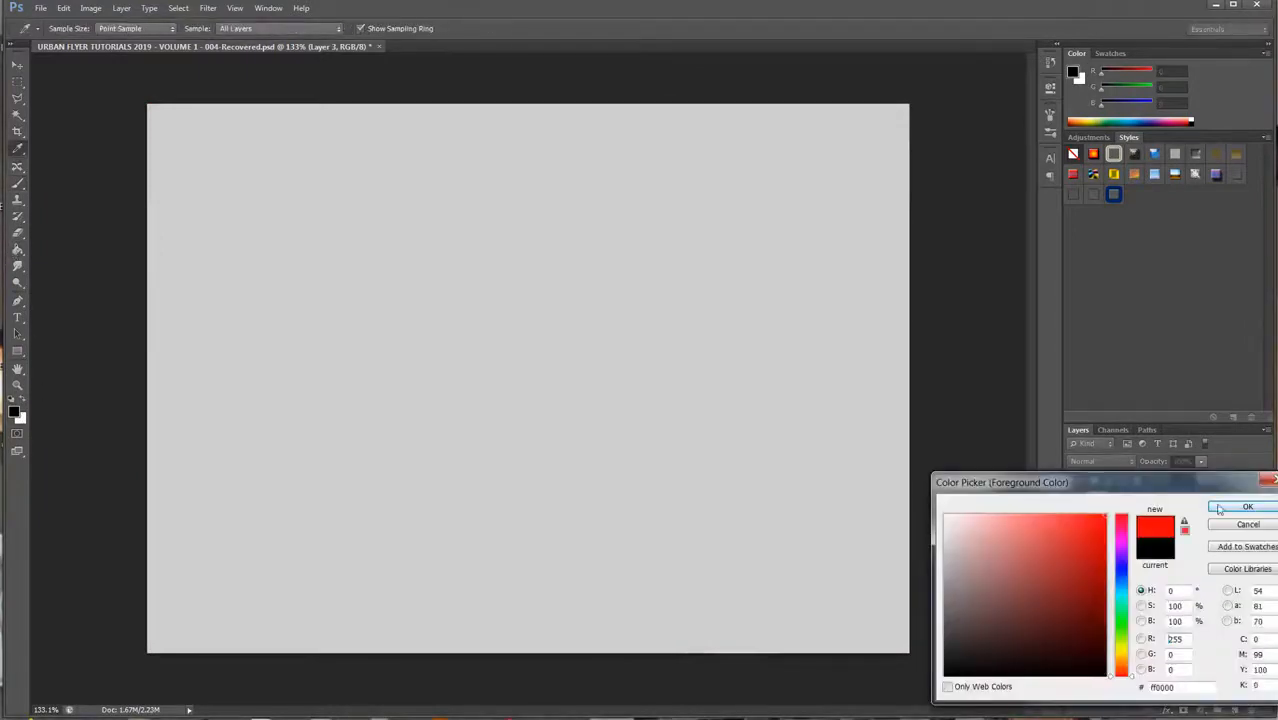
pyautogui.click(1247, 507)
pyautogui.press('g')
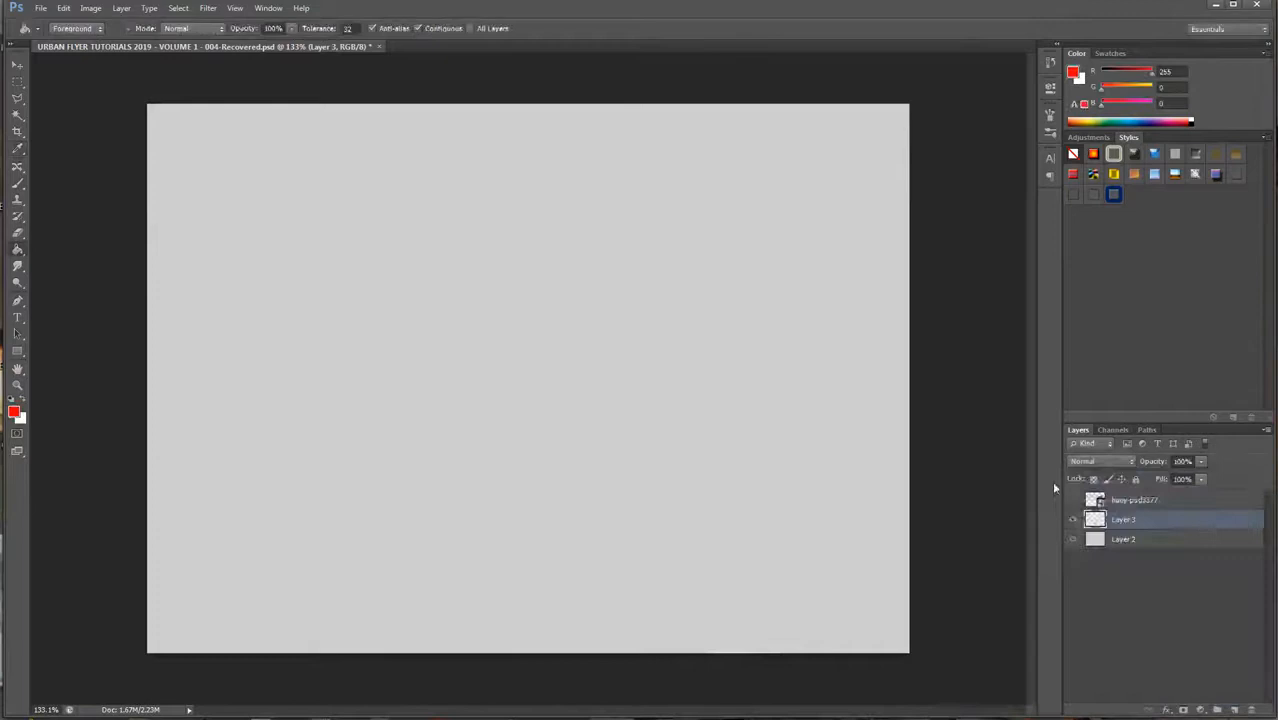
pyautogui.click(622, 354)
pyautogui.click(1233, 709)
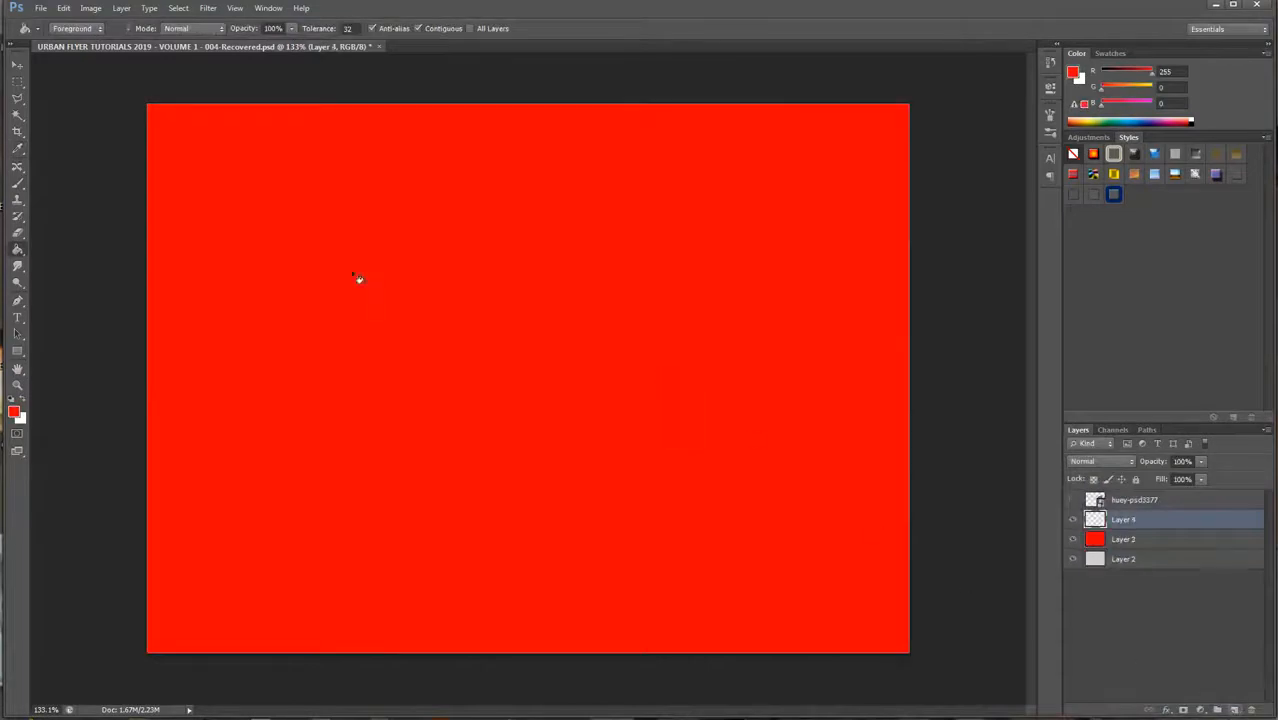
pyautogui.click(18, 184)
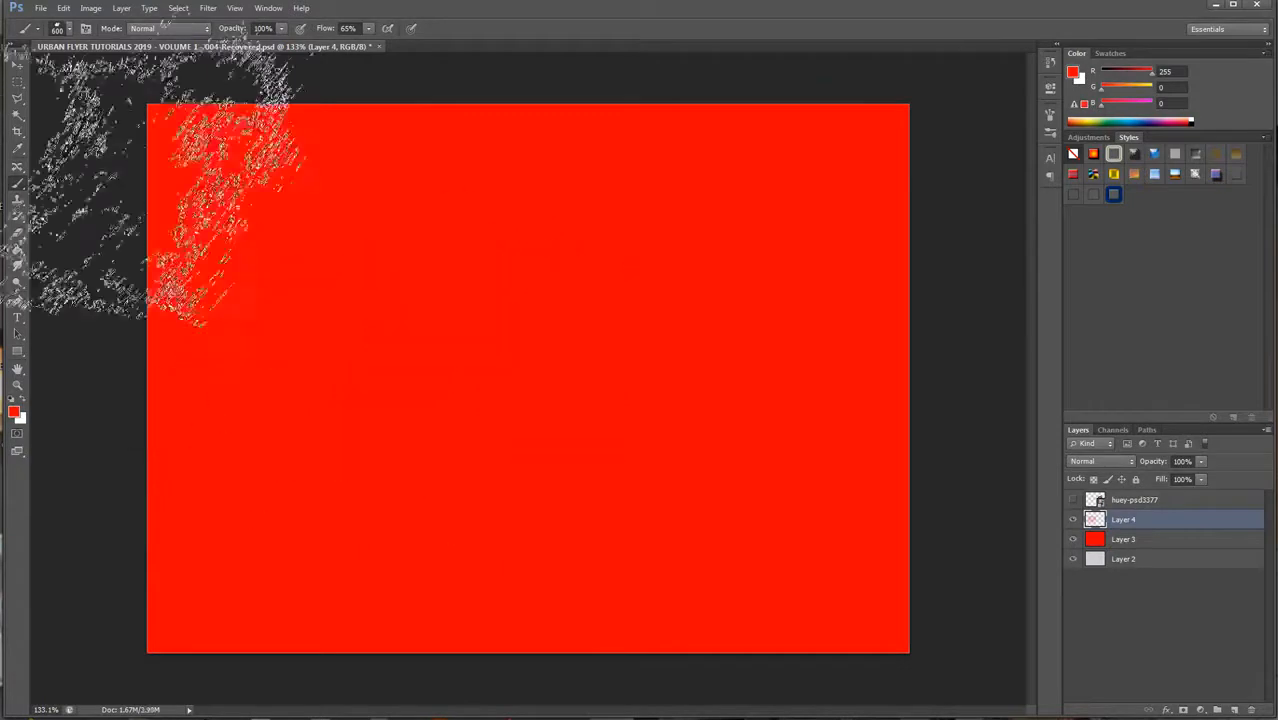
pyautogui.click(13, 410)
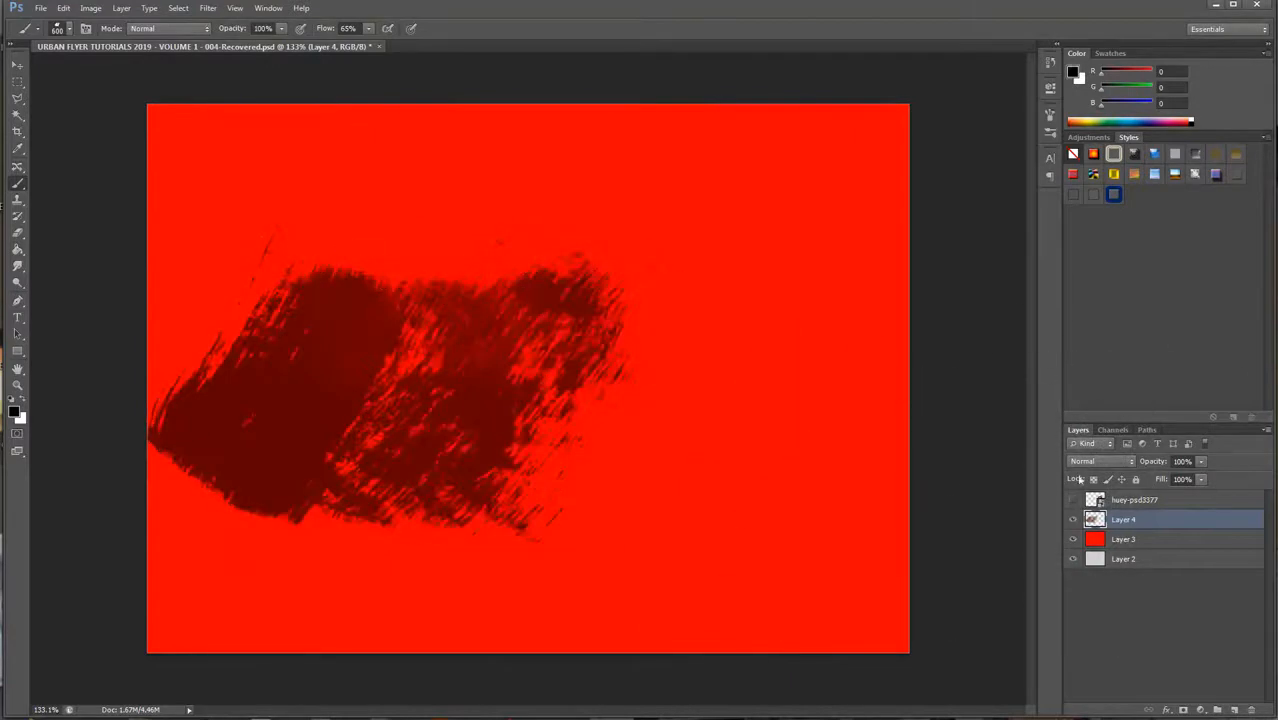
pyautogui.moveTo(1198, 521); pyautogui.dragTo(1236, 706)
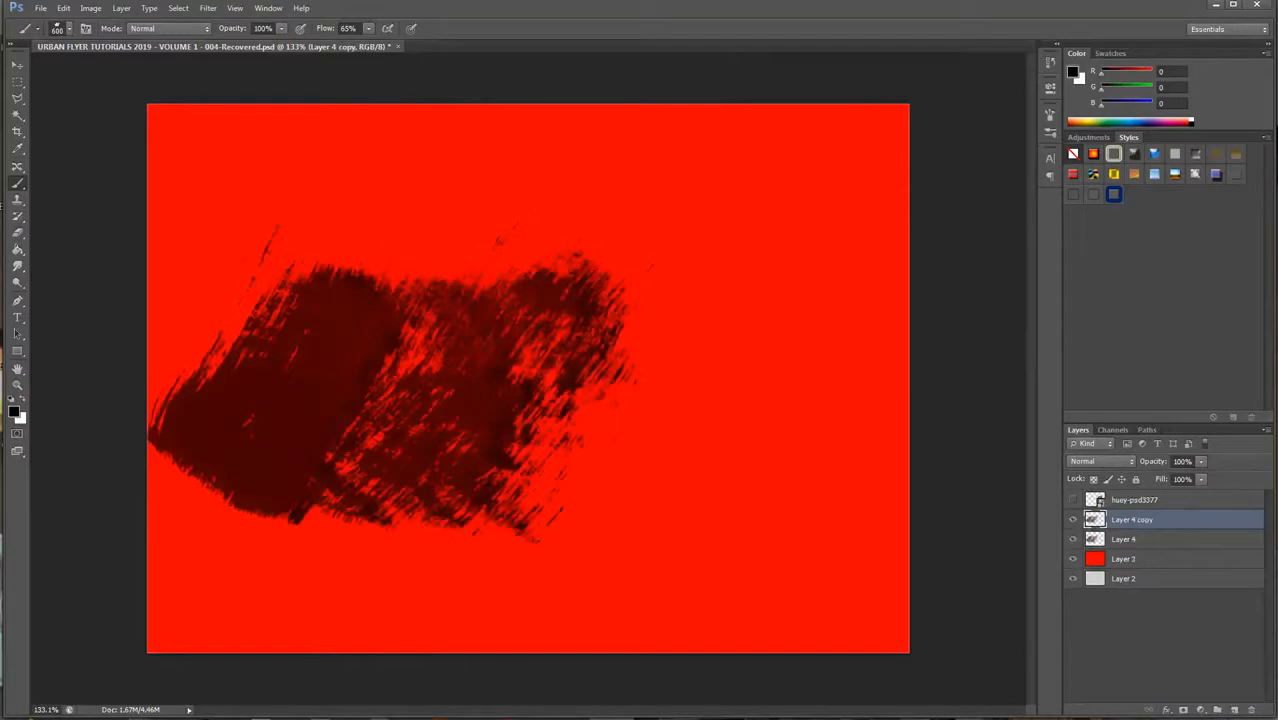
pyautogui.hotkey('ctrl', 'e')
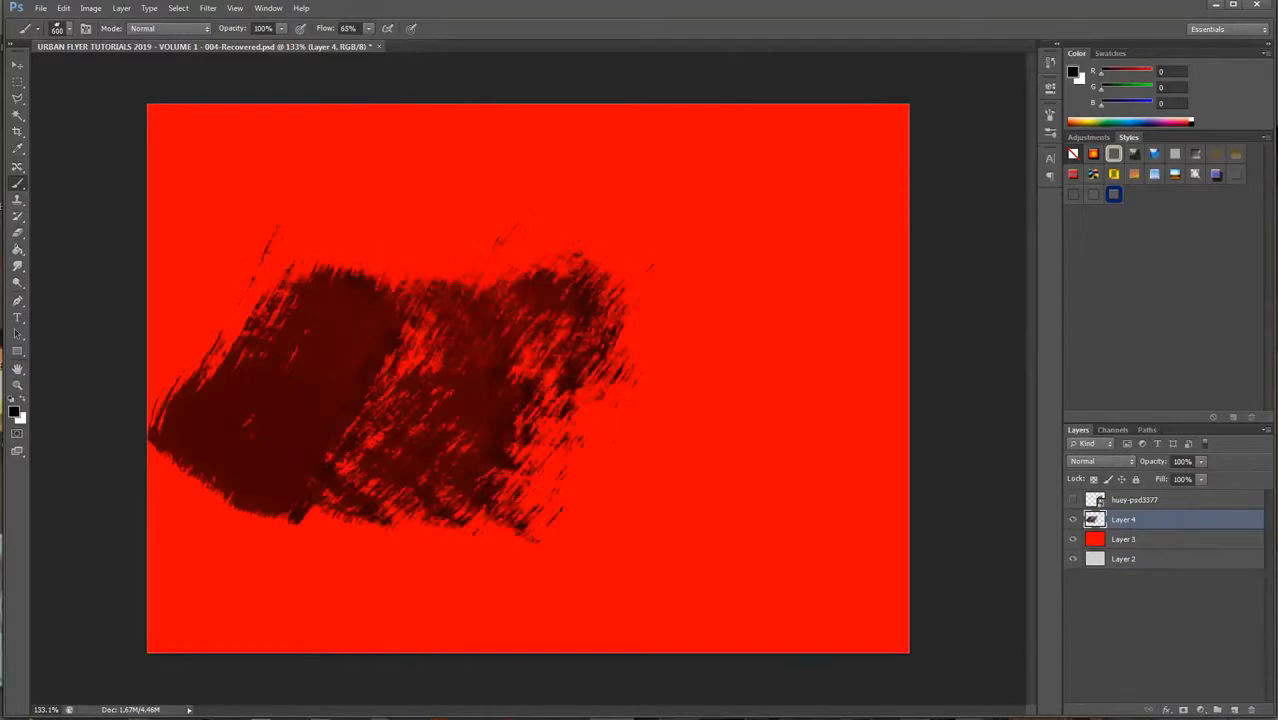
pyautogui.moveTo(1202, 520); pyautogui.dragTo(1232, 714)
pyautogui.moveTo(1218, 521); pyautogui.dragTo(1233, 709)
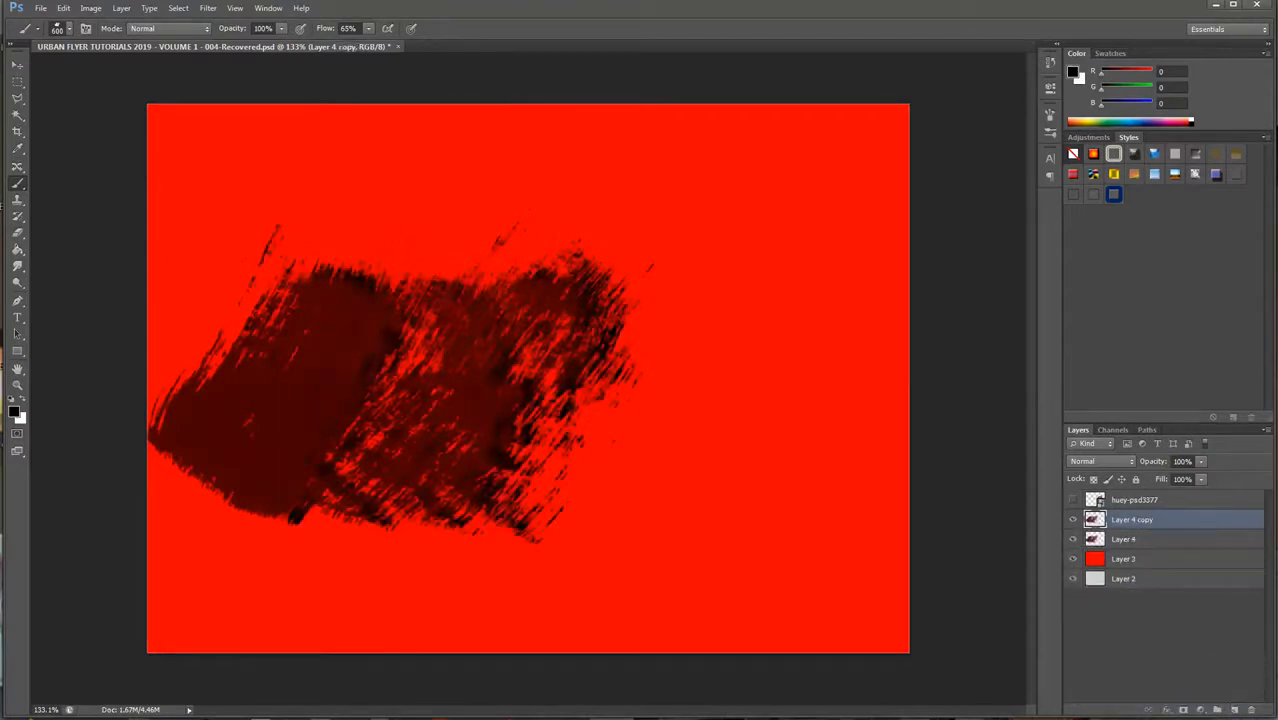
pyautogui.hotkey('ctrl', 'e')
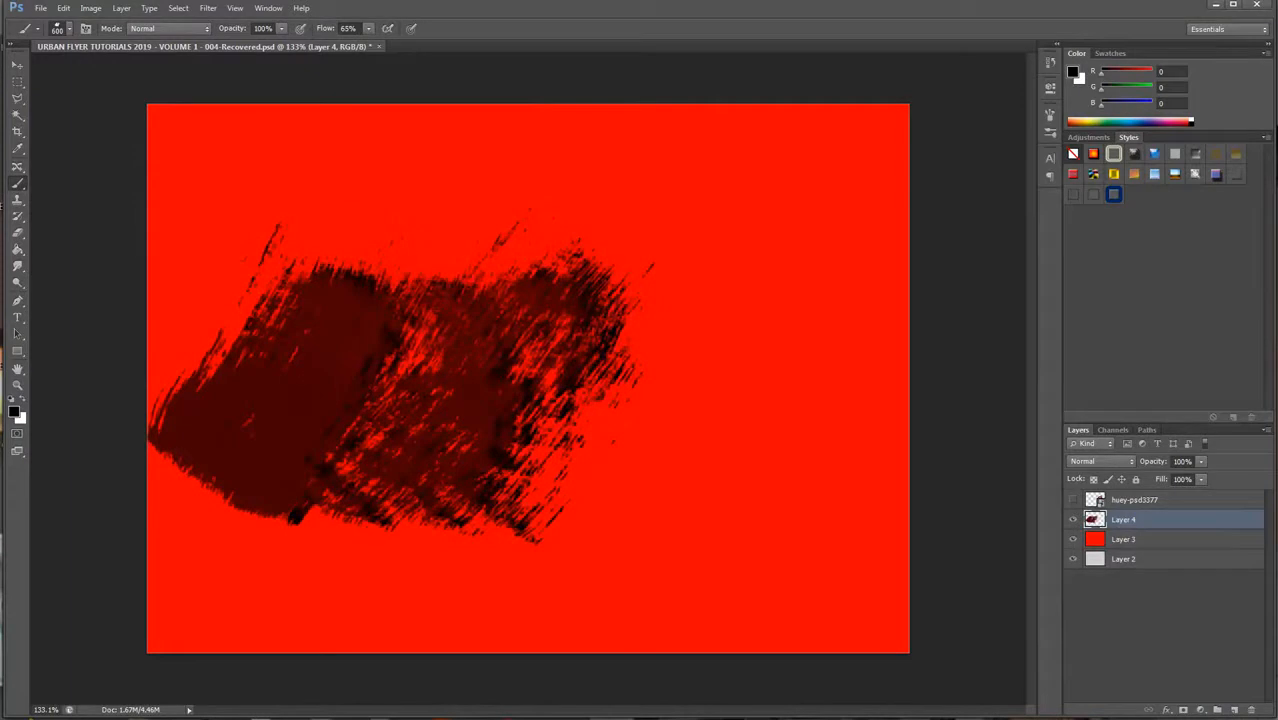
pyautogui.moveTo(1226, 522); pyautogui.dragTo(1233, 709)
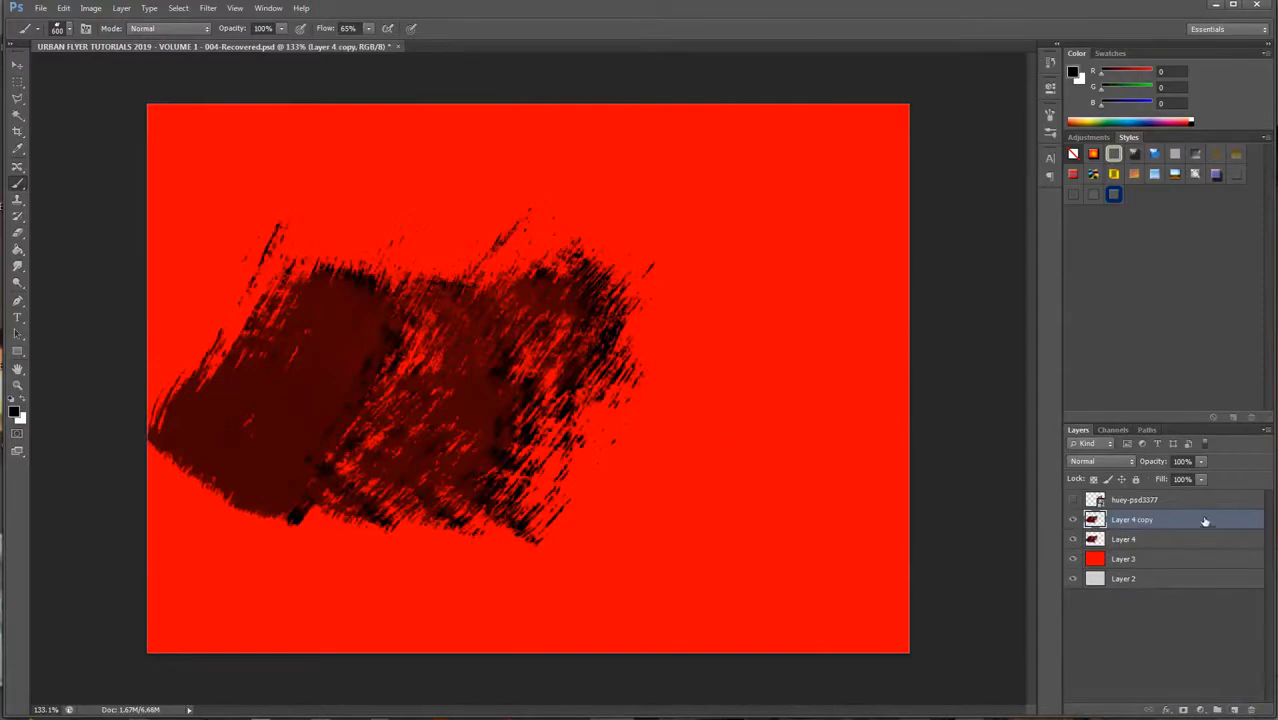
pyautogui.hotkey('ctrl', 'z')
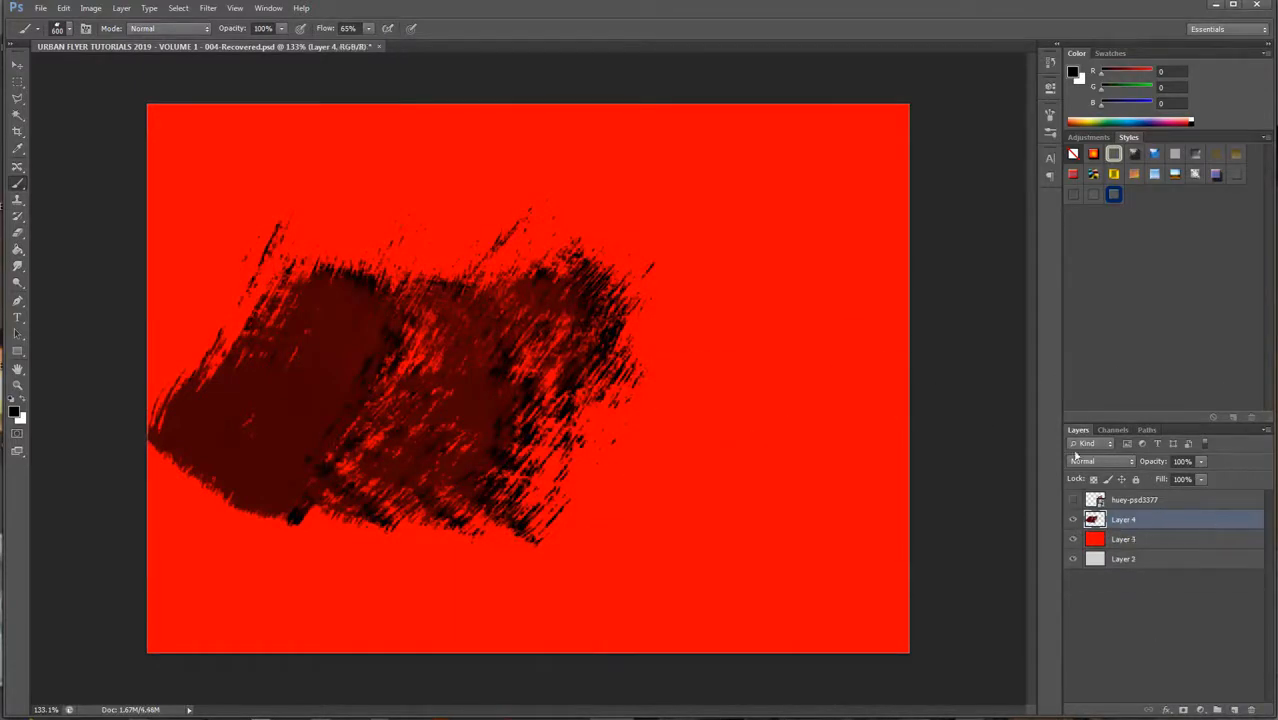
pyautogui.press('Delete')
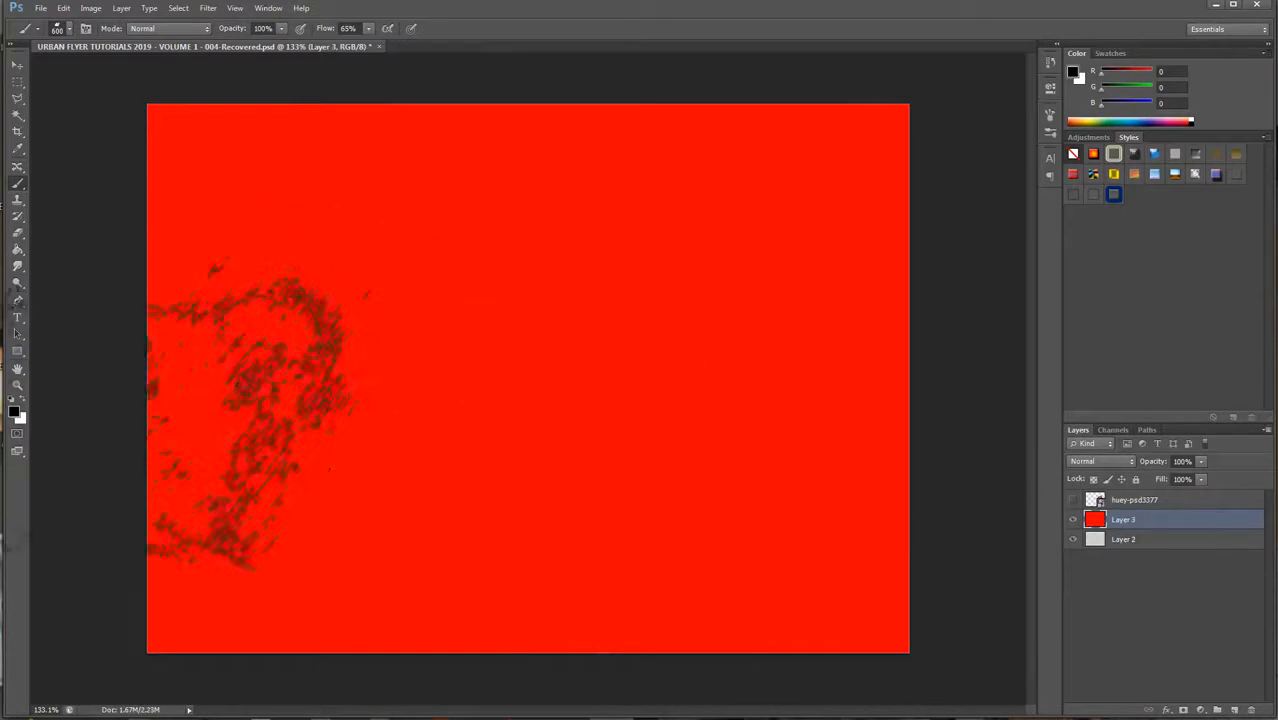
# Step: Add Layer 4, stamp black grunge strokes on the left, and duplicate it as Layer 4 copy
pyautogui.click(1233, 710)
pyautogui.click(395, 385)
pyautogui.click(393, 385)
pyautogui.click(393, 385)
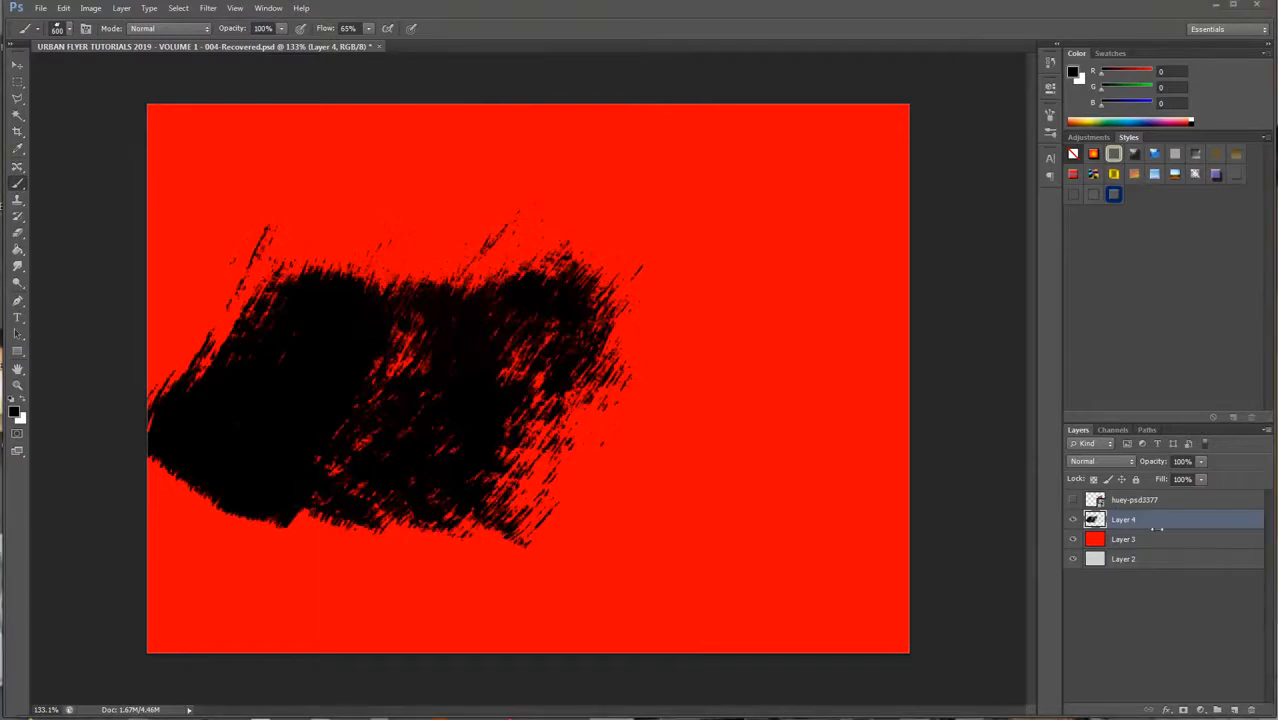
pyautogui.moveTo(1197, 524); pyautogui.dragTo(1236, 709)
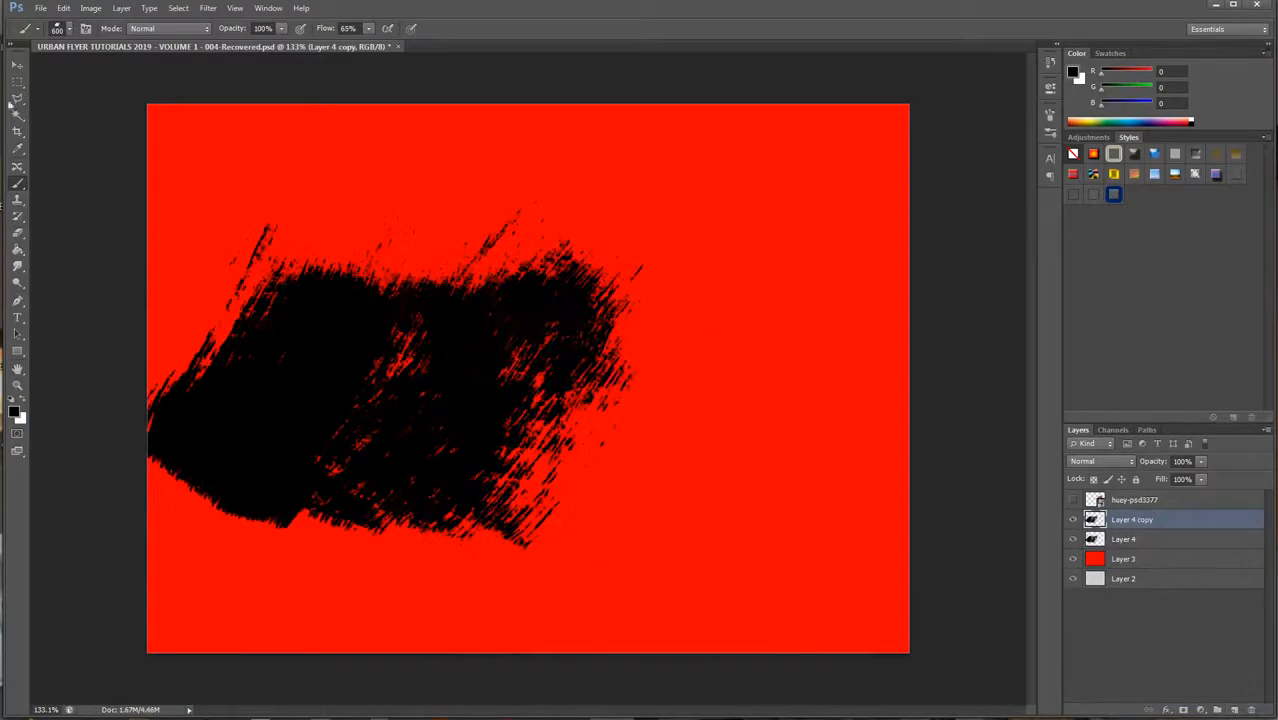
# Step: Move Layer 4 copy, rotate it about -163° and shift it left
pyautogui.click(16, 66)
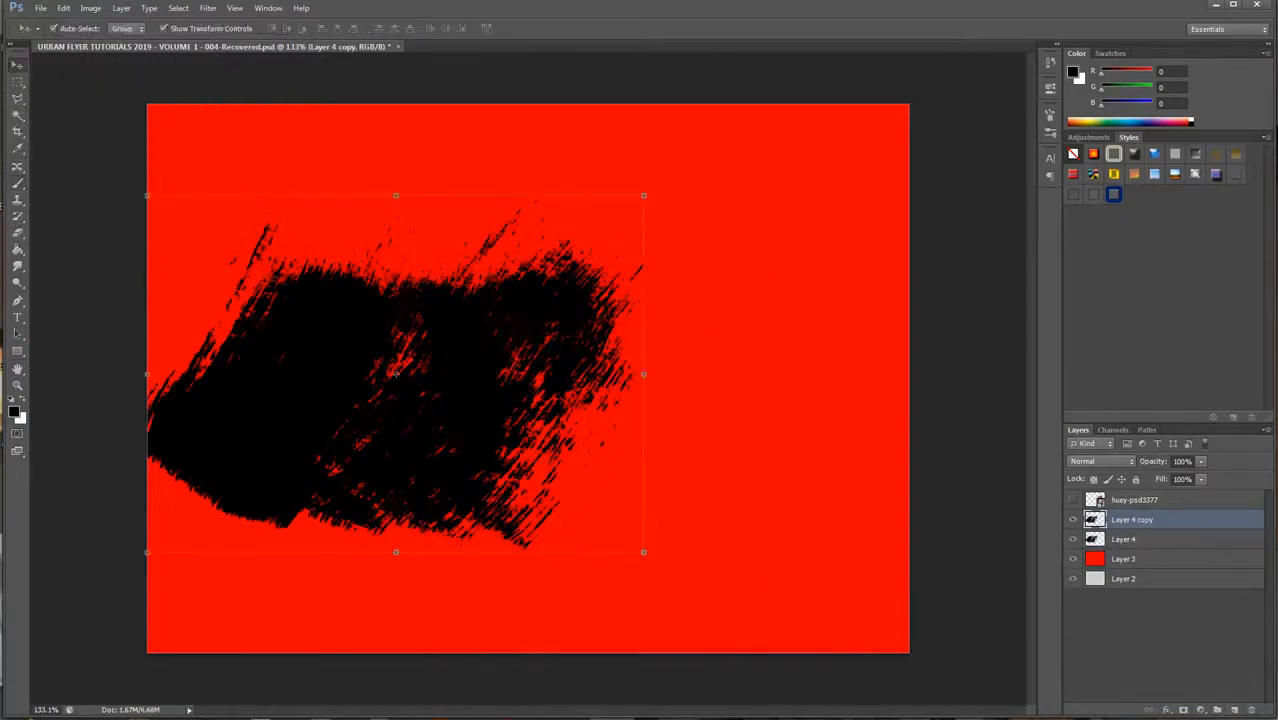
pyautogui.moveTo(310, 355)
pyautogui.mouseDown()
pyautogui.moveTo(520, 290)
pyautogui.moveTo(505, 215)
pyautogui.moveTo(486, 228)
pyautogui.mouseUp()
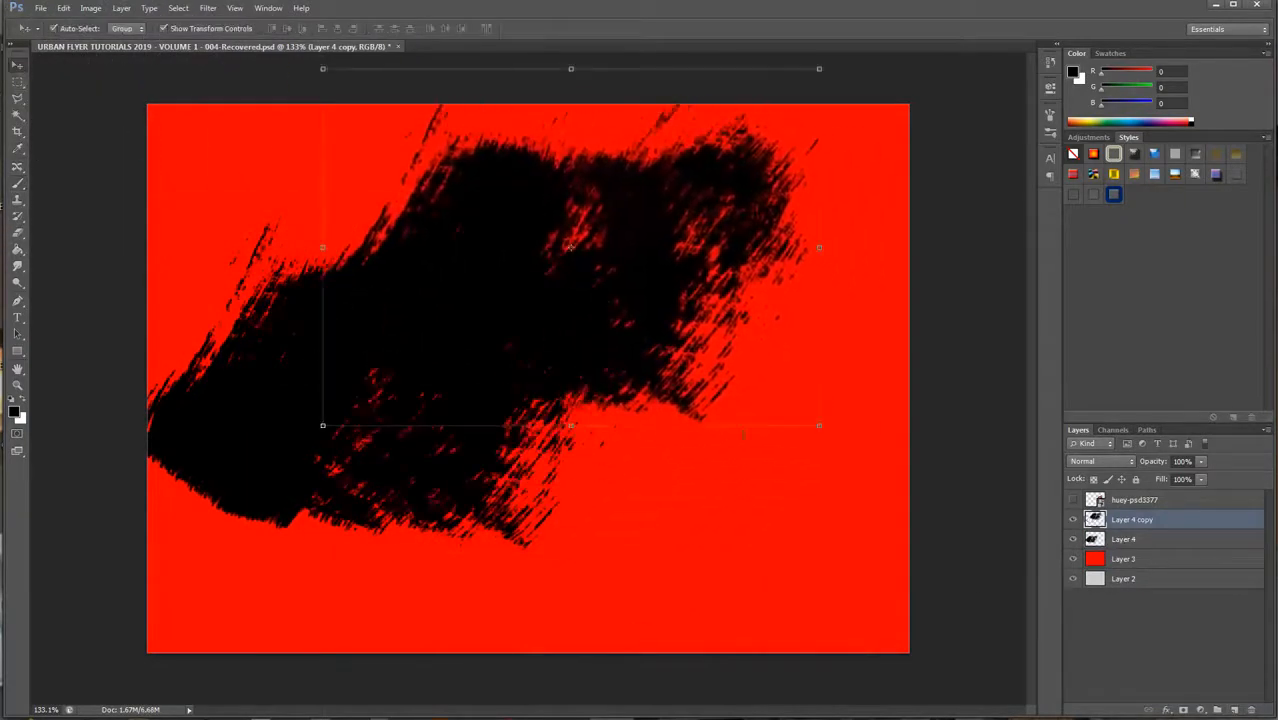
pyautogui.click(835, 442)
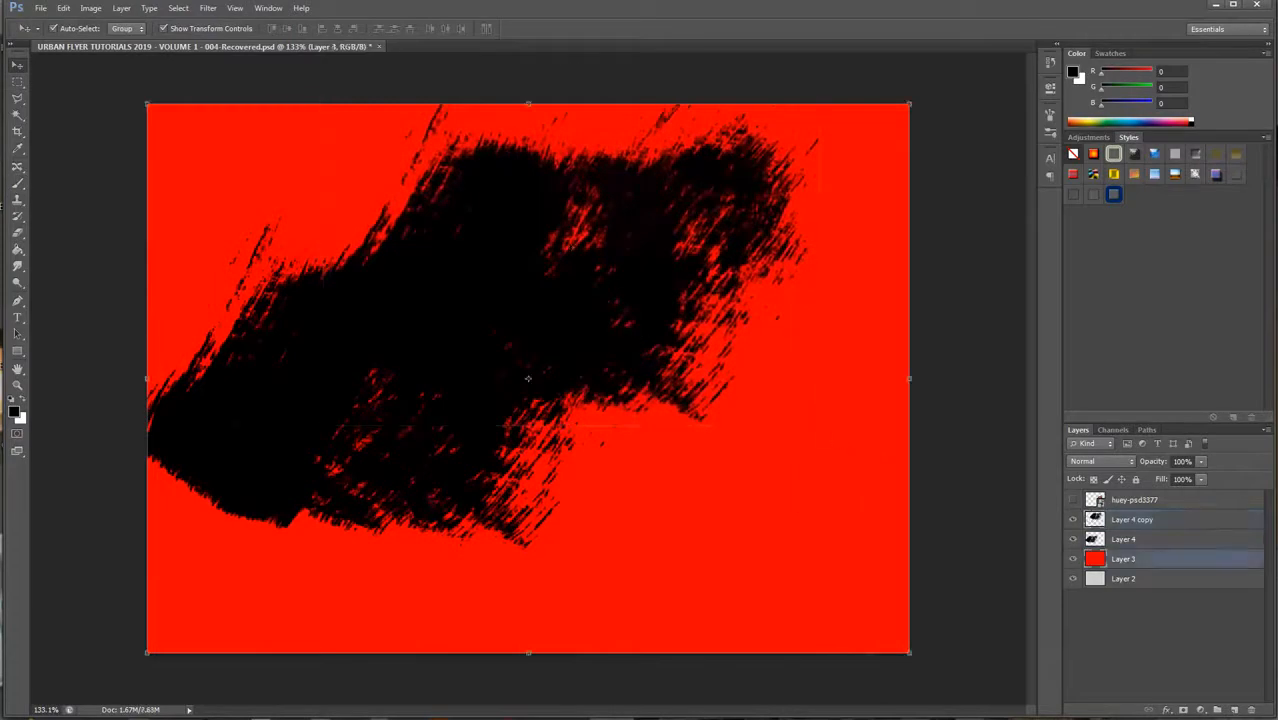
pyautogui.hotkey('ctrl', 'z')
pyautogui.moveTo(830, 437); pyautogui.dragTo(505, 118)
pyautogui.moveTo(744, 259); pyautogui.dragTo(578, 255)
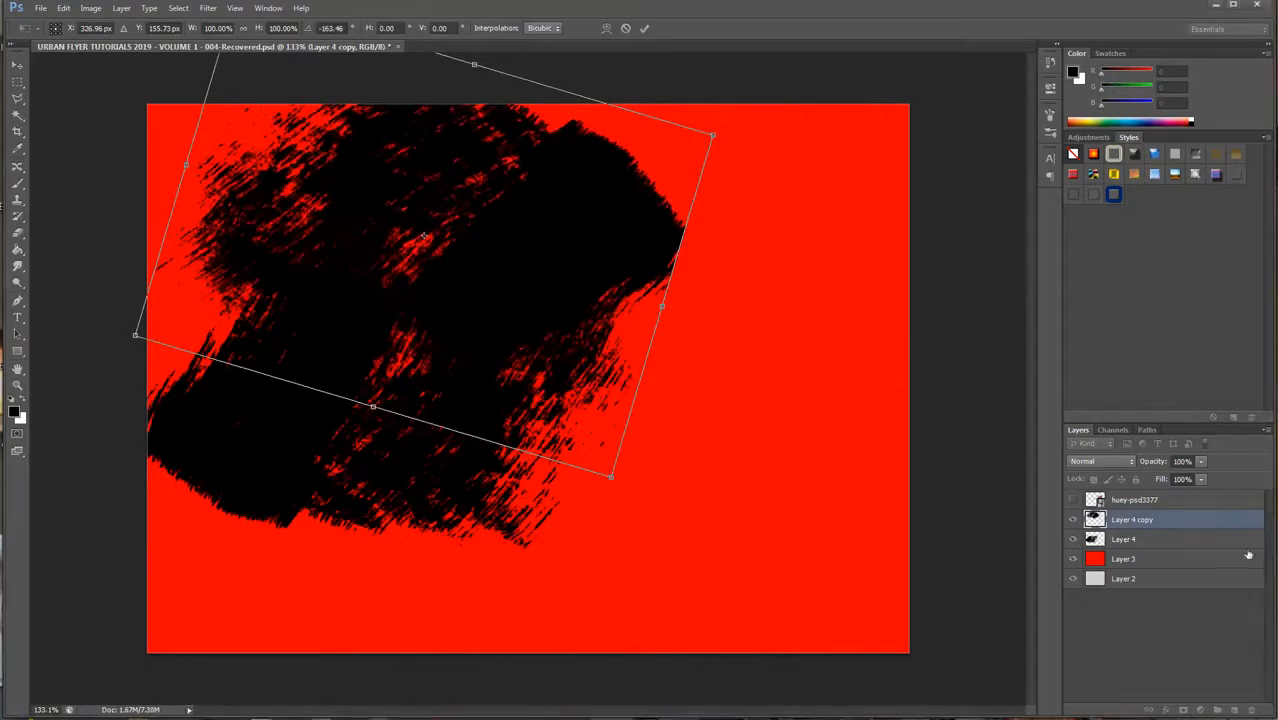
pyautogui.press('Return')
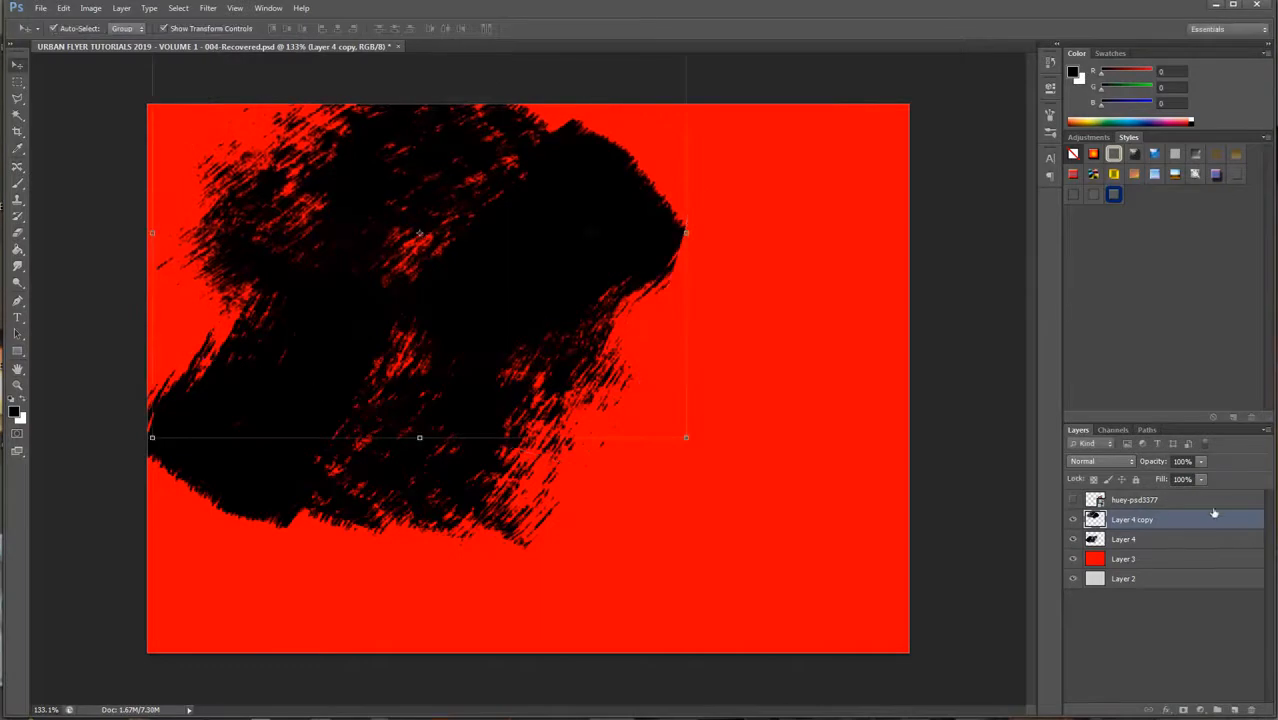
# Step: Make two more streak copies, moving one down-right and rotating the other about 83°
pyautogui.moveTo(1214, 519); pyautogui.dragTo(1234, 709)
pyautogui.moveTo(545, 181); pyautogui.dragTo(772, 493)
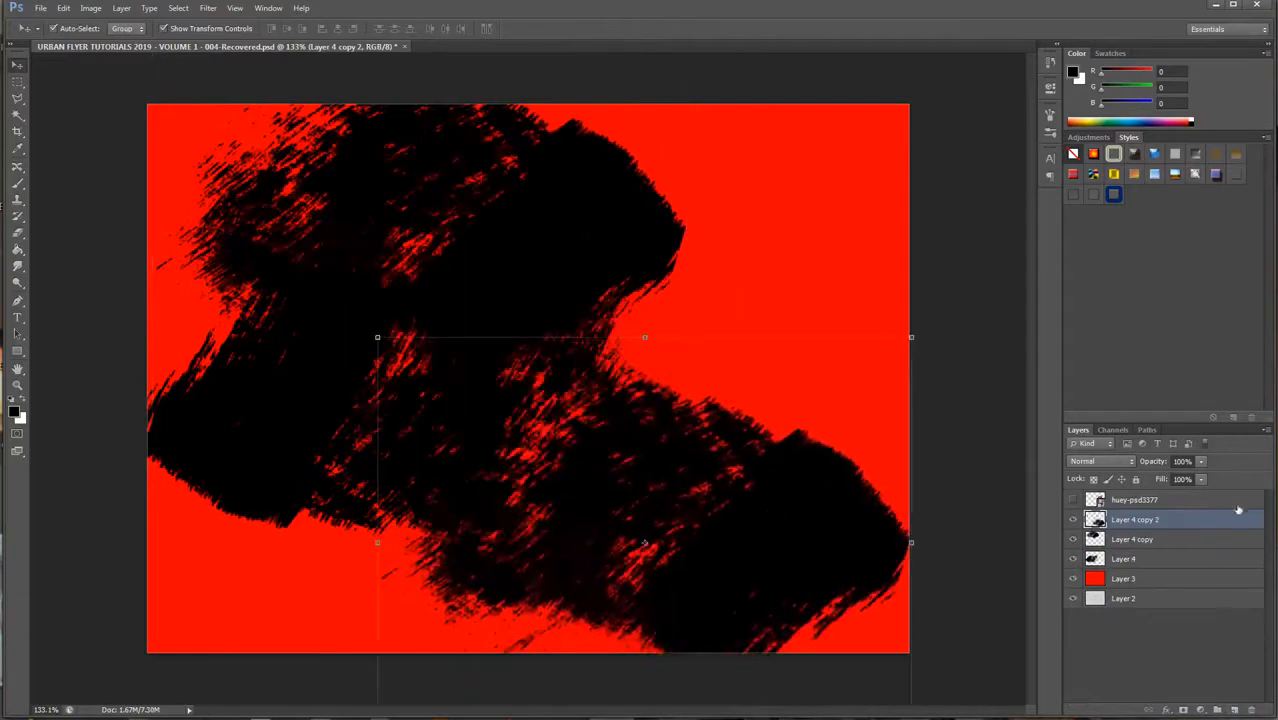
pyautogui.moveTo(1239, 519); pyautogui.dragTo(1233, 709)
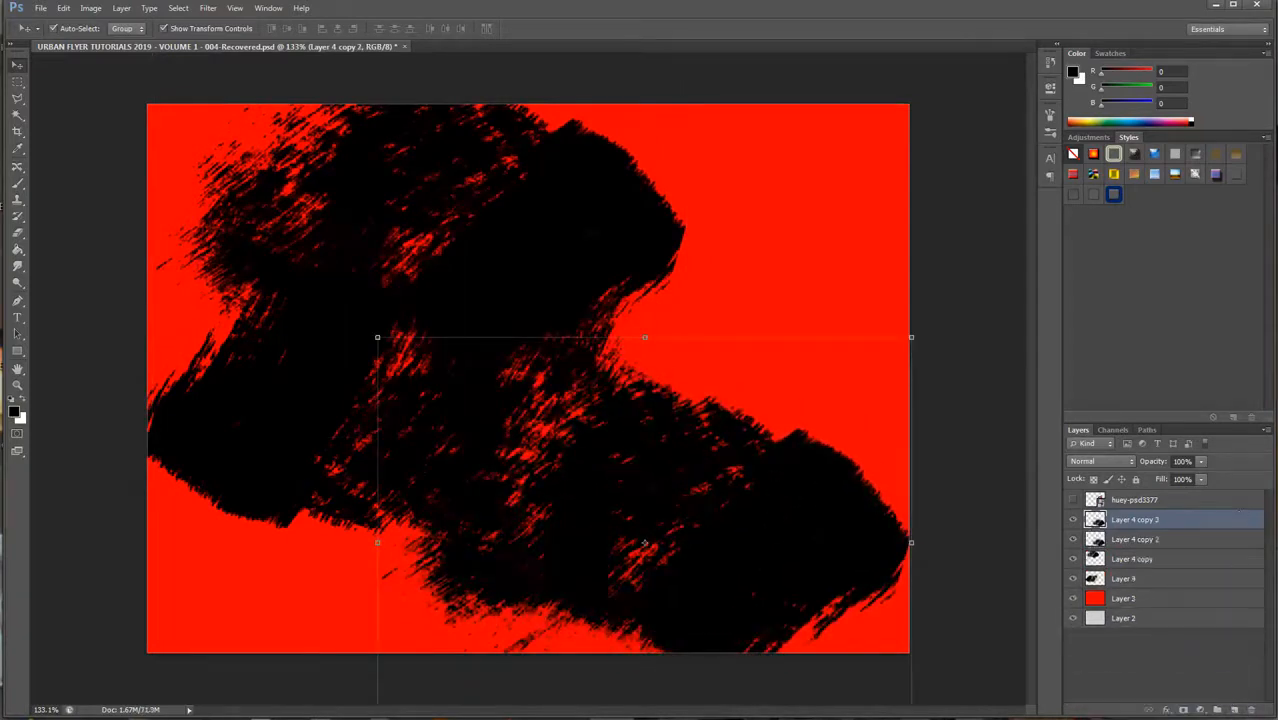
pyautogui.moveTo(364, 334); pyautogui.dragTo(792, 287)
pyautogui.moveTo(682, 395); pyautogui.dragTo(728, 117)
pyautogui.moveTo(693, 264); pyautogui.dragTo(742, 246)
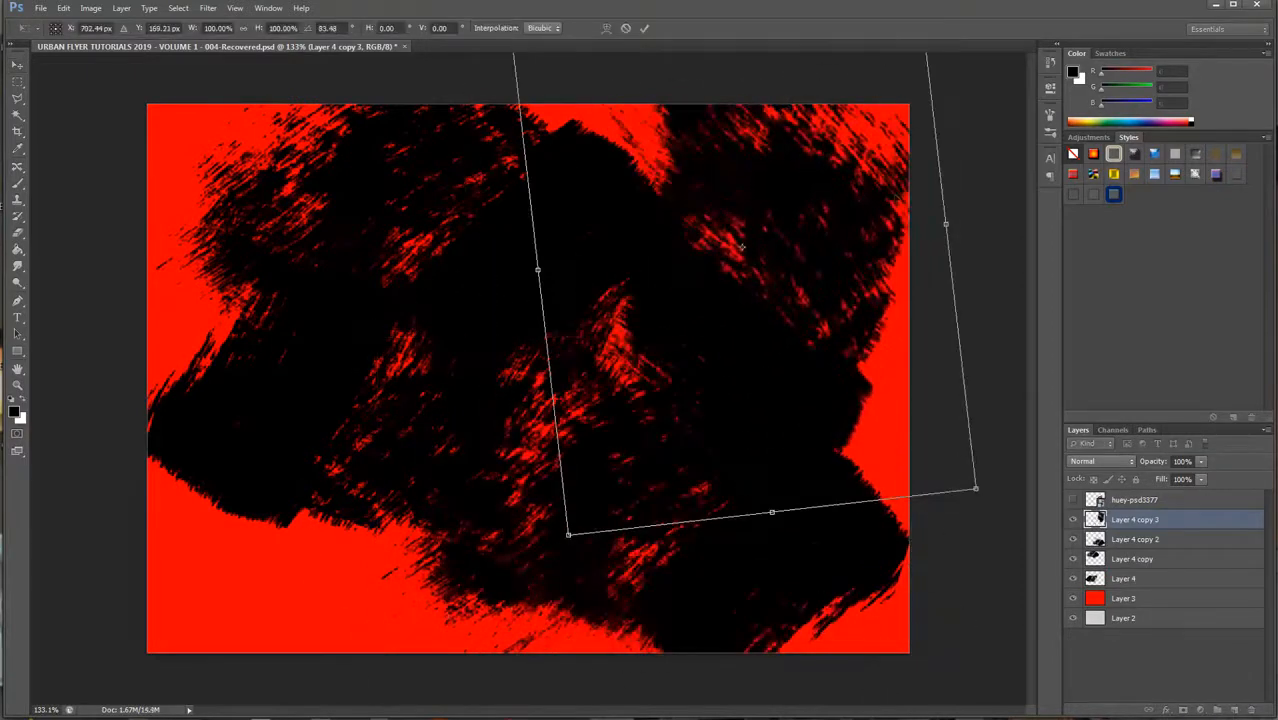
pyautogui.press('Return')
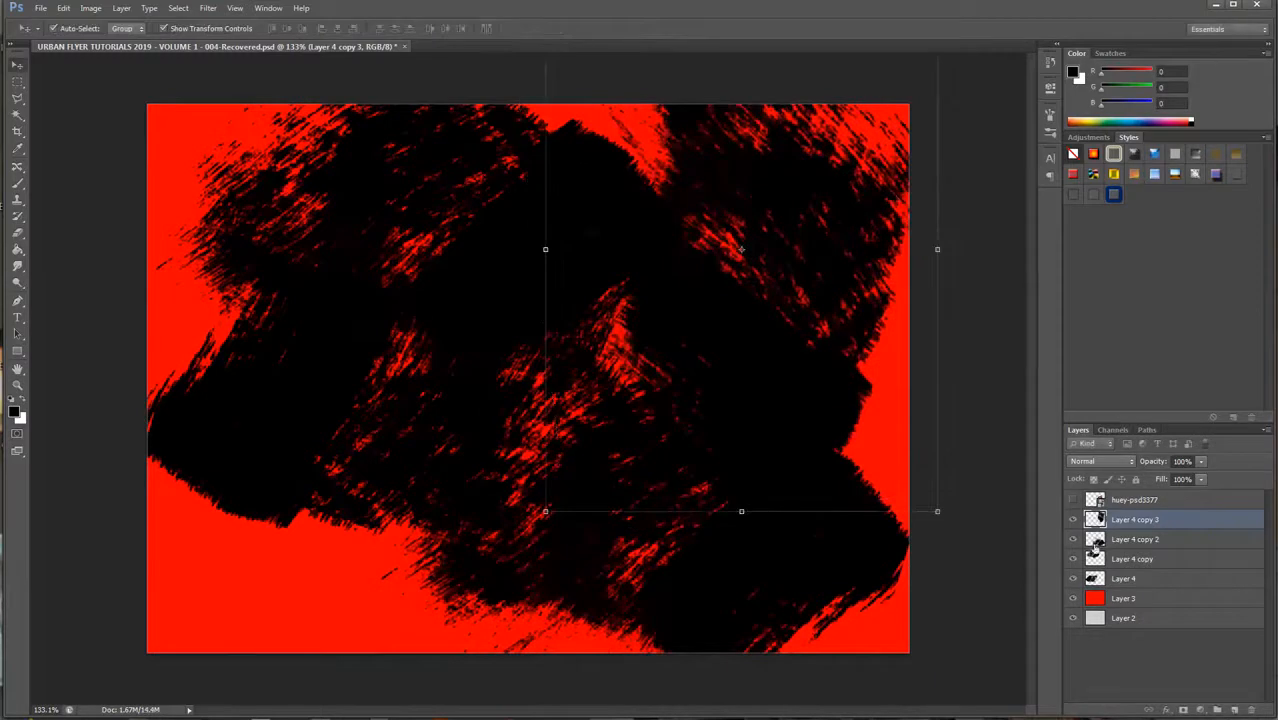
pyautogui.click(1172, 602)
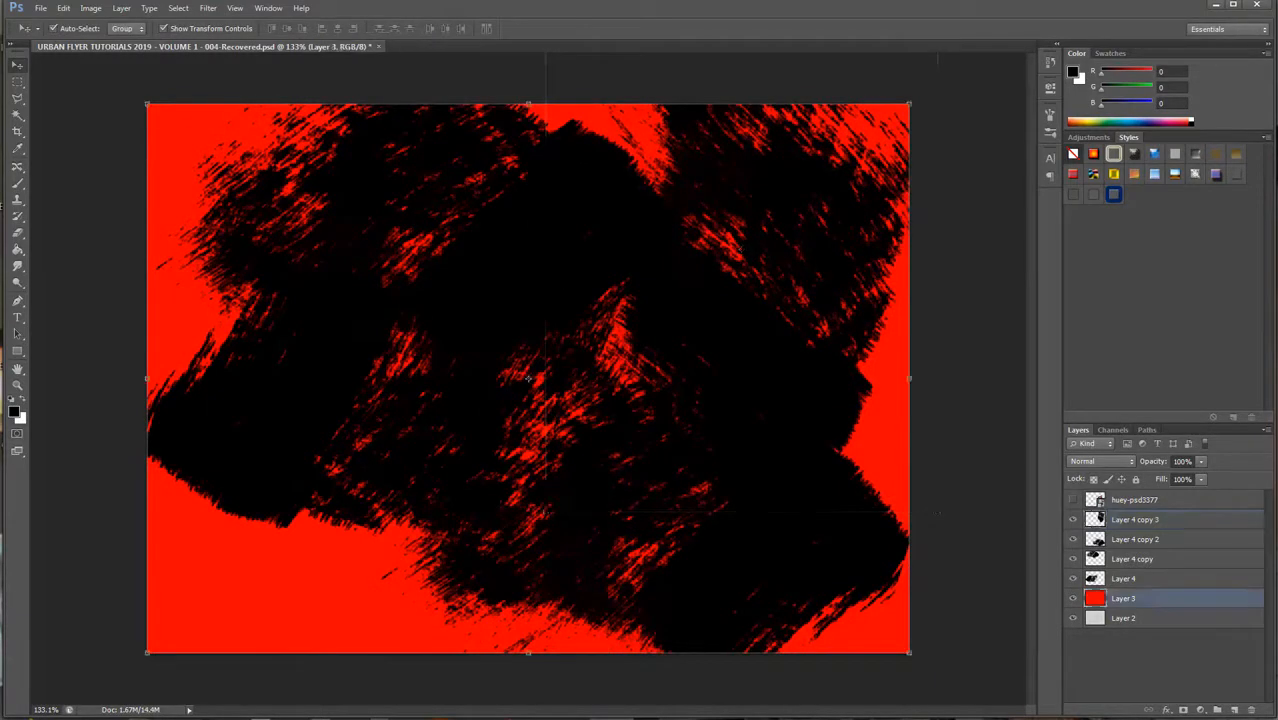
# Step: Add a new layer above Layer 3 and set the foreground to dark red 290101
pyautogui.click(1234, 709)
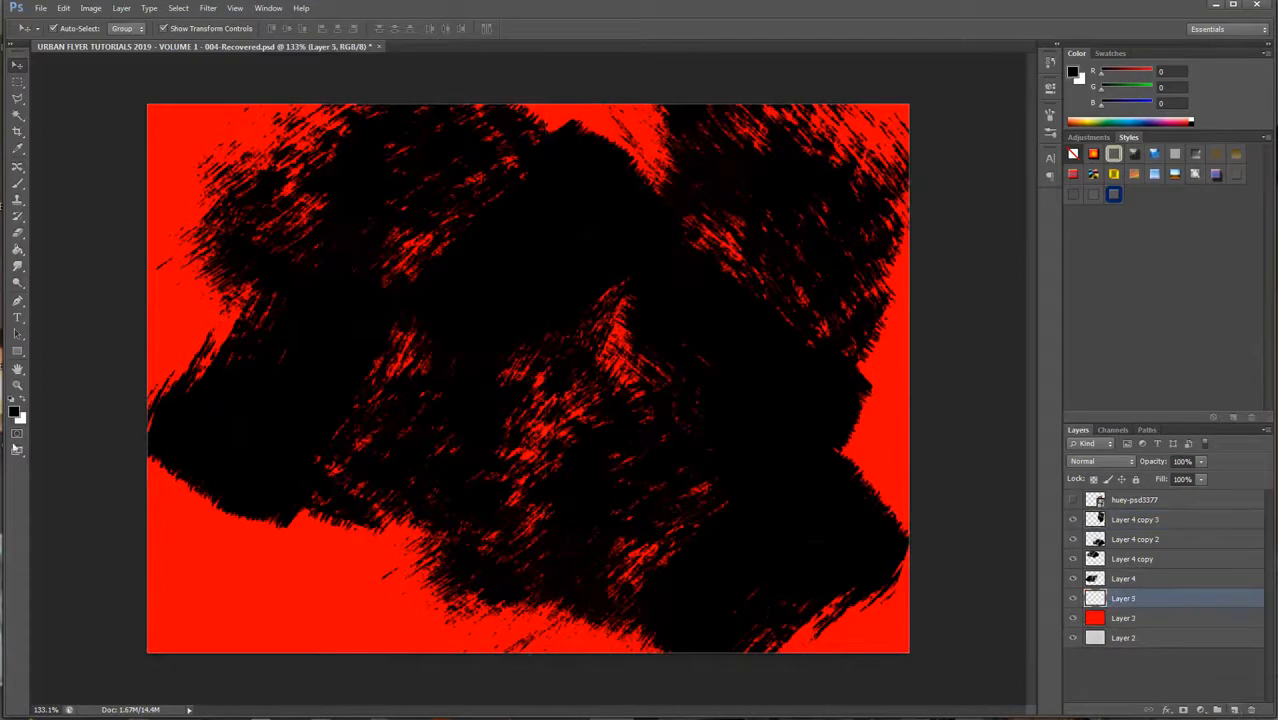
pyautogui.click(15, 413)
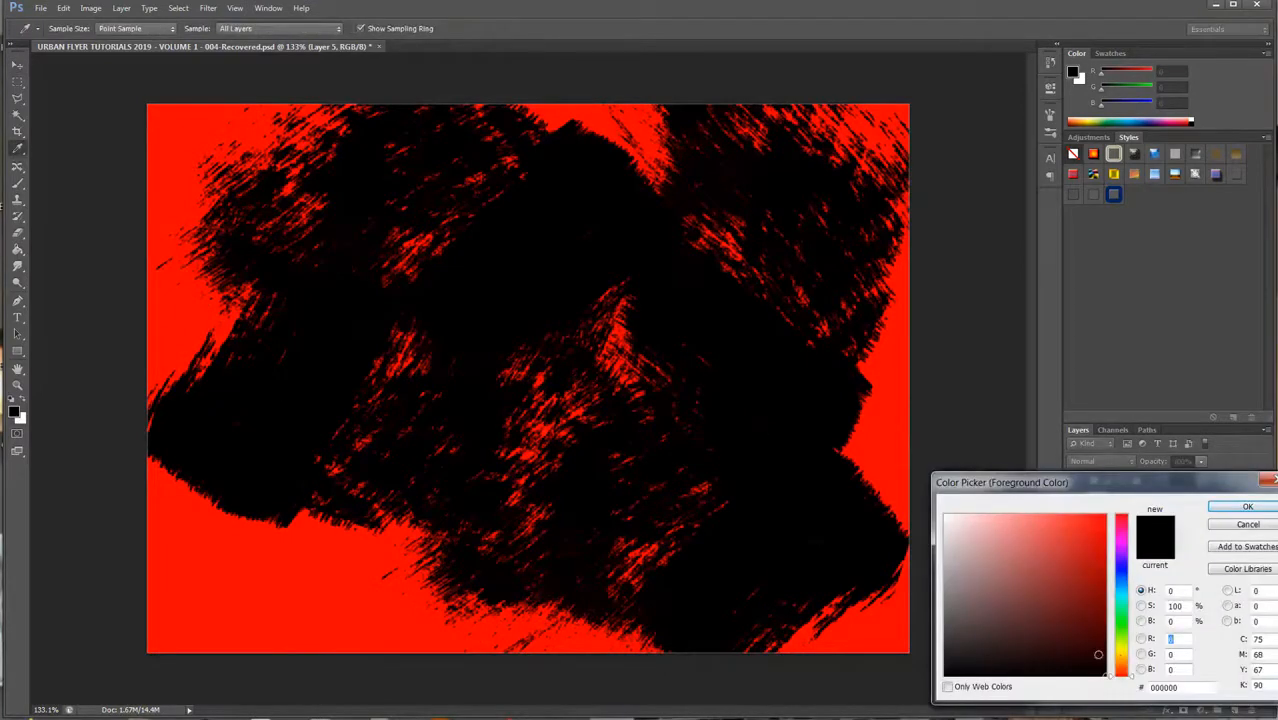
pyautogui.click(1098, 654)
pyautogui.click(1102, 651)
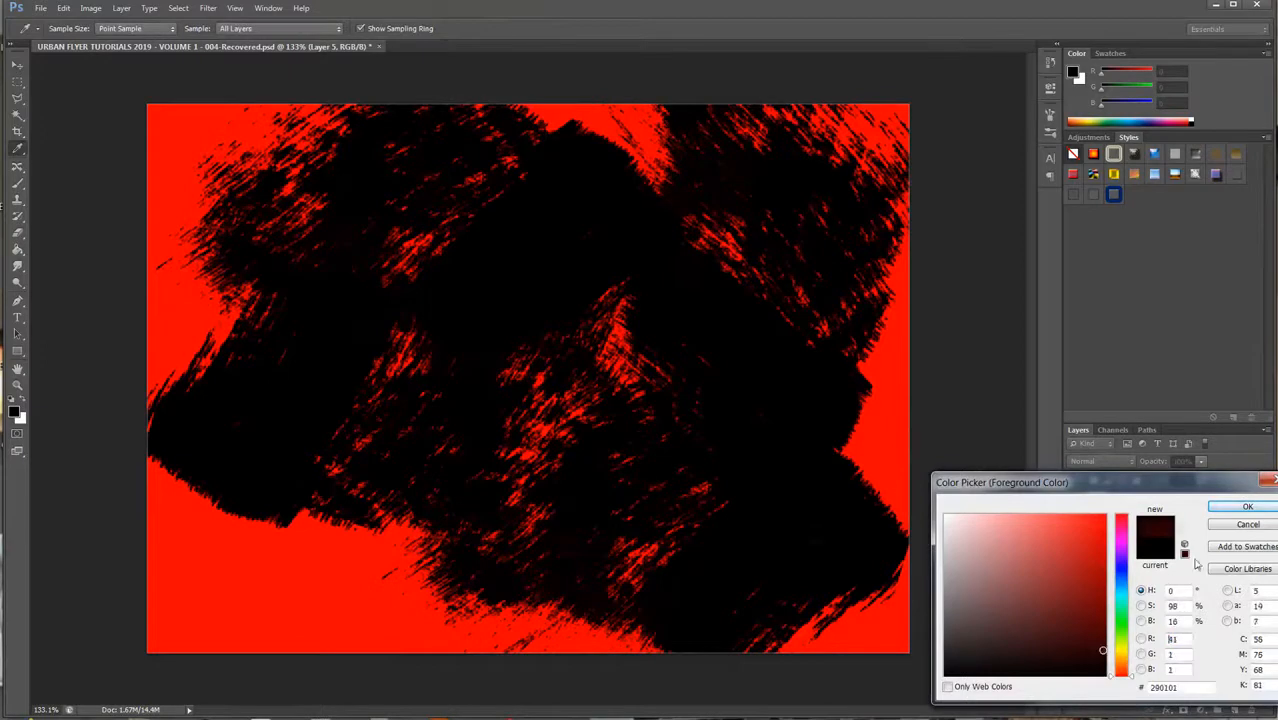
pyautogui.press('Return')
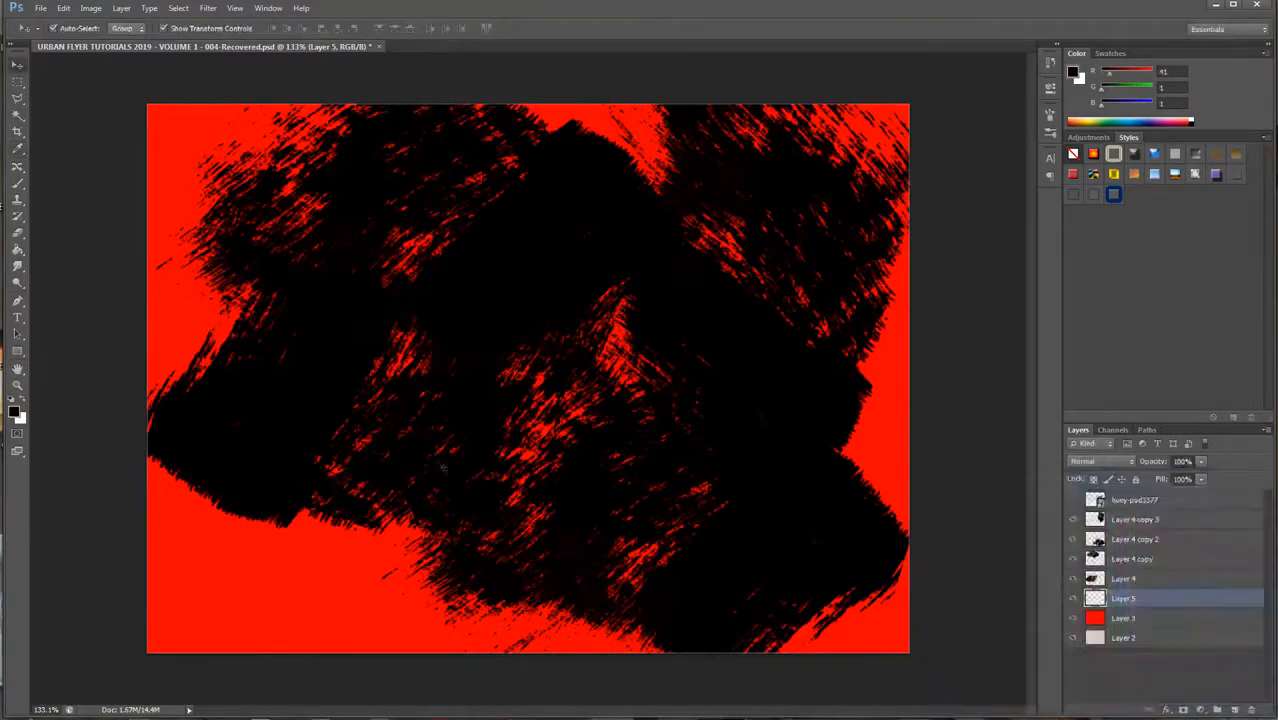
# Step: Paint dark red dabs over the remaining red areas, then set foreground to dark grey 322e2e
pyautogui.click(18, 185)
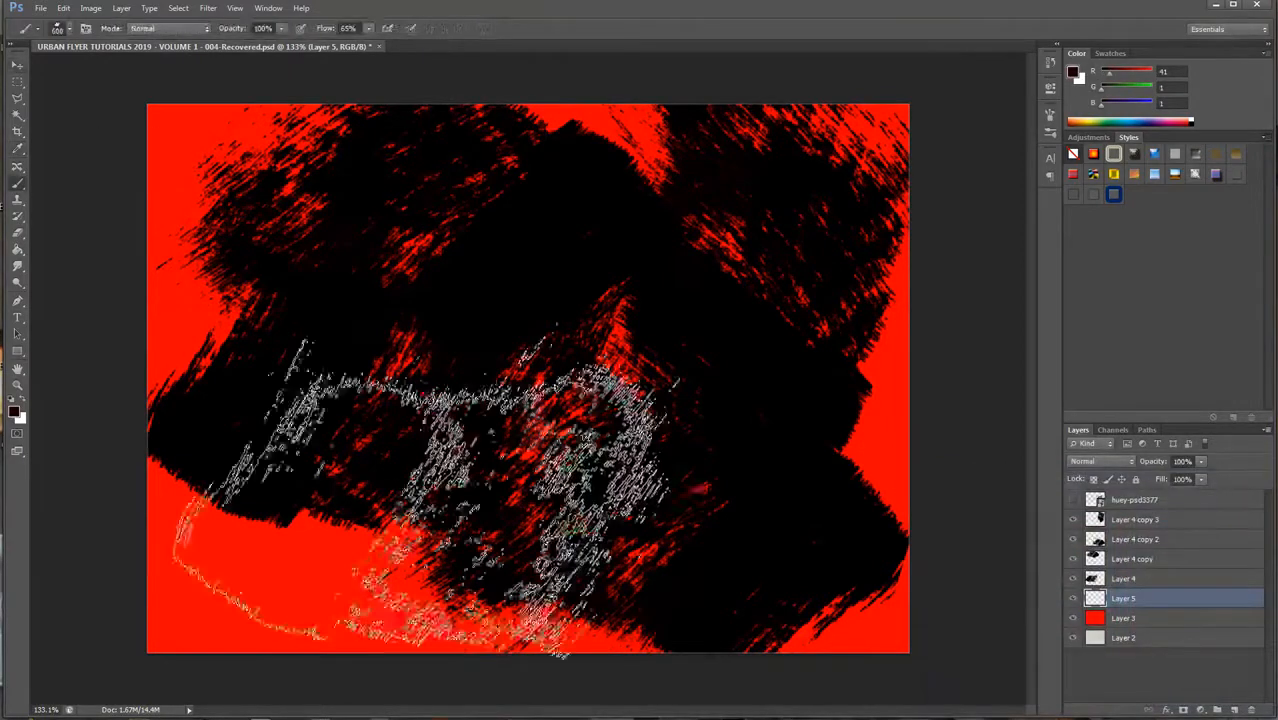
pyautogui.click(511, 475)
pyautogui.click(511, 475)
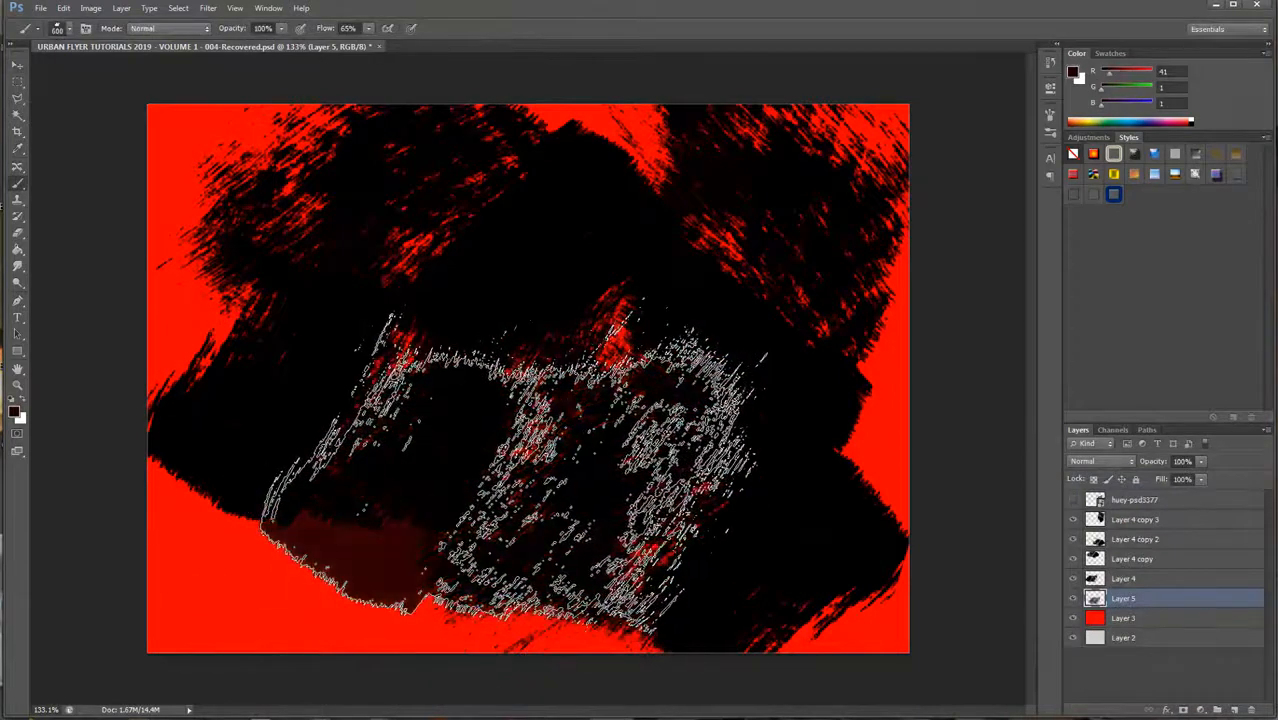
pyautogui.click(545, 290)
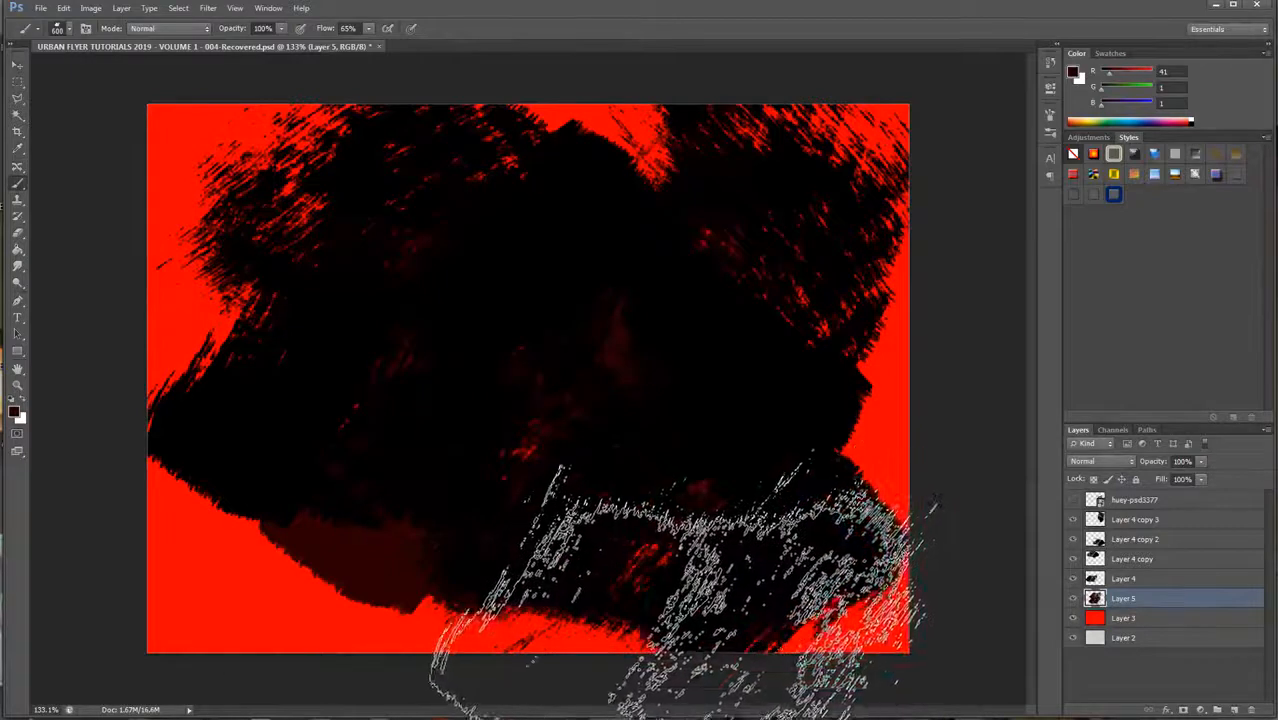
pyautogui.click(700, 590)
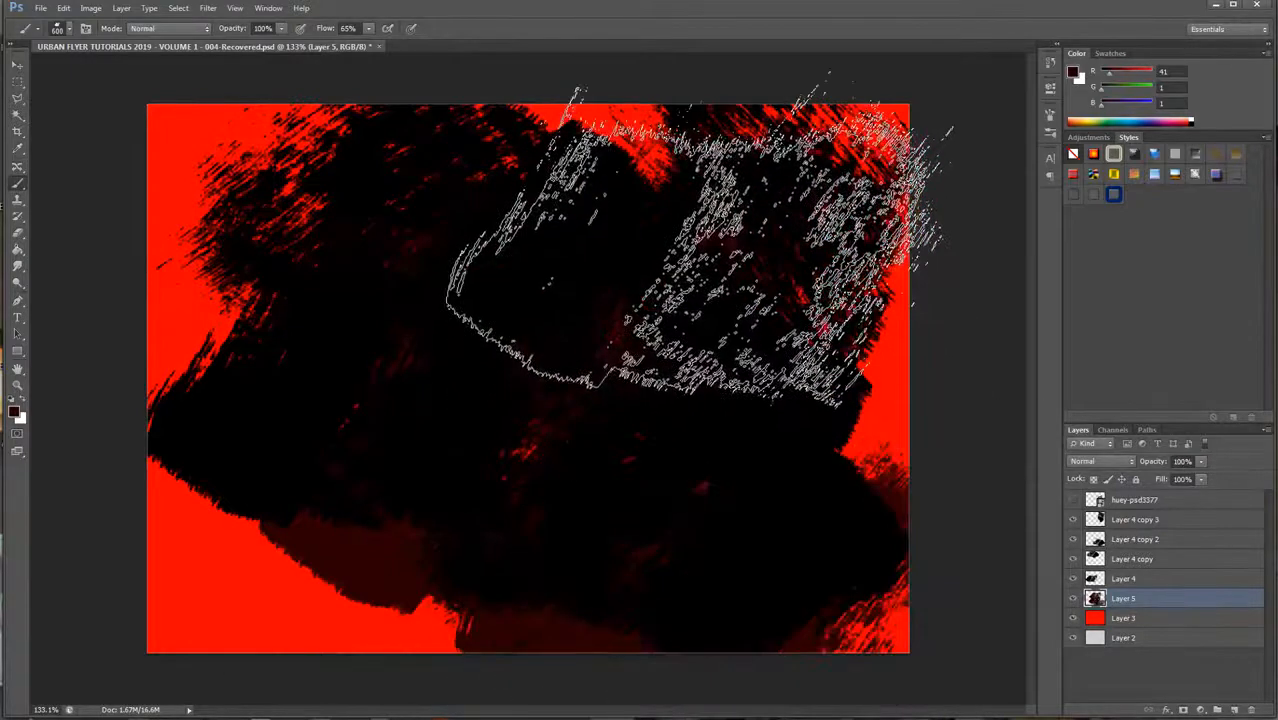
pyautogui.click(734, 255)
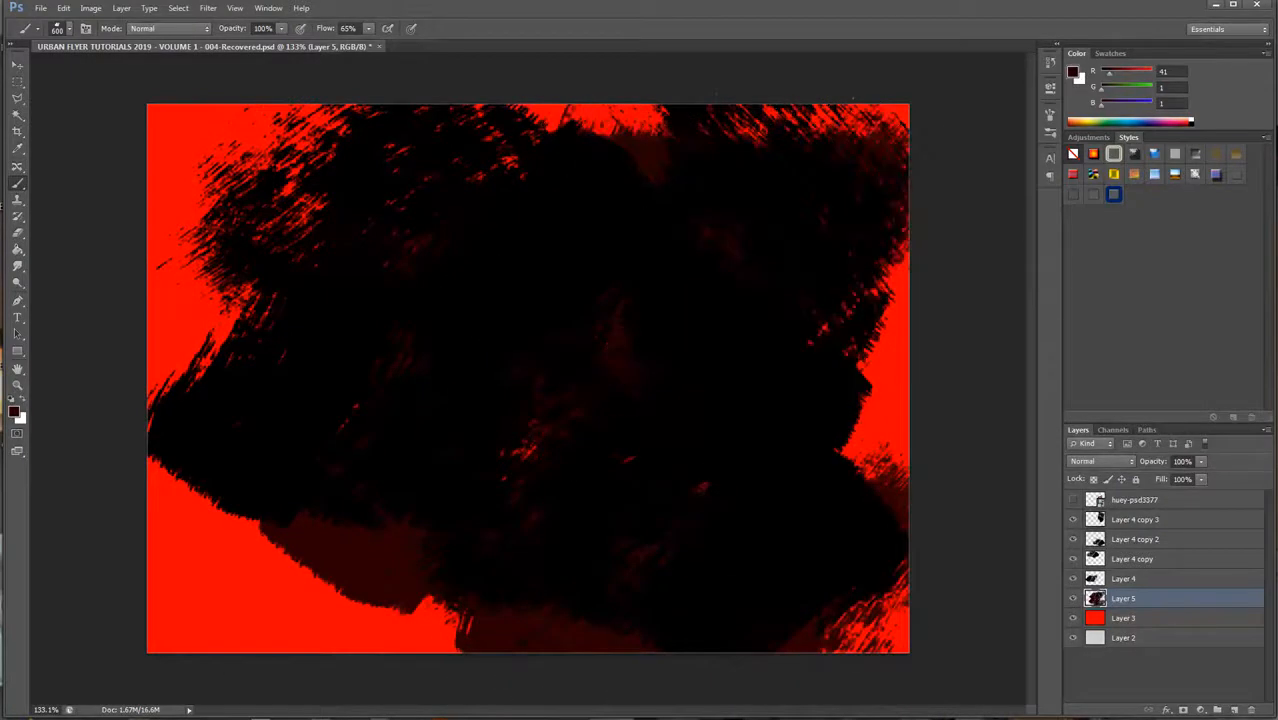
pyautogui.click(14, 412)
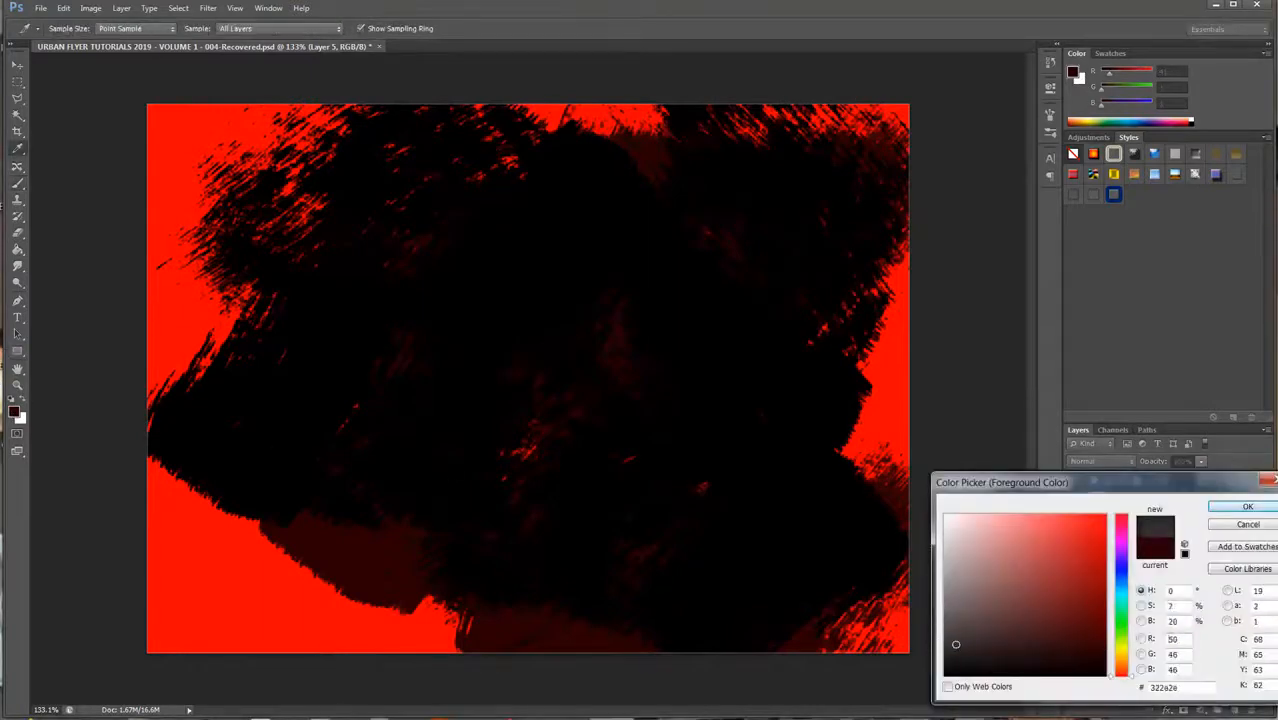
pyautogui.click(1263, 513)
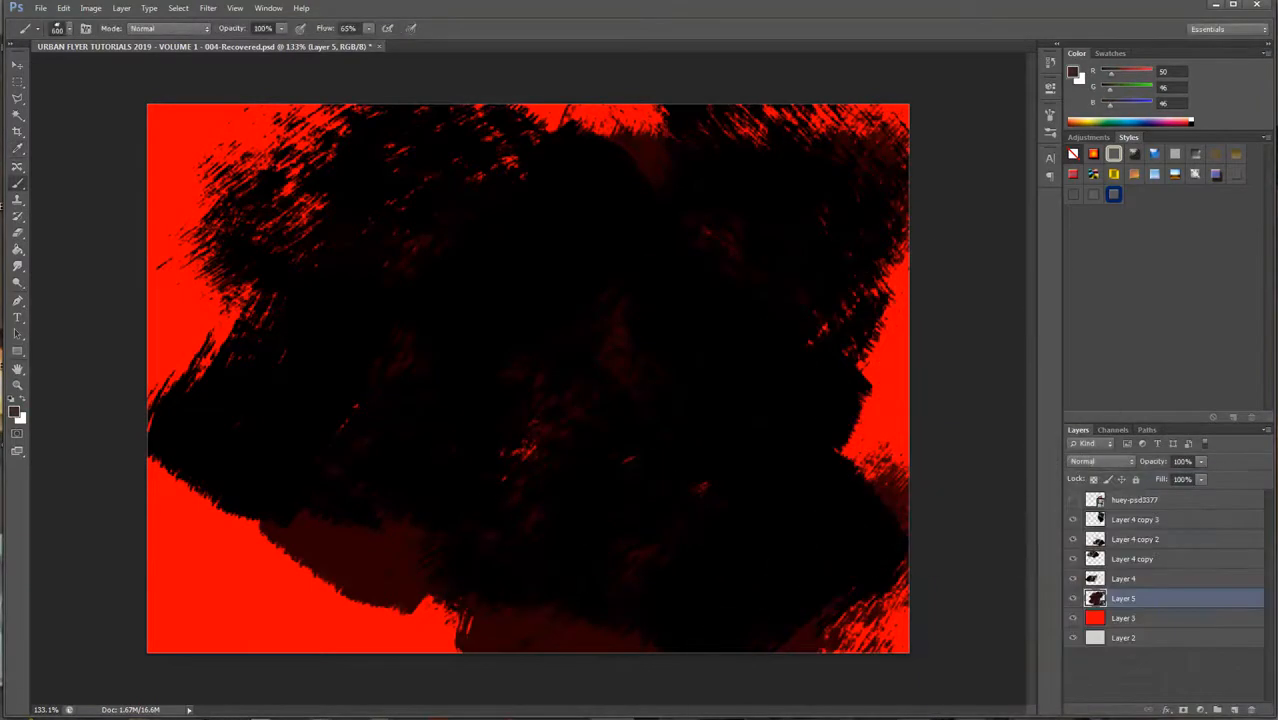
# Step: On new Layer 6, paint dark grey textured strokes over the top, corners and lower-left red areas
pyautogui.click(1237, 712)
pyautogui.moveTo(790, 370)
pyautogui.mouseDown()
pyautogui.moveTo(380, 310)
pyautogui.moveTo(637, 265)
pyautogui.moveTo(613, 165)
pyautogui.mouseUp()
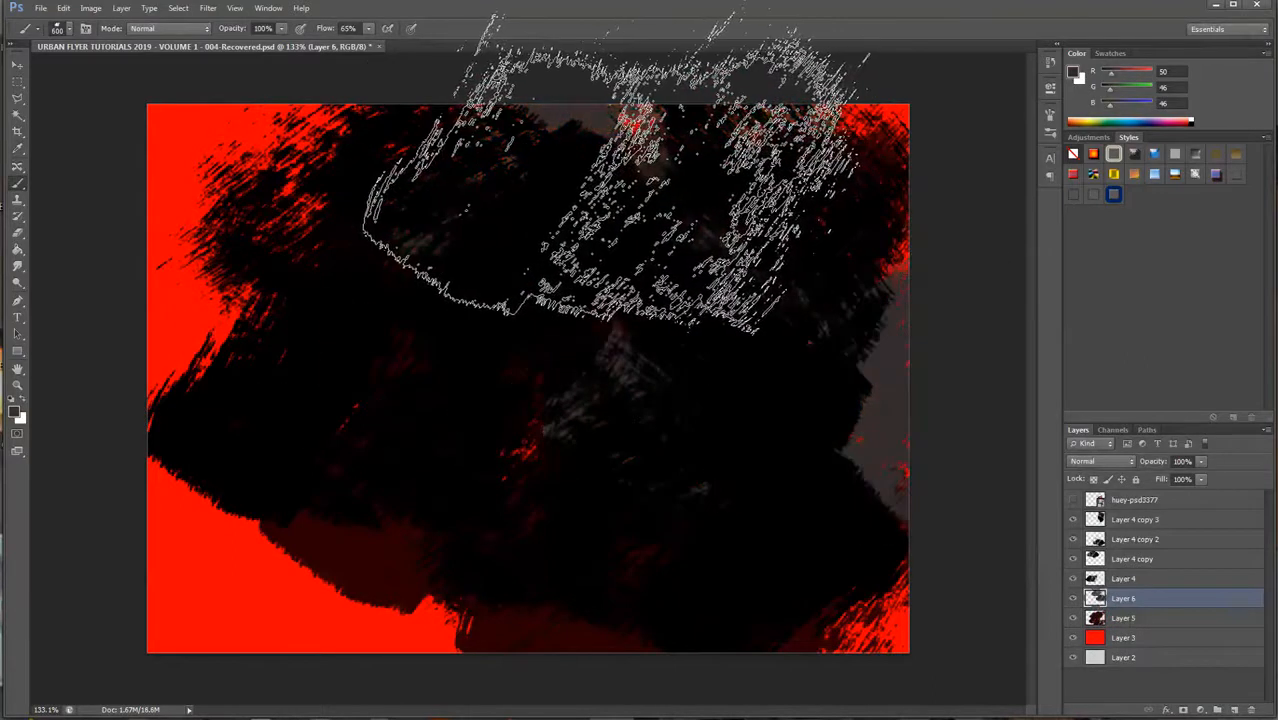
pyautogui.click(824, 195)
pyautogui.moveTo(815, 200)
pyautogui.mouseDown()
pyautogui.moveTo(717, 230)
pyautogui.moveTo(357, 271)
pyautogui.mouseUp()
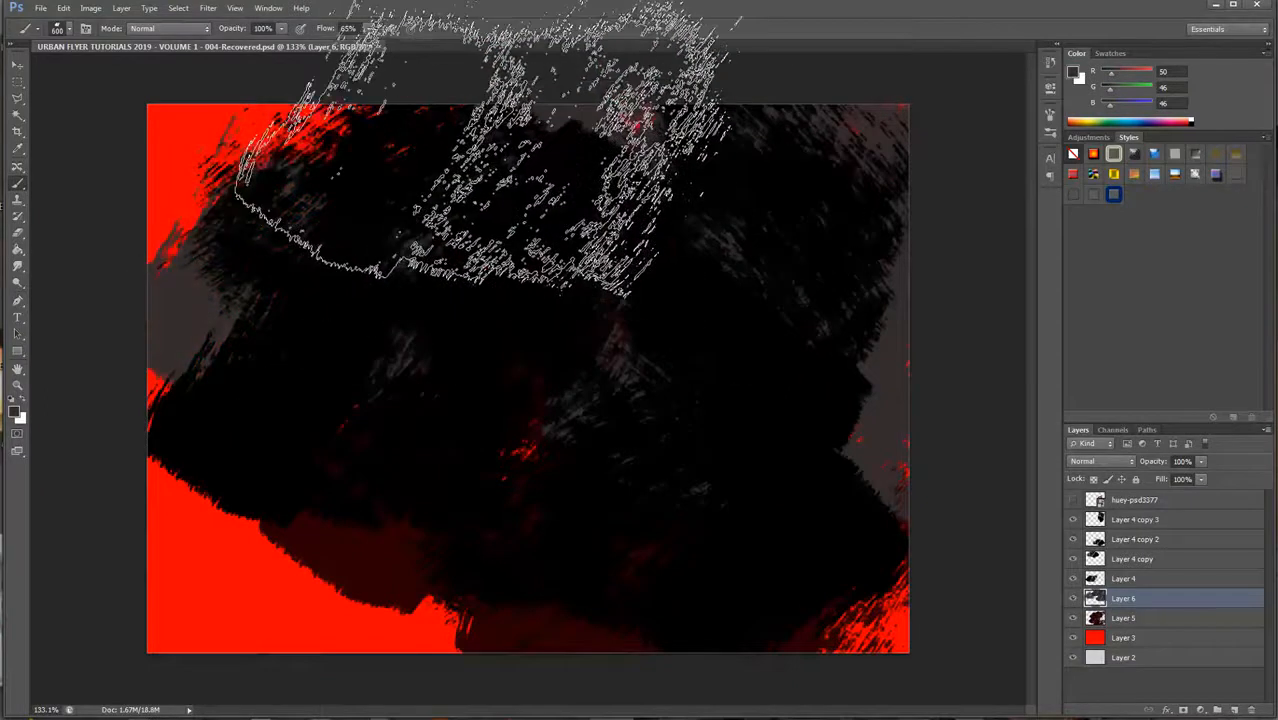
pyautogui.moveTo(435, 560)
pyautogui.mouseDown()
pyautogui.moveTo(420, 480)
pyautogui.moveTo(375, 435)
pyautogui.moveTo(506, 445)
pyautogui.moveTo(499, 616)
pyautogui.moveTo(480, 690)
pyautogui.mouseUp()
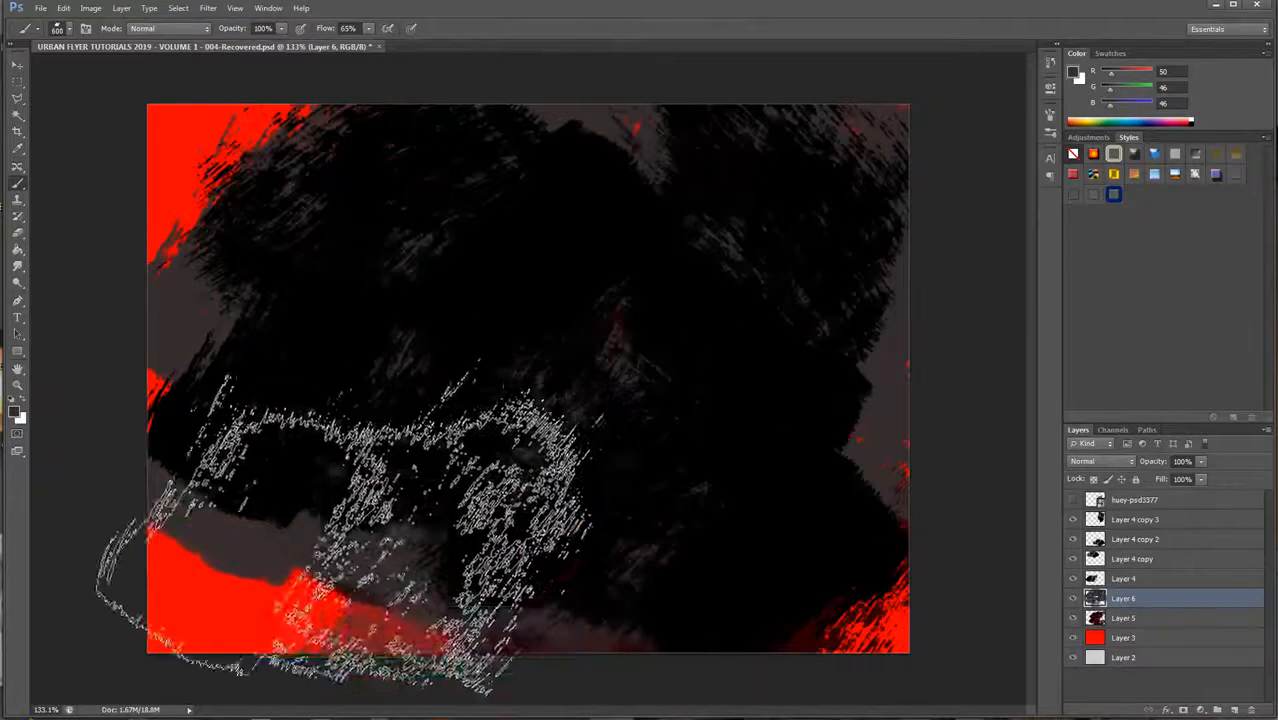
pyautogui.click(361, 524)
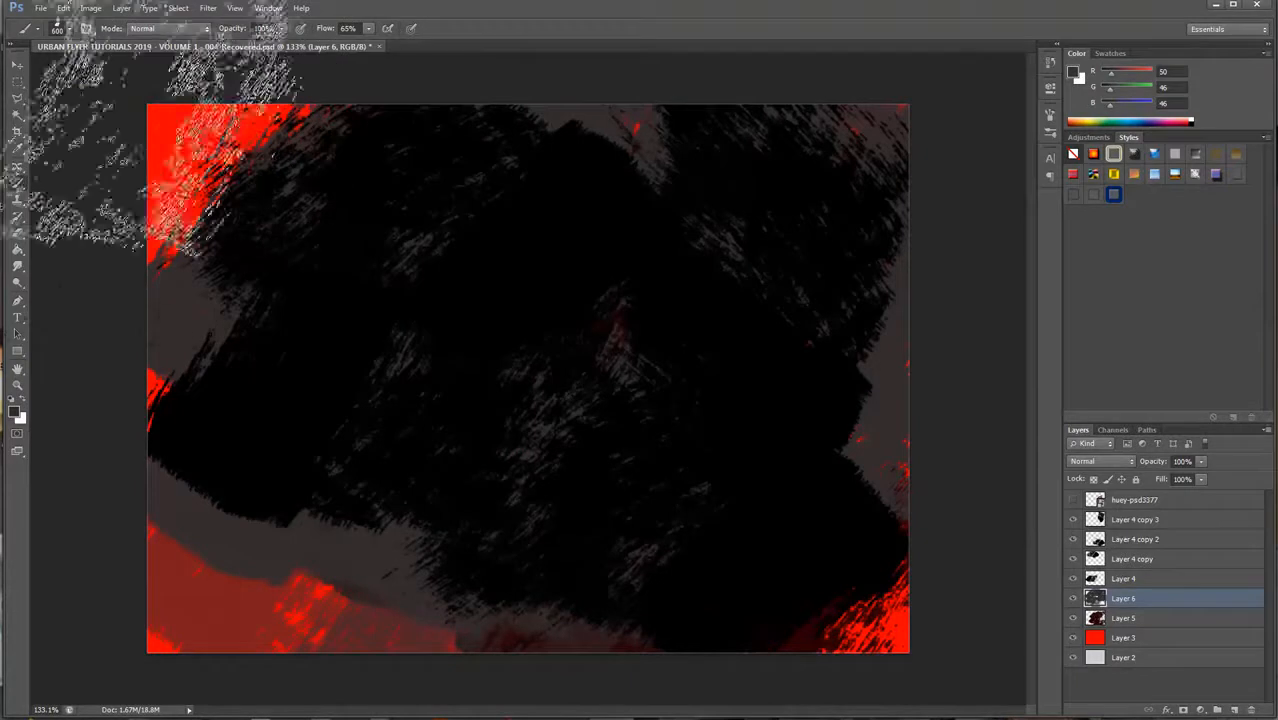
# Step: Choose a textured speckle brush tip and size it to 300 px
pyautogui.click(62, 28)
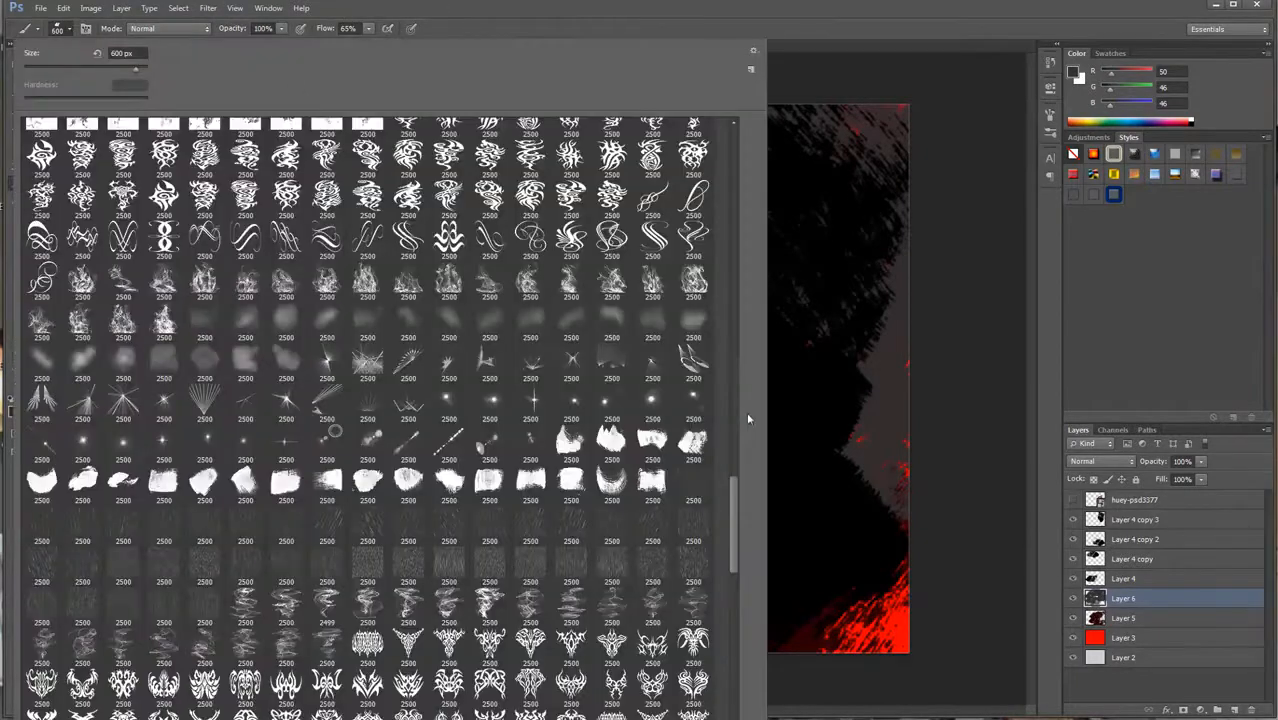
pyautogui.moveTo(735, 537); pyautogui.dragTo(730, 645)
pyautogui.scroll(-3, 730, 645)
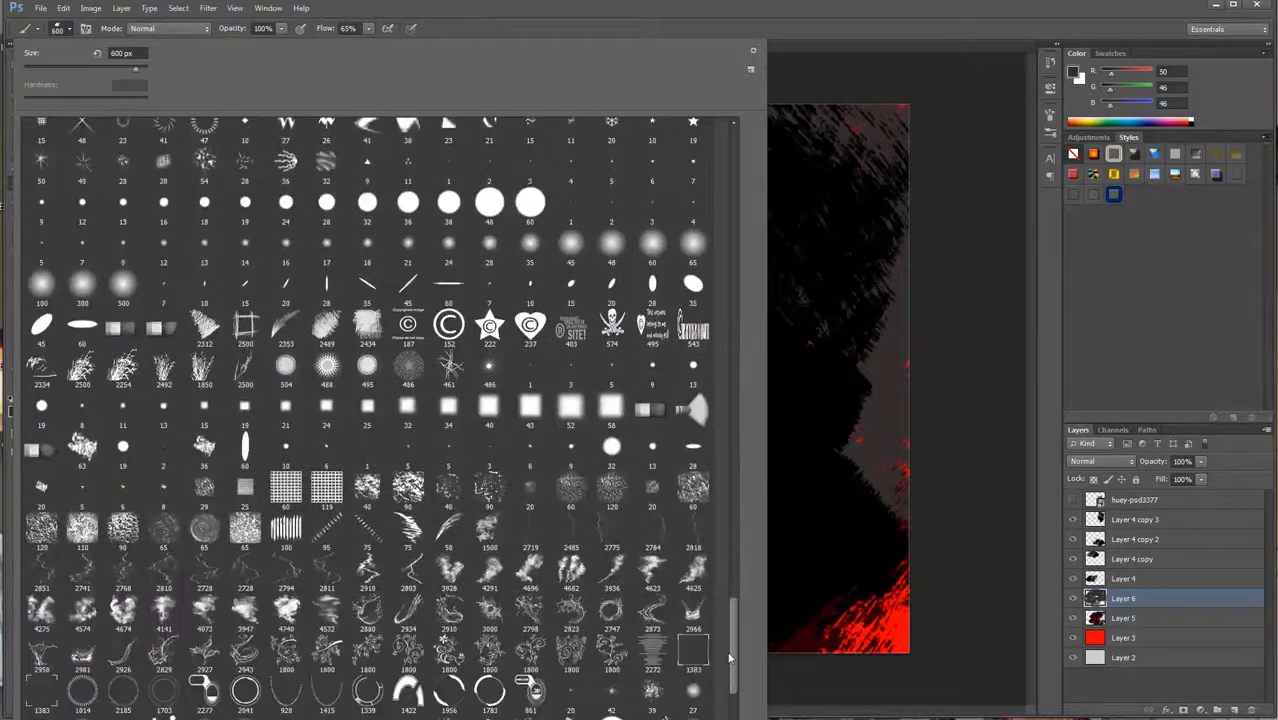
pyautogui.doubleClick(693, 479)
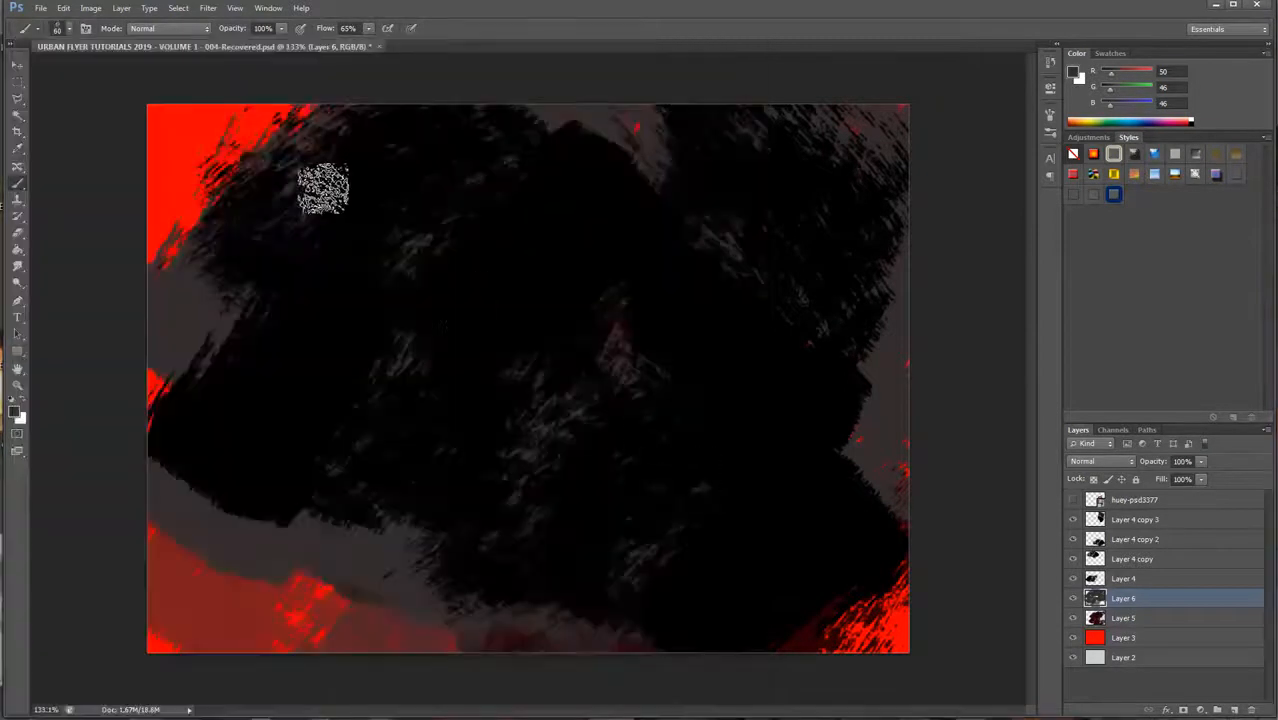
pyautogui.press(']')
pyautogui.press(']')
pyautogui.press(']')
pyautogui.press(']')
pyautogui.press(']')
pyautogui.press(']')
pyautogui.press(']')
pyautogui.press(']')
pyautogui.press(']')
pyautogui.press(']')
pyautogui.press(']')
pyautogui.press(']')
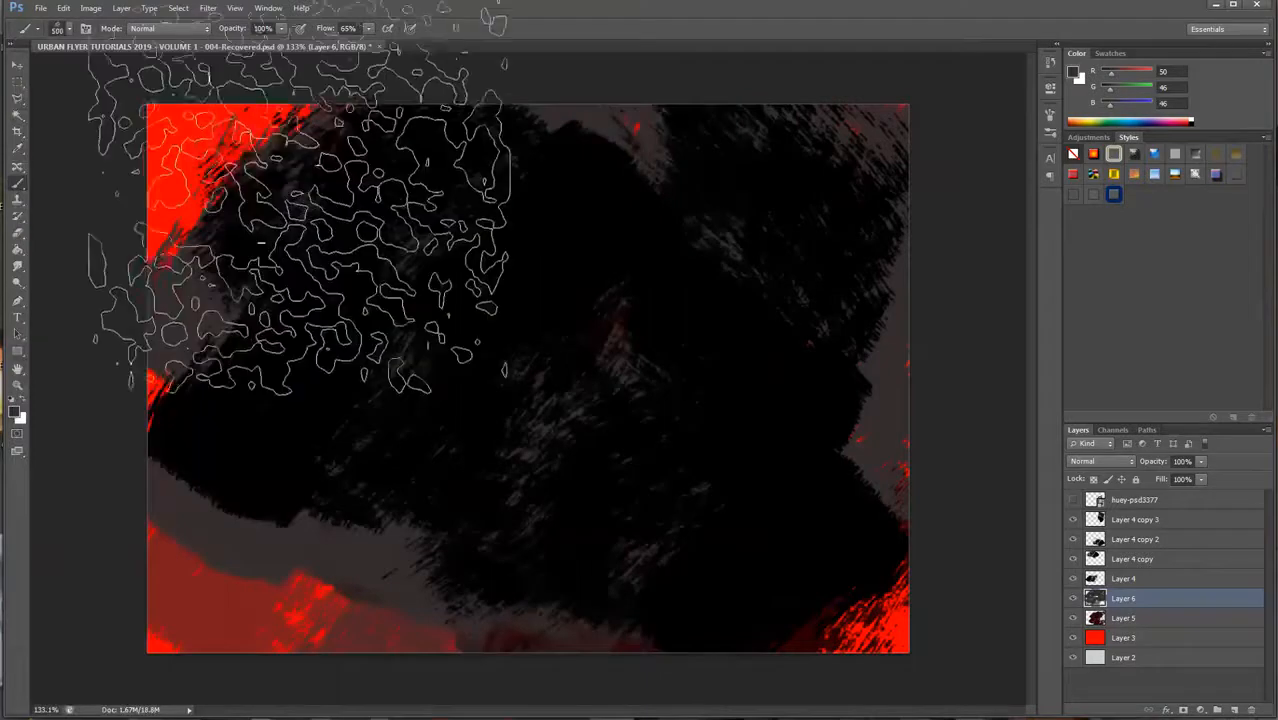
pyautogui.press('[')
pyautogui.press('[')
pyautogui.press('[')
pyautogui.press('[')
pyautogui.press('[')
pyautogui.press('[')
pyautogui.press('[')
pyautogui.press('[')
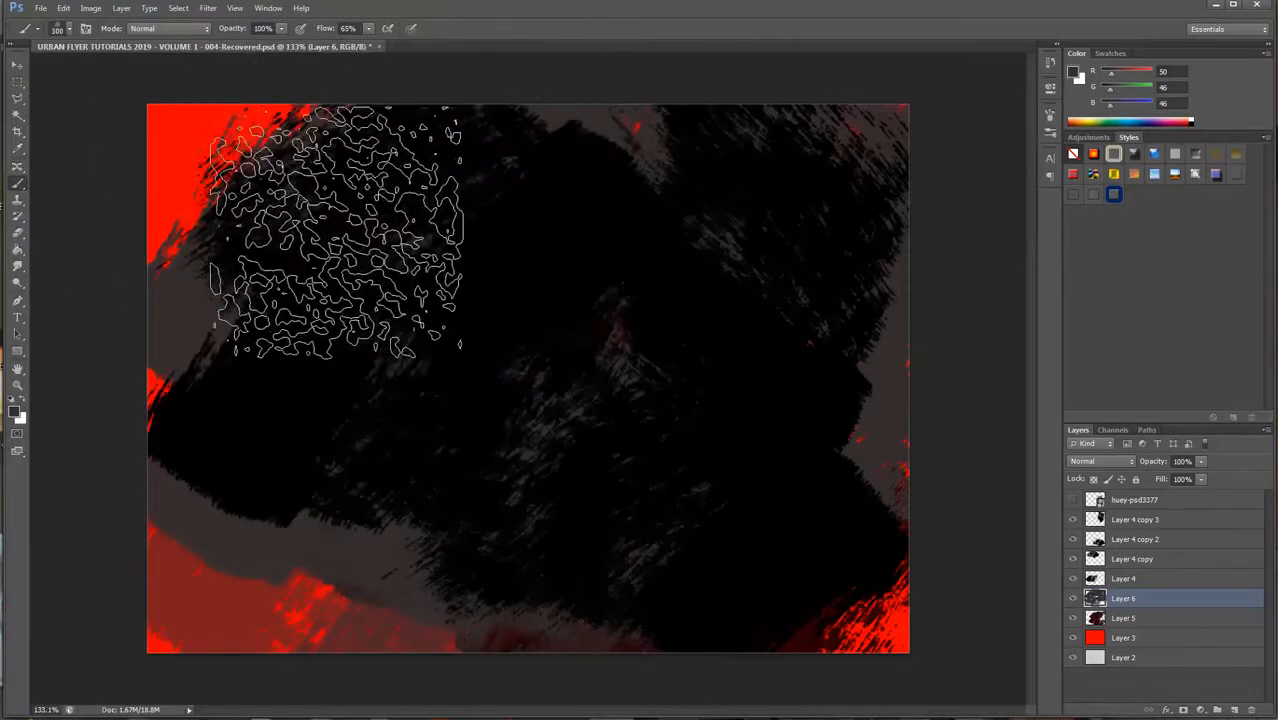
pyautogui.press(']')
pyautogui.press(']')
pyautogui.press(']')
pyautogui.press(']')
pyautogui.press(']')
pyautogui.press(']')
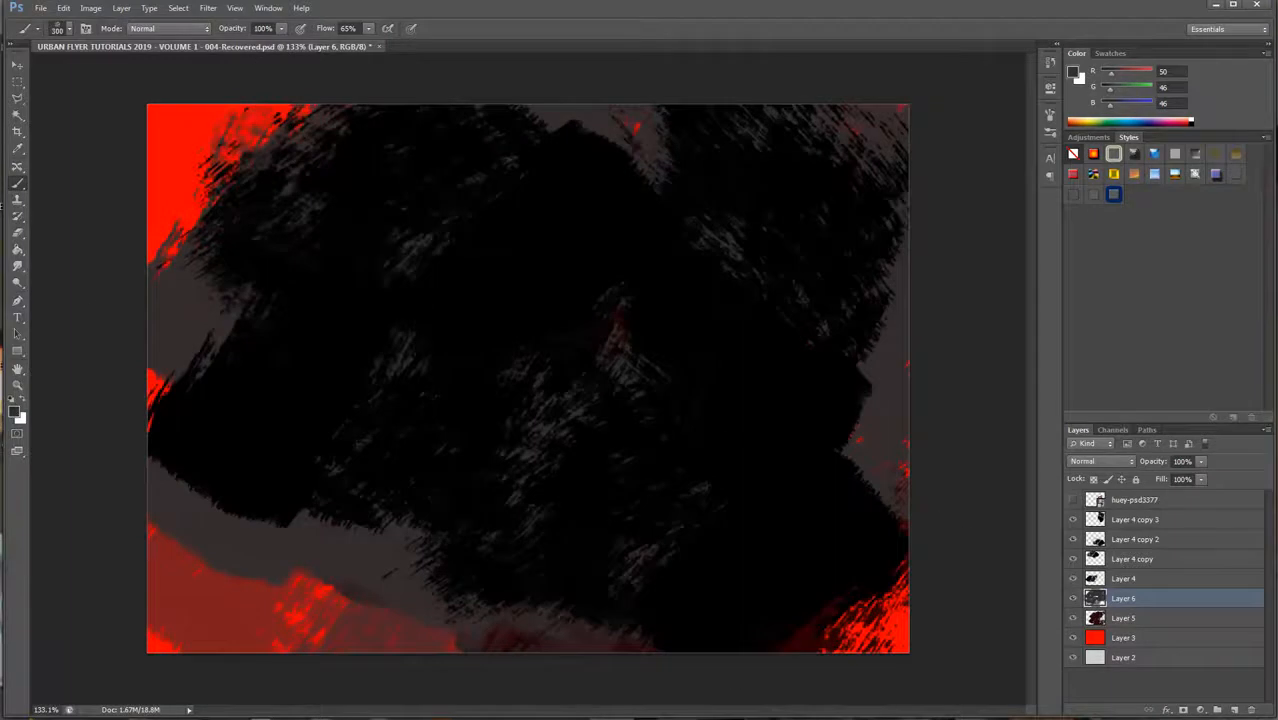
# Step: On a new Layer 7 above huey-psd3377, stamp grey texture at left, lower right and top centre
pyautogui.click(1196, 508)
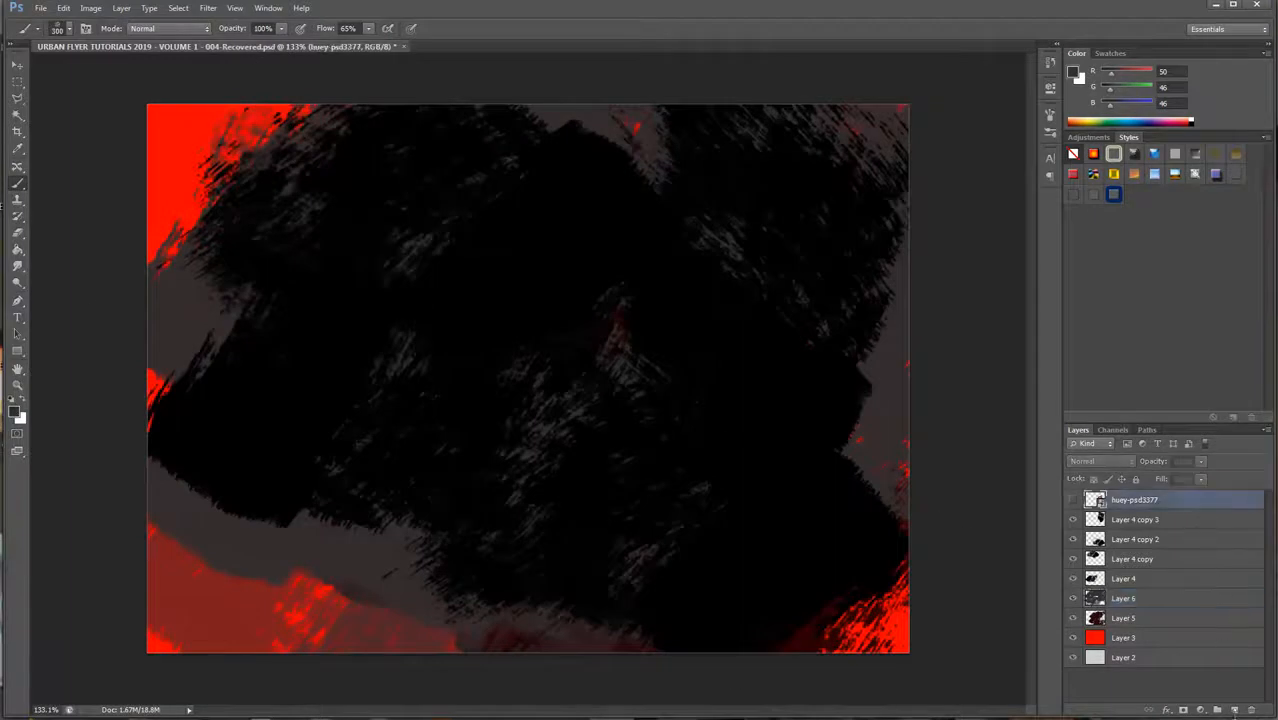
pyautogui.click(1235, 711)
pyautogui.click(328, 237)
pyautogui.click(330, 430)
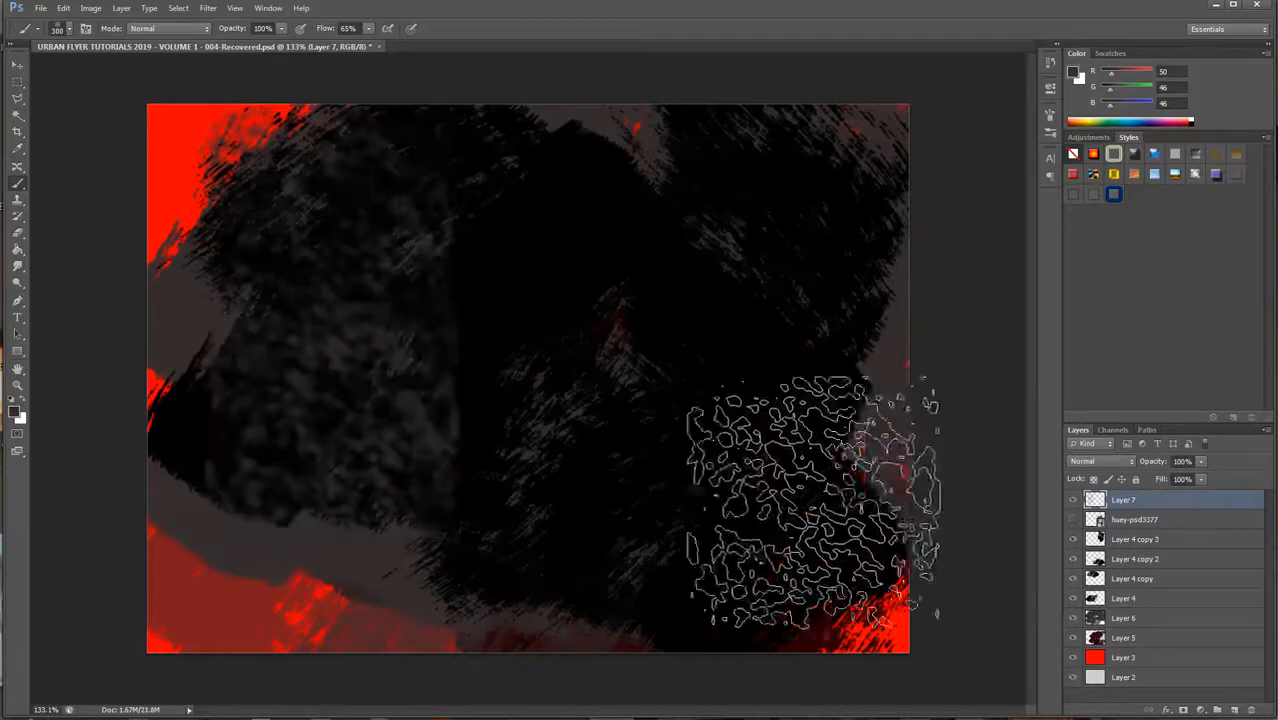
pyautogui.click(668, 545)
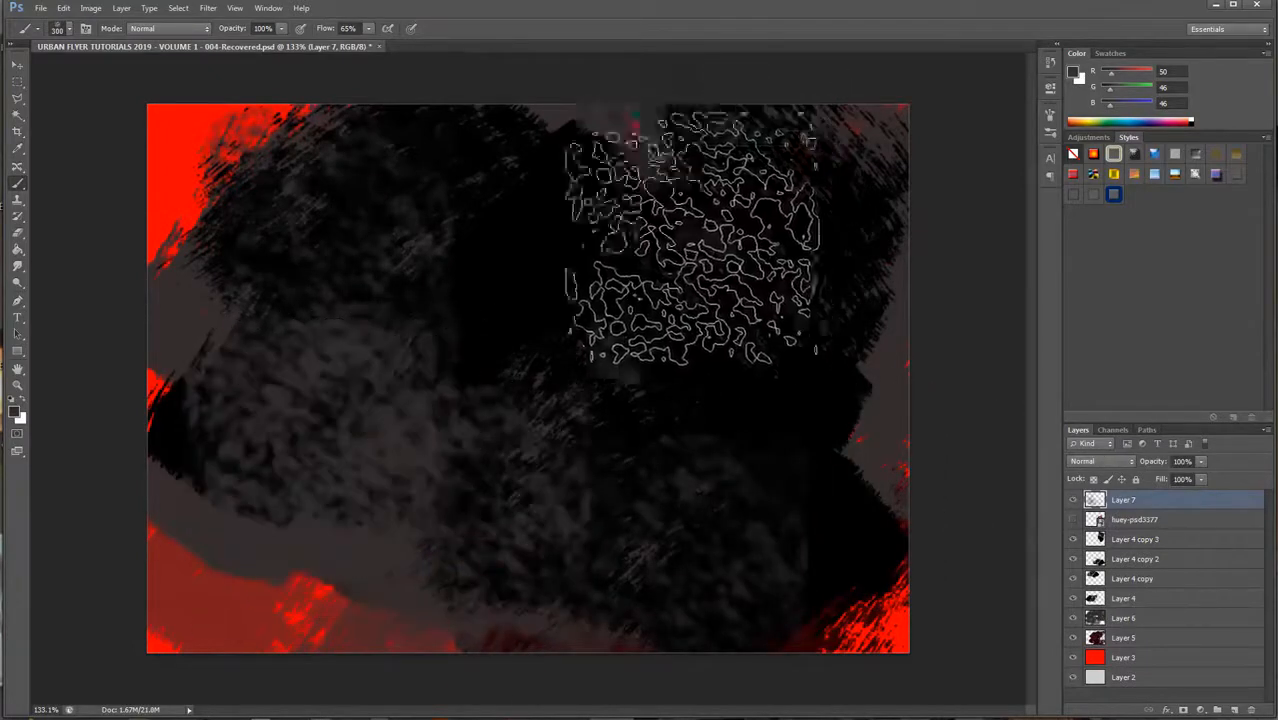
pyautogui.click(588, 176)
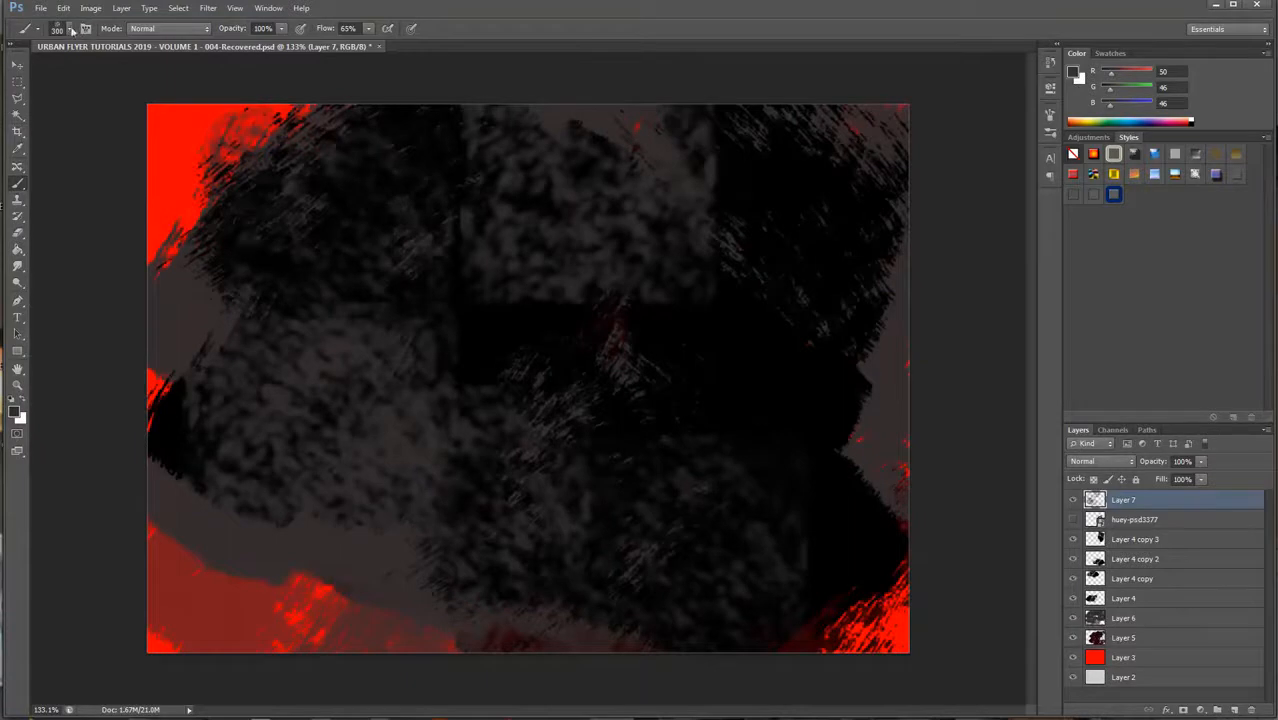
# Step: Pick a 90 px spatter brush and set the foreground colour to grey 625e5e
pyautogui.click(71, 30)
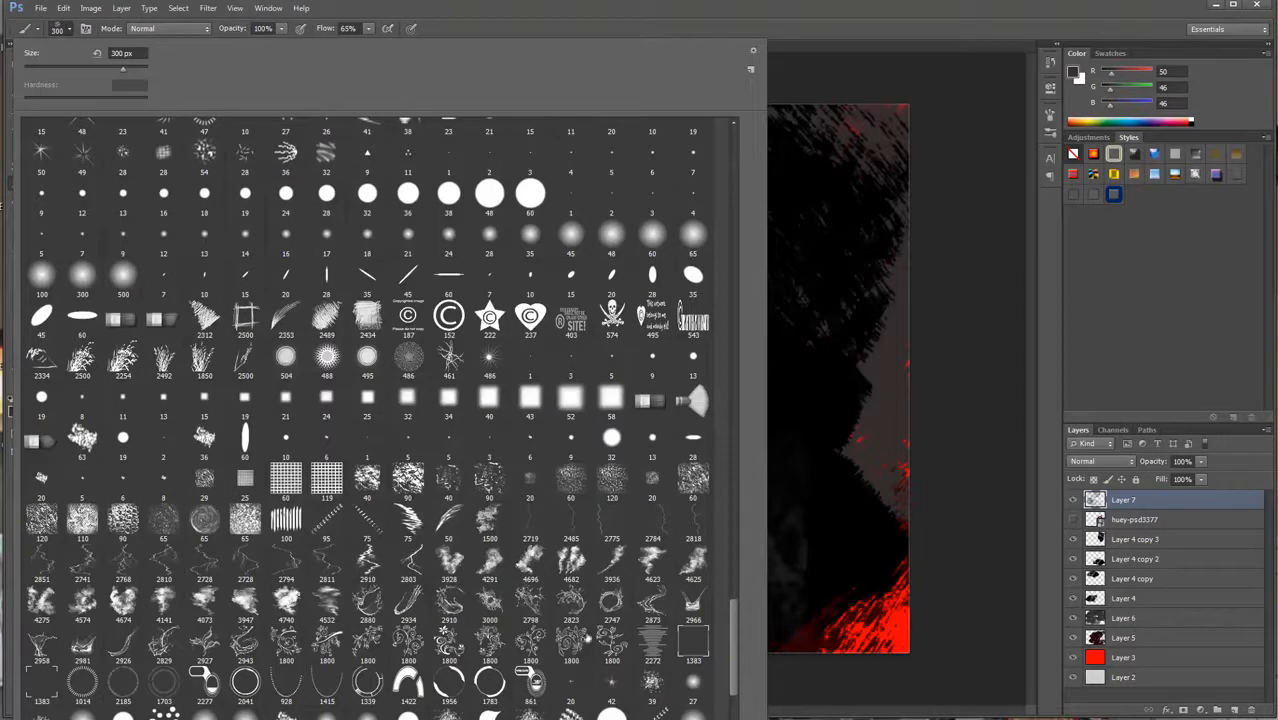
pyautogui.doubleClick(489, 478)
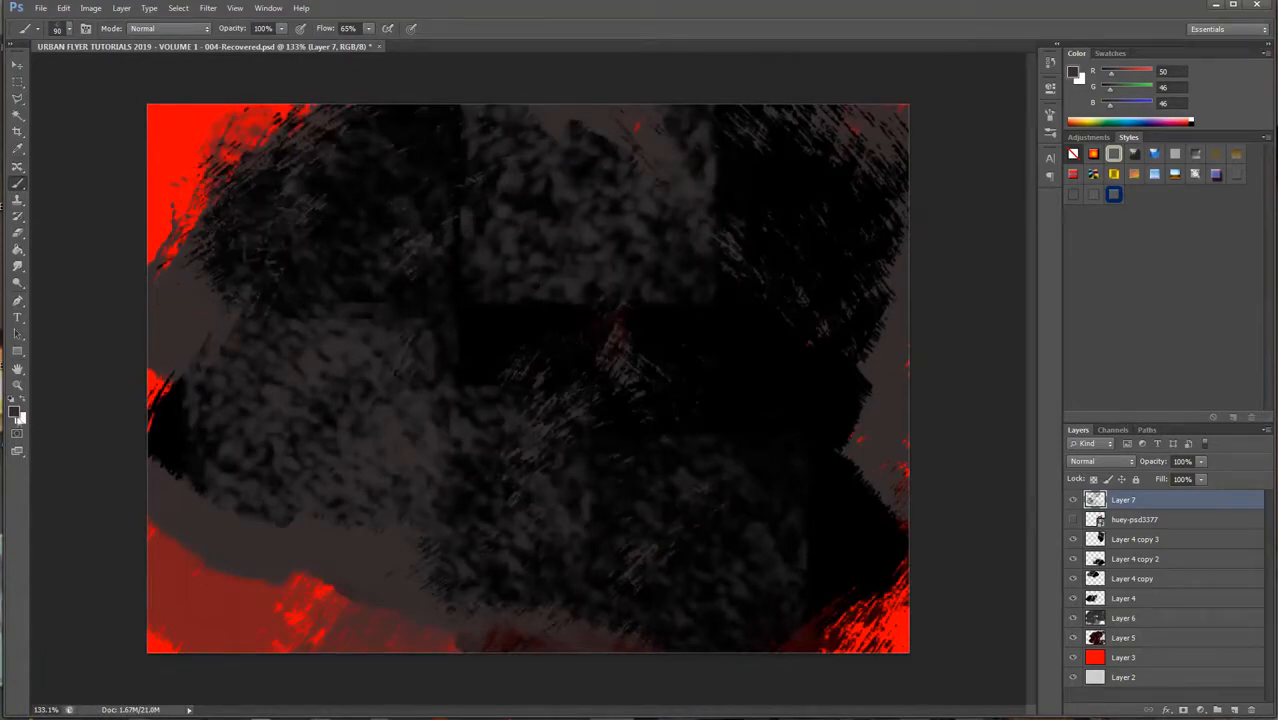
pyautogui.click(14, 413)
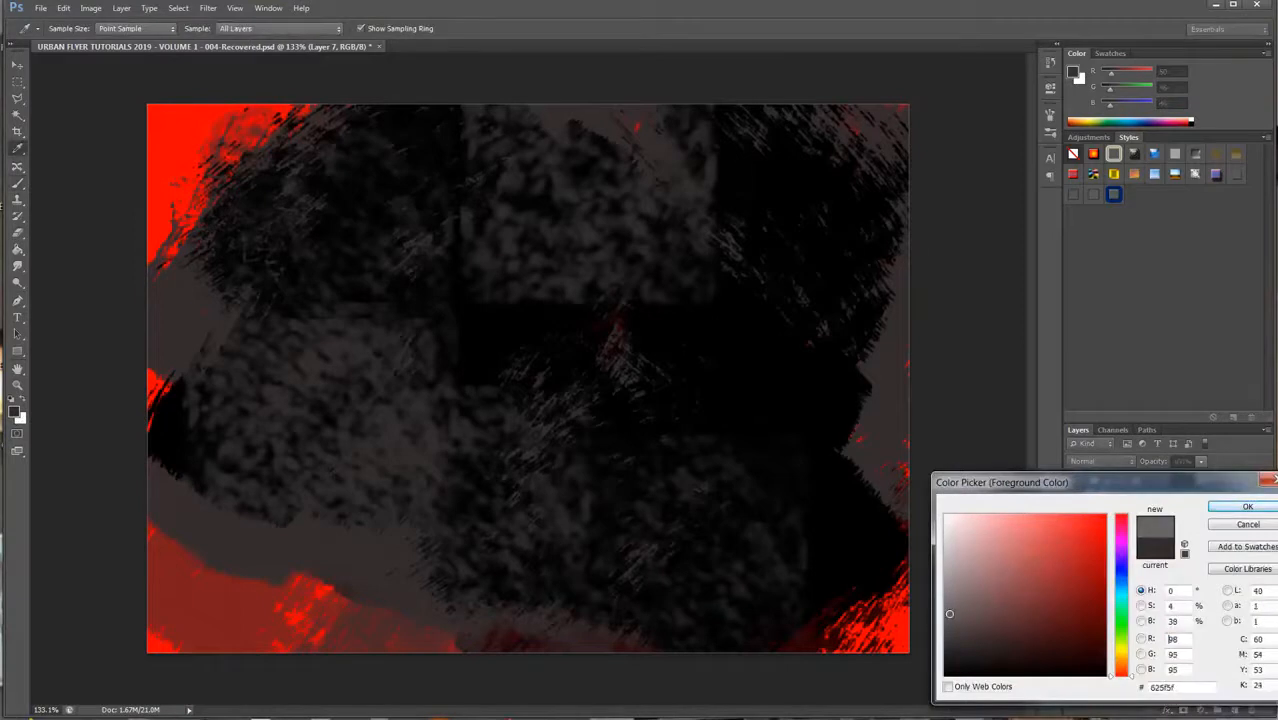
pyautogui.click(1240, 509)
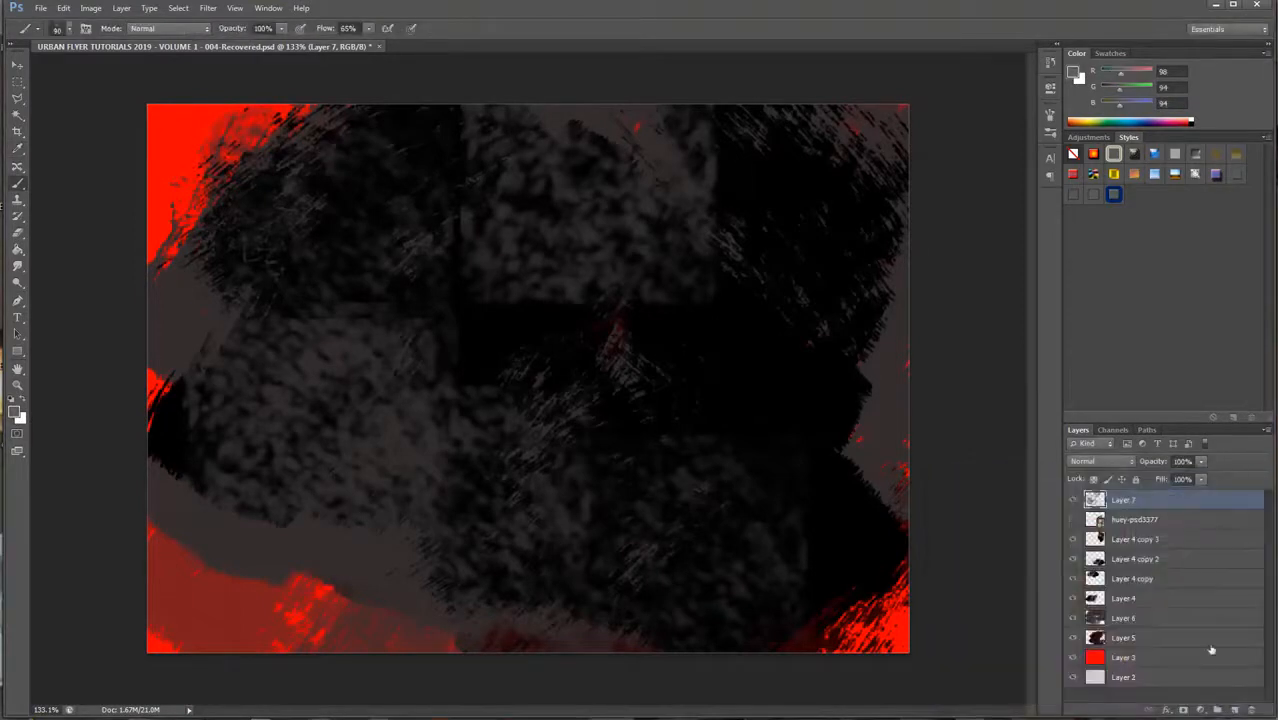
# Step: Add Layer 8 and stamp faint grey scratches down the left side
pyautogui.click(1234, 709)
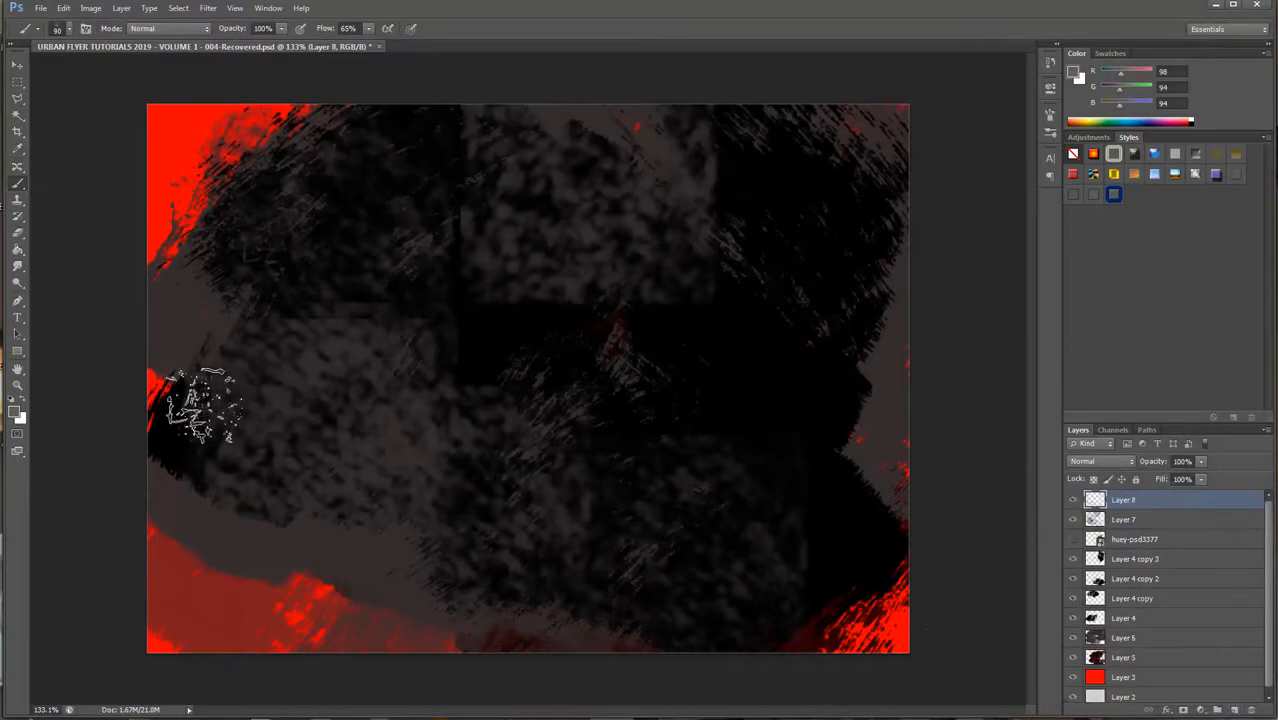
pyautogui.click(256, 496)
pyautogui.click(236, 252)
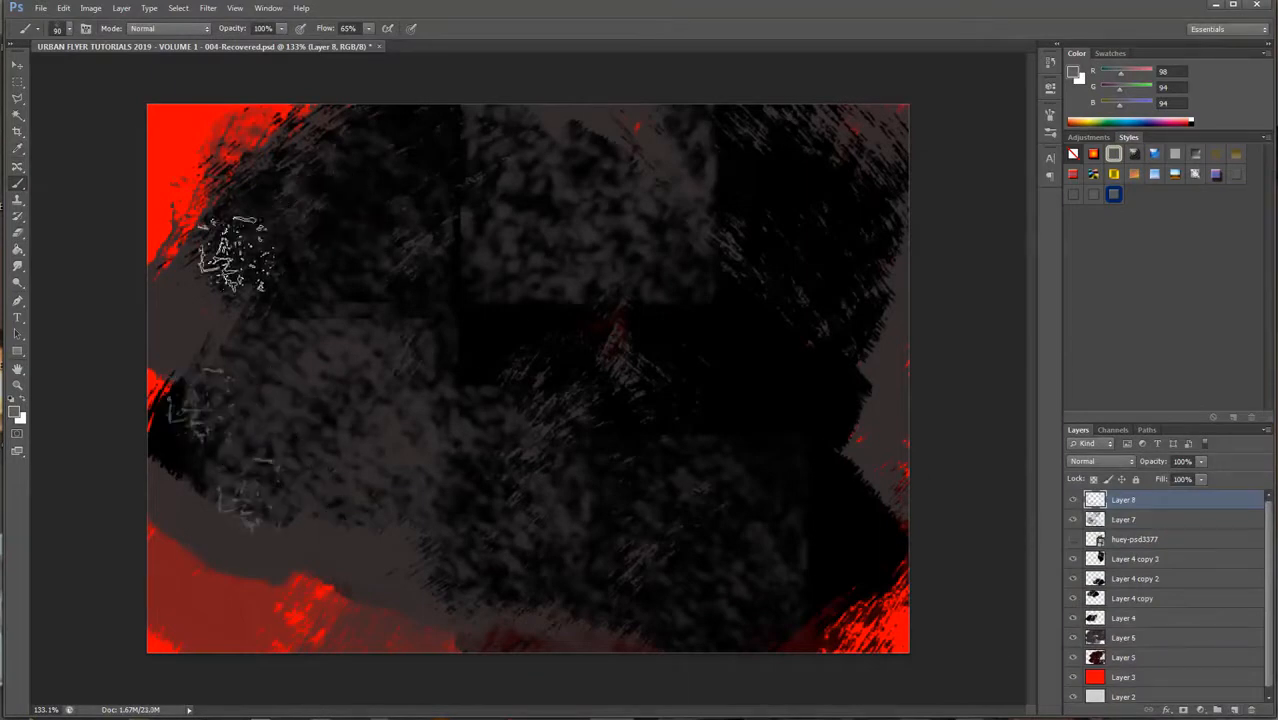
pyautogui.click(271, 333)
pyautogui.click(277, 181)
# Step: Enlarge the brush to 125 and scatter grey scratches across the top, right, bottom and centre
pyautogui.press(']')
pyautogui.press(']')
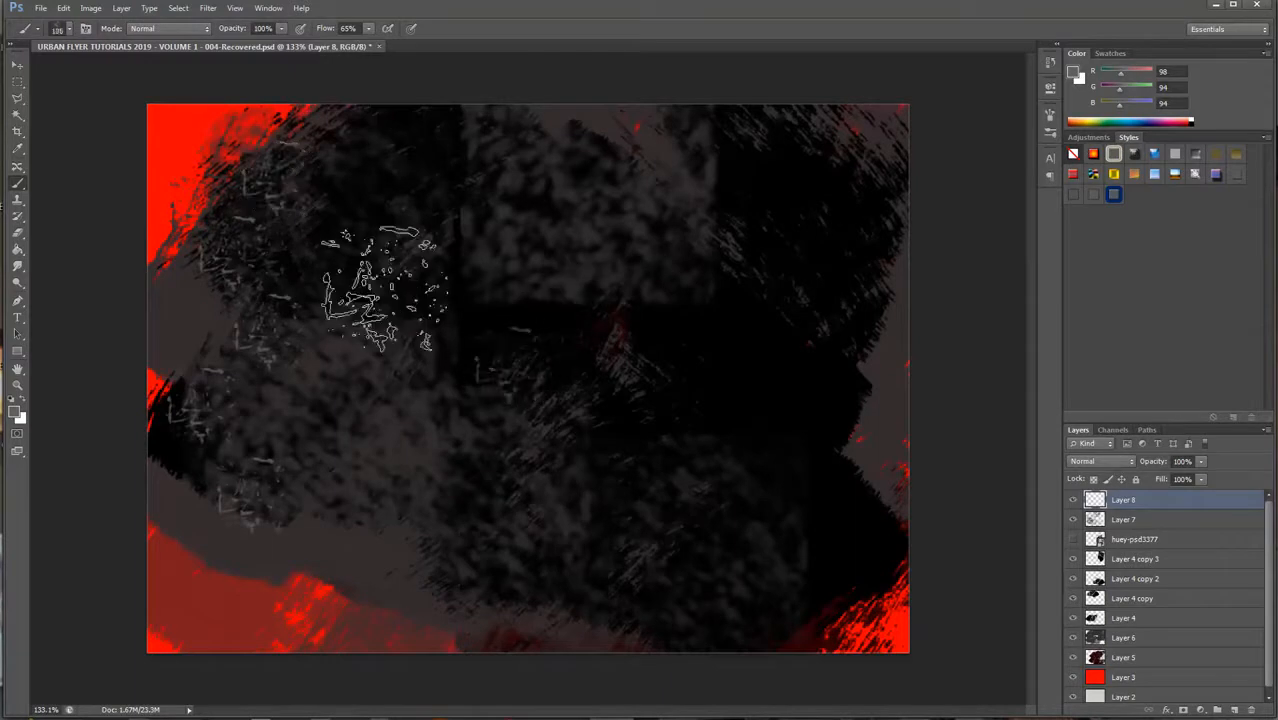
pyautogui.click(385, 288)
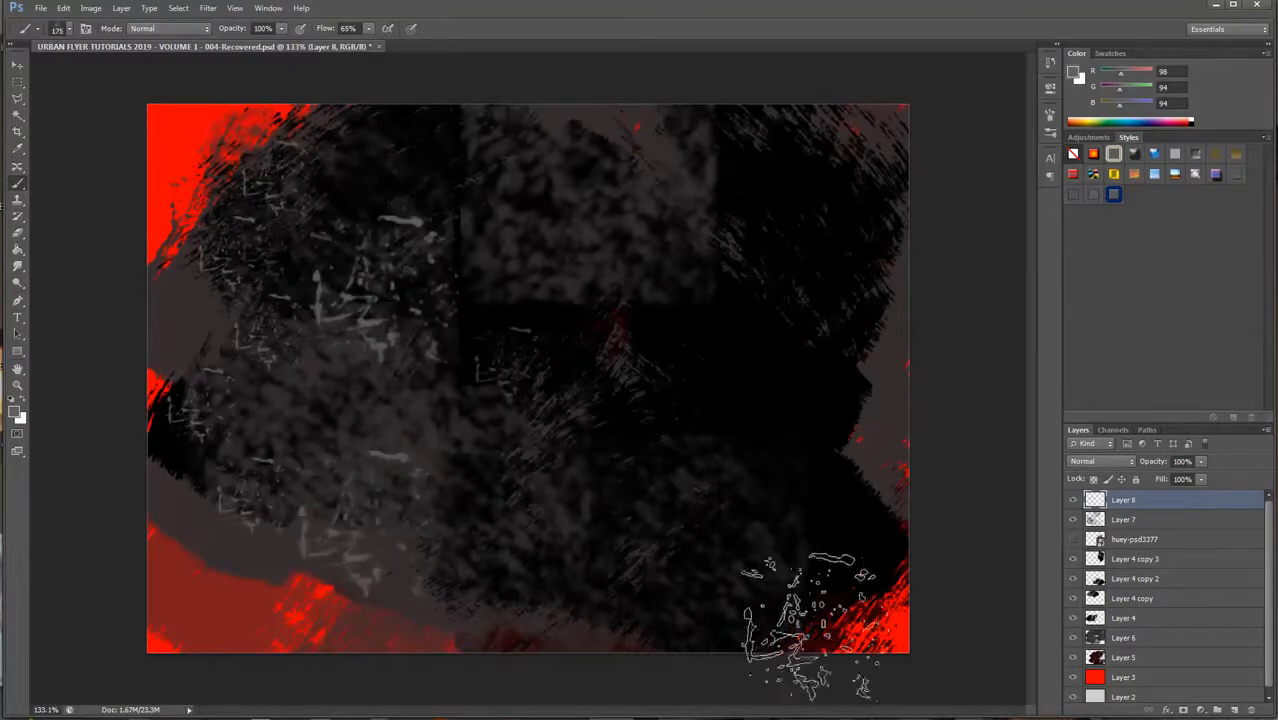
pyautogui.click(254, 530)
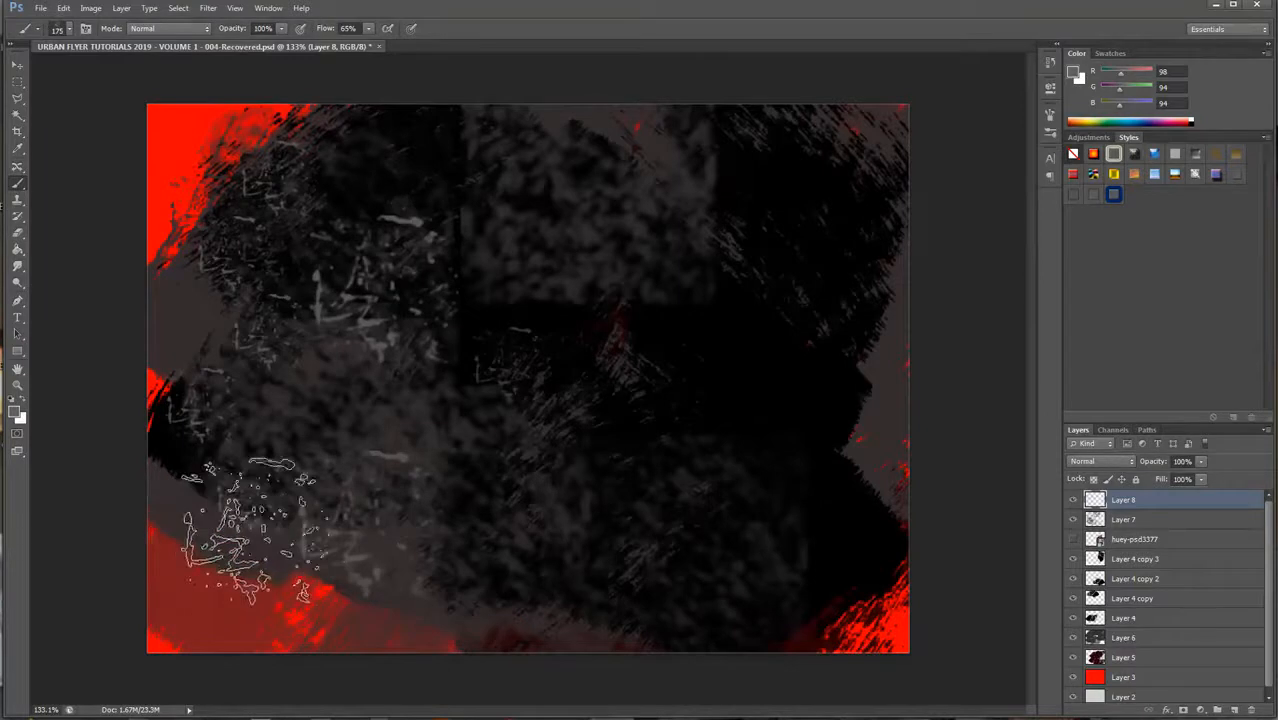
pyautogui.click(556, 170)
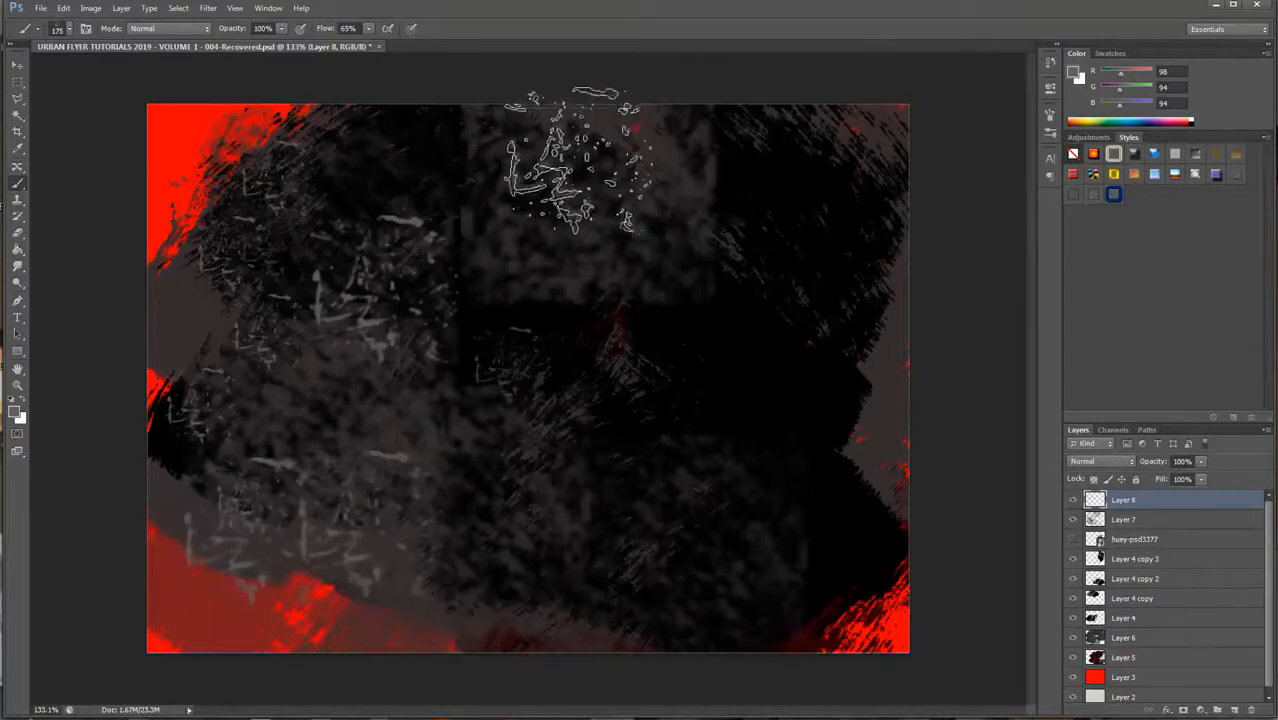
pyautogui.click(740, 140)
pyautogui.click(856, 452)
pyautogui.click(840, 375)
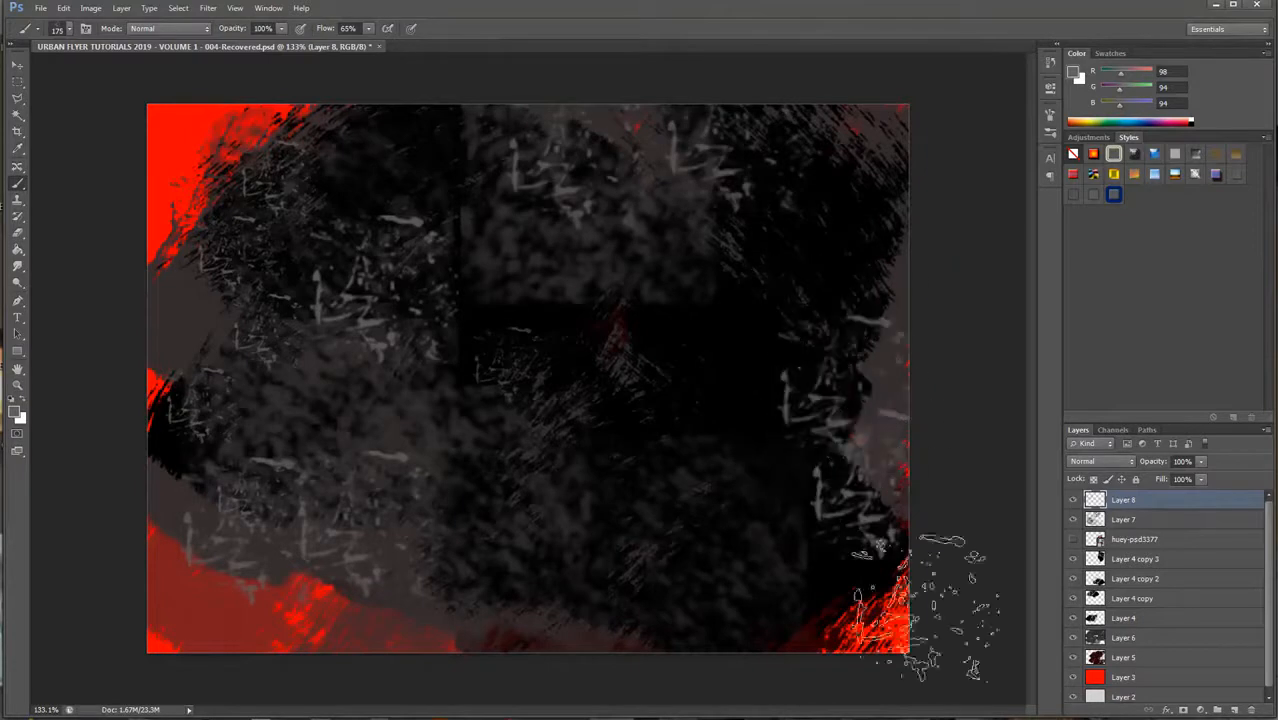
pyautogui.click(772, 598)
pyautogui.click(642, 471)
pyautogui.click(572, 368)
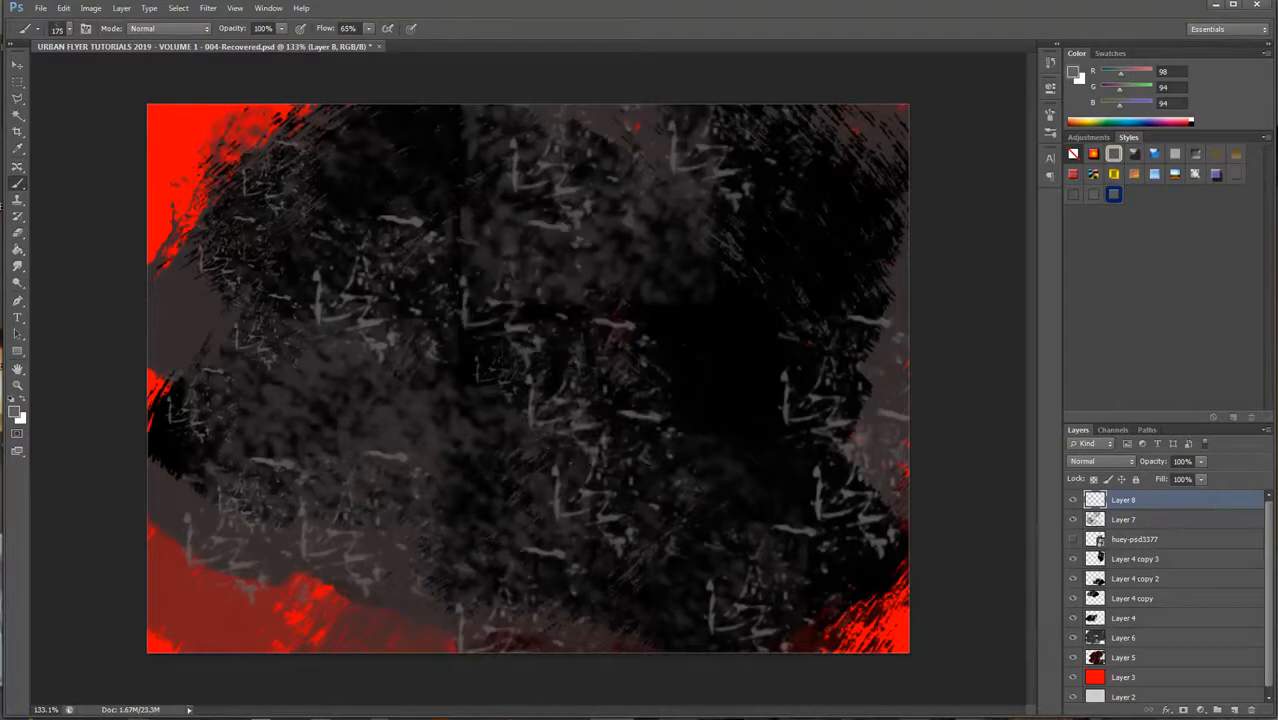
pyautogui.click(13, 411)
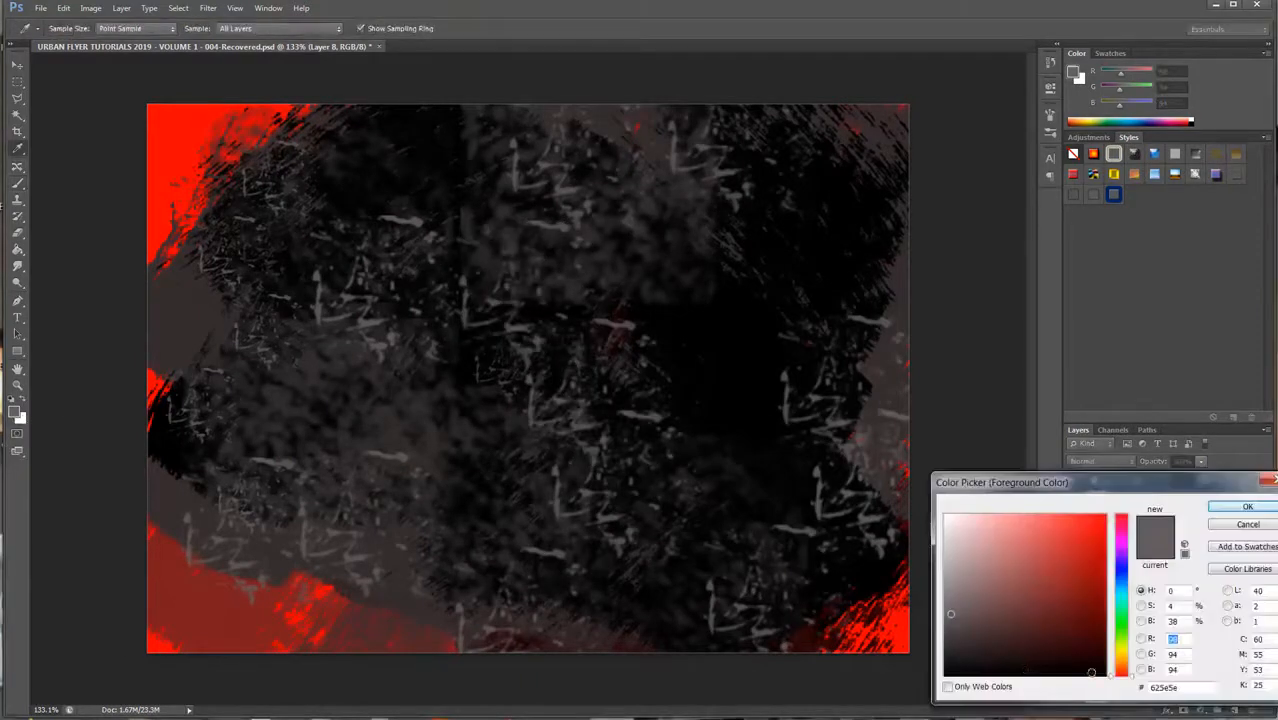
# Step: Switch to red ff0000 and stamp red scratches around the edges with a 100 px brush
pyautogui.click(1216, 508)
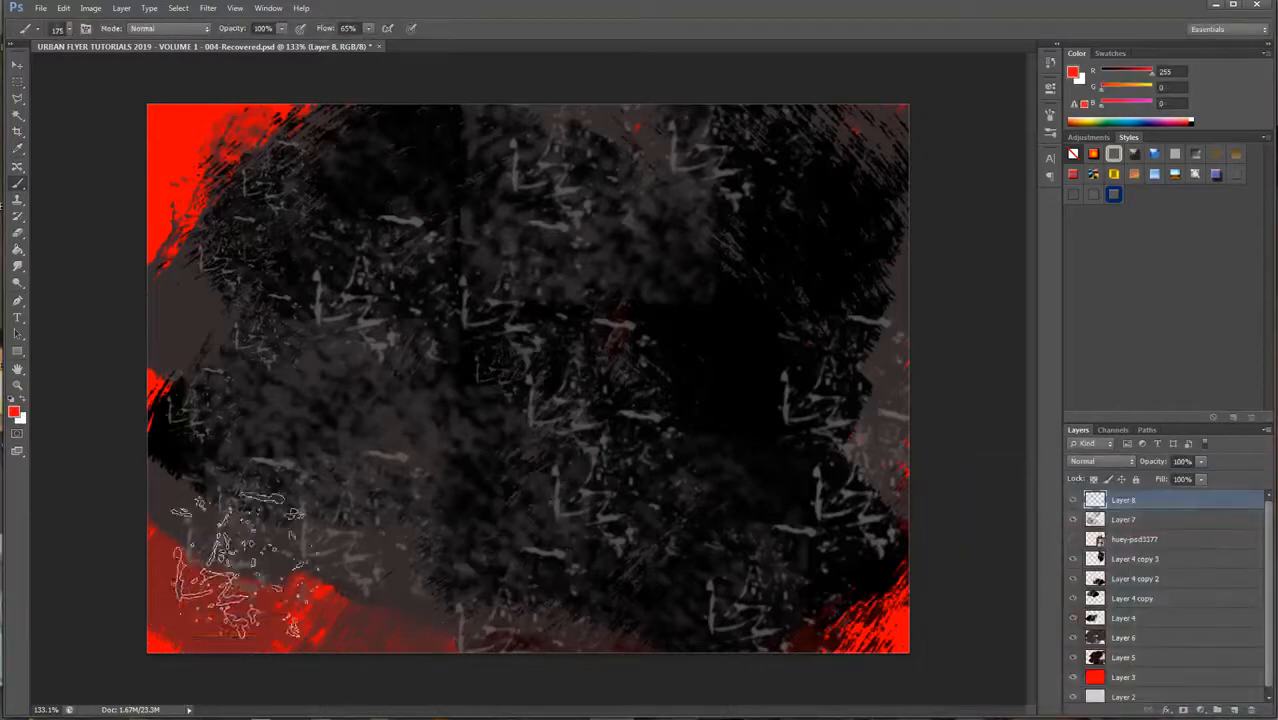
pyautogui.click(263, 549)
pyautogui.press('[')
pyautogui.press('[')
pyautogui.press('[')
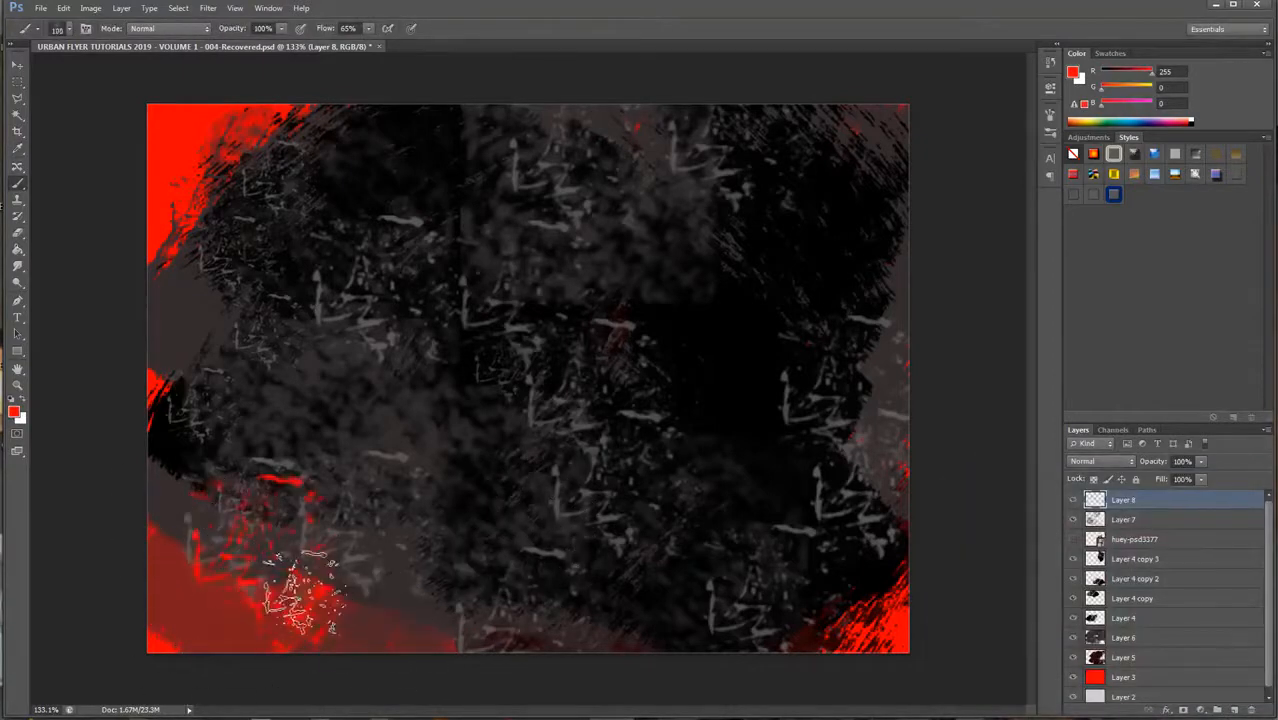
pyautogui.click(168, 482)
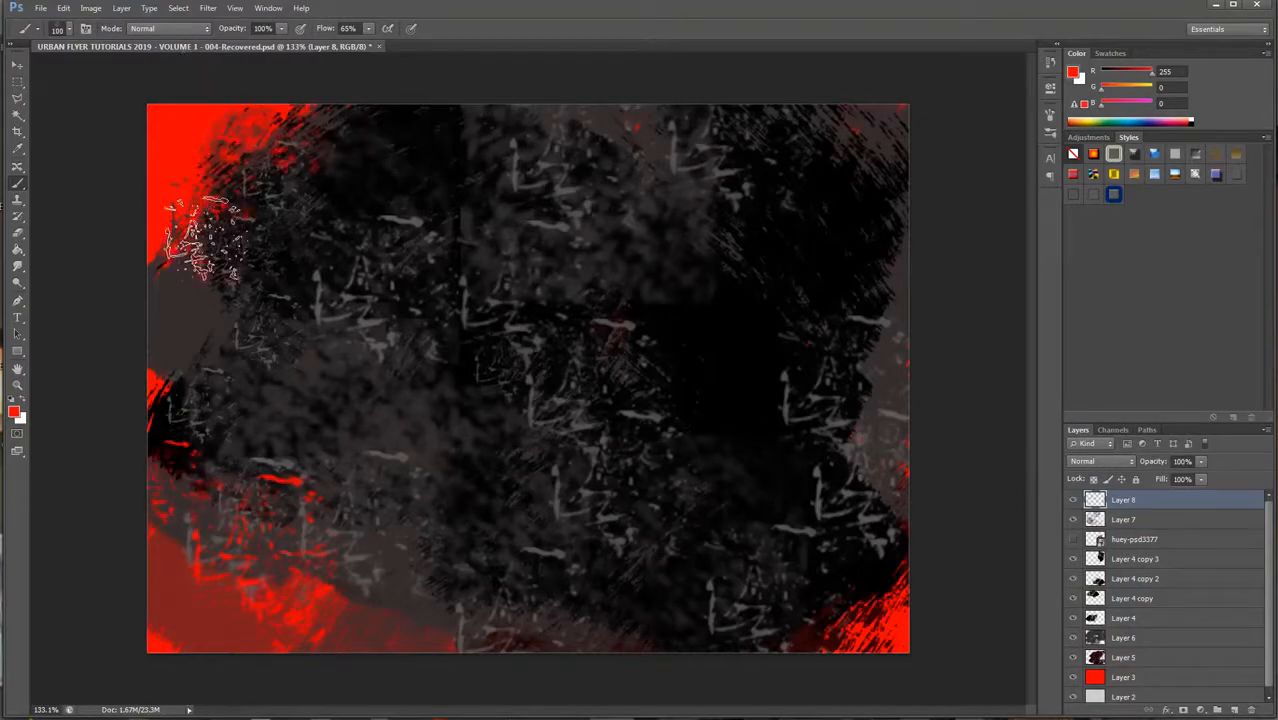
pyautogui.click(640, 128)
pyautogui.moveTo(795, 612); pyautogui.dragTo(842, 641)
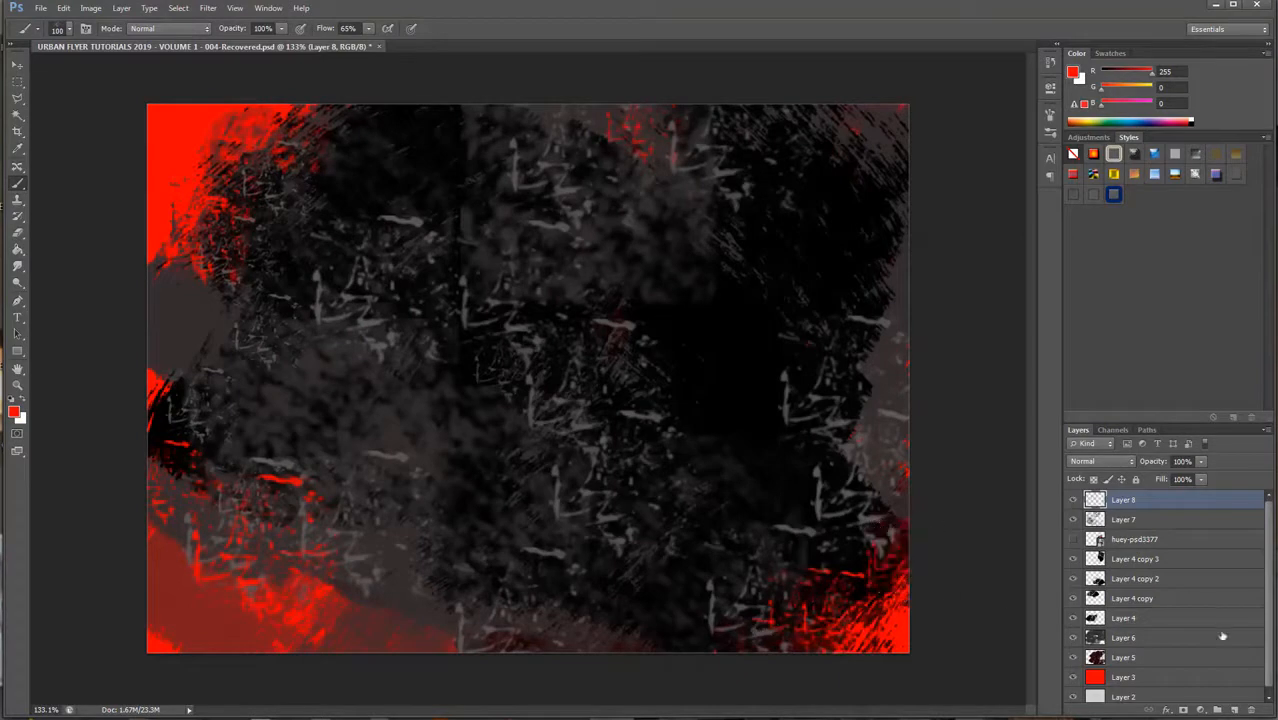
pyautogui.click(69, 30)
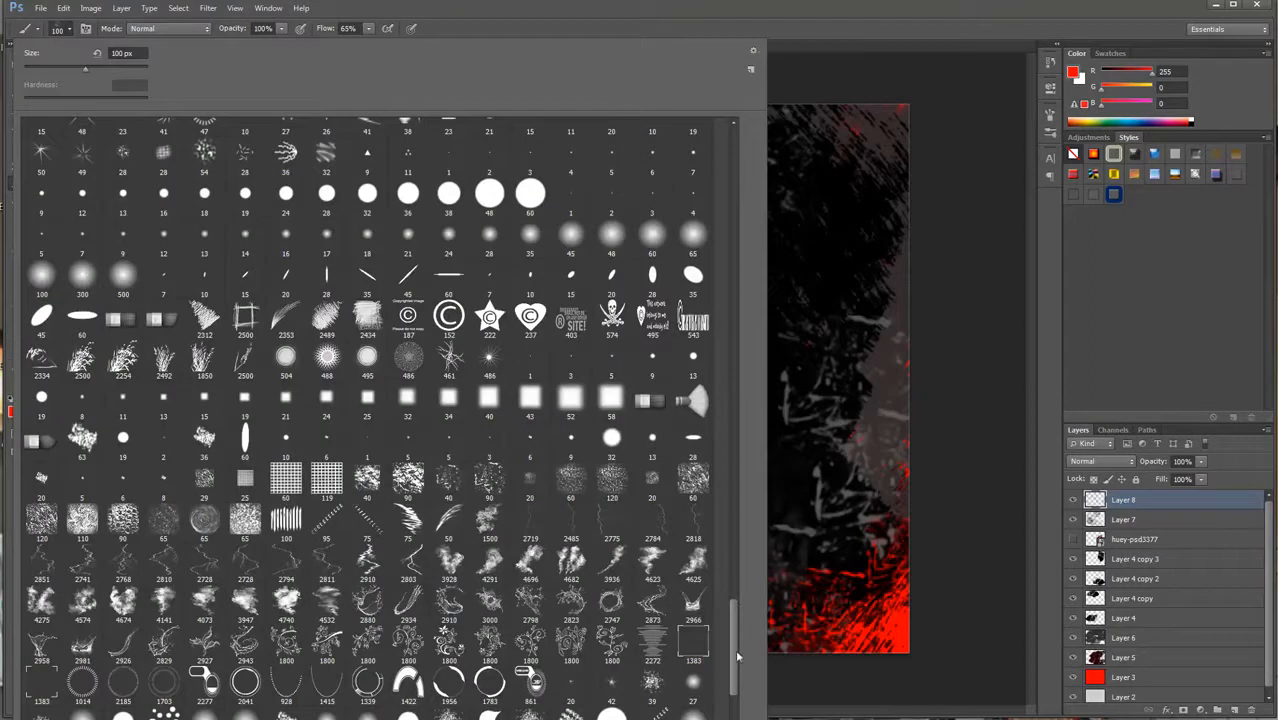
# Step: With a 400 px soft round brush, dab soft red over the lower-right and lower-left corners
pyautogui.doubleClick(698, 548)
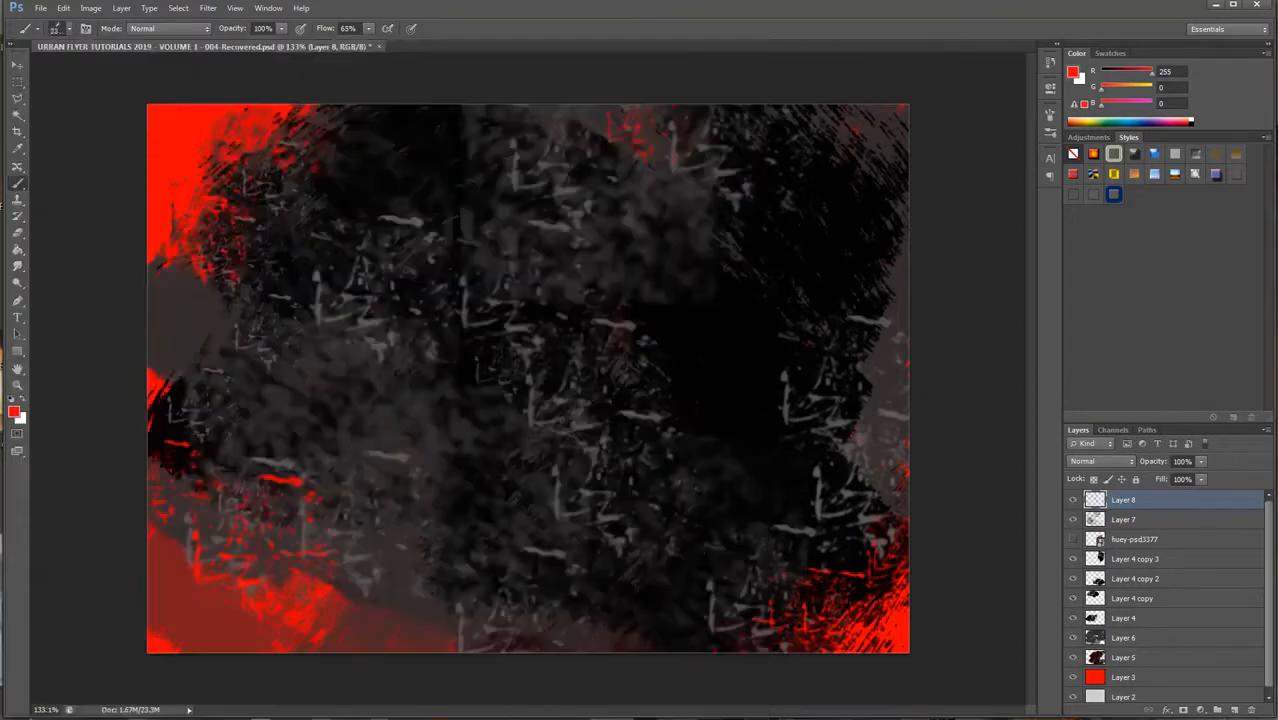
pyautogui.press('[')
pyautogui.press('[')
pyautogui.press('[')
pyautogui.press('[')
pyautogui.press('[')
pyautogui.press('[')
pyautogui.press('[')
pyautogui.press('[')
pyautogui.press('[')
pyautogui.press('[')
pyautogui.press('[')
pyautogui.click(903, 590)
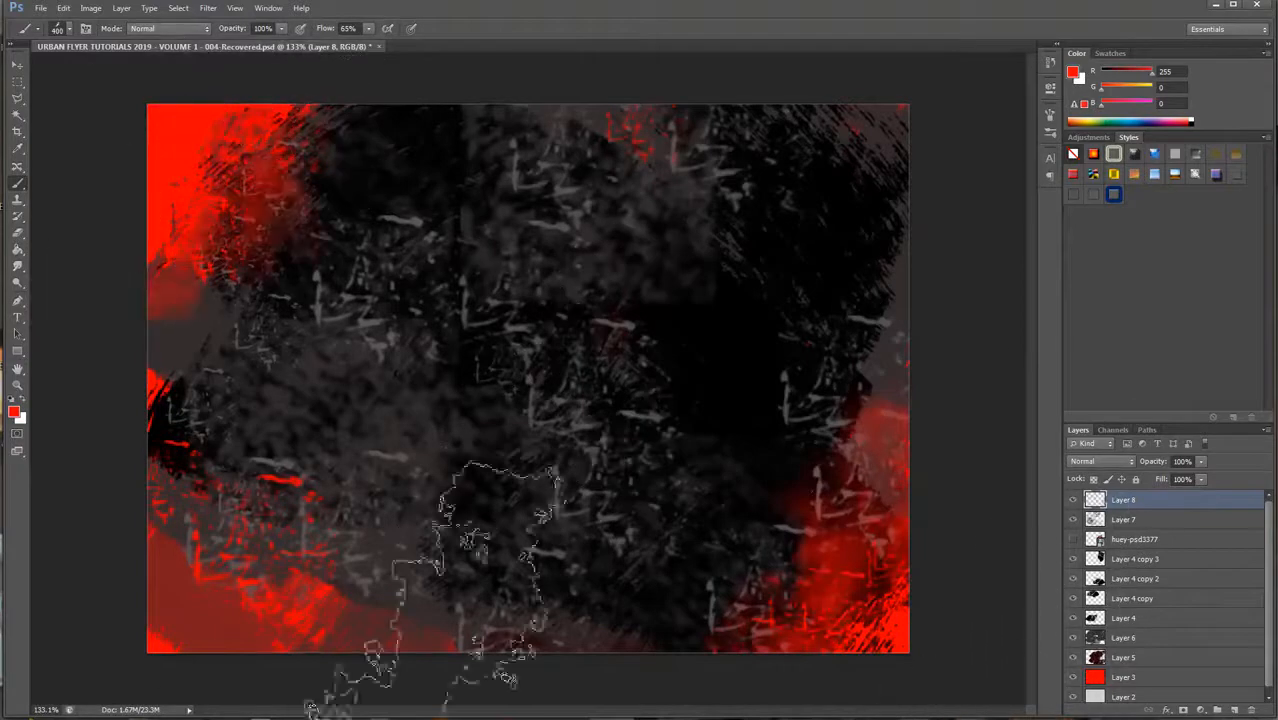
pyautogui.click(159, 598)
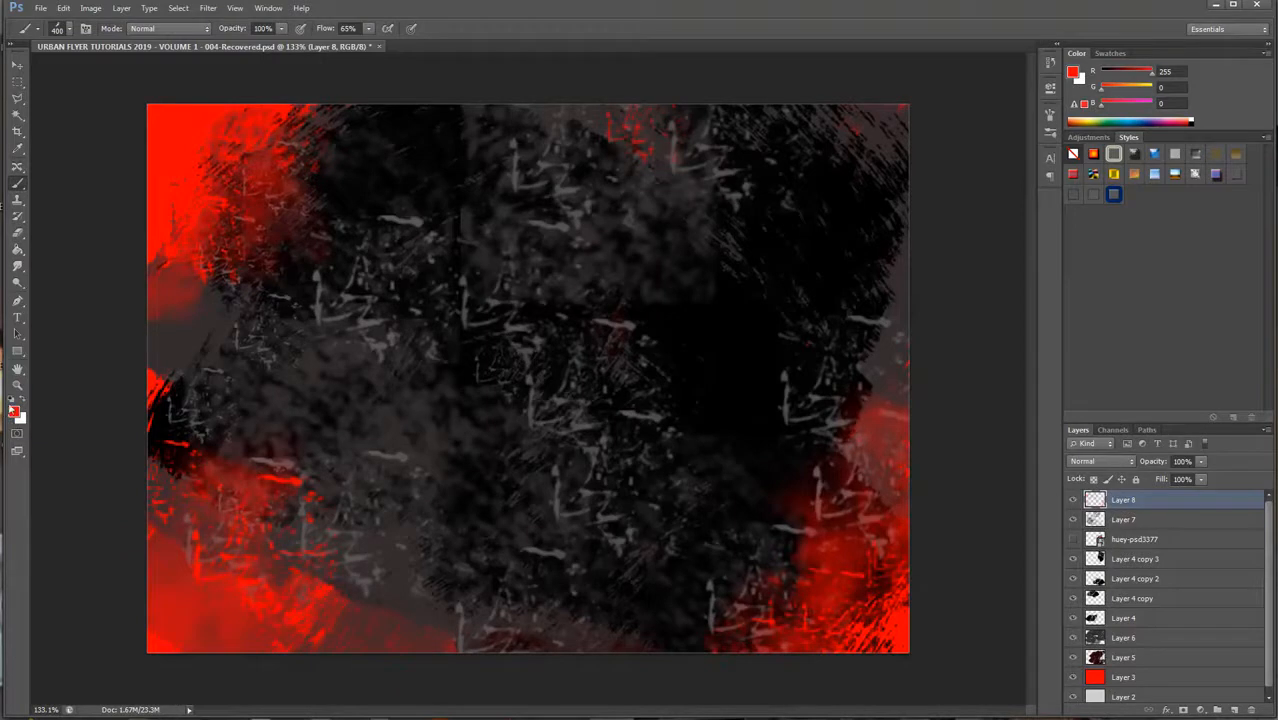
pyautogui.click(14, 411)
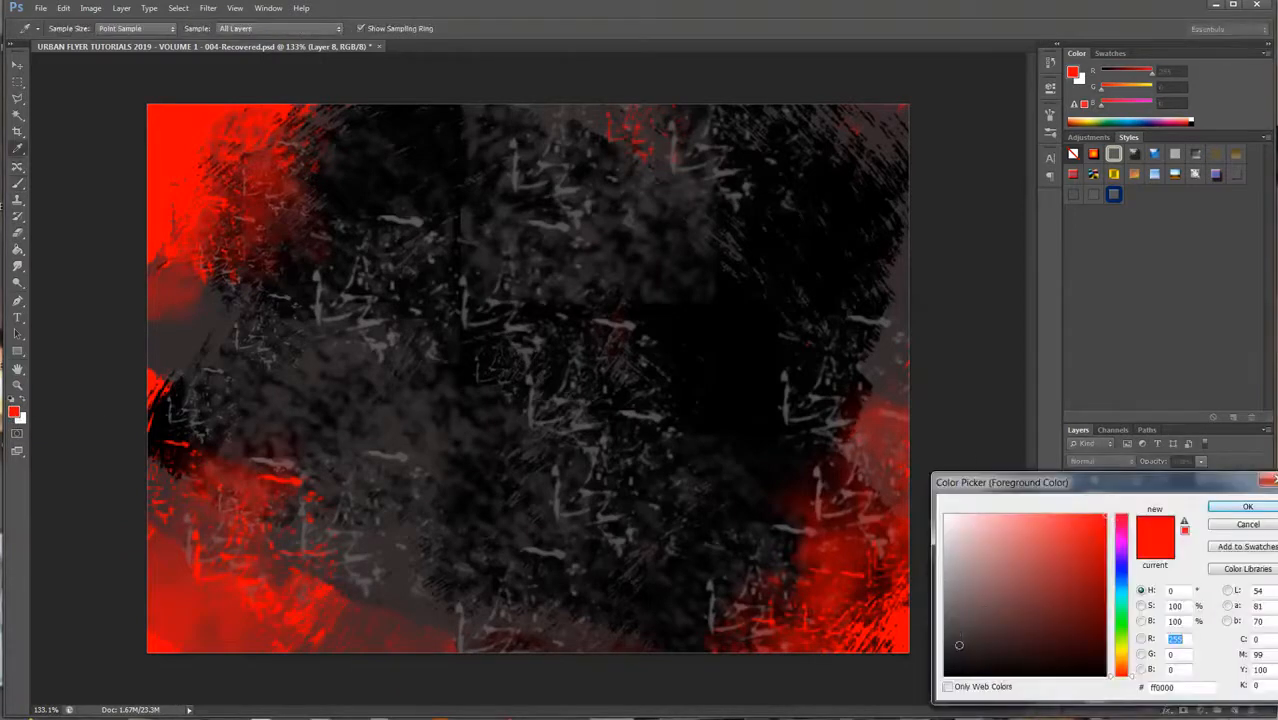
# Step: Set the colour to dark grey 393232 and stamp smoky grunge over the lower-left red marks
pyautogui.click(962, 639)
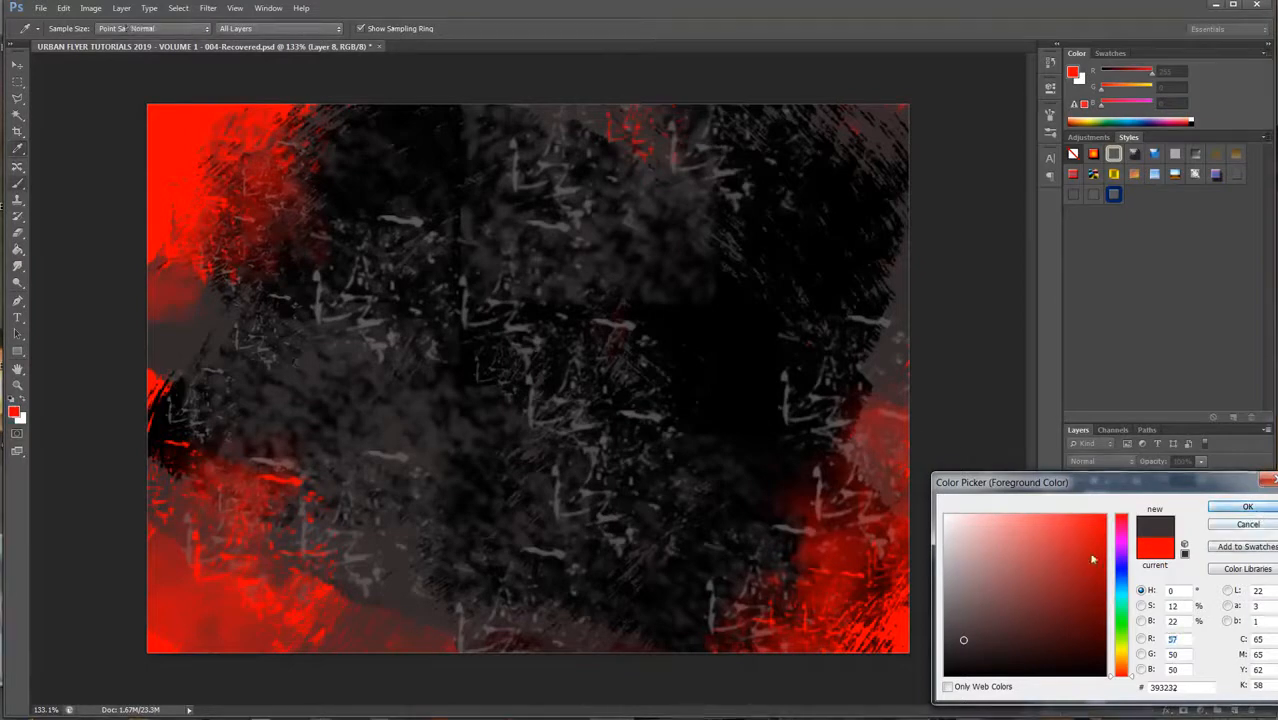
pyautogui.click(1248, 508)
pyautogui.press('b')
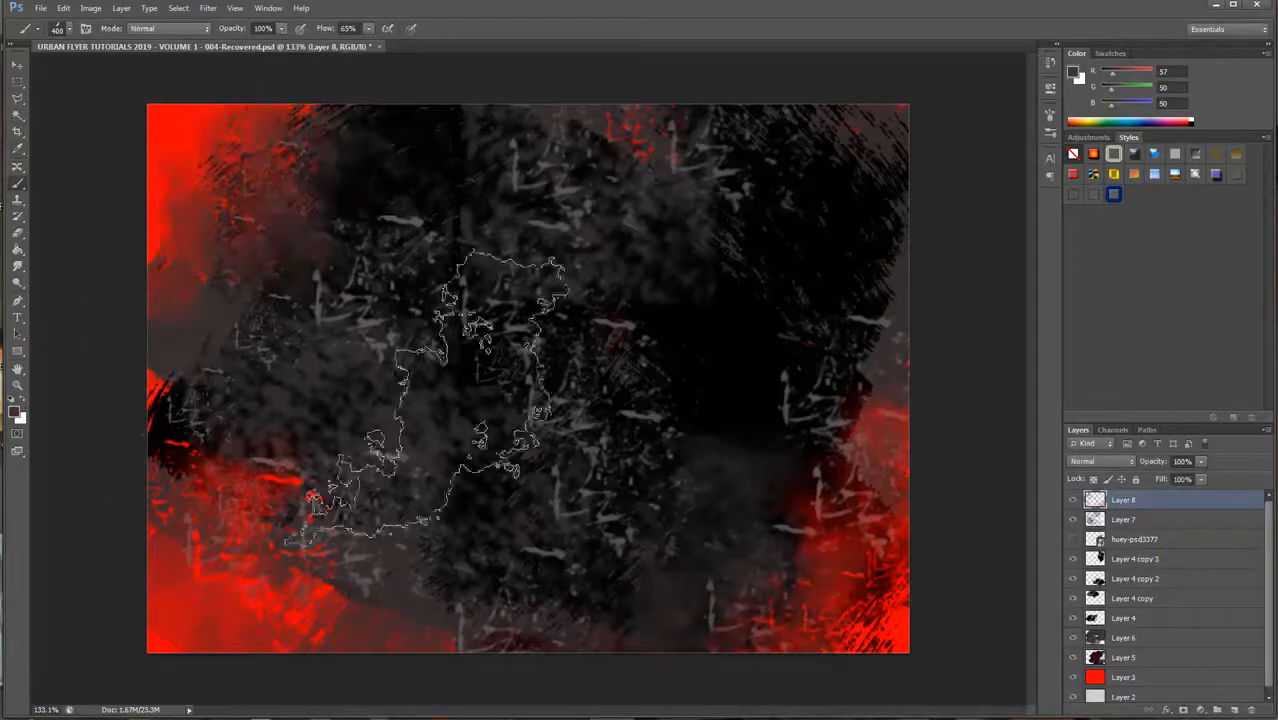
pyautogui.click(178, 502)
pyautogui.click(342, 591)
pyautogui.click(328, 482)
pyautogui.click(347, 328)
# Step: Stamp grey smoke over the centre-left and upper-right areas, then add Layer 9
pyautogui.click(352, 326)
pyautogui.click(356, 322)
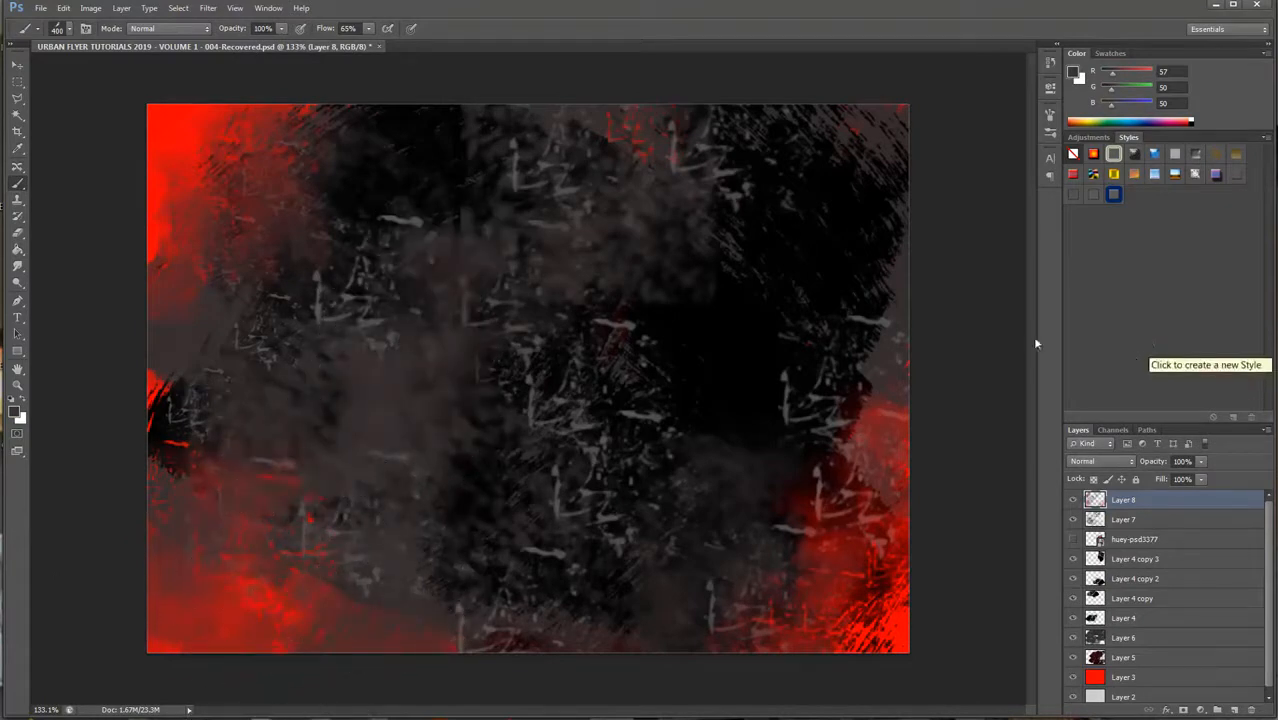
pyautogui.click(800, 271)
pyautogui.click(847, 343)
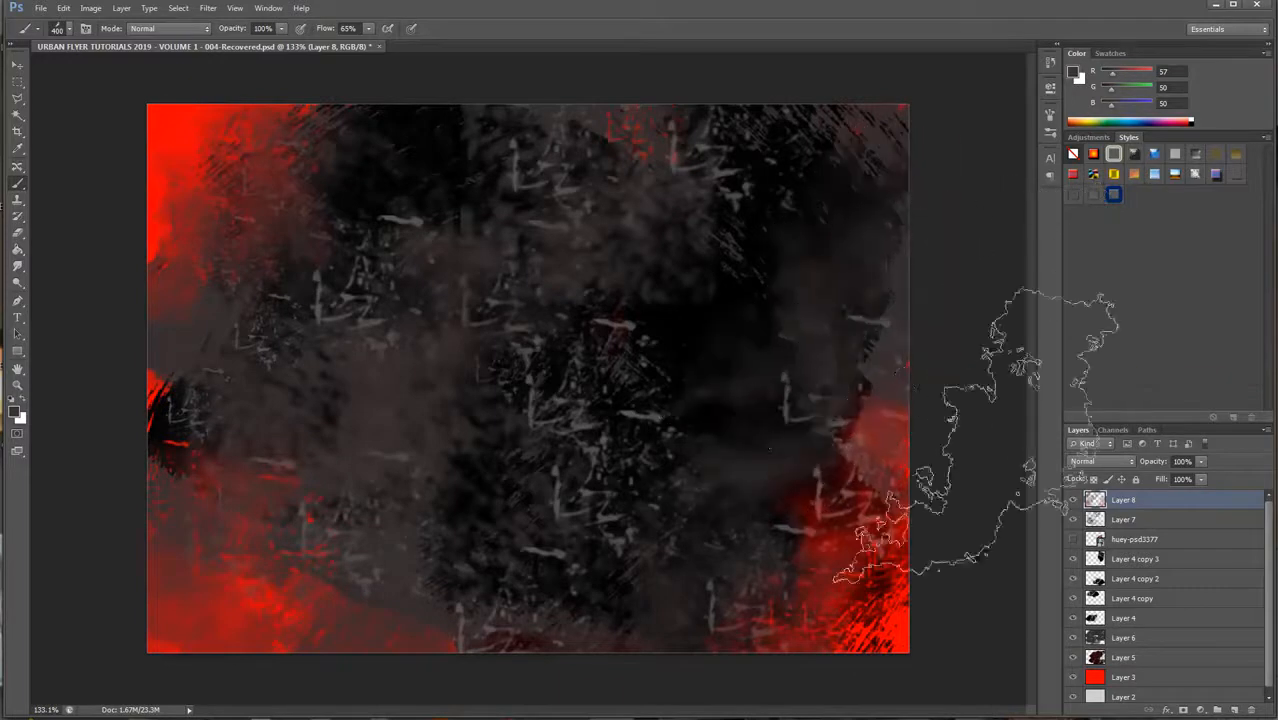
pyautogui.click(794, 281)
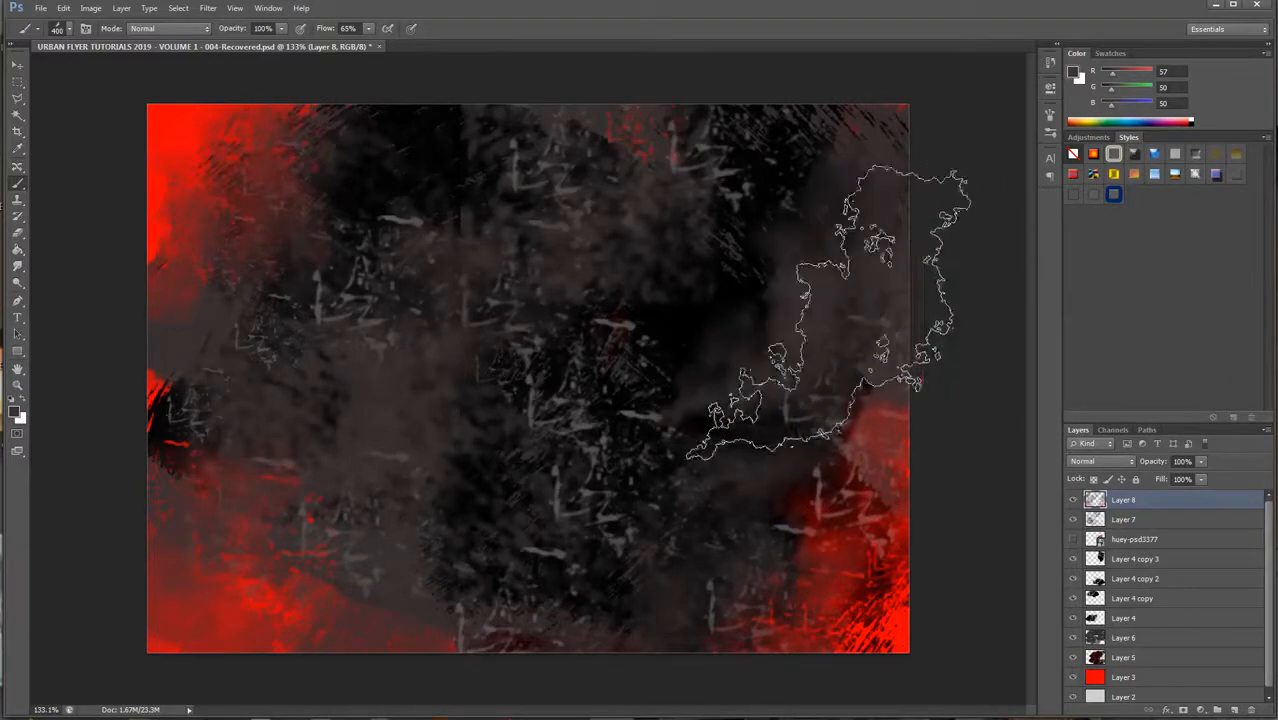
pyautogui.click(1236, 709)
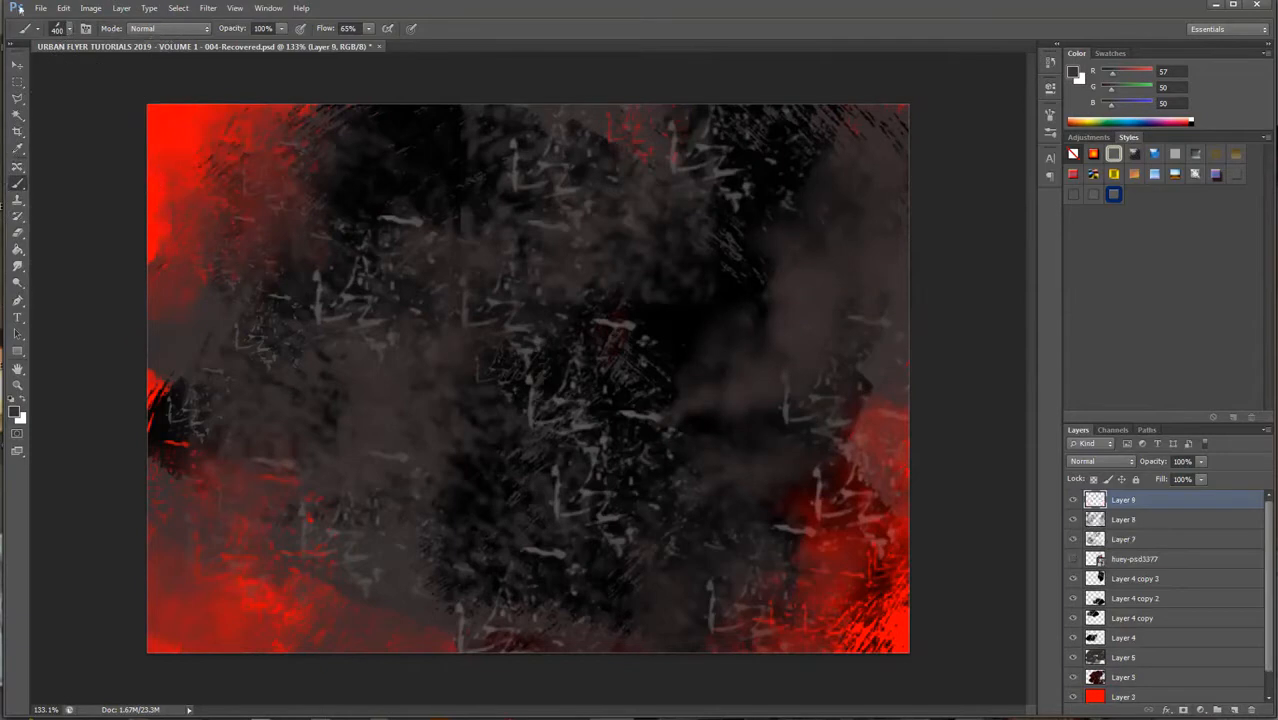
pyautogui.click(71, 31)
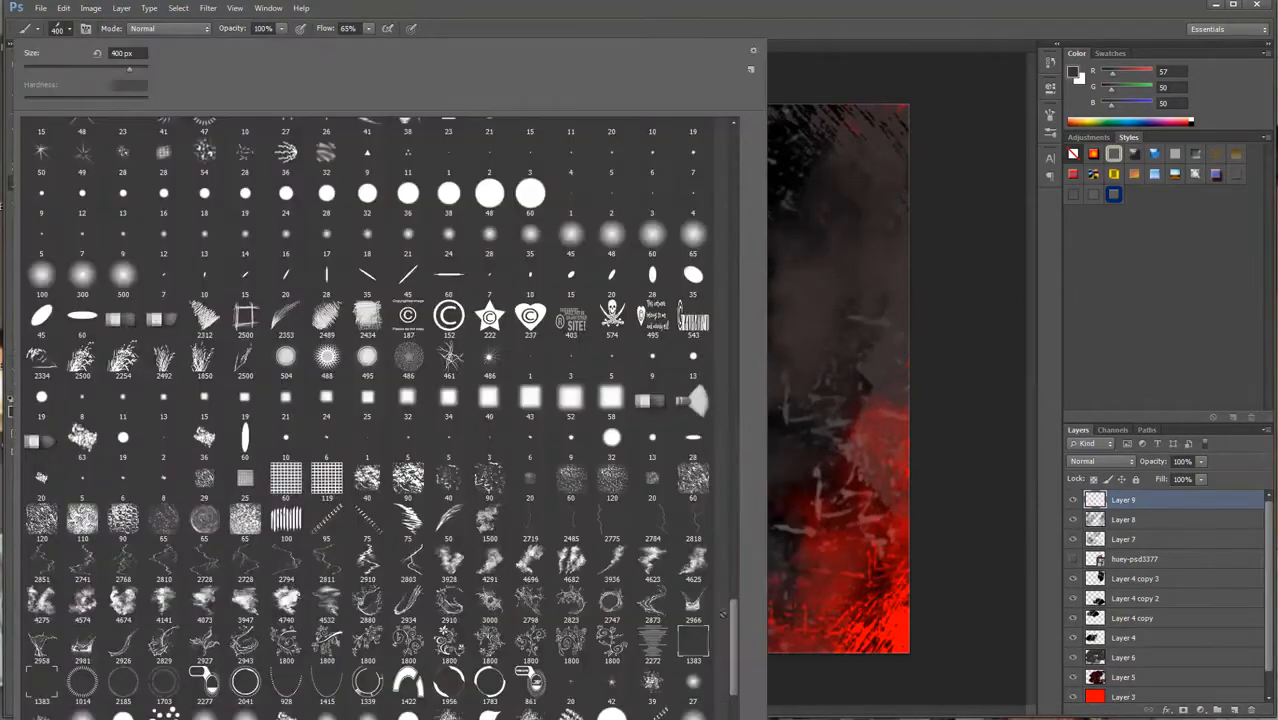
pyautogui.moveTo(740, 621); pyautogui.dragTo(736, 712)
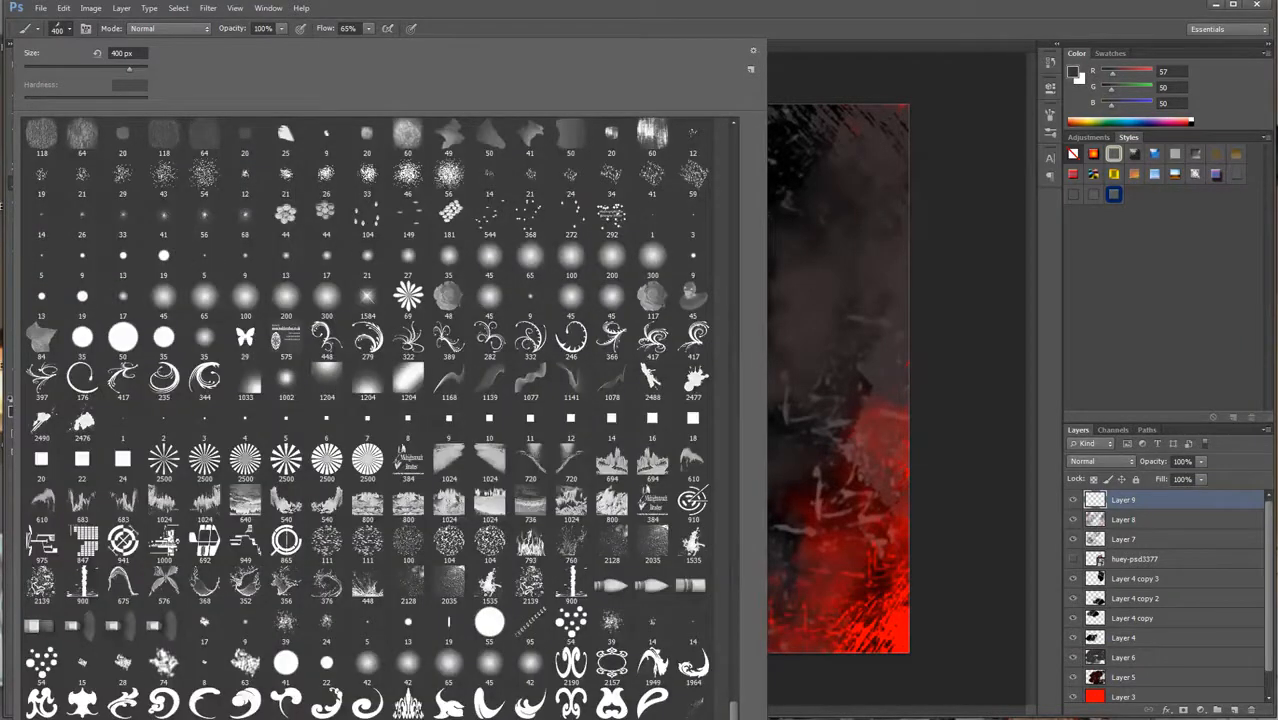
pyautogui.click(755, 52)
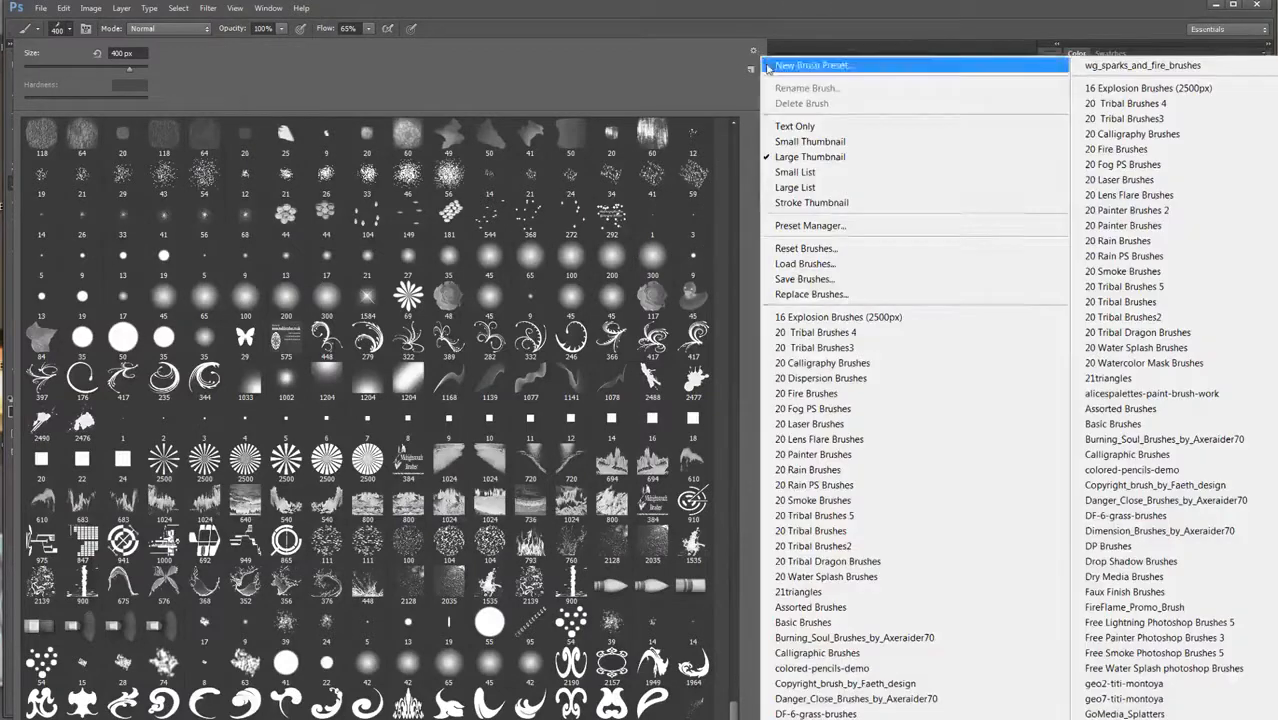
pyautogui.click(824, 265)
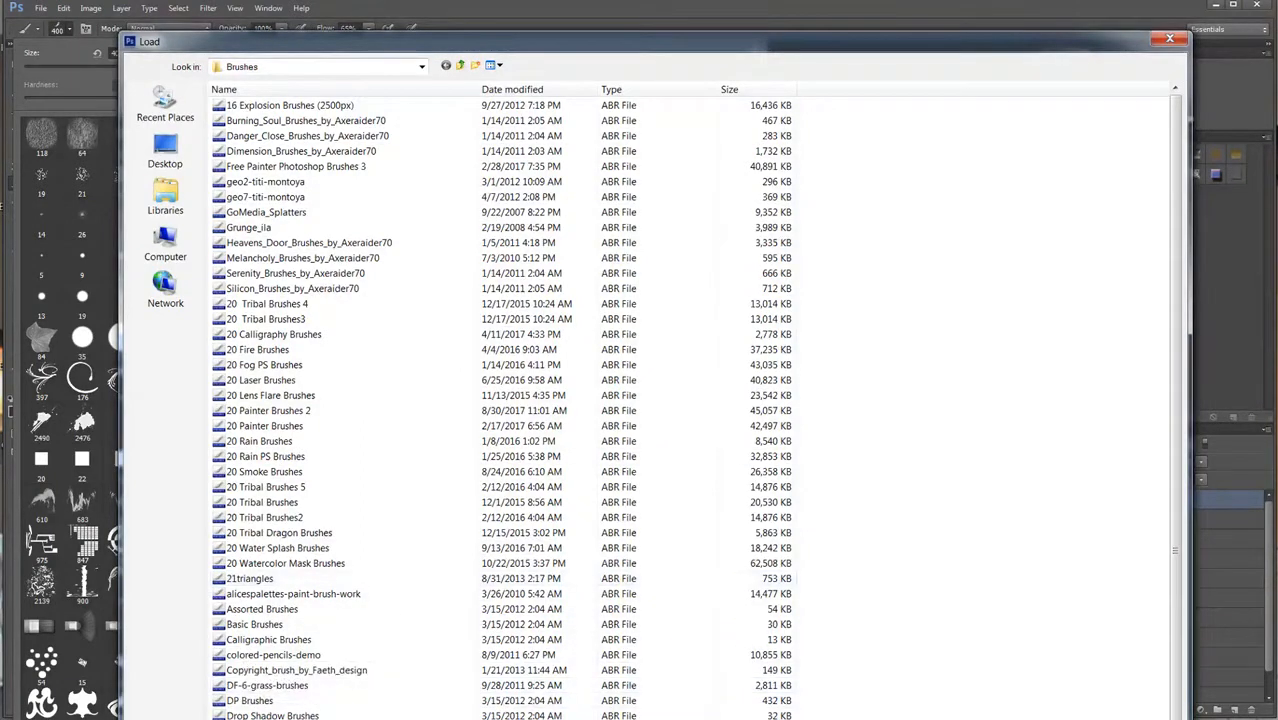
pyautogui.click(368, 630)
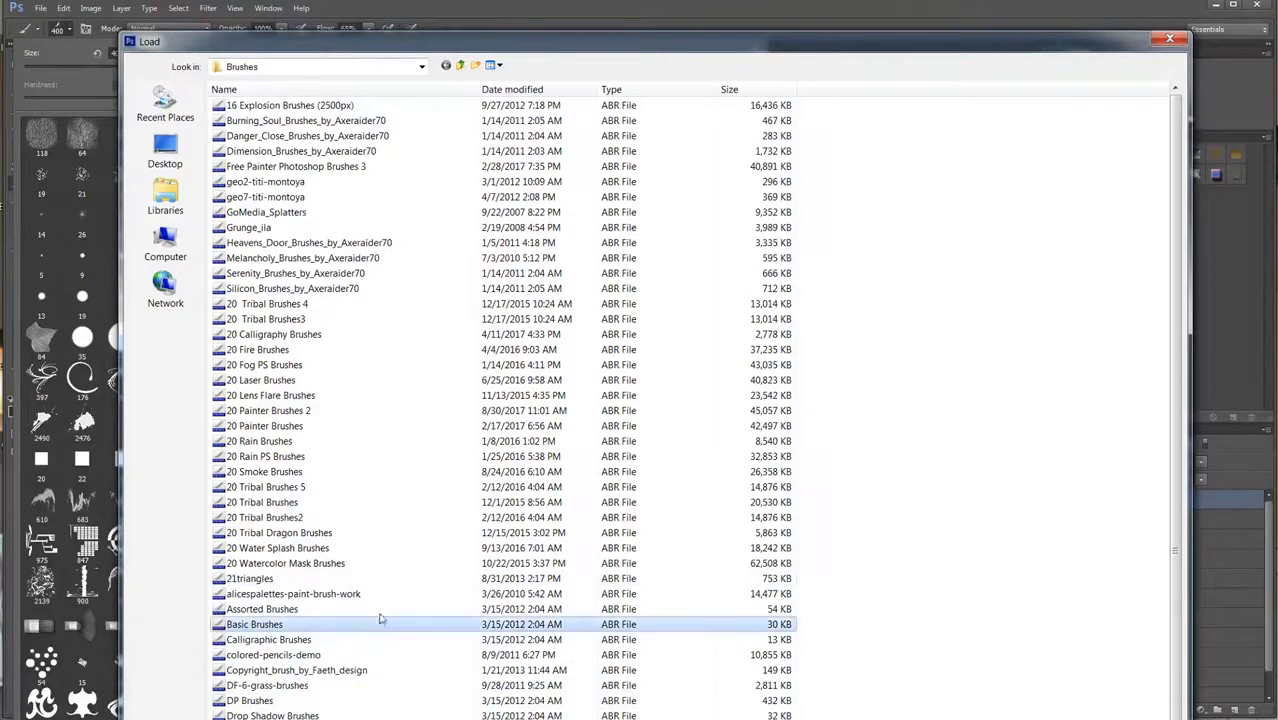
pyautogui.scroll(-3, 370, 638)
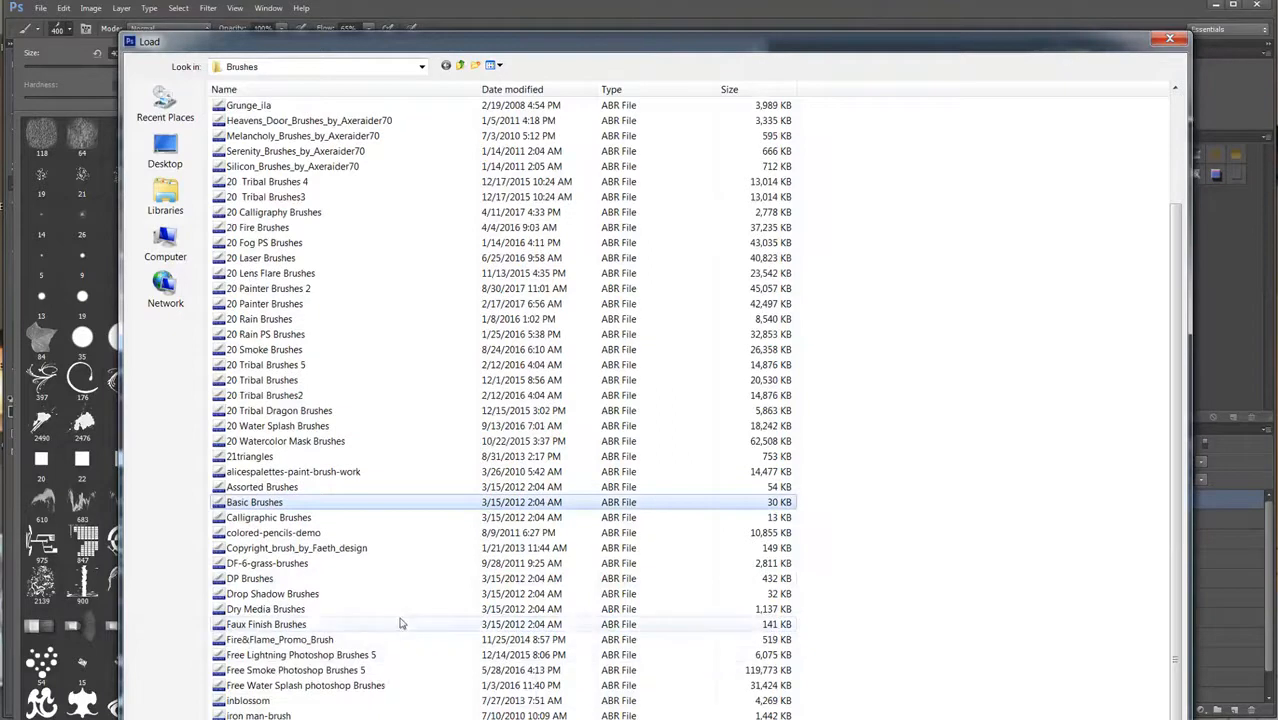
pyautogui.scroll(3, 395, 625)
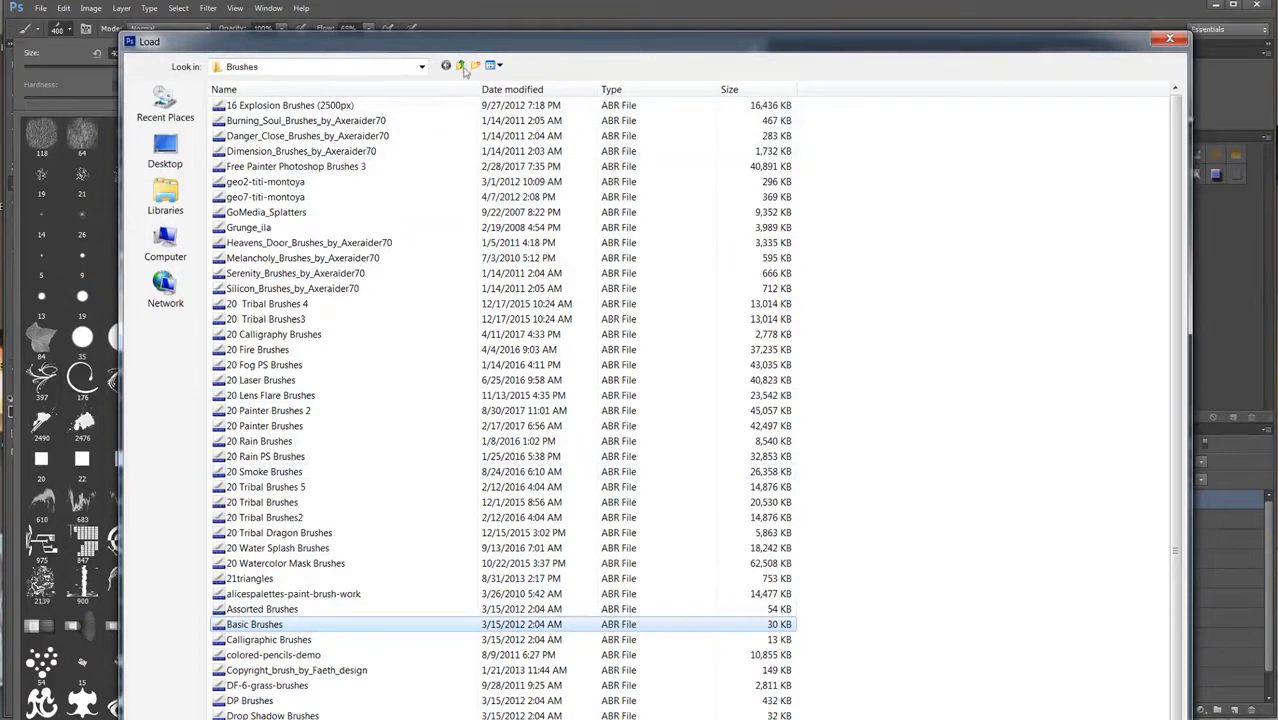
pyautogui.click(460, 65)
pyautogui.click(1170, 38)
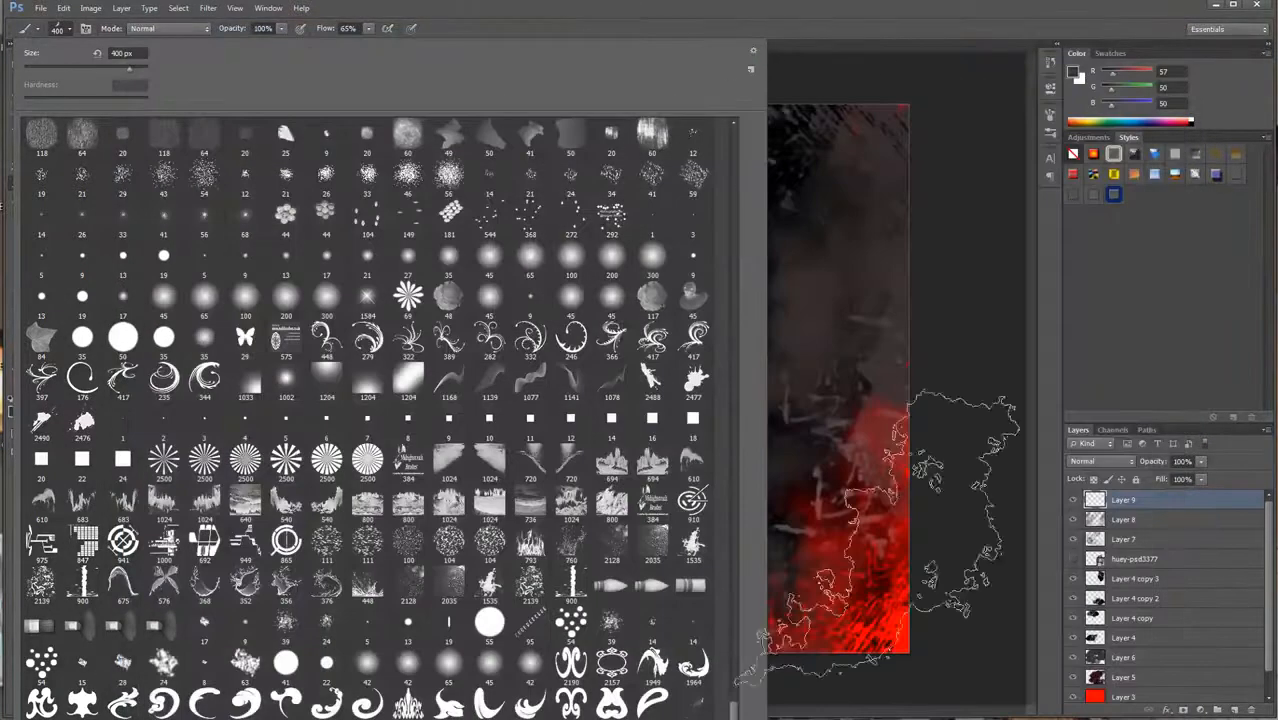
pyautogui.press('Escape')
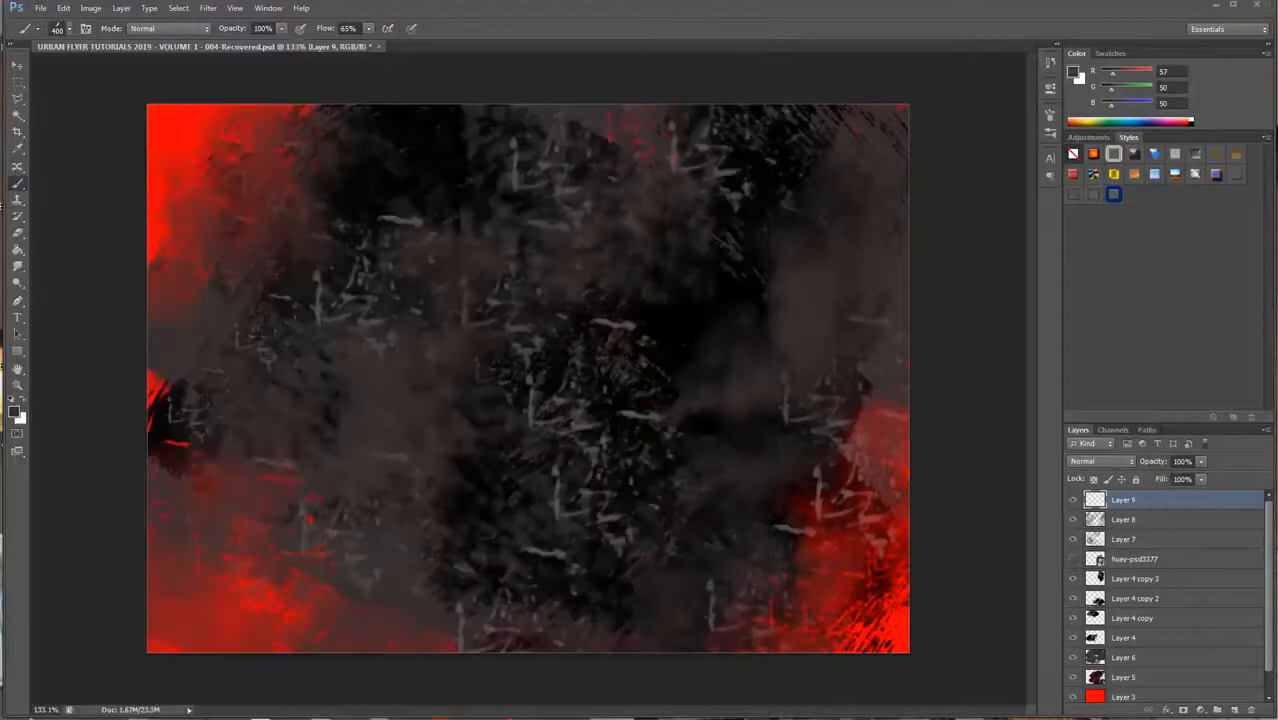
# Step: Choose the large debris brush at 400 px and stamp dark debris specks on the canvas's left side
pyautogui.click(70, 31)
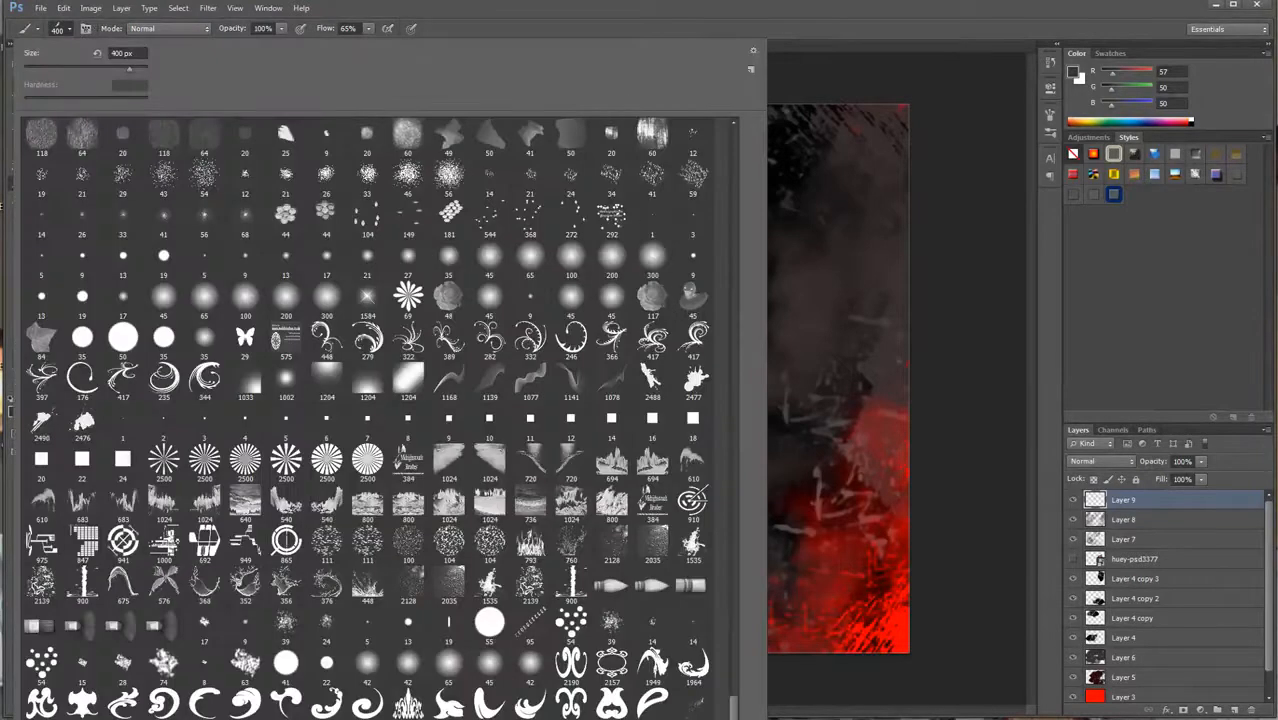
pyautogui.scroll(-1, 367, 417)
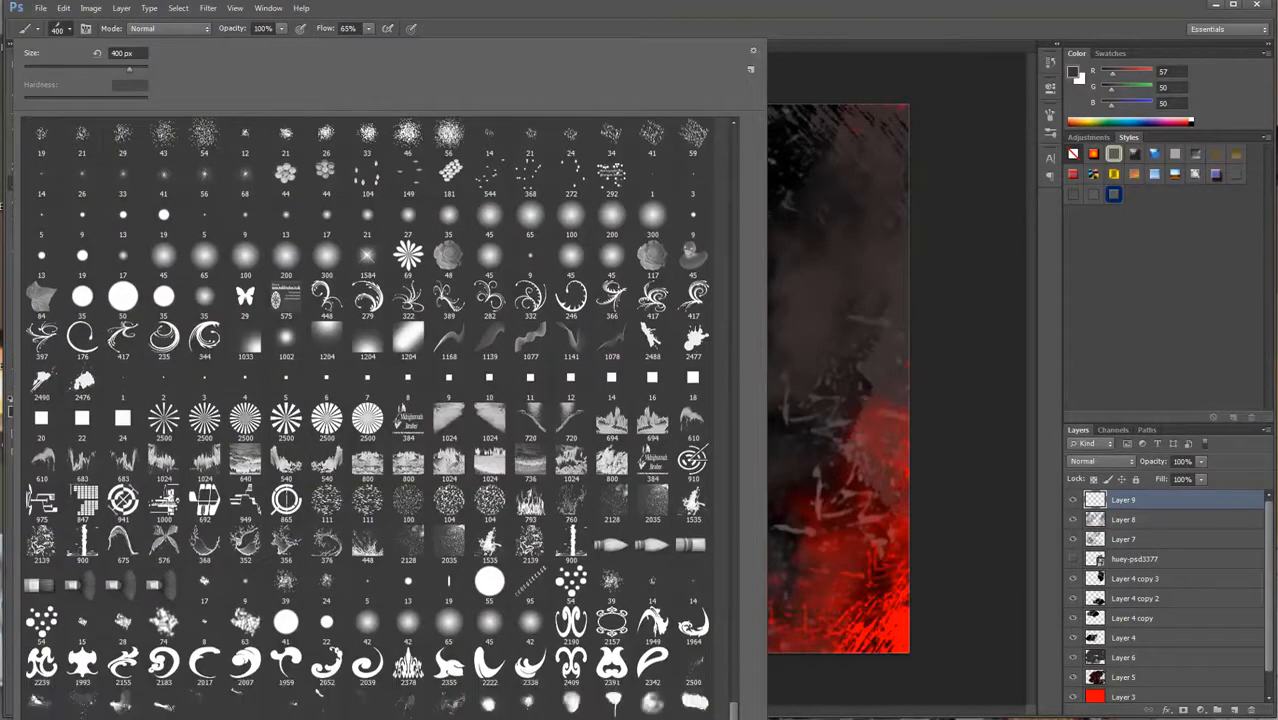
pyautogui.doubleClick(664, 714)
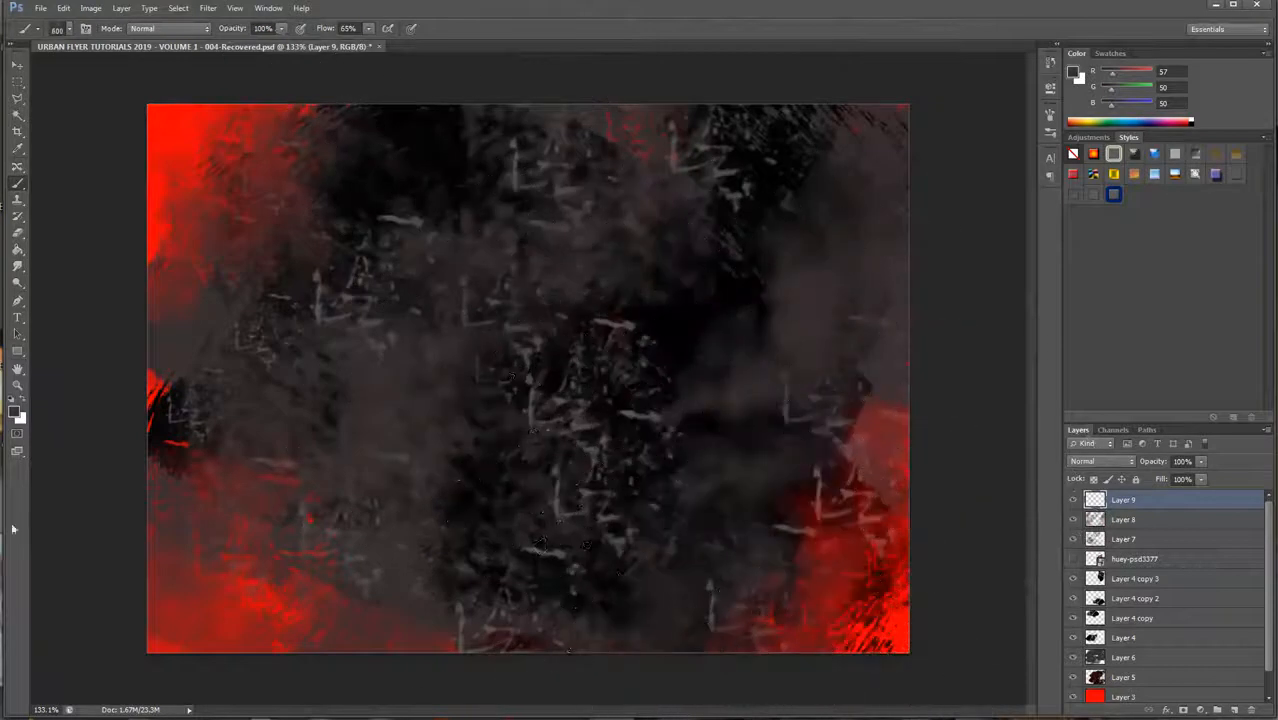
pyautogui.press('[')
pyautogui.press('[')
pyautogui.press('[')
pyautogui.press('[')
pyautogui.click(290, 549)
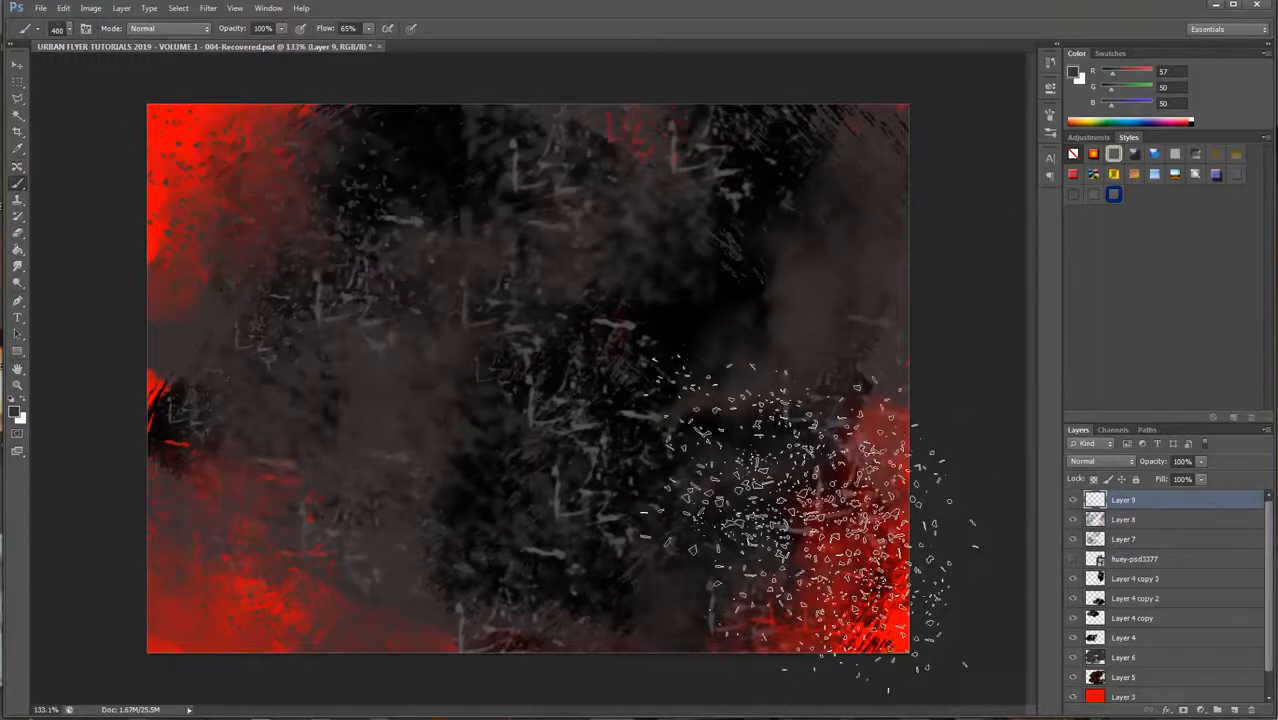
pyautogui.click(14, 410)
# Step: Sample dark red 7f2121 from the canvas and sprinkle dark red scatter dots on the background
pyautogui.click(257, 582)
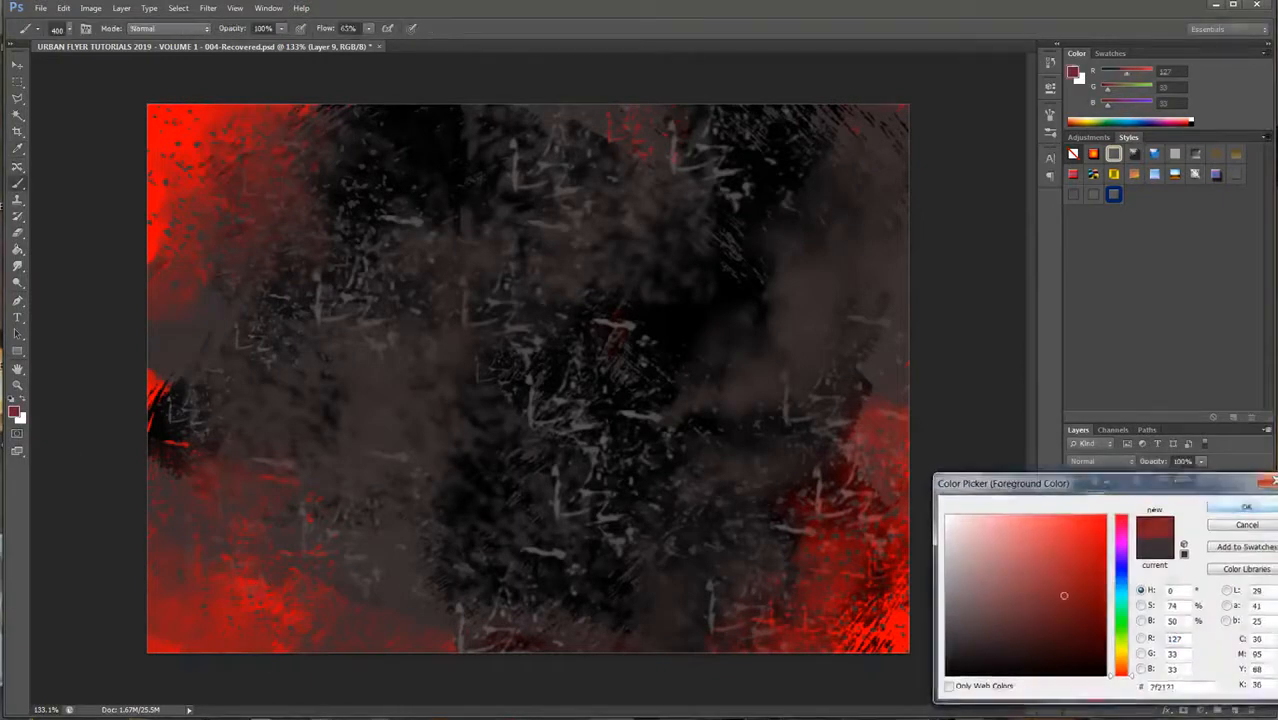
pyautogui.press('Return')
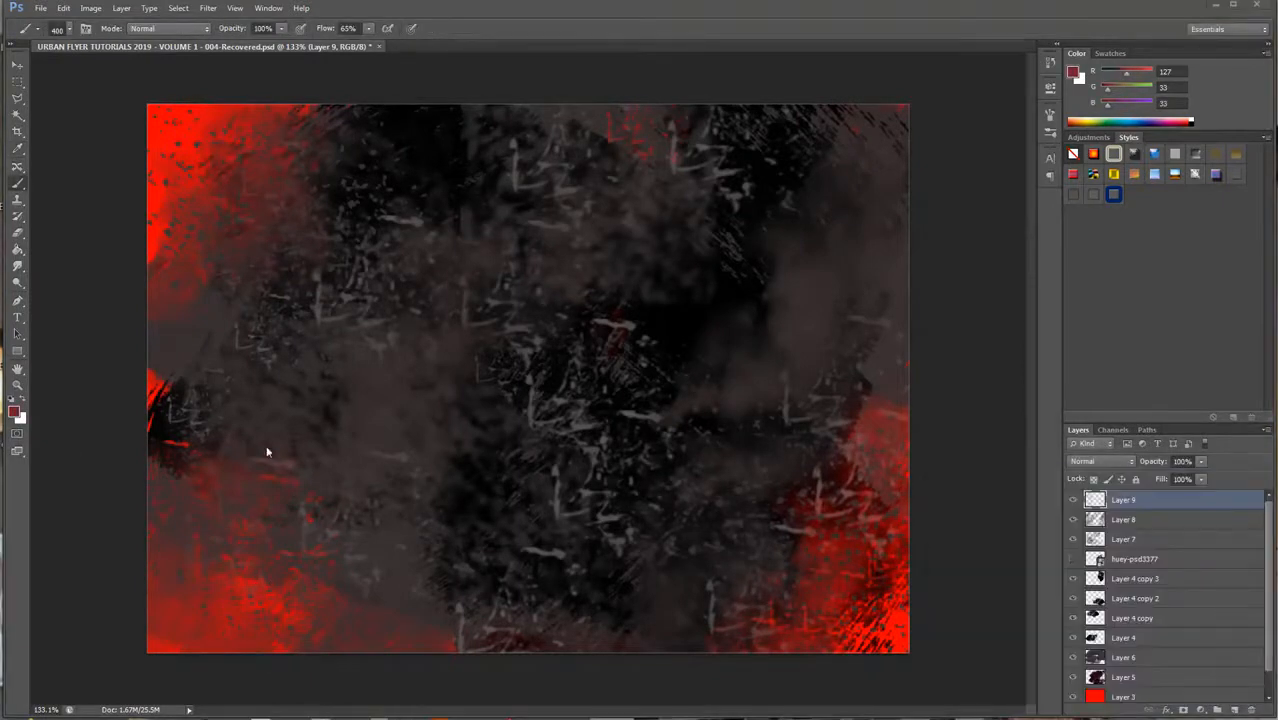
pyautogui.press('[')
pyautogui.press('[')
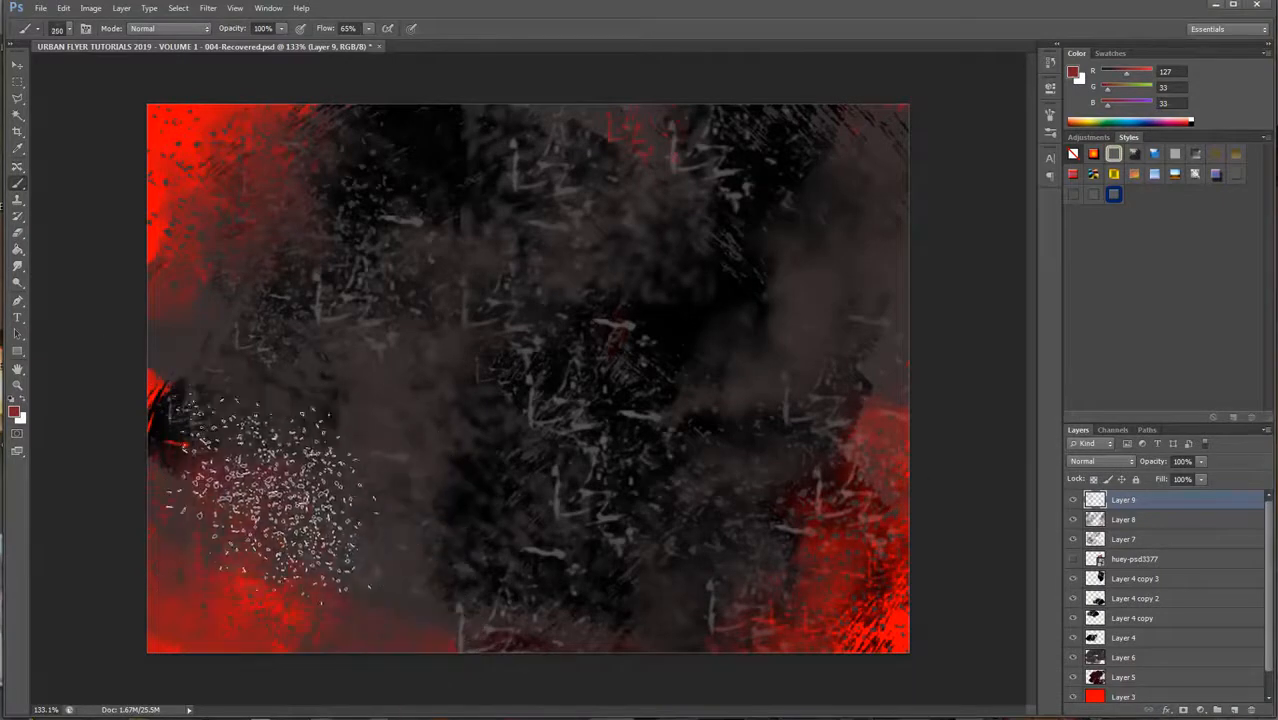
pyautogui.press(']')
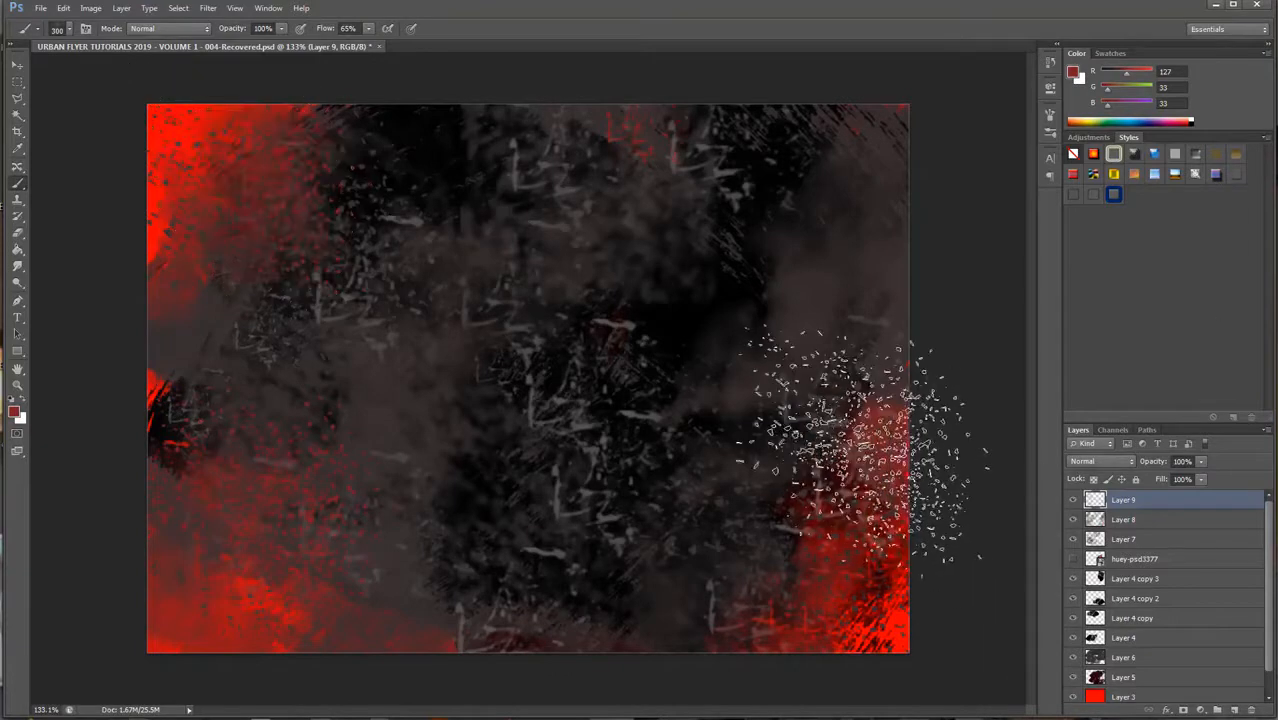
pyautogui.click(860, 450)
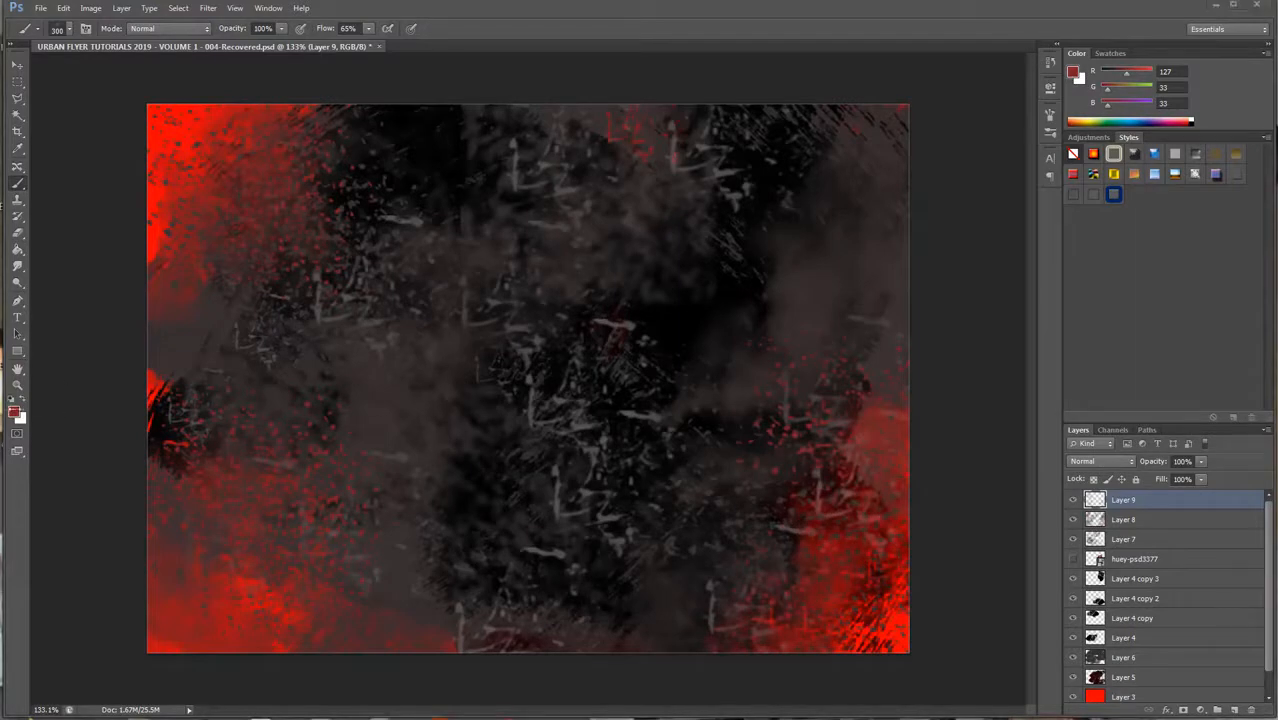
pyautogui.click(14, 411)
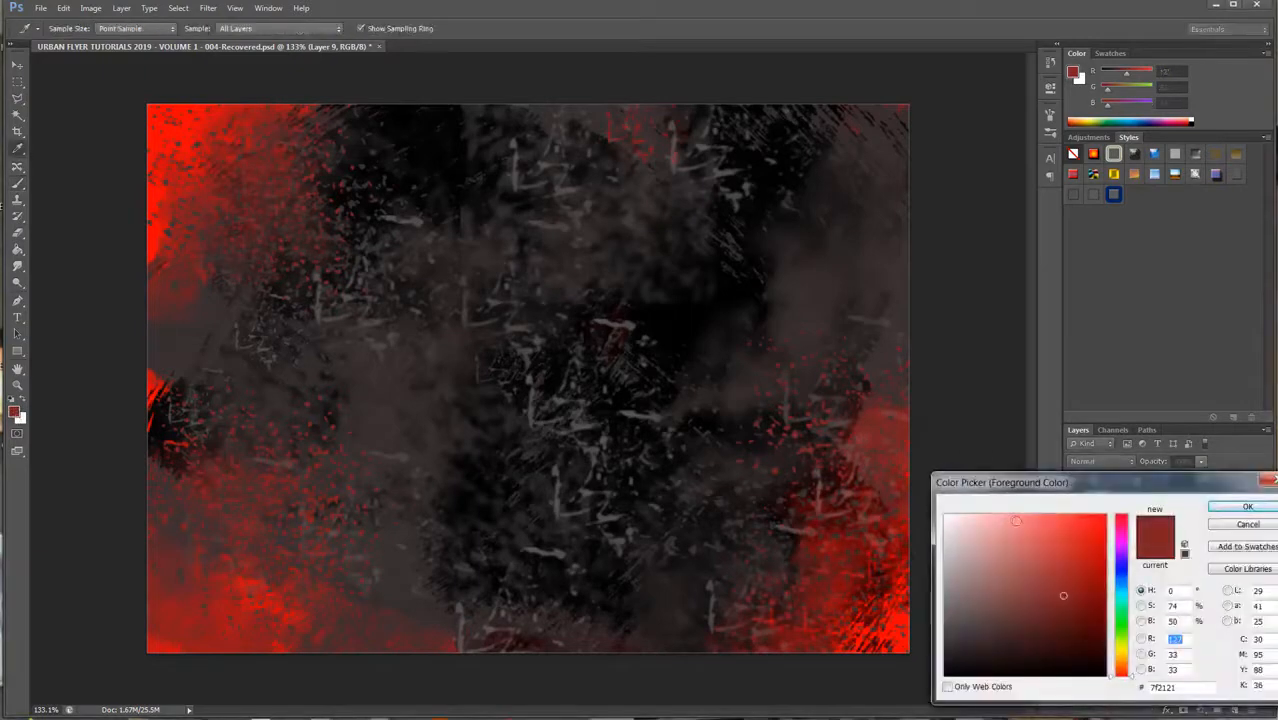
# Step: Switch to white and stamp white splatter at the lower right and left side
pyautogui.moveTo(1013, 520); pyautogui.dragTo(944, 515)
pyautogui.click(1247, 506)
pyautogui.press('[')
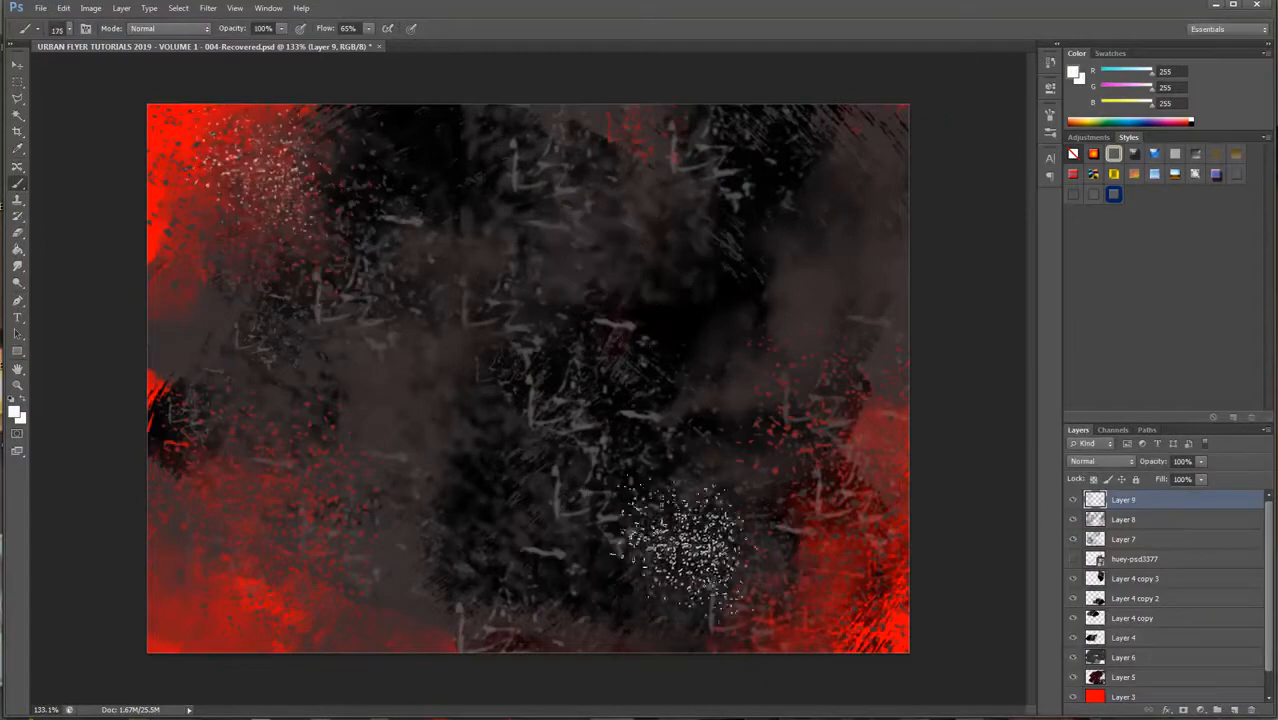
pyautogui.press('[')
pyautogui.click(794, 598)
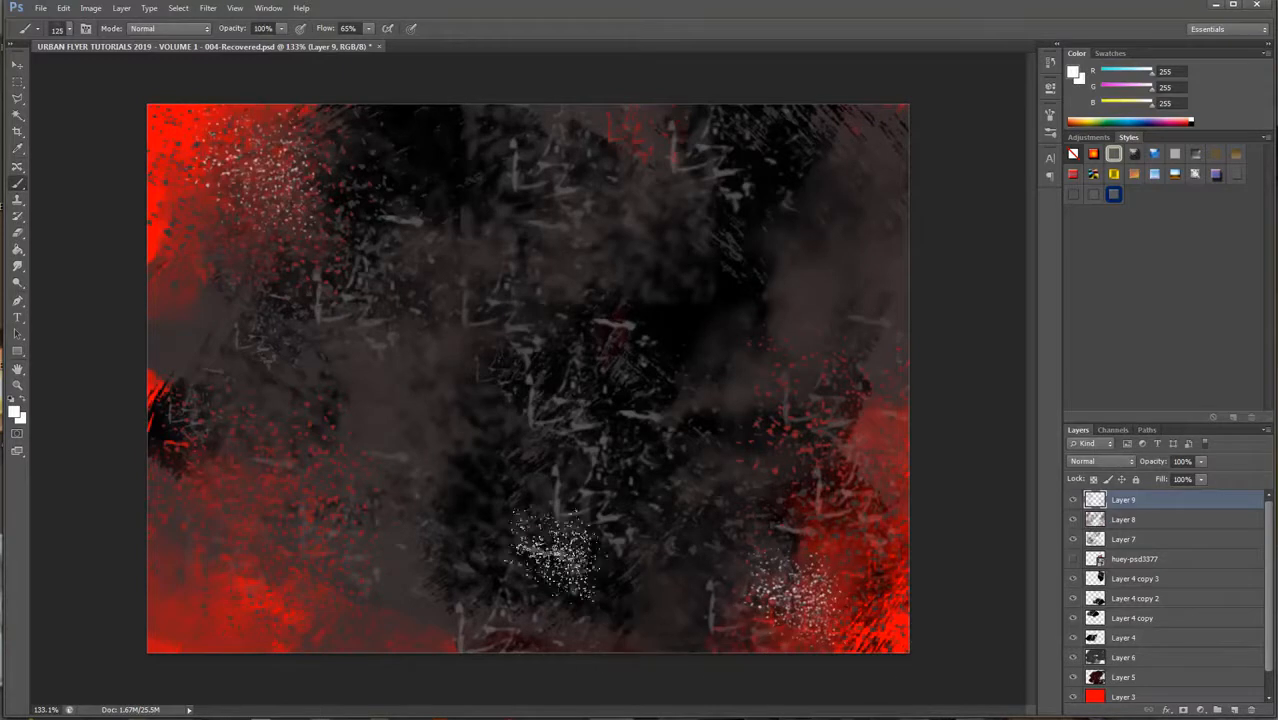
pyautogui.press(']')
pyautogui.press(']')
pyautogui.press(']')
pyautogui.click(350, 445)
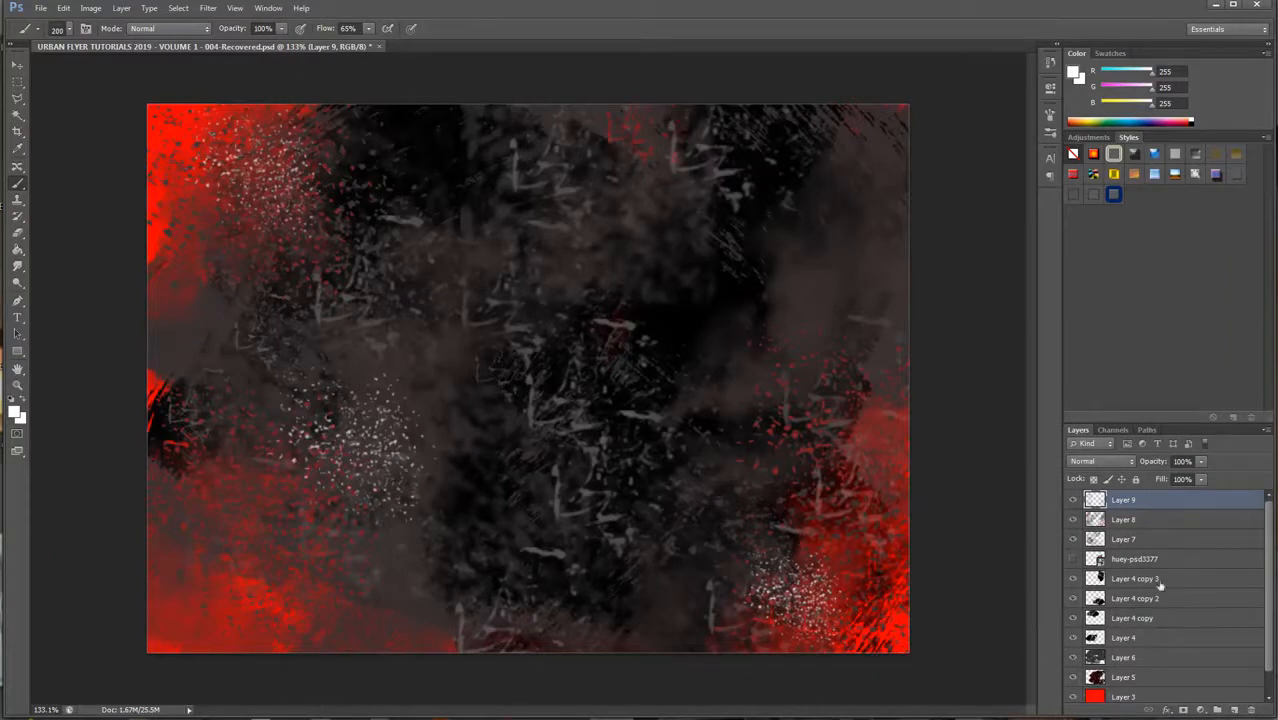
# Step: Show the huey-psd3377 rapper layer and move it to the top of the layer stack
pyautogui.click(1074, 559)
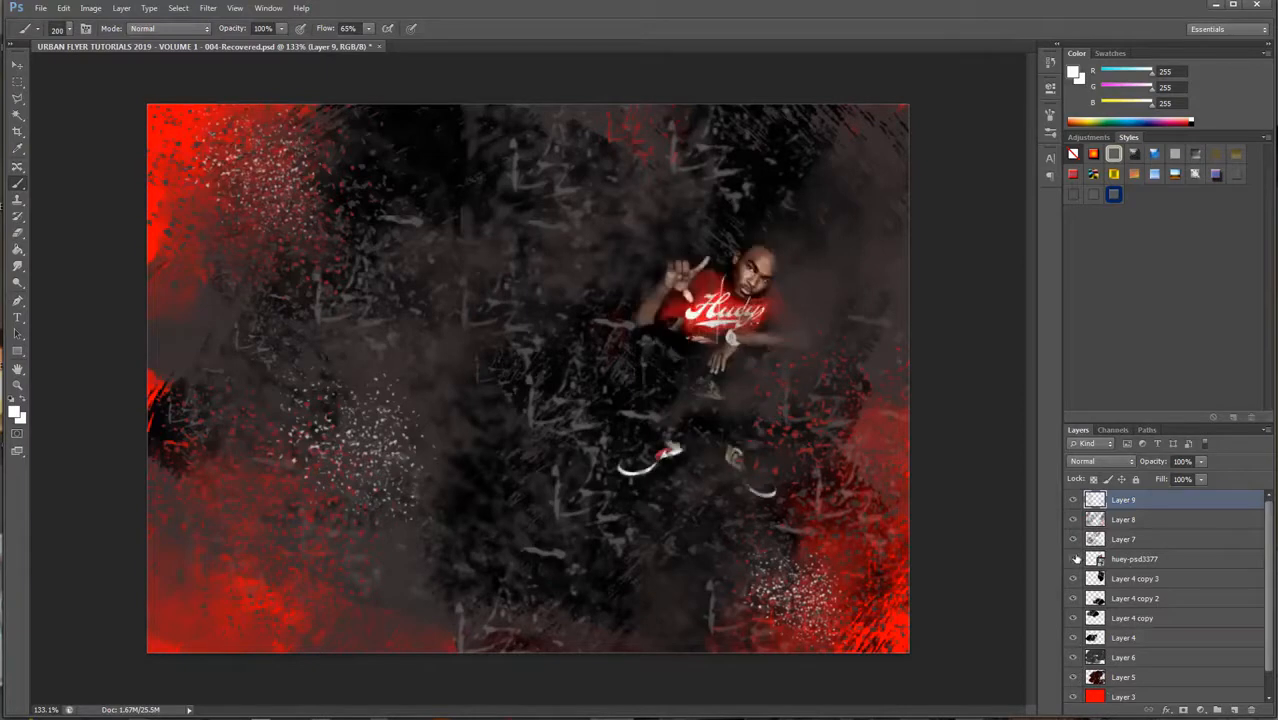
pyautogui.click(1175, 568)
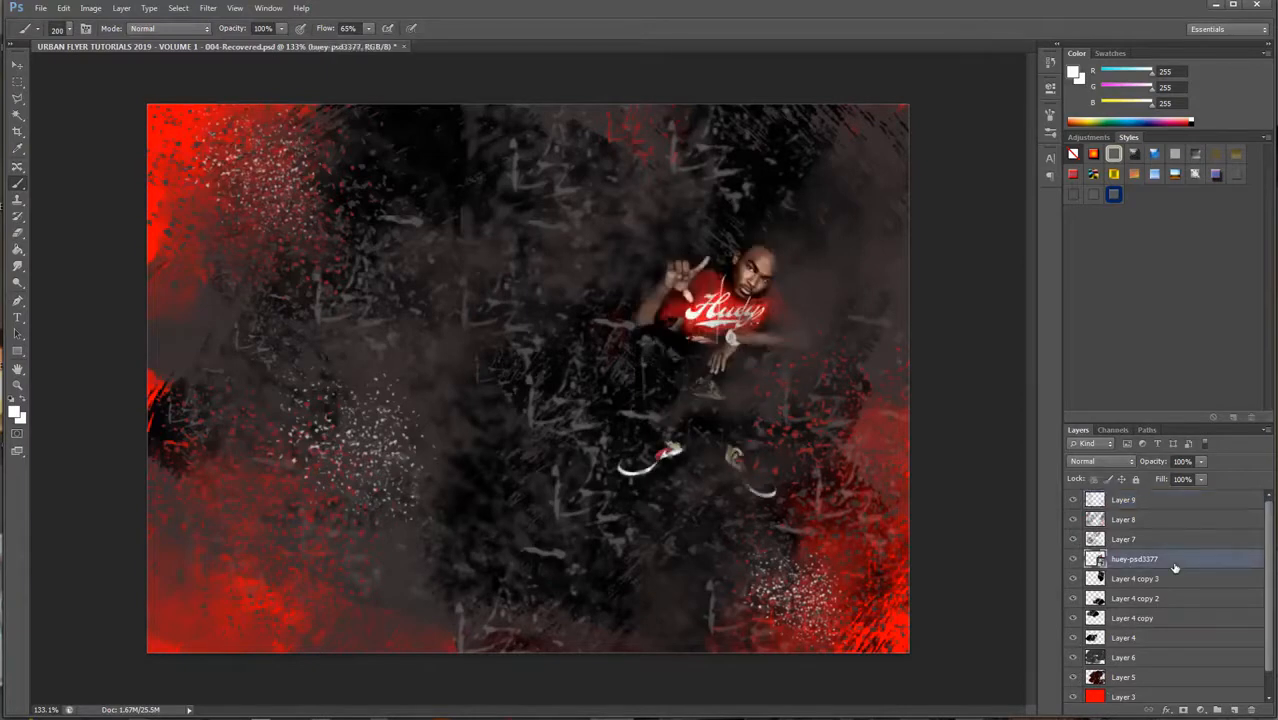
pyautogui.moveTo(1180, 566); pyautogui.dragTo(1204, 488)
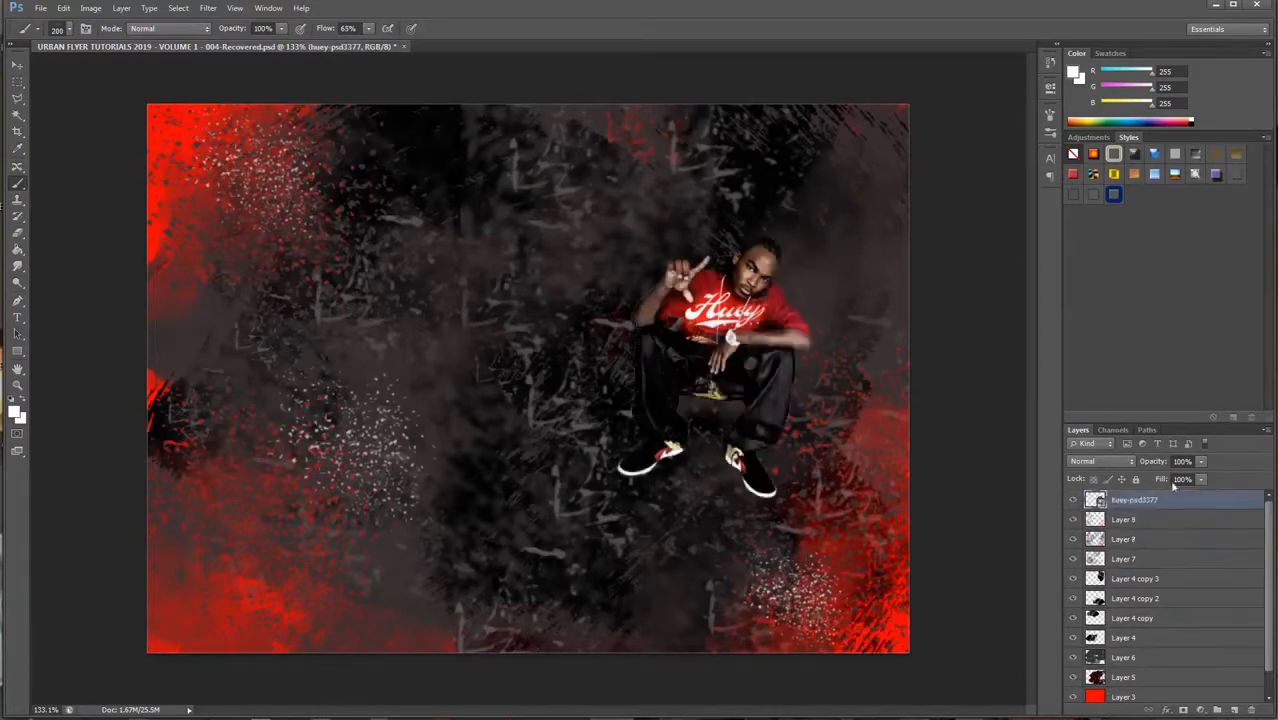
# Step: Scale the rapper cutout from 18.88% to 22.59% and shift it up and right
pyautogui.click(18, 65)
pyautogui.hotkey('ctrl', 't')
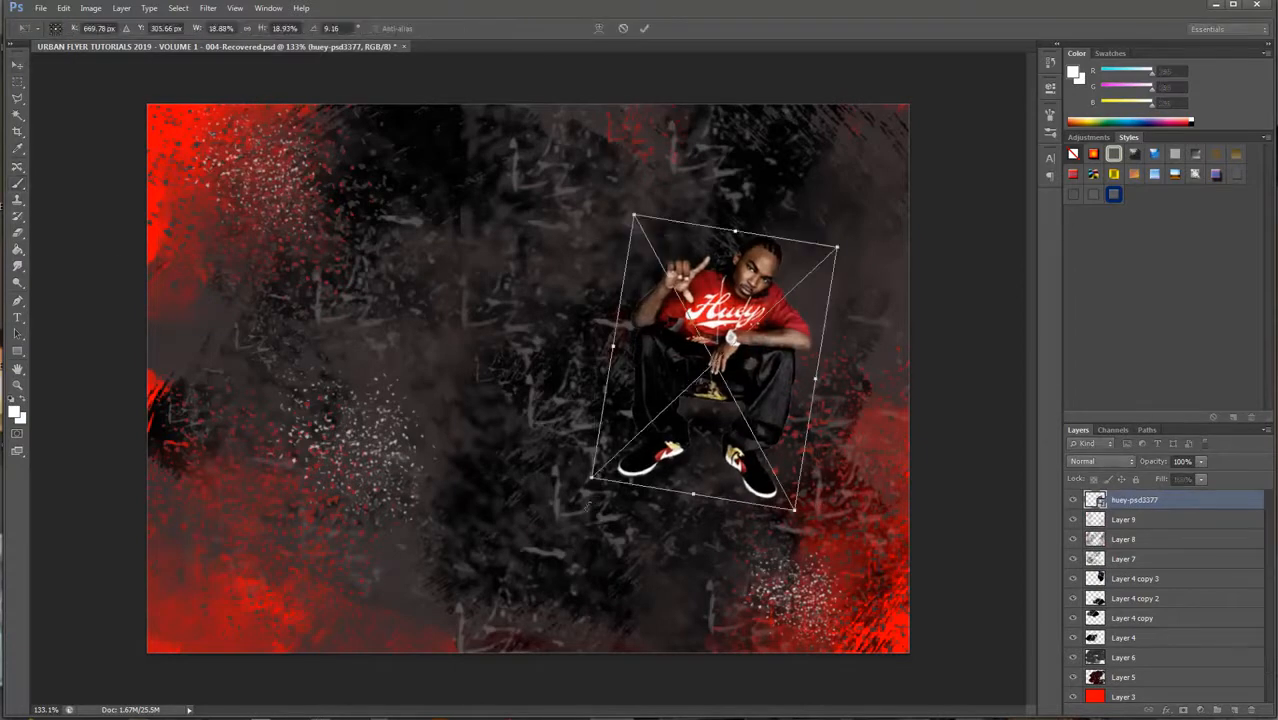
pyautogui.moveTo(592, 478); pyautogui.dragTo(518, 499)
pyautogui.press('Return')
pyautogui.moveTo(717, 328); pyautogui.dragTo(750, 314)
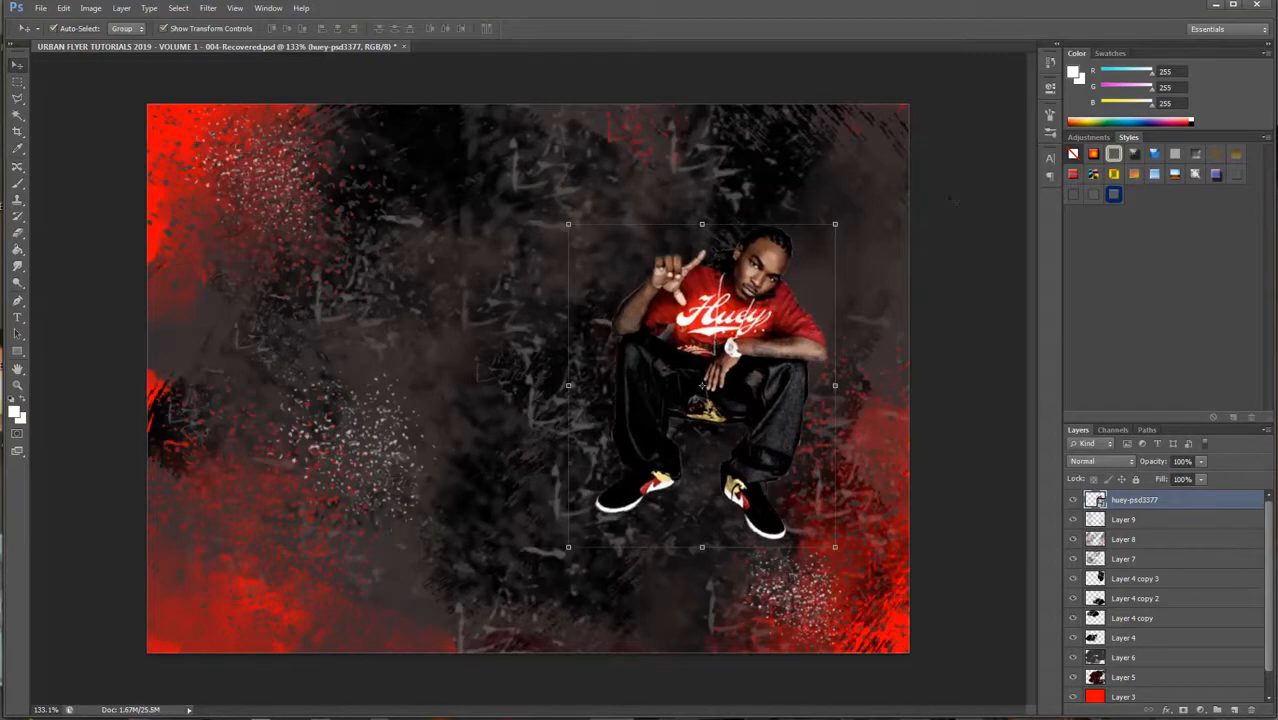
pyautogui.click(931, 196)
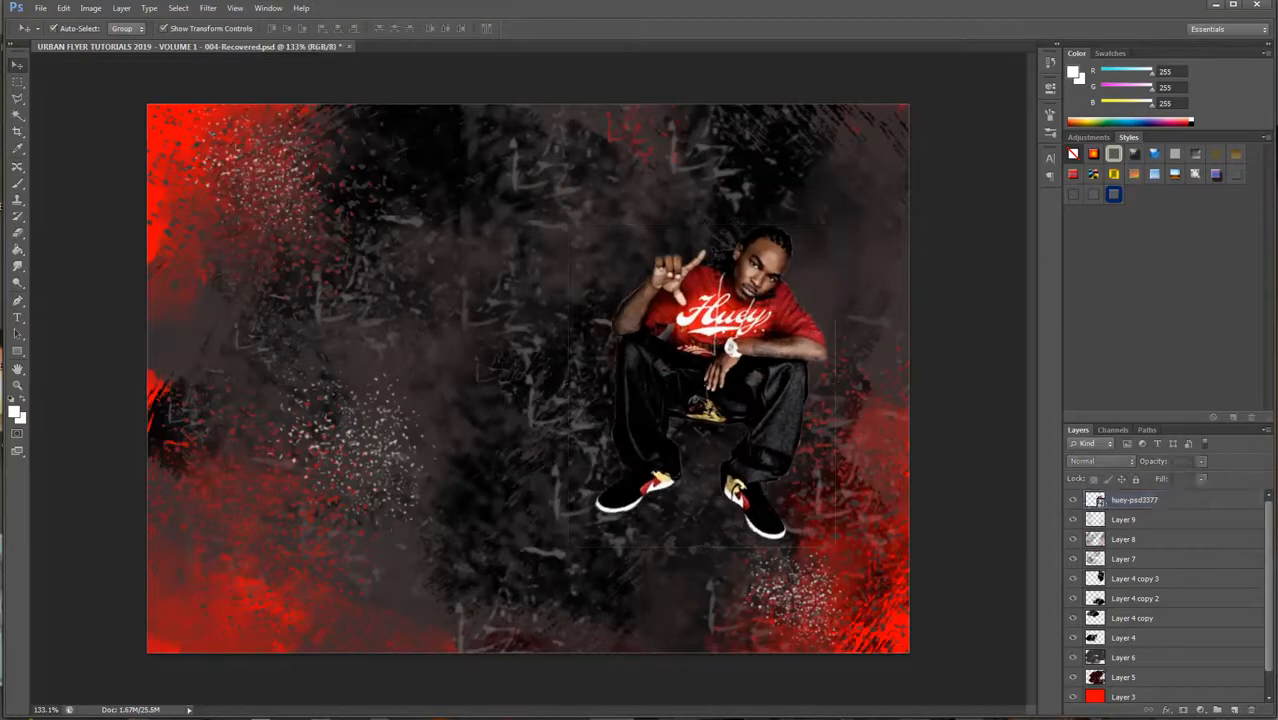
# Step: Start placing an image and browse from PSD Ref material into the LIFESTYLE folder
pyautogui.click(42, 8)
pyautogui.click(88, 268)
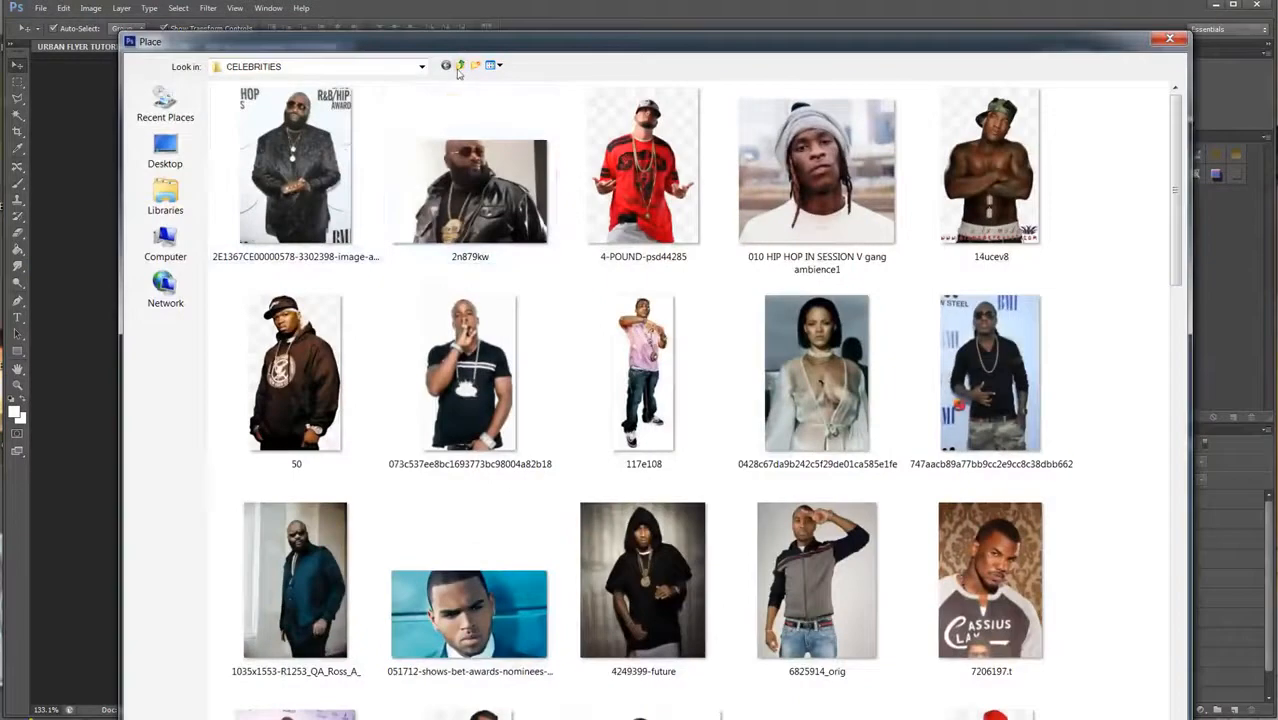
pyautogui.click(459, 67)
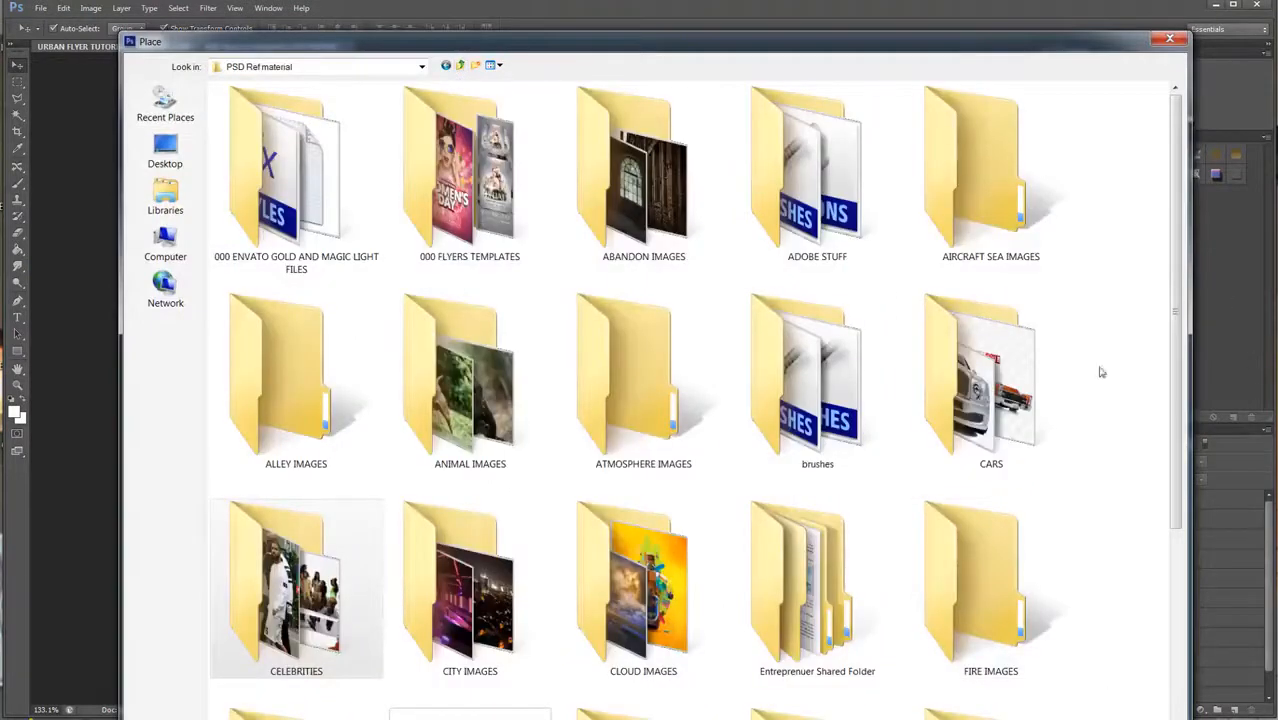
pyautogui.click(1010, 378)
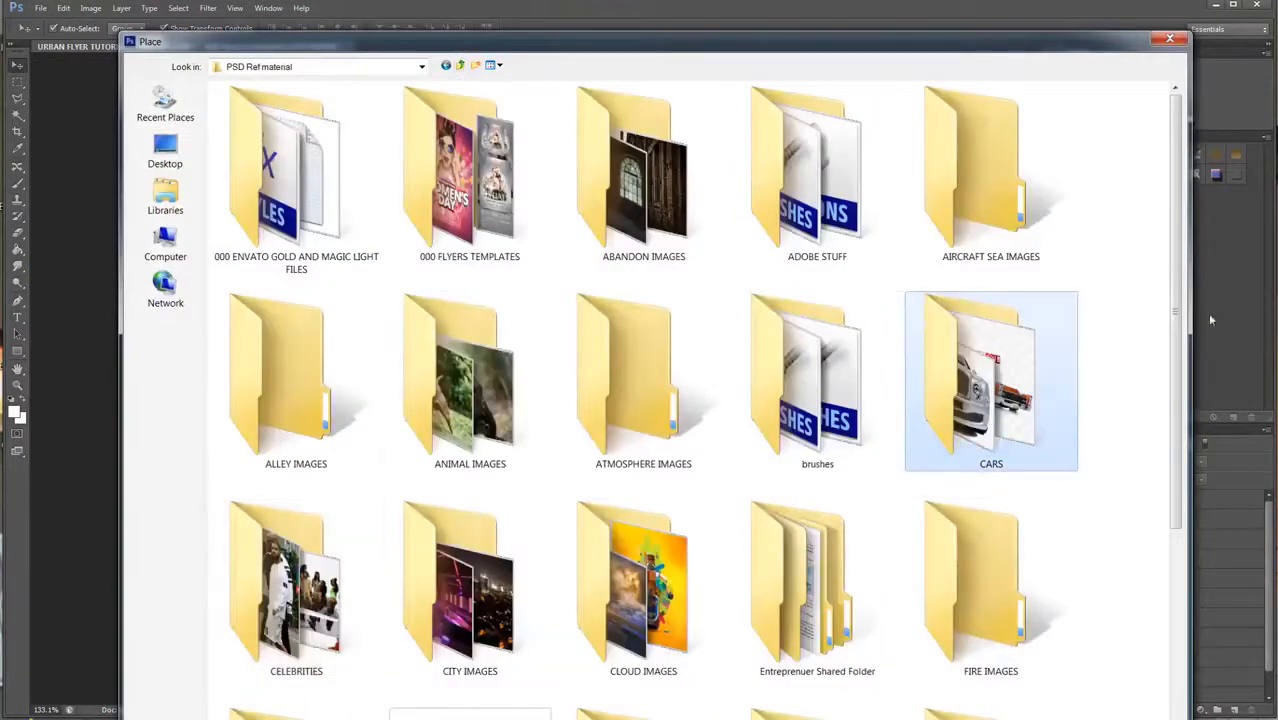
pyautogui.scroll(-1, 1177, 377)
pyautogui.moveTo(1177, 377); pyautogui.dragTo(1150, 714)
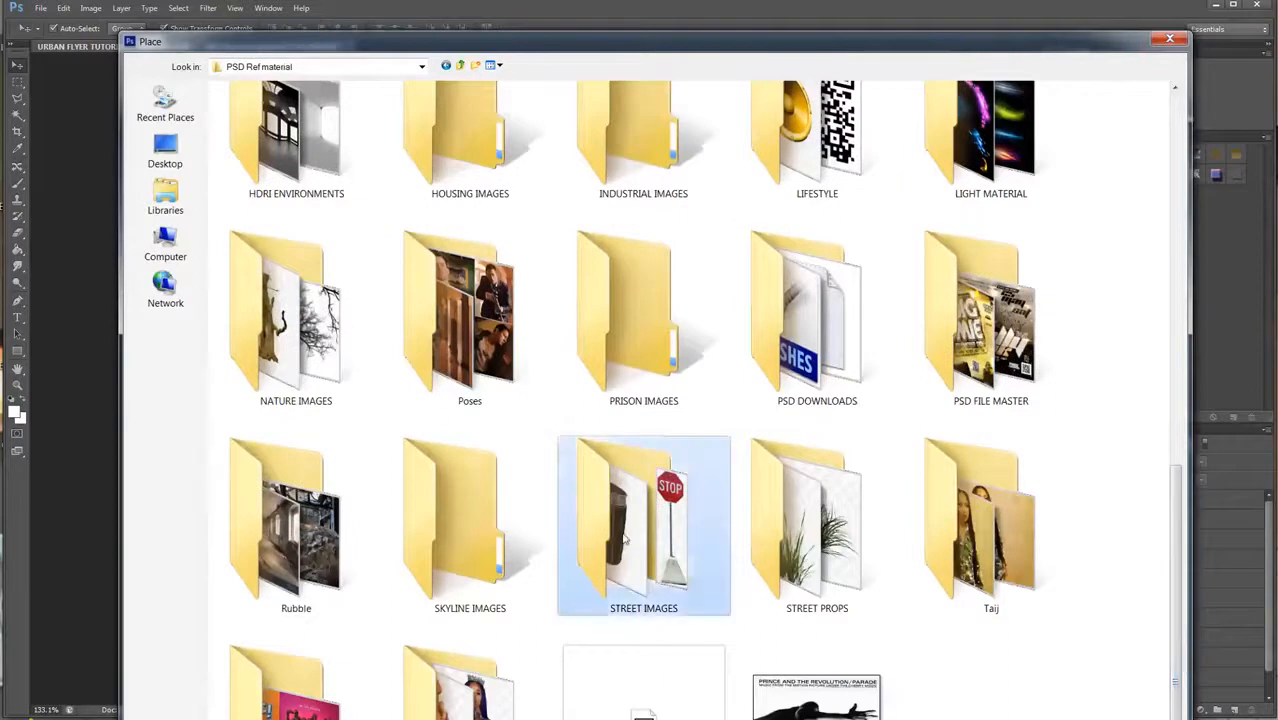
pyautogui.doubleClick(678, 606)
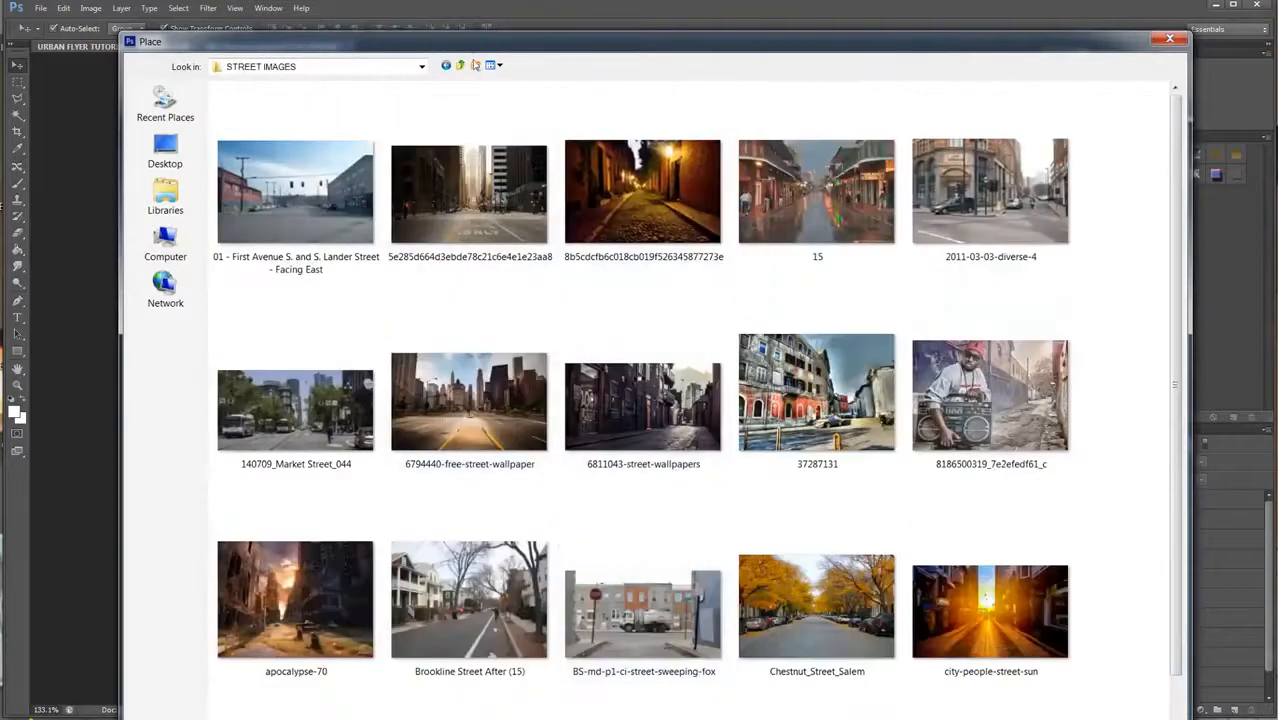
pyautogui.click(461, 67)
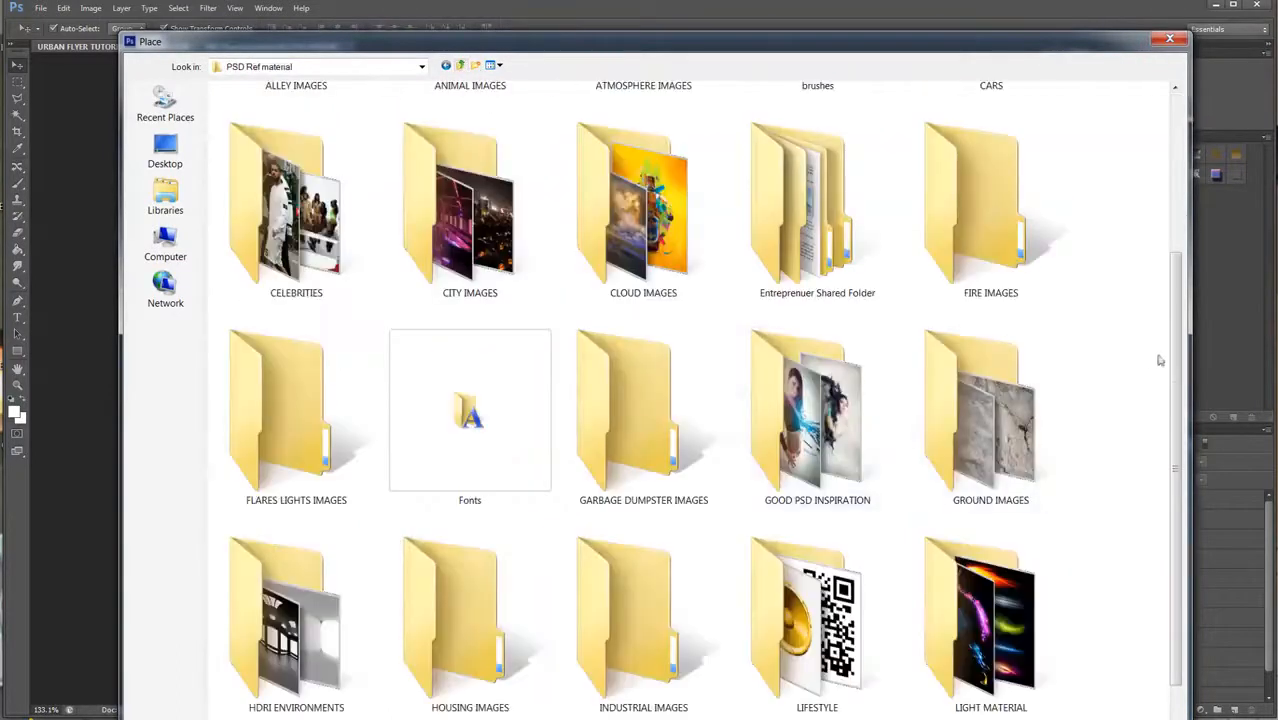
pyautogui.scroll(-3, 1172, 343)
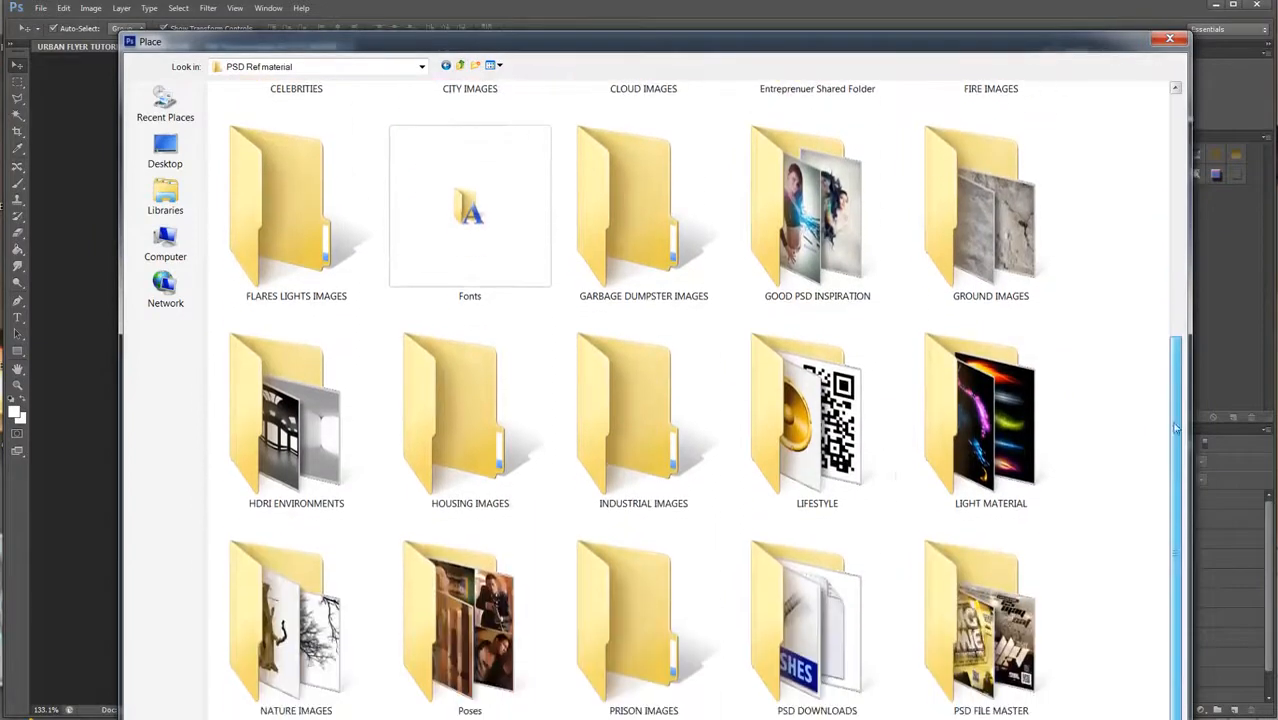
pyautogui.doubleClick(817, 420)
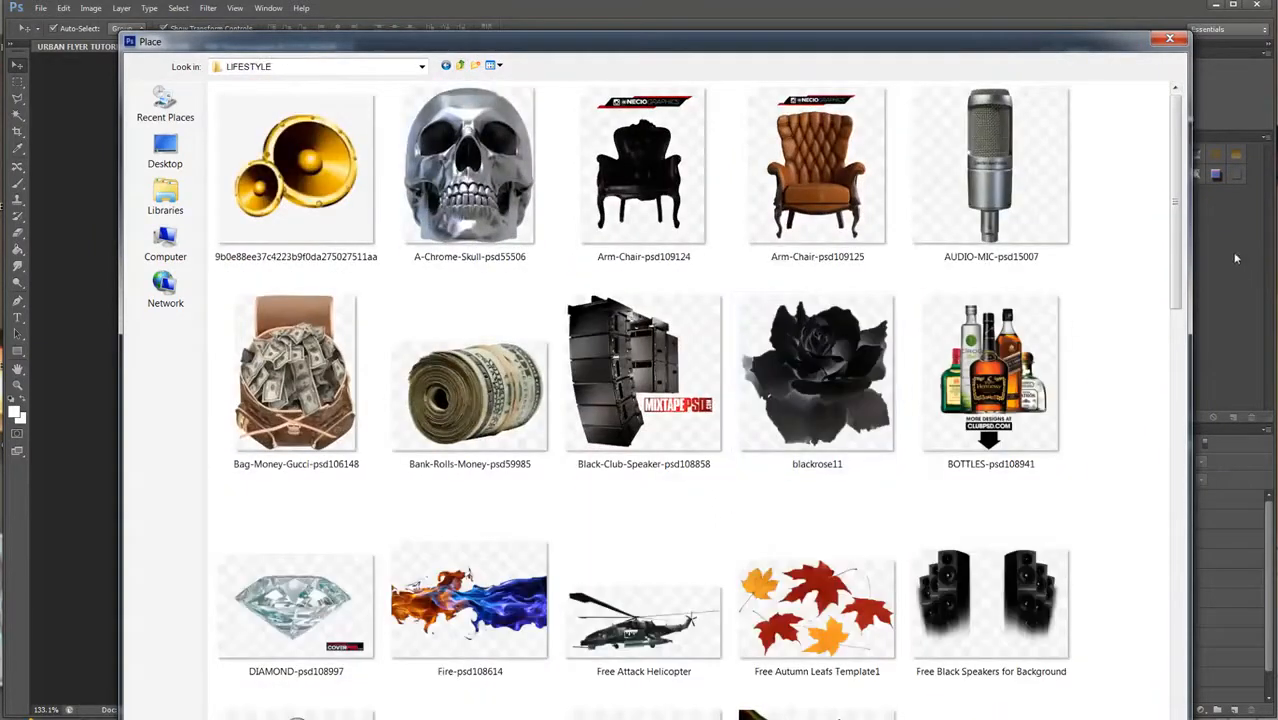
# Step: Place Ghettoblaster-cap-psd108985 onto the flyer as a new layer
pyautogui.moveTo(1197, 201); pyautogui.dragTo(1190, 455)
pyautogui.scroll(-3, 1172, 509)
pyautogui.scroll(-8, 1172, 509)
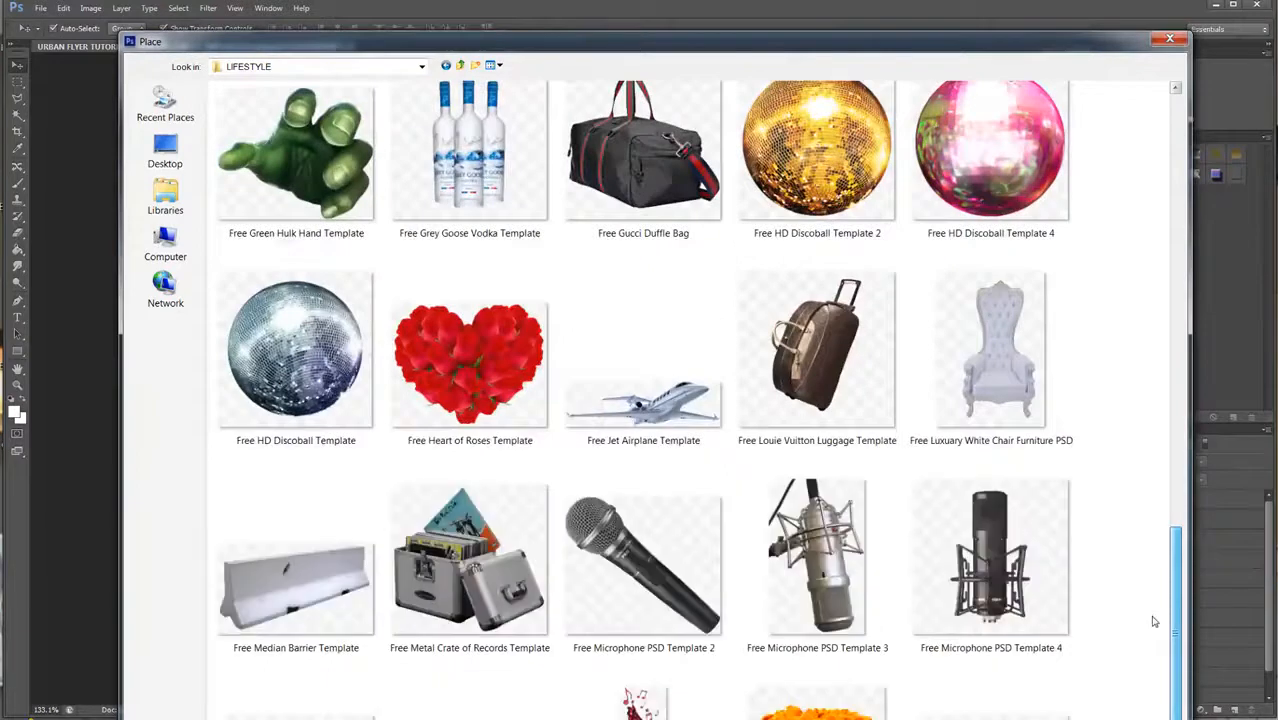
pyautogui.scroll(-9, 1152, 624)
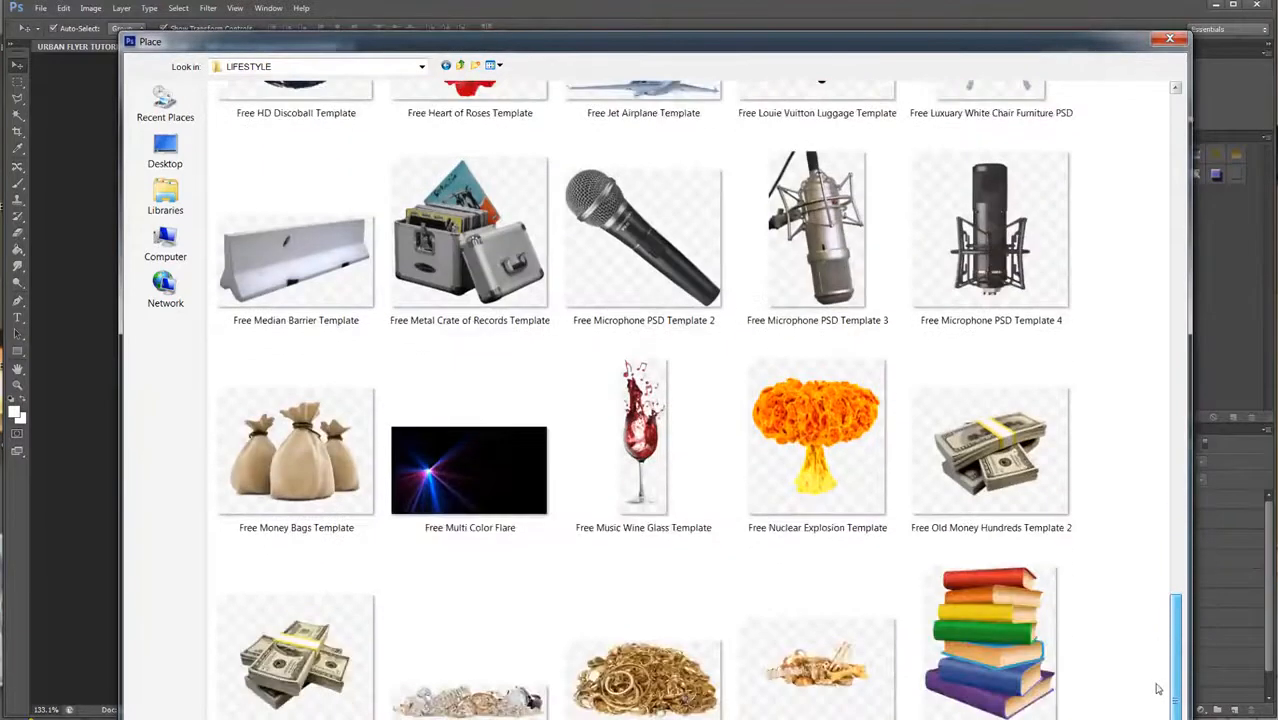
pyautogui.scroll(-10, 1152, 624)
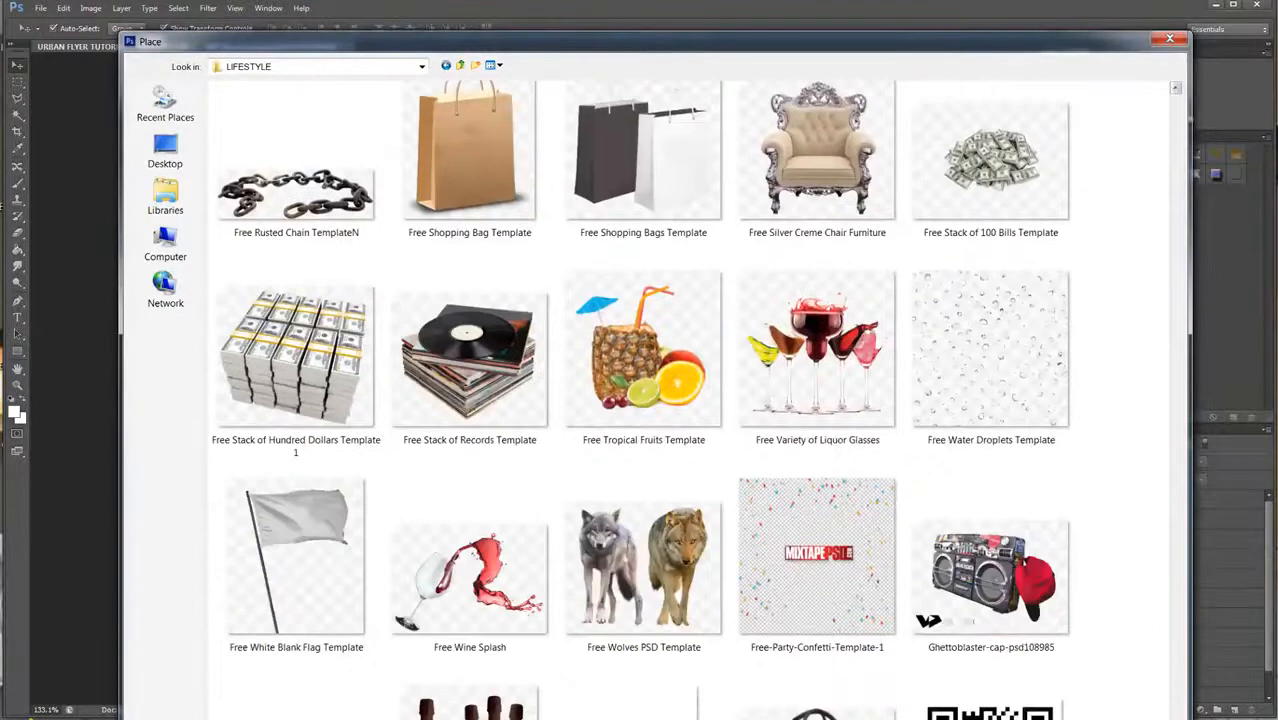
pyautogui.scroll(-2, 690, 400)
pyautogui.scroll(-2, 690, 400)
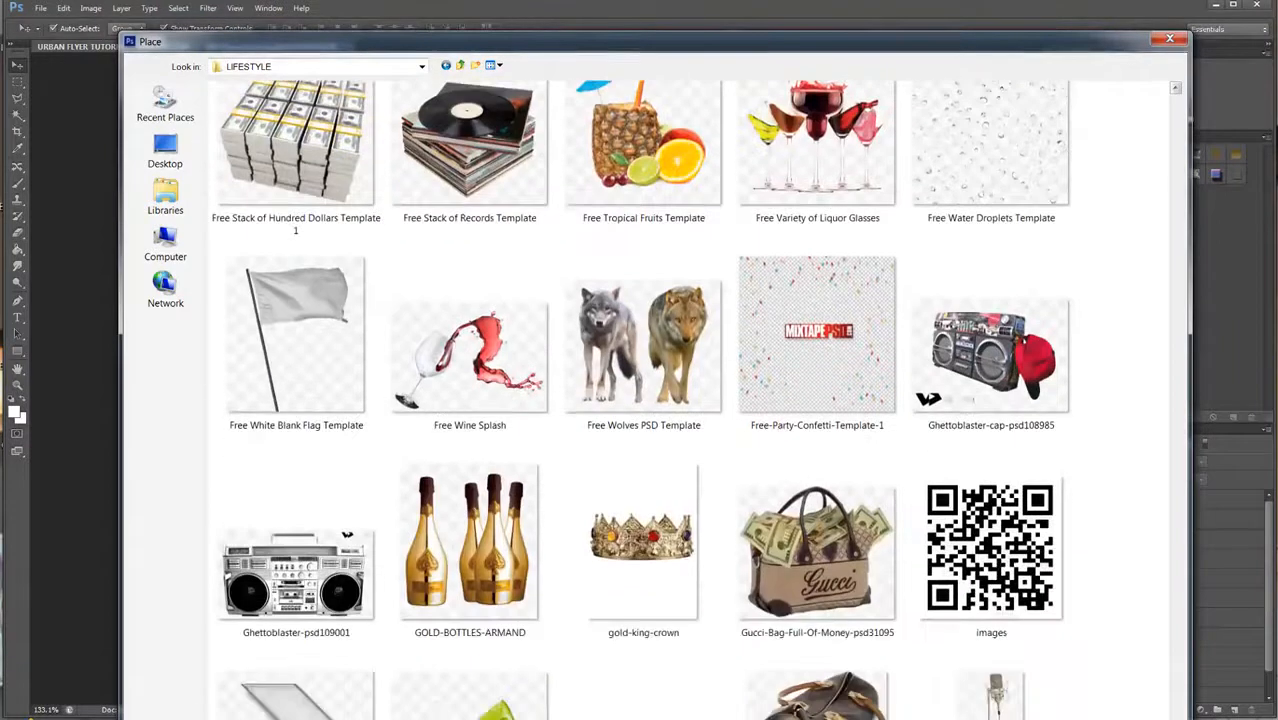
pyautogui.scroll(-2, 988, 248)
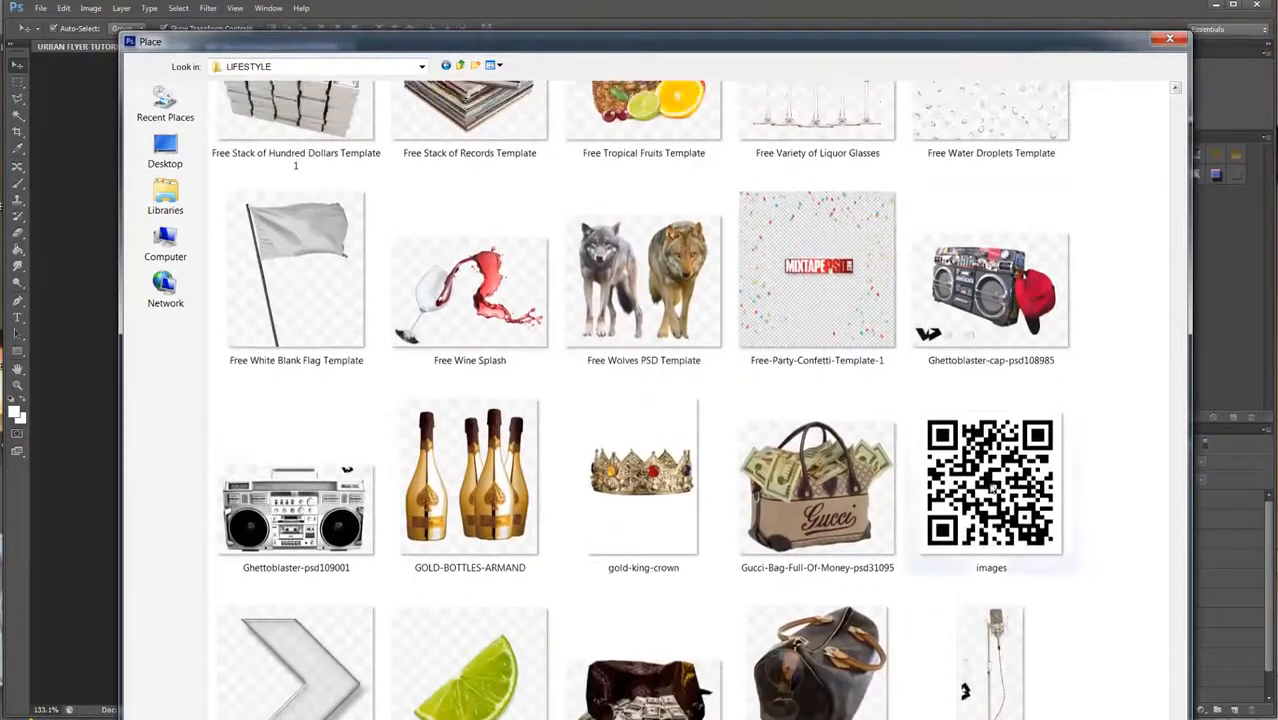
pyautogui.click(988, 250)
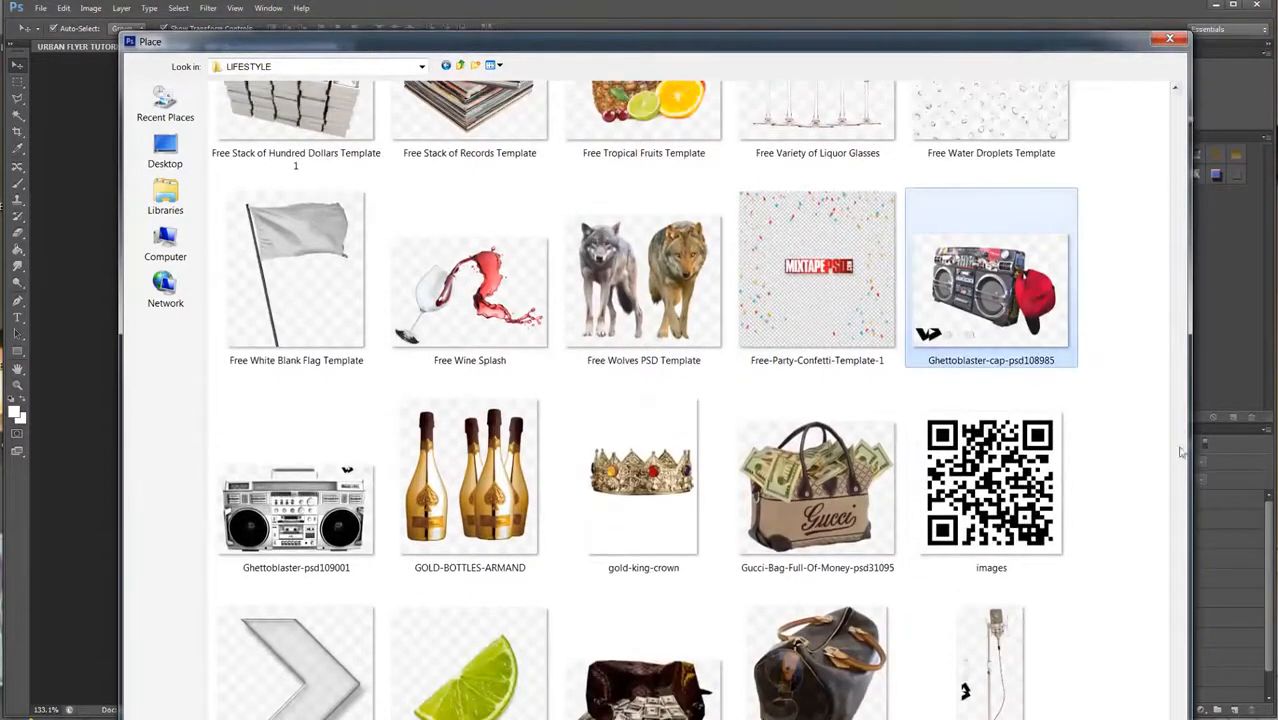
pyautogui.scroll(-3, 1069, 681)
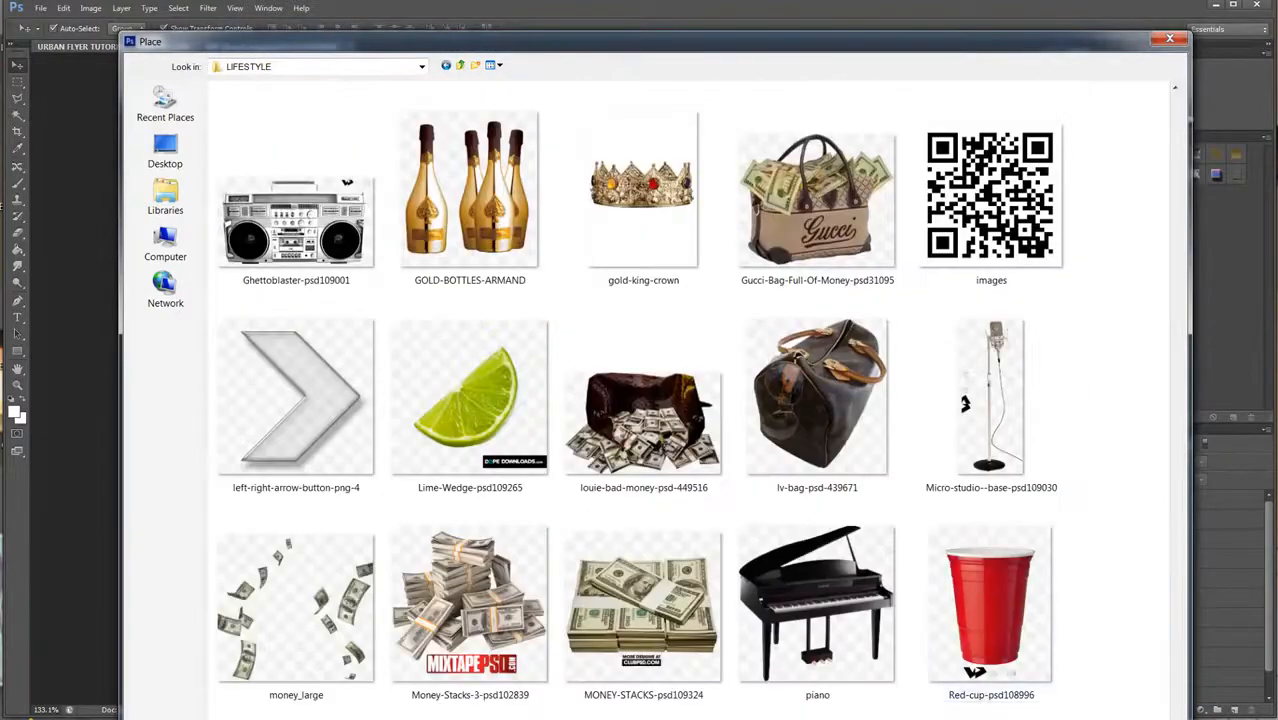
pyautogui.press('Return')
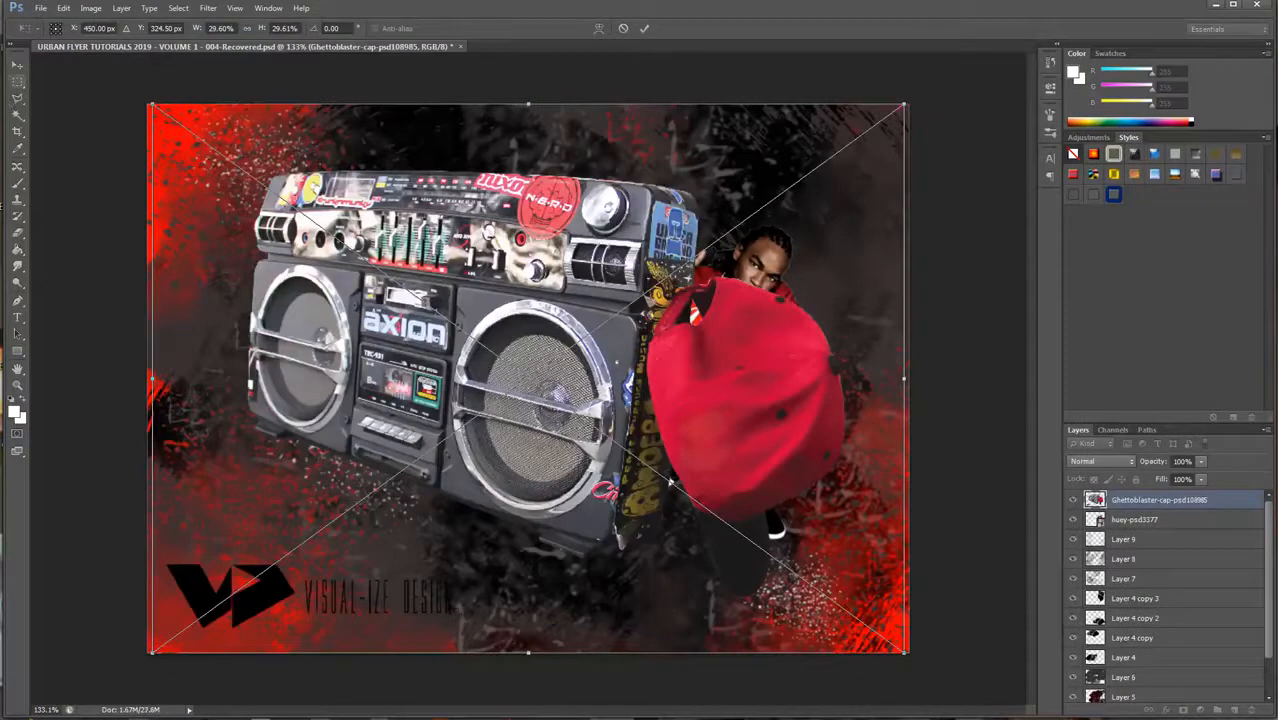
# Step: Commit the boombox placement and rasterize the boombox layer
pyautogui.click(16, 66)
pyautogui.click(488, 319)
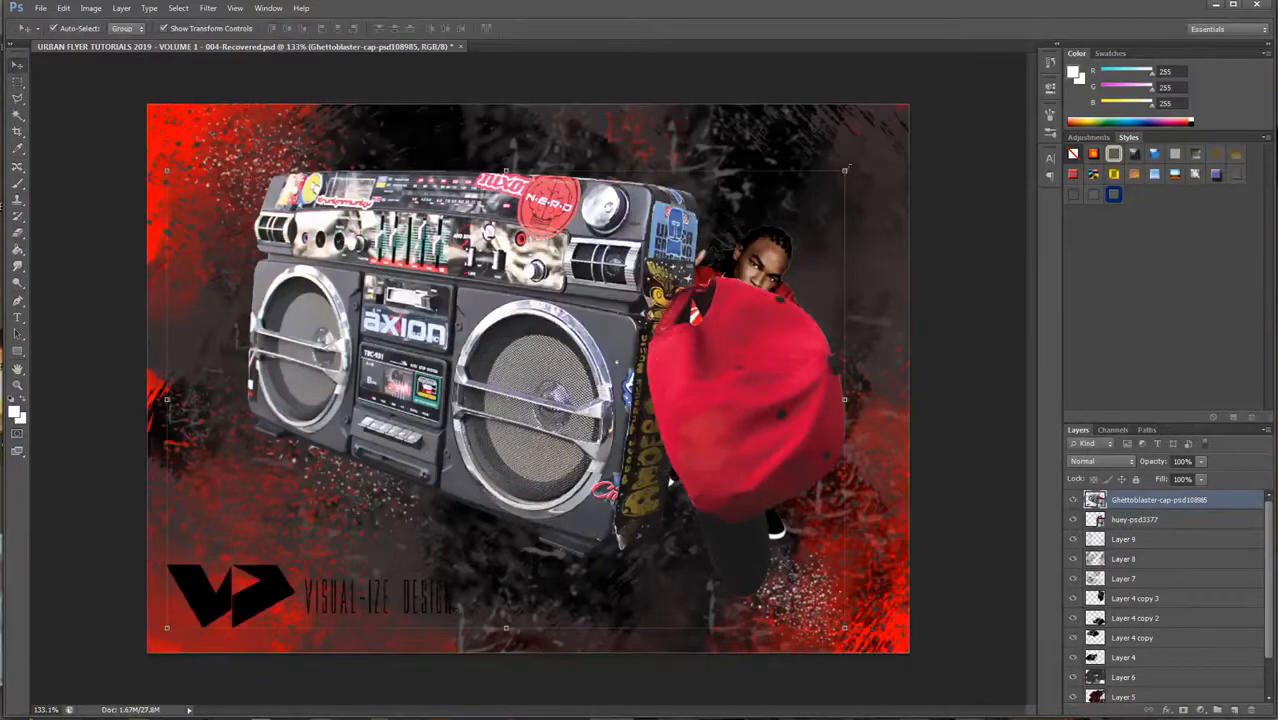
pyautogui.click(90, 8)
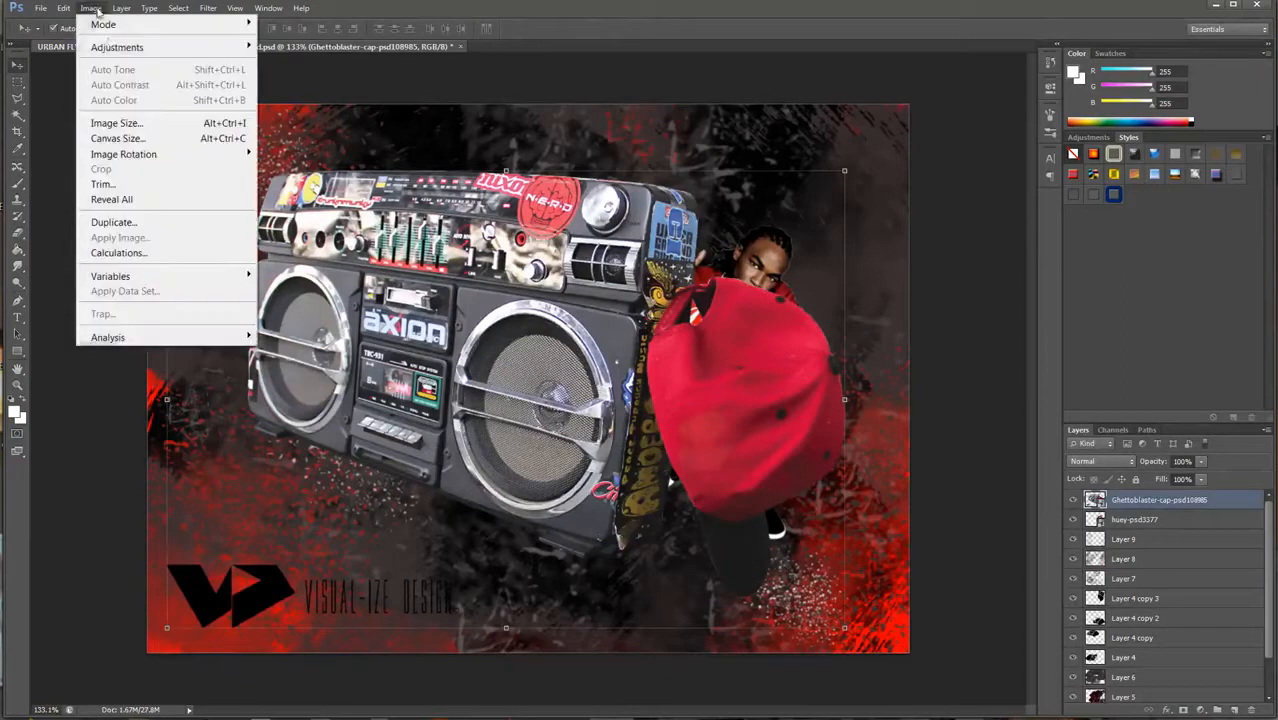
pyautogui.moveTo(108, 46)
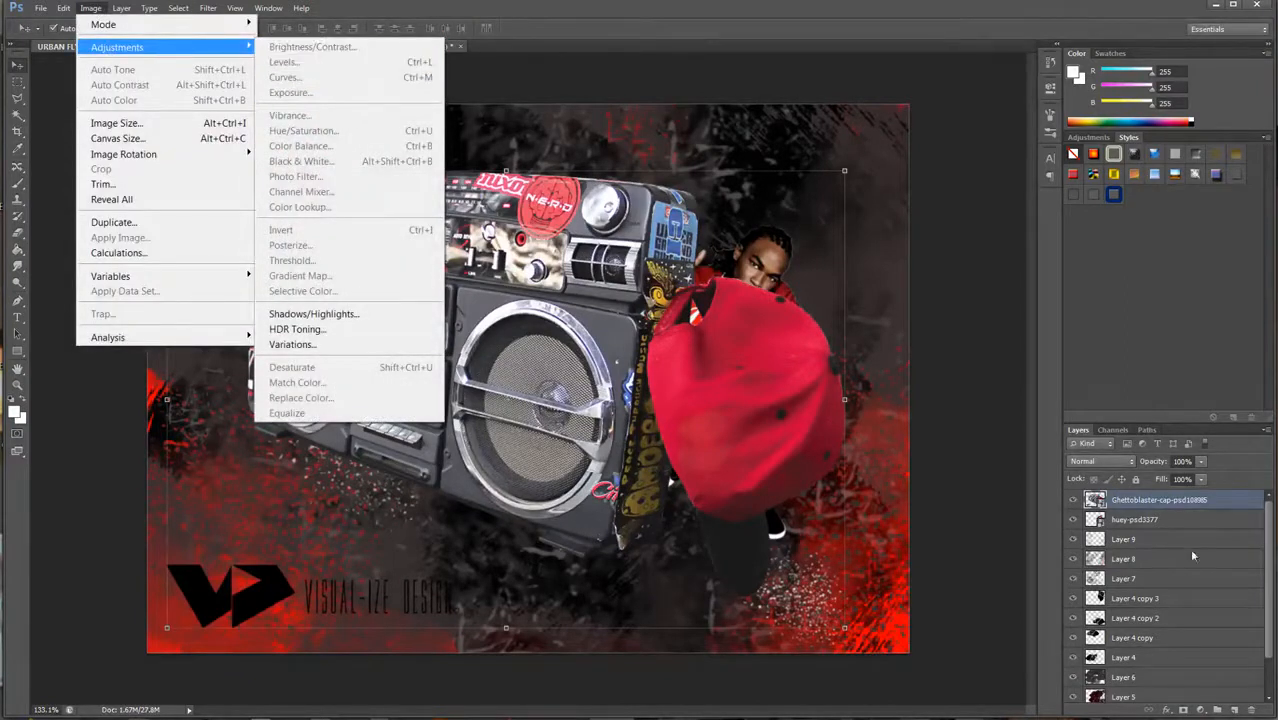
pyautogui.click(1193, 503)
pyautogui.rightClick(1193, 503)
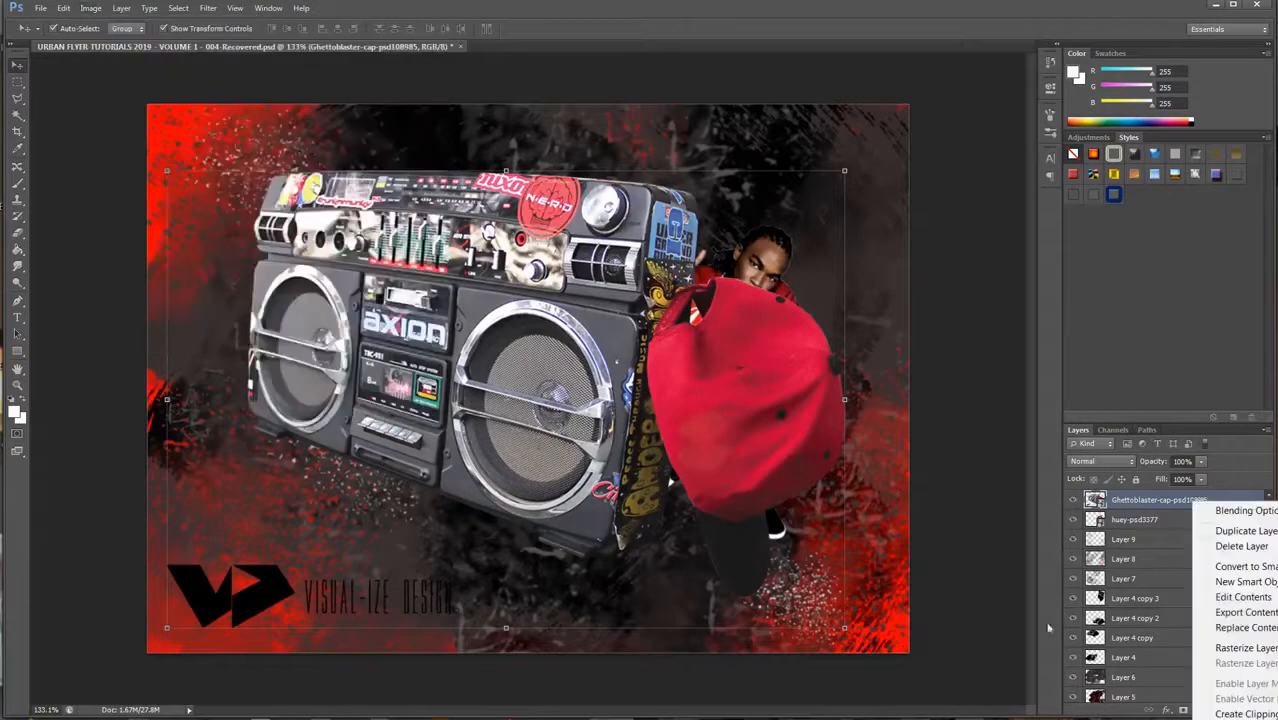
pyautogui.click(1243, 650)
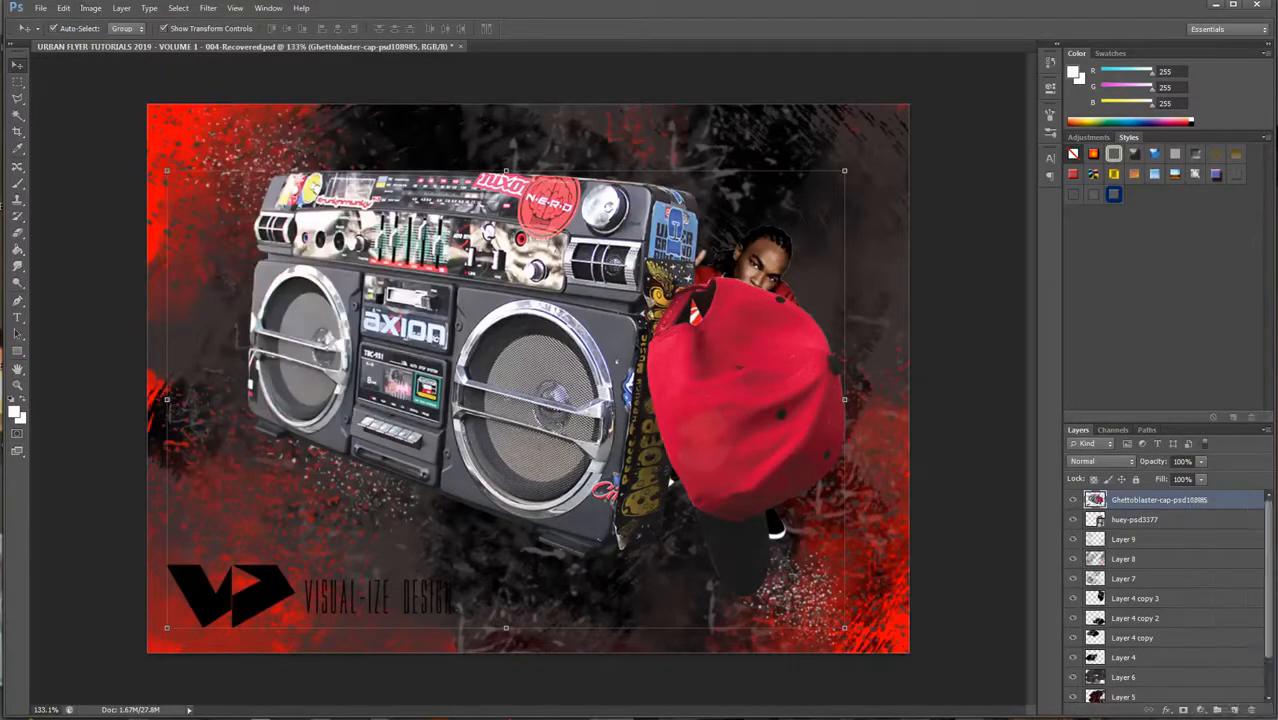
# Step: Apply Levels 51 / 0.86 / 240 to the boombox layer
pyautogui.click(90, 8)
pyautogui.moveTo(160, 47)
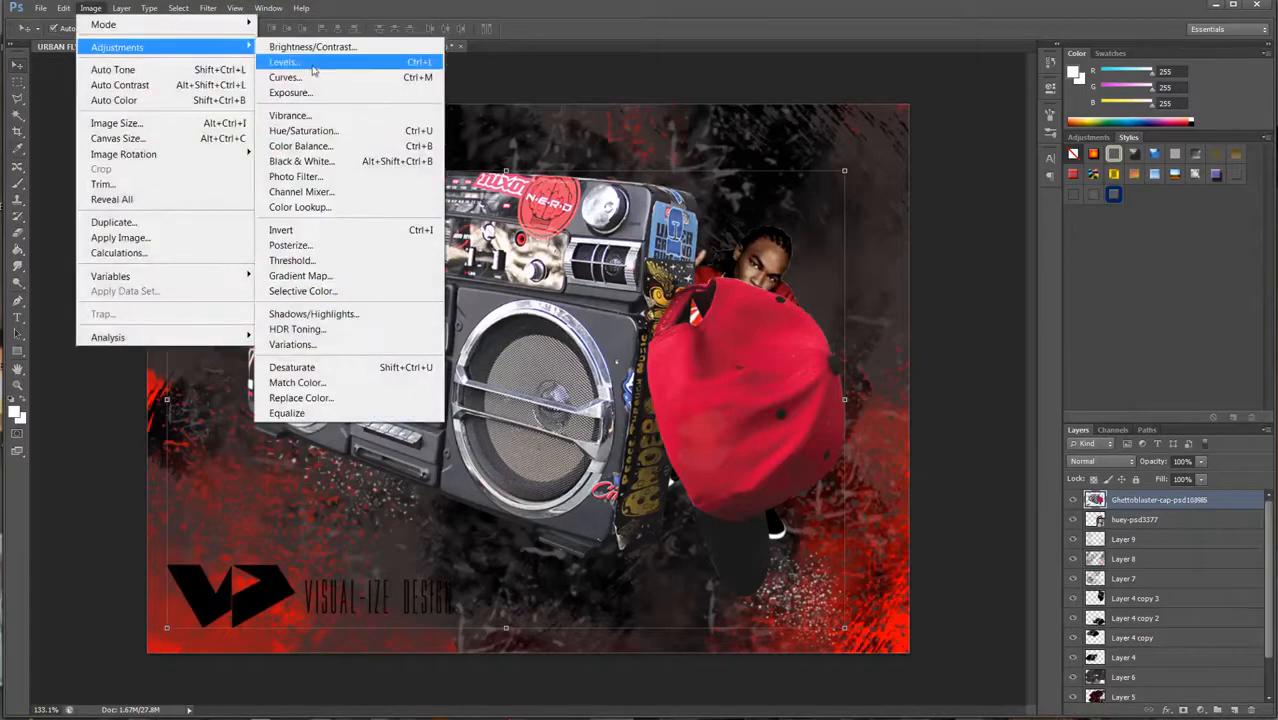
pyautogui.click(300, 63)
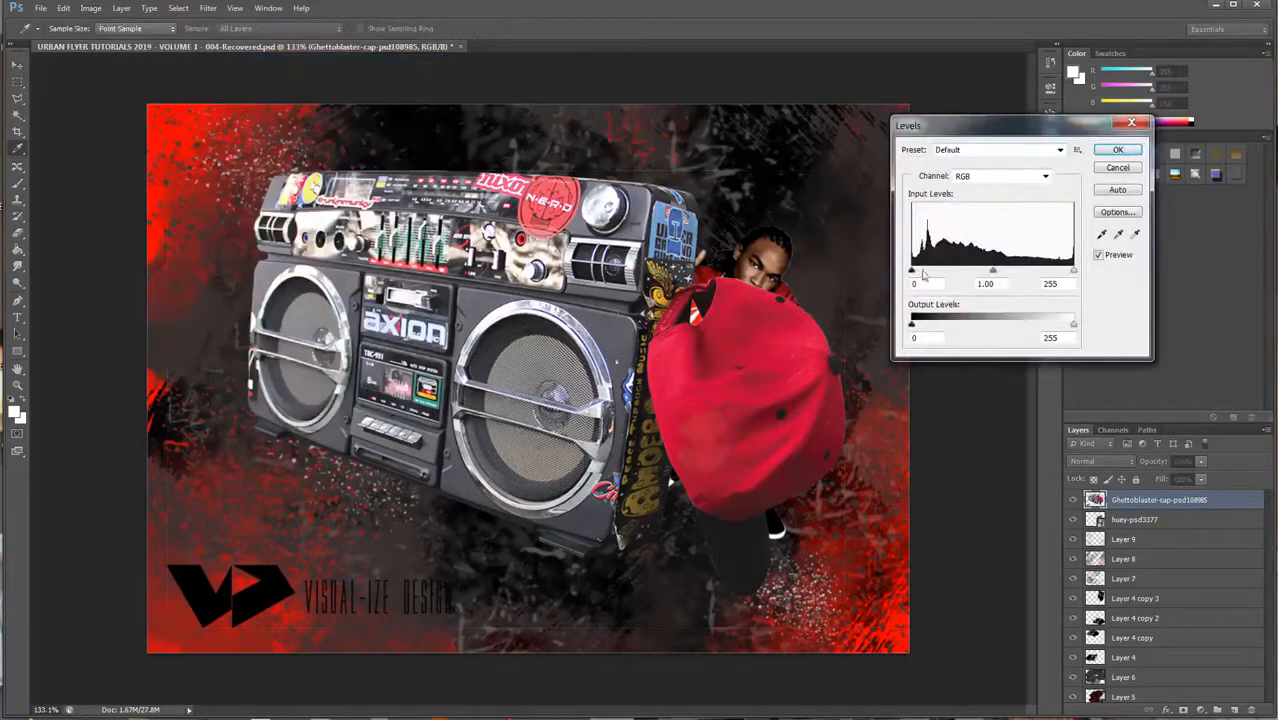
pyautogui.moveTo(912, 273); pyautogui.dragTo(945, 277)
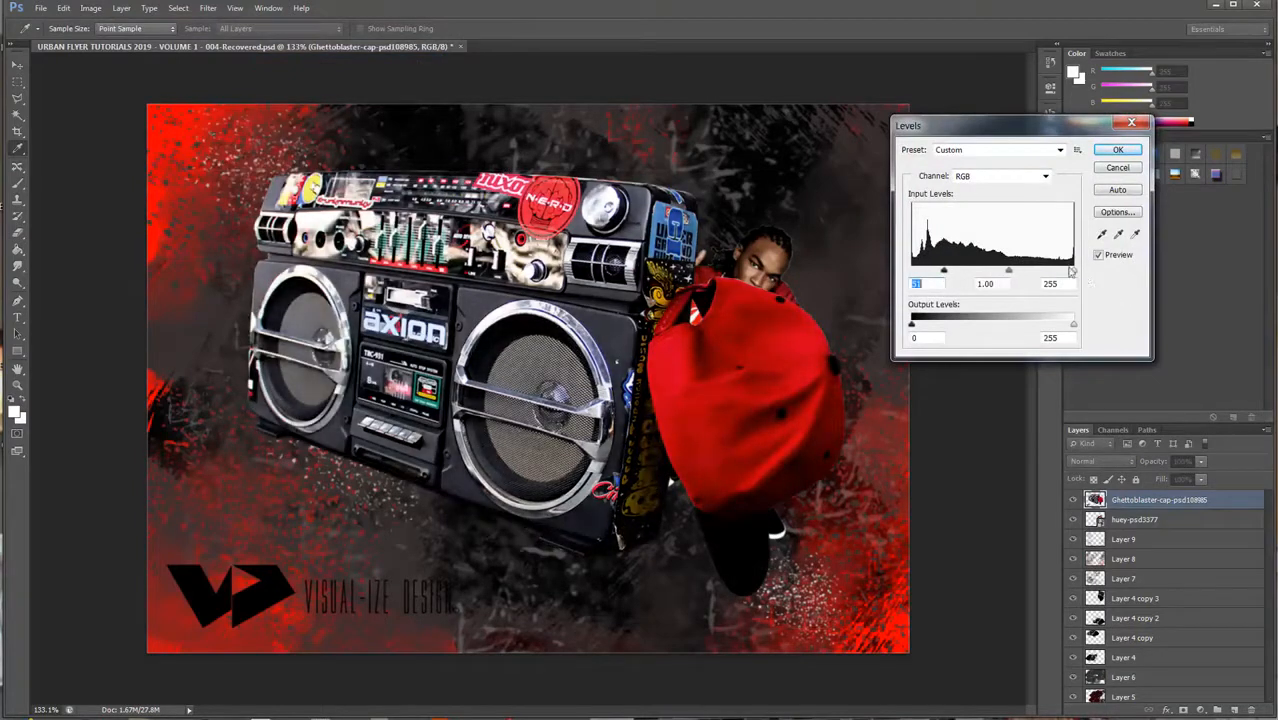
pyautogui.moveTo(1074, 272); pyautogui.dragTo(1010, 272)
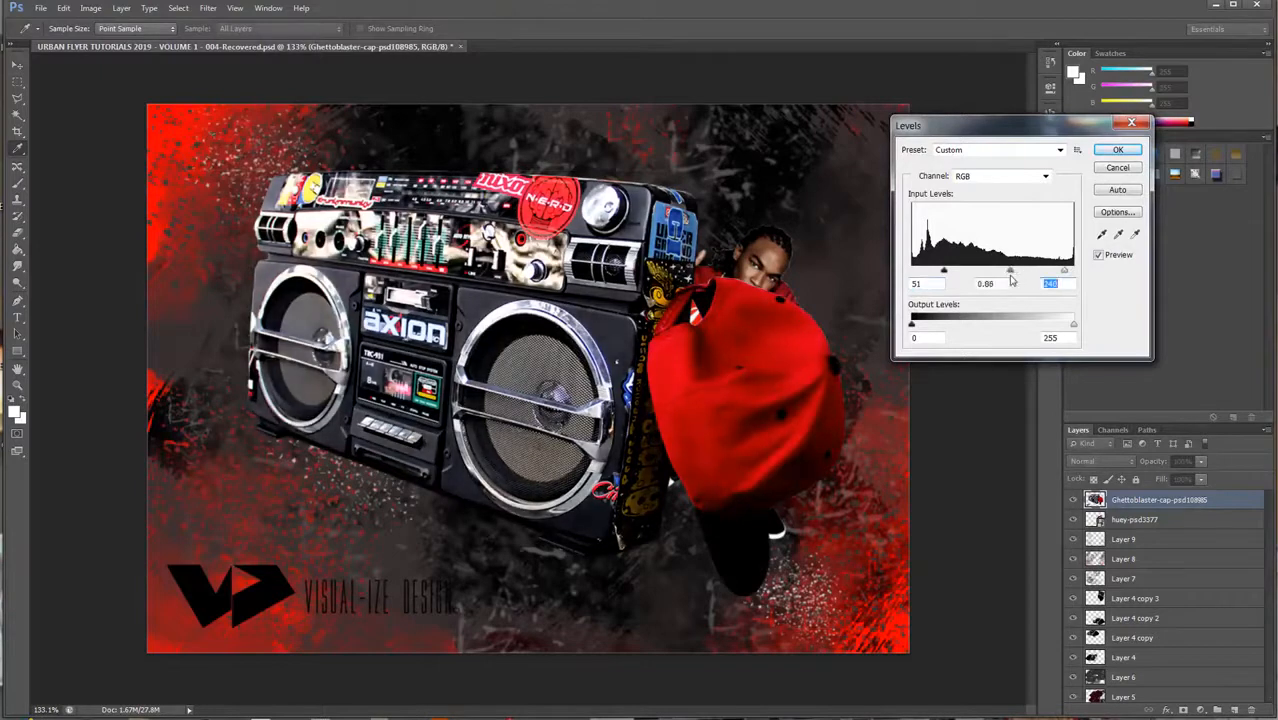
pyautogui.click(1115, 151)
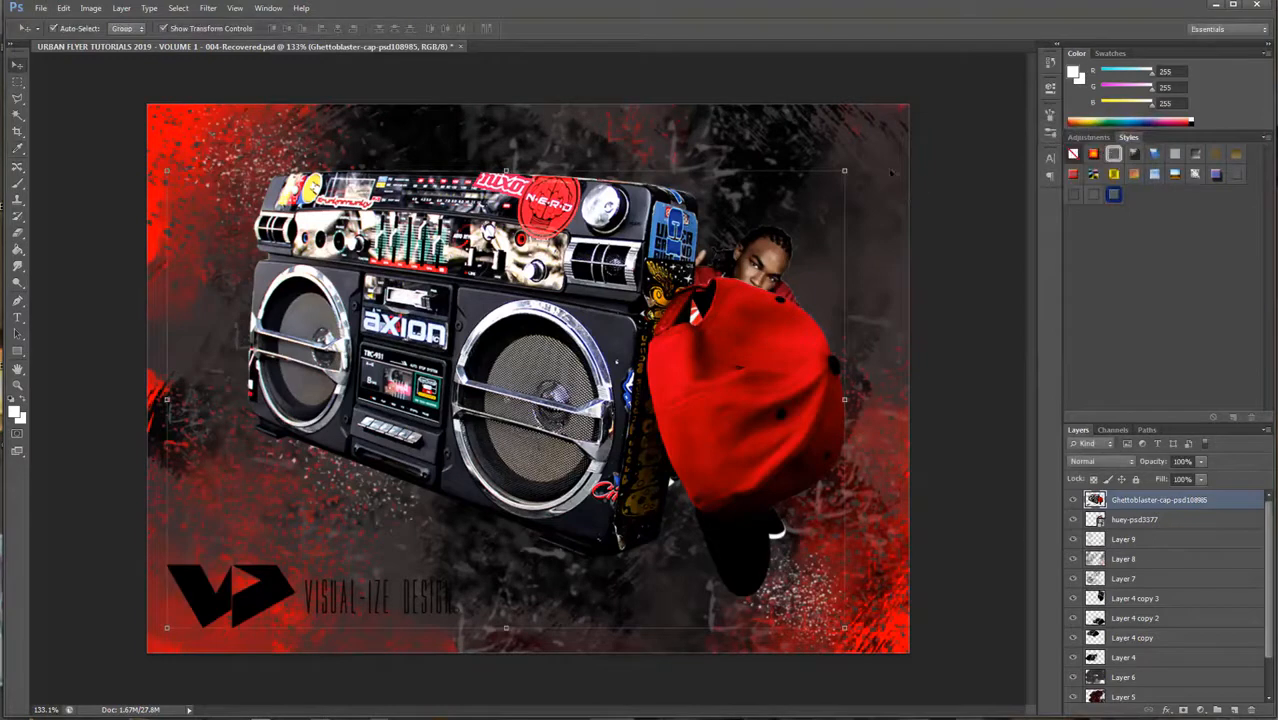
# Step: Shrink the boombox to about 88% and move it down about 30 px
pyautogui.hotkey('ctrl', 't')
pyautogui.moveTo(845, 171); pyautogui.dragTo(761, 228)
pyautogui.moveTo(580, 310); pyautogui.dragTo(624, 259)
pyautogui.press('Return')
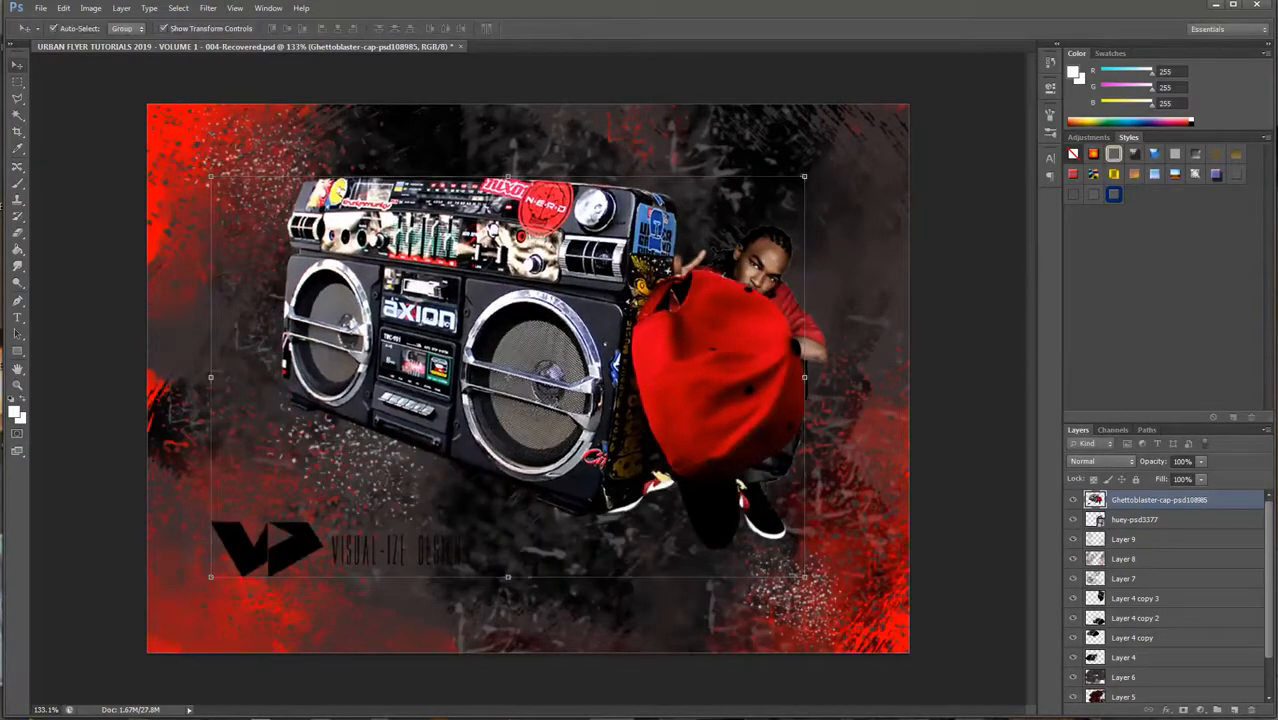
# Step: Erase the VISUAL-IZE DESIGN logo at lower left and clear the selection
pyautogui.click(17, 82)
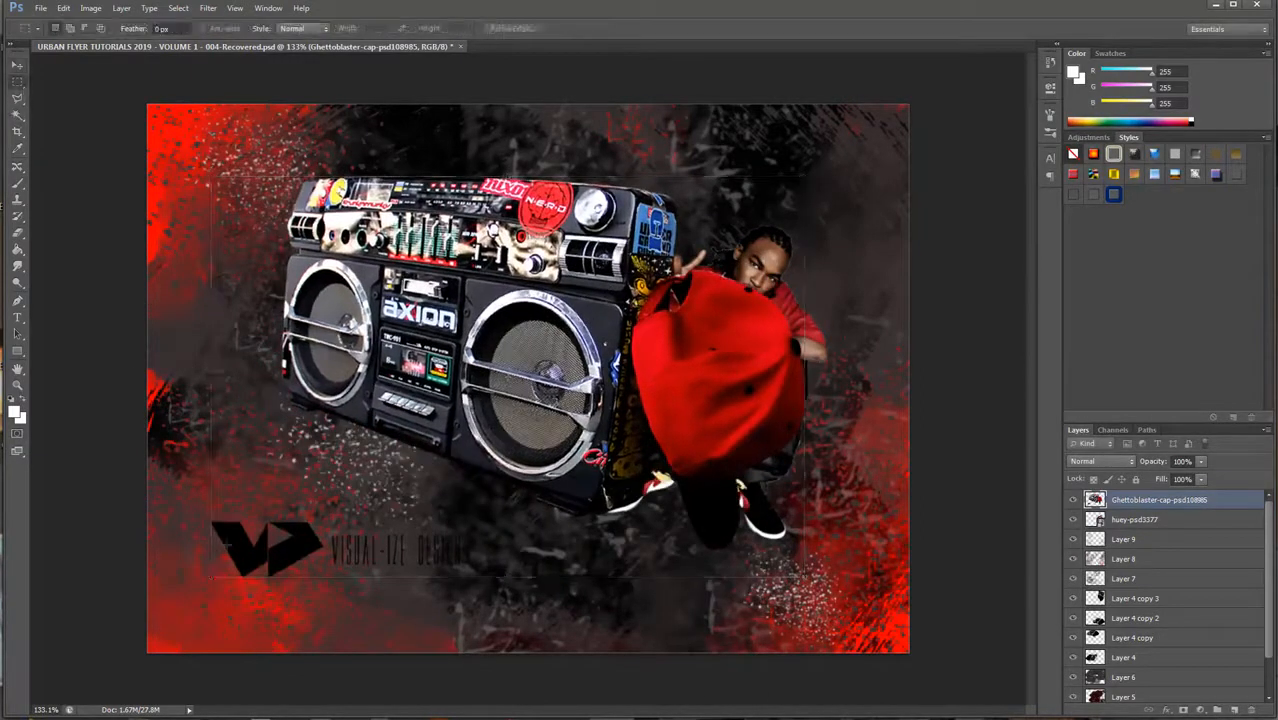
pyautogui.moveTo(190, 502)
pyautogui.mouseDown()
pyautogui.moveTo(460, 540)
pyautogui.moveTo(525, 595)
pyautogui.moveTo(510, 625)
pyautogui.mouseUp()
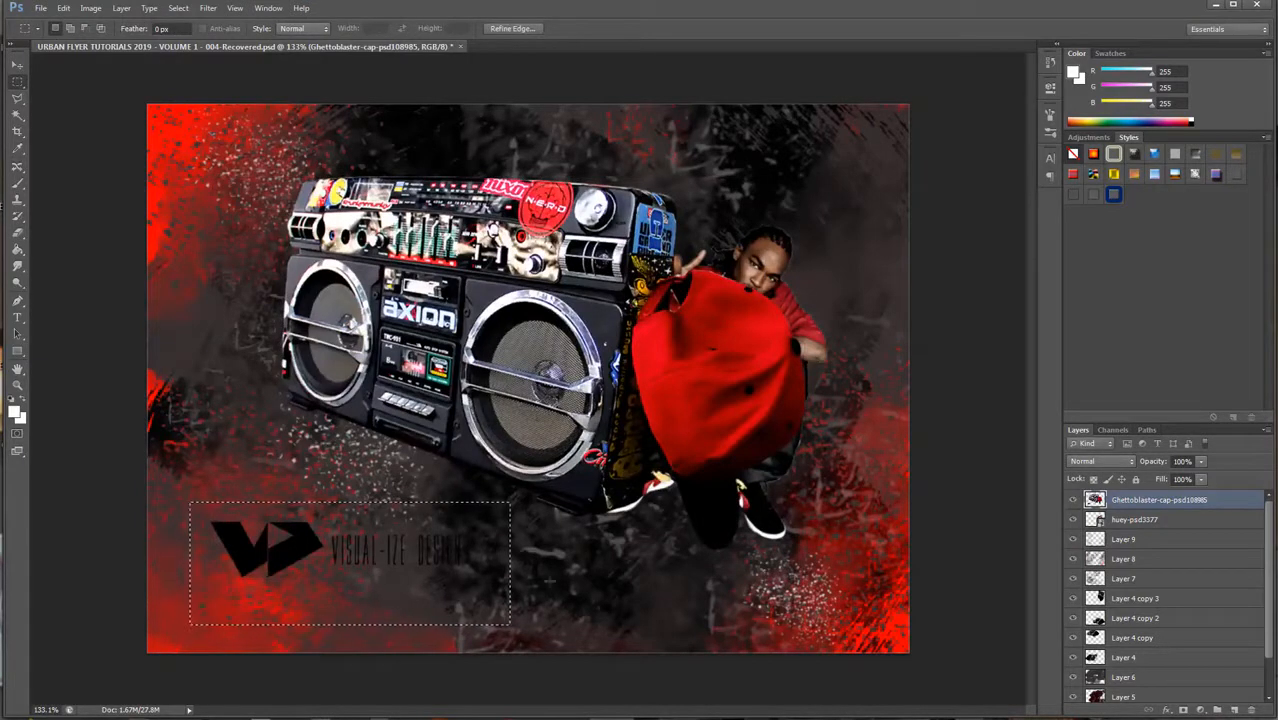
pyautogui.press('Delete')
pyautogui.hotkey('ctrl', 'd')
pyautogui.click(183, 7)
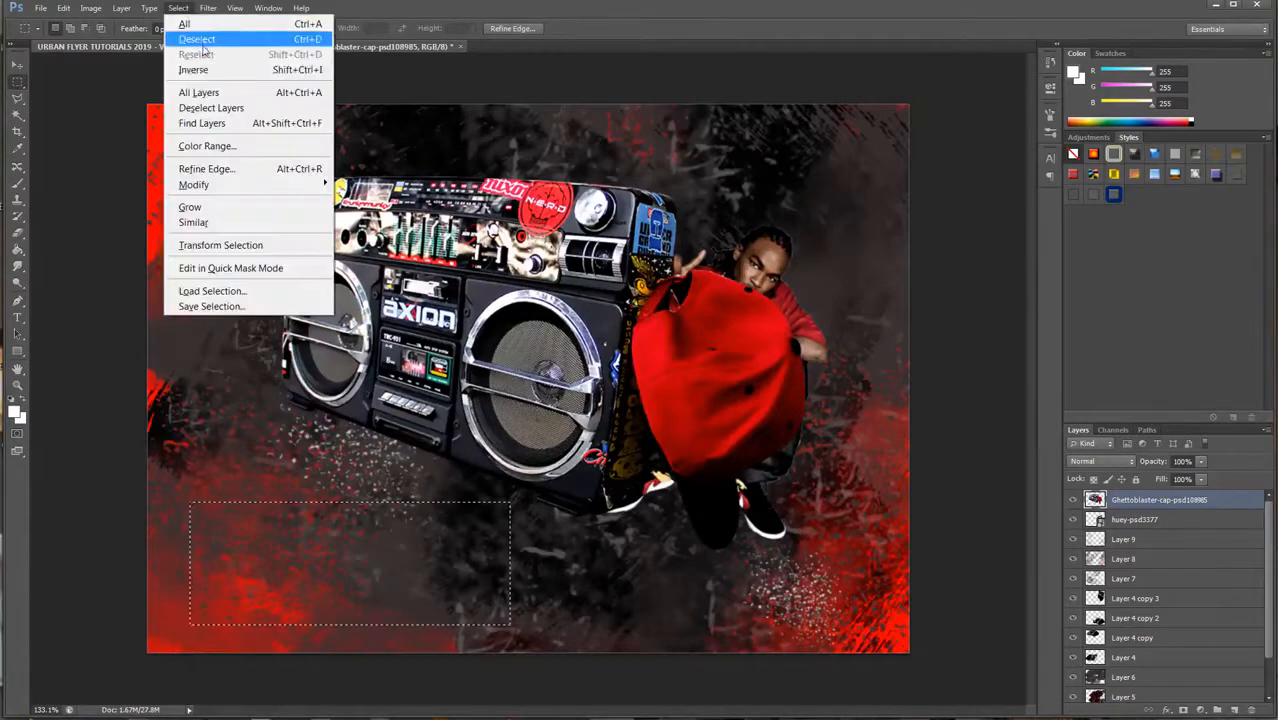
pyautogui.click(198, 38)
pyautogui.press('v')
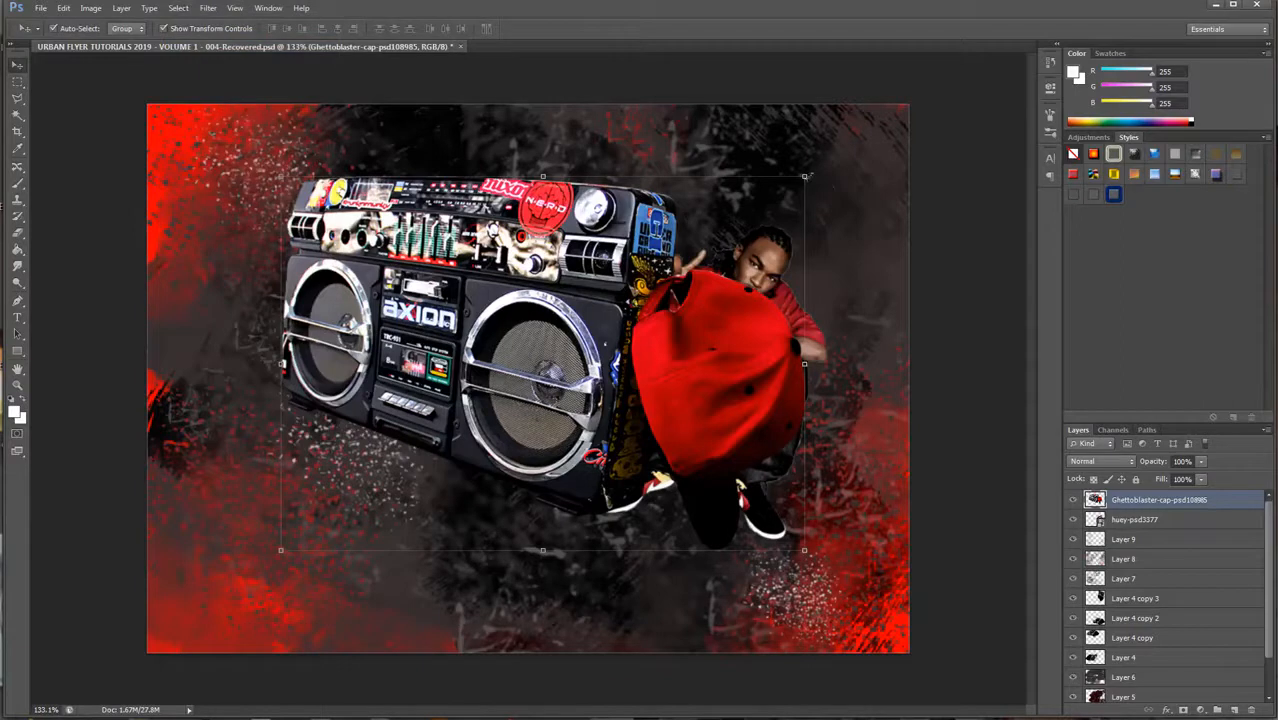
# Step: Move the boombox down-left and tilt it to about -26°
pyautogui.moveTo(540, 364); pyautogui.dragTo(476, 477)
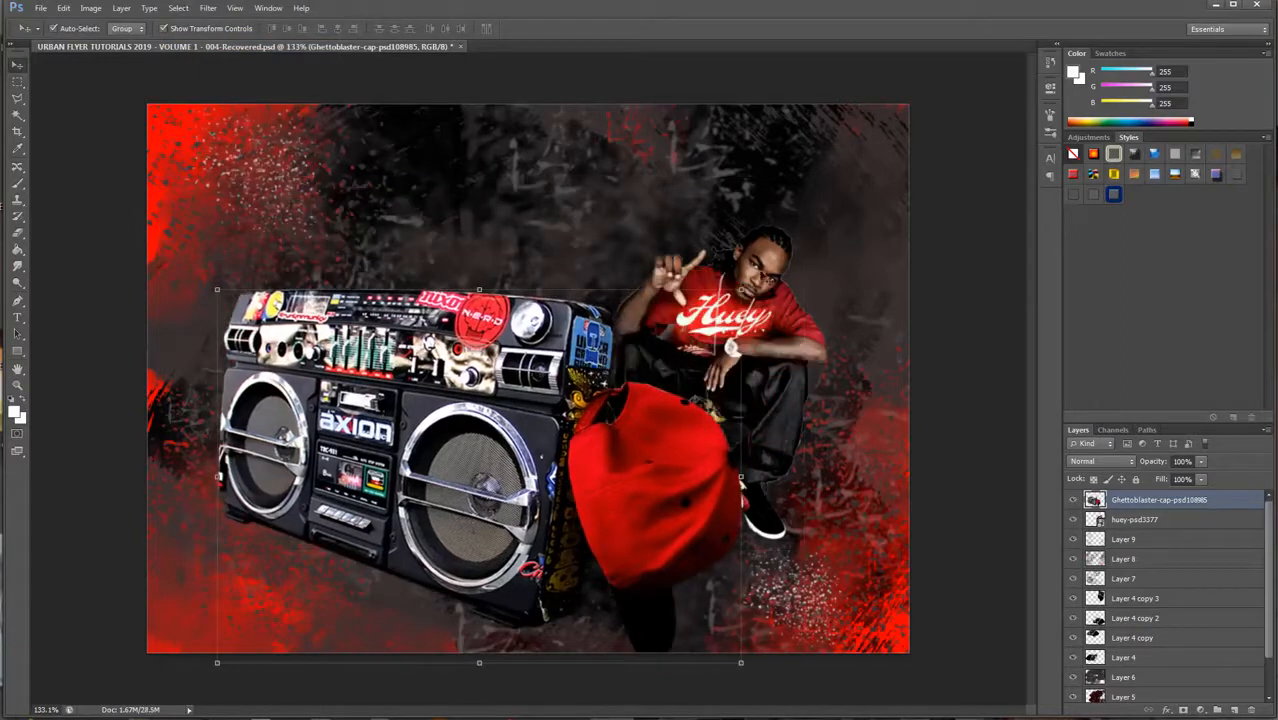
pyautogui.hotkey('ctrl', 't')
pyautogui.moveTo(796, 242); pyautogui.dragTo(615, 52)
pyautogui.moveTo(465, 350); pyautogui.dragTo(505, 391)
pyautogui.moveTo(912, 540); pyautogui.dragTo(898, 612)
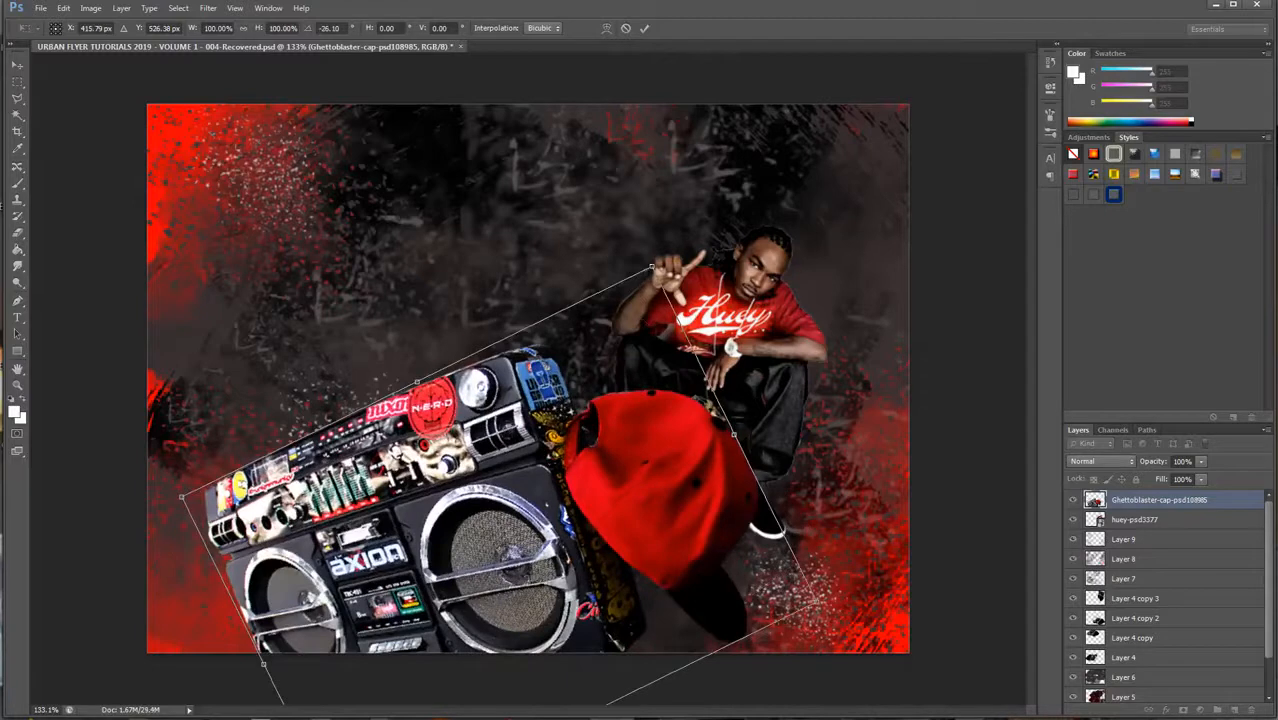
# Step: Scale the boombox to about 75% at -21° in the corner, then shift the rapper 45 px right
pyautogui.moveTo(651, 268); pyautogui.dragTo(594, 374)
pyautogui.moveTo(422, 560); pyautogui.dragTo(375, 505)
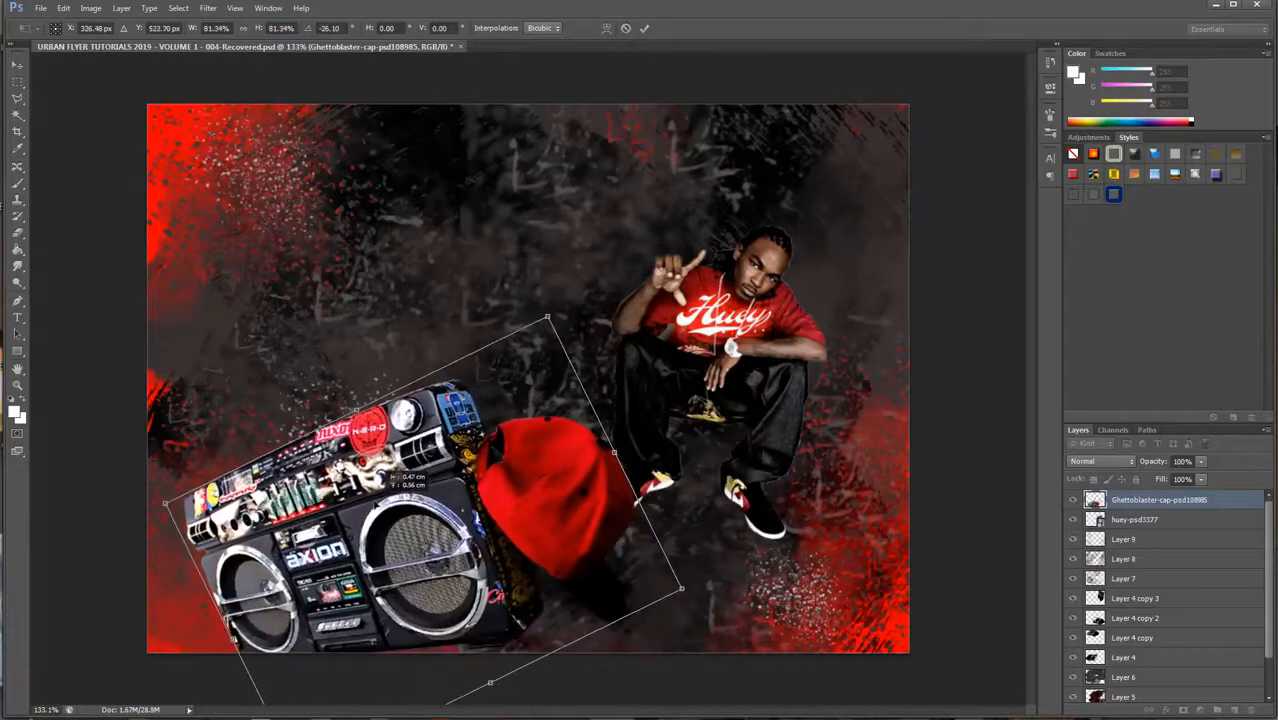
pyautogui.moveTo(805, 572)
pyautogui.mouseDown()
pyautogui.moveTo(800, 603)
pyautogui.moveTo(805, 580)
pyautogui.mouseUp()
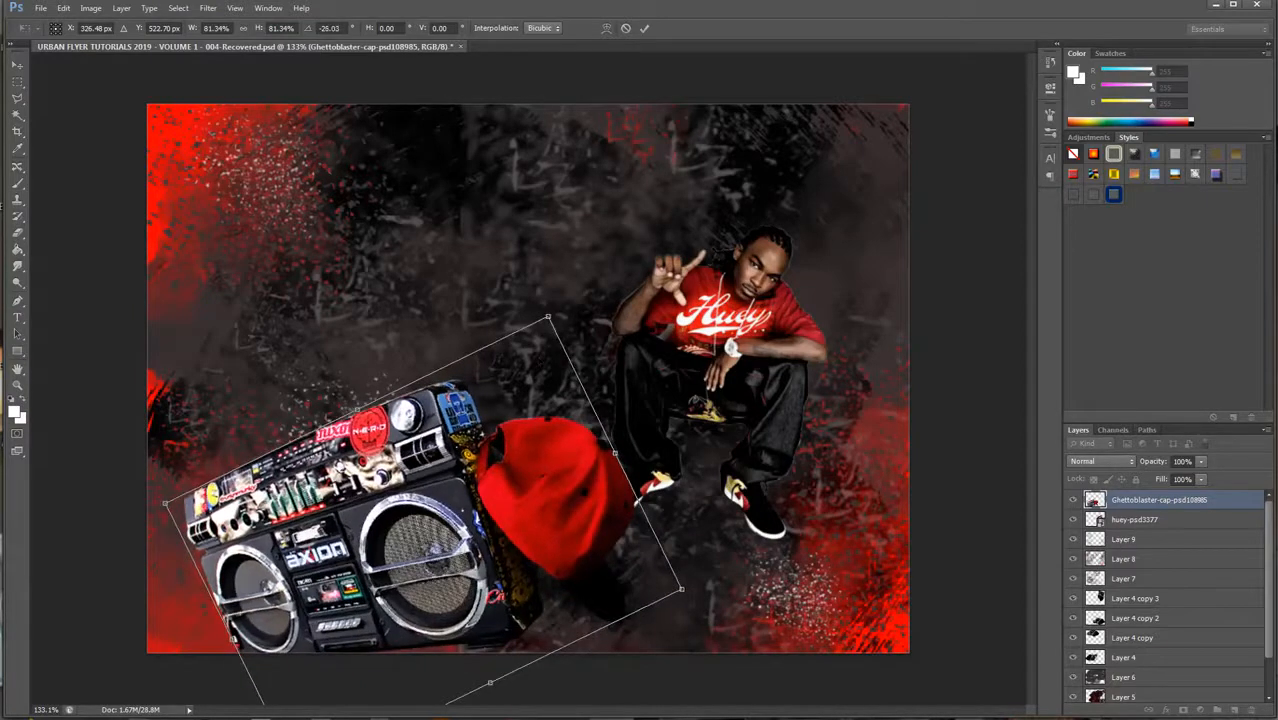
pyautogui.moveTo(548, 318); pyautogui.dragTo(528, 355)
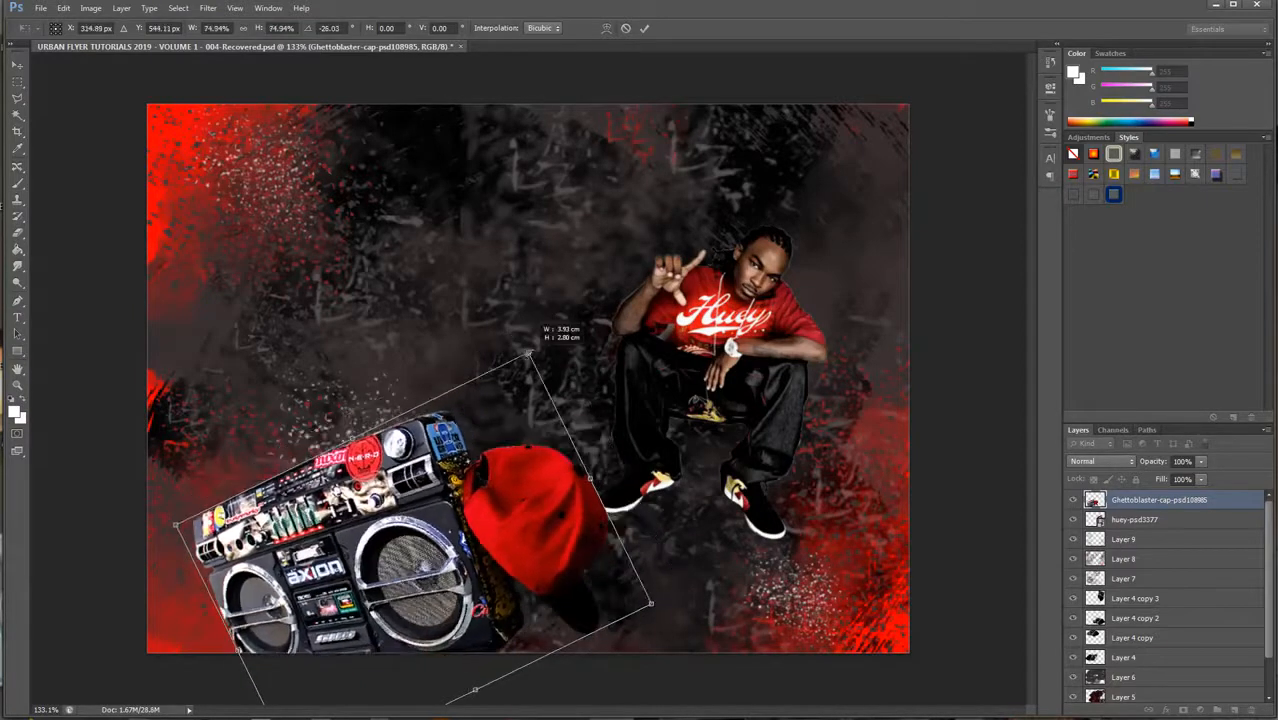
pyautogui.press('Return')
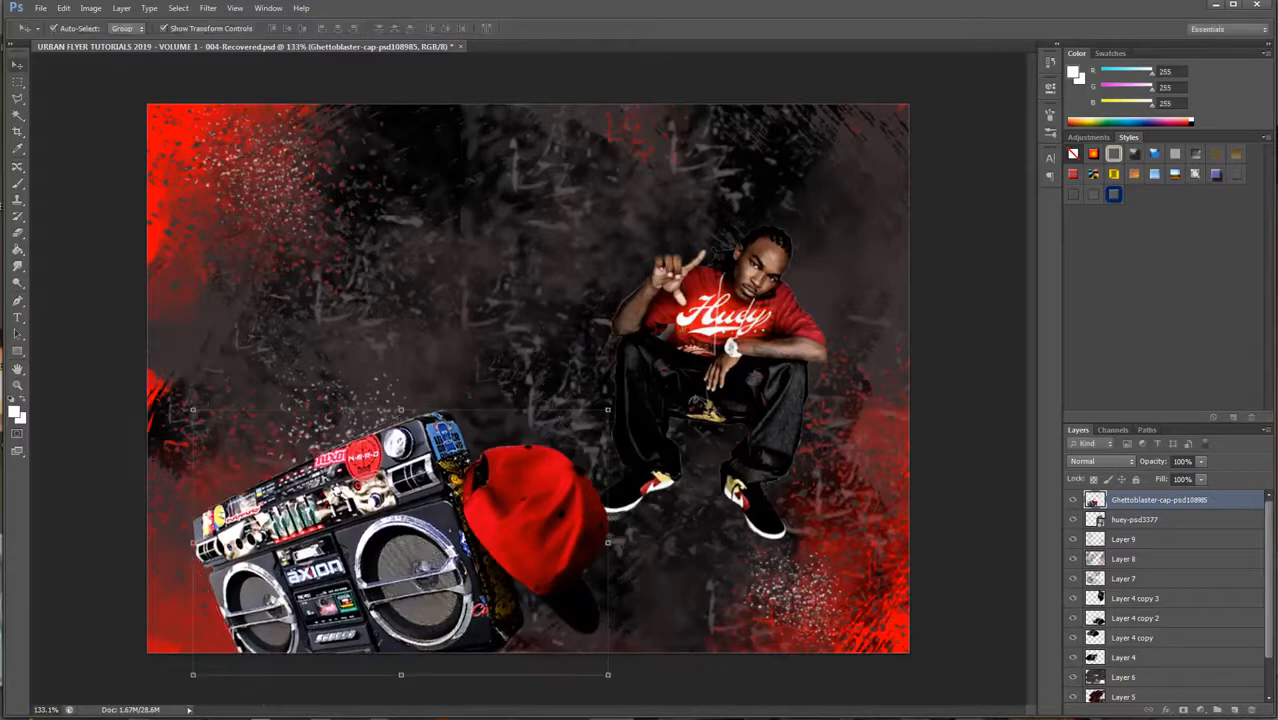
pyautogui.moveTo(462, 426)
pyautogui.mouseDown()
pyautogui.moveTo(446, 411)
pyautogui.moveTo(465, 434)
pyautogui.mouseUp()
pyautogui.moveTo(793, 298); pyautogui.dragTo(833, 250)
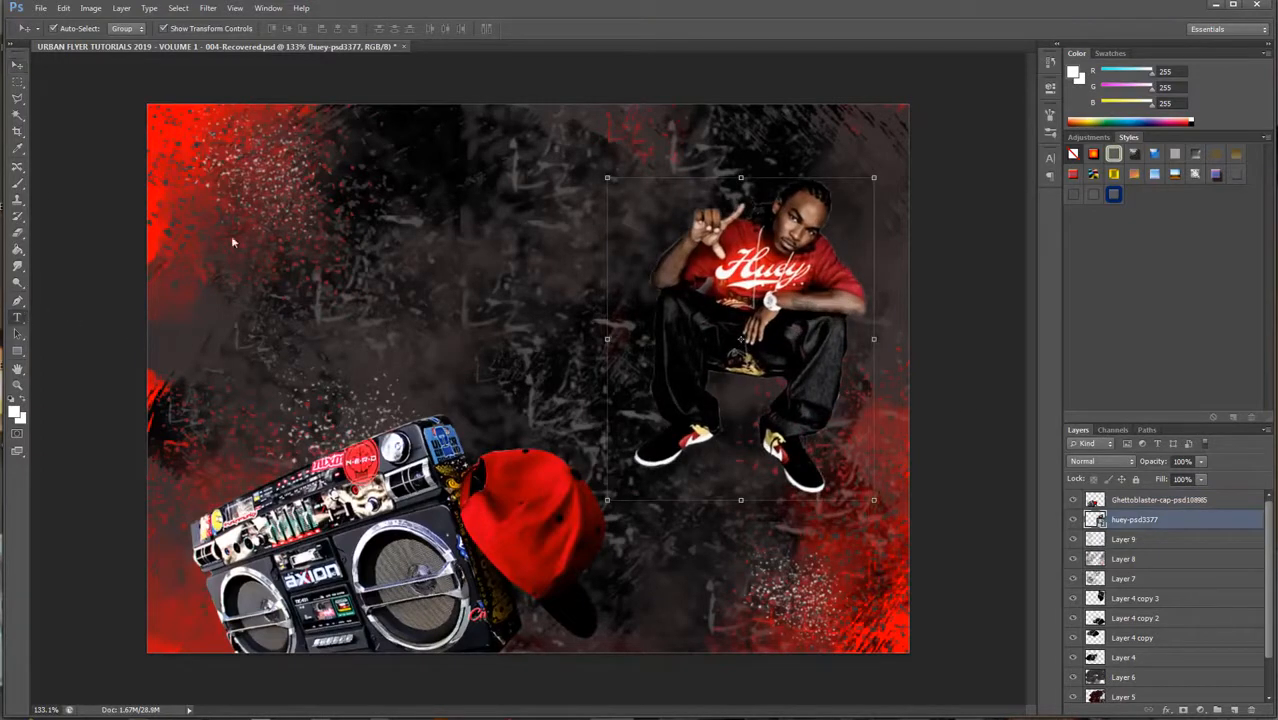
# Step: Add 'Freestyle' text at the upper left of the flyer
pyautogui.press('t')
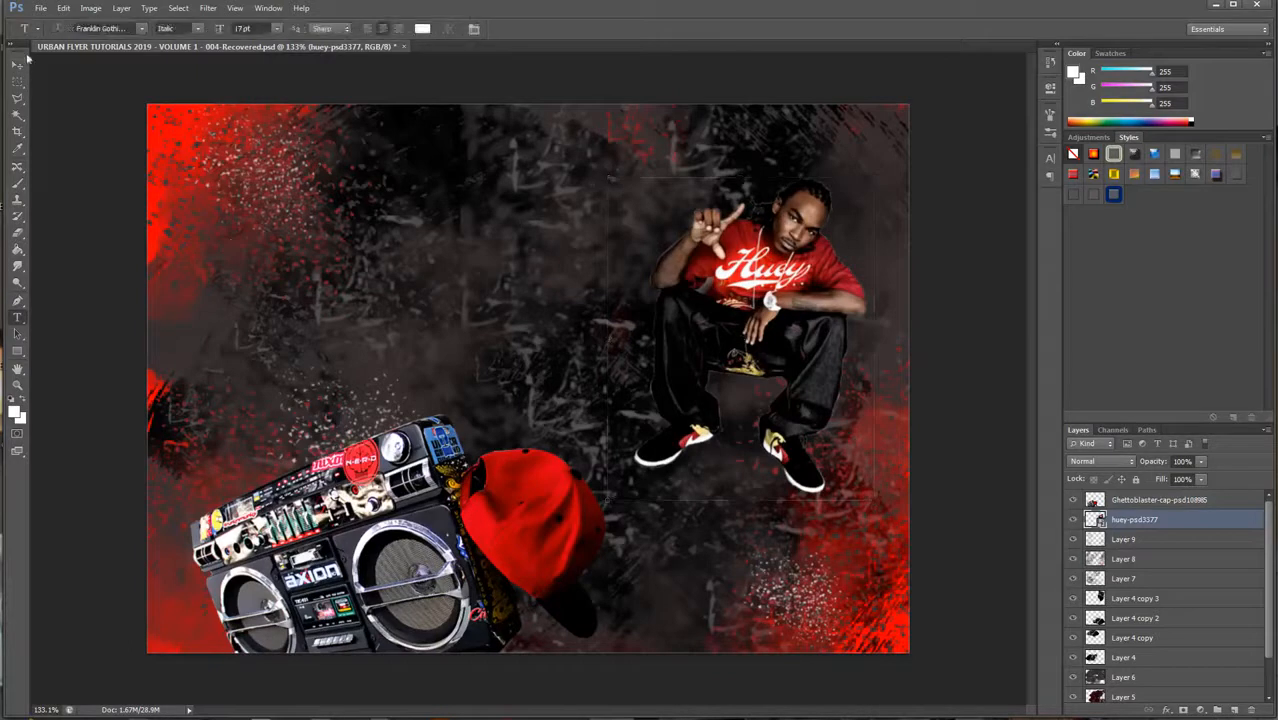
pyautogui.click(17, 64)
pyautogui.click(17, 318)
pyautogui.click(212, 287)
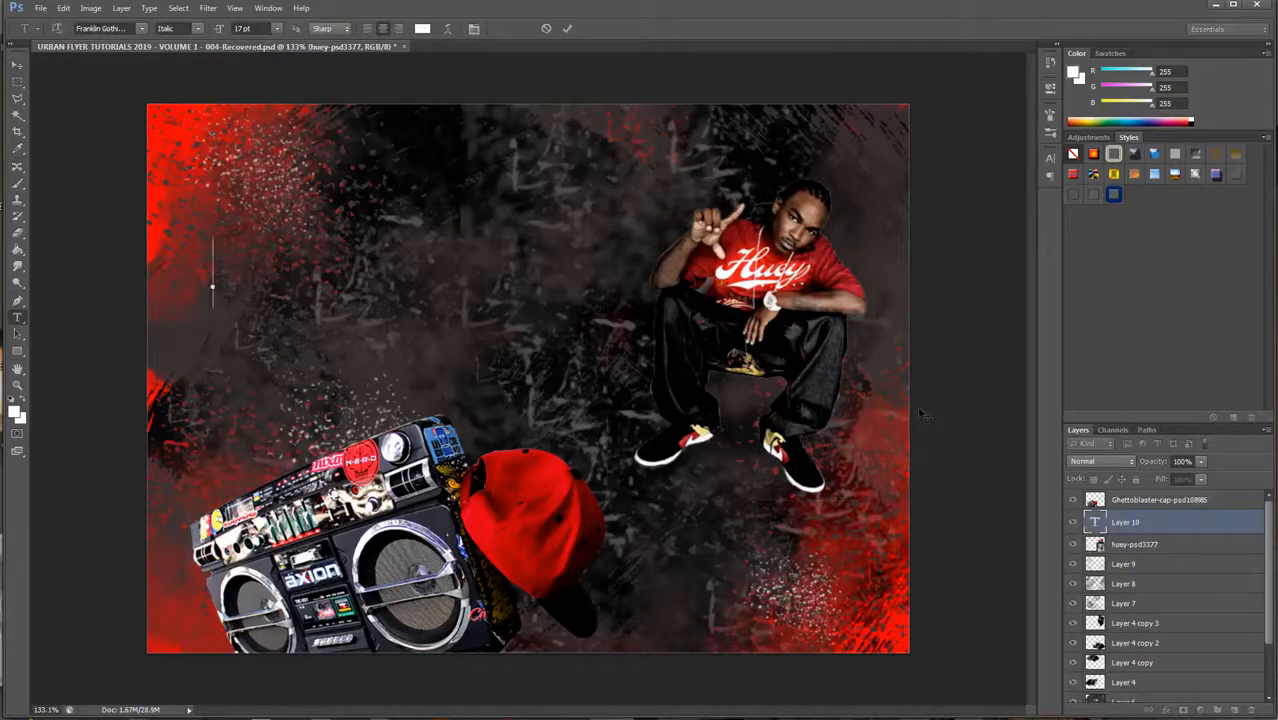
pyautogui.write('Fr')
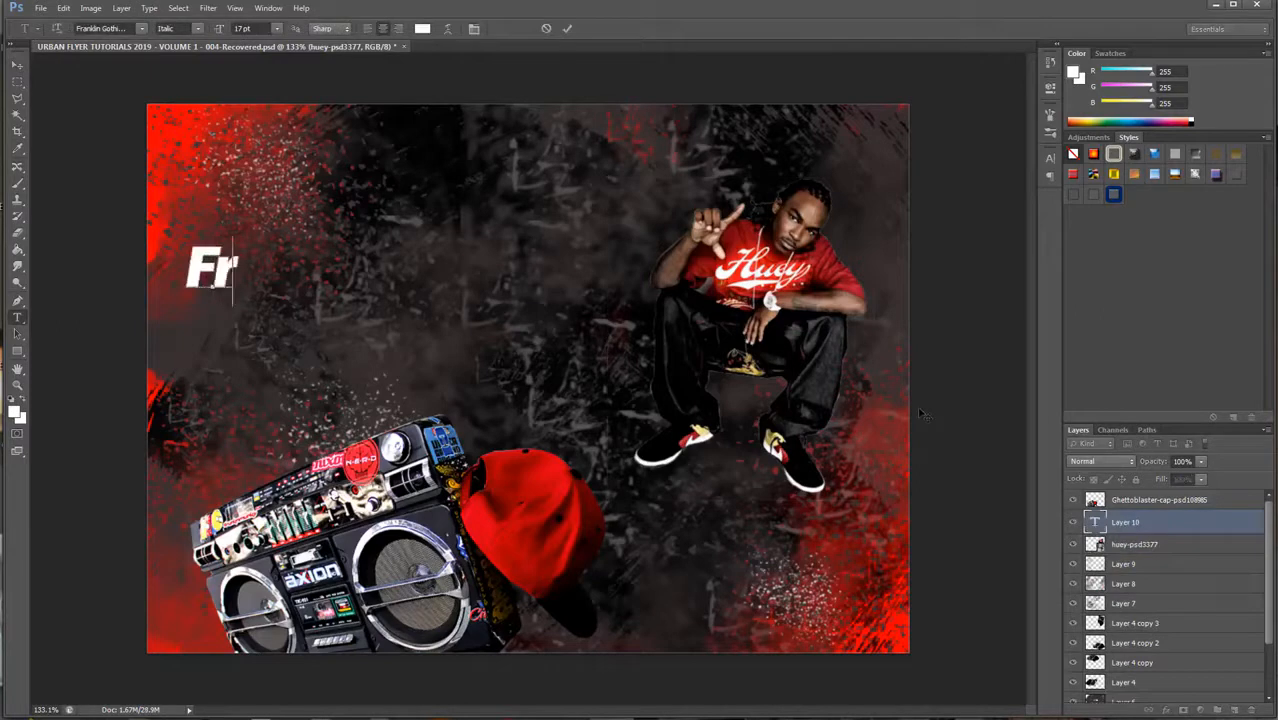
pyautogui.write('eestyle')
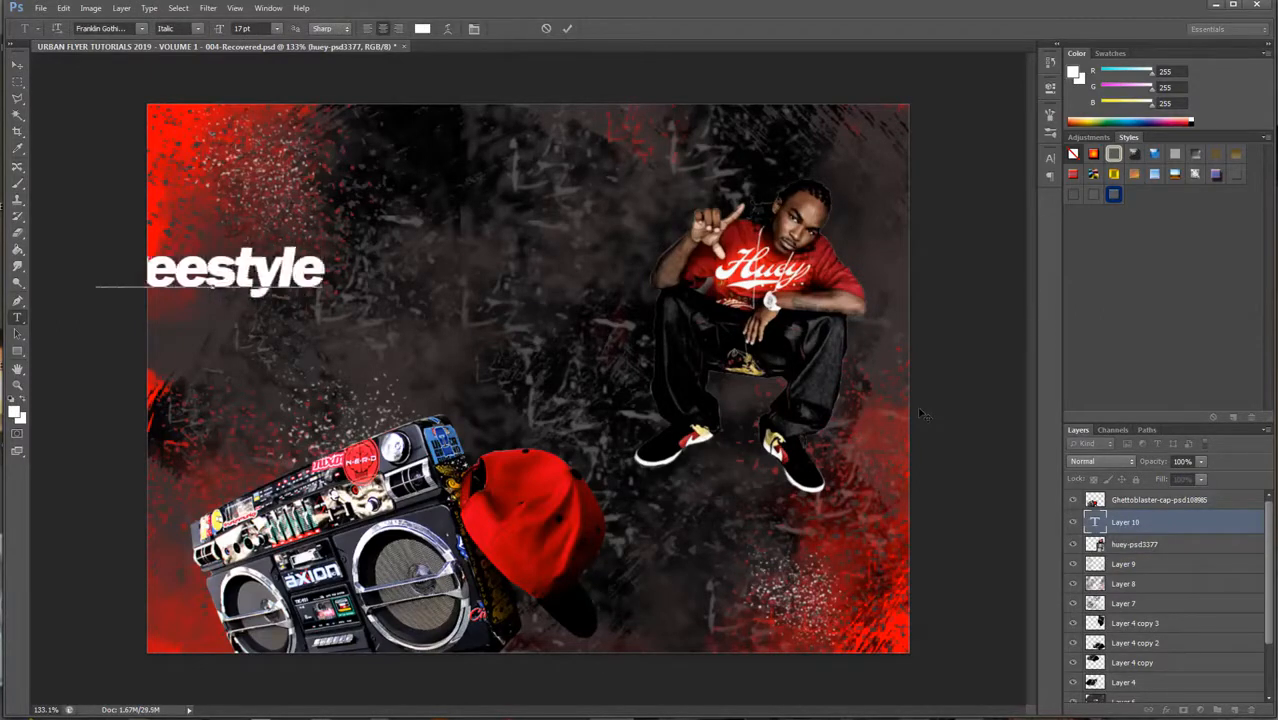
pyautogui.click(16, 64)
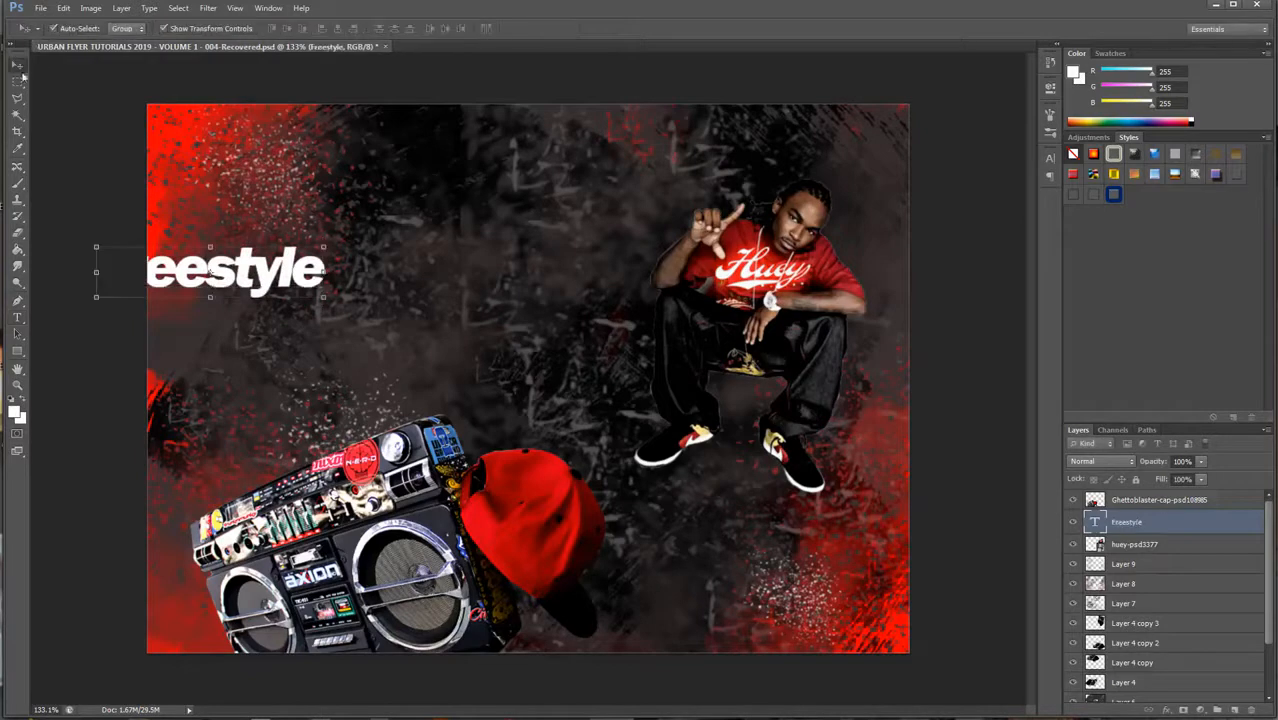
pyautogui.moveTo(211, 272); pyautogui.dragTo(337, 259)
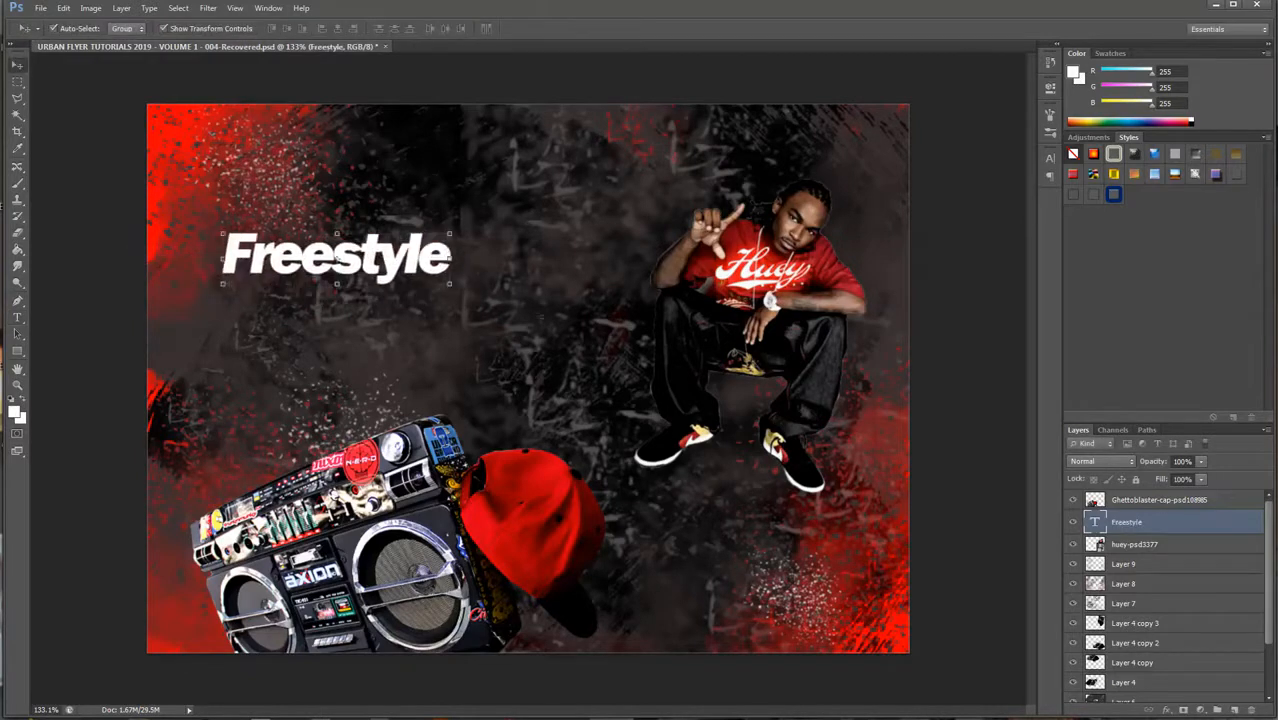
# Step: Enlarge Freestyle to about 156%, select the word and bring up the font notes
pyautogui.hotkey('ctrl', 't')
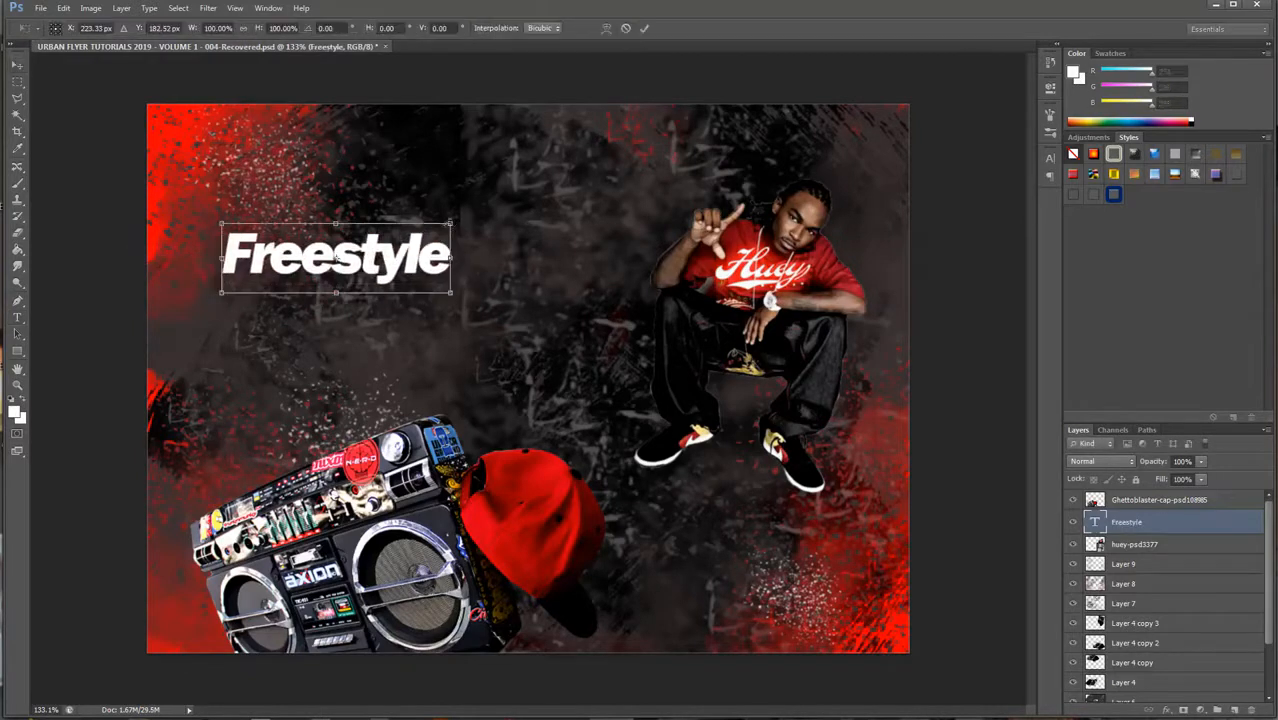
pyautogui.moveTo(451, 224); pyautogui.dragTo(580, 184)
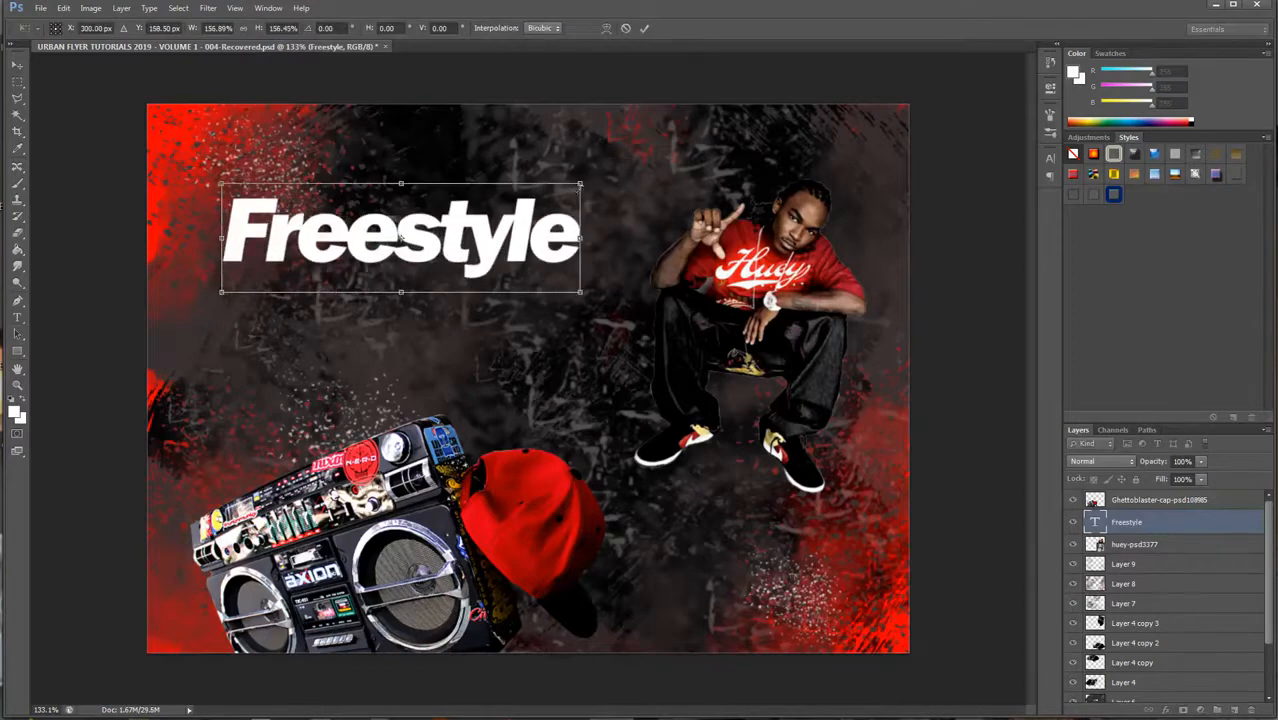
pyautogui.press('Return')
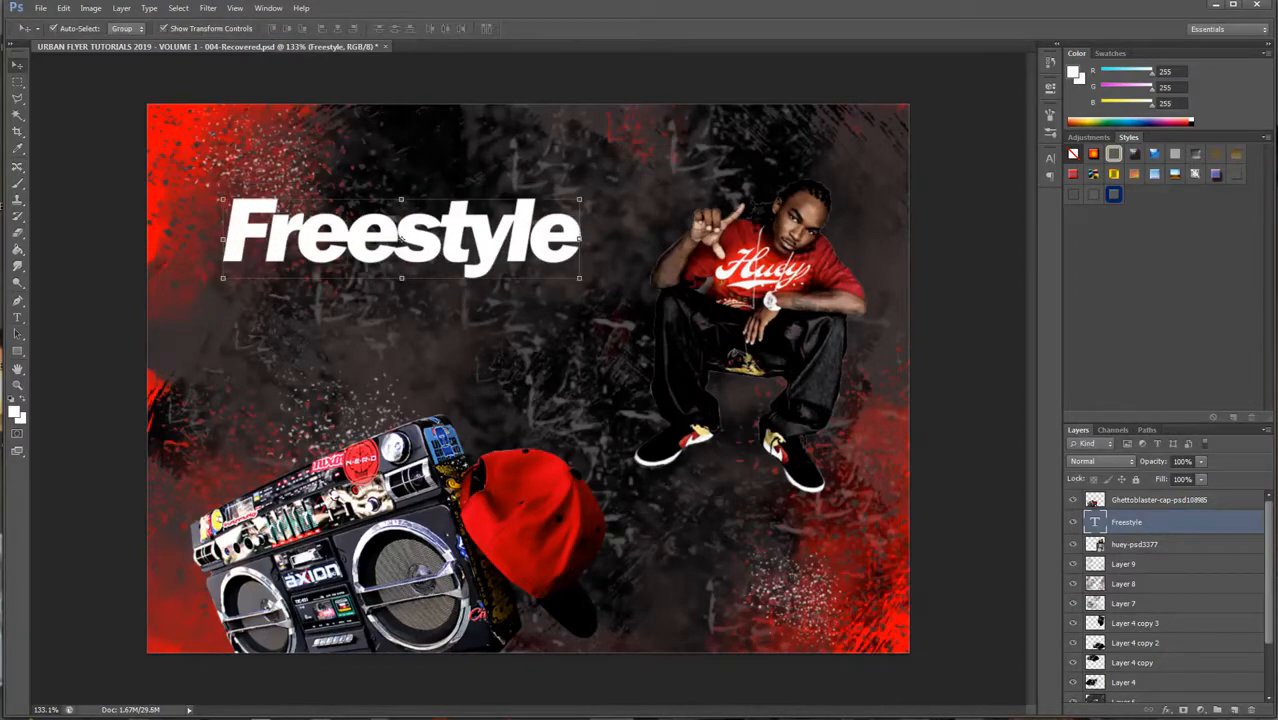
pyautogui.click(17, 318)
pyautogui.doubleClick(239, 231)
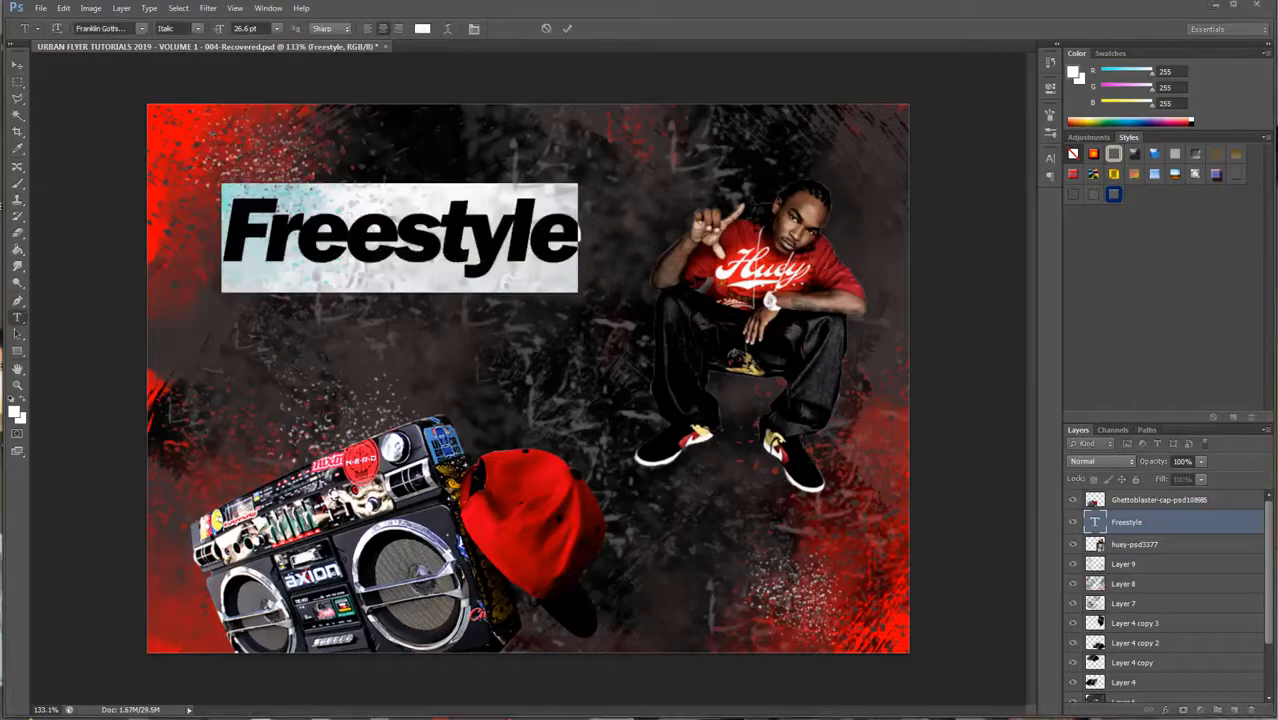
pyautogui.hotkey('alt', 'Tab')
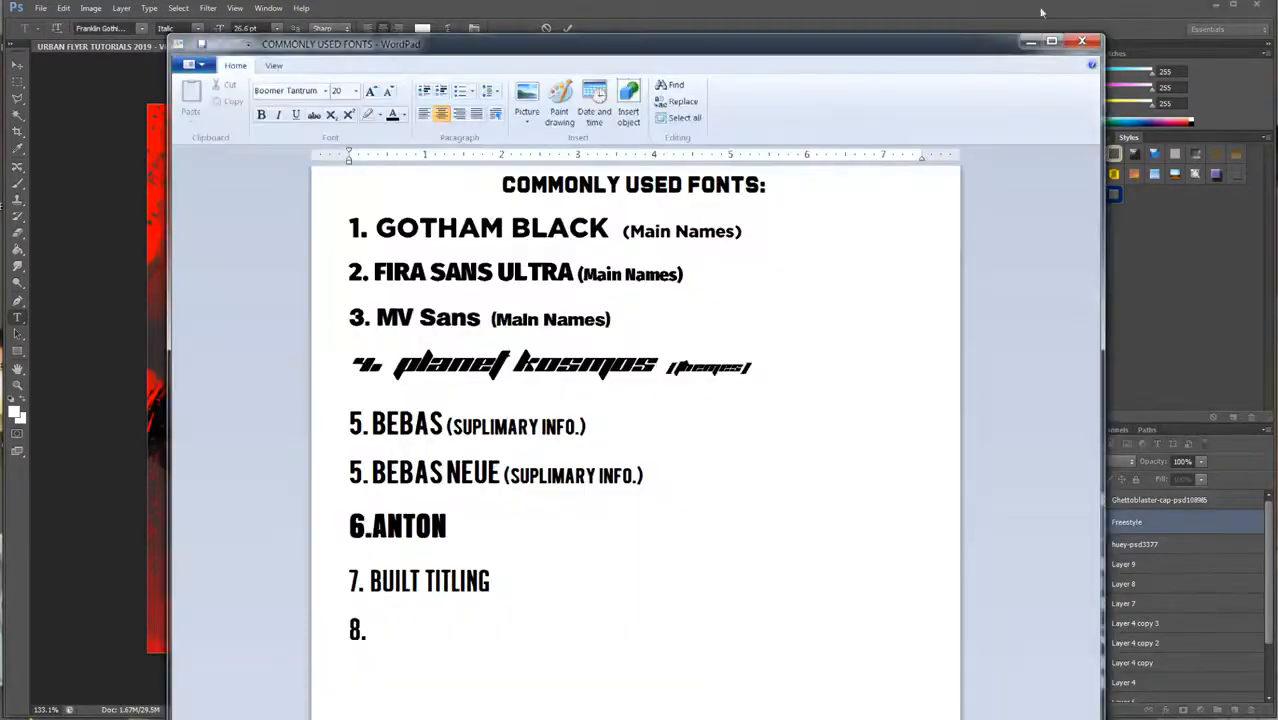
# Step: Minimize the font notes and change Freestyle from Franklin Gothic to Planet Kosmos
pyautogui.click(1030, 41)
pyautogui.click(141, 30)
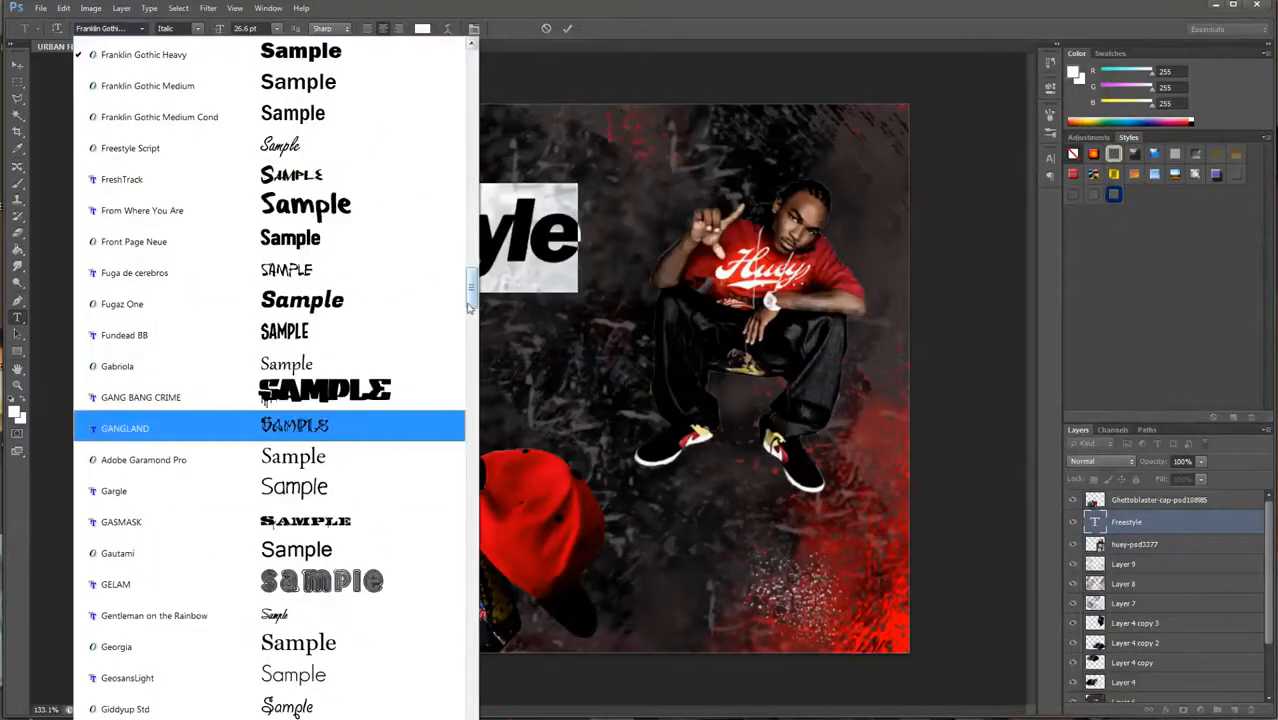
pyautogui.moveTo(470, 308); pyautogui.dragTo(457, 715)
pyautogui.scroll(-20, 390, 72)
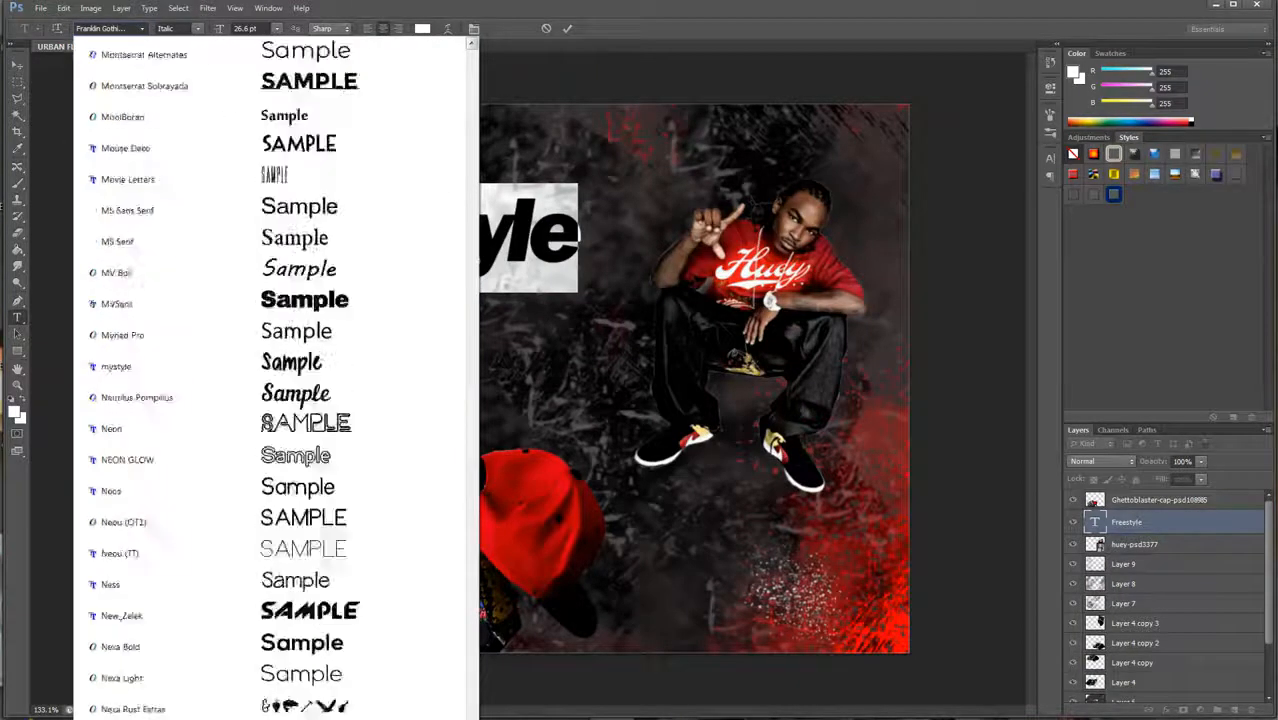
pyautogui.scroll(-20, 240, 600)
pyautogui.scroll(1, 240, 600)
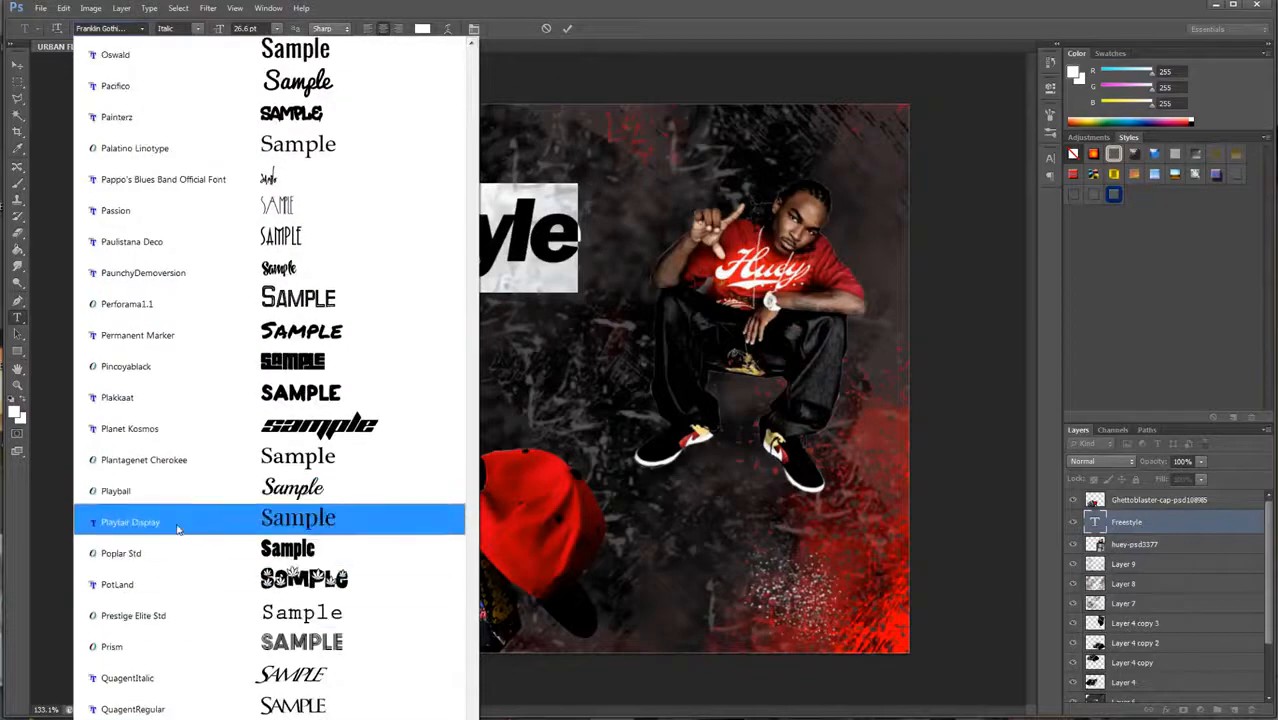
pyautogui.click(233, 426)
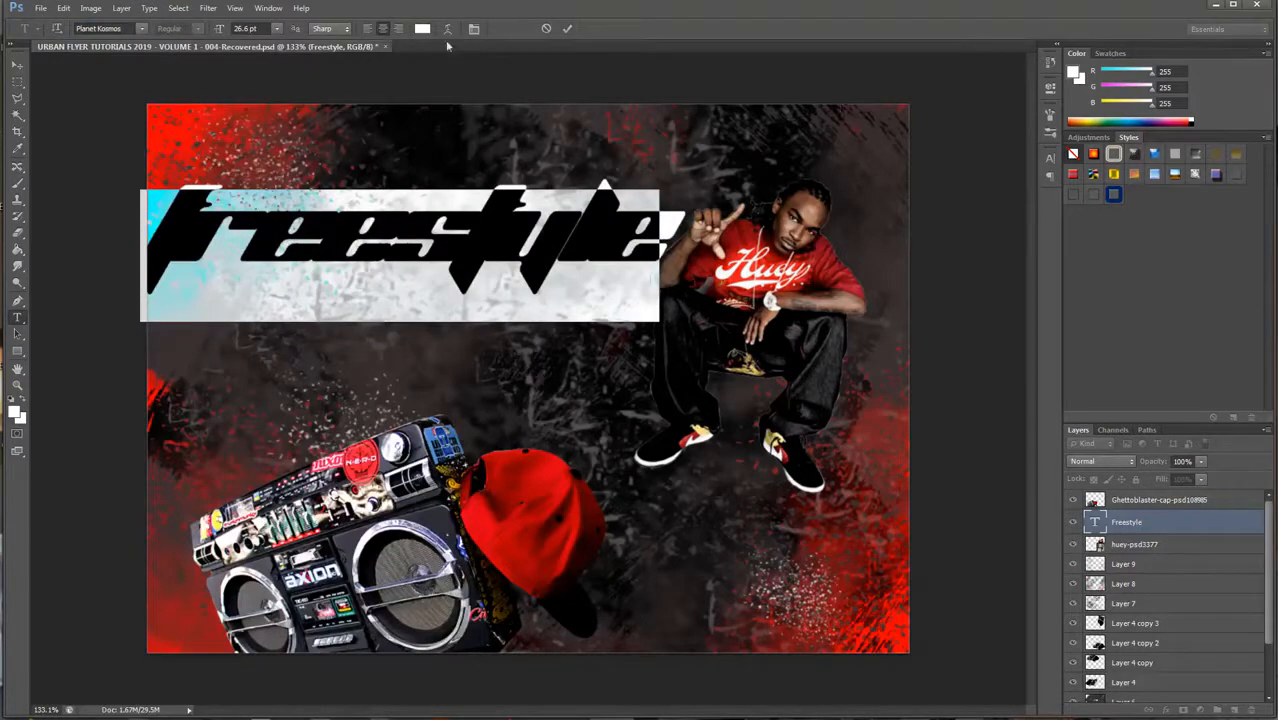
pyautogui.click(474, 28)
# Step: Set Freestyle's leading to Auto and its tracking to -20
pyautogui.click(1024, 186)
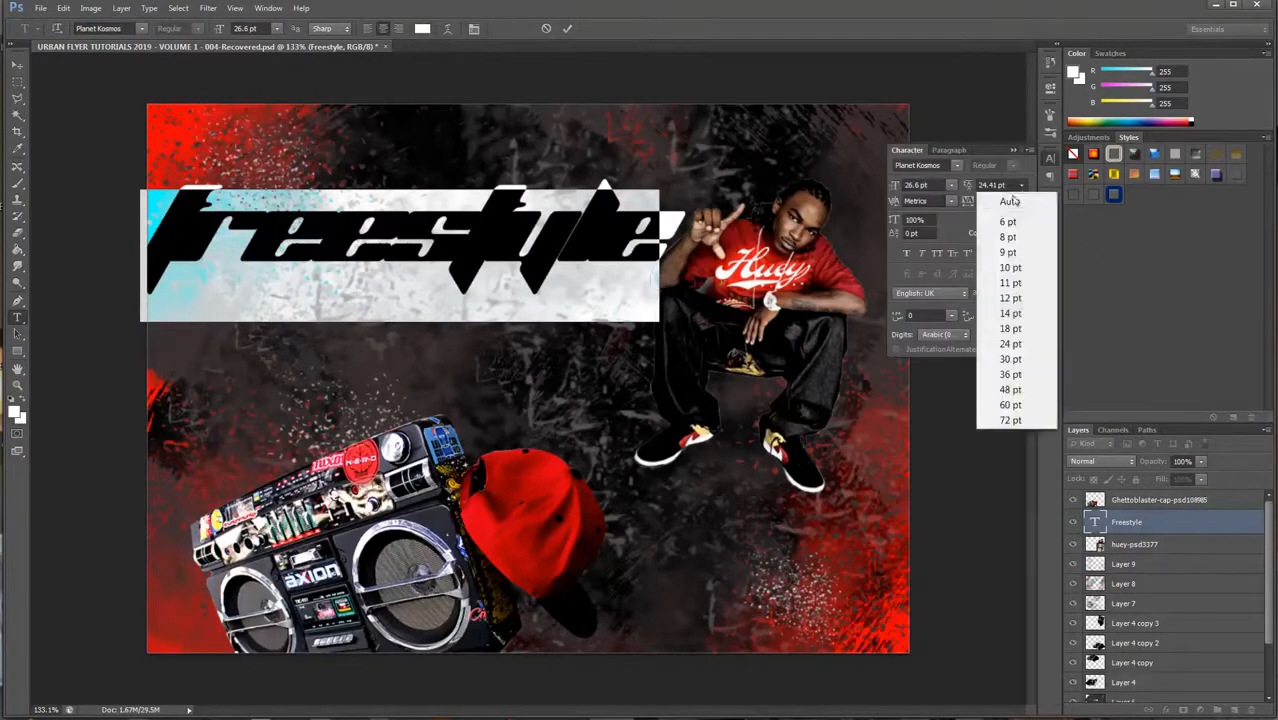
pyautogui.click(1032, 206)
pyautogui.click(1021, 201)
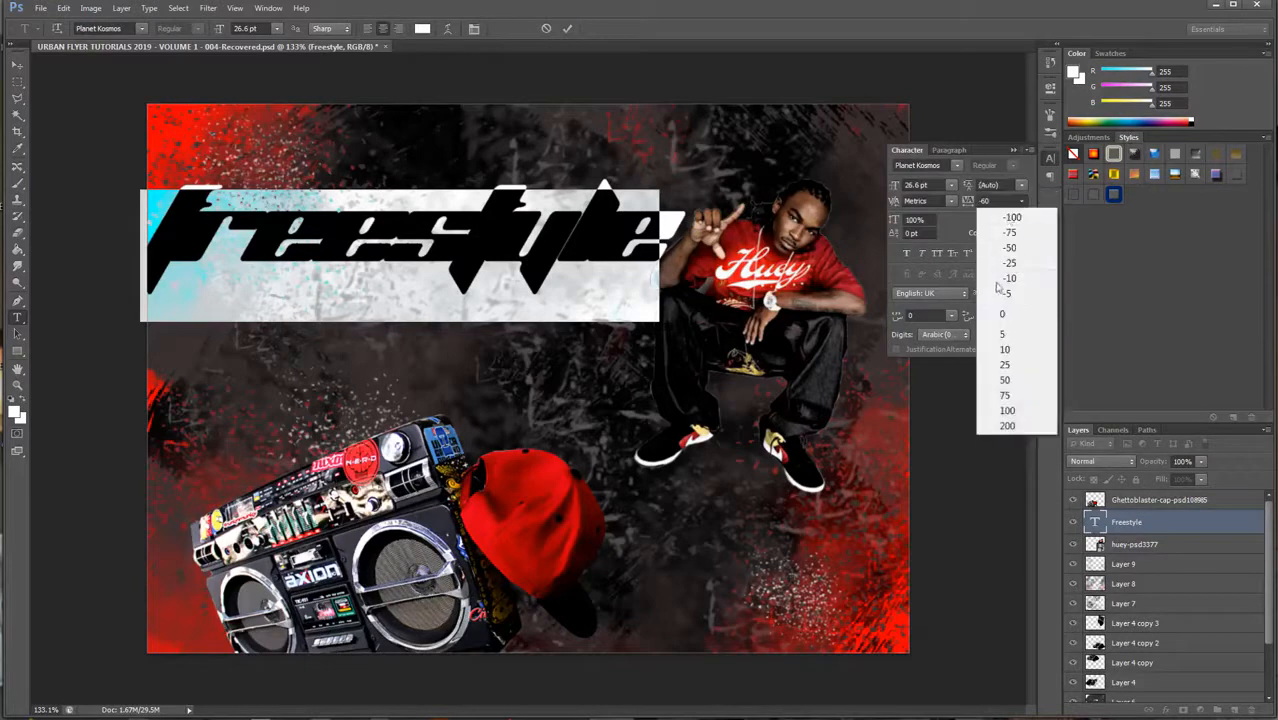
pyautogui.click(1008, 326)
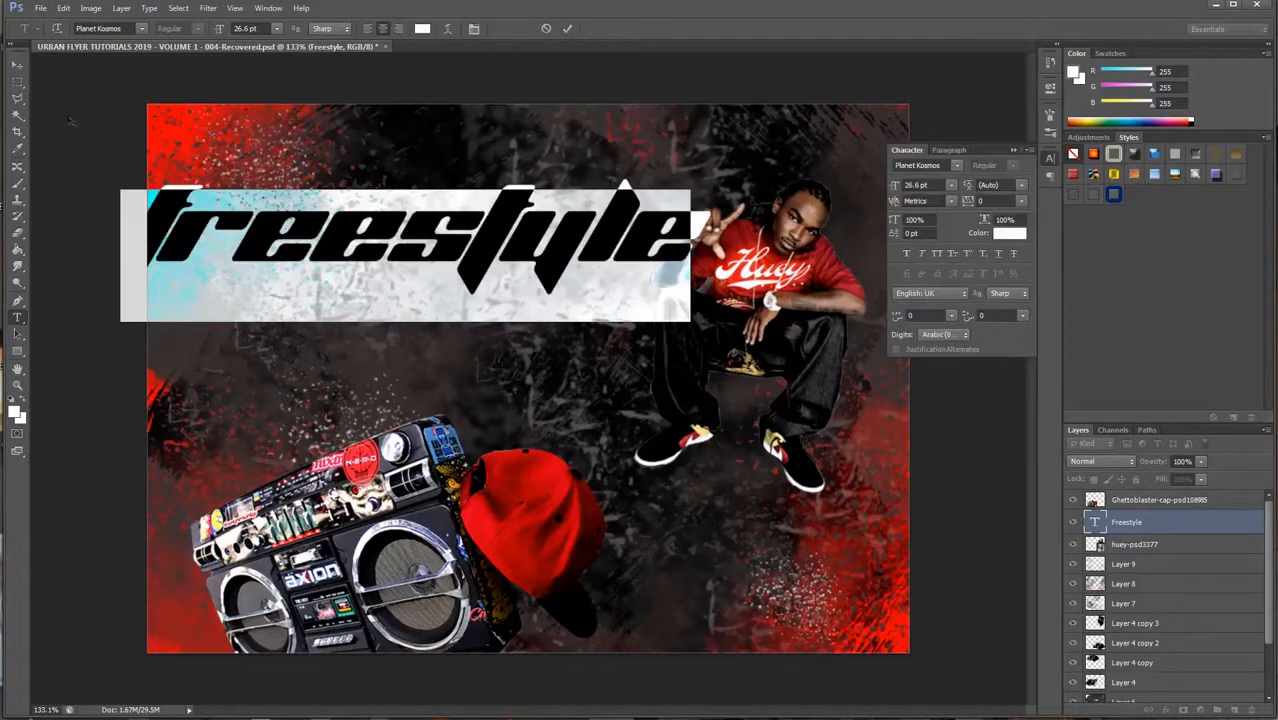
pyautogui.click(1002, 201)
pyautogui.press('Down')
pyautogui.press('Down')
pyautogui.press('Up')
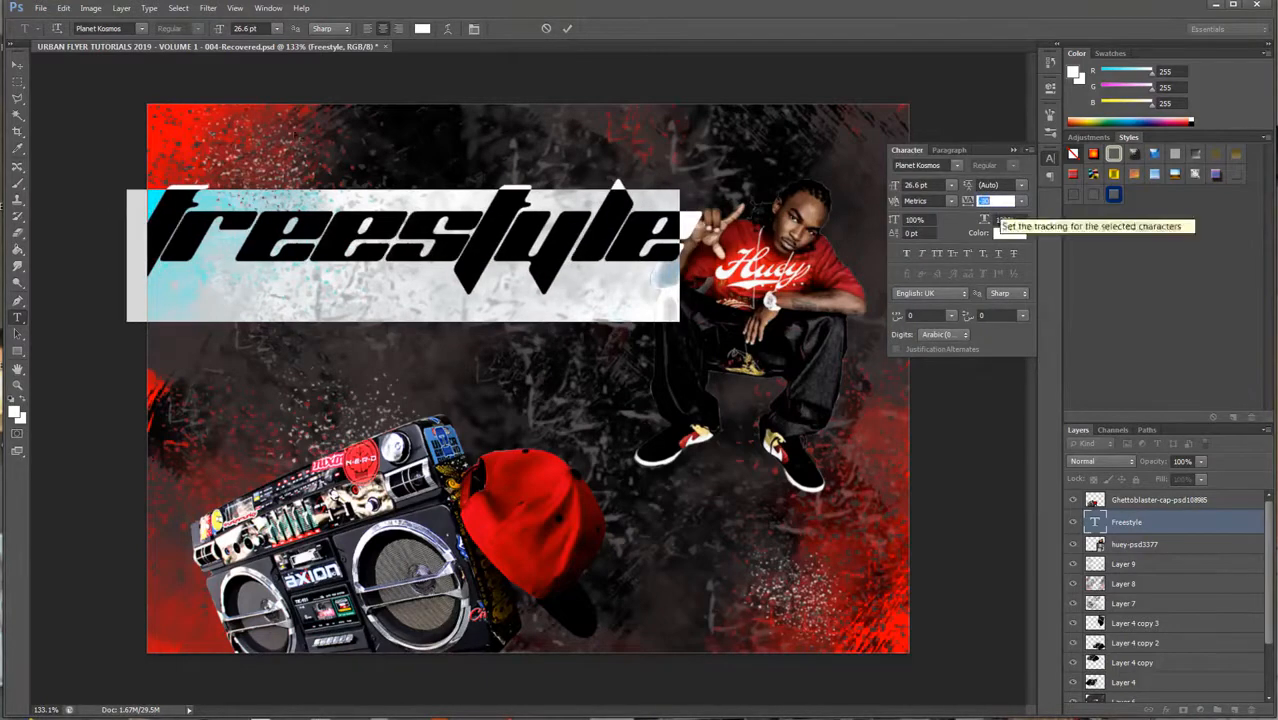
# Step: Move Freestyle right, scale it to about 84%, and start a new text line below
pyautogui.click(17, 65)
pyautogui.moveTo(651, 237); pyautogui.dragTo(752, 263)
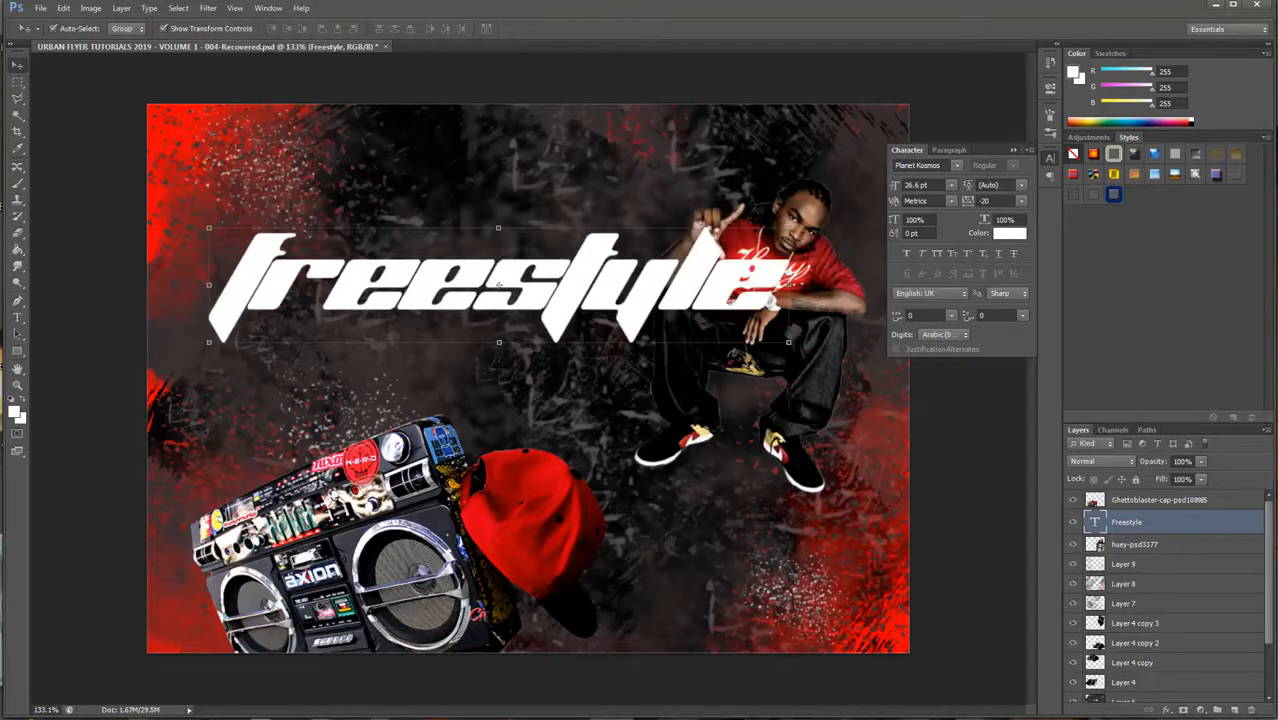
pyautogui.hotkey('ctrl', 't')
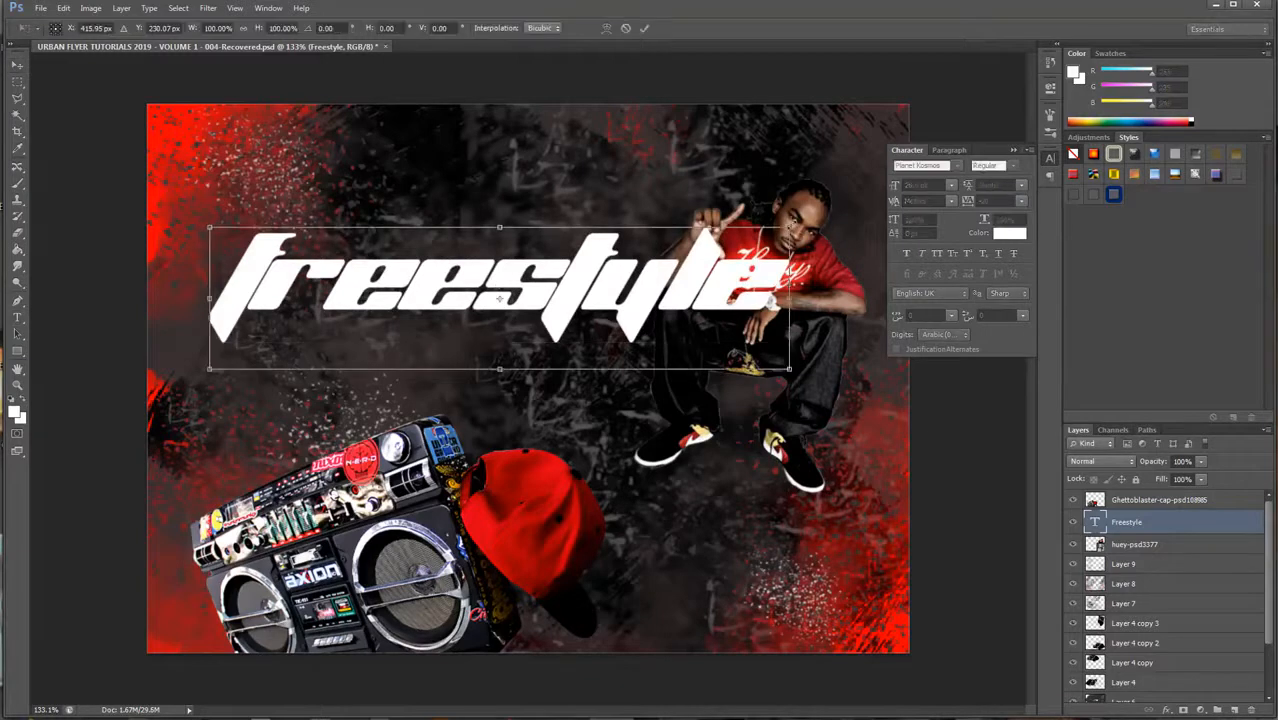
pyautogui.moveTo(790, 228); pyautogui.dragTo(682, 249)
pyautogui.press('Return')
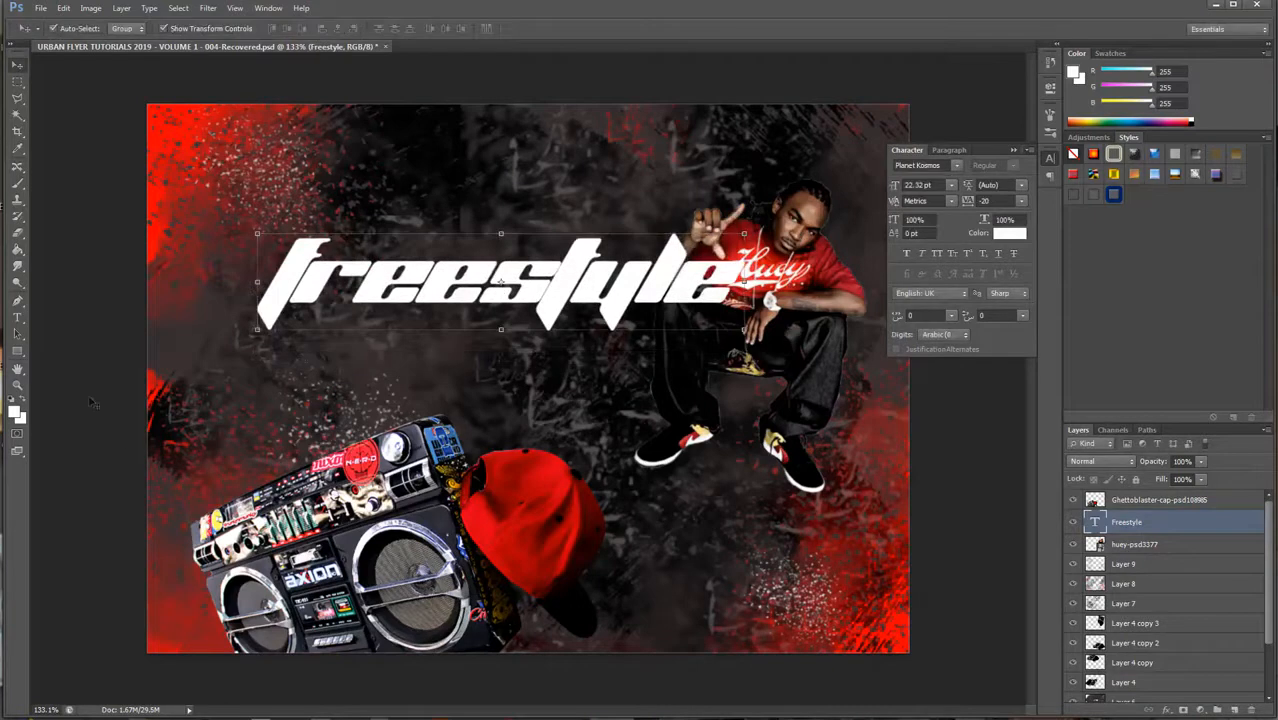
pyautogui.click(18, 318)
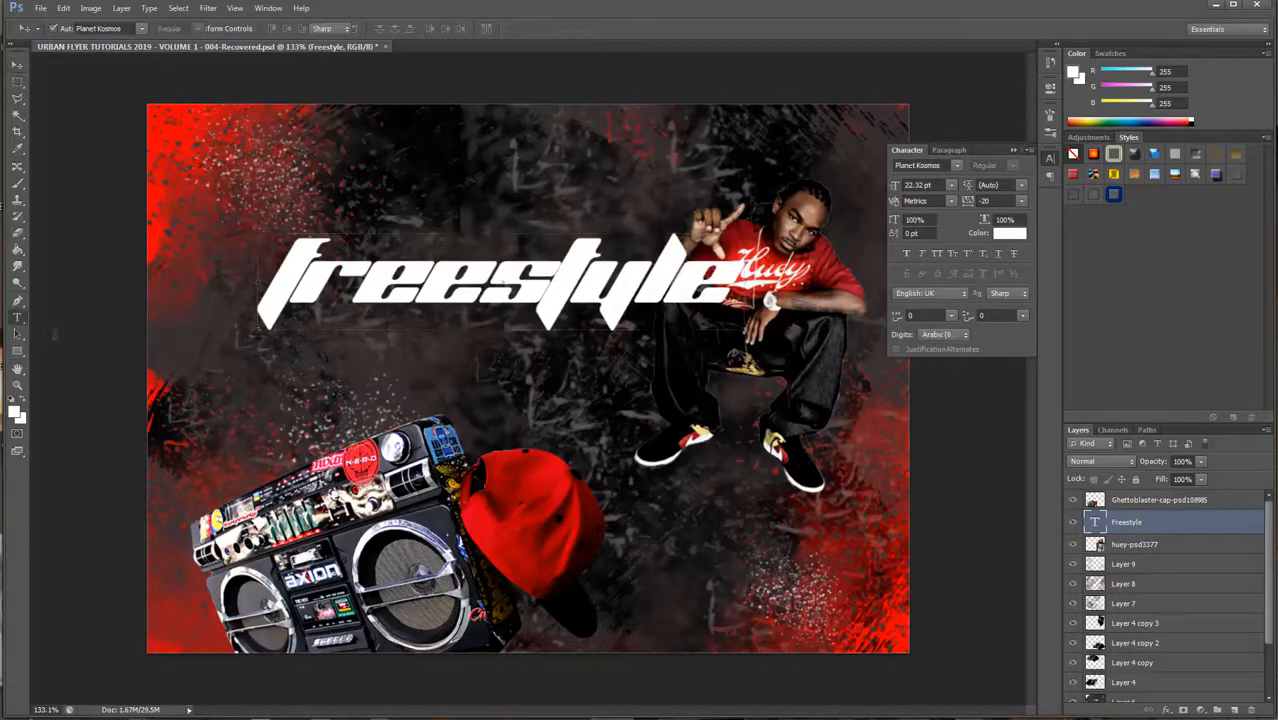
pyautogui.click(263, 383)
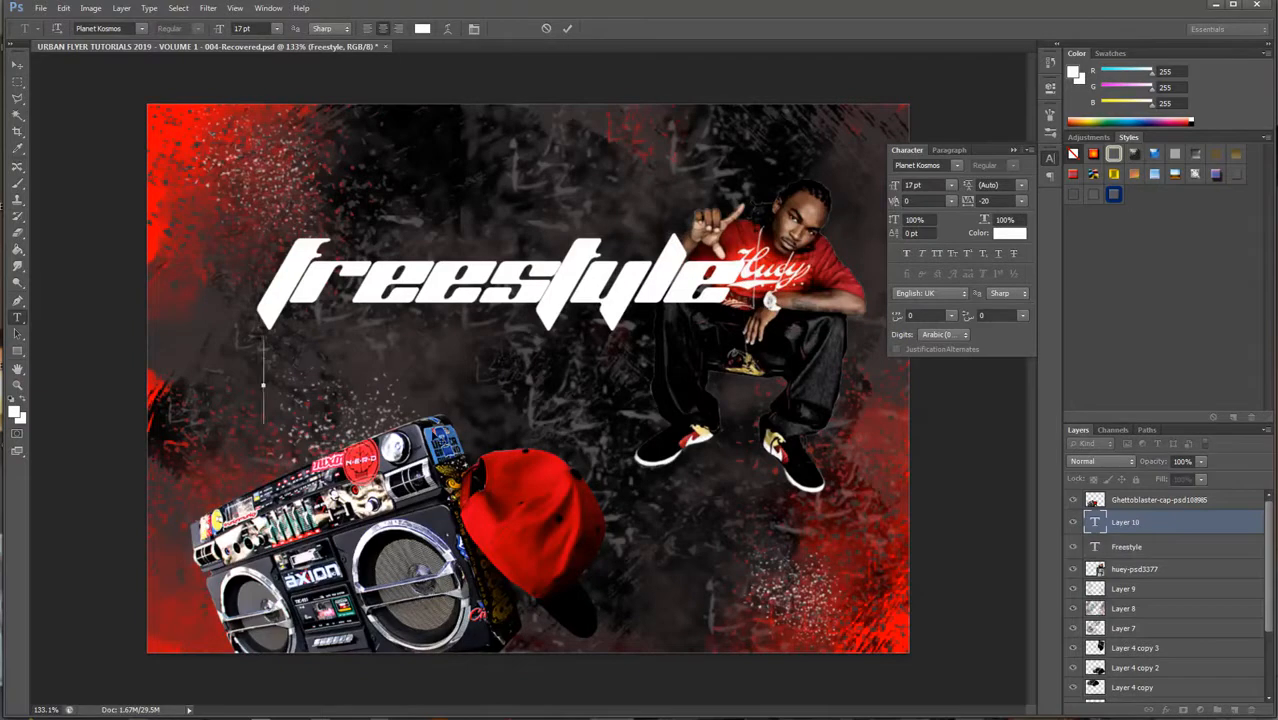
# Step: Type 'cup' and make it red at 54 pt
pyautogui.write('cup')
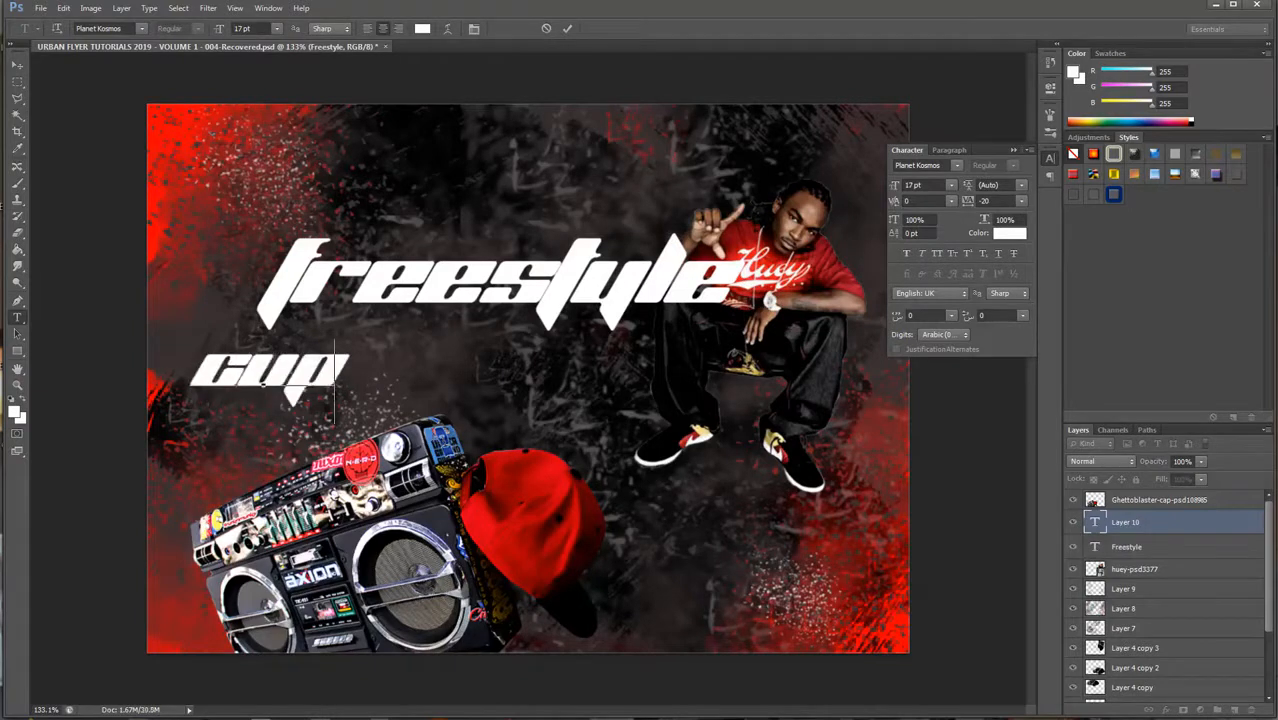
pyautogui.hotkey('ctrl', 'a')
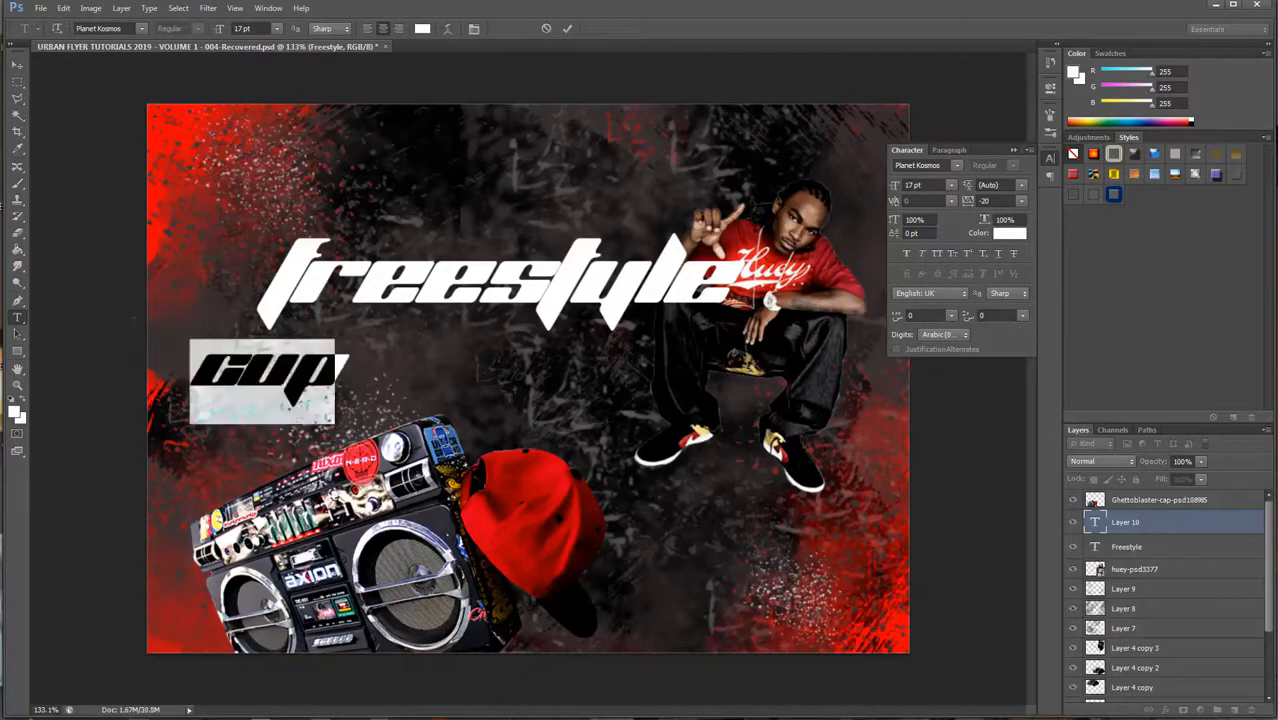
pyautogui.click(422, 28)
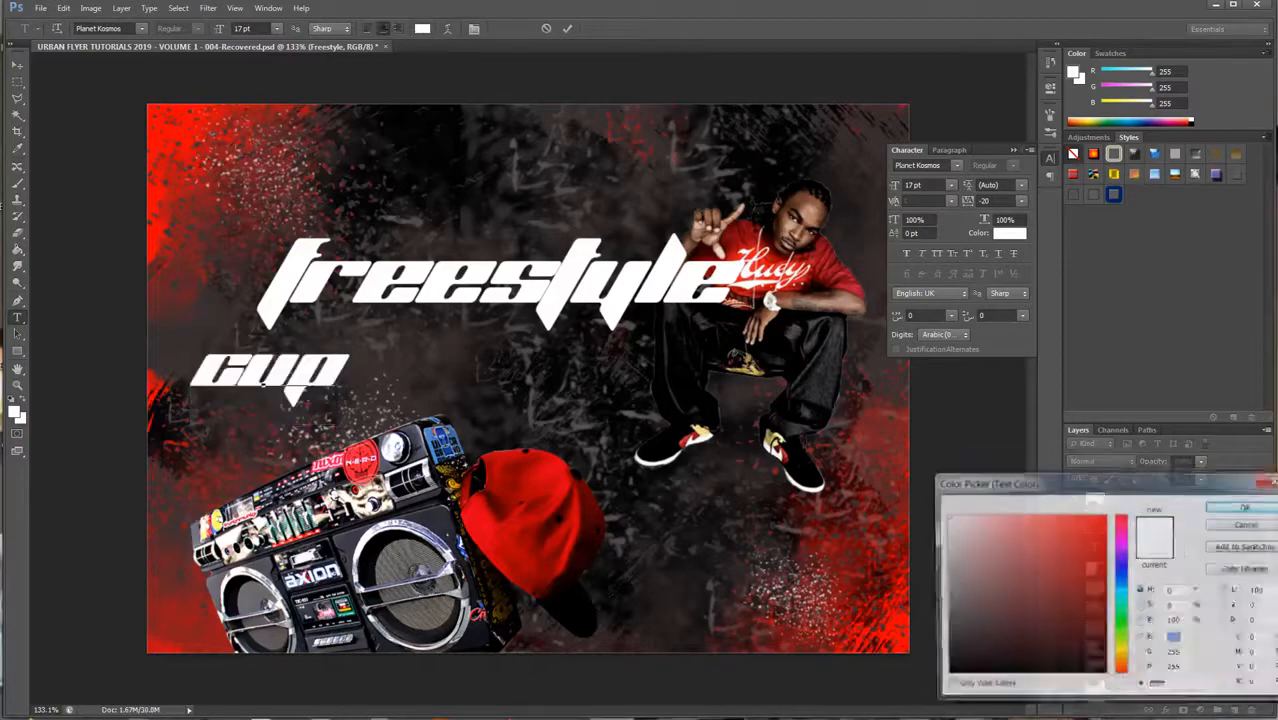
pyautogui.click(1104, 533)
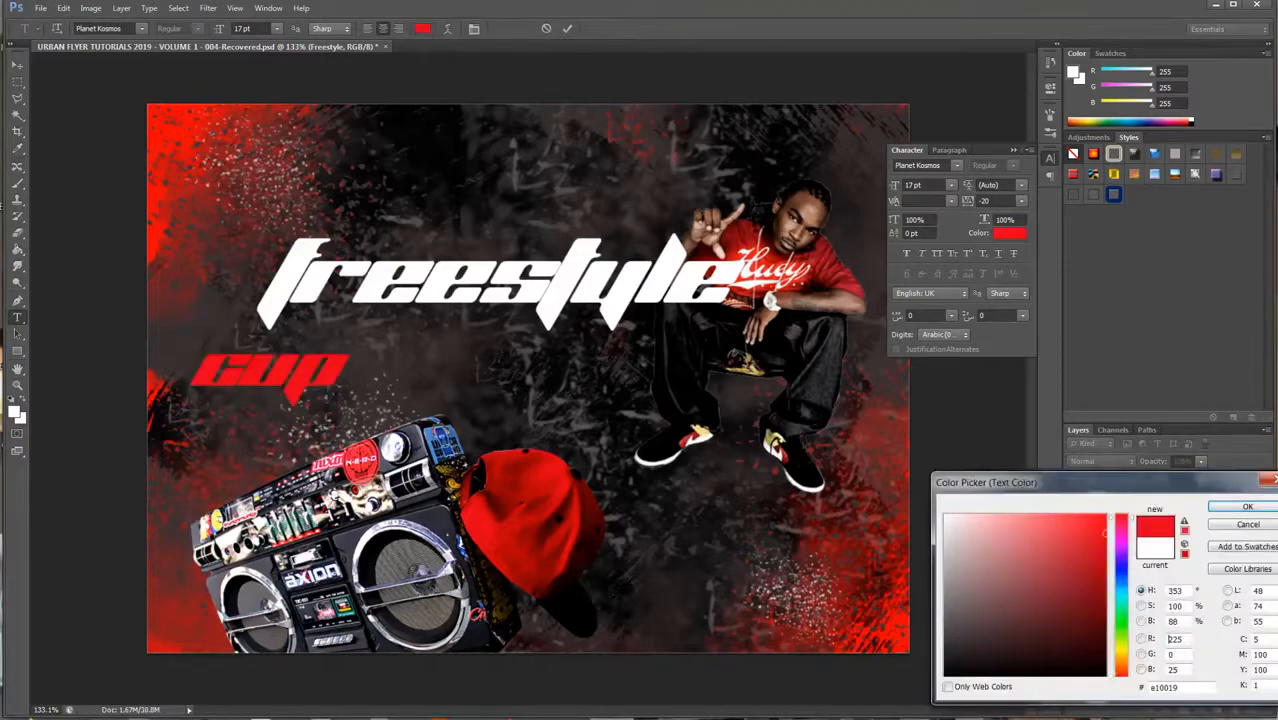
pyautogui.click(1247, 507)
pyautogui.moveTo(891, 190); pyautogui.dragTo(932, 200)
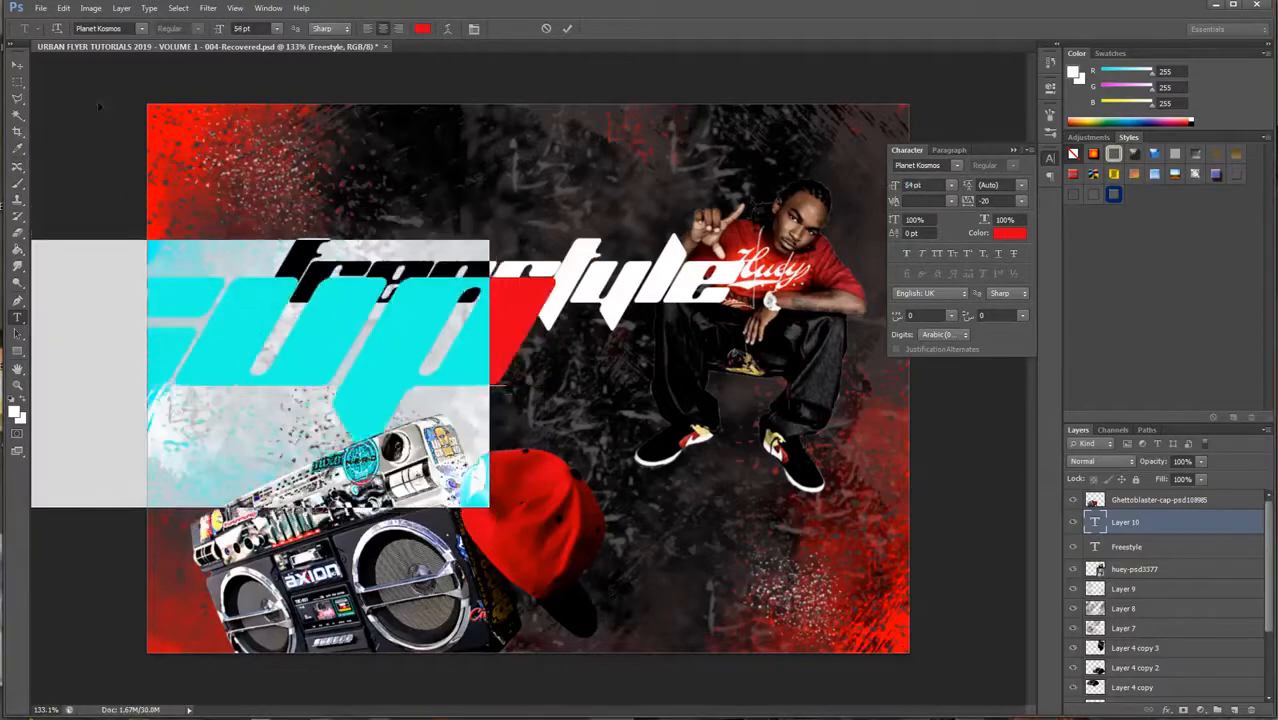
# Step: Position CUP under Freestyle, stack its layer below Freestyle, and start a new text layer
pyautogui.click(19, 66)
pyautogui.moveTo(351, 366); pyautogui.dragTo(536, 362)
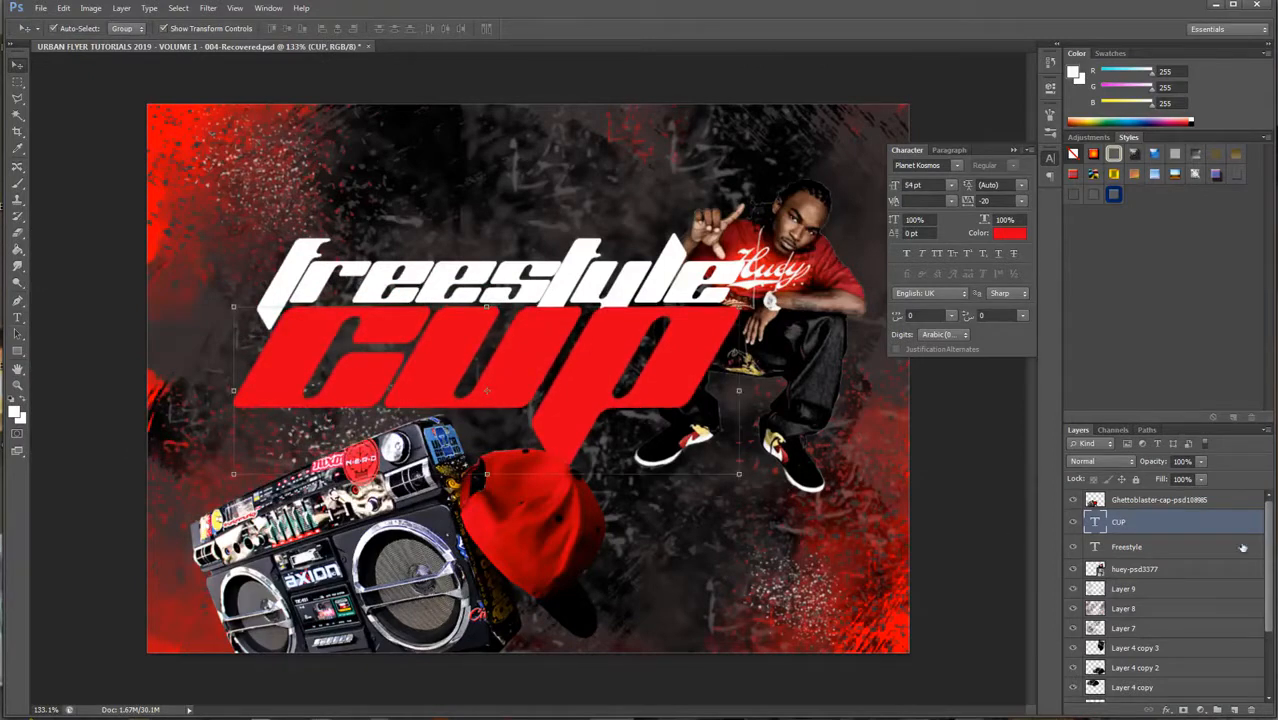
pyautogui.moveTo(1222, 531); pyautogui.dragTo(1219, 549)
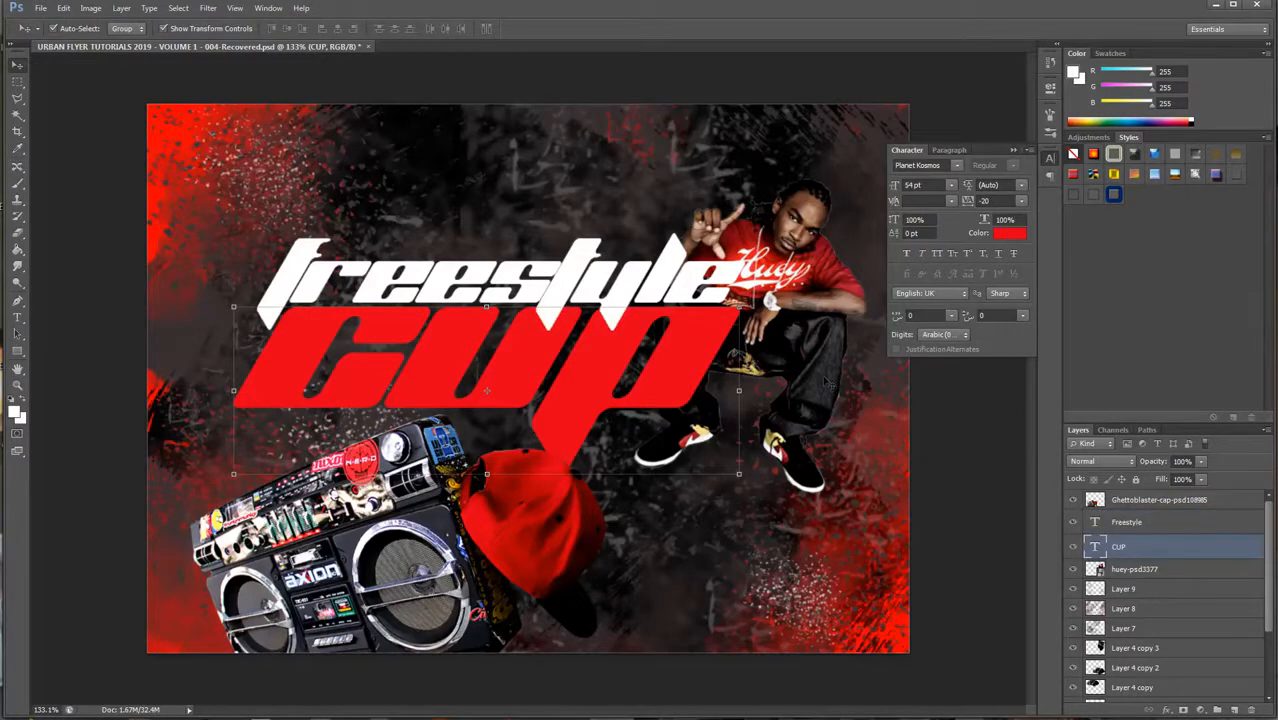
pyautogui.press('Down')
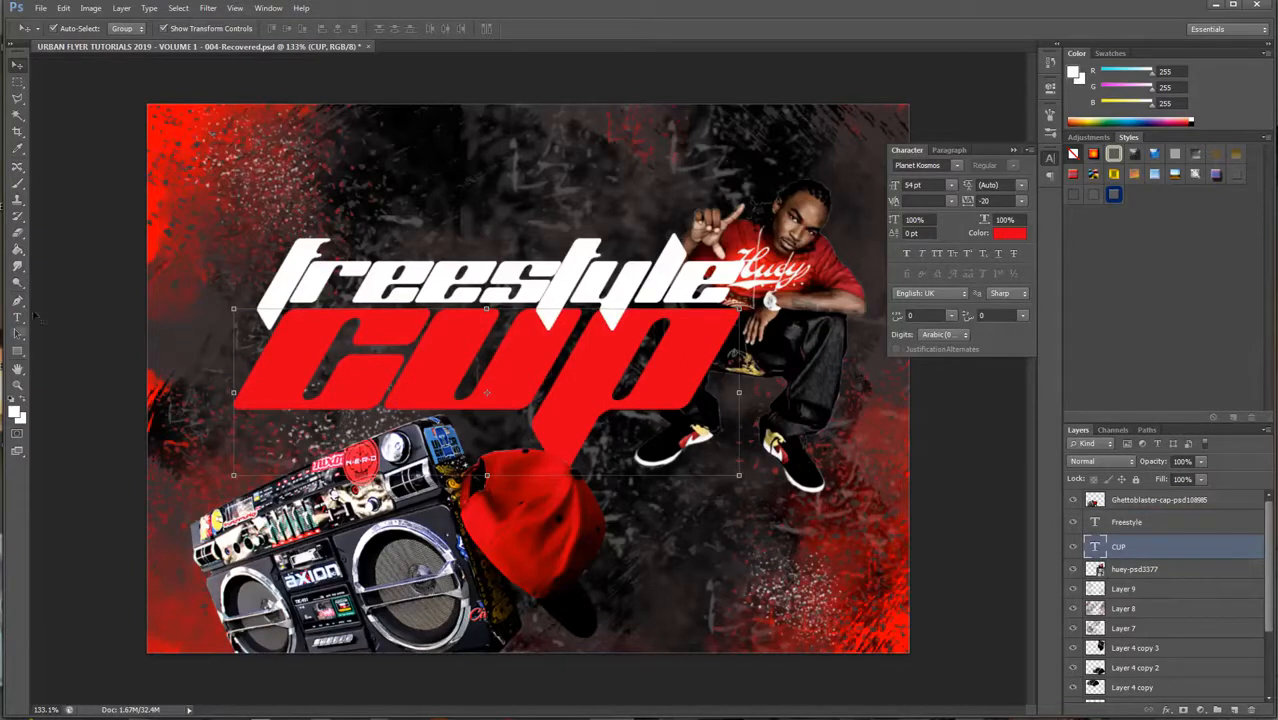
pyautogui.click(17, 317)
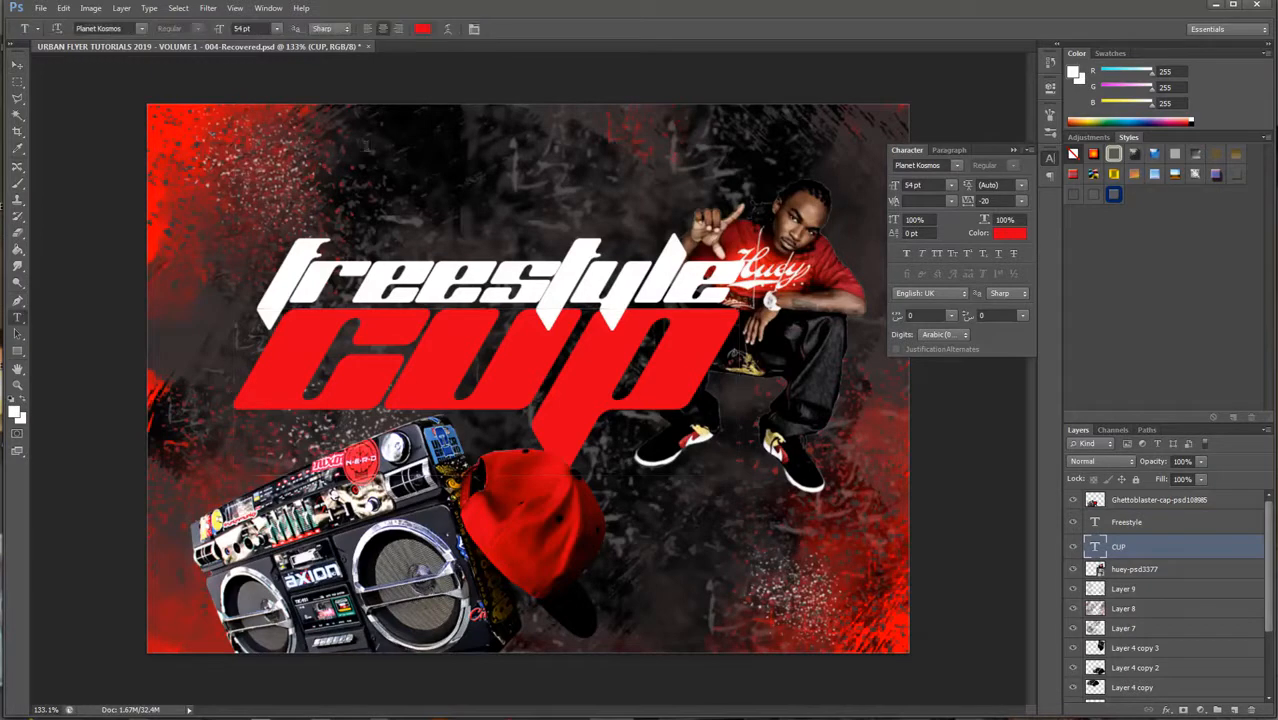
pyautogui.click(353, 150)
# Step: Type the ALL STARS line ('//// Stars') and shrink it to about 46%
pyautogui.write('////')
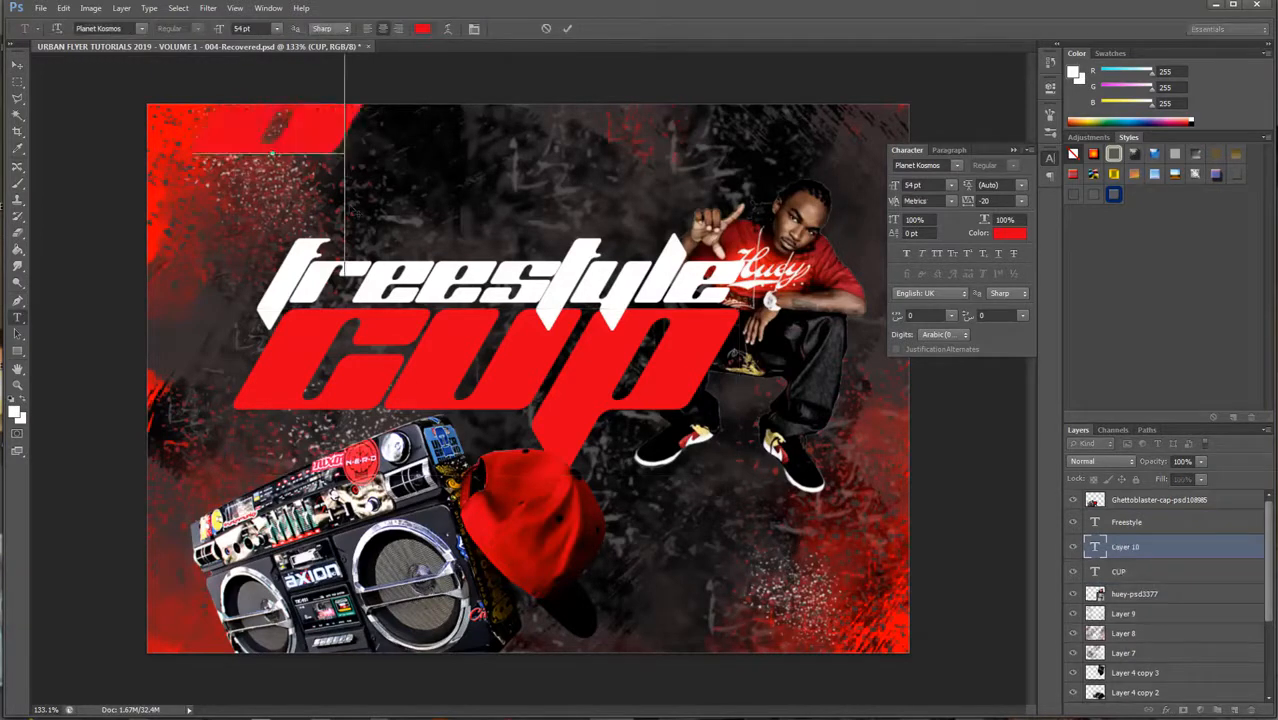
pyautogui.write(' Stars')
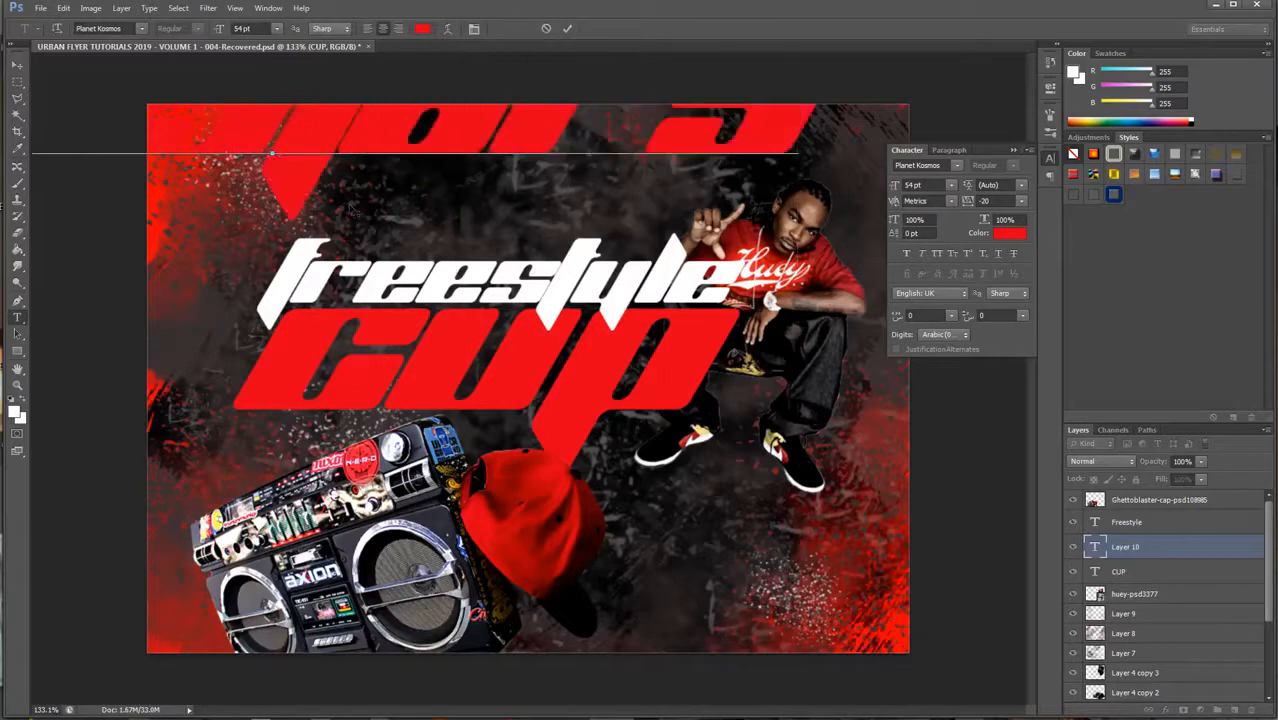
pyautogui.click(17, 66)
pyautogui.scroll(-5, 600, 362)
pyautogui.scroll(-2, 380, 207)
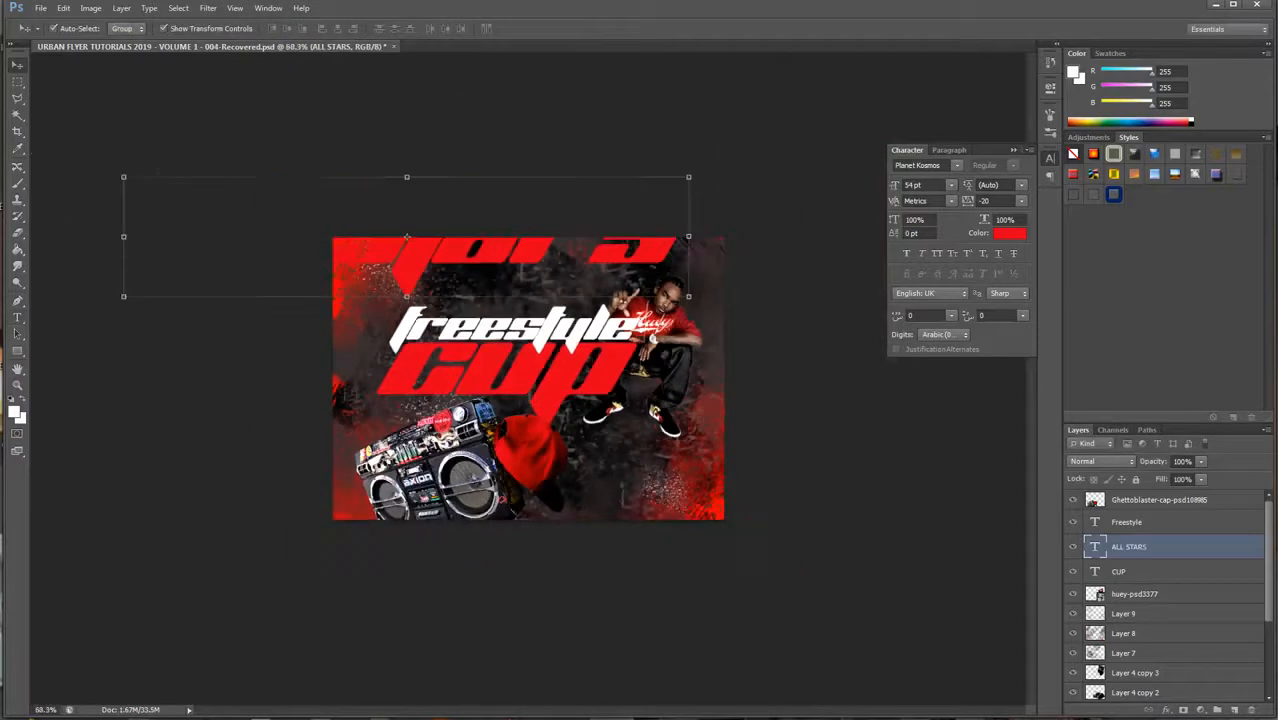
pyautogui.moveTo(123, 296); pyautogui.dragTo(419, 323)
# Step: Scale ALL STARS to about 32% and position it just above Freestyle
pyautogui.scroll(6, 528, 379)
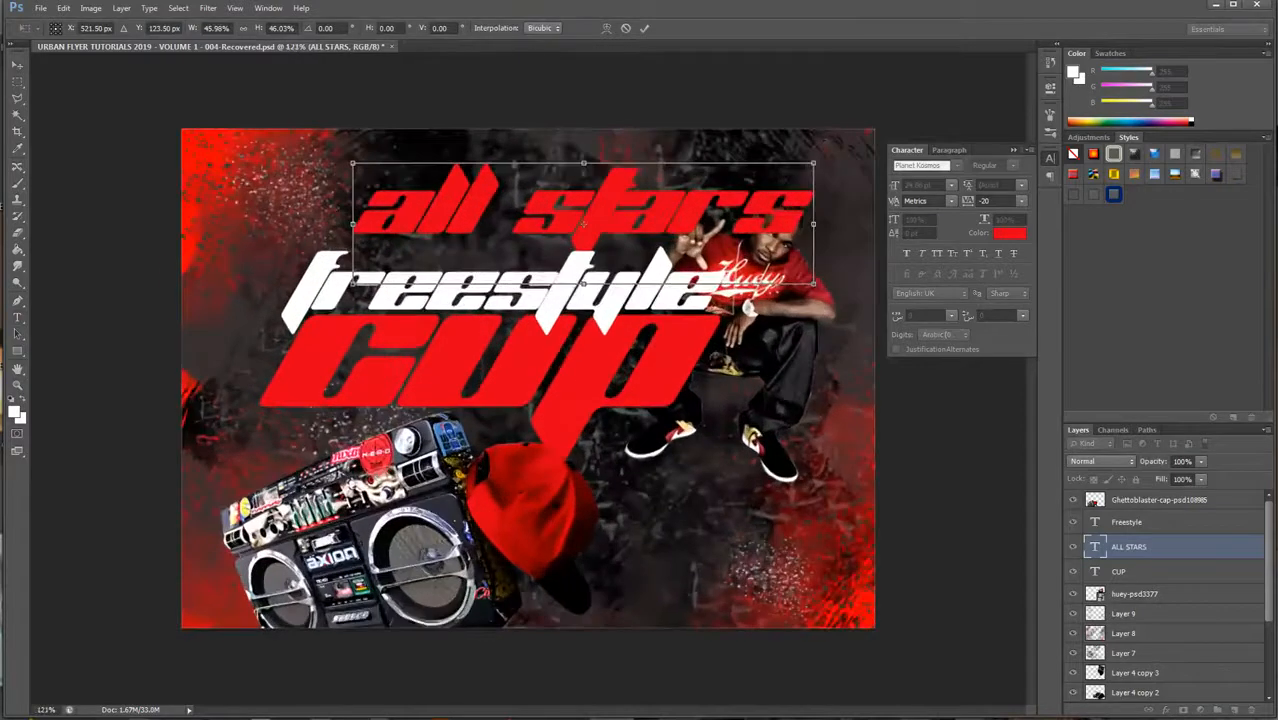
pyautogui.moveTo(813, 163); pyautogui.dragTo(773, 176)
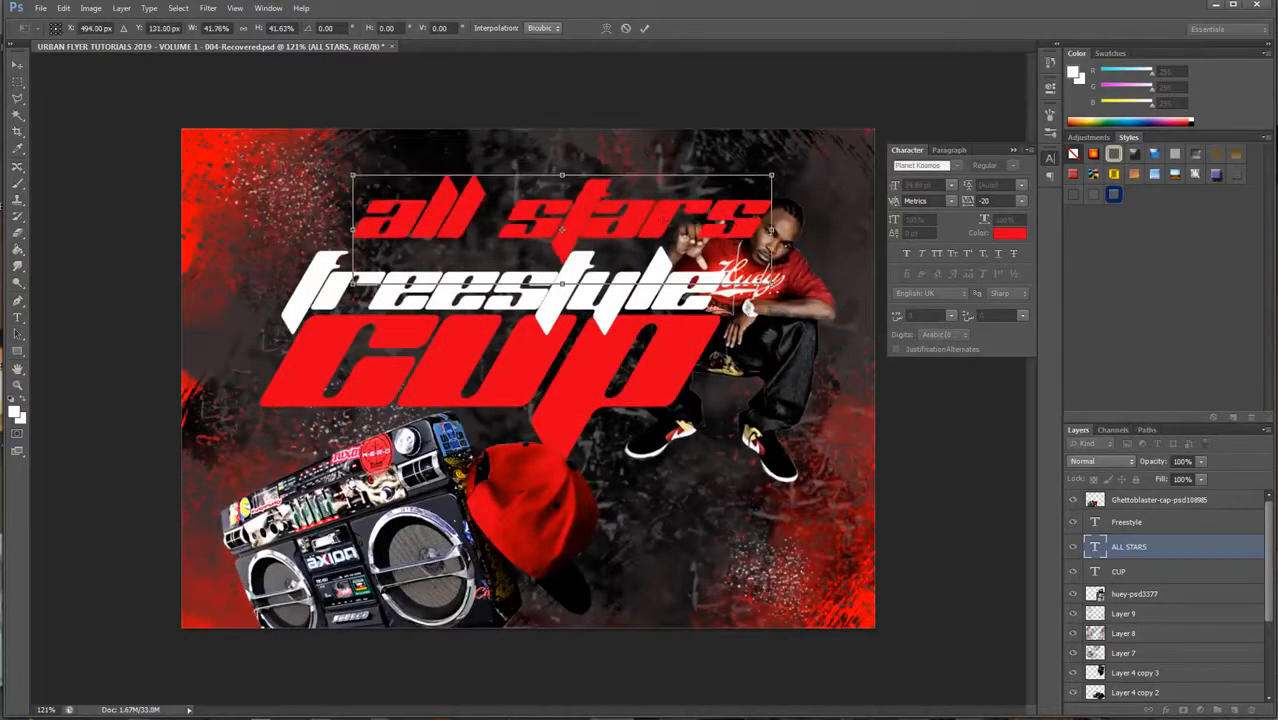
pyautogui.moveTo(668, 183); pyautogui.dragTo(599, 204)
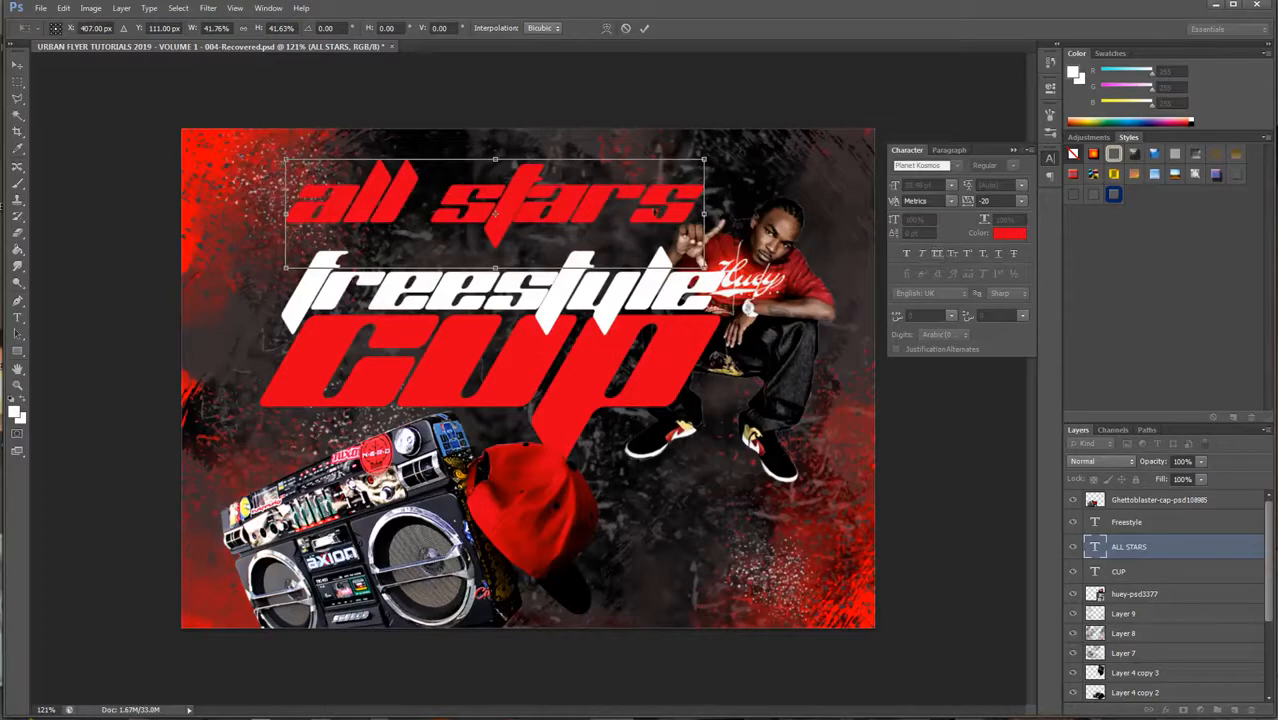
pyautogui.moveTo(286, 159); pyautogui.dragTo(355, 178)
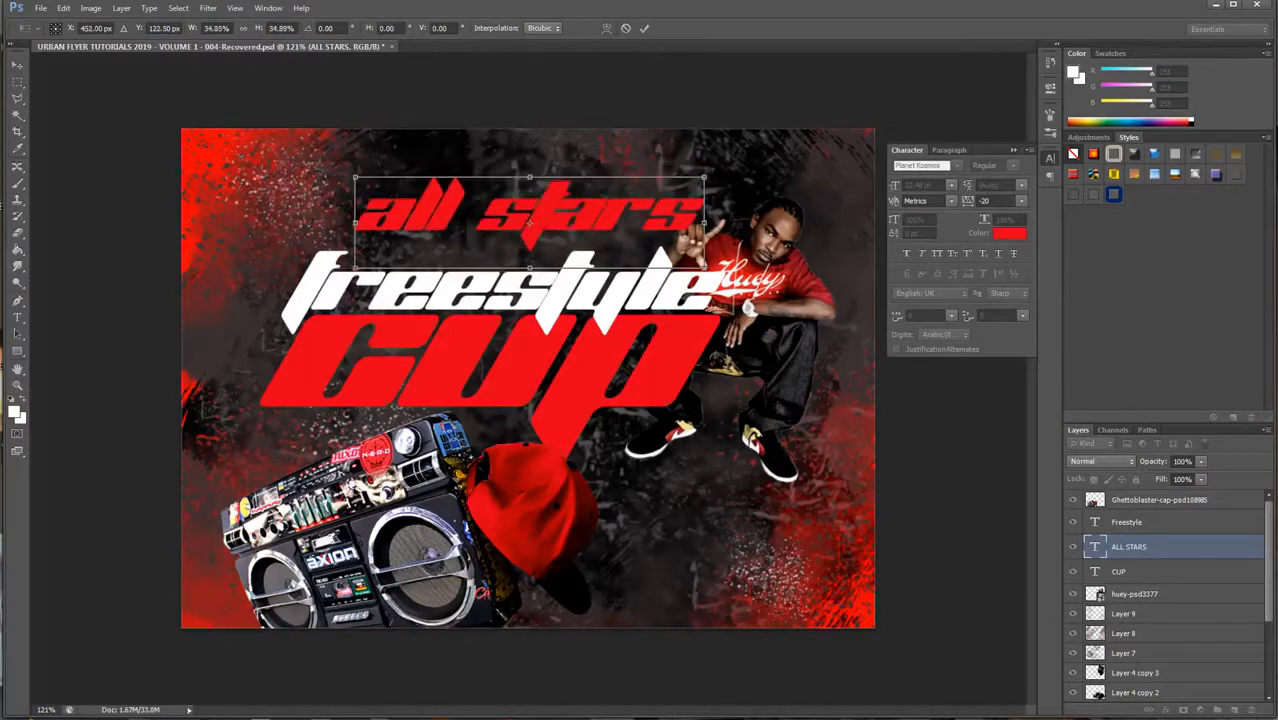
pyautogui.moveTo(704, 178); pyautogui.dragTo(664, 187)
pyautogui.moveTo(355, 187); pyautogui.dragTo(343, 184)
pyautogui.press('Return')
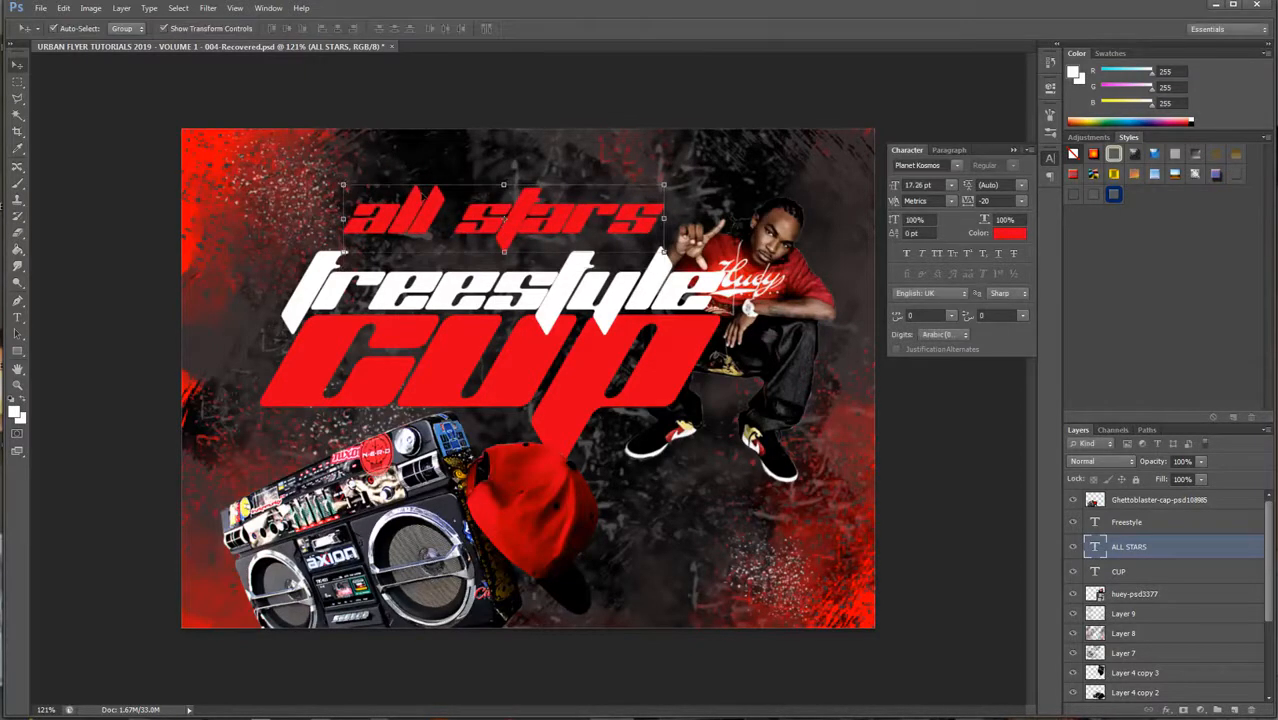
pyautogui.moveTo(504, 216); pyautogui.dragTo(504, 200)
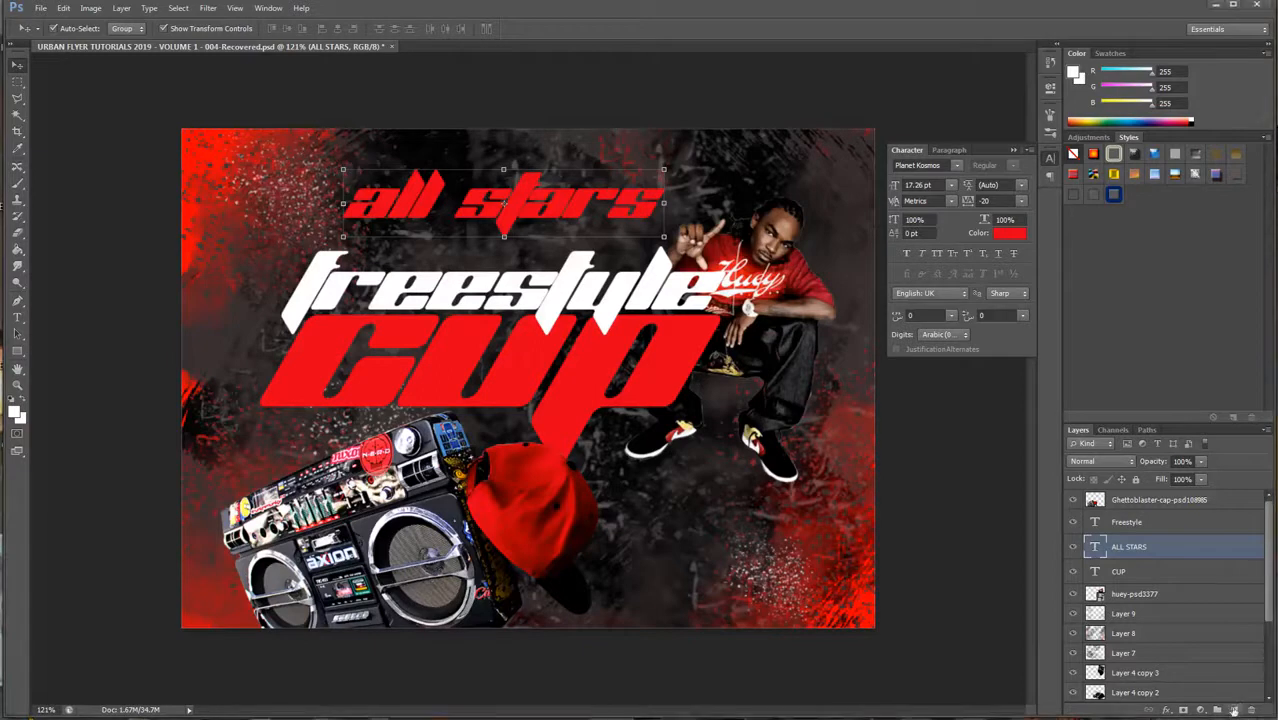
# Step: Add a new layer above ALL STARS and place a text entry point in the lower middle of the flyer
pyautogui.click(1234, 709)
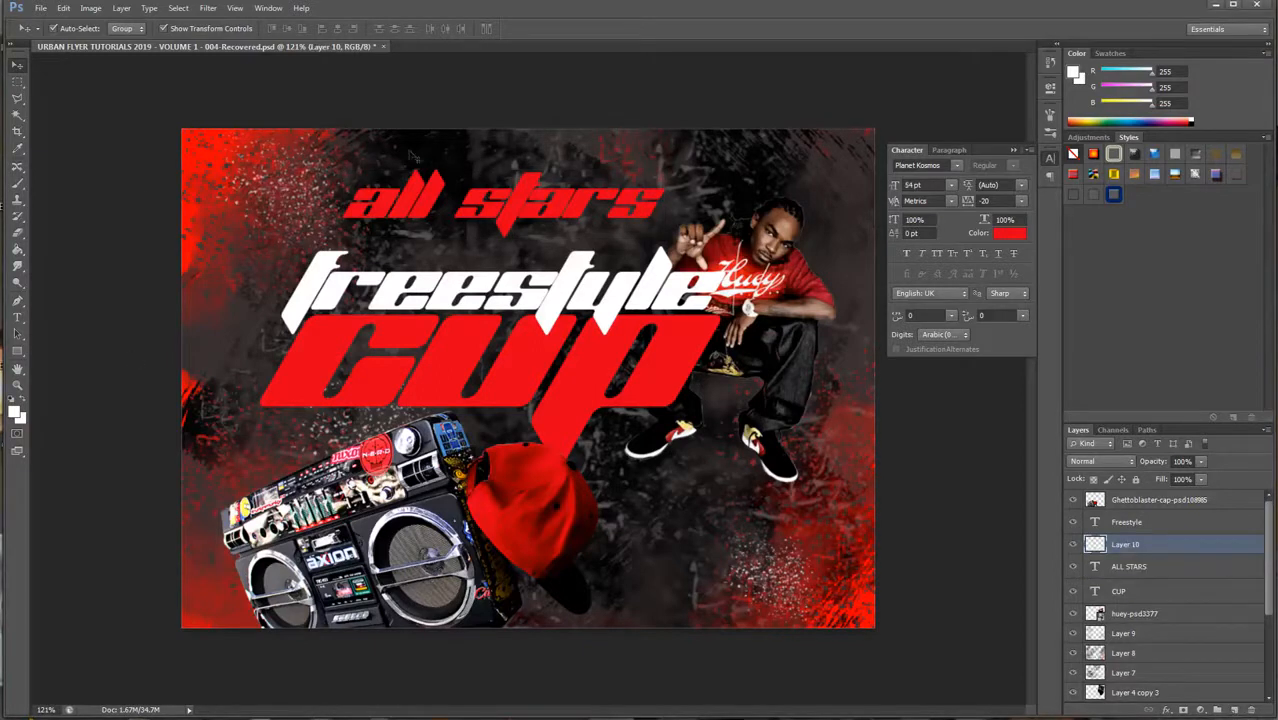
pyautogui.click(17, 318)
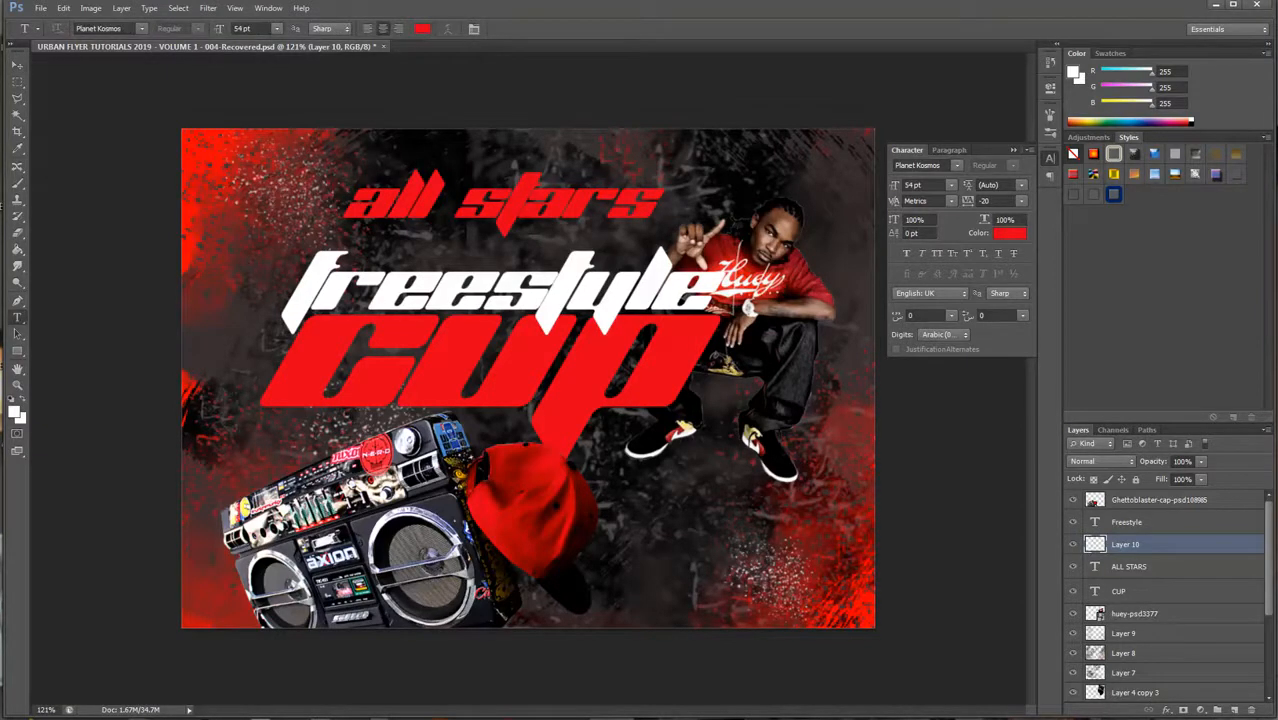
pyautogui.click(317, 718)
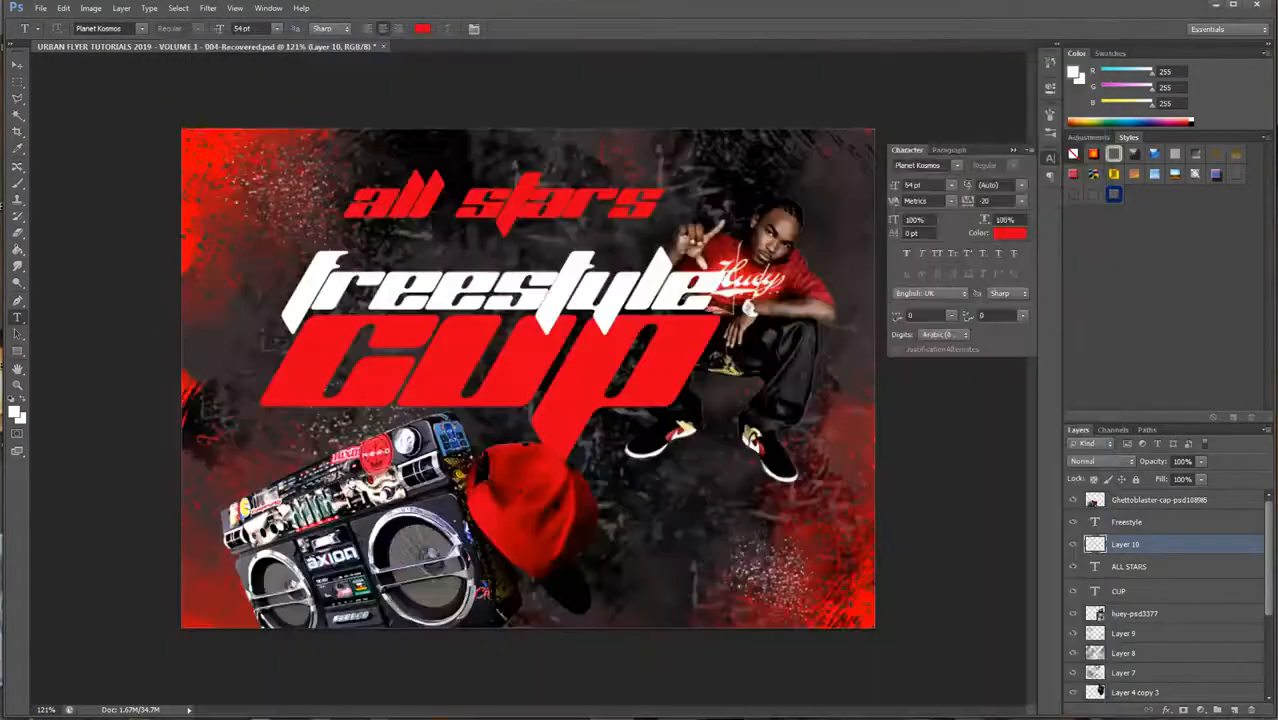
pyautogui.click(1031, 41)
pyautogui.click(663, 528)
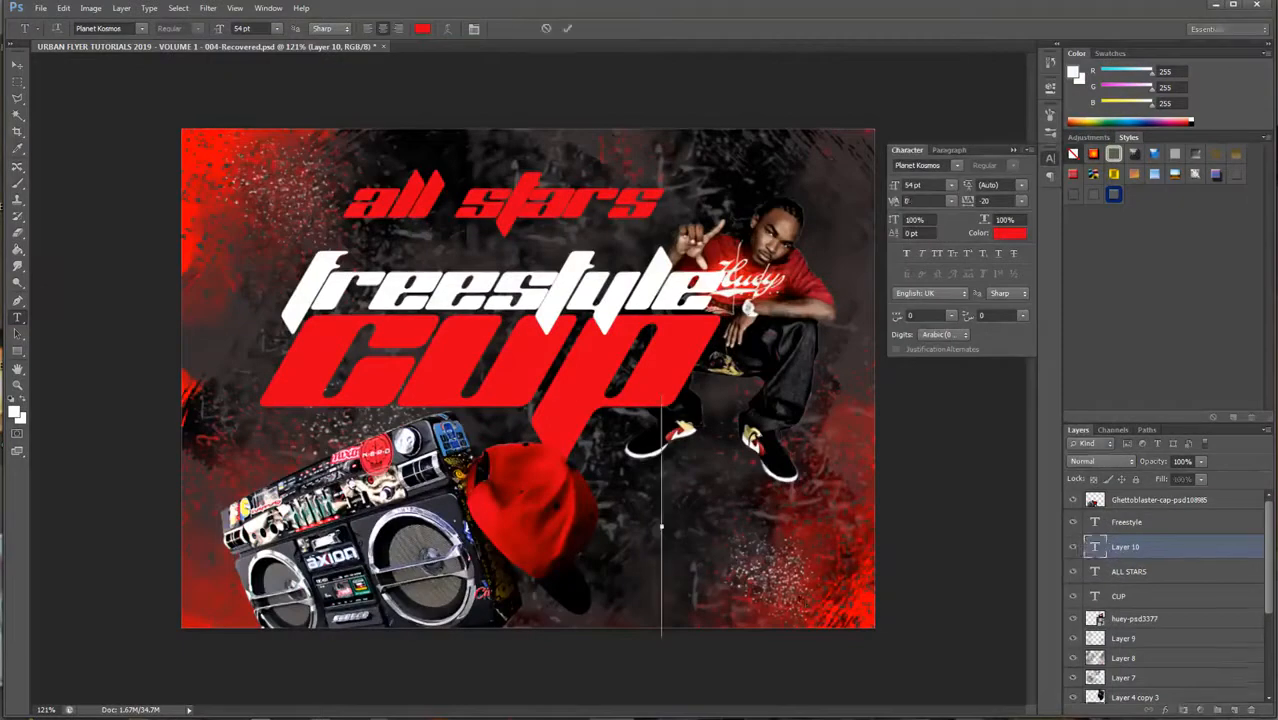
# Step: Type the date '26 FEB SAT' at 24 pt and move it to the top over ALL STARS
pyautogui.click(276, 28)
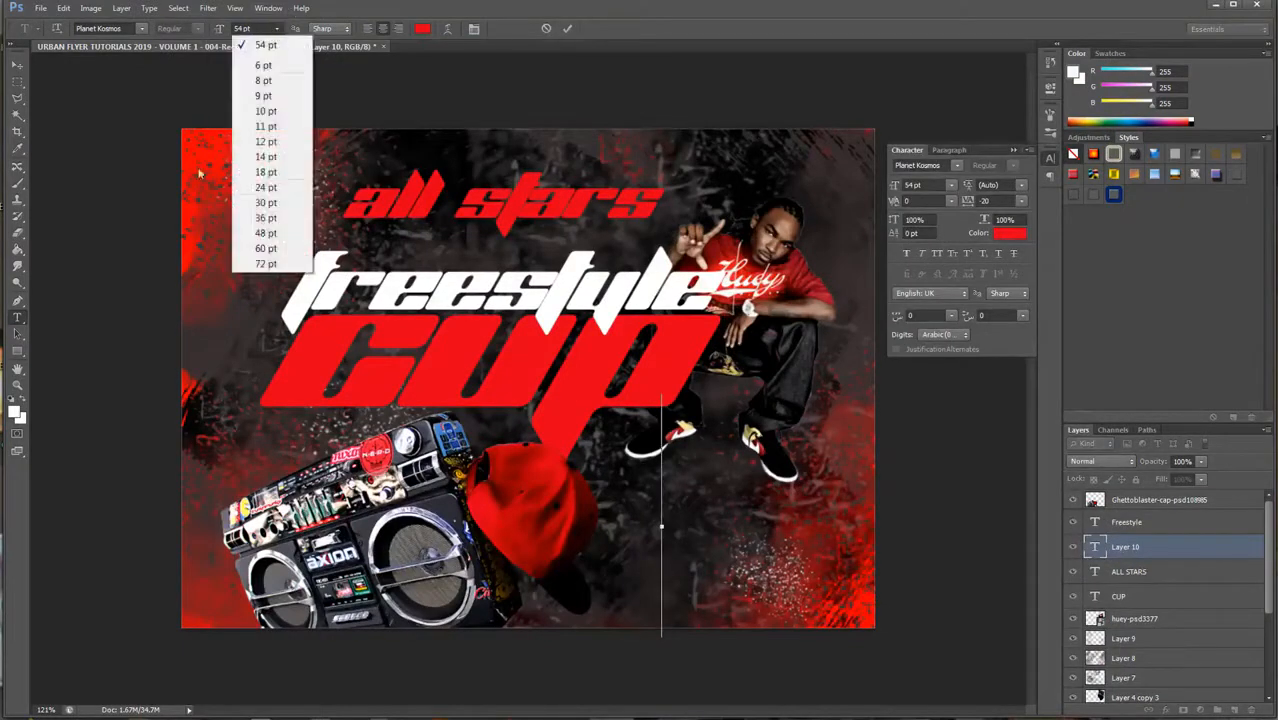
pyautogui.click(277, 187)
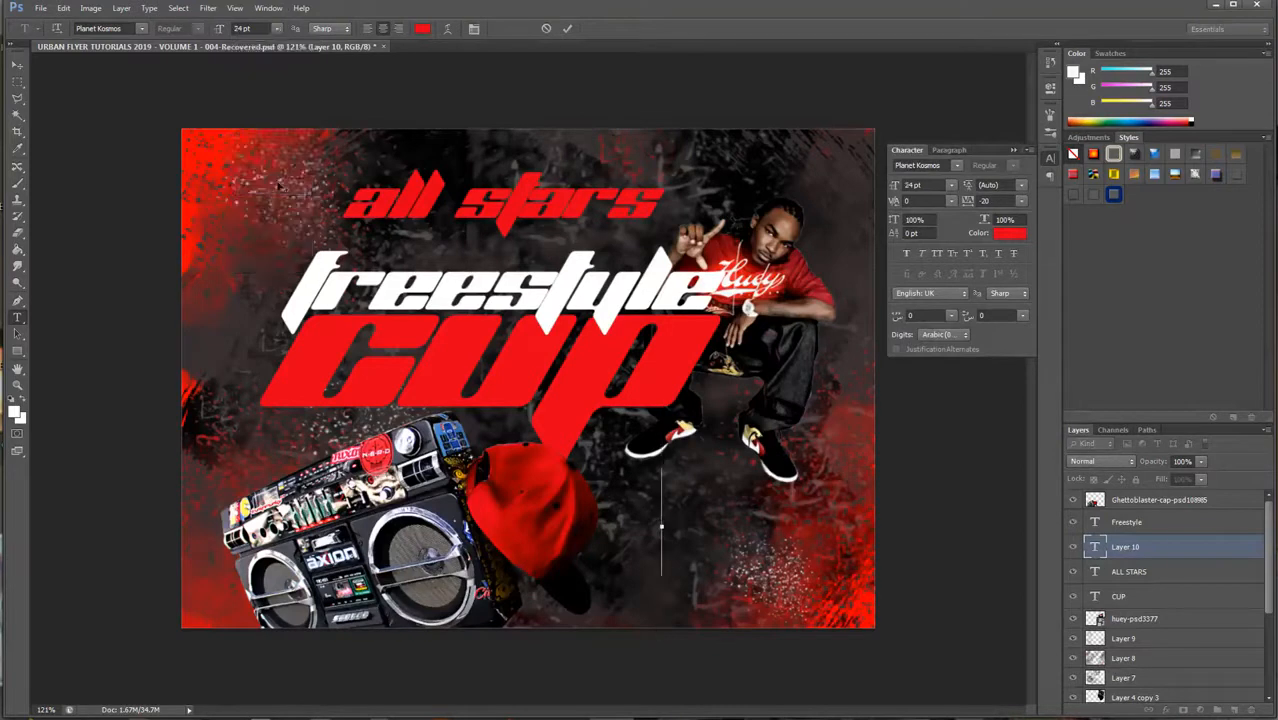
pyautogui.write('26')
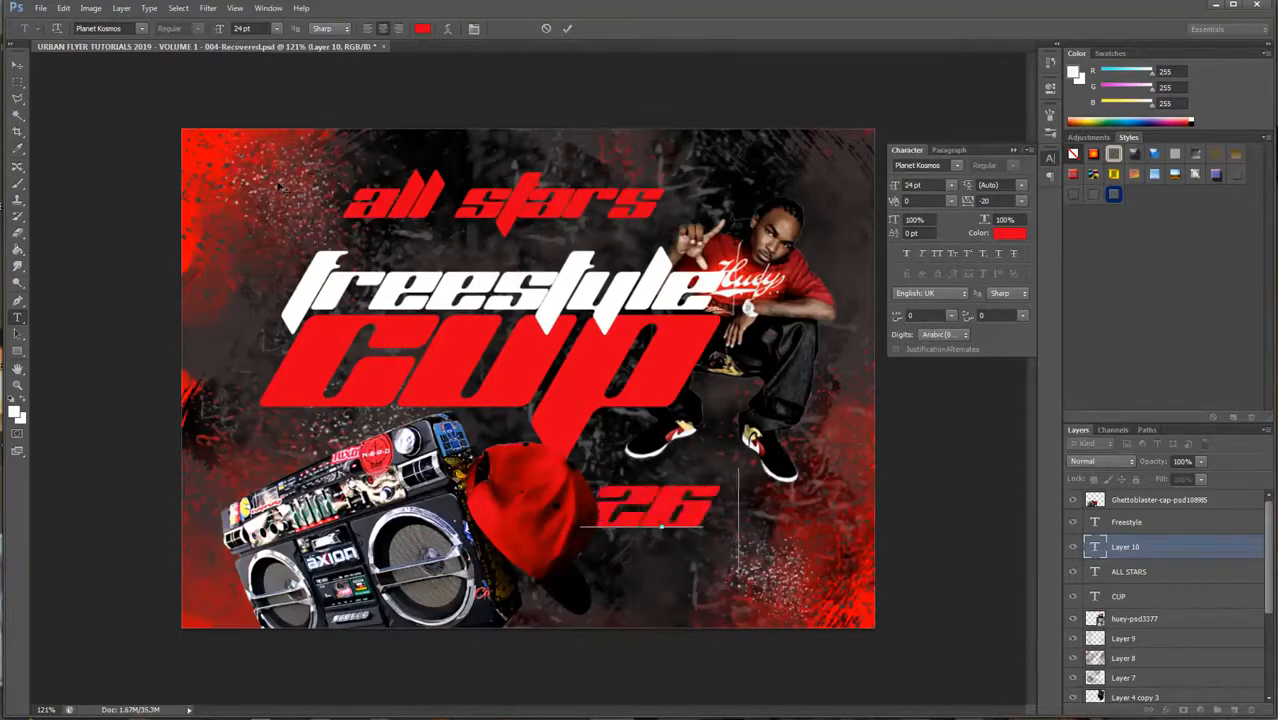
pyautogui.write(' feb sa')
pyautogui.click(17, 64)
pyautogui.moveTo(676, 507); pyautogui.dragTo(242, 199)
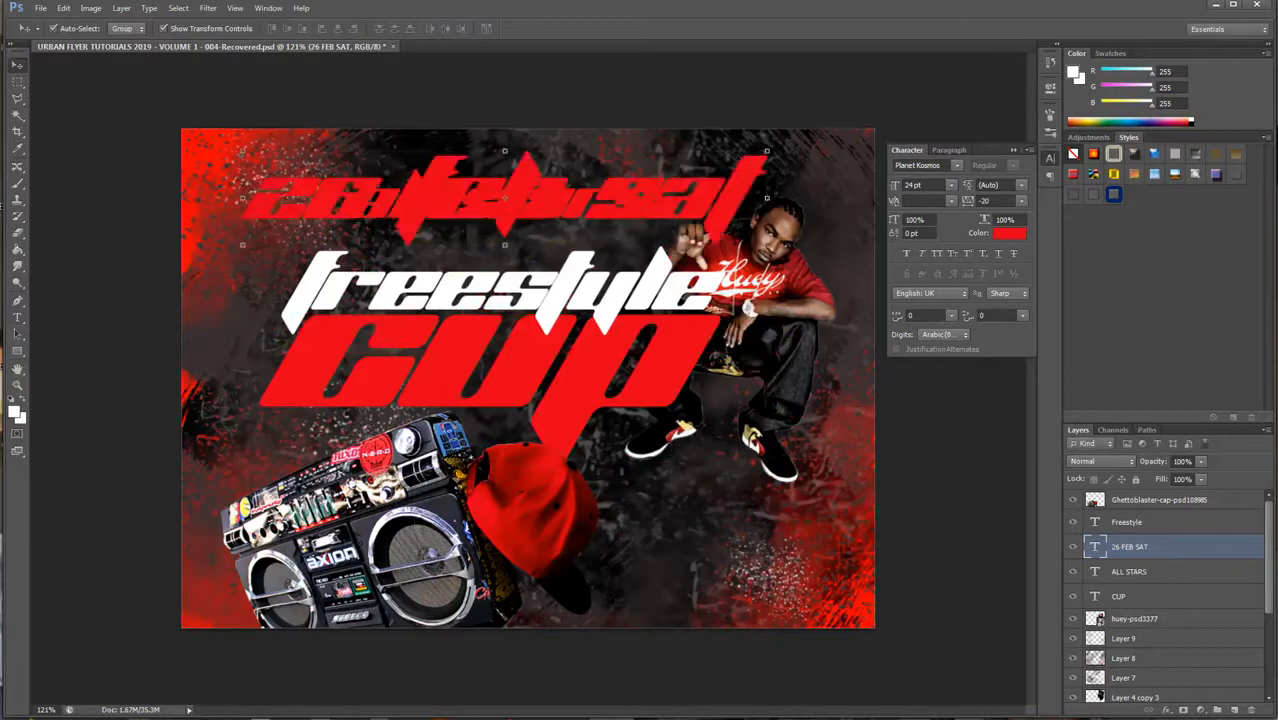
# Step: Make the date text white and set its font to MVSans Bold
pyautogui.click(1010, 234)
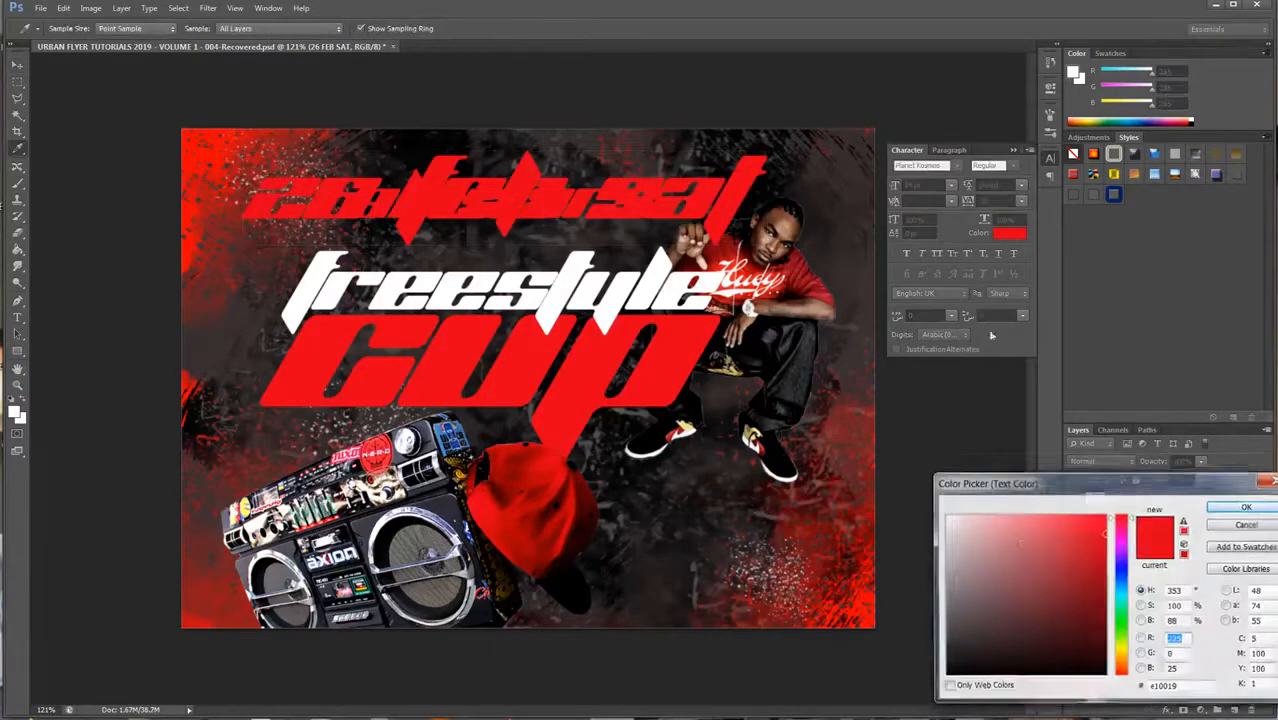
pyautogui.click(945, 516)
pyautogui.click(1248, 508)
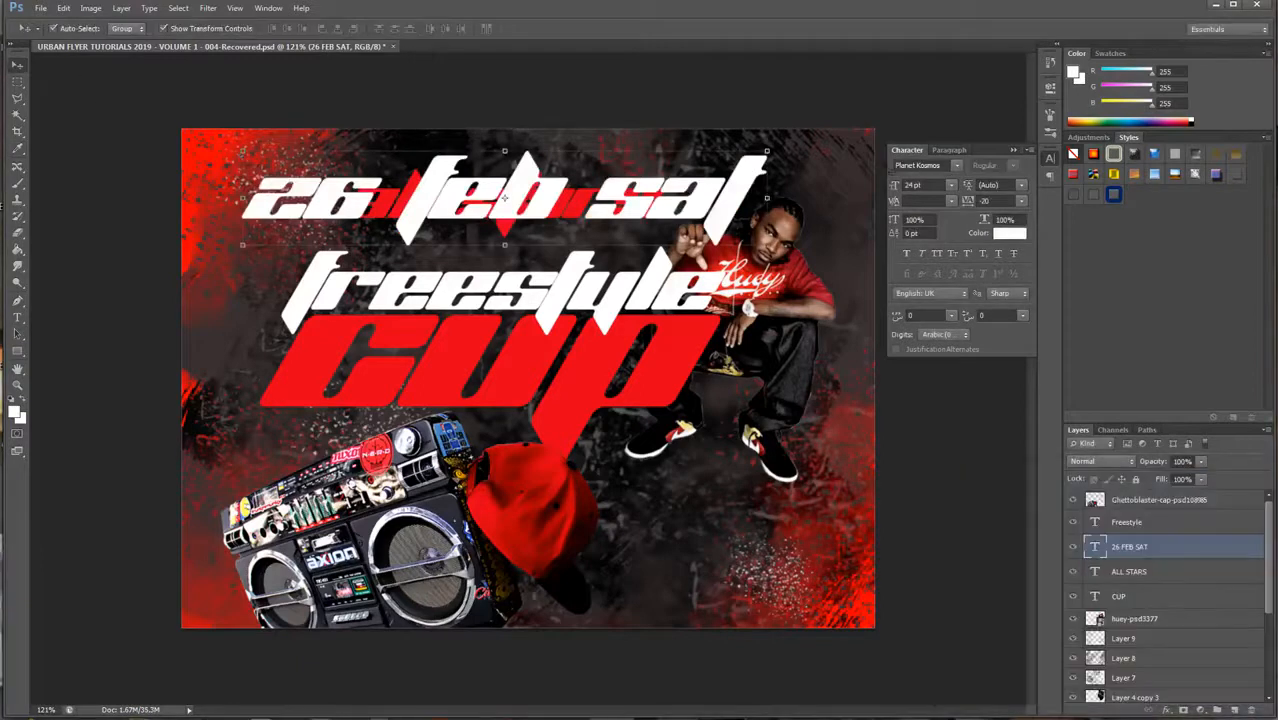
pyautogui.click(957, 165)
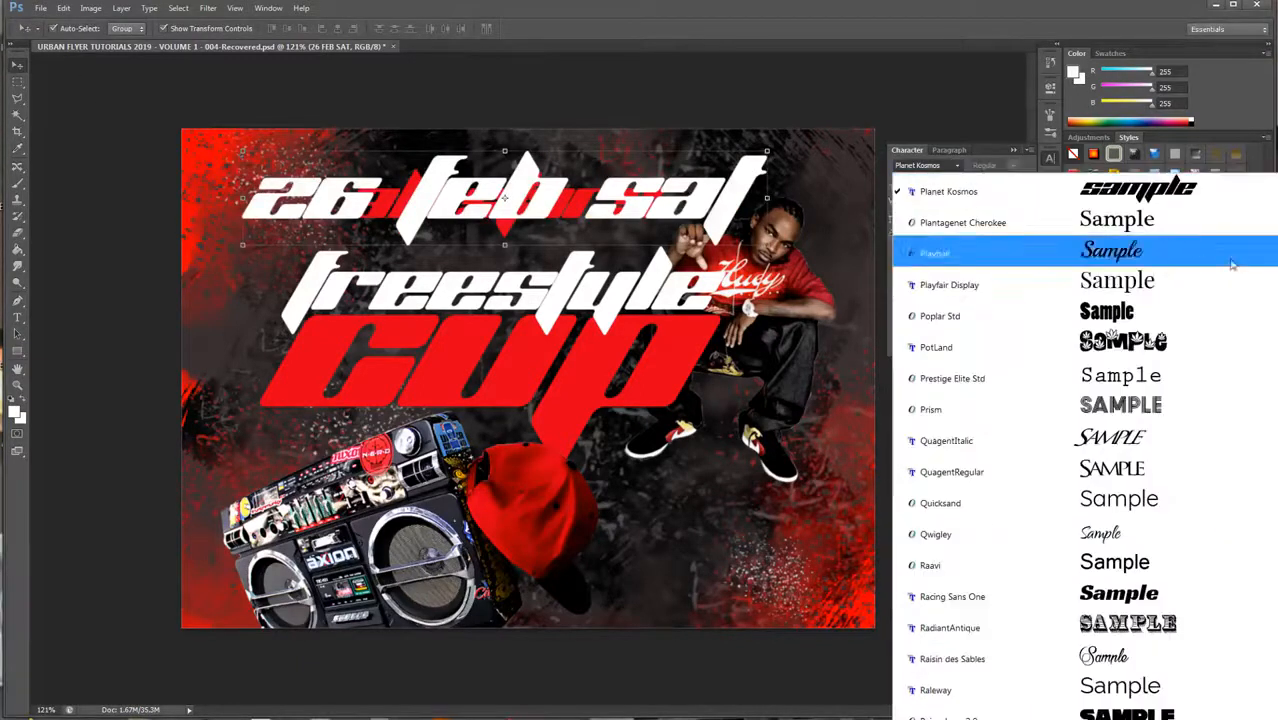
pyautogui.scroll(-7, 1100, 700)
pyautogui.scroll(-10, 1100, 650)
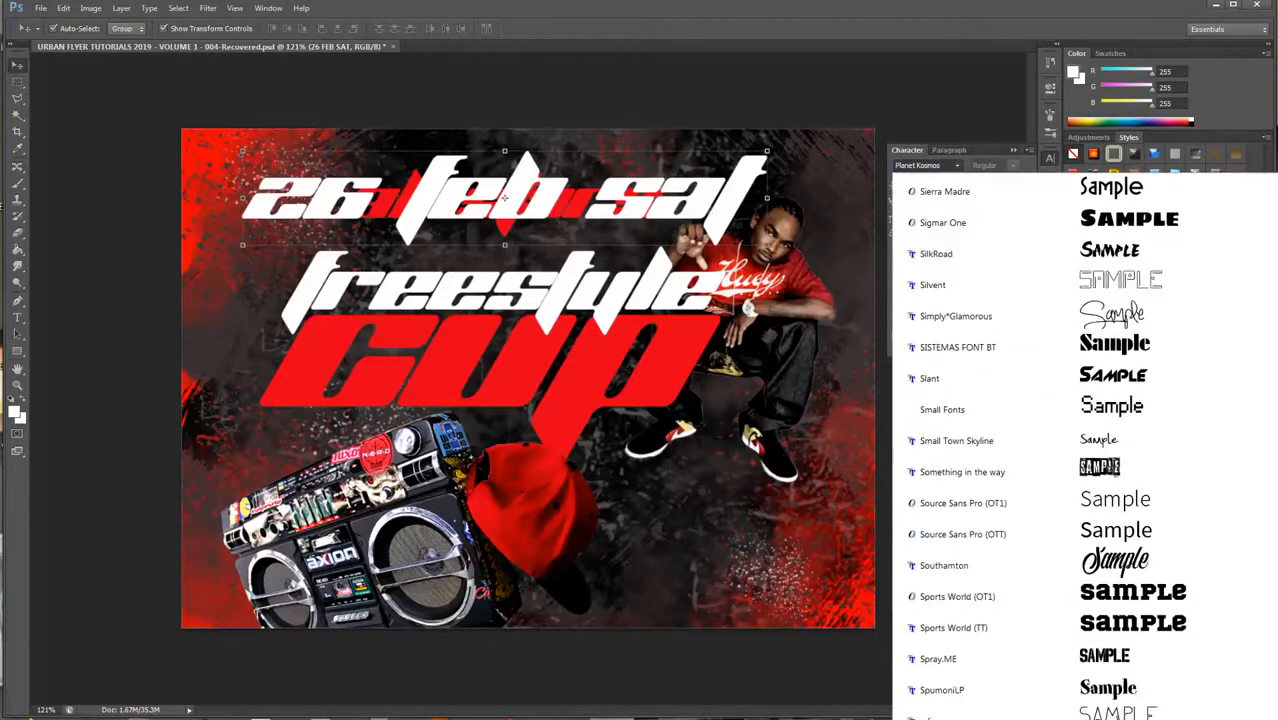
pyautogui.scroll(15, 1085, 448)
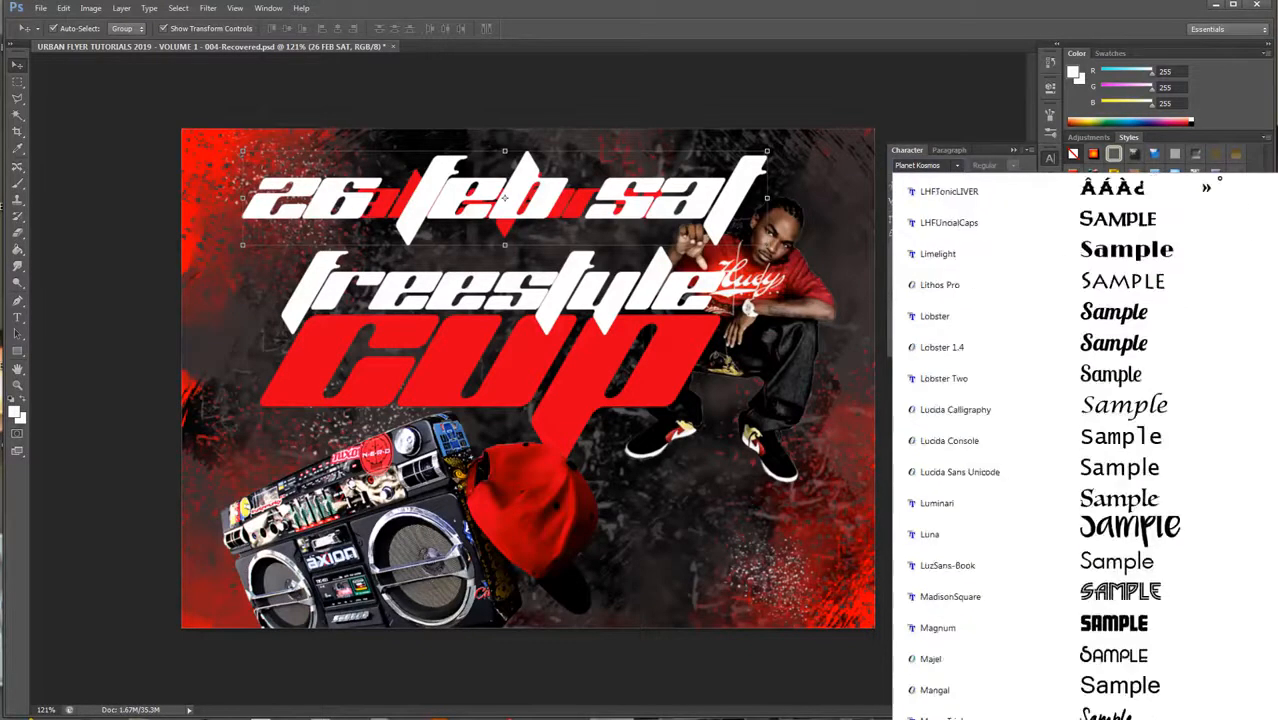
pyautogui.scroll(-10, 1050, 445)
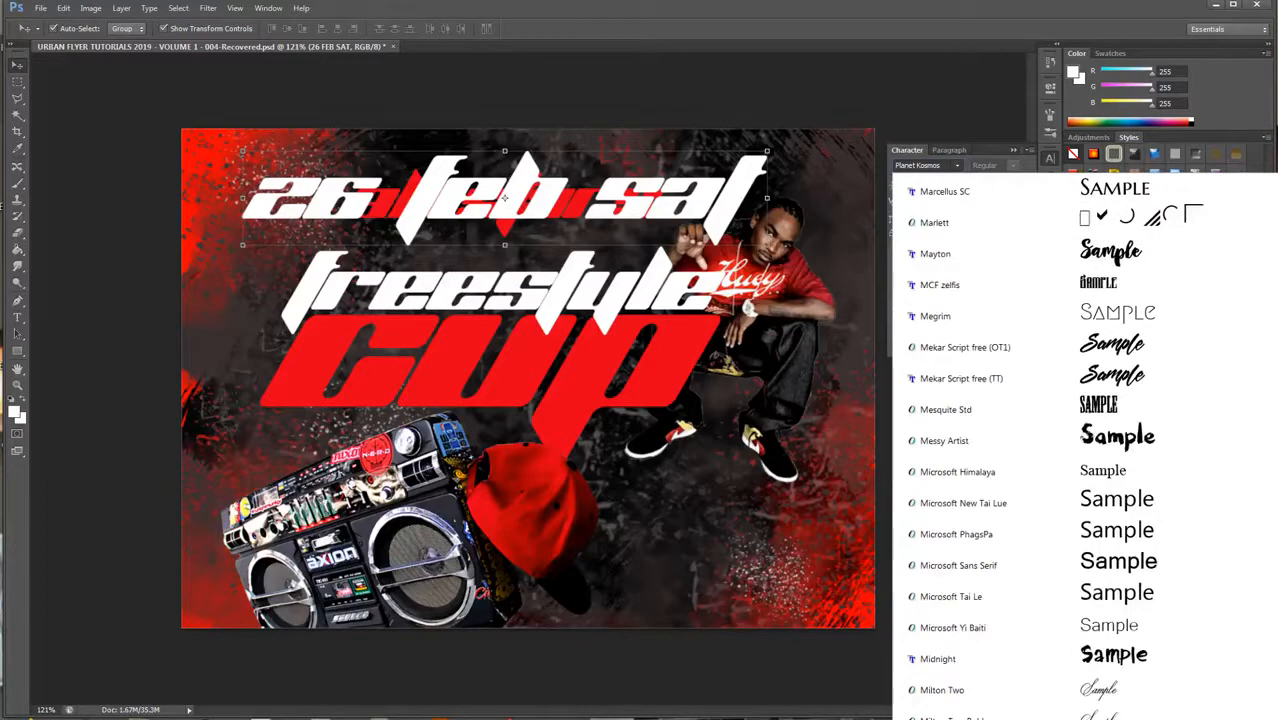
pyautogui.scroll(-3, 1085, 445)
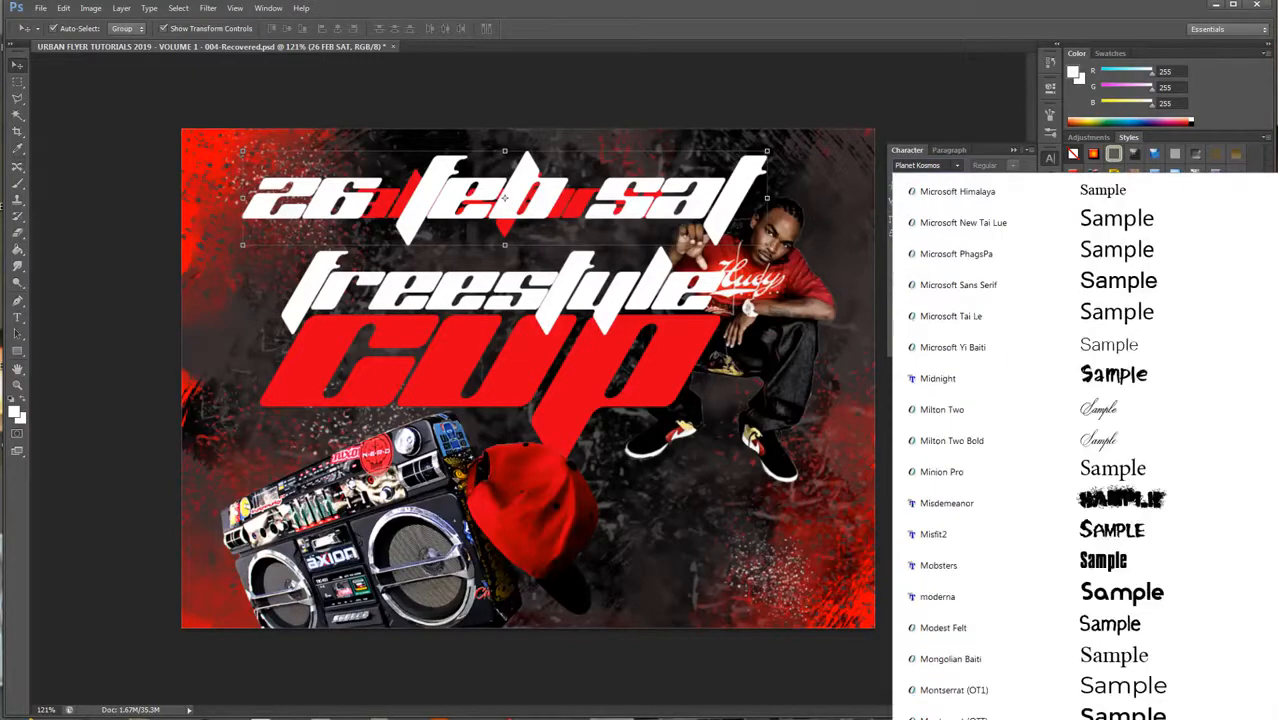
pyautogui.click(1000, 450)
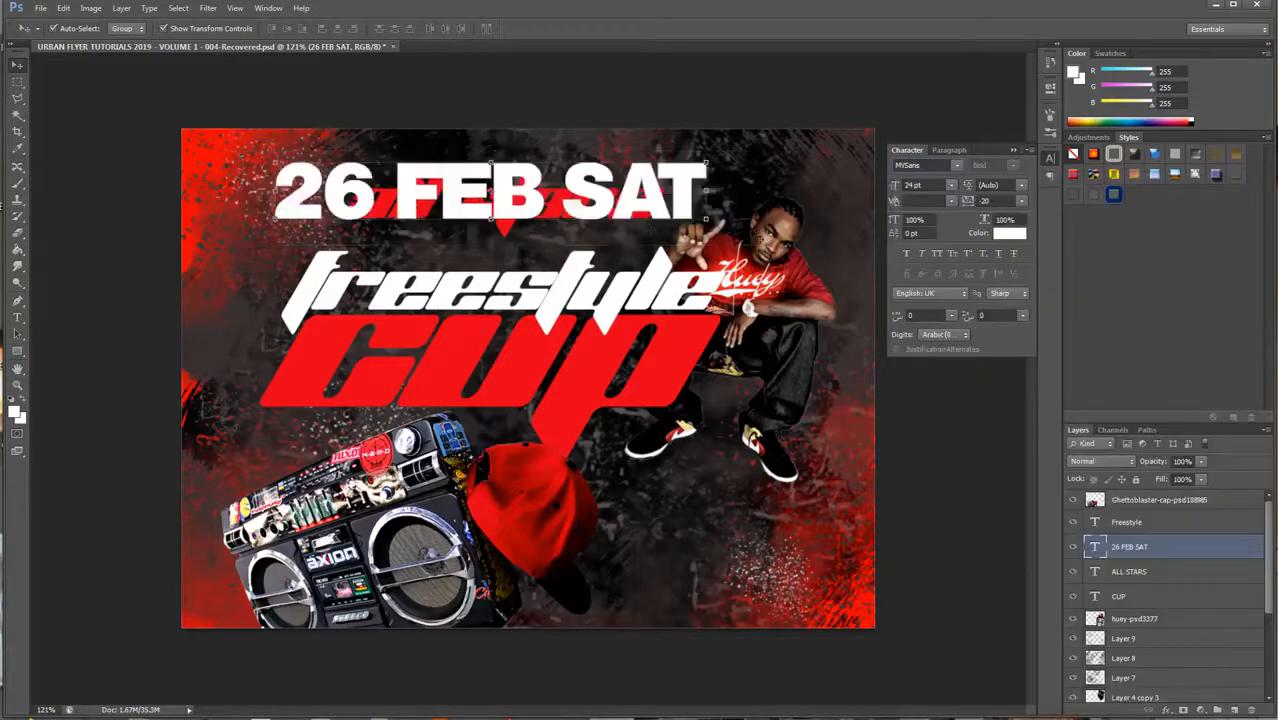
# Step: Scale the 26 FEB SAT date down to about 54% so it sits above ALL STARS
pyautogui.hotkey('ctrl', 't')
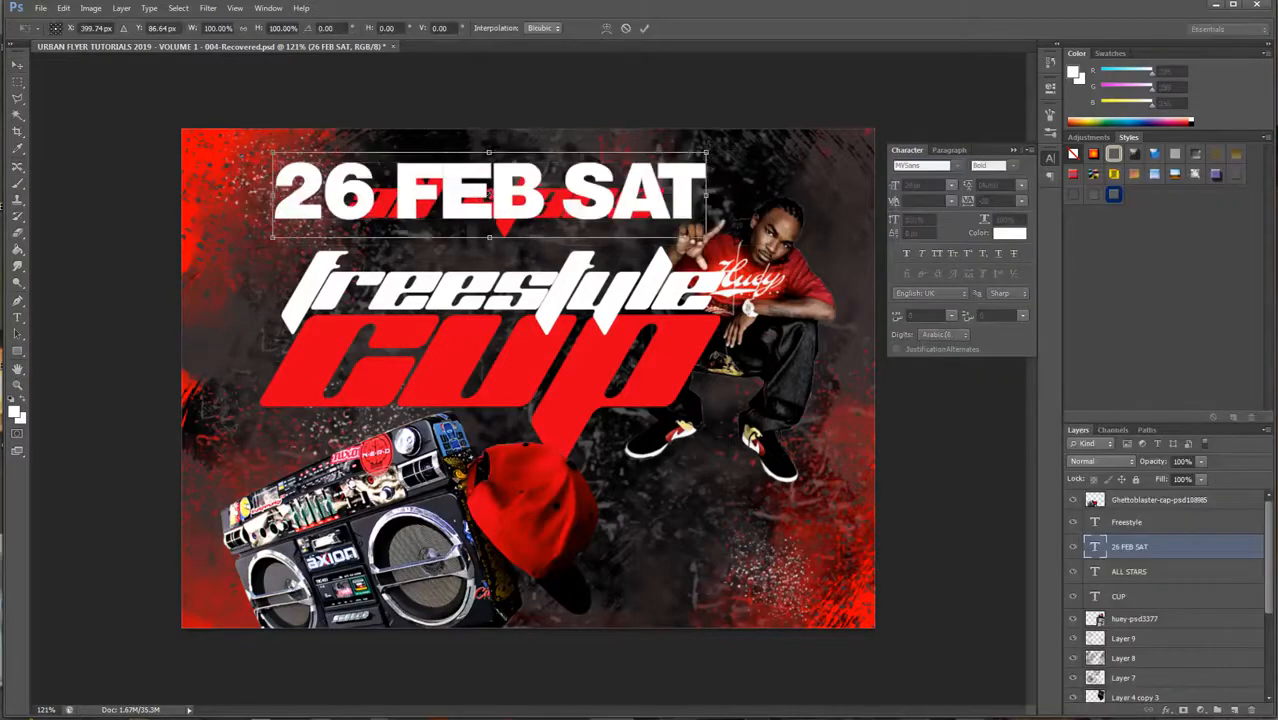
pyautogui.moveTo(706, 149)
pyautogui.mouseDown()
pyautogui.moveTo(510, 191)
pyautogui.moveTo(776, 148)
pyautogui.moveTo(729, 153)
pyautogui.mouseUp()
pyautogui.press('Return')
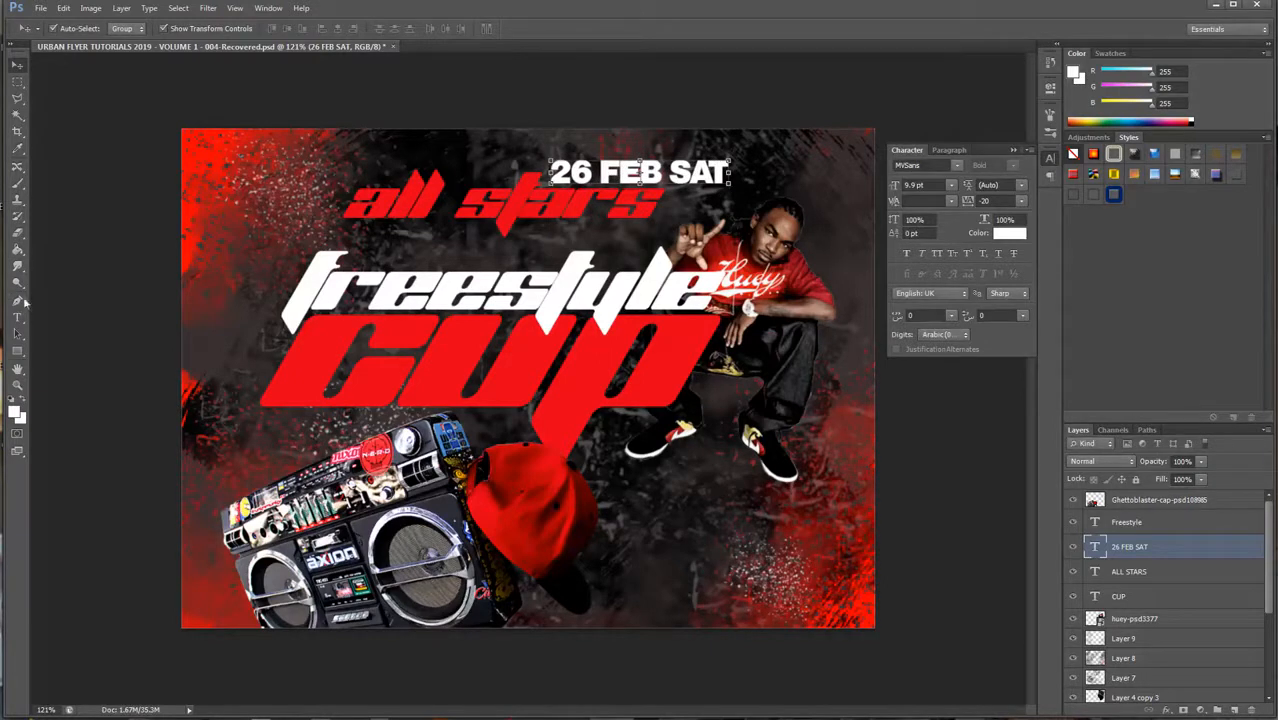
pyautogui.click(18, 318)
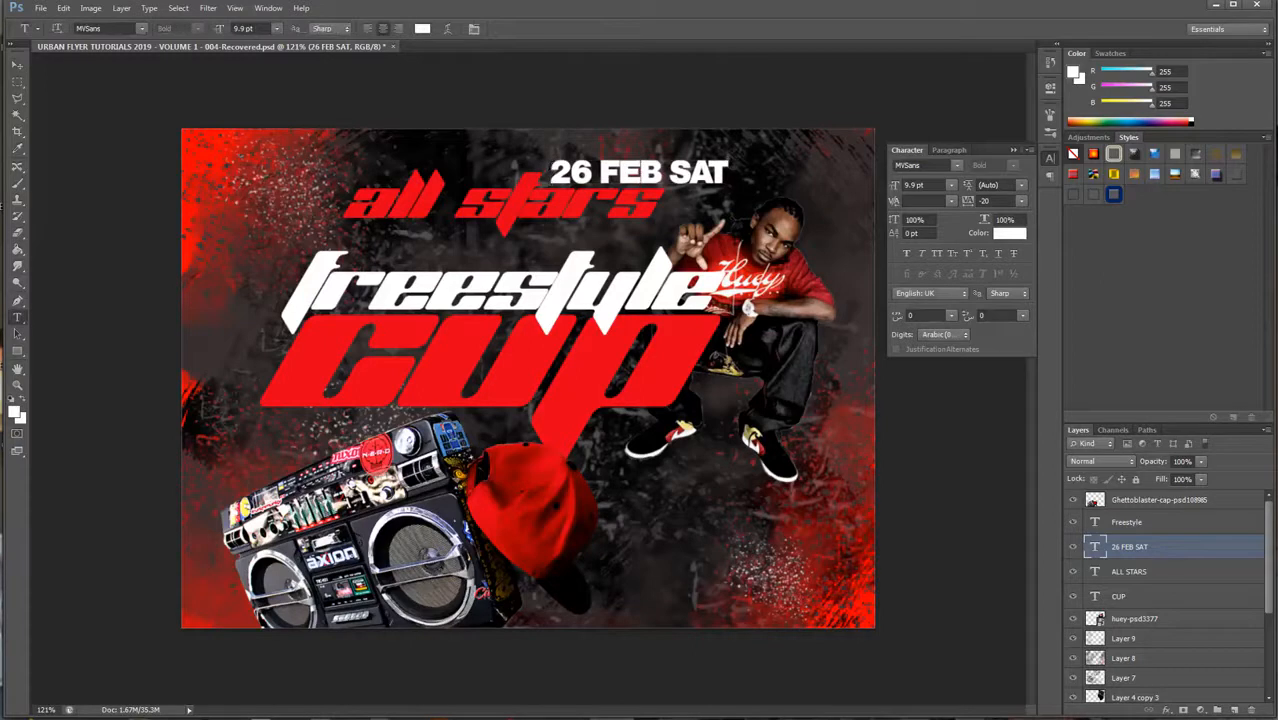
# Step: Add a 12 pt presents subtitle line near ALL STARS
pyautogui.click(406, 205)
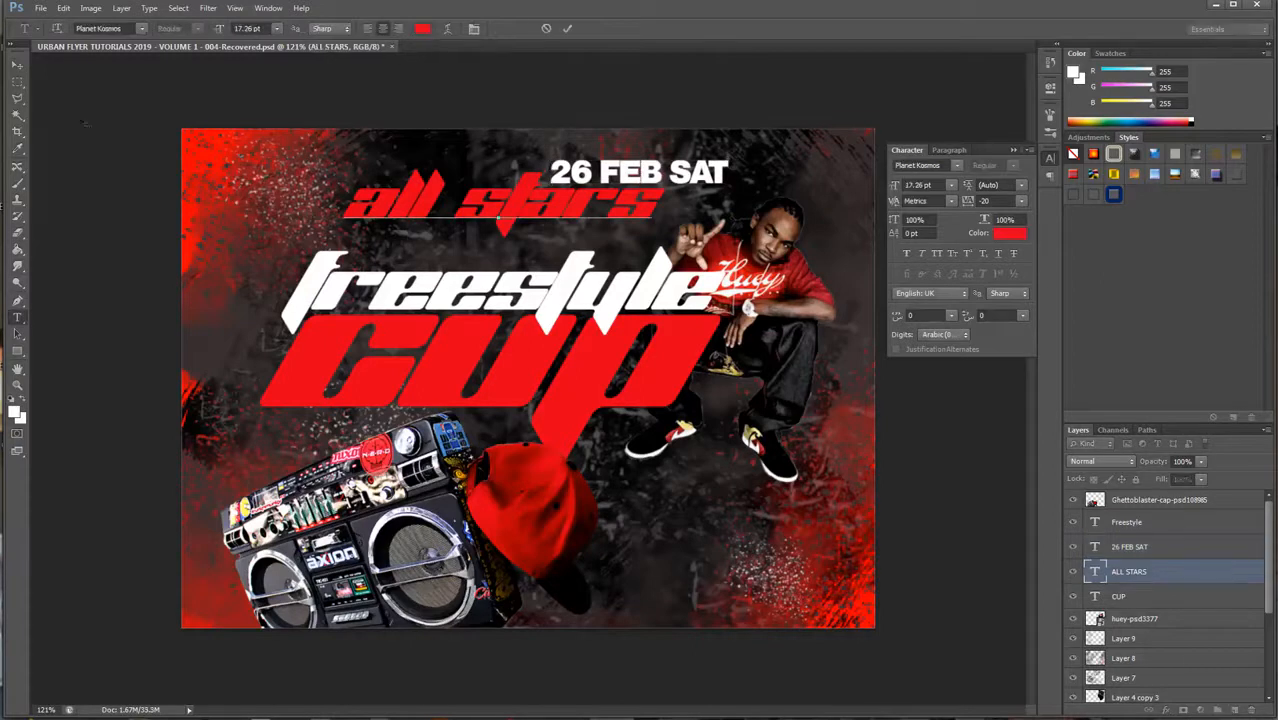
pyautogui.click(18, 65)
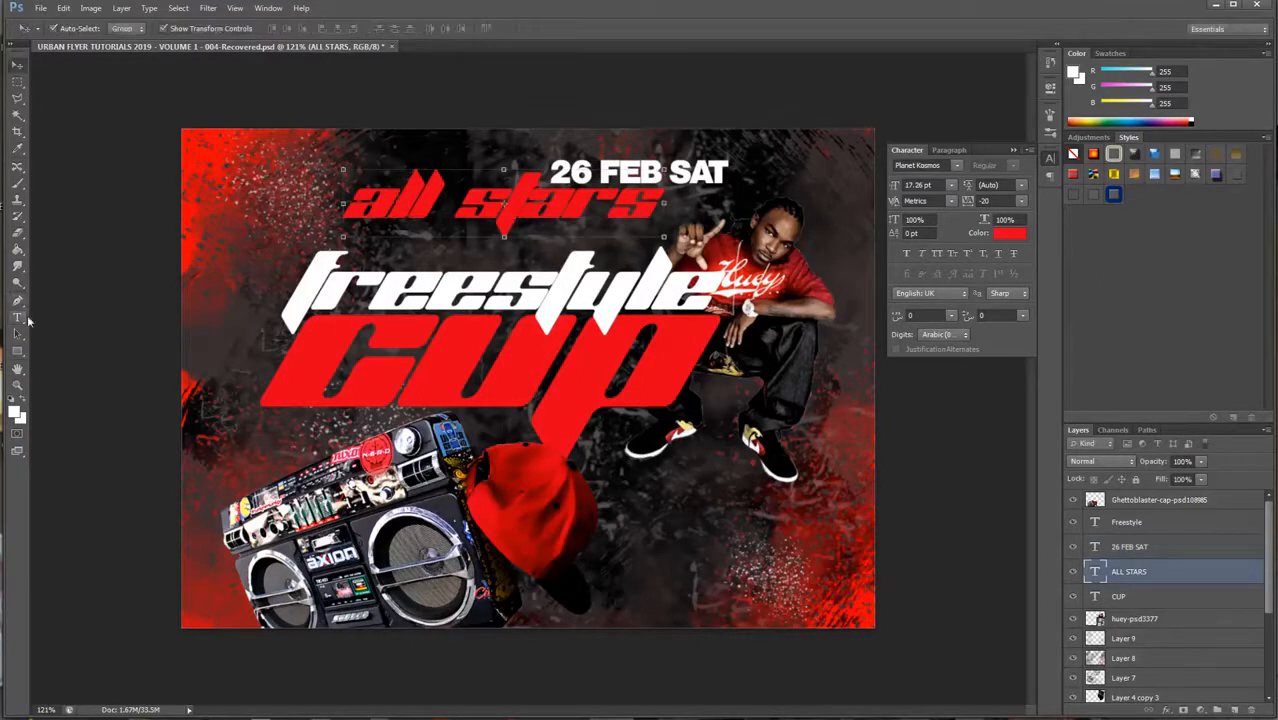
pyautogui.click(18, 318)
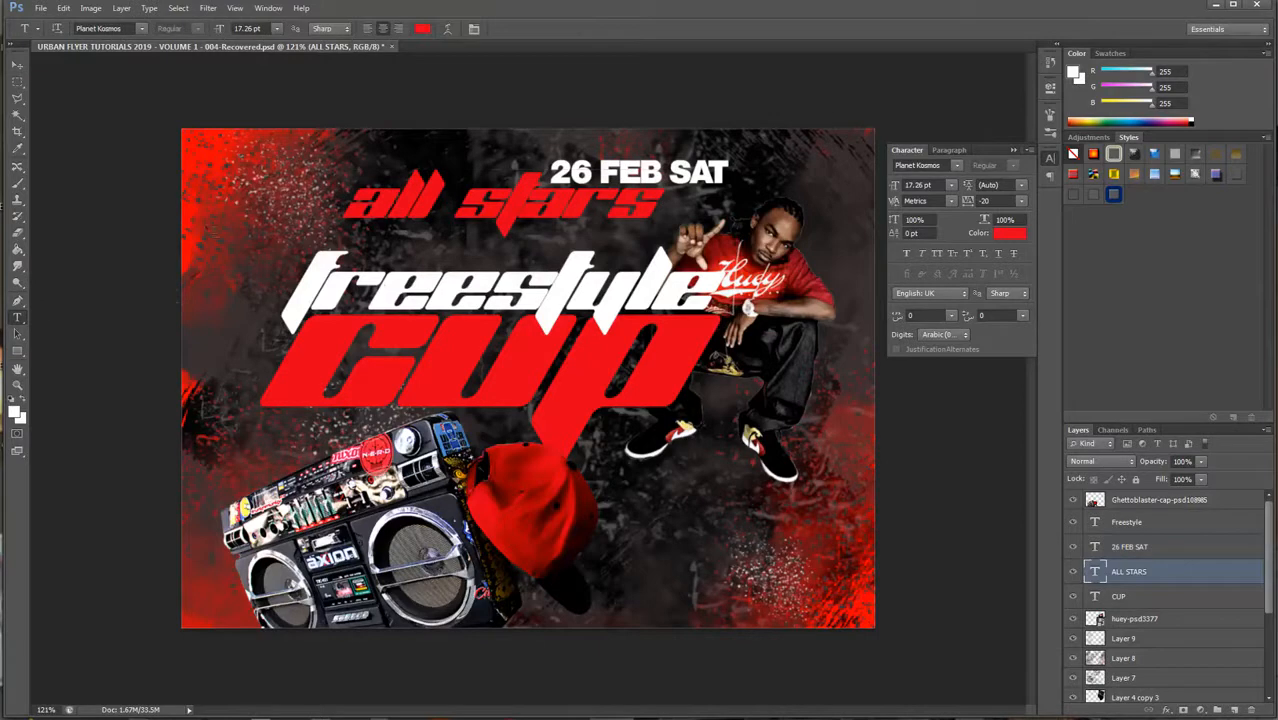
pyautogui.click(205, 226)
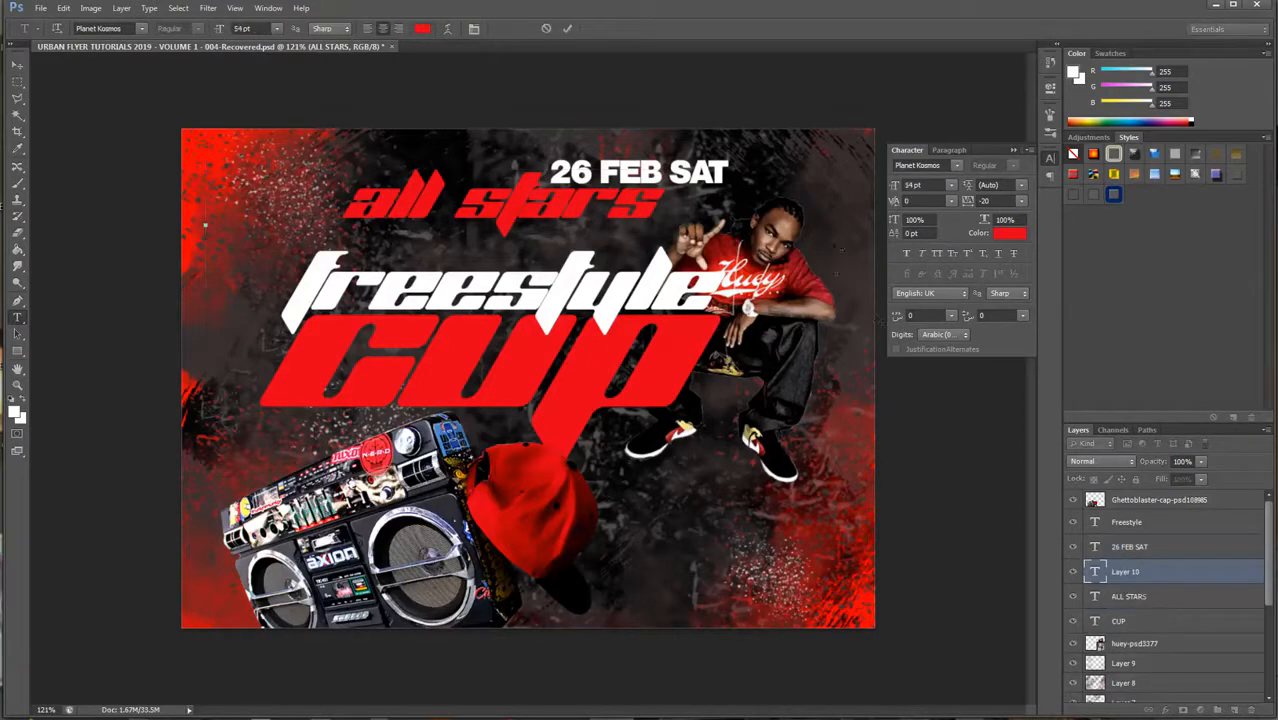
pyautogui.click(955, 188)
pyautogui.click(940, 298)
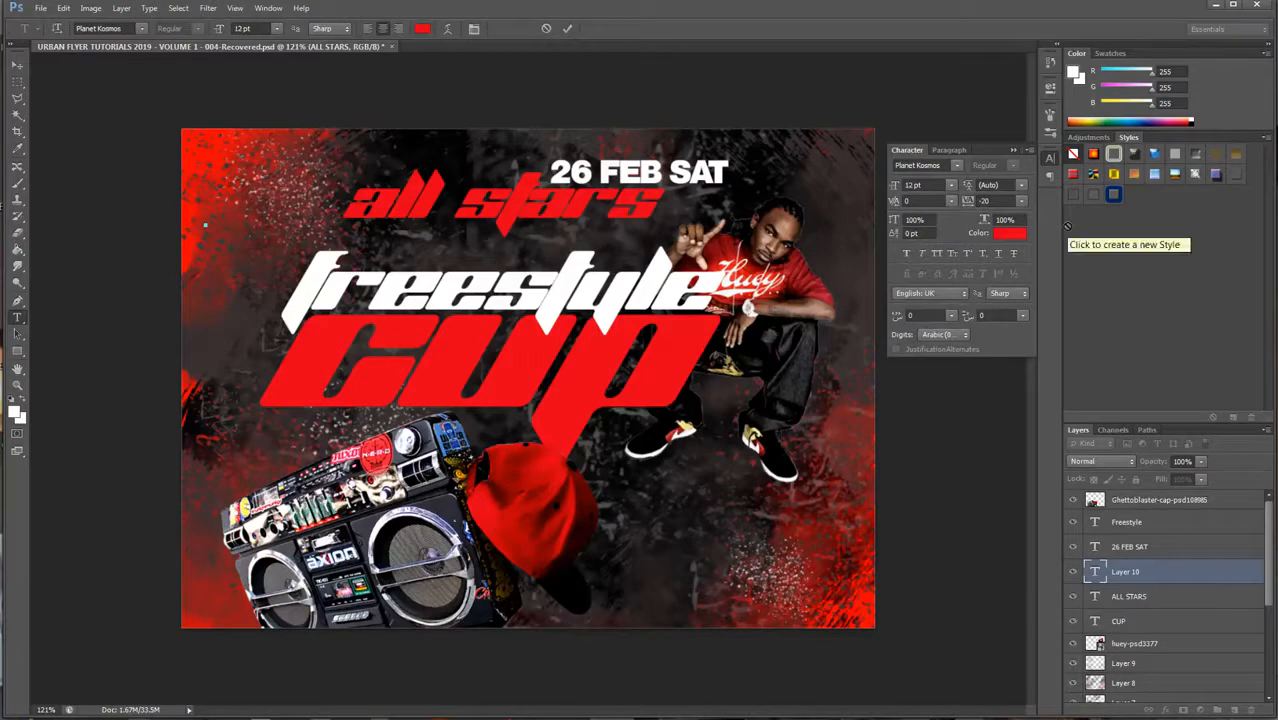
pyautogui.write('stars')
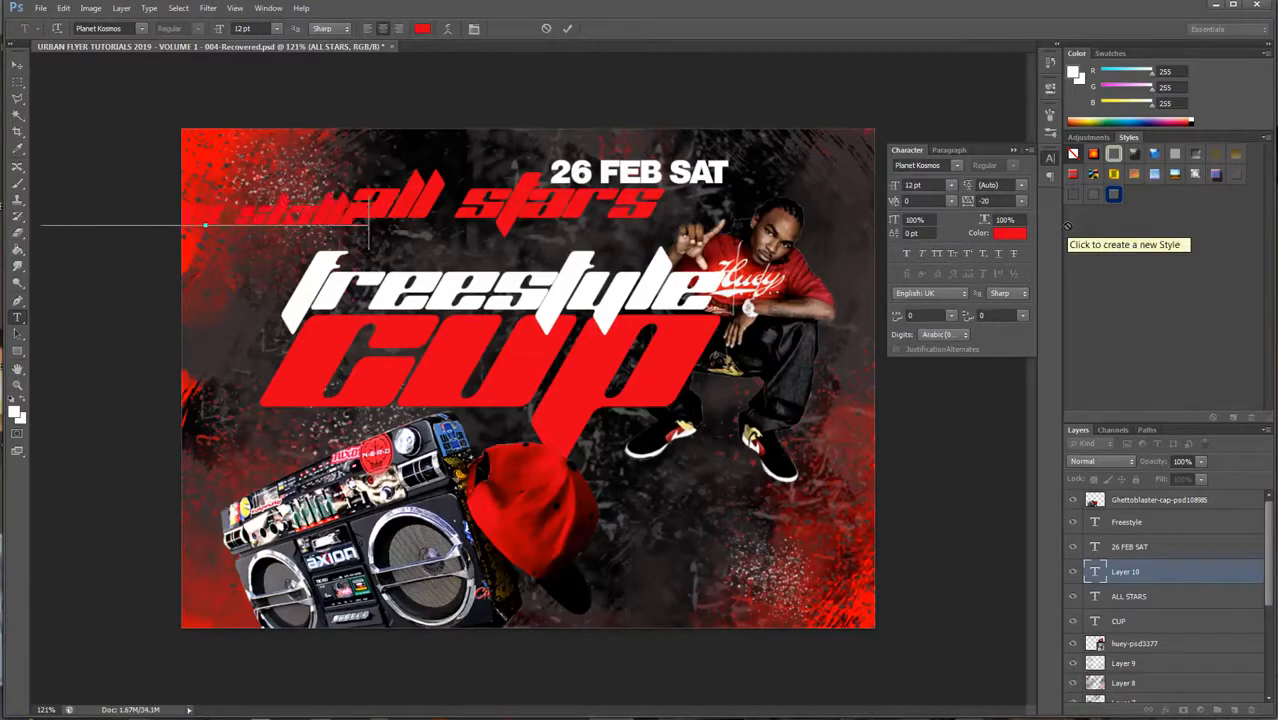
pyautogui.press('BackSpace')
pyautogui.press('BackSpace')
pyautogui.press('BackSpace')
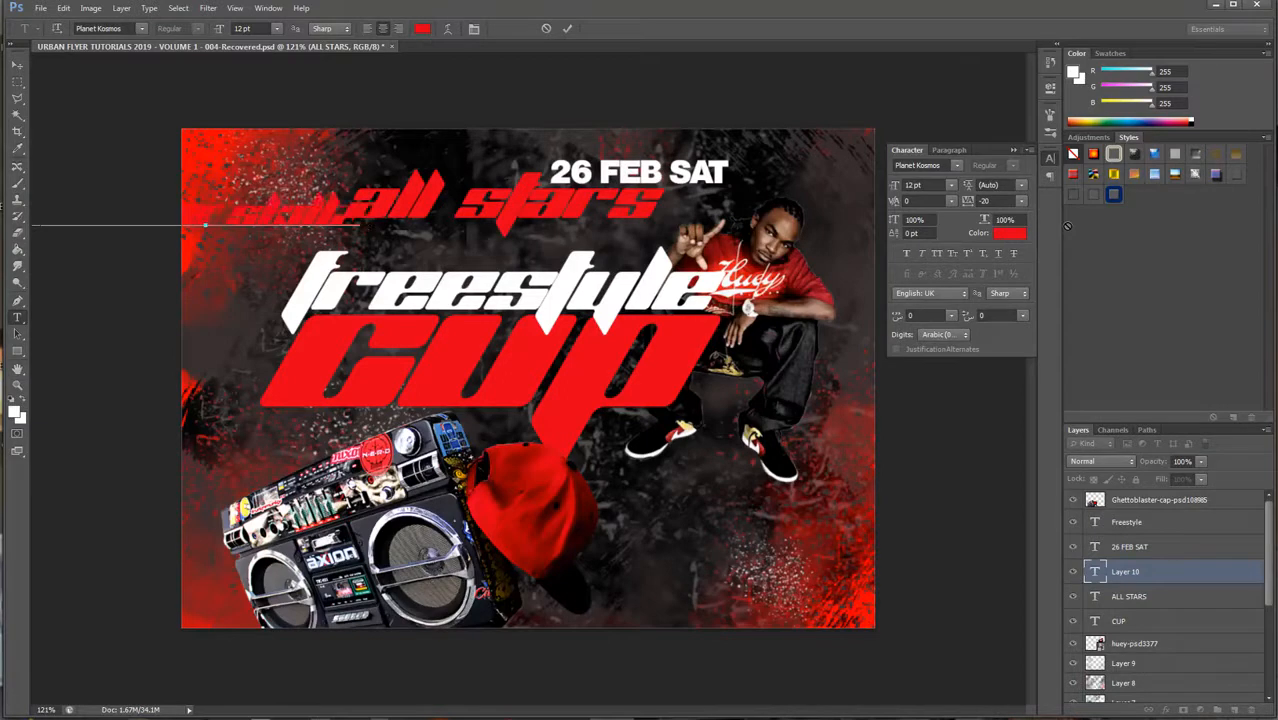
pyautogui.write('promotion')
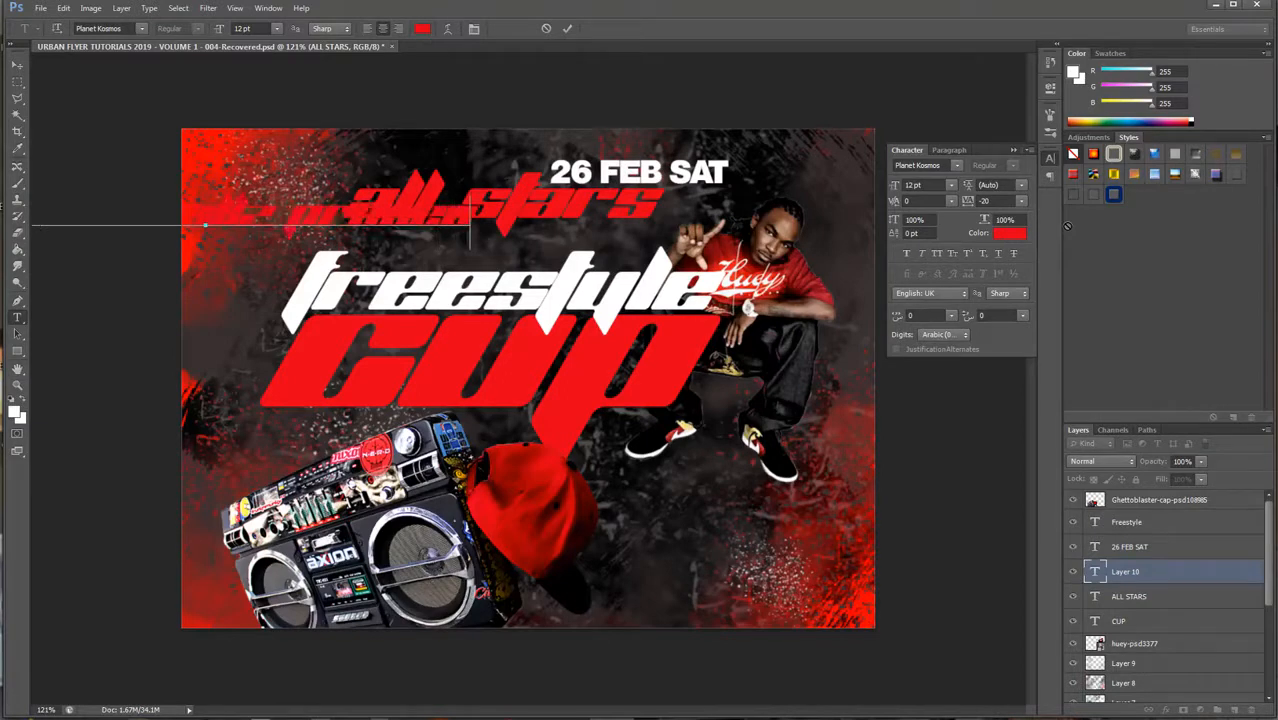
pyautogui.click(17, 64)
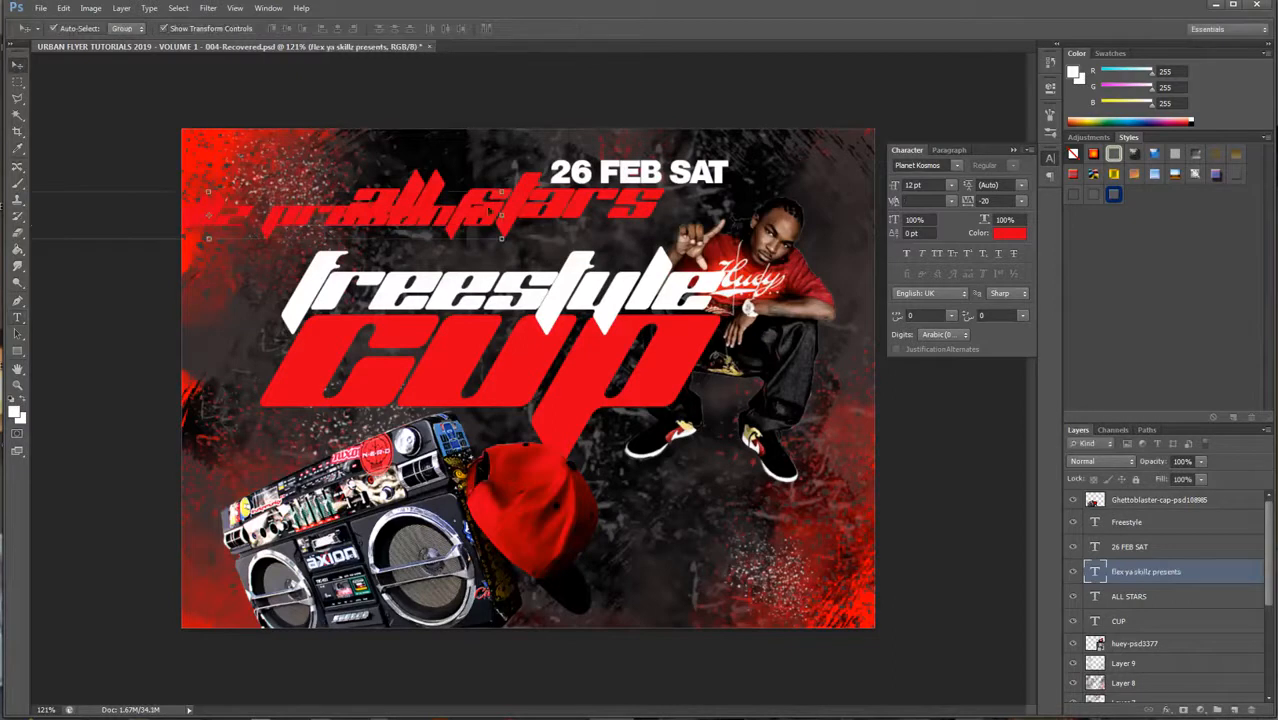
# Step: Move the presents line just below ALL STARS and select all its text
pyautogui.moveTo(500, 192); pyautogui.dragTo(776, 221)
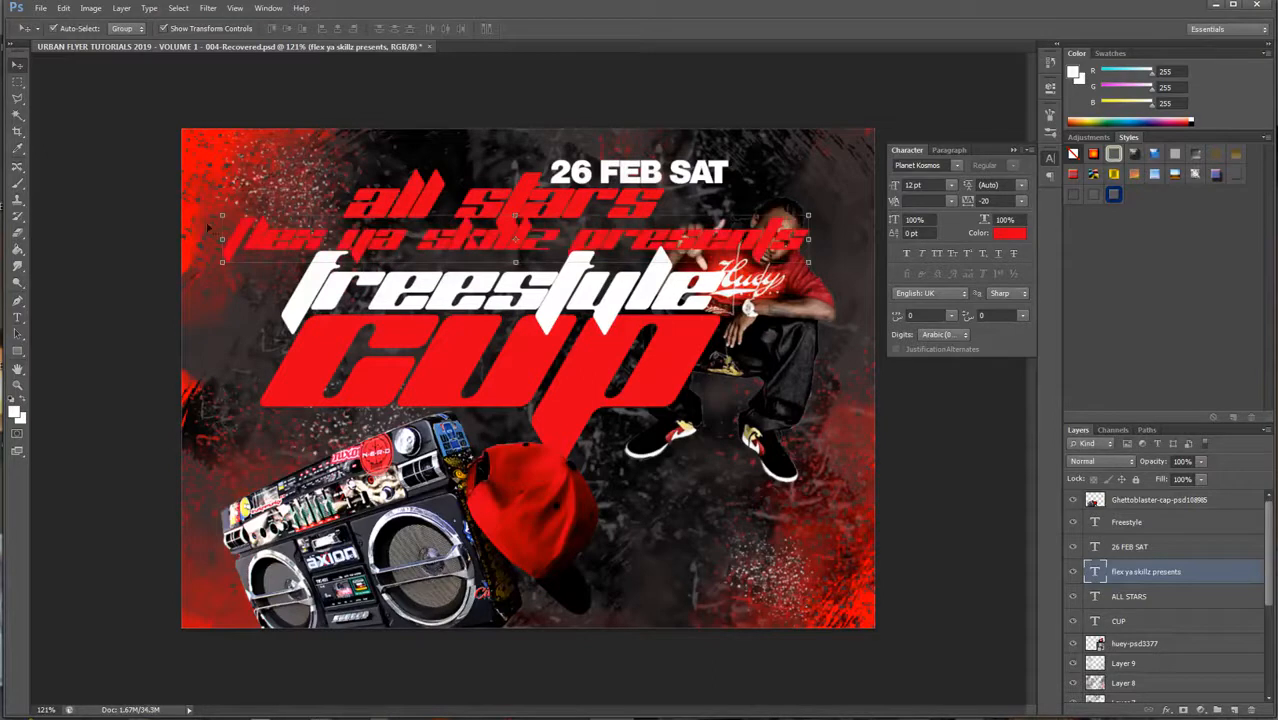
pyautogui.click(17, 317)
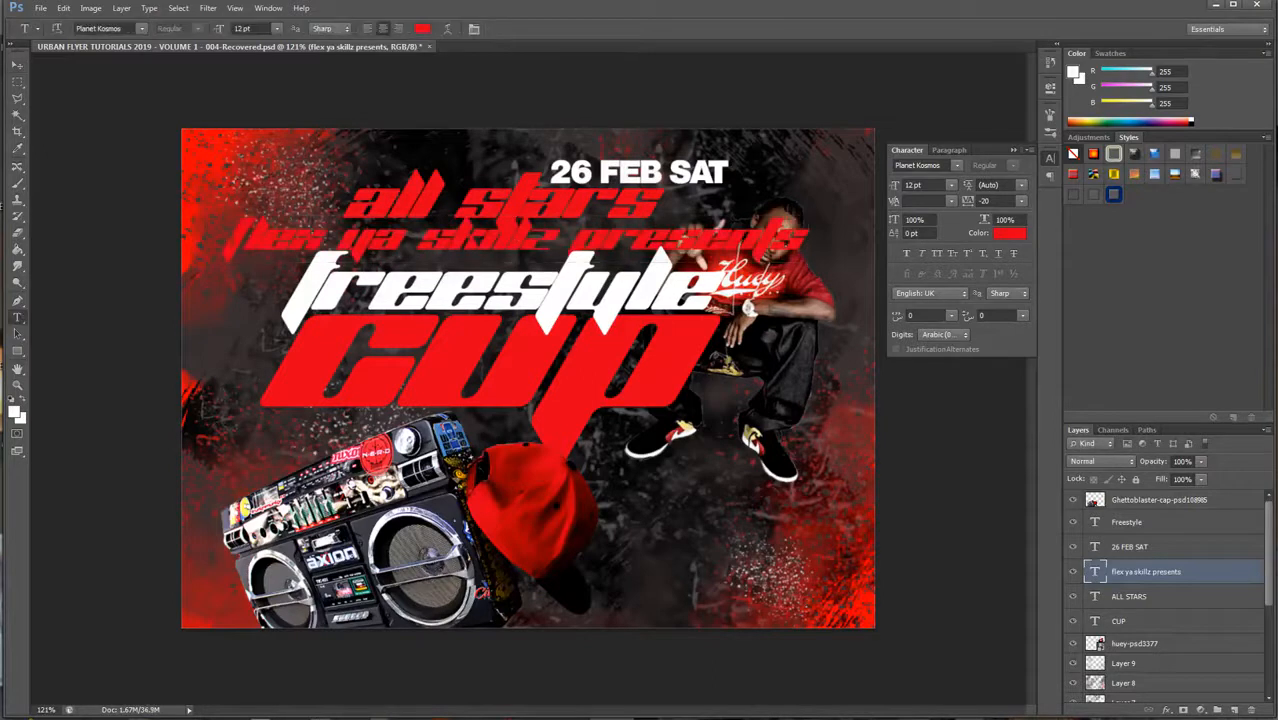
pyautogui.moveTo(225, 240); pyautogui.dragTo(800, 248)
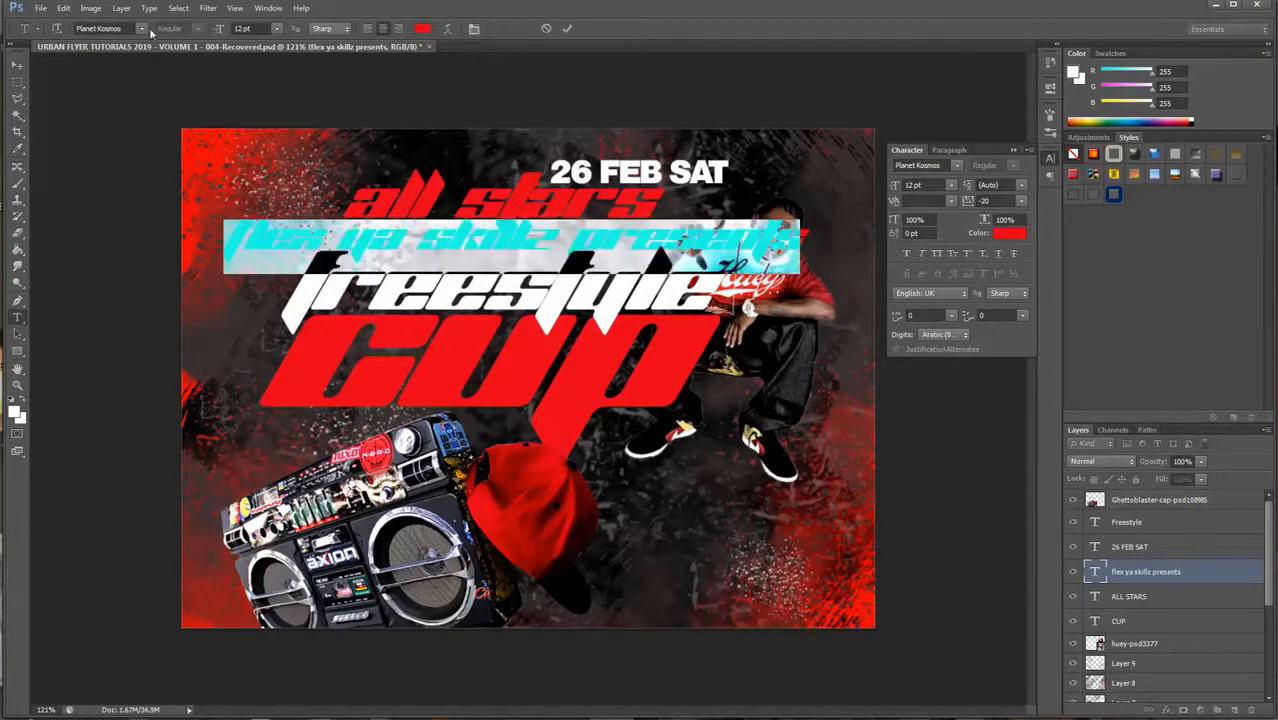
# Step: Set the presents line's font to Built Titling
pyautogui.click(143, 29)
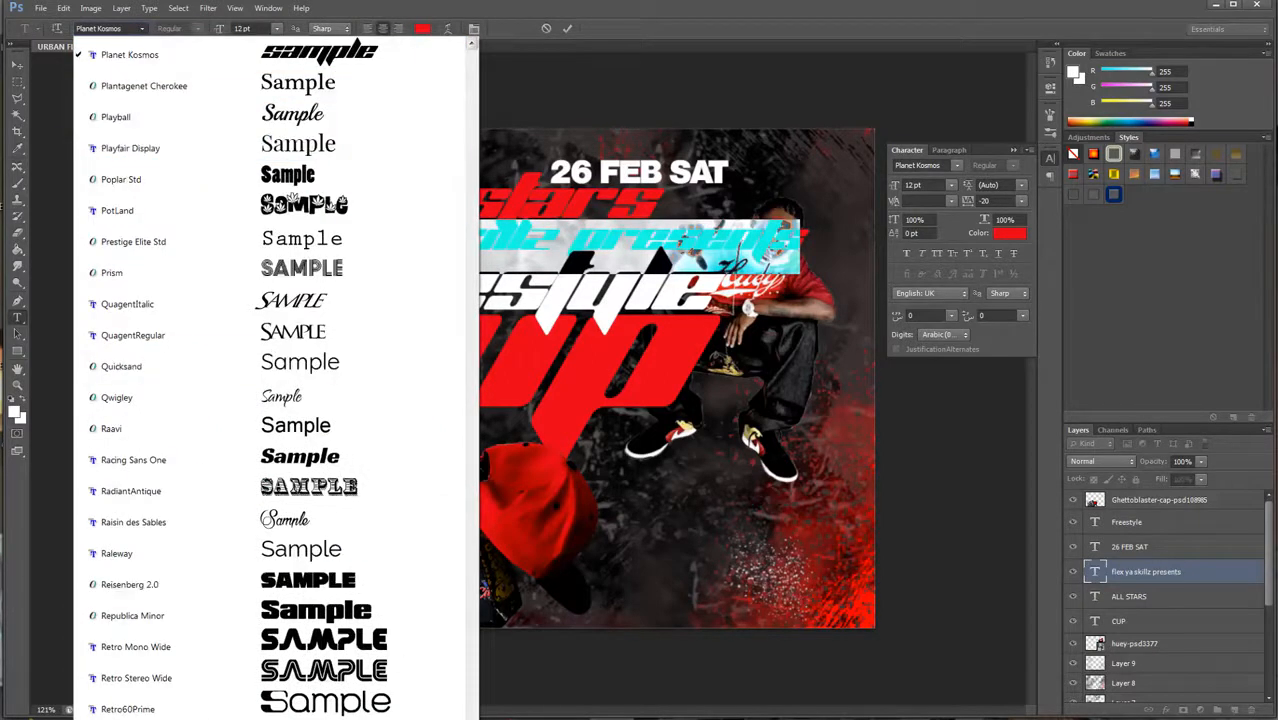
pyautogui.scroll(-1, 270, 380)
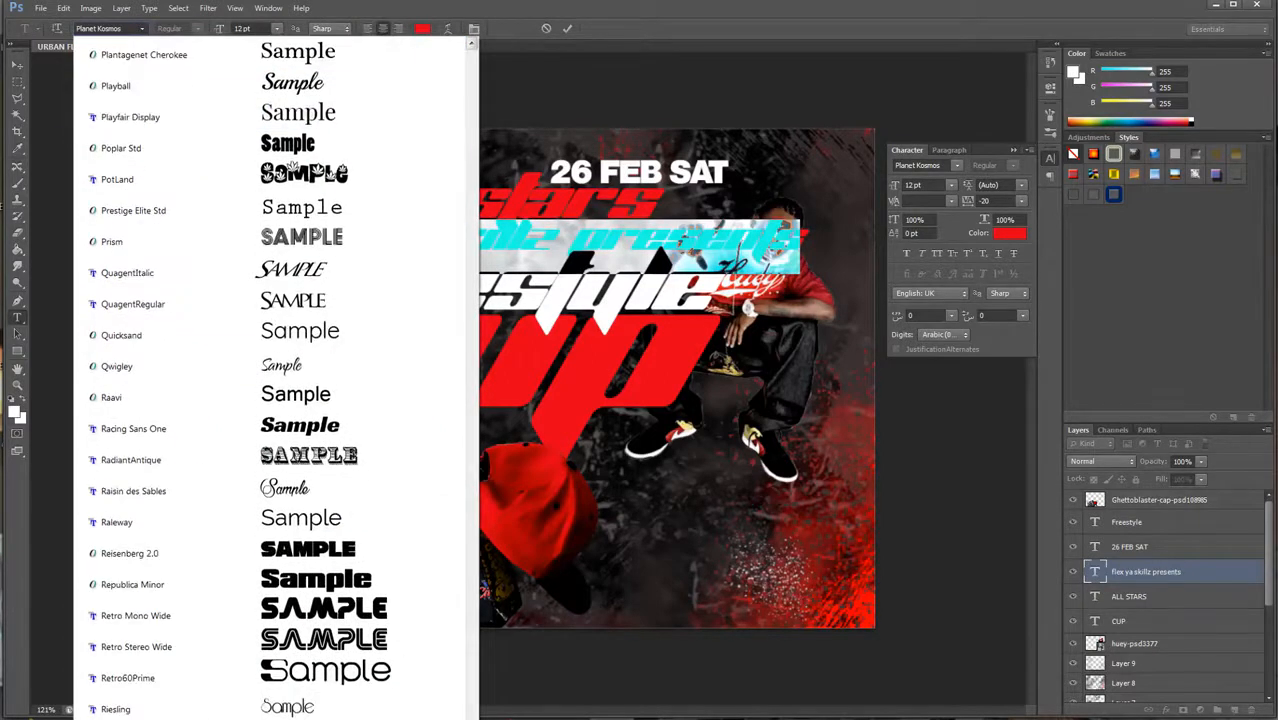
pyautogui.scroll(-5, 270, 380)
pyautogui.moveTo(472, 714); pyautogui.dragTo(470, 234)
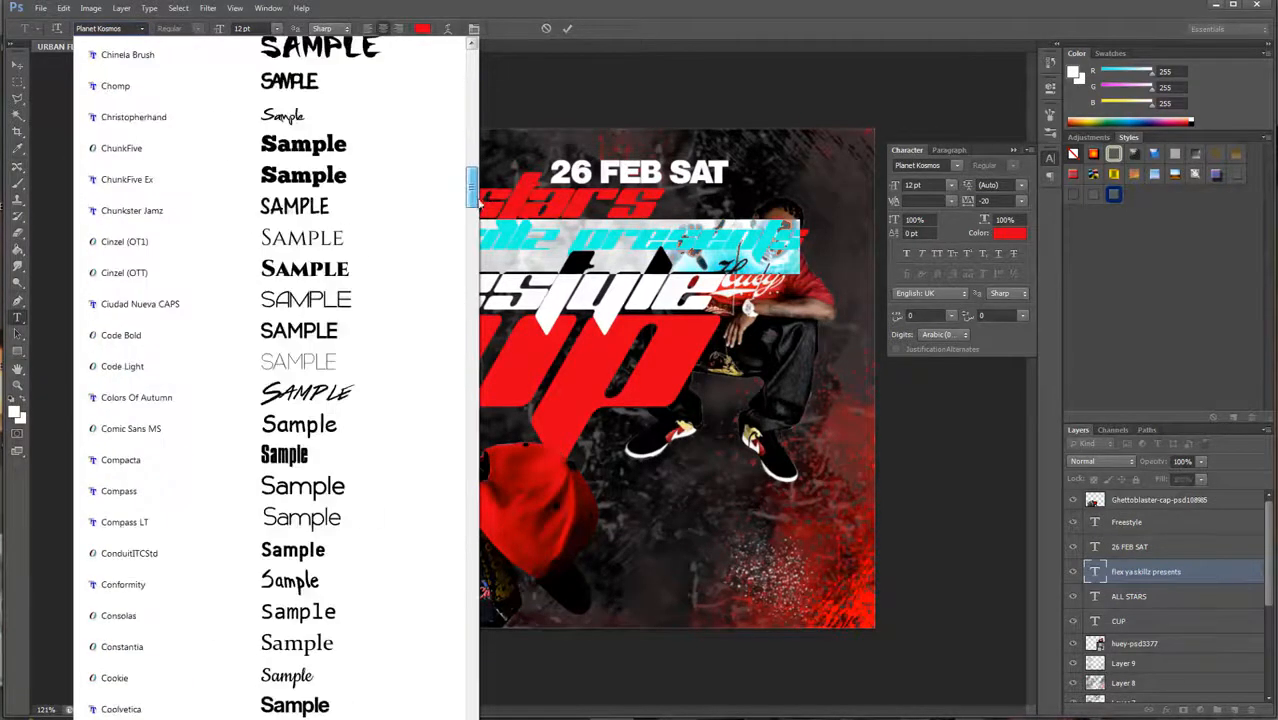
pyautogui.scroll(2, 227, 221)
pyautogui.scroll(15, 222, 215)
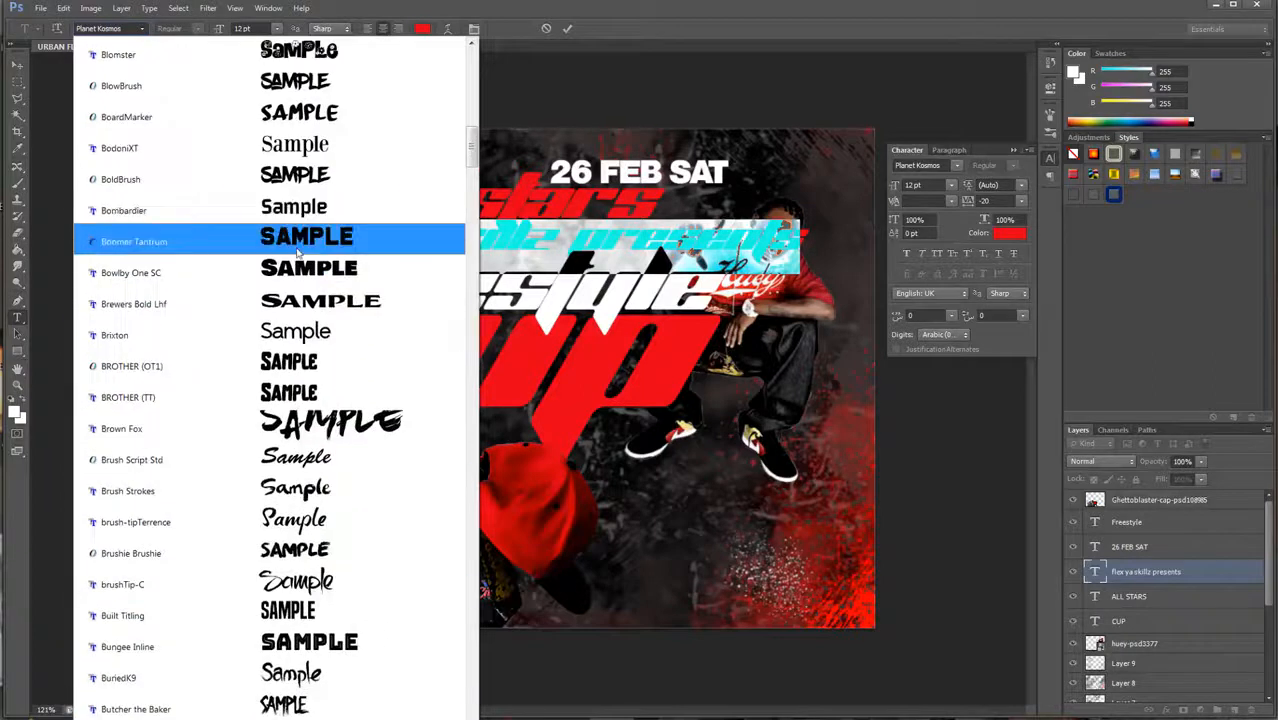
pyautogui.scroll(1, 298, 255)
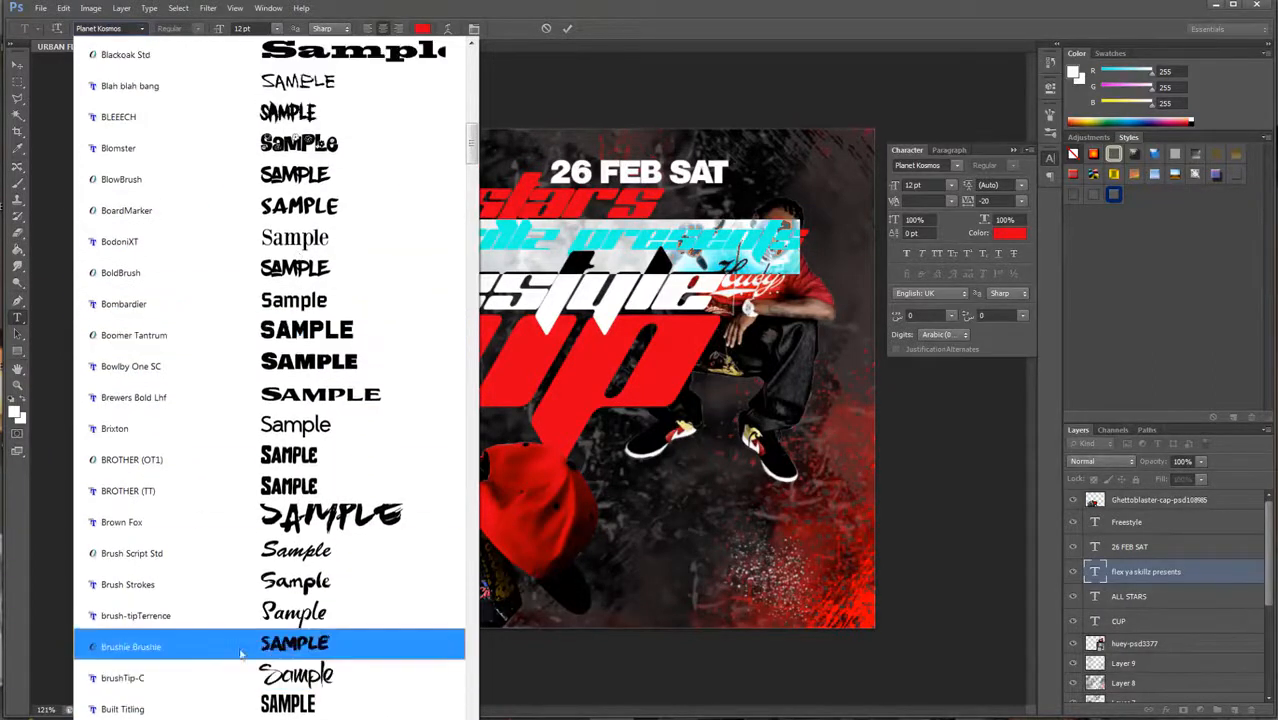
pyautogui.click(303, 707)
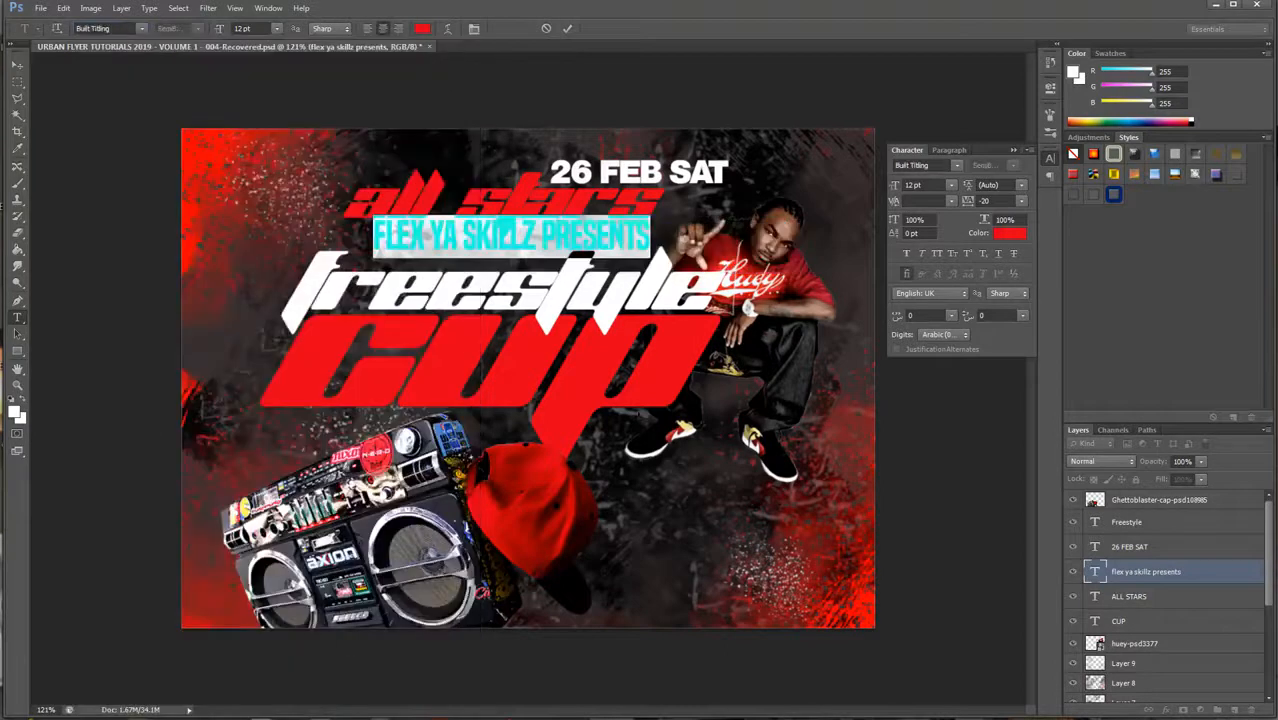
# Step: Make the presents line white at 7 pt and commit it
pyautogui.click(1010, 233)
pyautogui.click(946, 516)
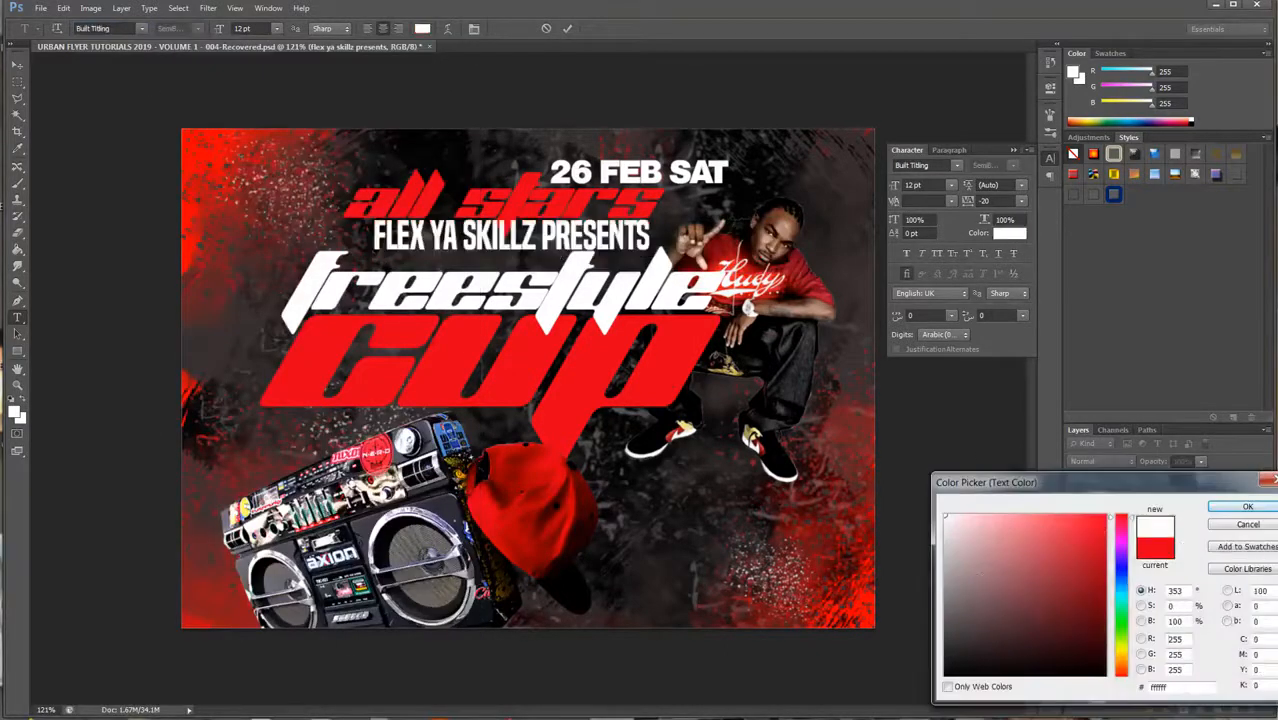
pyautogui.click(1247, 506)
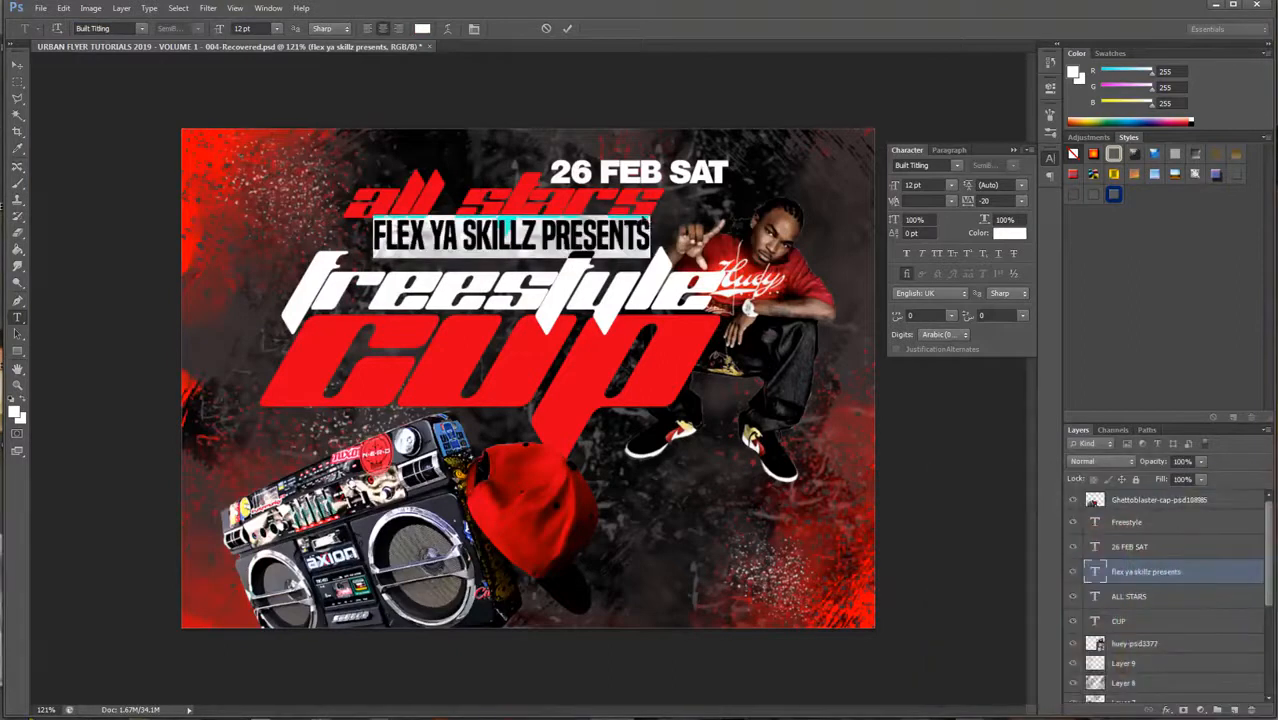
pyautogui.click(935, 185)
pyautogui.press('Down')
pyautogui.press('Down')
pyautogui.press('Down')
pyautogui.press('Down')
pyautogui.press('Down')
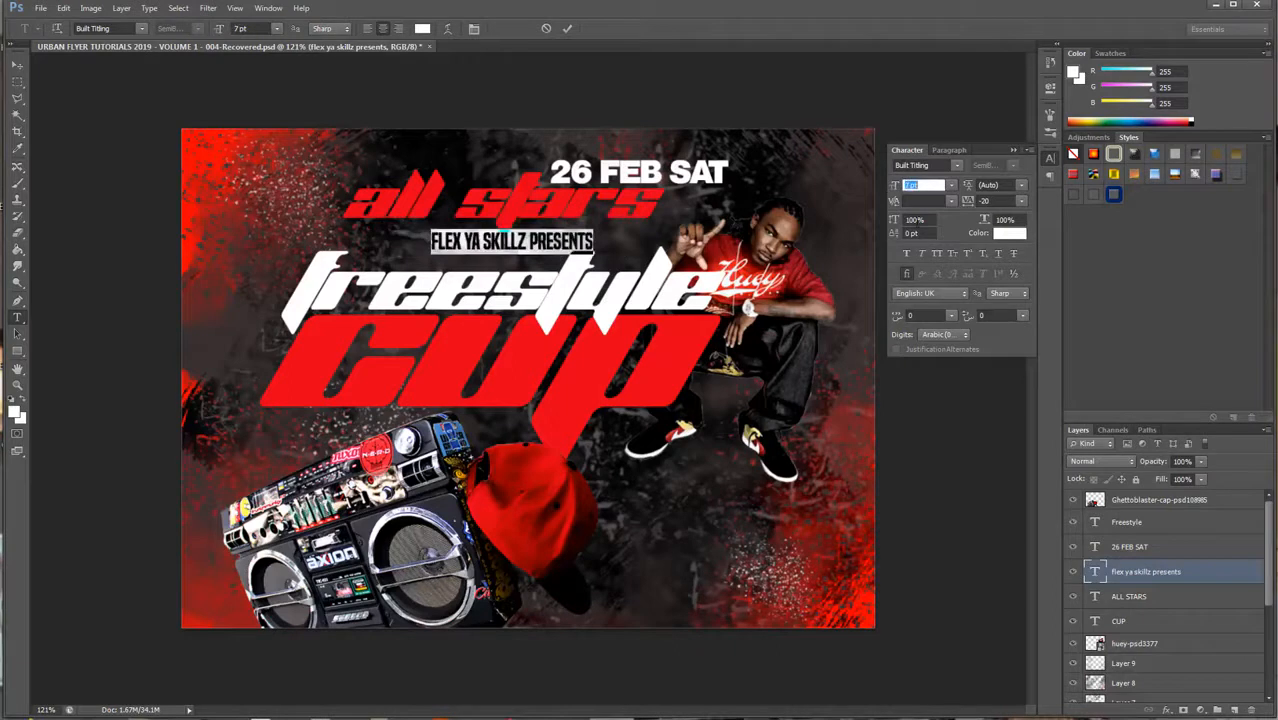
pyautogui.click(17, 64)
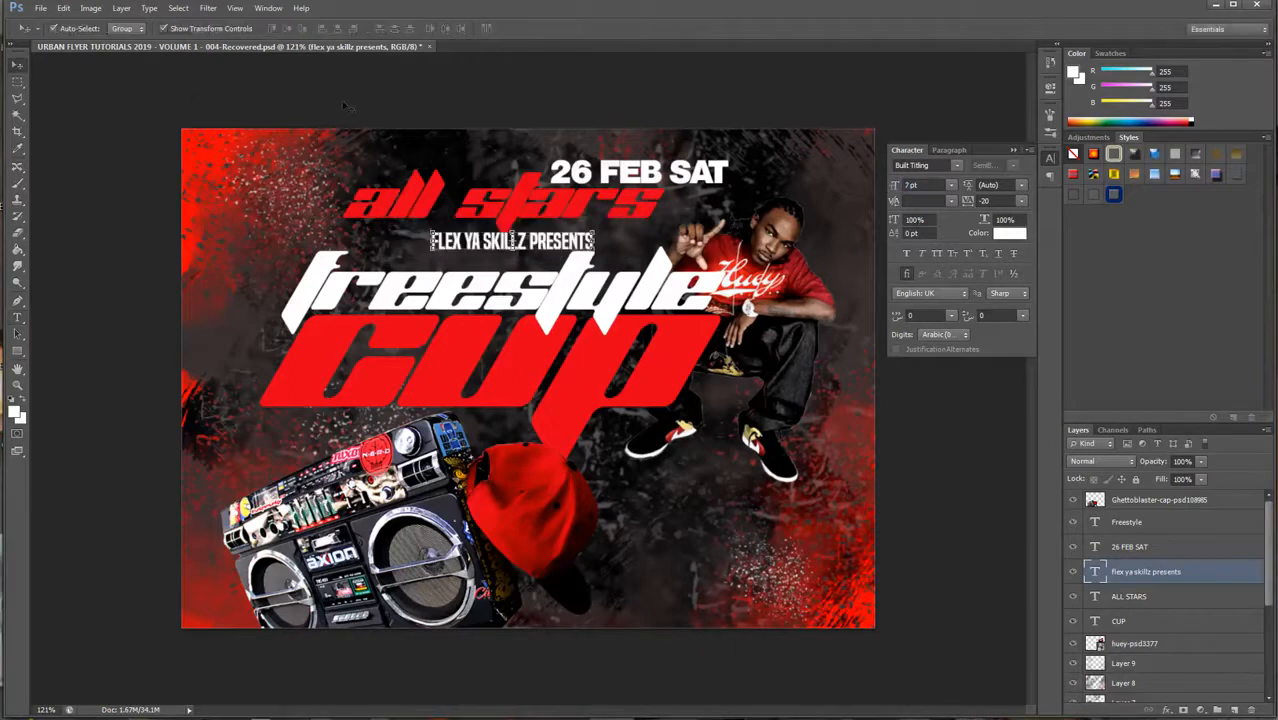
# Step: Nudge FLEX YA SKILLZ PRESENTS down and left, then add a new layer above ALL STARS
pyautogui.press('Left')
pyautogui.press('Left')
pyautogui.press('Left')
pyautogui.press('Left')
pyautogui.press('Left')
pyautogui.press('Left')
pyautogui.press('Left')
pyautogui.press('Left')
pyautogui.press('Left')
pyautogui.press('Left')
pyautogui.press('Left')
pyautogui.press('Left')
pyautogui.press('Left')
pyautogui.press('Left')
pyautogui.press('Left')
pyautogui.press('Left')
pyautogui.press('Left')
pyautogui.press('Left')
pyautogui.press('Left')
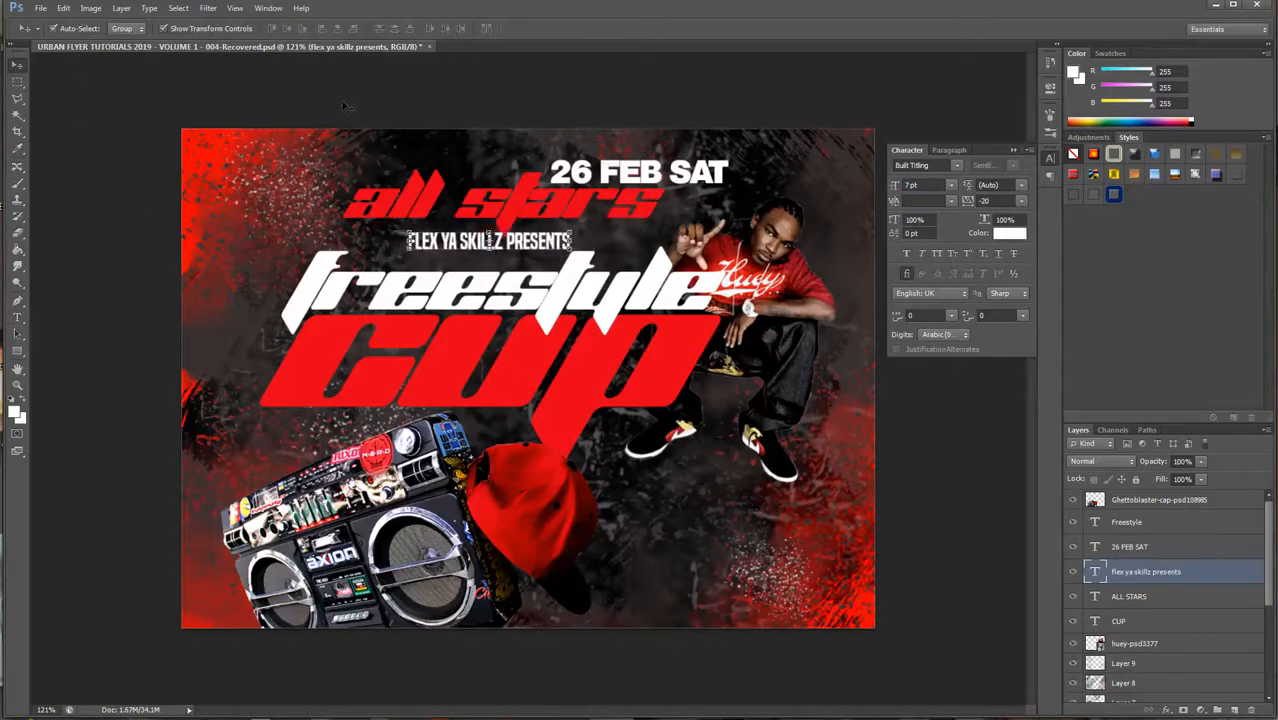
pyautogui.press('Down')
pyautogui.press('Down')
pyautogui.press('Down')
pyautogui.press('Down')
pyautogui.press('Down')
pyautogui.press('Down')
pyautogui.press('Left')
pyautogui.press('Left')
pyautogui.press('Left')
pyautogui.press('Left')
pyautogui.press('Left')
pyautogui.press('Left')
pyautogui.press('Left')
pyautogui.press('Left')
pyautogui.press('Left')
pyautogui.press('Left')
pyautogui.press('Left')
pyautogui.press('Left')
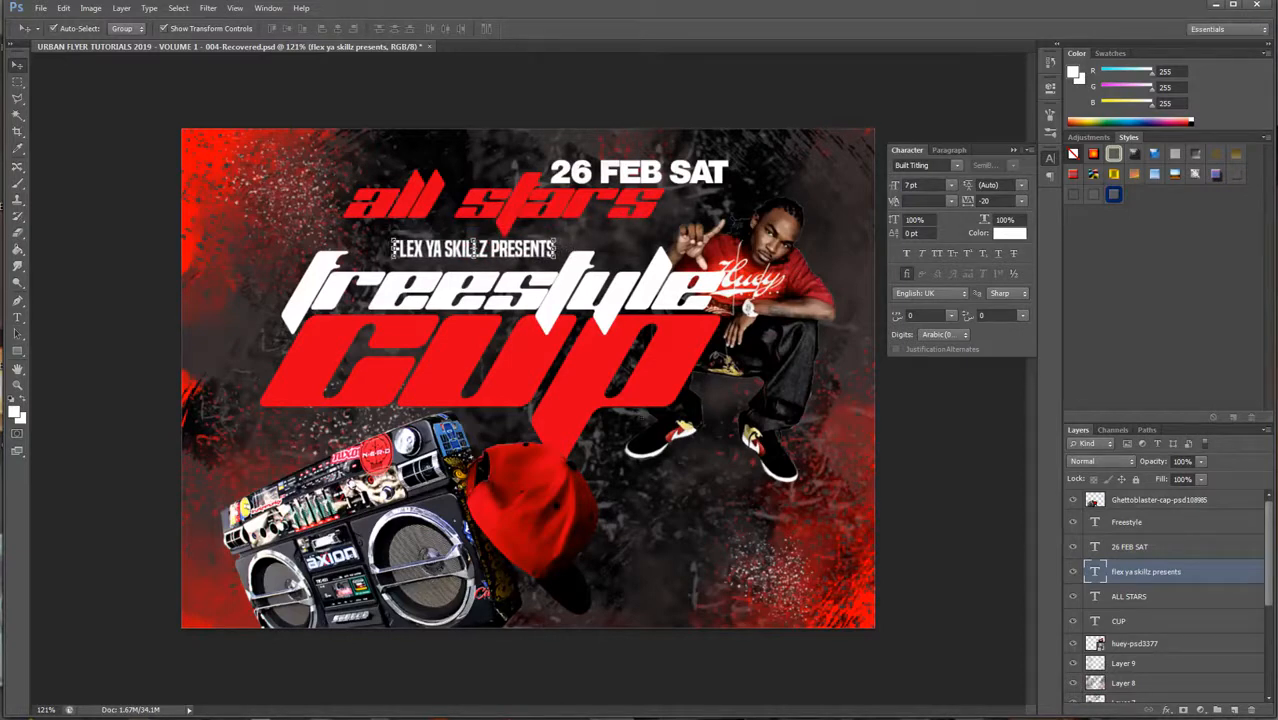
pyautogui.click(1212, 601)
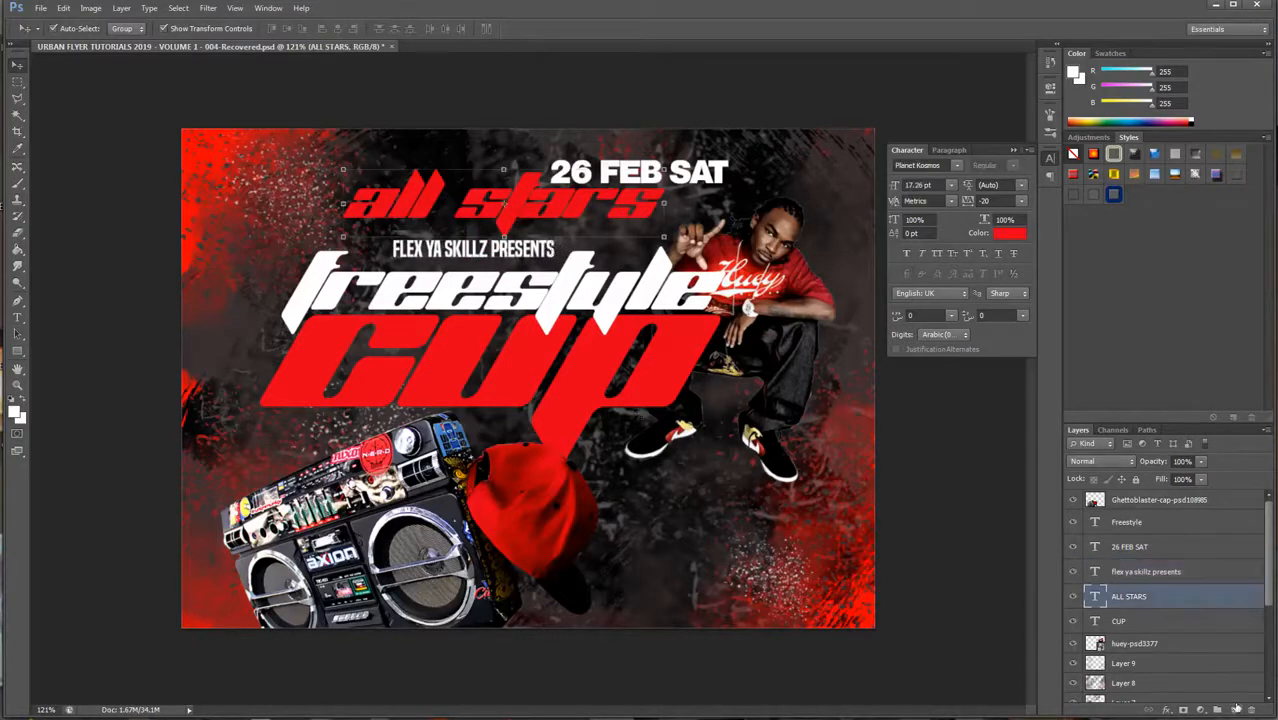
pyautogui.click(1236, 709)
# Step: Stamp a pure red grunge brush at size 250 behind FLEX YA SKILLZ PRESENTS on Layer 10
pyautogui.click(17, 184)
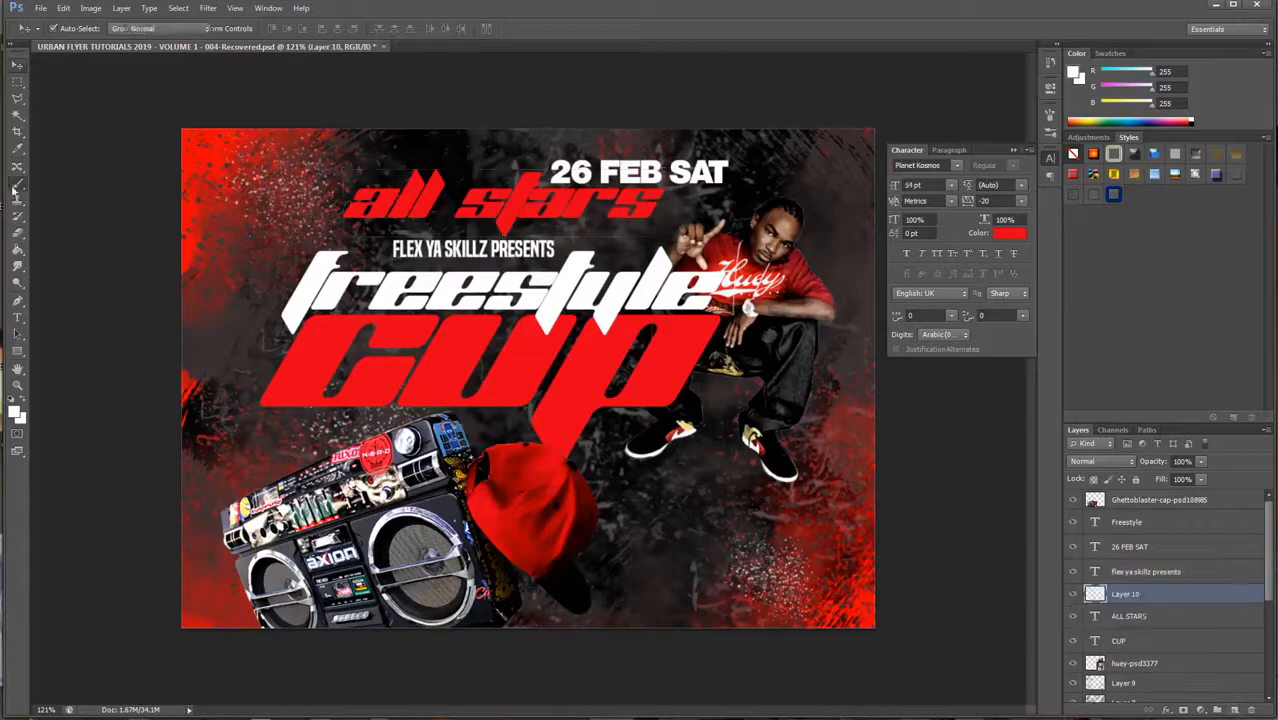
pyautogui.click(15, 410)
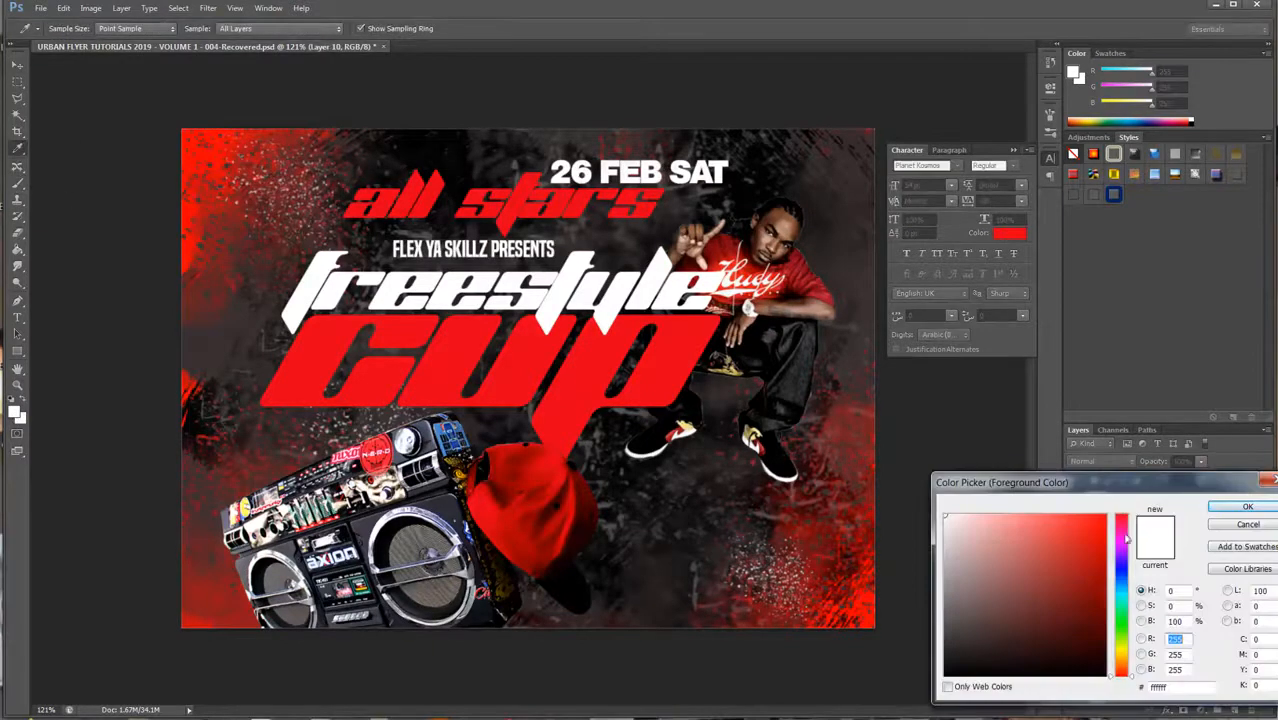
pyautogui.click(1105, 516)
pyautogui.click(1247, 507)
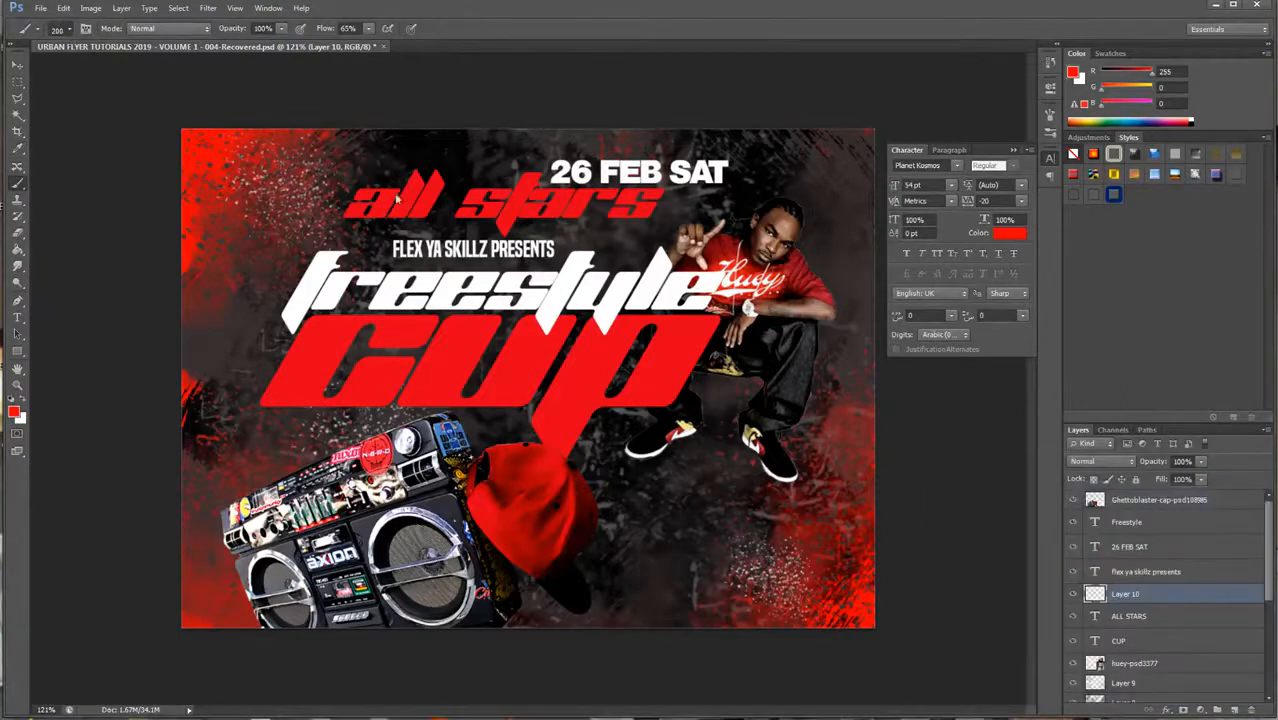
pyautogui.click(66, 29)
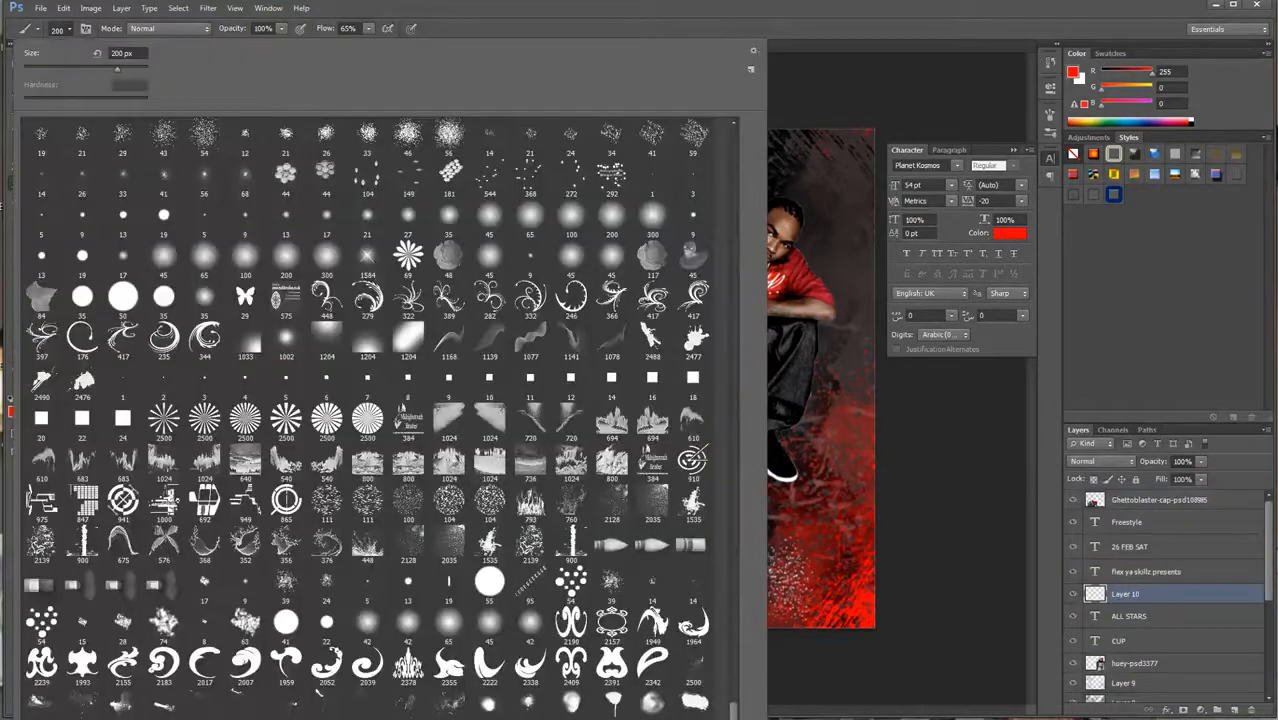
pyautogui.doubleClick(204, 582)
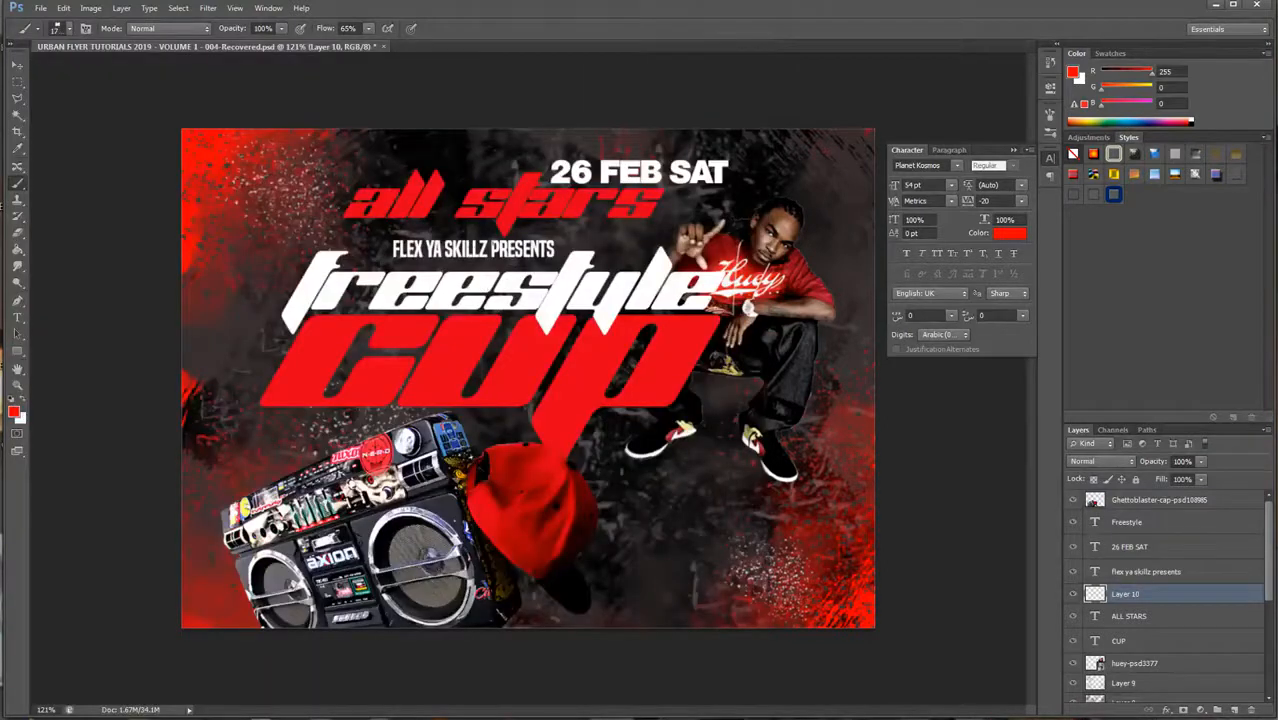
pyautogui.press('[')
pyautogui.press('[')
pyautogui.press('[')
pyautogui.press('[')
pyautogui.press('[')
pyautogui.press('[')
pyautogui.press('[')
pyautogui.press('[')
pyautogui.press('[')
pyautogui.press('[')
pyautogui.press('[')
pyautogui.press('[')
pyautogui.press('[')
pyautogui.press('[')
pyautogui.press('[')
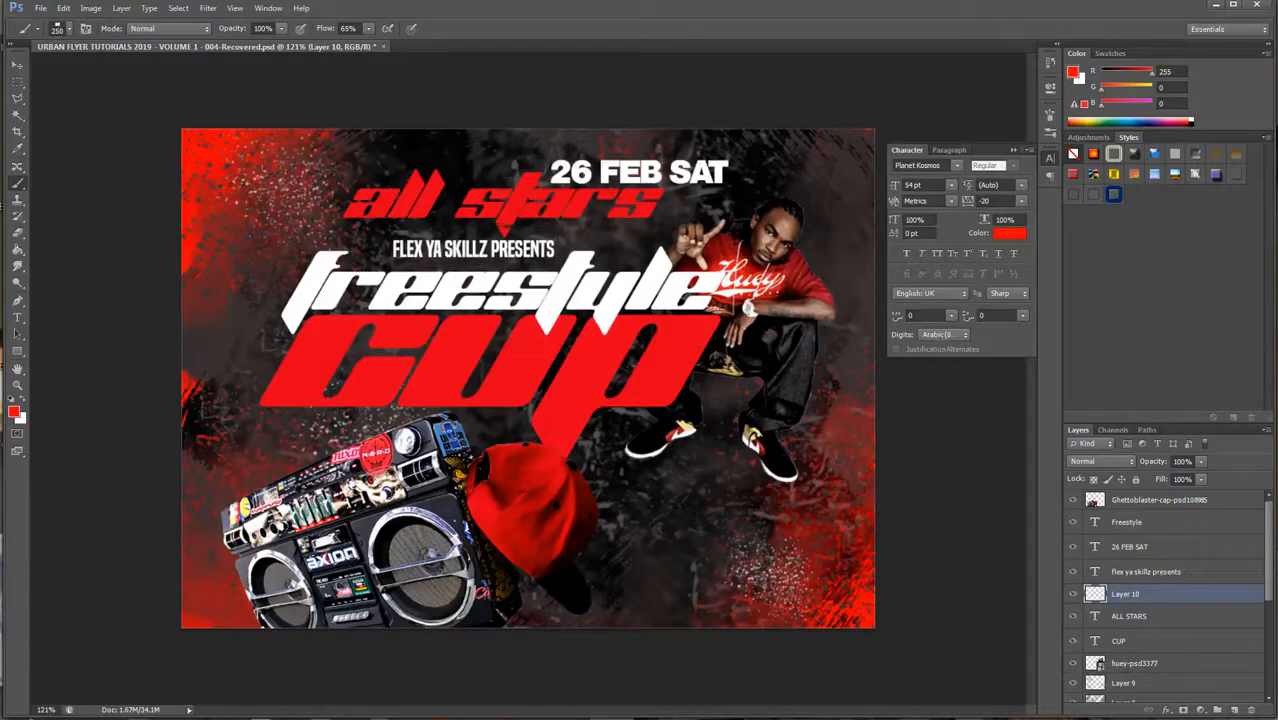
pyautogui.click(472, 247)
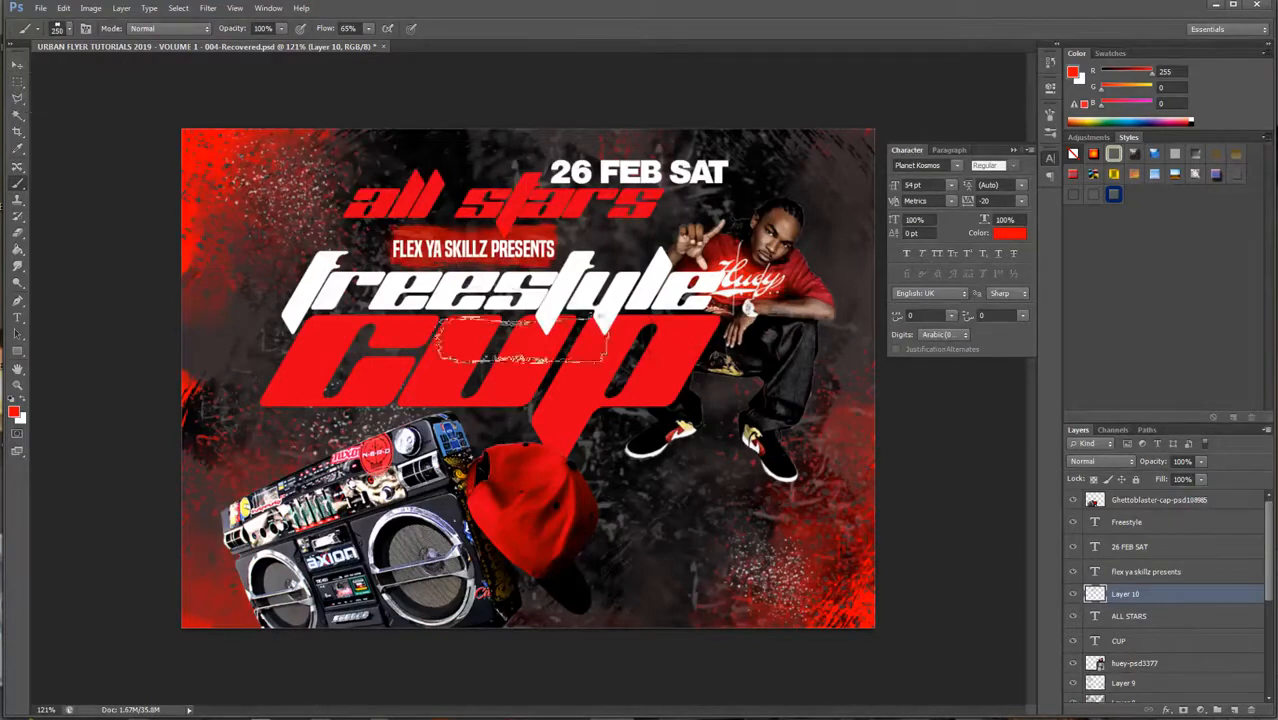
pyautogui.scroll(4, 440, 250)
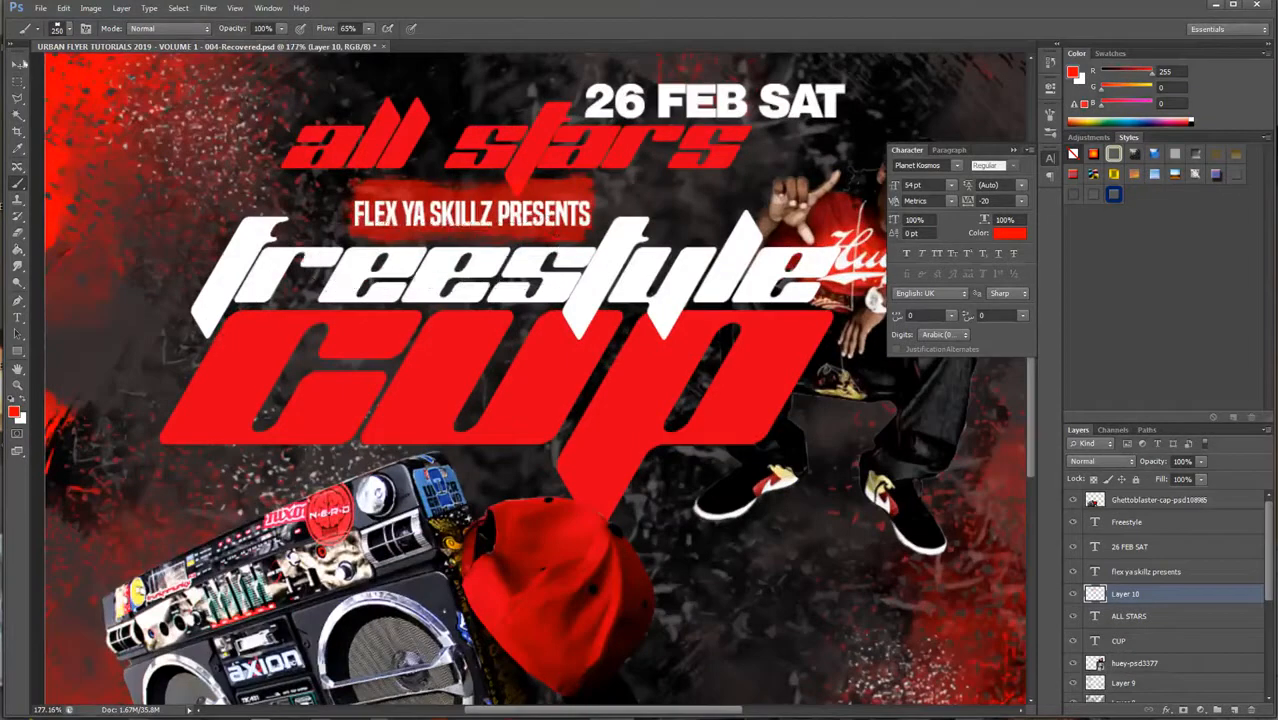
# Step: Reshape the red stamp into a shorter, wider band behind the presents line
pyautogui.click(17, 64)
pyautogui.moveTo(459, 162); pyautogui.dragTo(459, 175)
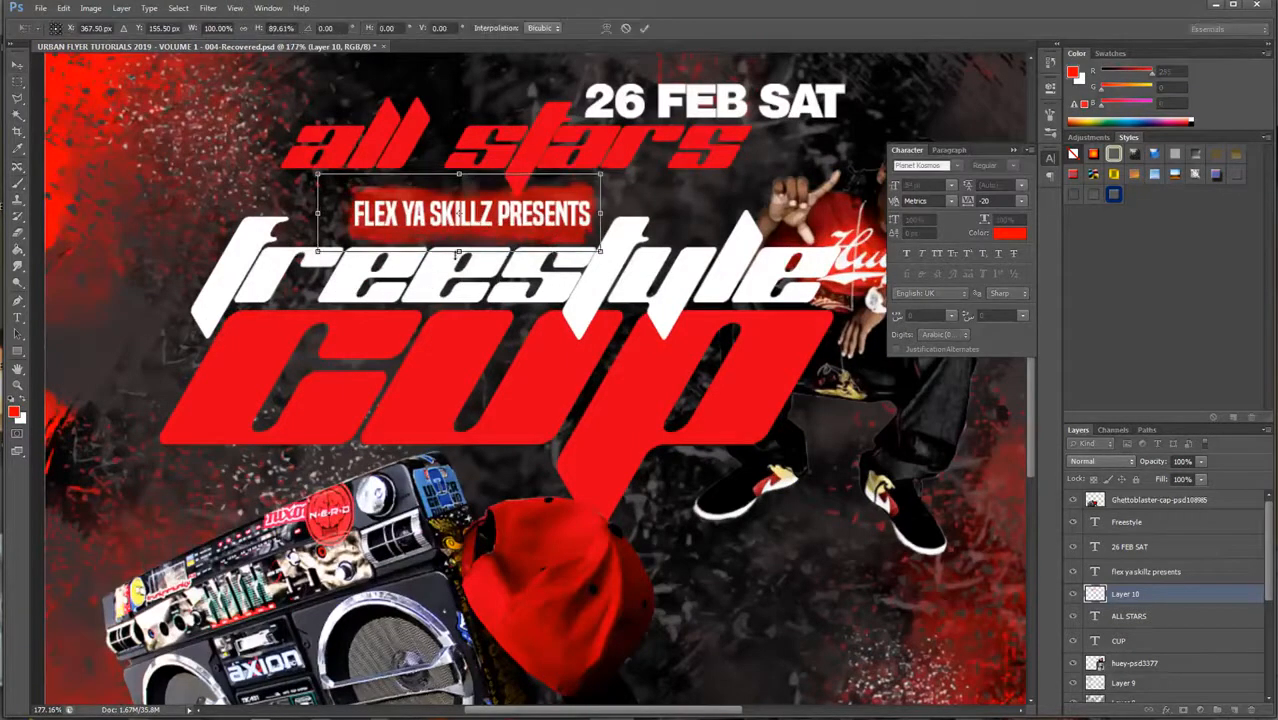
pyautogui.moveTo(459, 250); pyautogui.dragTo(459, 246)
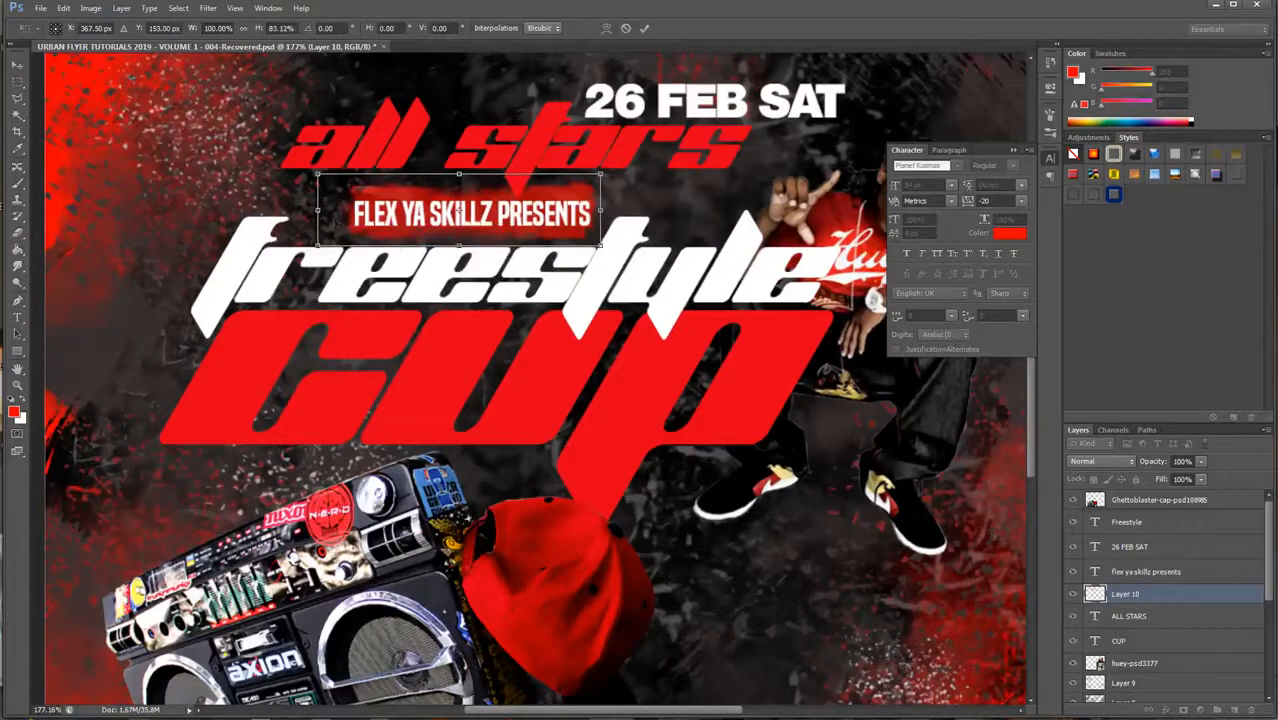
pyautogui.moveTo(317, 211); pyautogui.dragTo(310, 211)
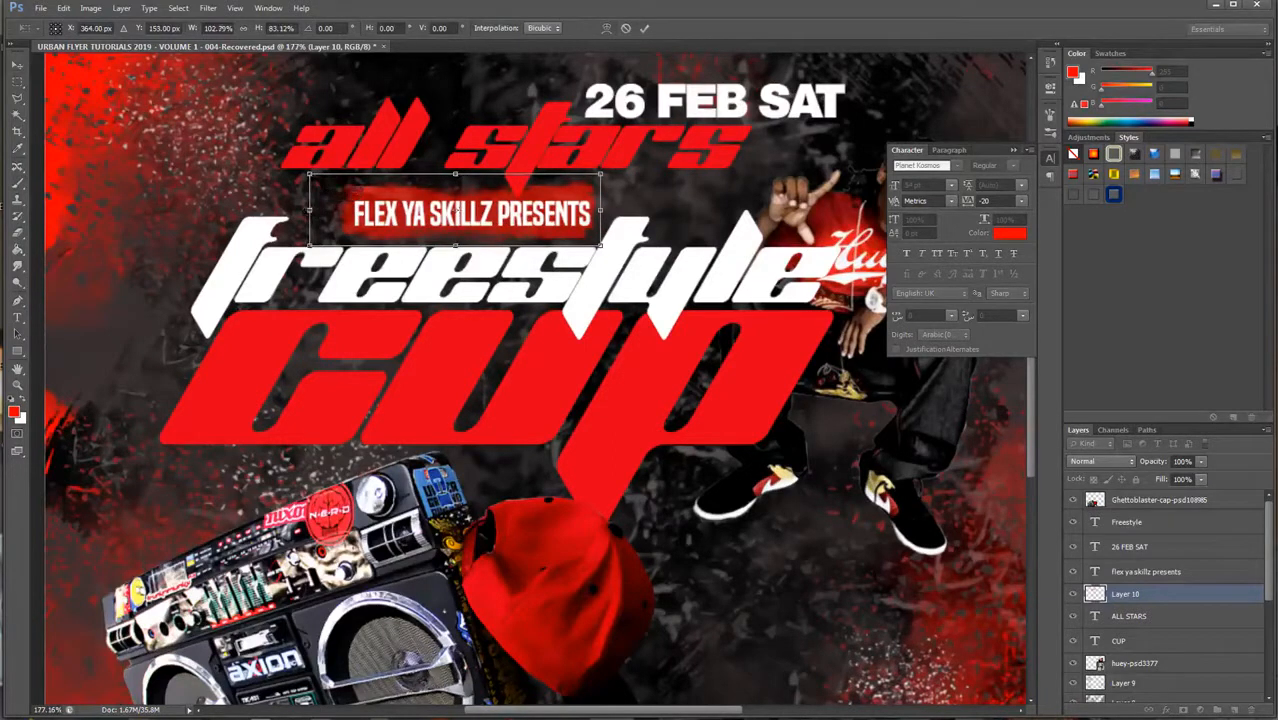
pyautogui.moveTo(600, 210); pyautogui.dragTo(611, 210)
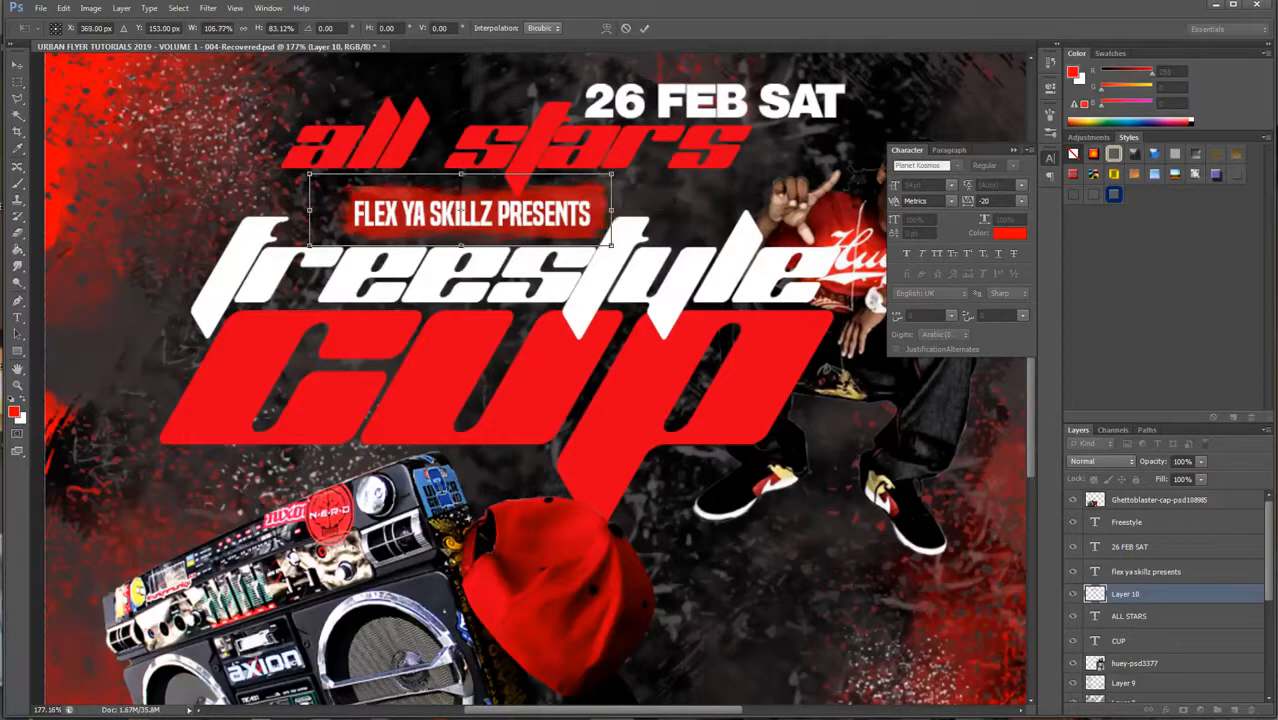
pyautogui.moveTo(460, 173); pyautogui.dragTo(460, 184)
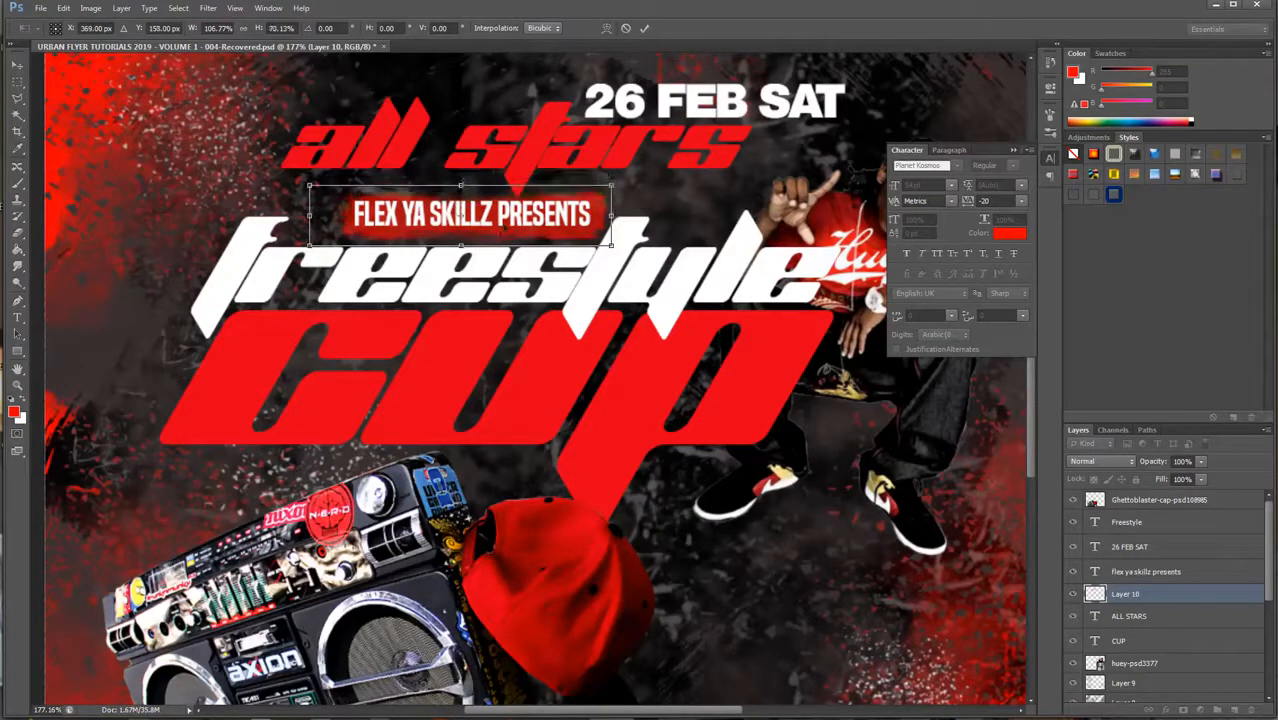
pyautogui.press('Return')
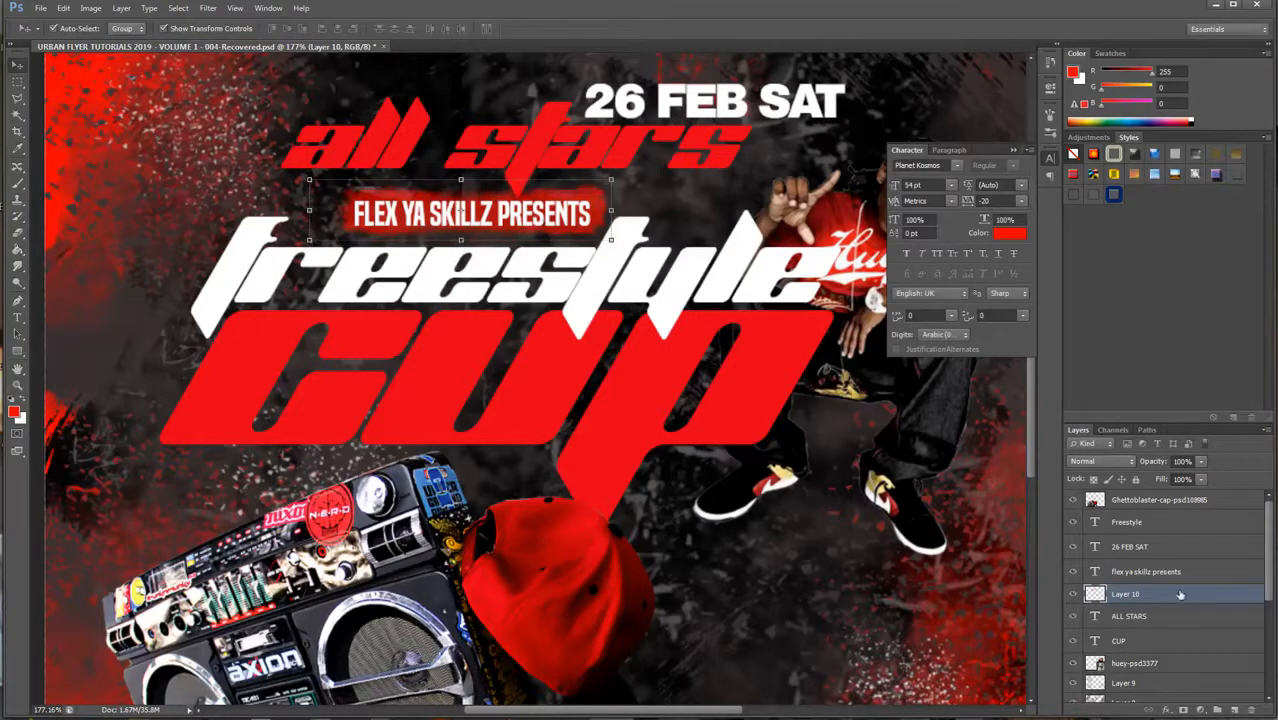
# Step: Duplicate the red stamp layer twice, then delete the extra copies
pyautogui.moveTo(1218, 594); pyautogui.dragTo(1232, 708)
pyautogui.moveTo(1207, 591); pyautogui.dragTo(1236, 707)
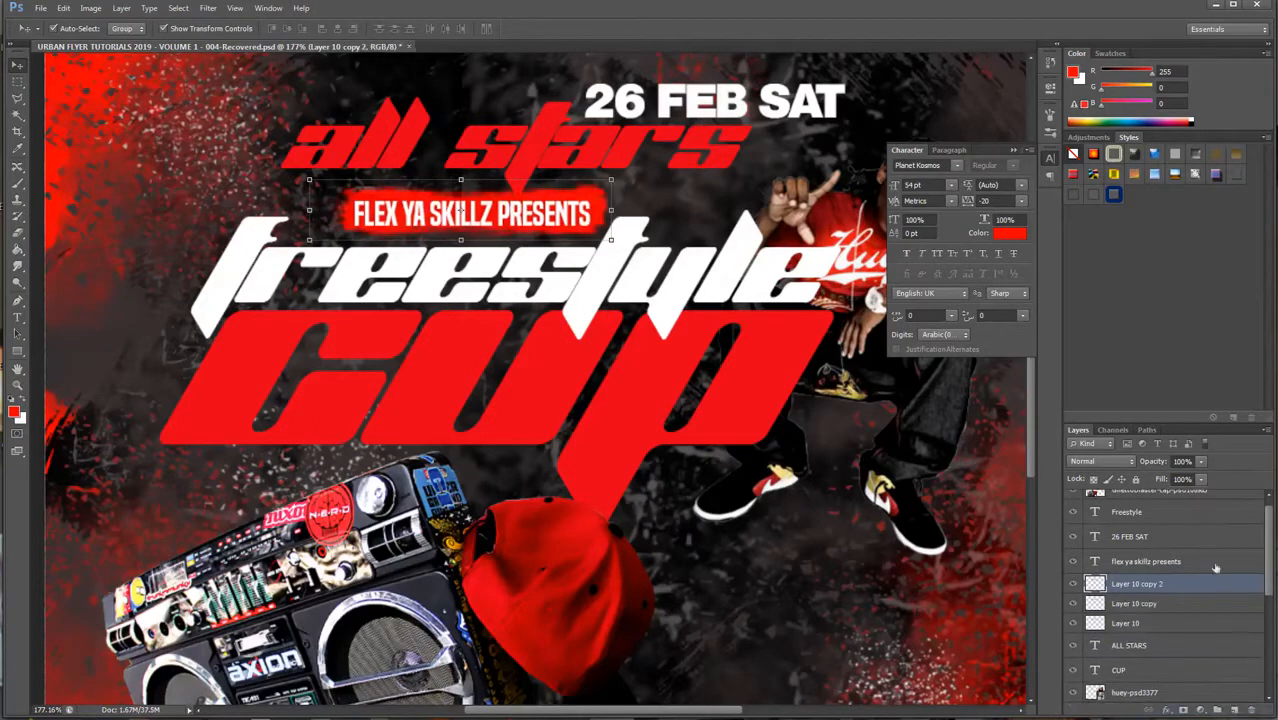
pyautogui.press('Delete')
pyautogui.press('Delete')
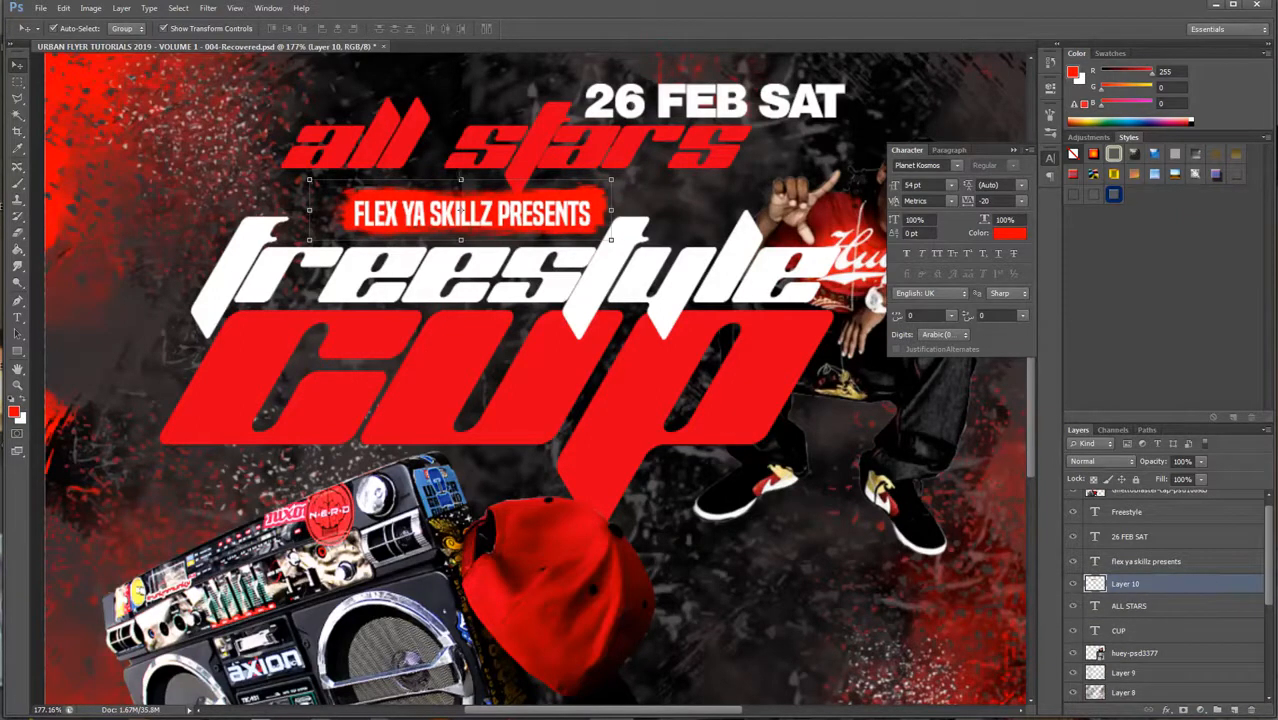
# Step: Make the red banner slightly shorter, collapse the Character panel and fit the flyer in view
pyautogui.hotkey('ctrl', 't')
pyautogui.moveTo(461, 180); pyautogui.dragTo(461, 185)
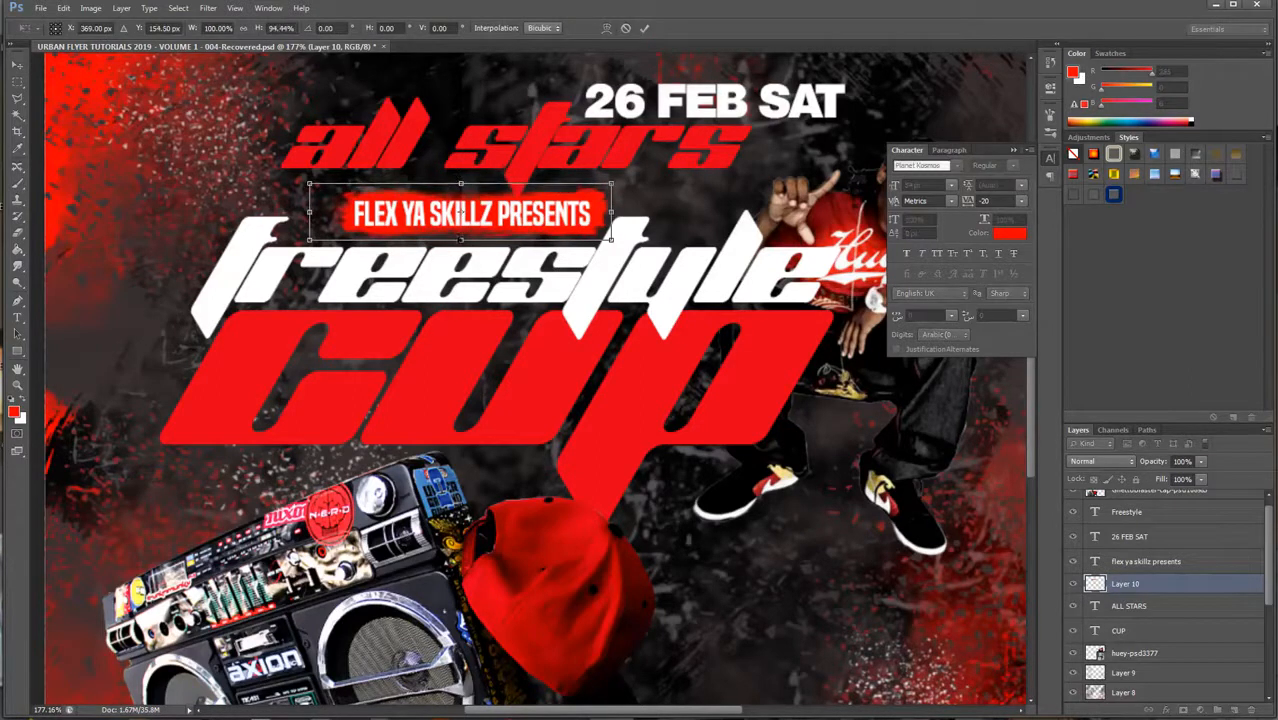
pyautogui.moveTo(461, 240); pyautogui.dragTo(461, 239)
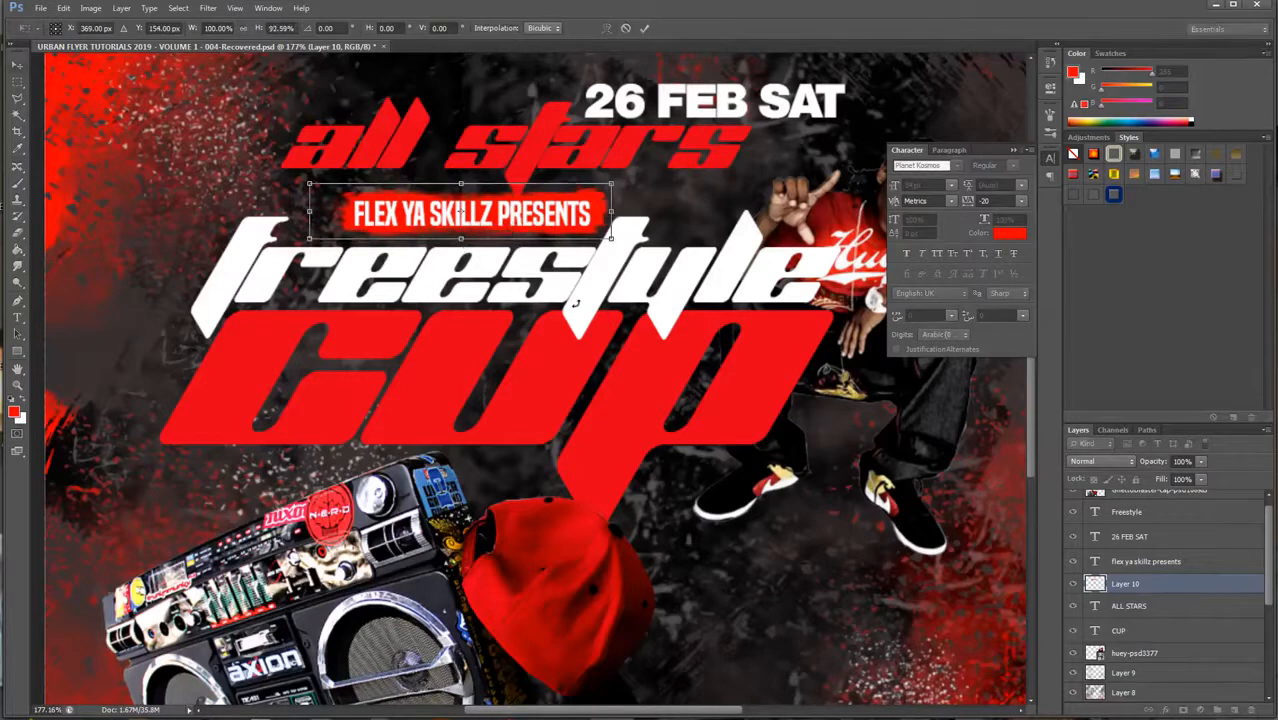
pyautogui.press('Return')
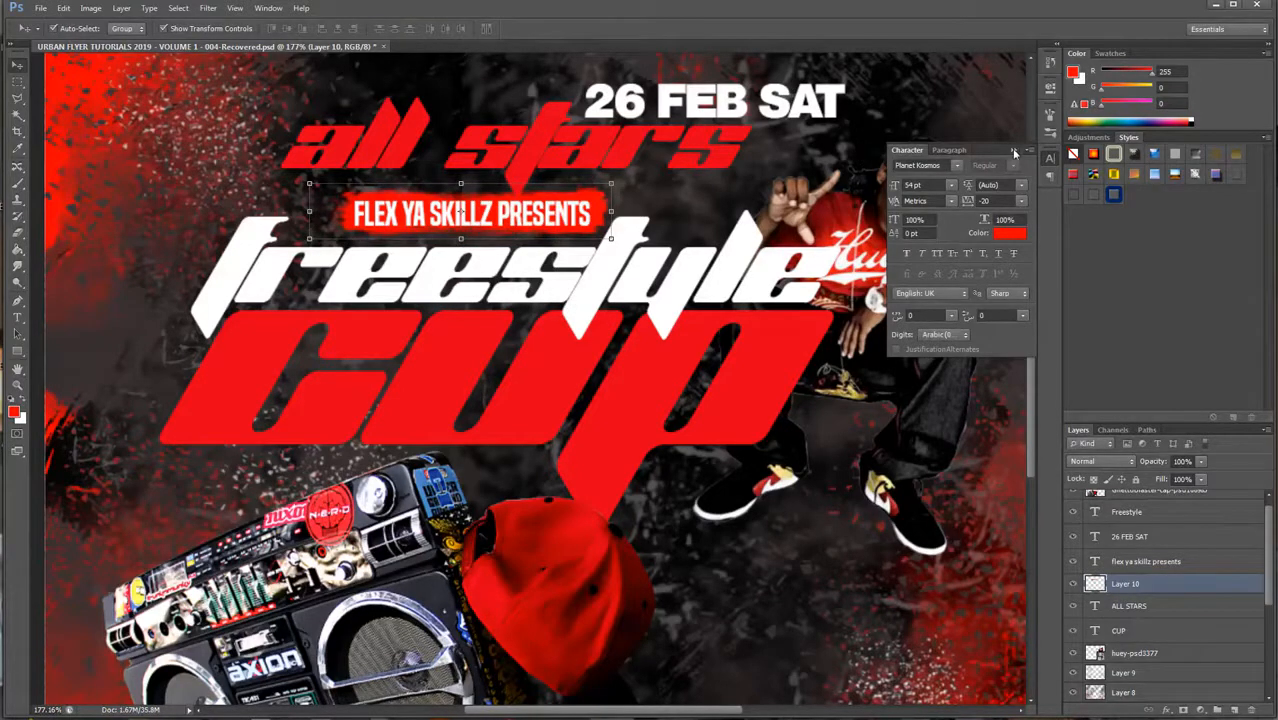
pyautogui.click(1016, 149)
pyautogui.hotkey('ctrl', '0')
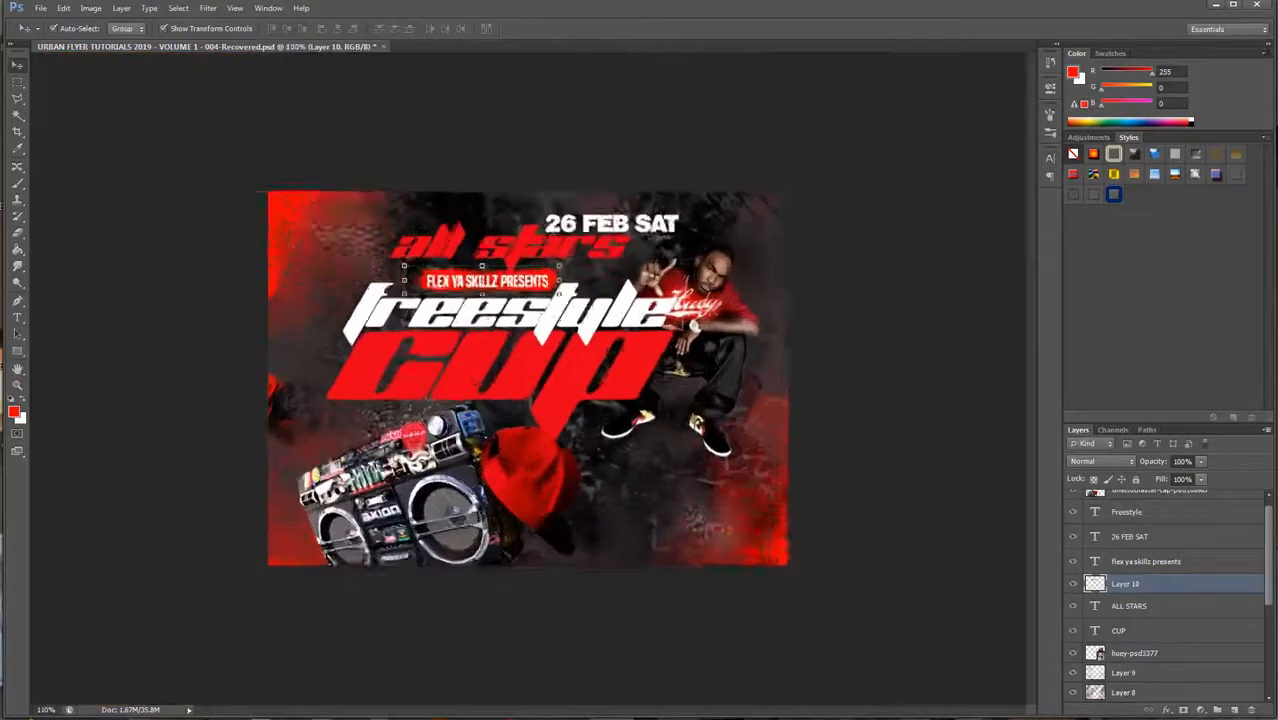
# Step: Select 26 FEB SAT, ALL STARS, the red banner and CUP together, leaving Freestyle out
pyautogui.hotkey('ctrl', '+')
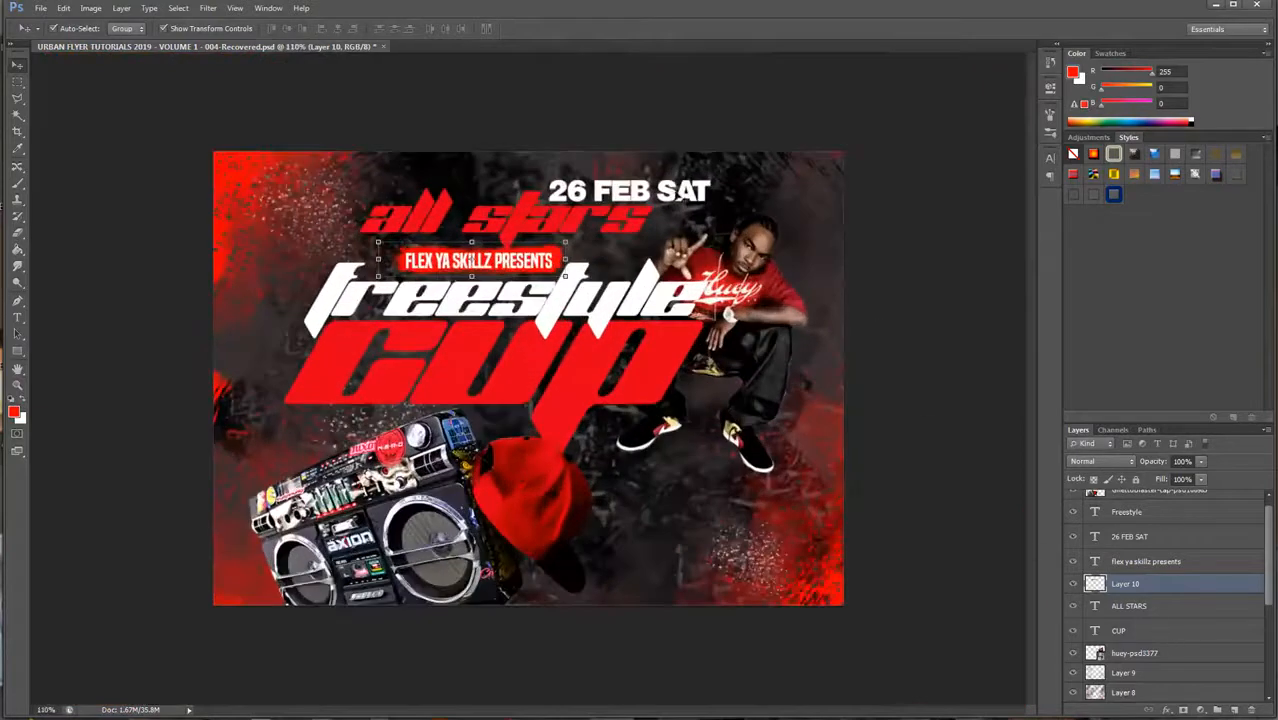
pyautogui.click(676, 196)
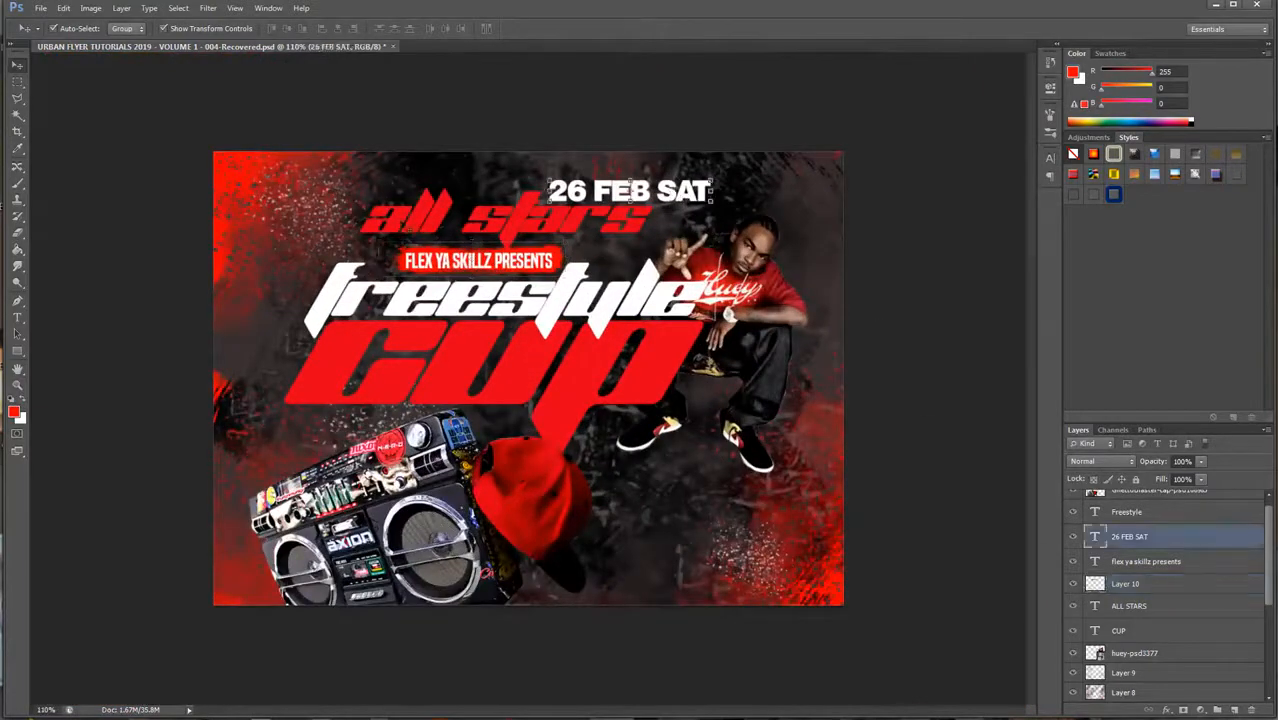
pyautogui.keyDown('shift'); pyautogui.click(425, 225); pyautogui.keyUp('shift')
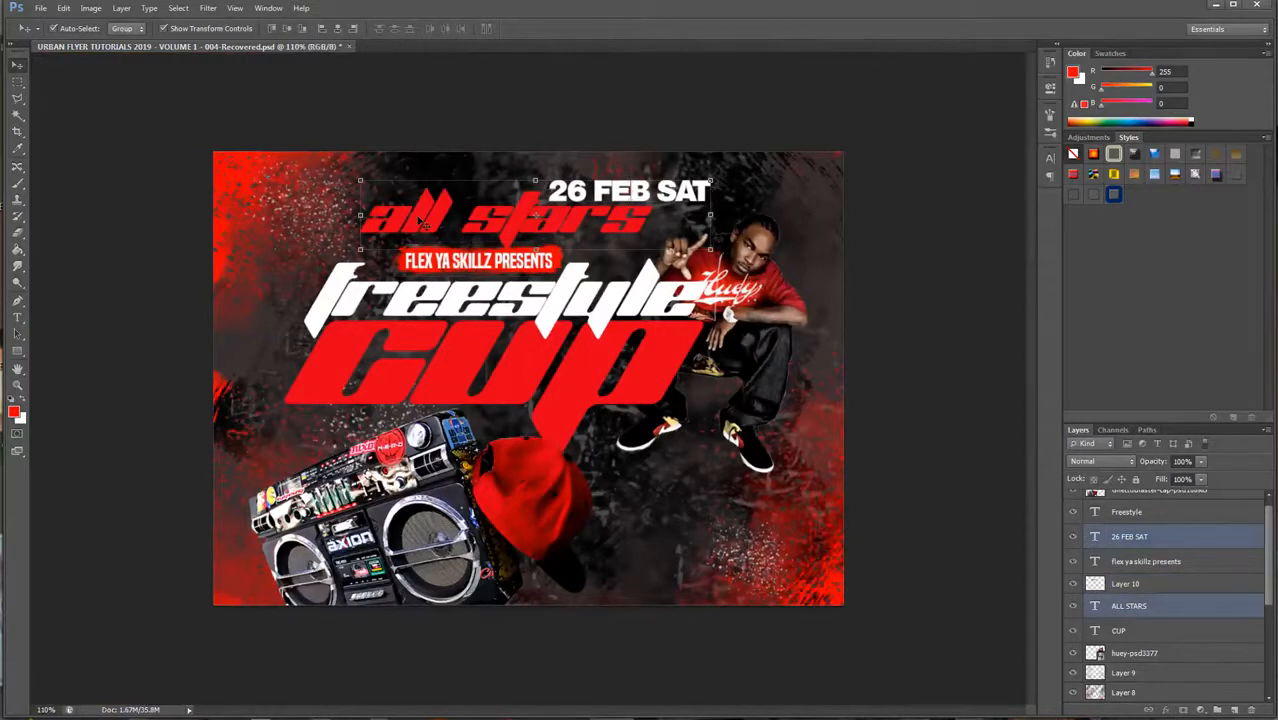
pyautogui.scroll(5, 556, 346)
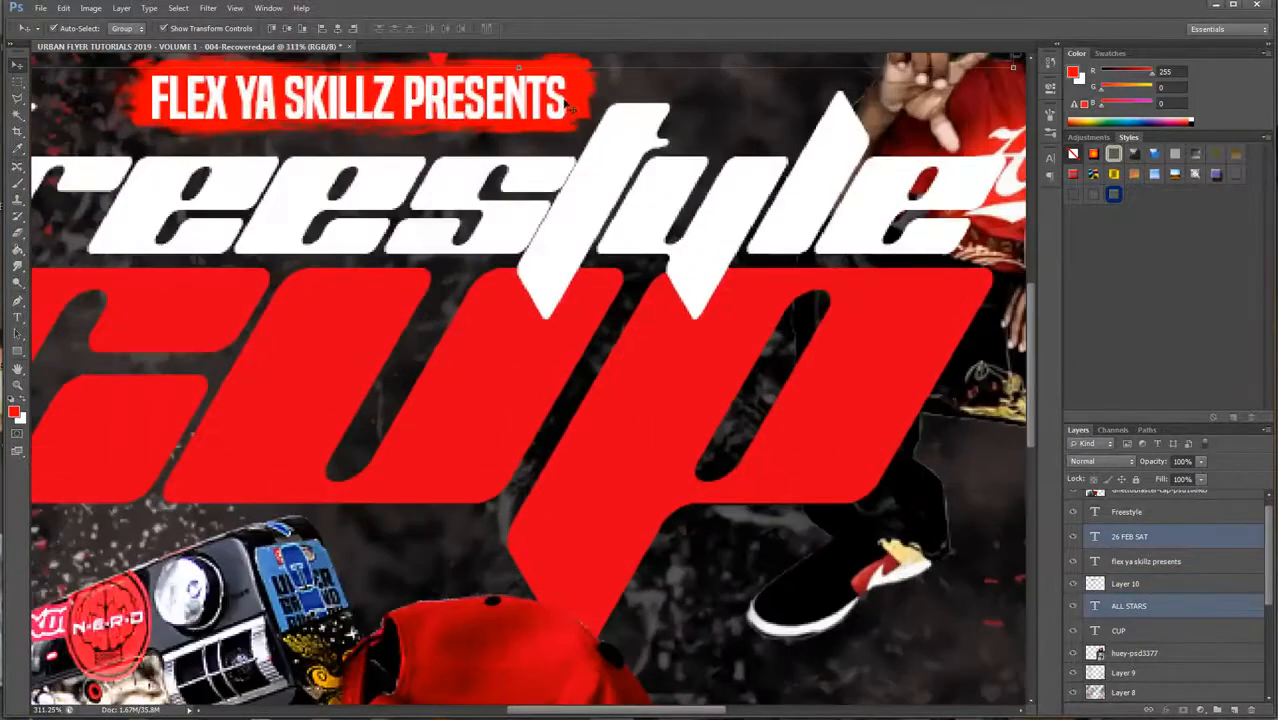
pyautogui.keyDown('shift'); pyautogui.click(566, 112); pyautogui.keyUp('shift')
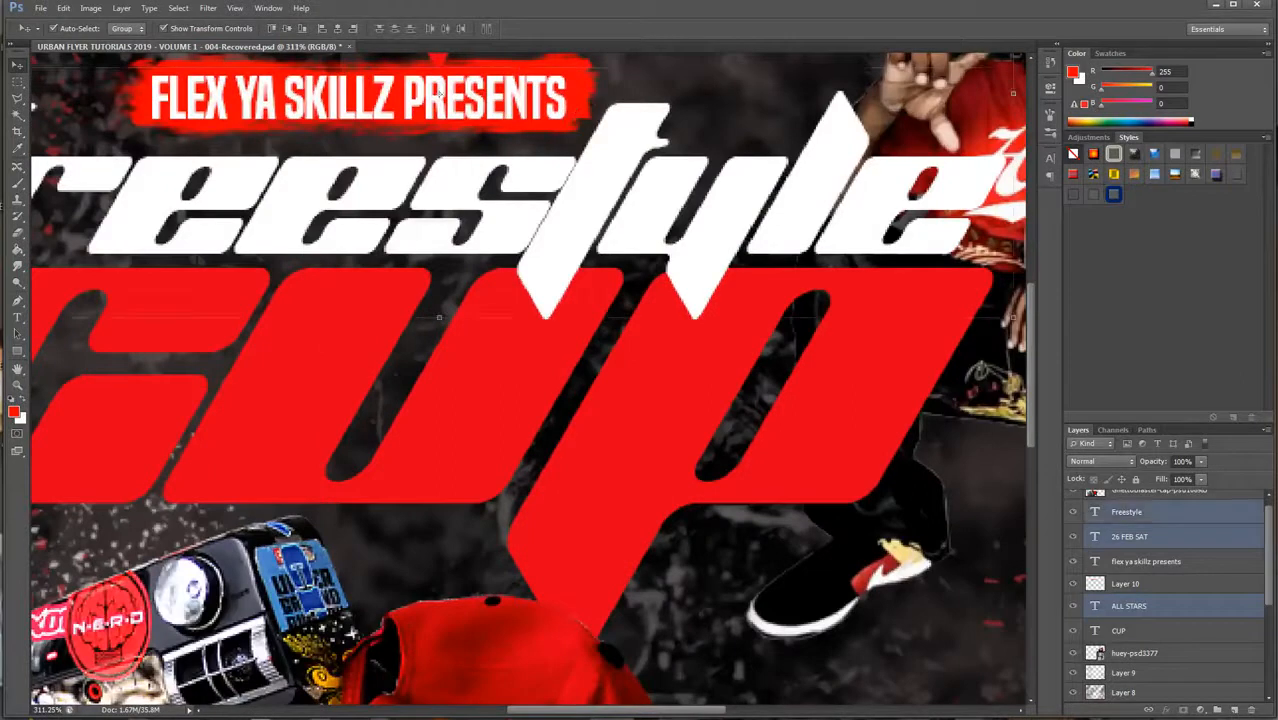
pyautogui.keyDown('shift'); pyautogui.click(586, 92); pyautogui.keyUp('shift')
pyautogui.keyDown('shift'); pyautogui.click(624, 139); pyautogui.keyUp('shift')
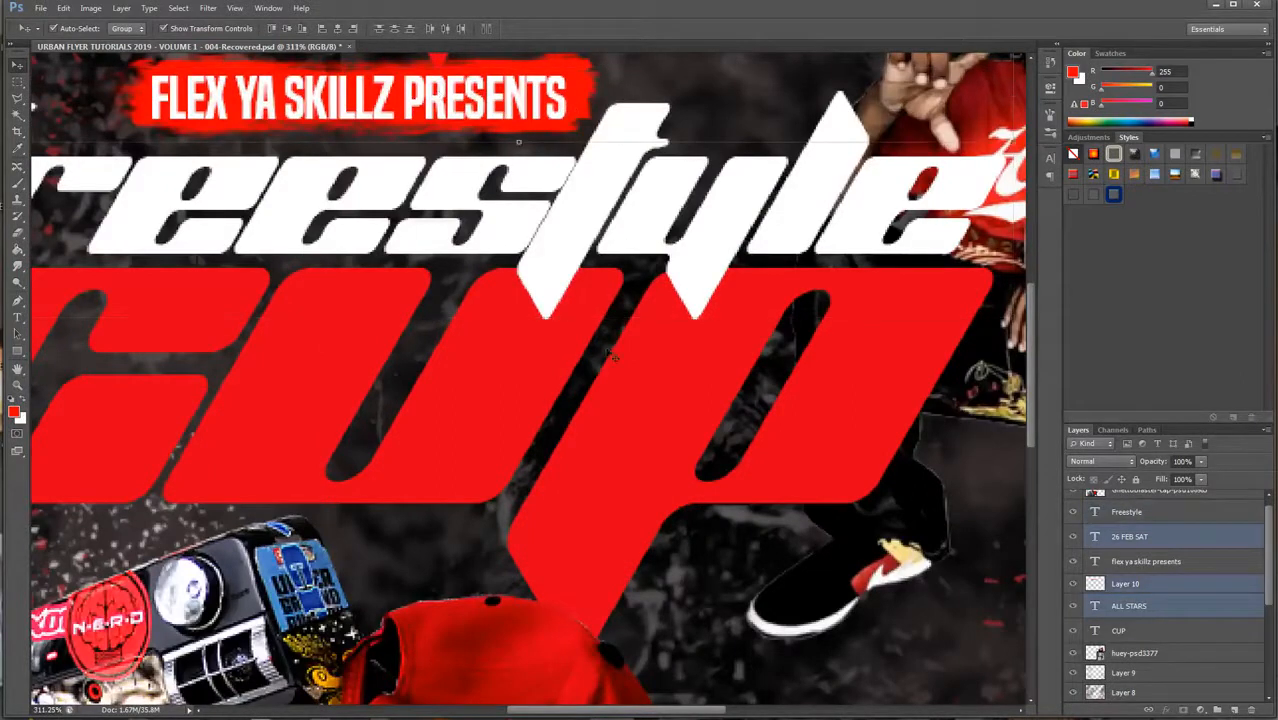
pyautogui.keyDown('shift'); pyautogui.click(530, 362); pyautogui.keyUp('shift')
pyautogui.scroll(-5, 740, 468)
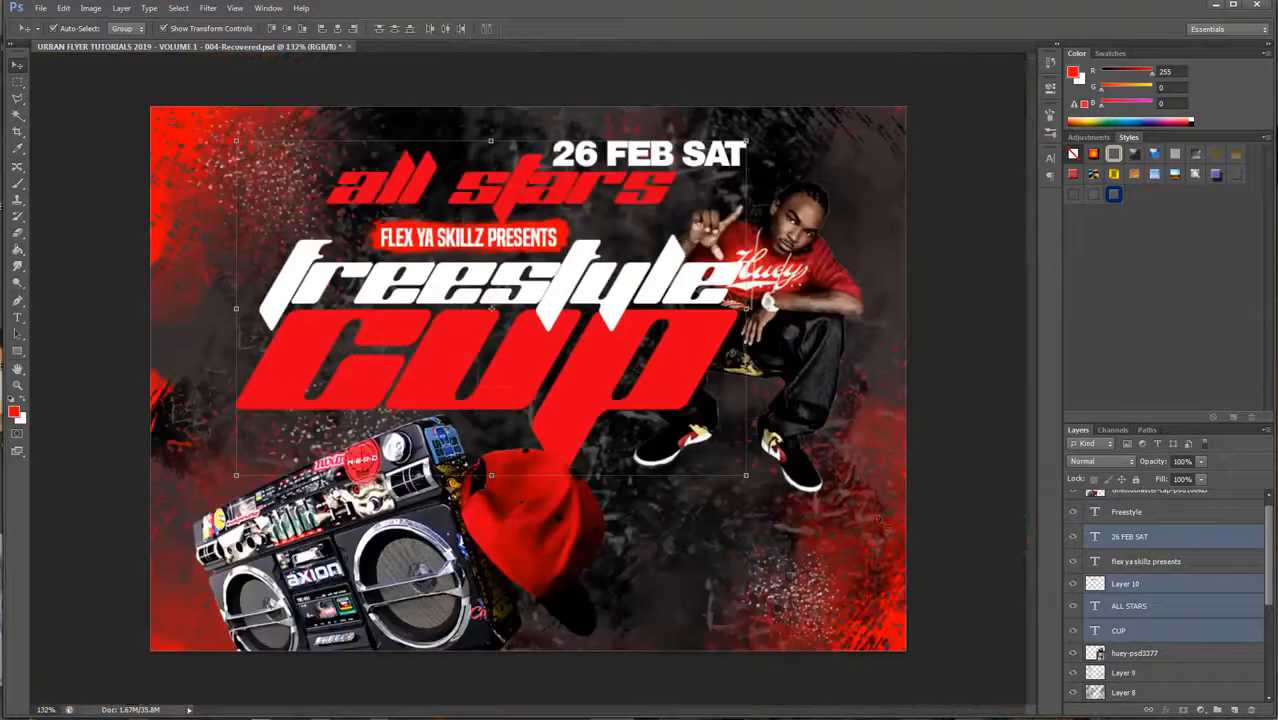
# Step: Try two small counter-clockwise tilts of the selected titles, undoing each
pyautogui.moveTo(778, 474); pyautogui.dragTo(797, 440)
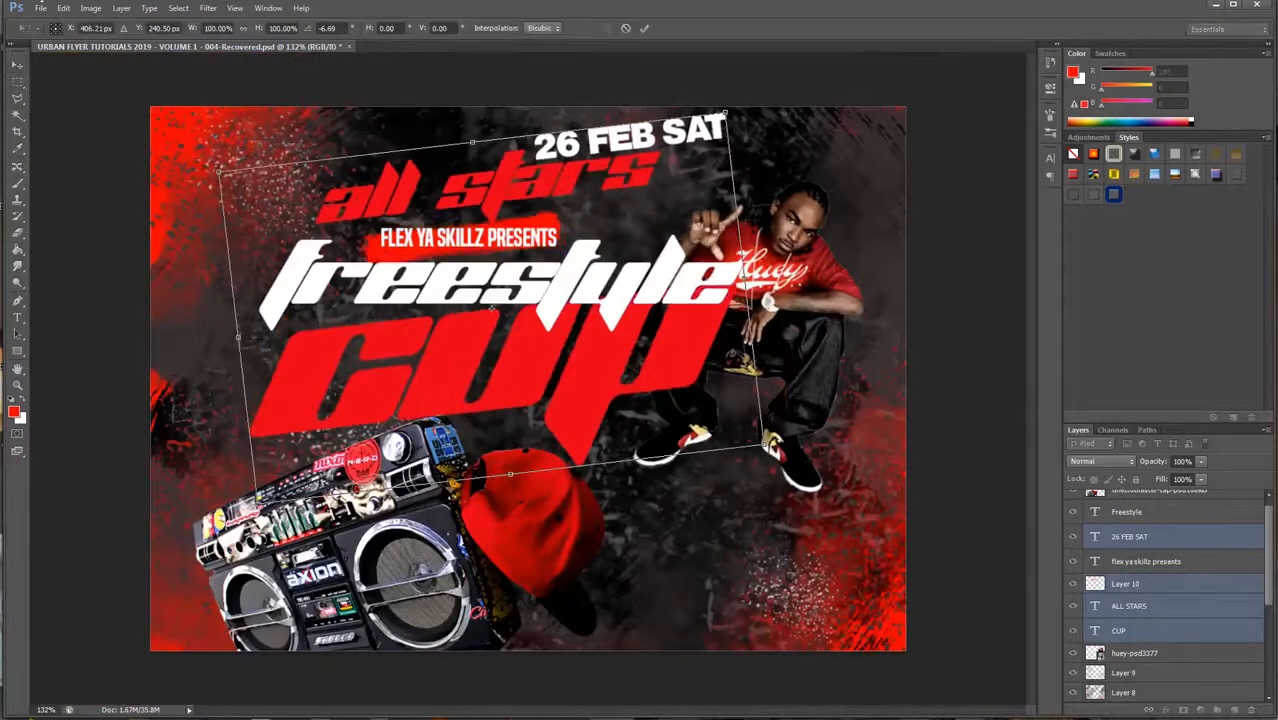
pyautogui.click(63, 8)
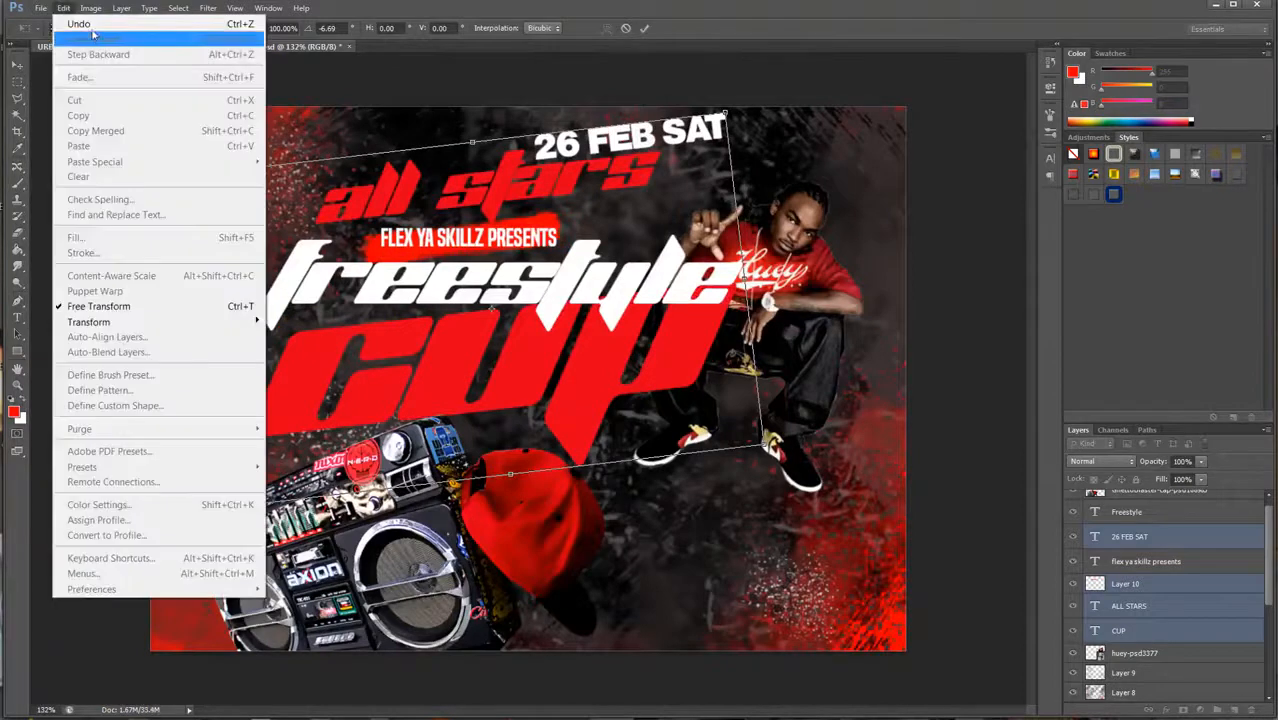
pyautogui.click(80, 23)
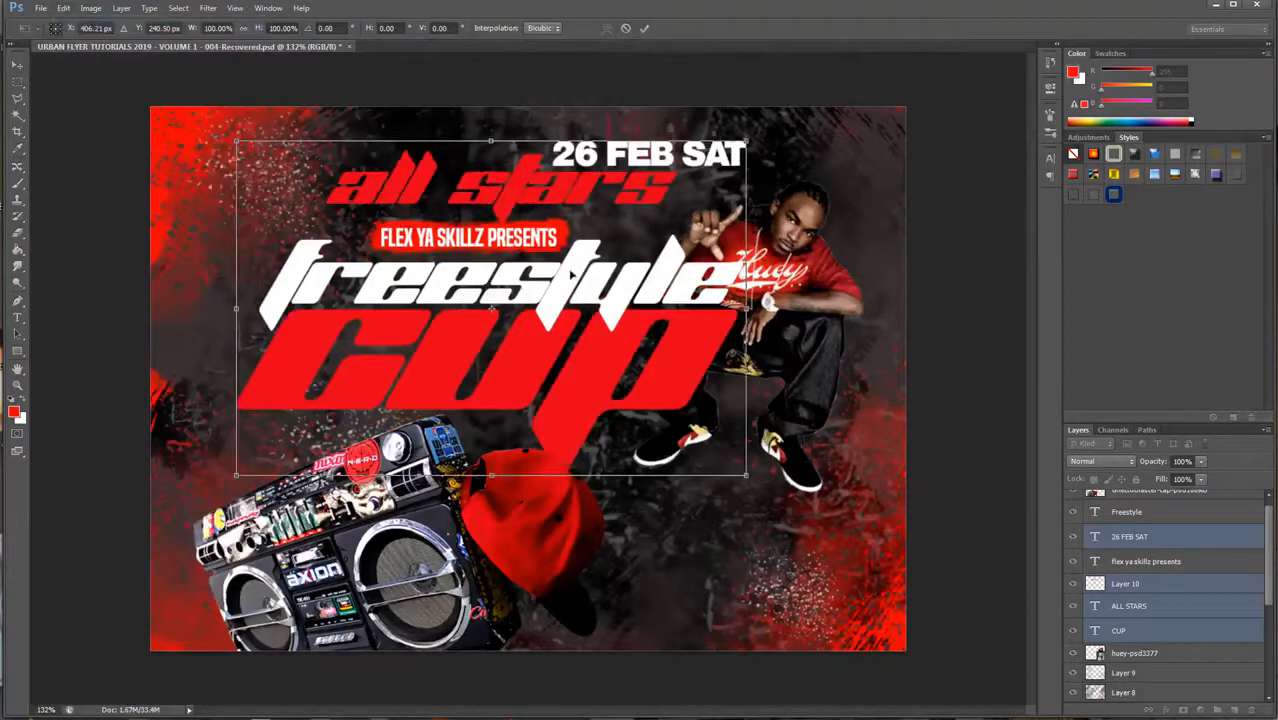
pyautogui.moveTo(800, 477); pyautogui.dragTo(820, 434)
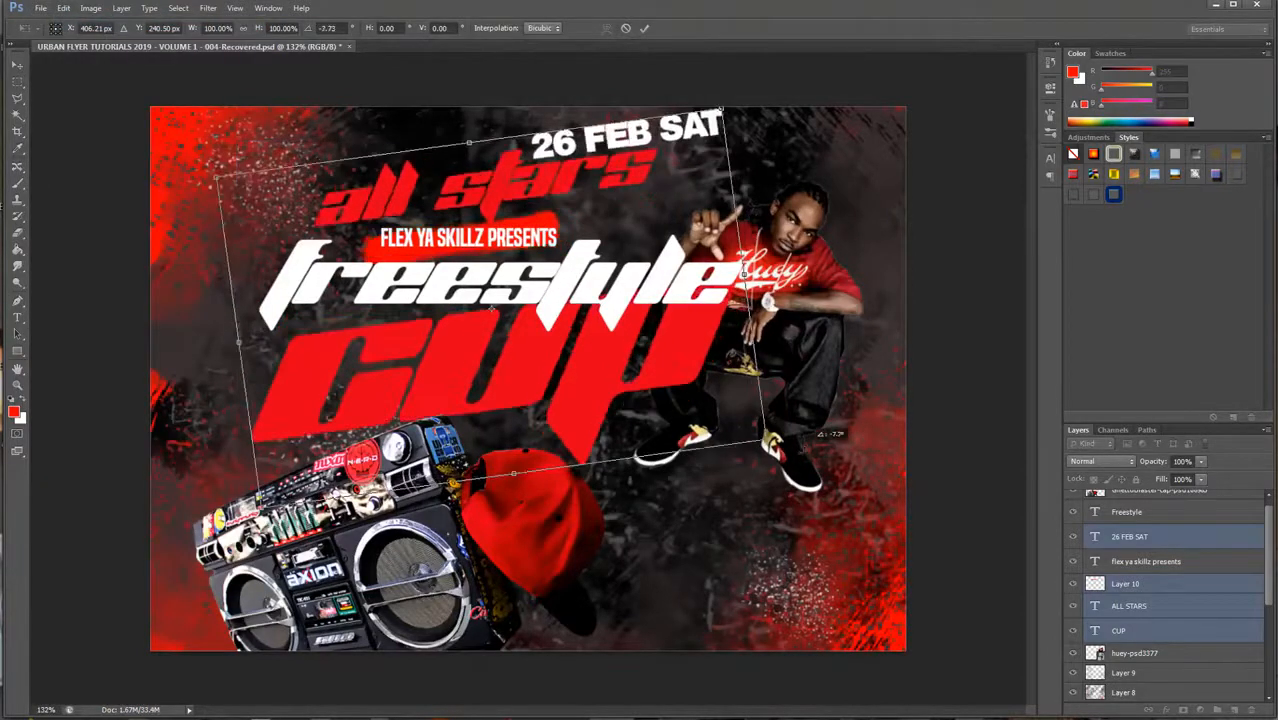
pyautogui.click(63, 8)
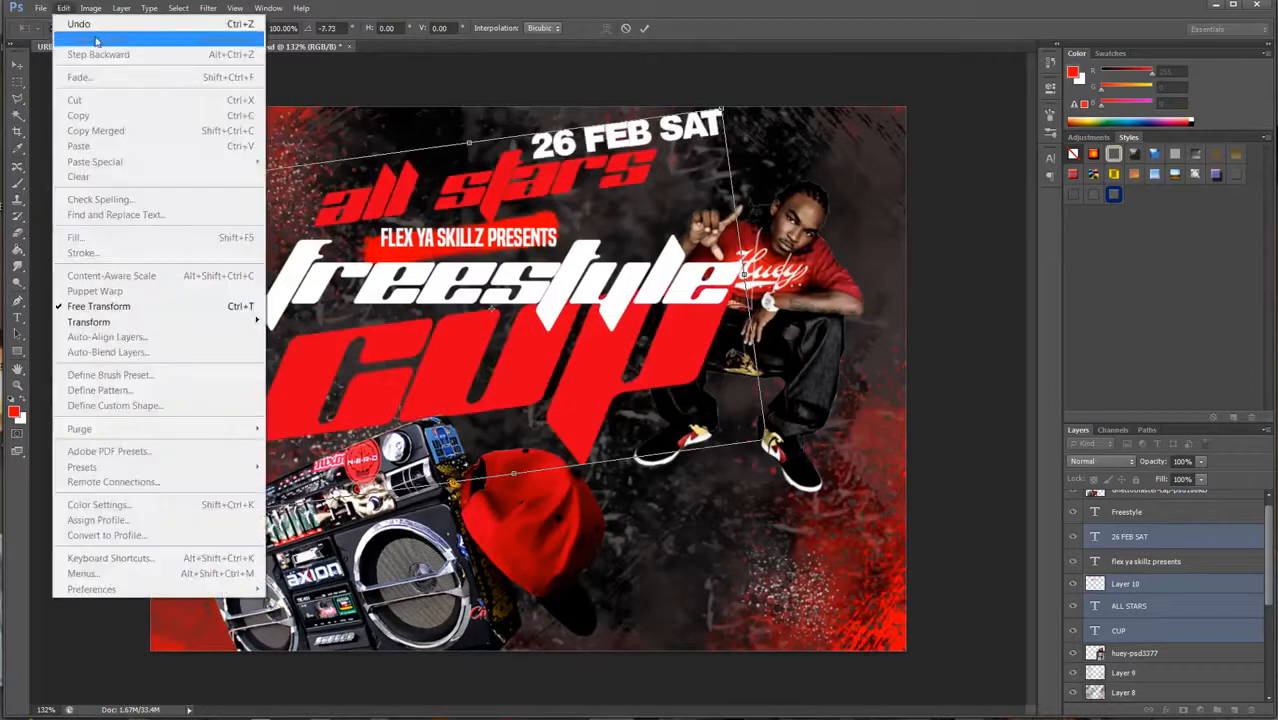
pyautogui.click(96, 24)
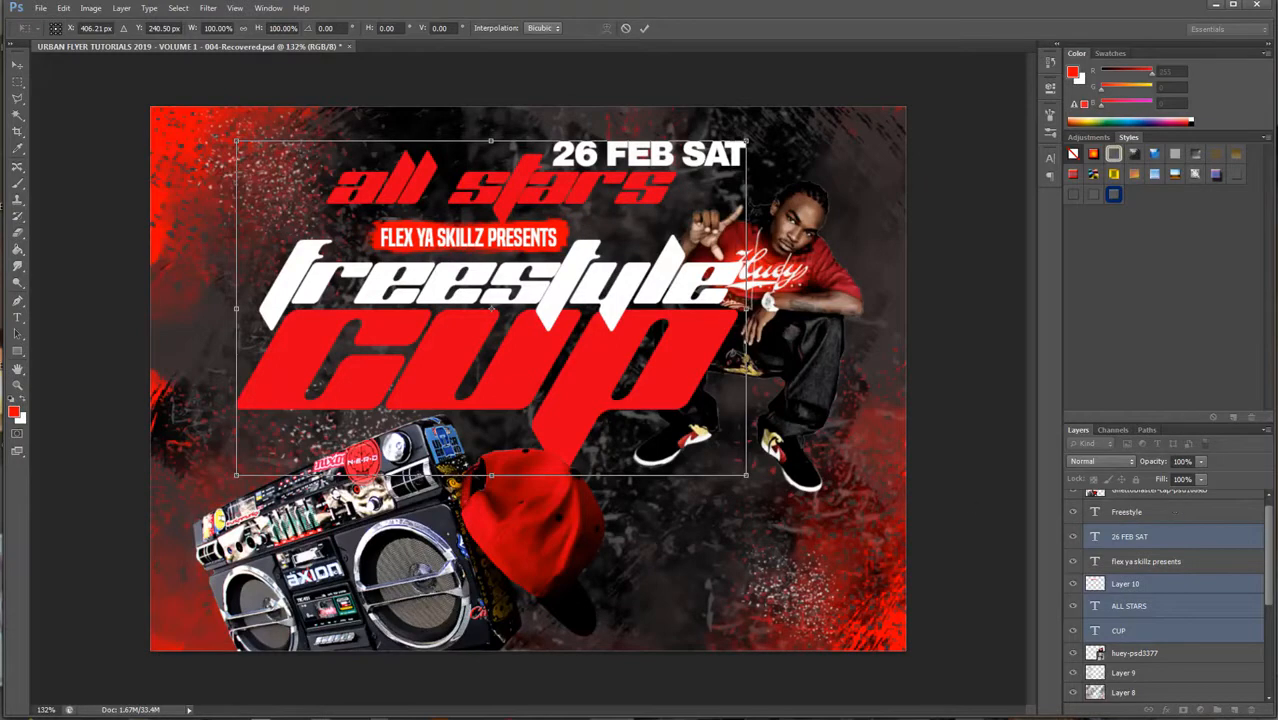
pyautogui.click(18, 65)
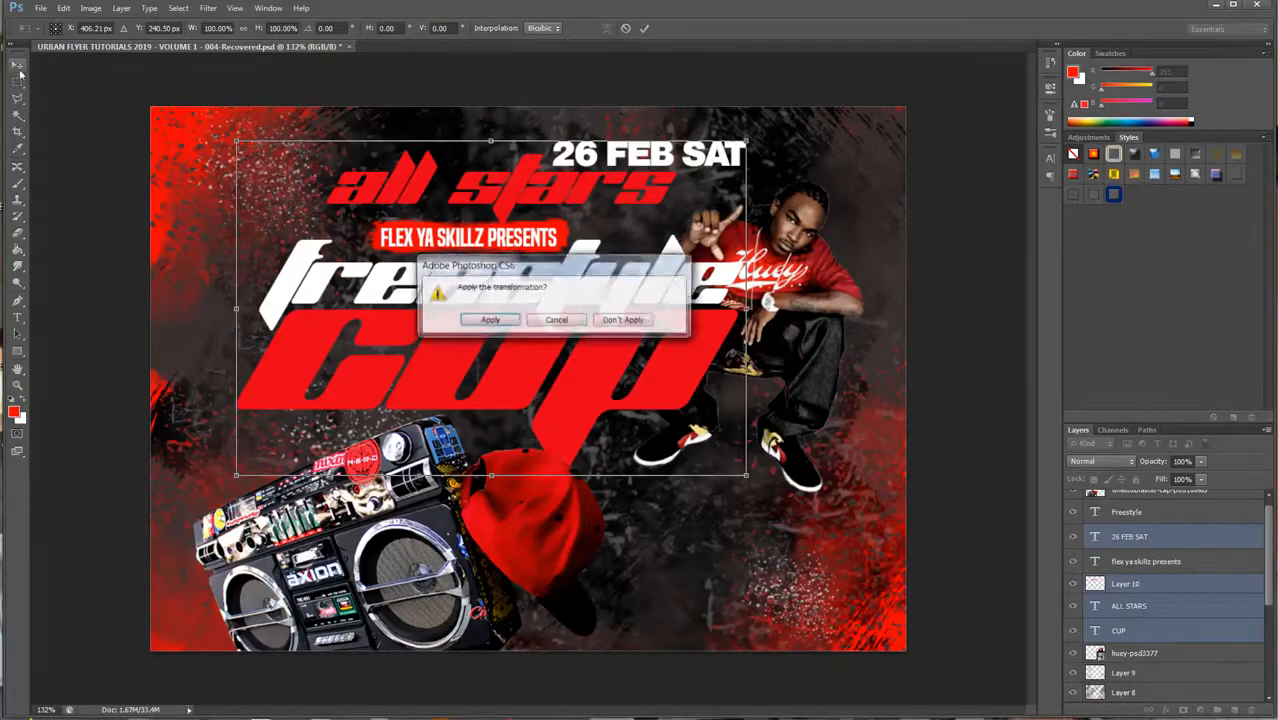
pyautogui.click(489, 320)
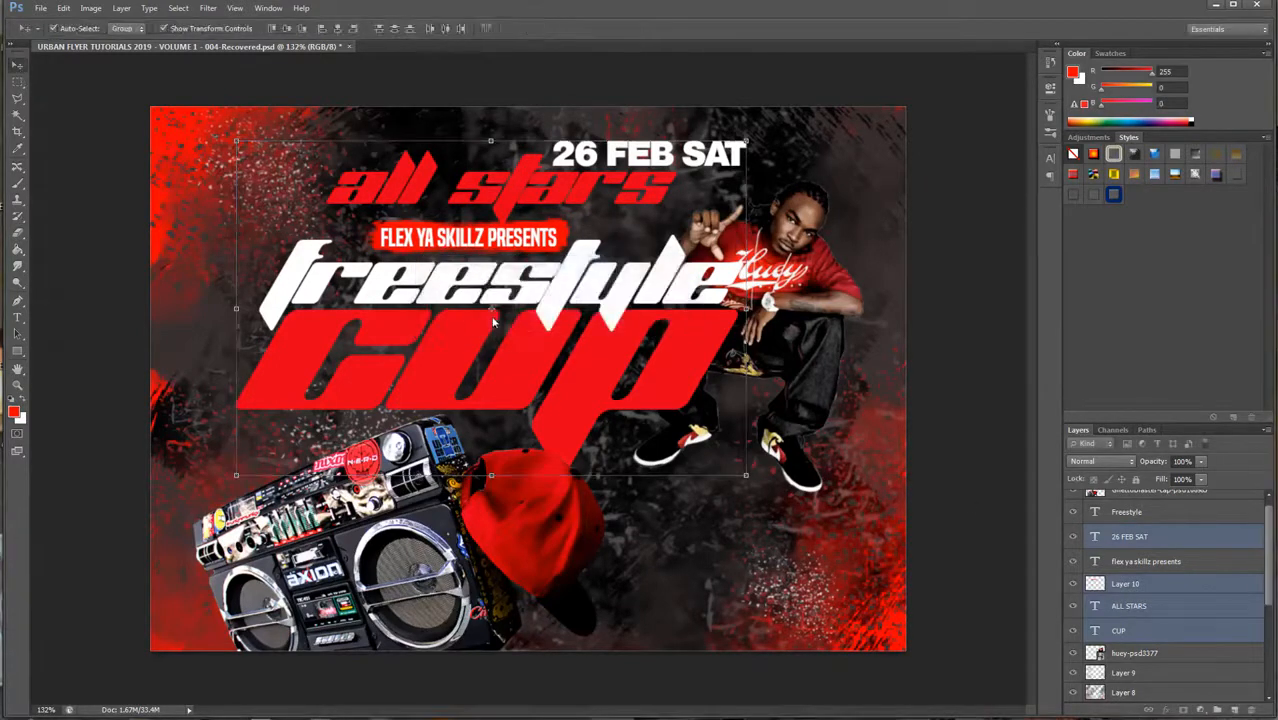
# Step: Add Freestyle, try a 5.5° rotation and undo it, then add the presents line
pyautogui.keyDown('ctrl'); pyautogui.click(1159, 514); pyautogui.keyUp('ctrl')
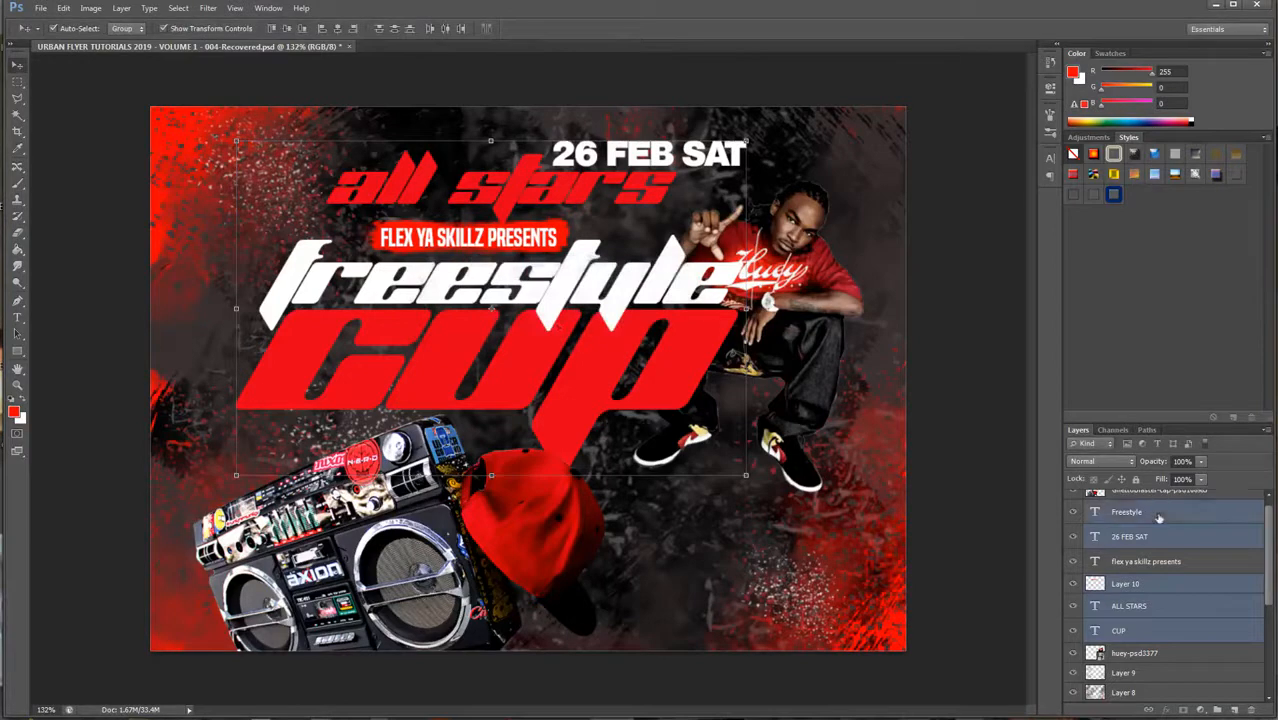
pyautogui.moveTo(768, 486); pyautogui.dragTo(772, 444)
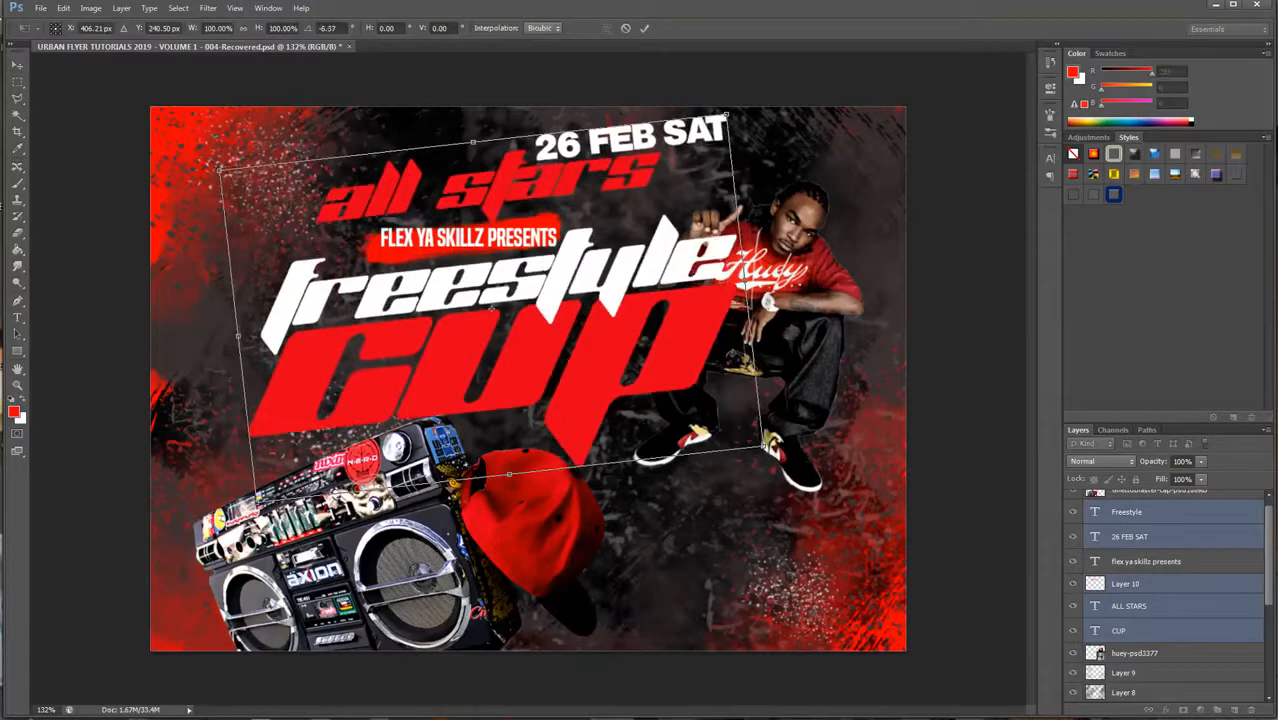
pyautogui.click(63, 8)
pyautogui.click(78, 24)
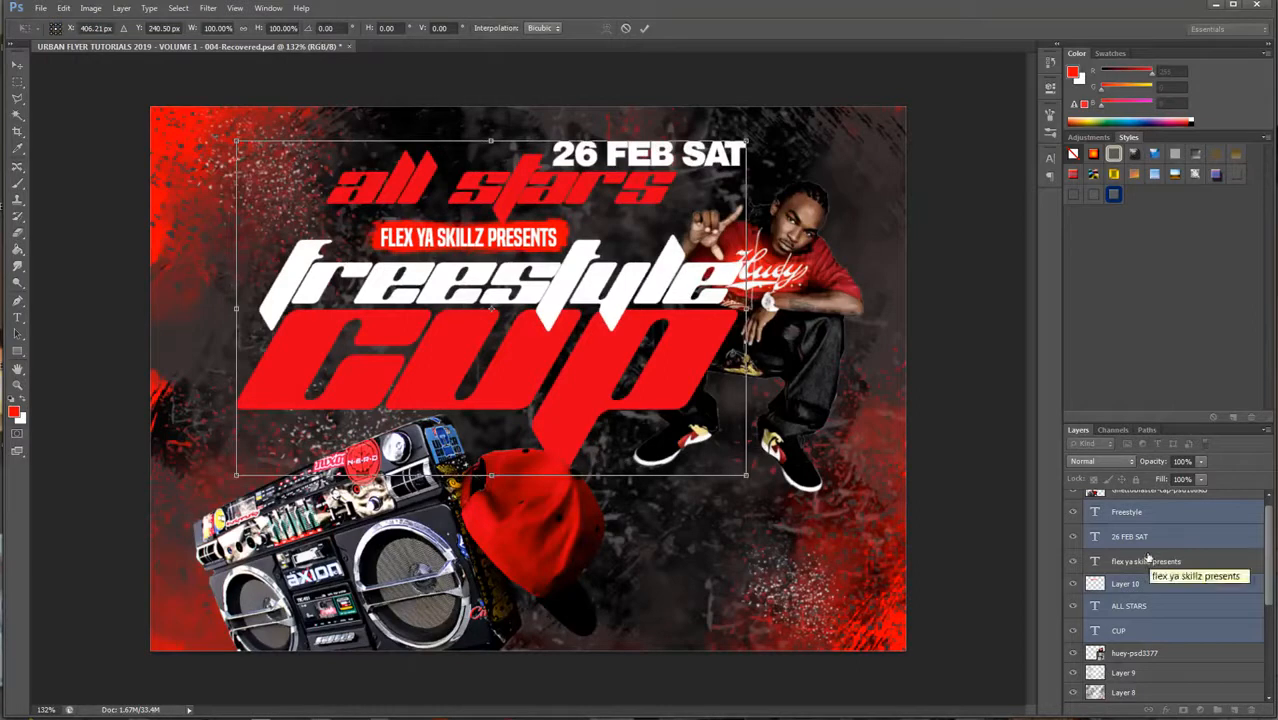
pyautogui.press('Return')
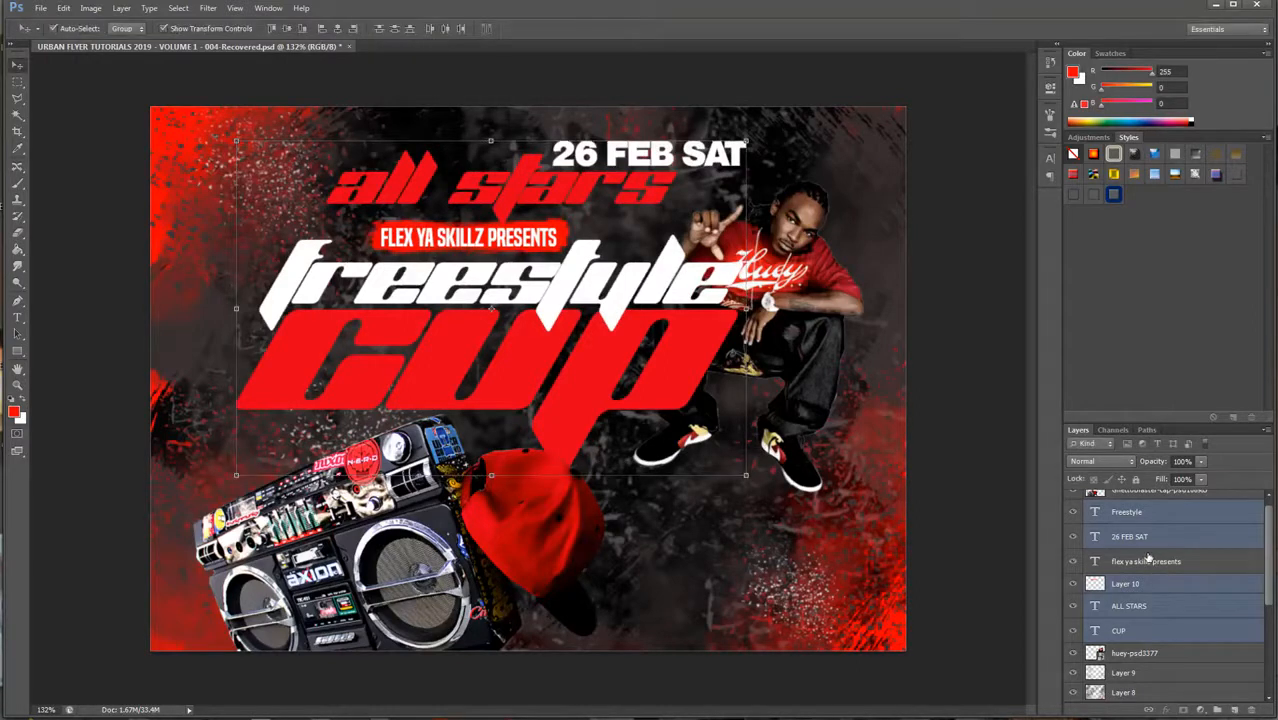
pyautogui.keyDown('ctrl'); pyautogui.click(1147, 561); pyautogui.keyUp('ctrl')
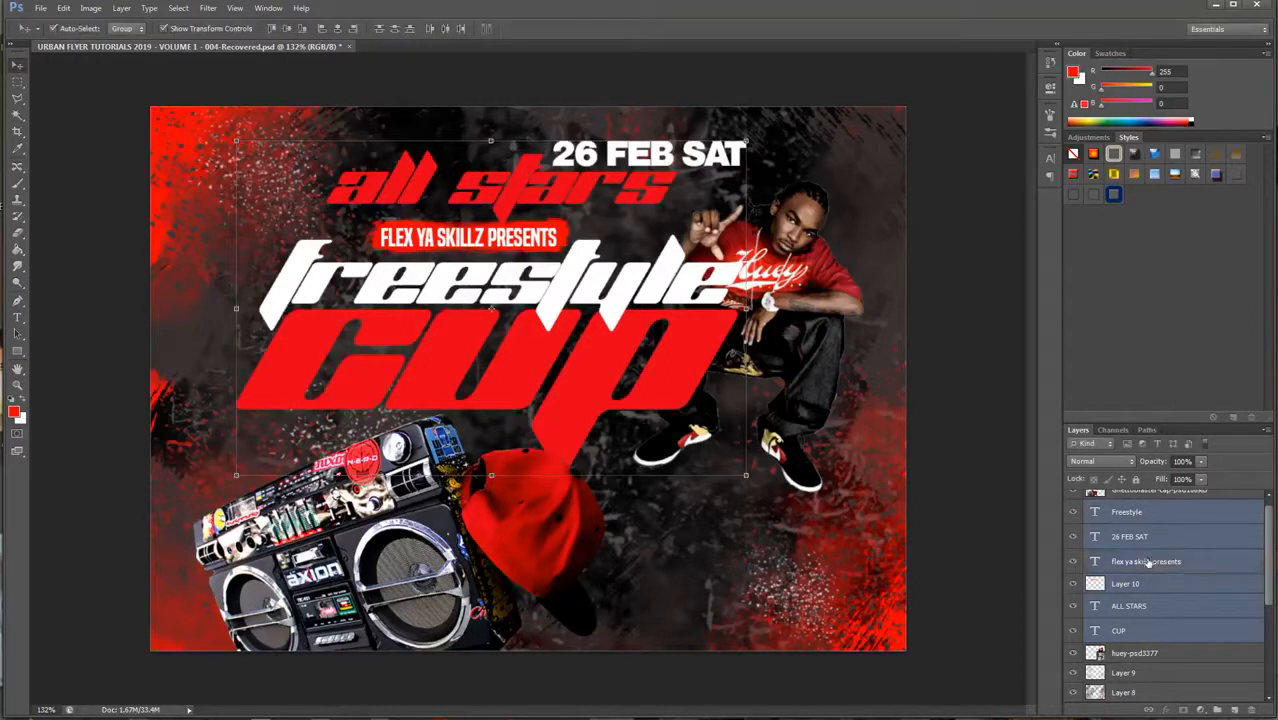
# Step: Rotate the title block to about -20.8°, scale it to about 89% and reposition it
pyautogui.hotkey('ctrl', 't')
pyautogui.moveTo(788, 474); pyautogui.dragTo(827, 416)
pyautogui.moveTo(595, 338); pyautogui.dragTo(553, 381)
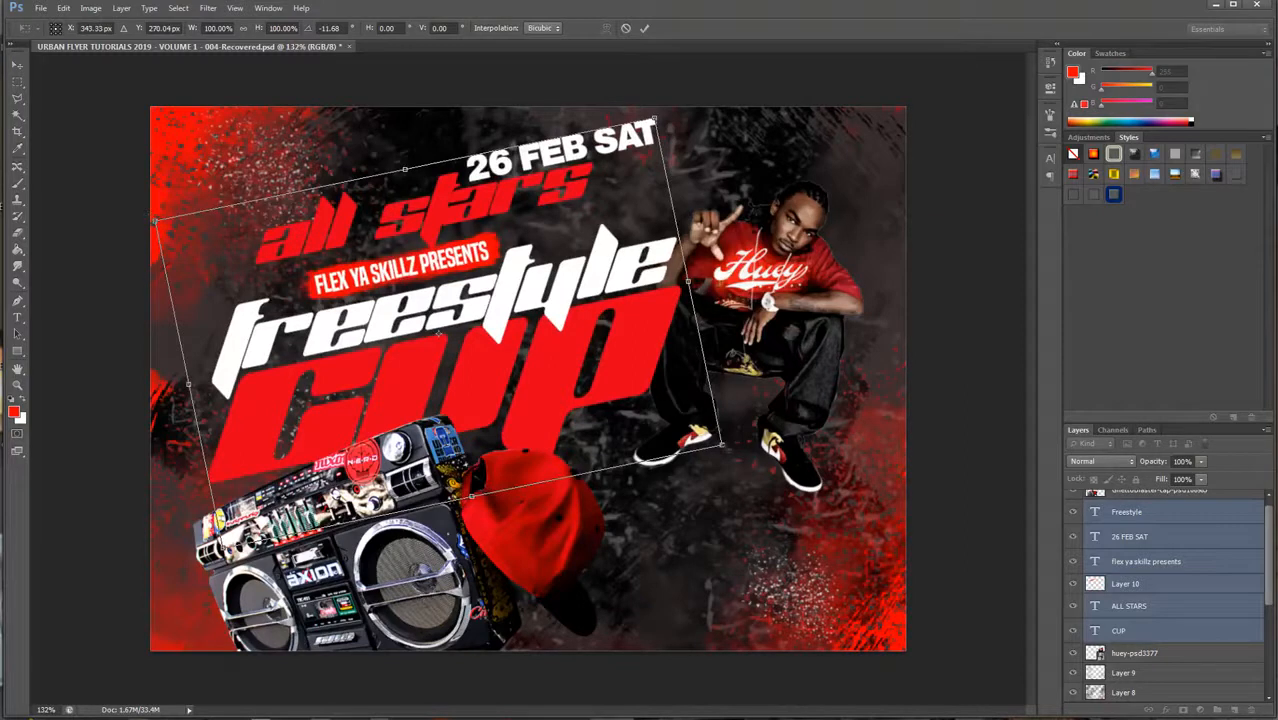
pyautogui.moveTo(722, 445); pyautogui.dragTo(667, 415)
pyautogui.moveTo(586, 338); pyautogui.dragTo(625, 350)
pyautogui.moveTo(730, 448); pyautogui.dragTo(766, 383)
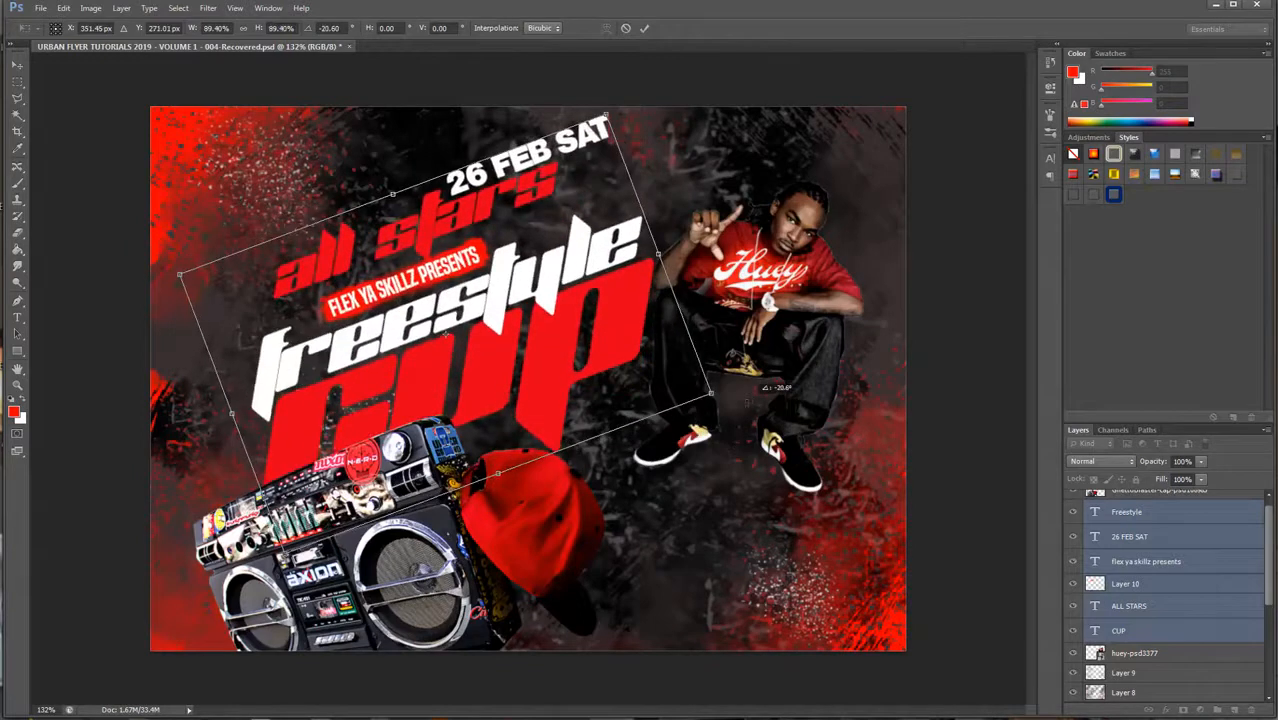
pyautogui.moveTo(587, 329)
pyautogui.mouseDown()
pyautogui.moveTo(606, 296)
pyautogui.moveTo(601, 329)
pyautogui.moveTo(589, 318)
pyautogui.mouseUp()
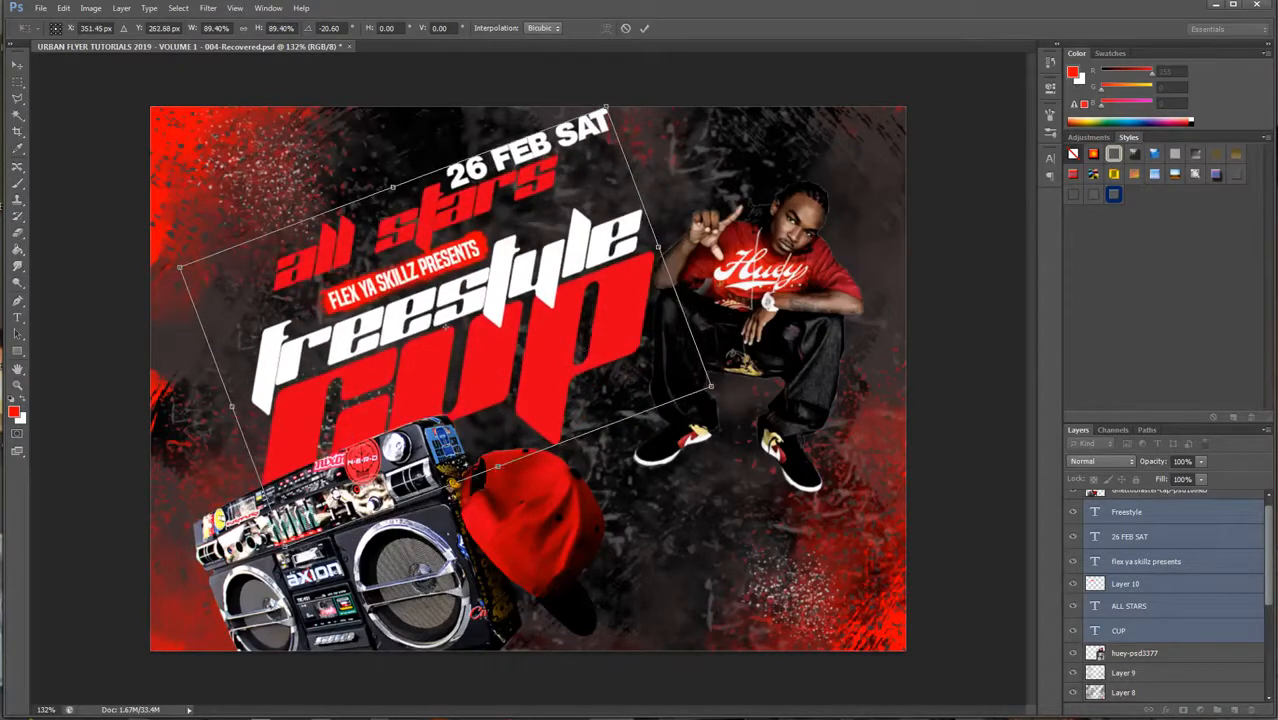
pyautogui.moveTo(720, 394); pyautogui.dragTo(731, 389)
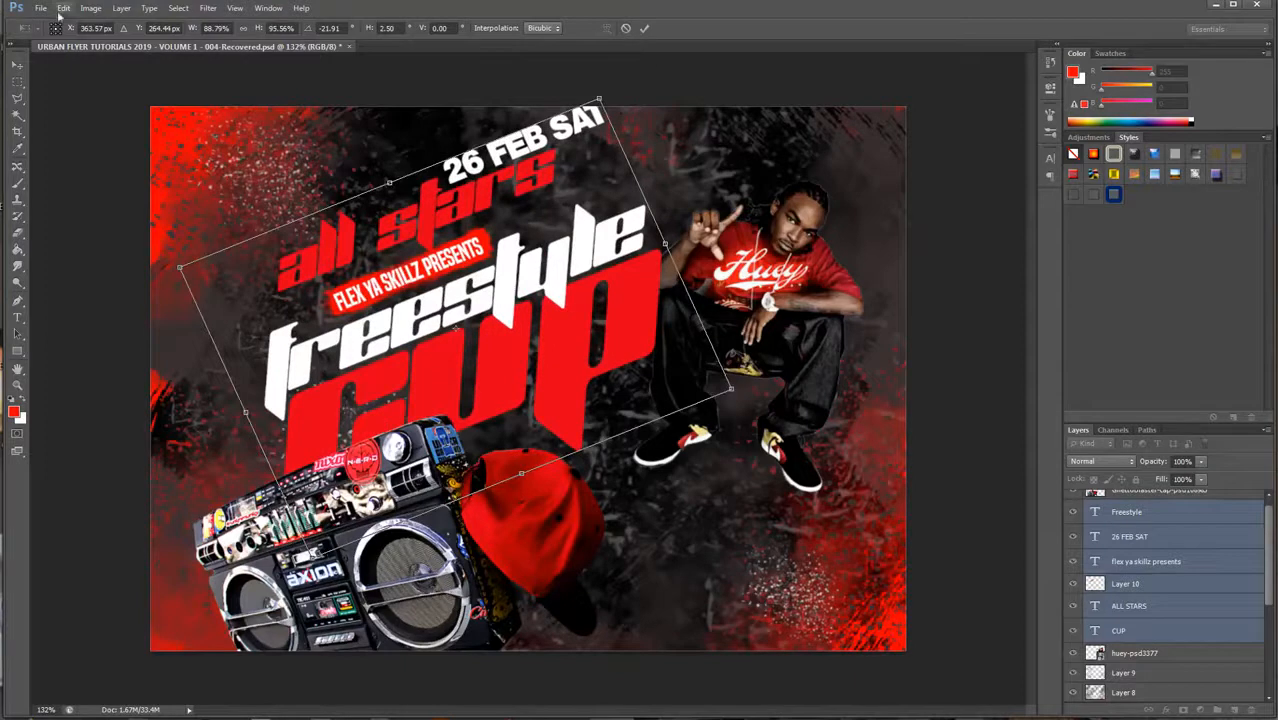
# Step: Undo the last title enlargement and cancel the pending transformation
pyautogui.click(60, 10)
pyautogui.click(72, 21)
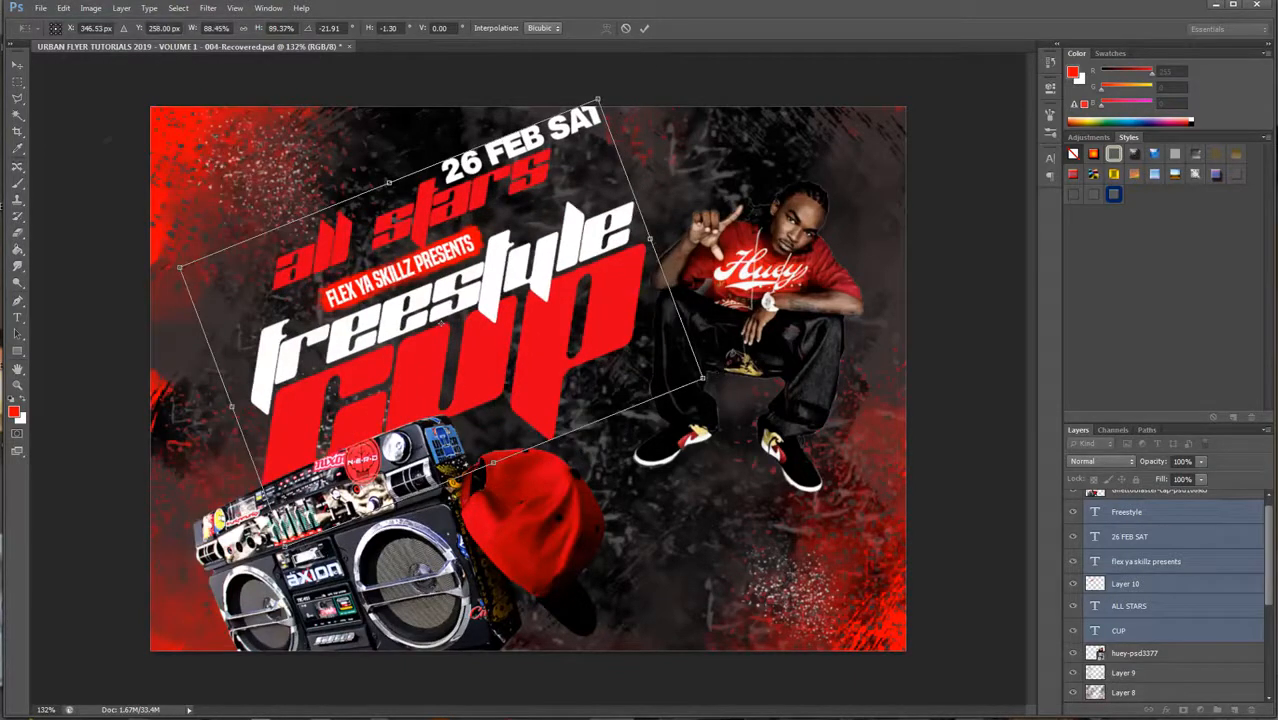
pyautogui.click(17, 64)
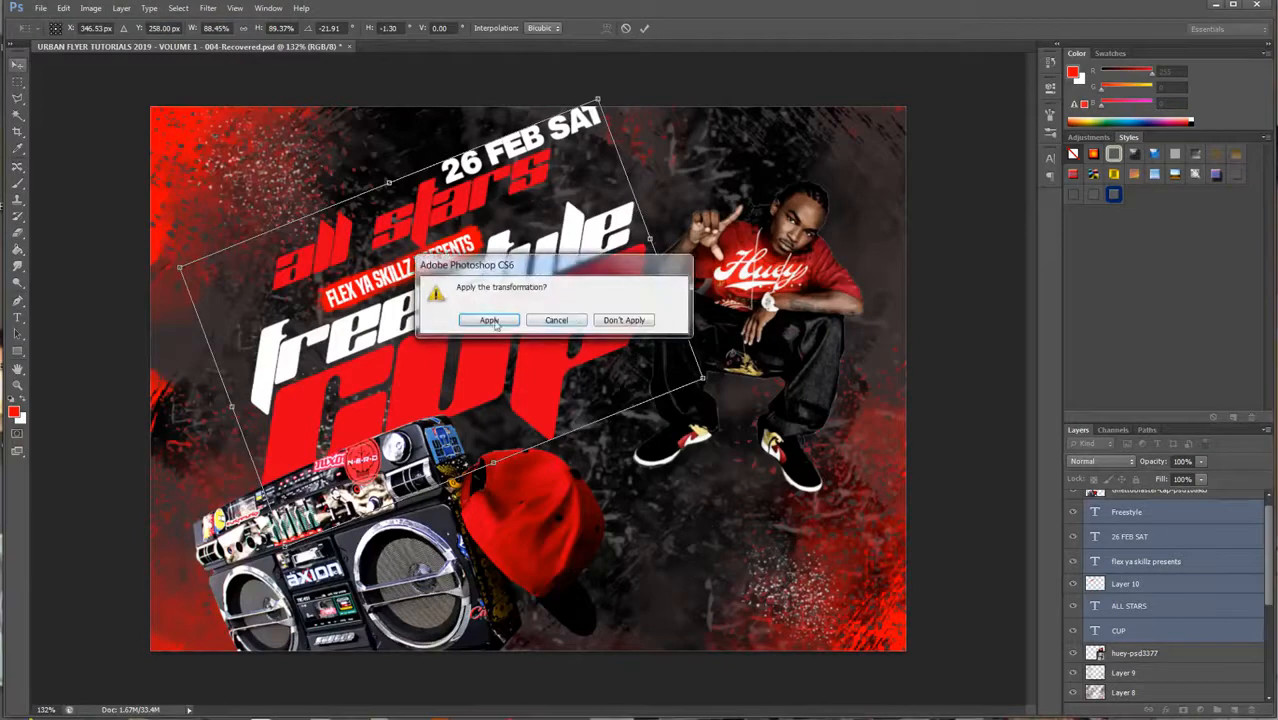
pyautogui.click(623, 320)
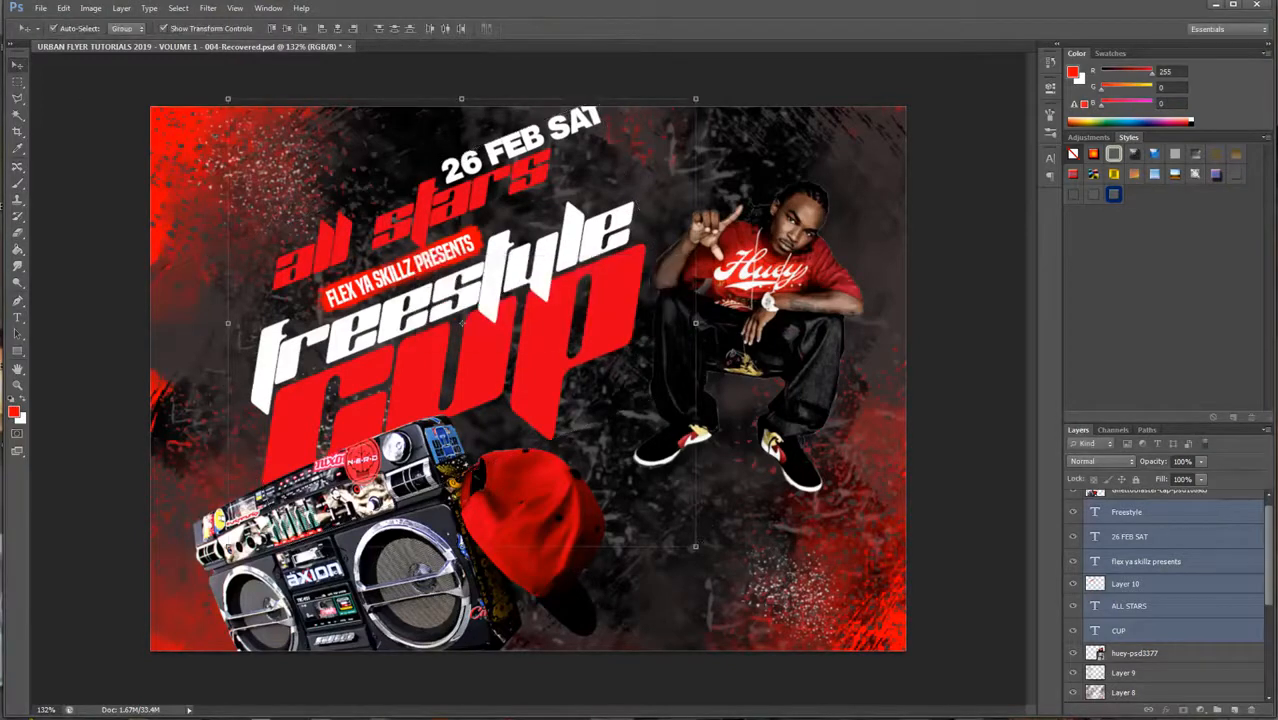
# Step: Stretch the title block to about 120% wide, tilt it about 5.5° counter-clockwise, and shift it left
pyautogui.moveTo(695, 322); pyautogui.dragTo(748, 322)
pyautogui.moveTo(814, 548); pyautogui.dragTo(790, 517)
pyautogui.moveTo(614, 283); pyautogui.dragTo(545, 296)
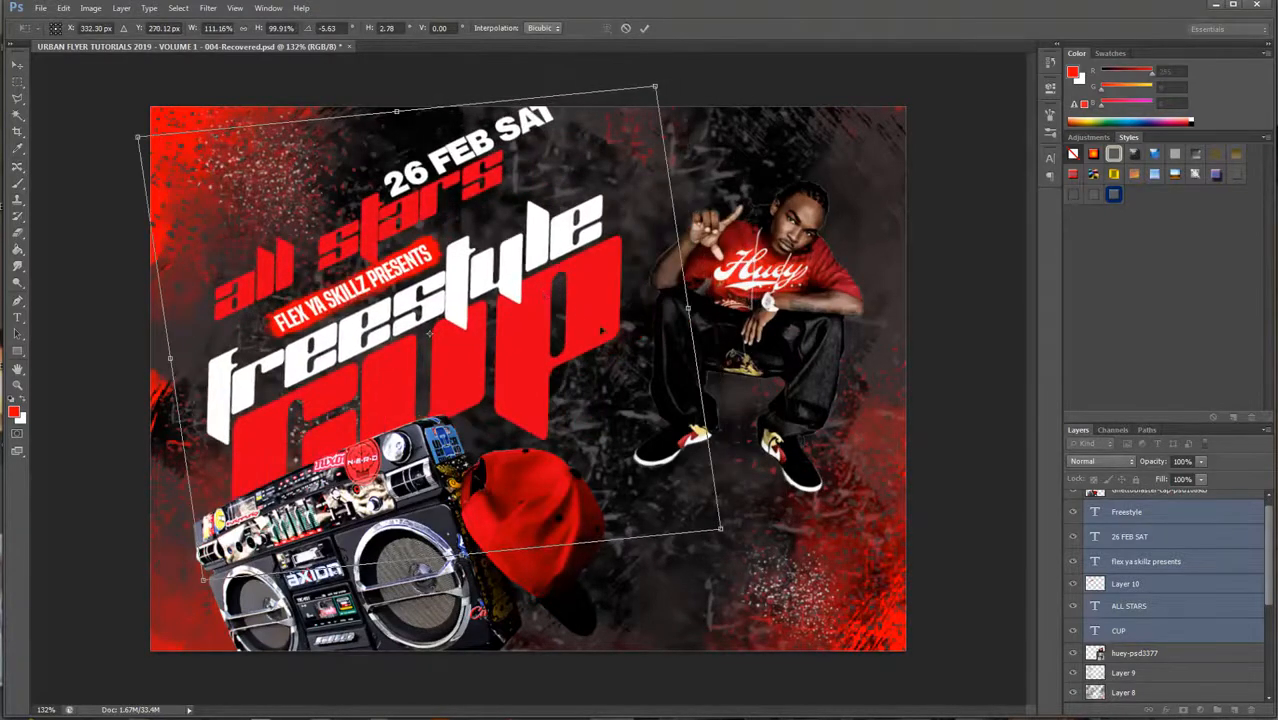
pyautogui.moveTo(688, 308); pyautogui.dragTo(743, 291)
pyautogui.press('Return')
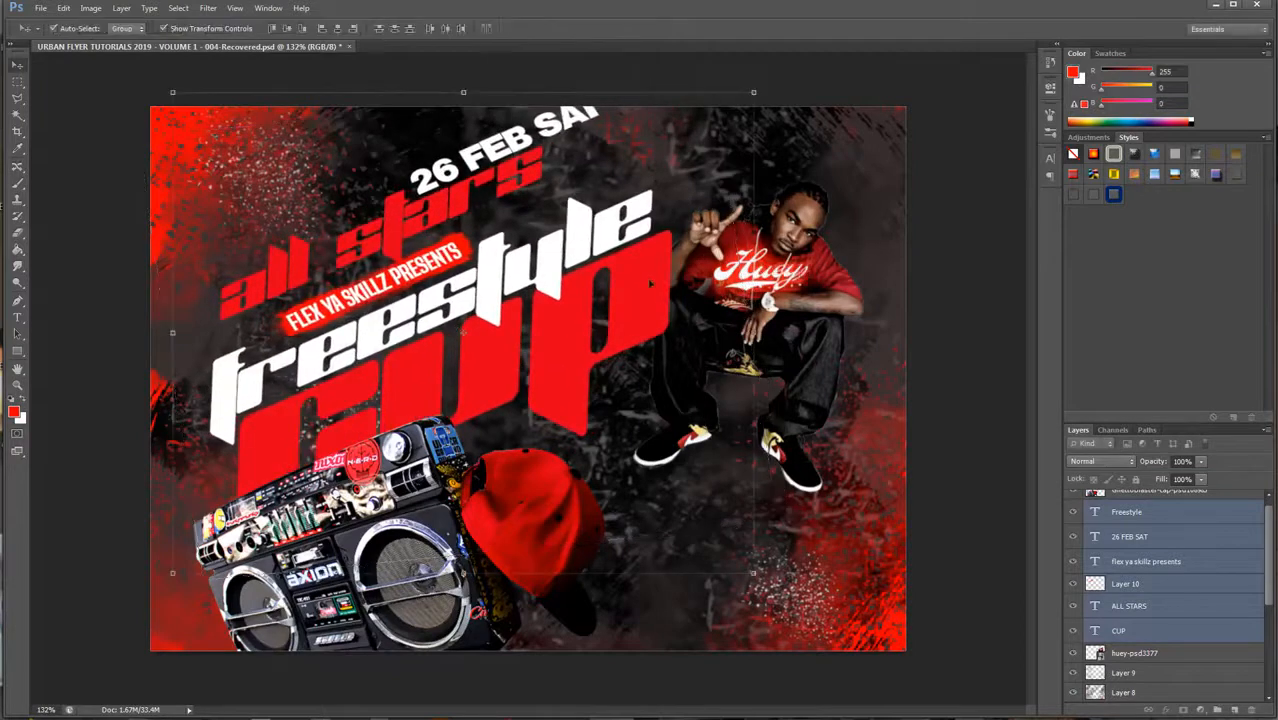
pyautogui.moveTo(651, 270); pyautogui.dragTo(660, 290)
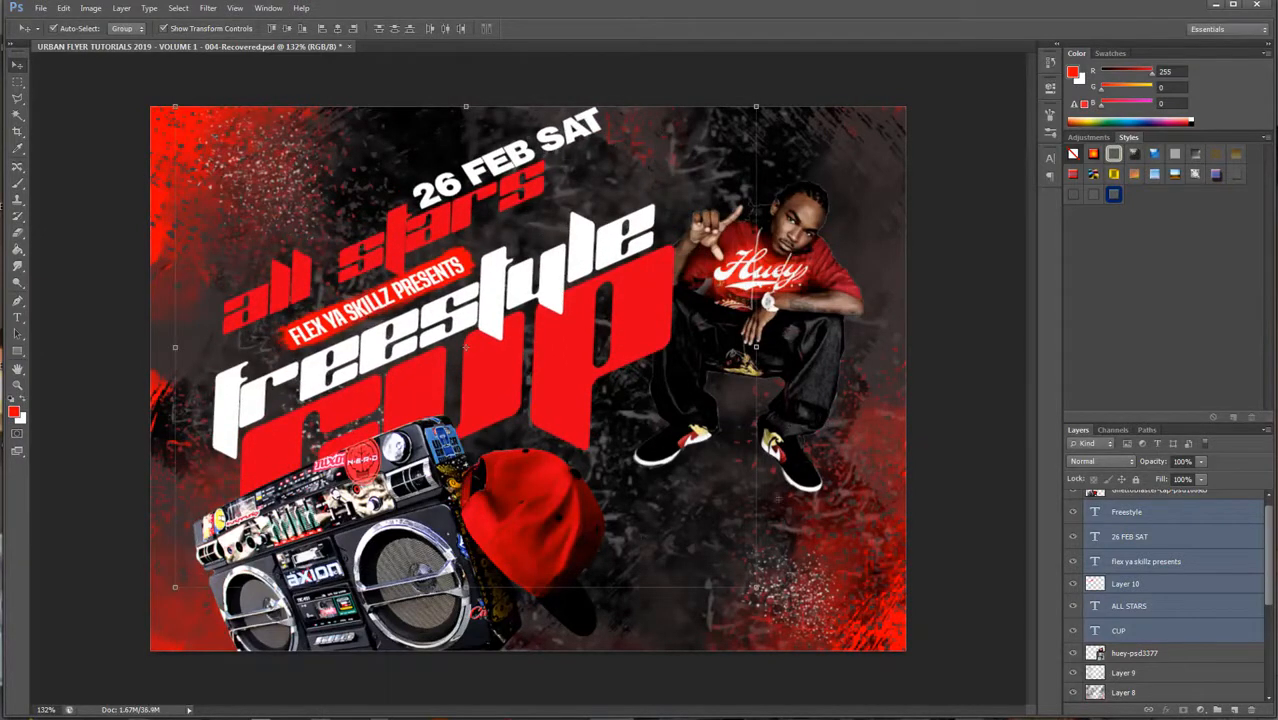
# Step: Enlarge the Ghettoblaster boombox and cap, rotate them slightly, and settle them at bottom left
pyautogui.click(510, 474)
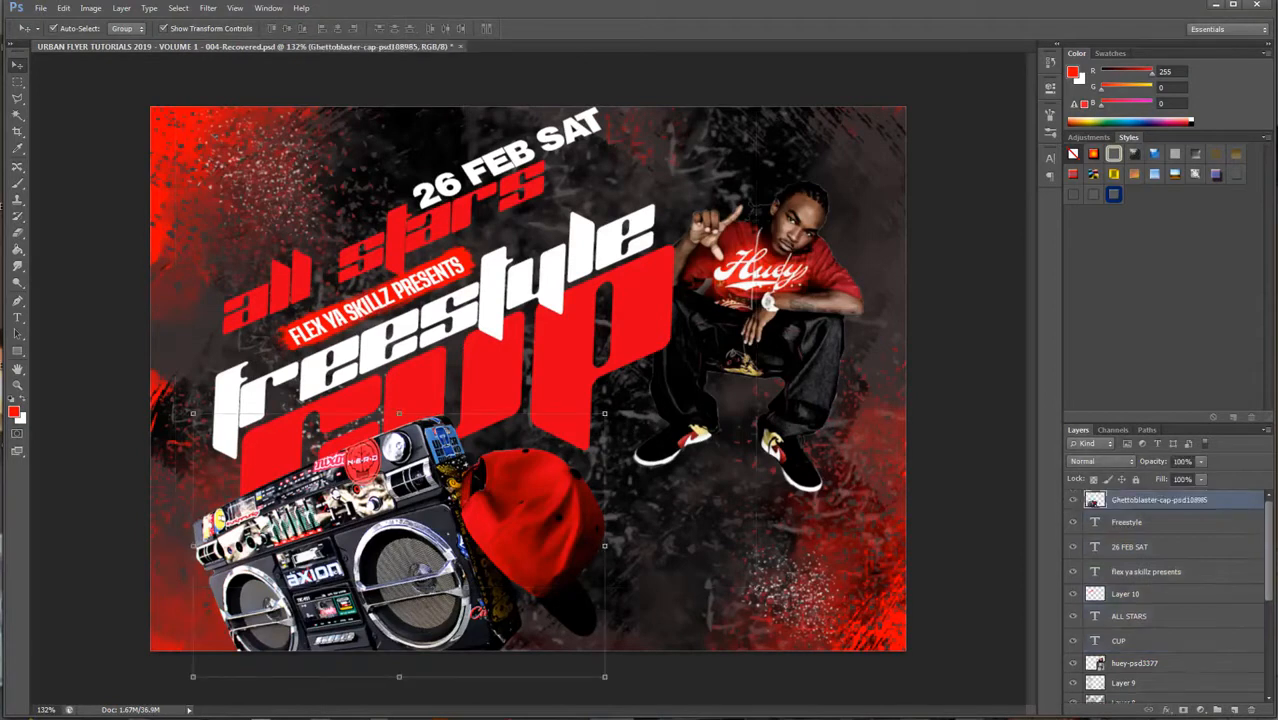
pyautogui.moveTo(604, 413); pyautogui.dragTo(572, 436)
pyautogui.moveTo(378, 498); pyautogui.dragTo(418, 500)
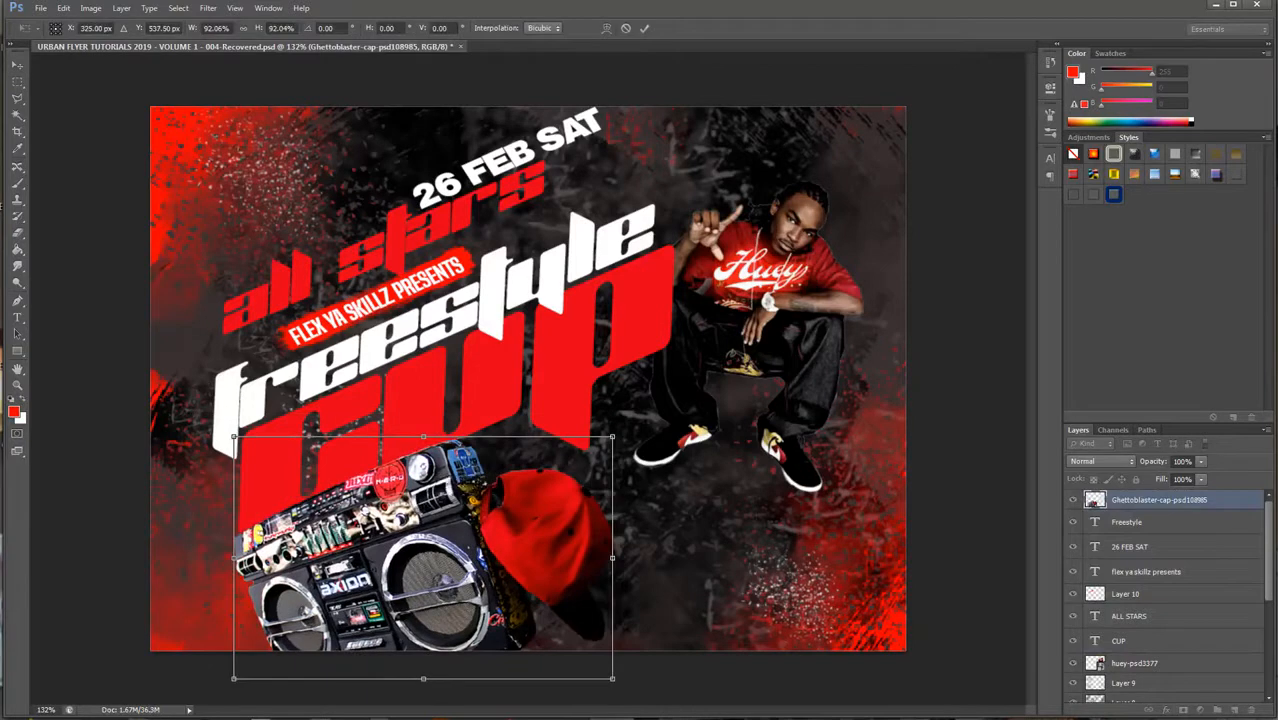
pyautogui.moveTo(617, 431); pyautogui.dragTo(651, 410)
pyautogui.moveTo(562, 474); pyautogui.dragTo(551, 504)
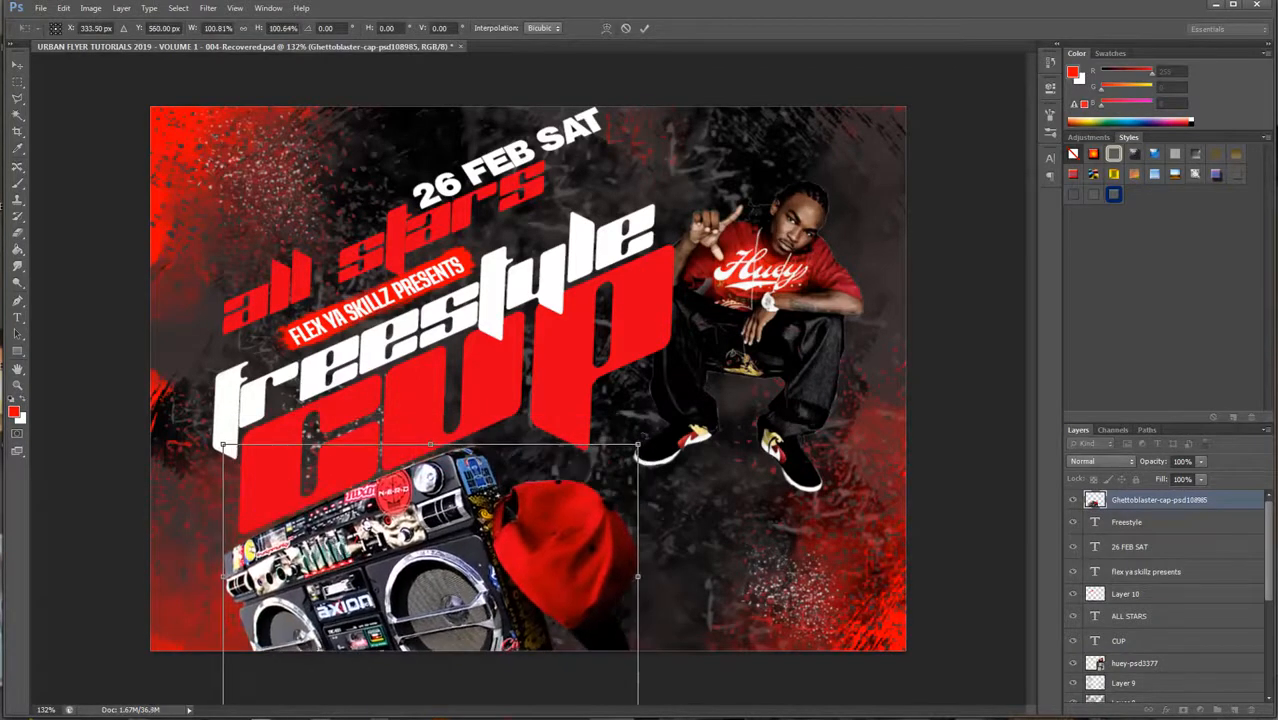
pyautogui.moveTo(638, 442); pyautogui.dragTo(695, 400)
pyautogui.moveTo(526, 485); pyautogui.dragTo(505, 513)
pyautogui.moveTo(707, 423); pyautogui.dragTo(709, 408)
pyautogui.moveTo(512, 514); pyautogui.dragTo(524, 484)
pyautogui.moveTo(533, 462); pyautogui.dragTo(531, 470)
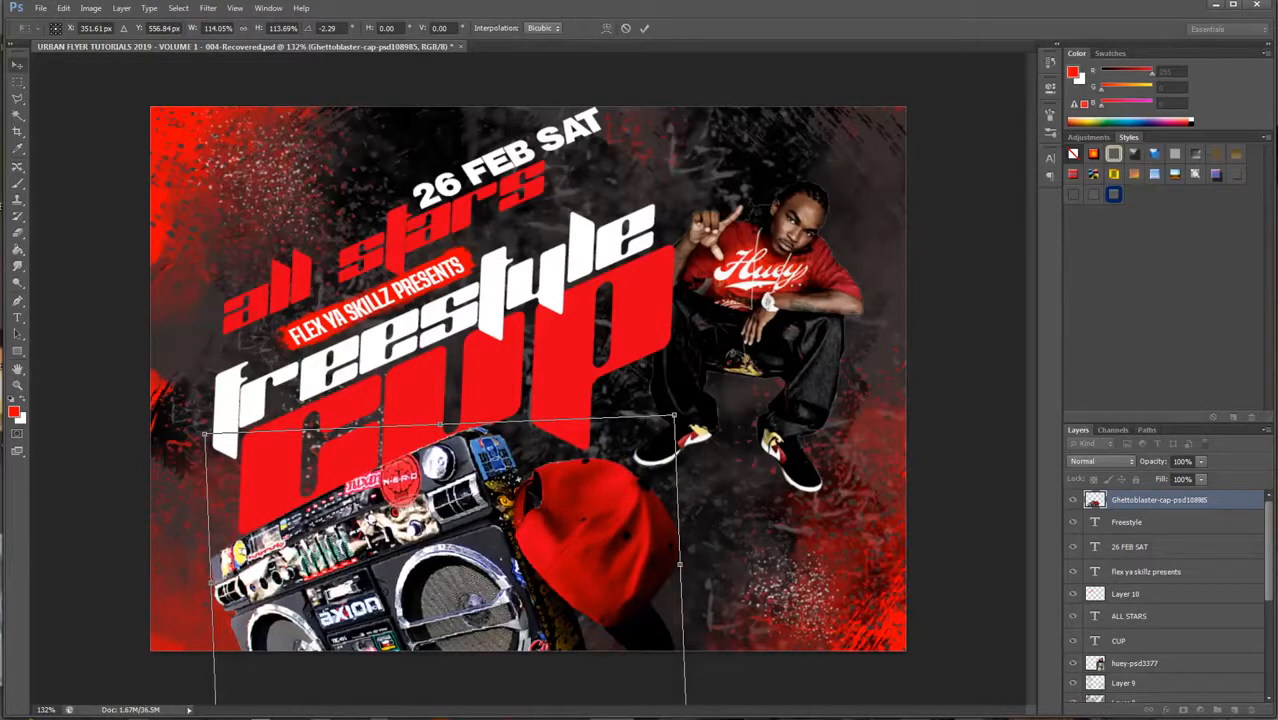
pyautogui.press('Return')
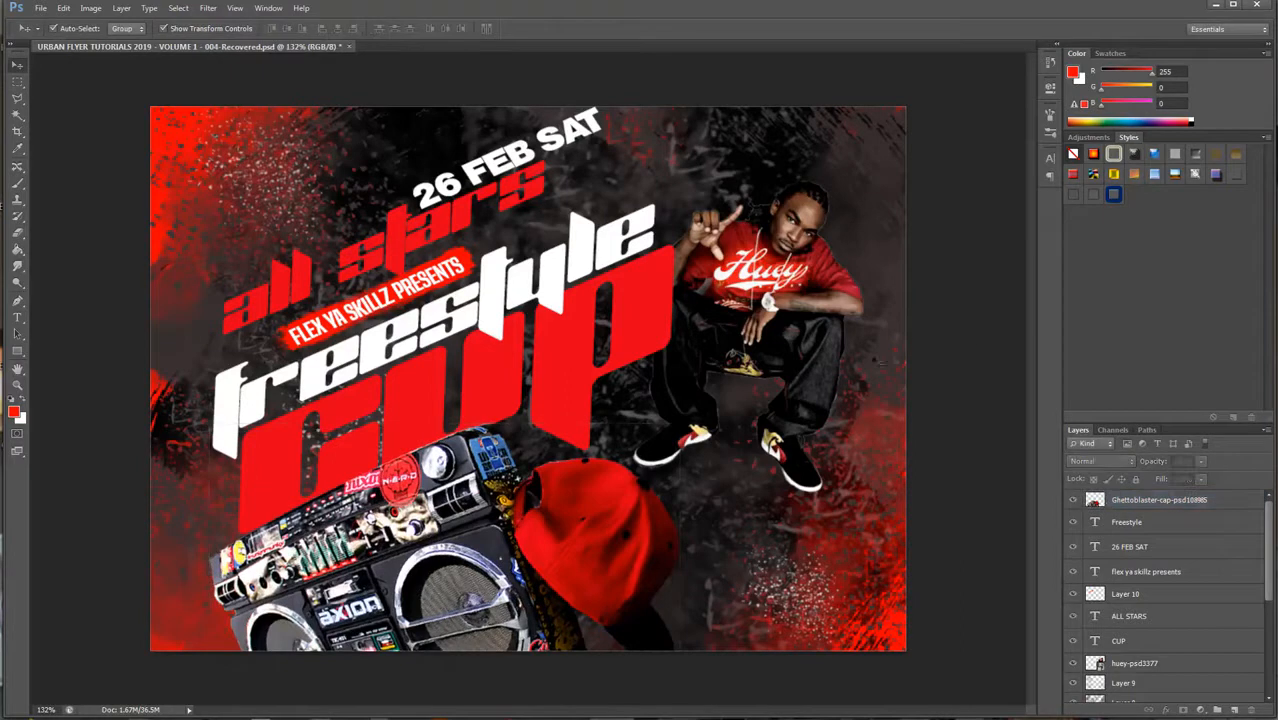
# Step: Move the huey-psd3377 rapper layer to the top of the stack and nudge it left and down
pyautogui.click(1166, 663)
pyautogui.moveTo(1192, 656); pyautogui.dragTo(1202, 489)
pyautogui.moveTo(1147, 664); pyautogui.dragTo(1205, 498)
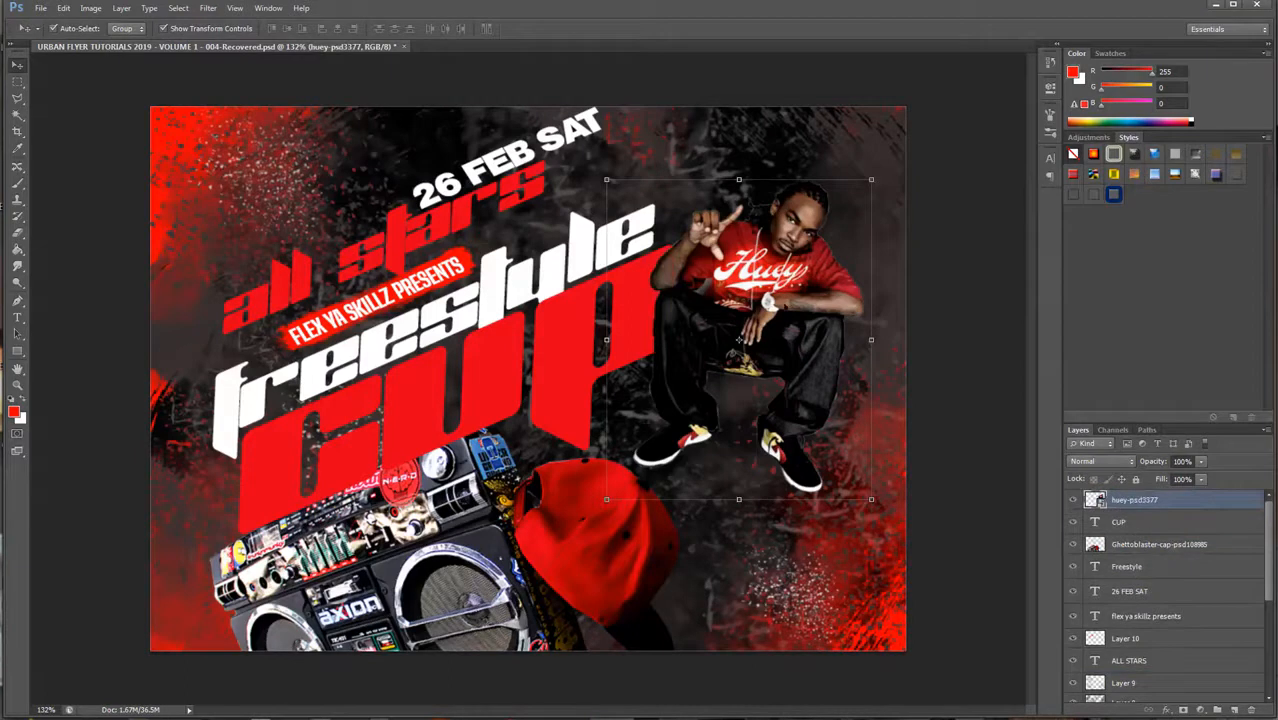
pyautogui.moveTo(792, 270); pyautogui.dragTo(786, 312)
pyautogui.click(961, 331)
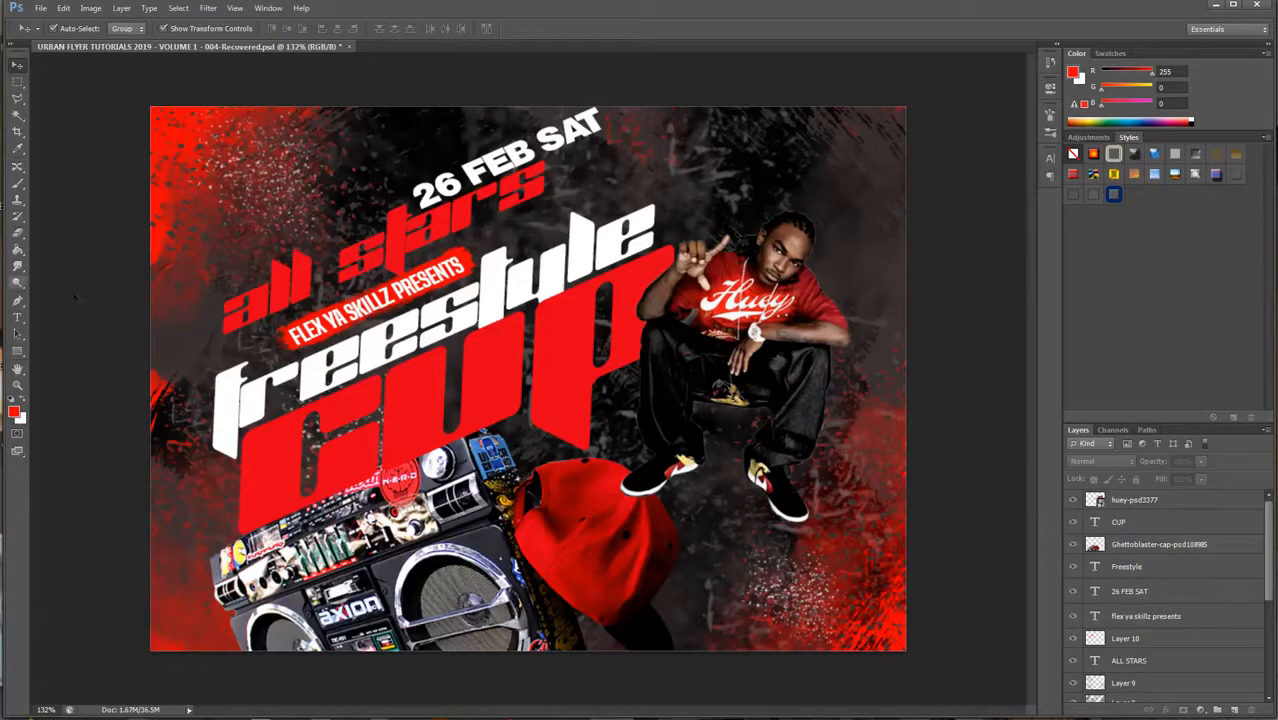
# Step: Add a 12 pt two-line CLUB LOGO text layer in the top-left corner
pyautogui.click(17, 318)
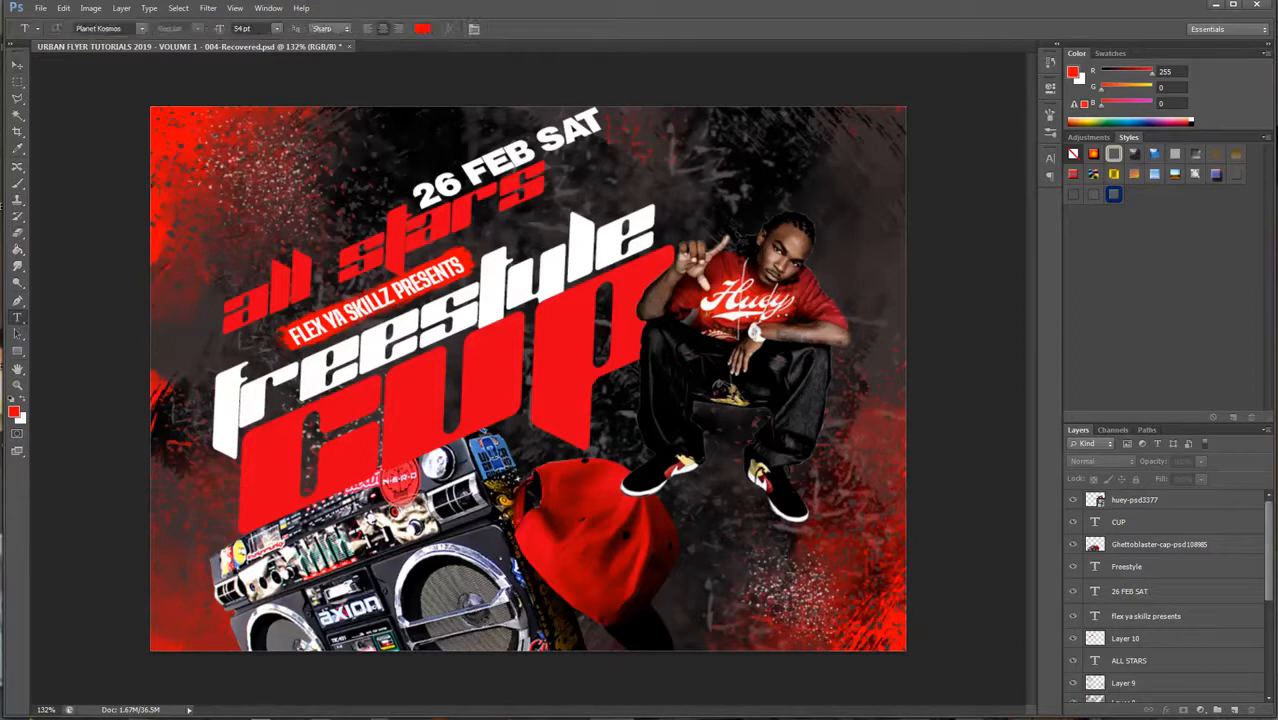
pyautogui.click(648, 272)
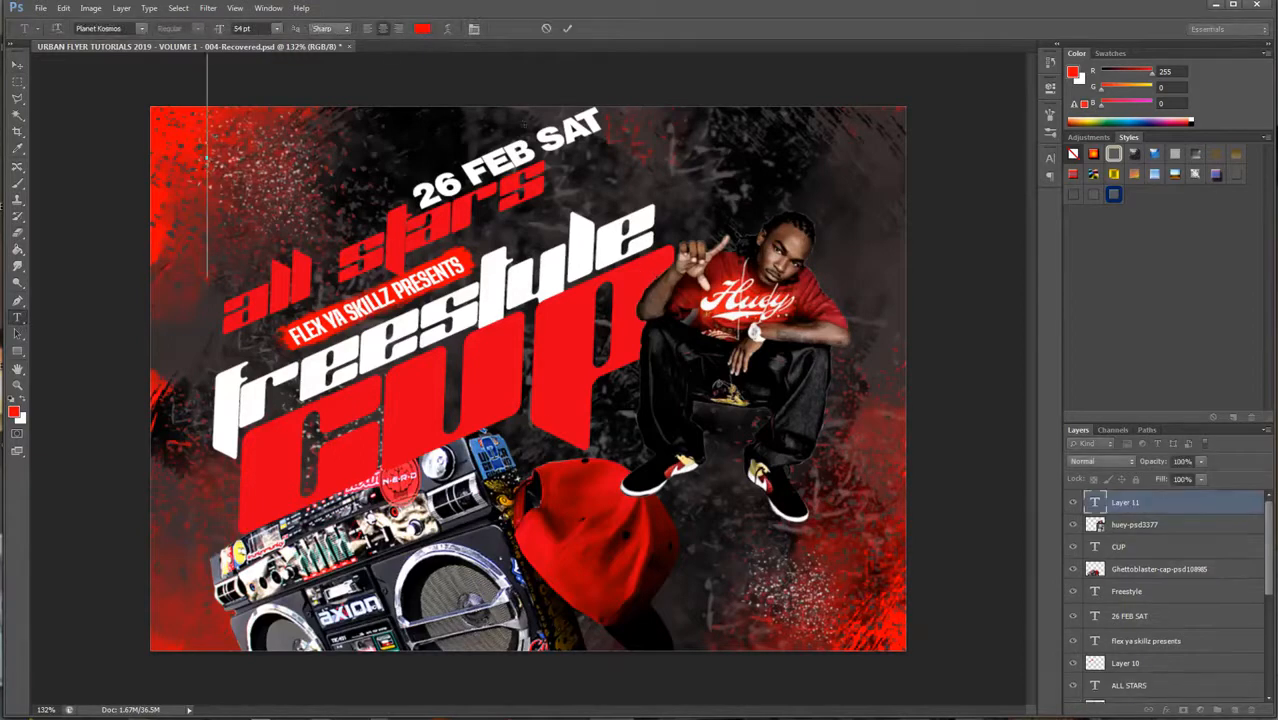
pyautogui.click(276, 28)
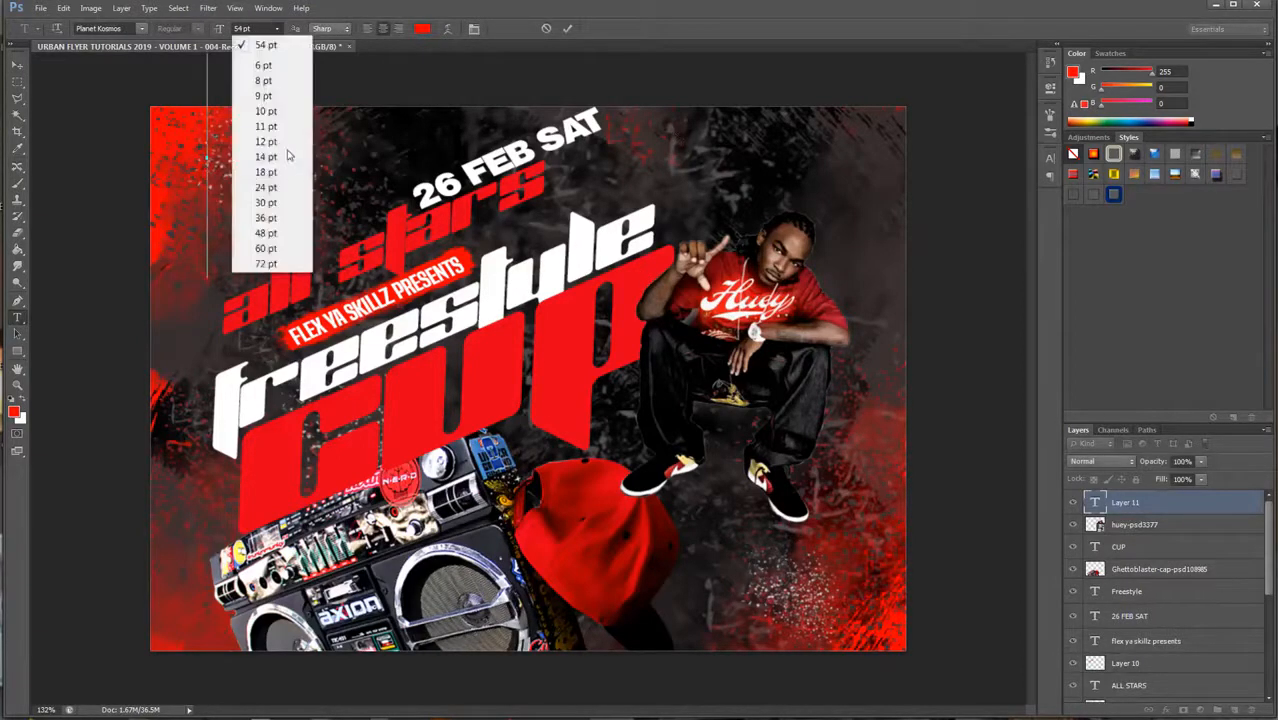
pyautogui.click(284, 141)
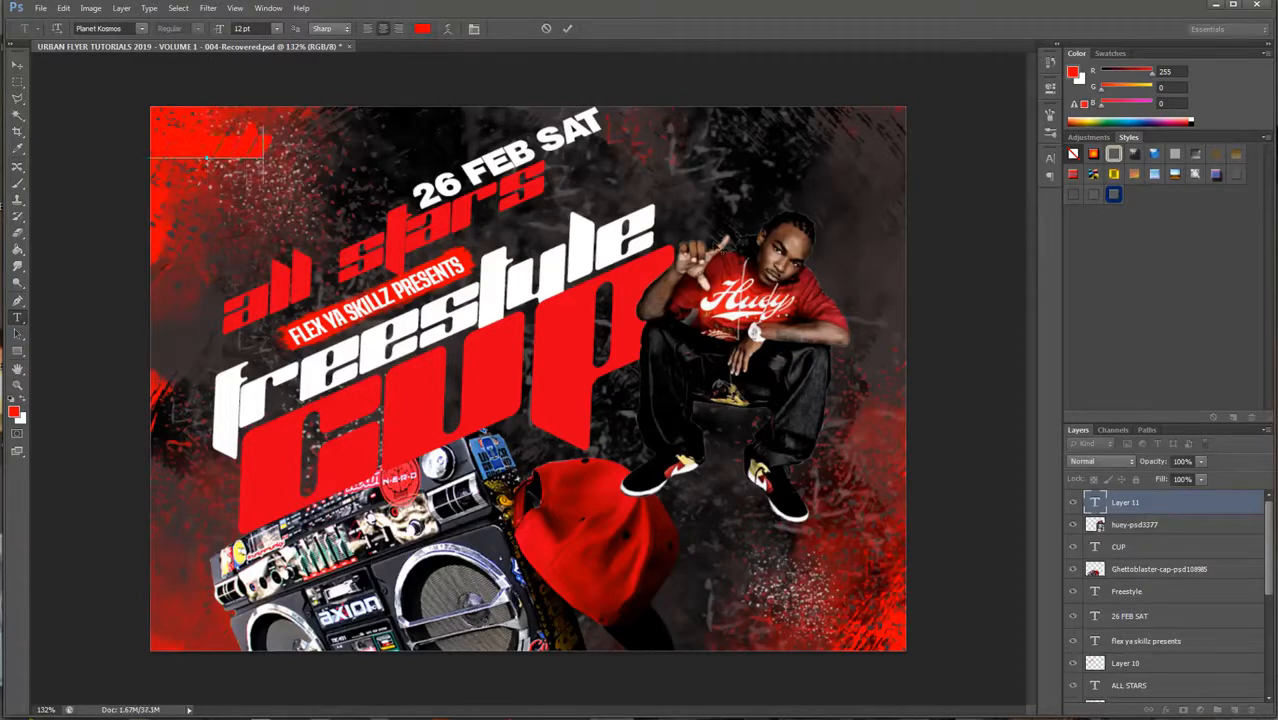
pyautogui.write('attle')
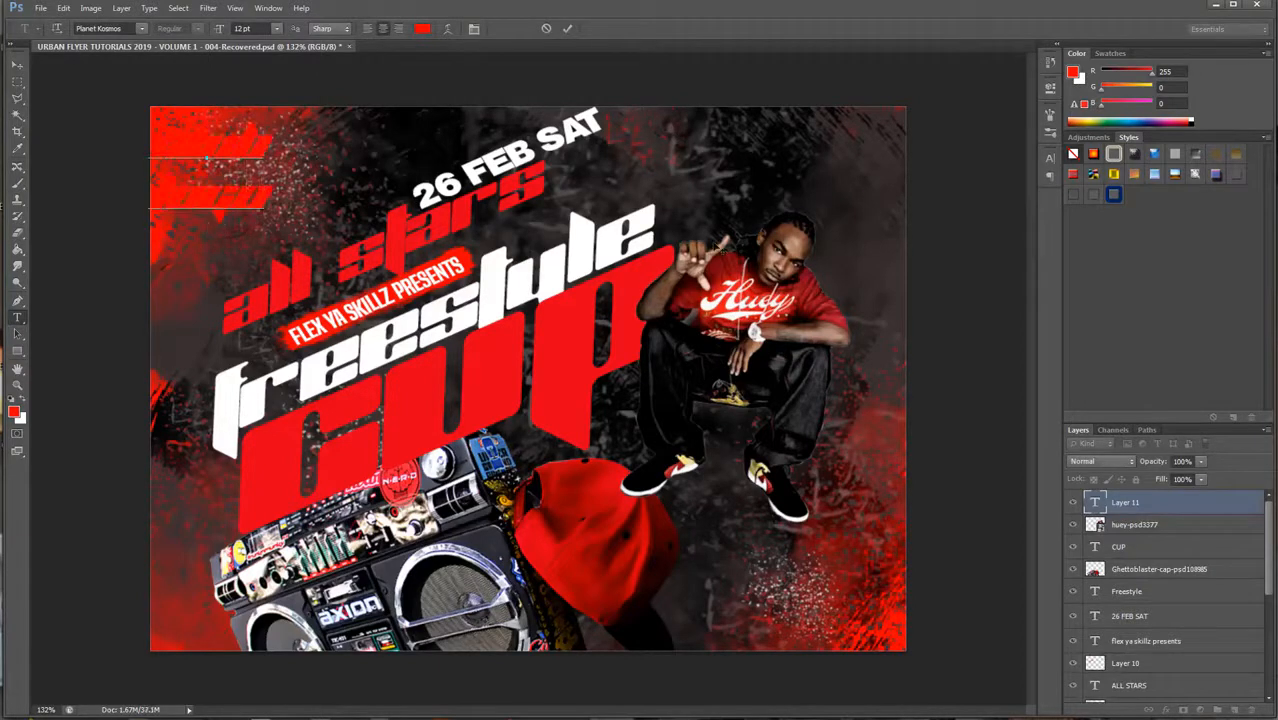
# Step: Make the CLUB LOGO text white and set it in Poplar Std
pyautogui.moveTo(264, 215); pyautogui.dragTo(152, 130)
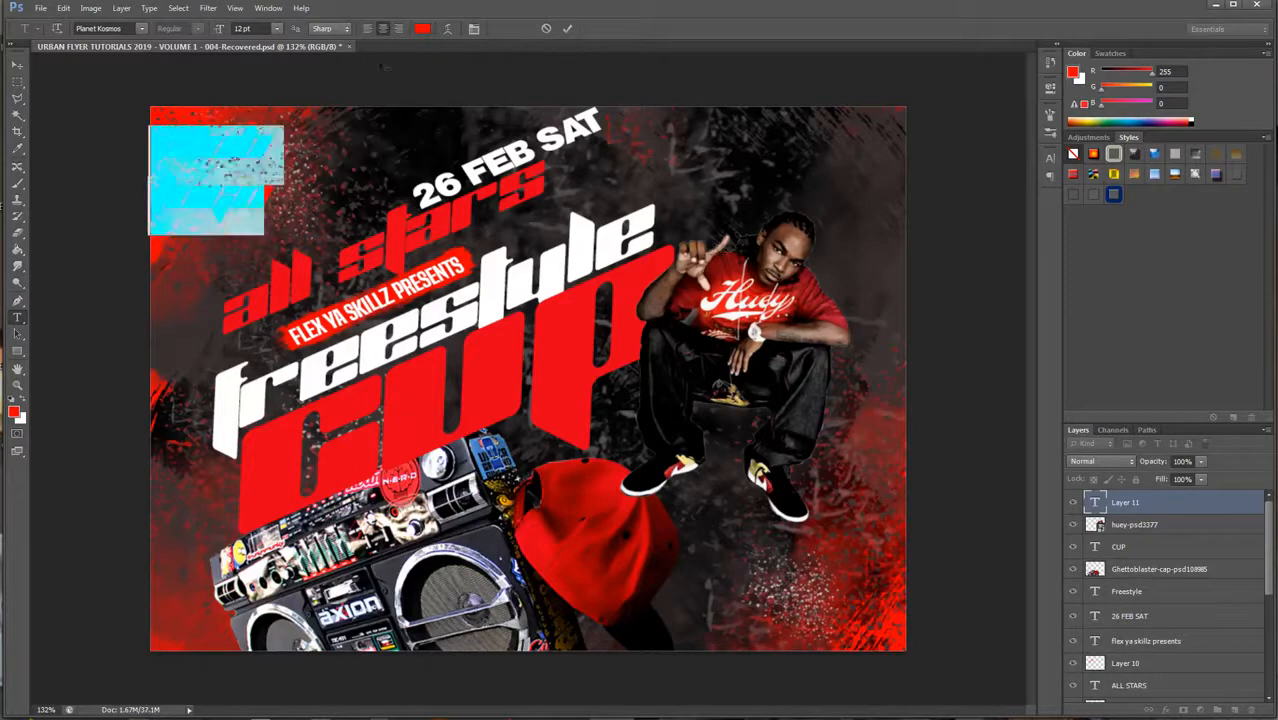
pyautogui.click(423, 28)
pyautogui.click(490, 287)
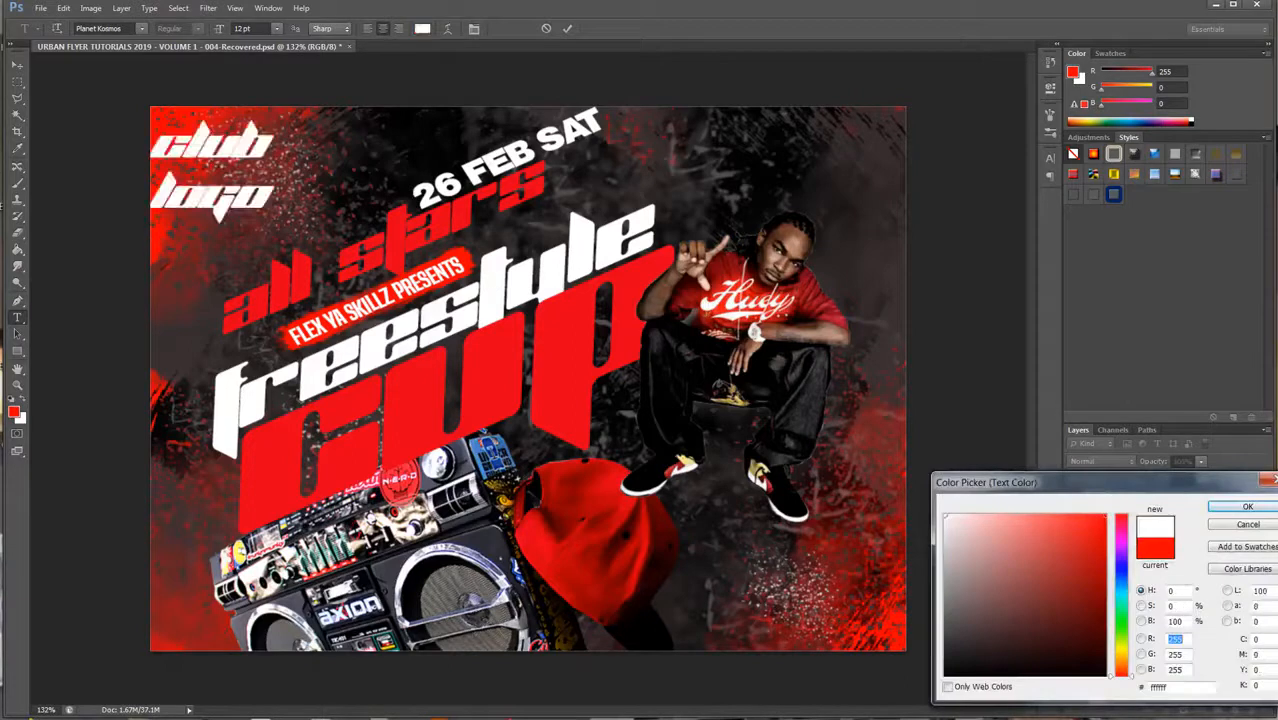
pyautogui.click(1247, 507)
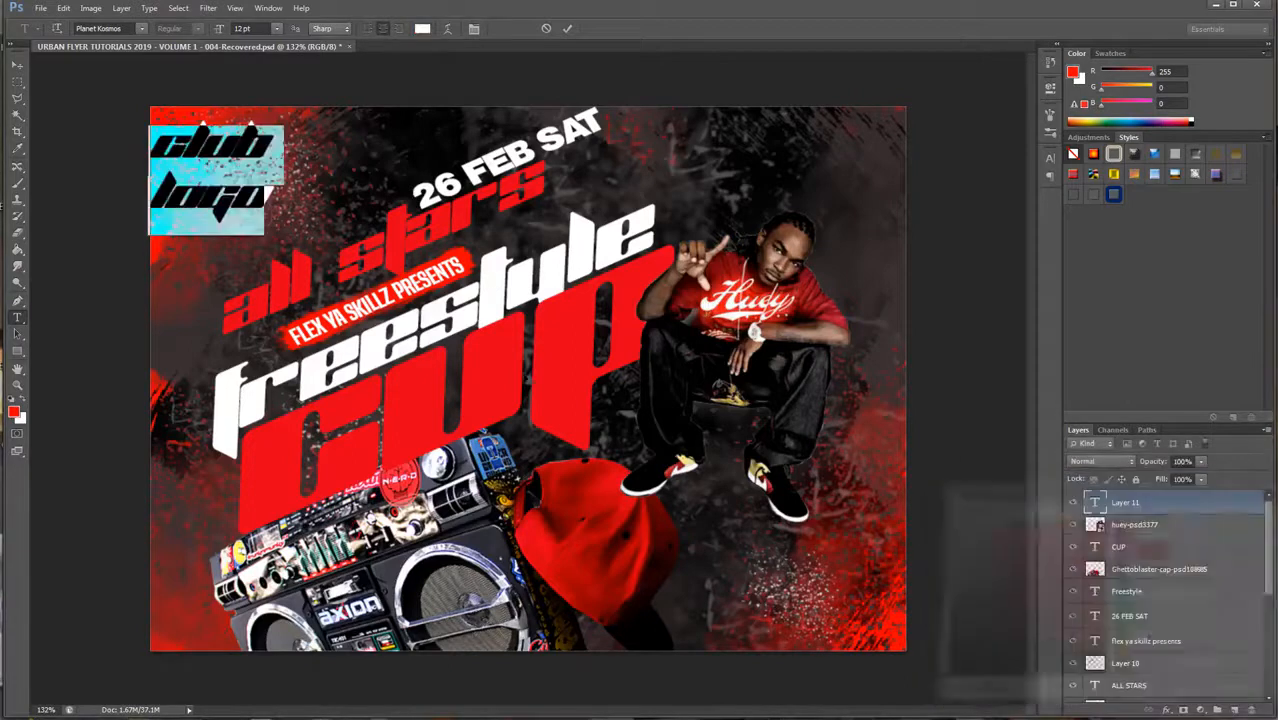
pyautogui.click(141, 28)
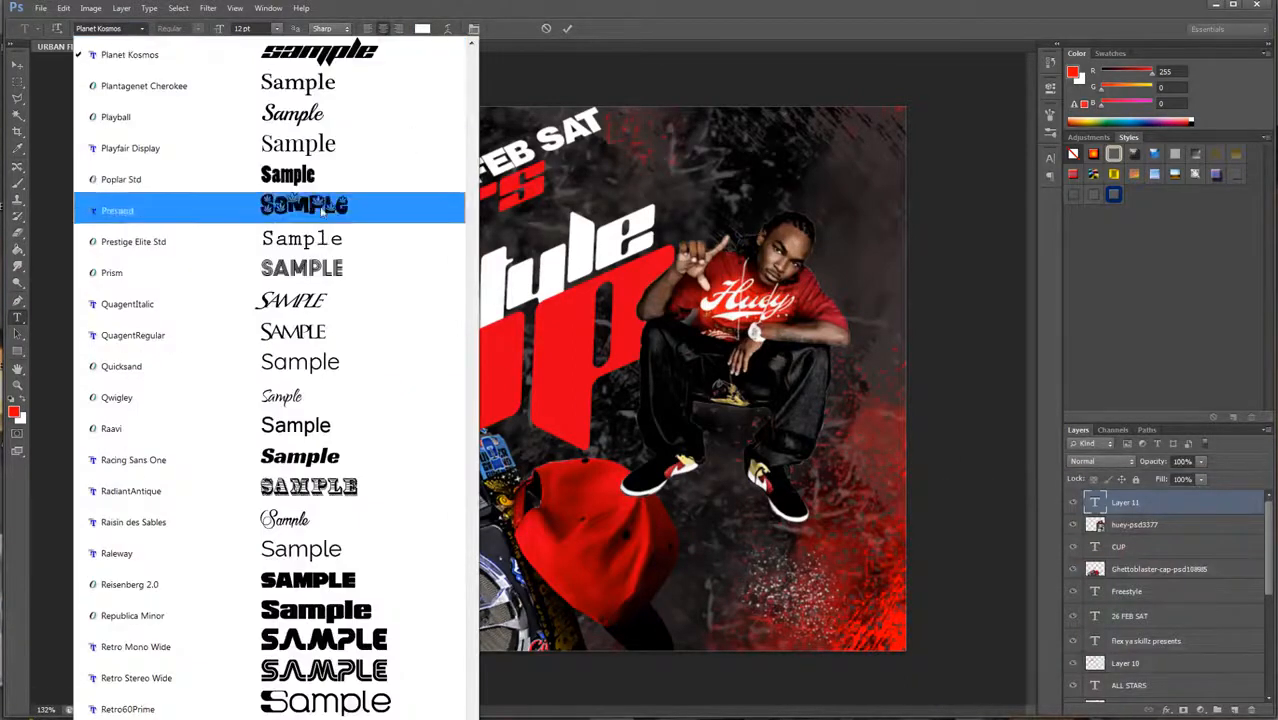
pyautogui.click(386, 170)
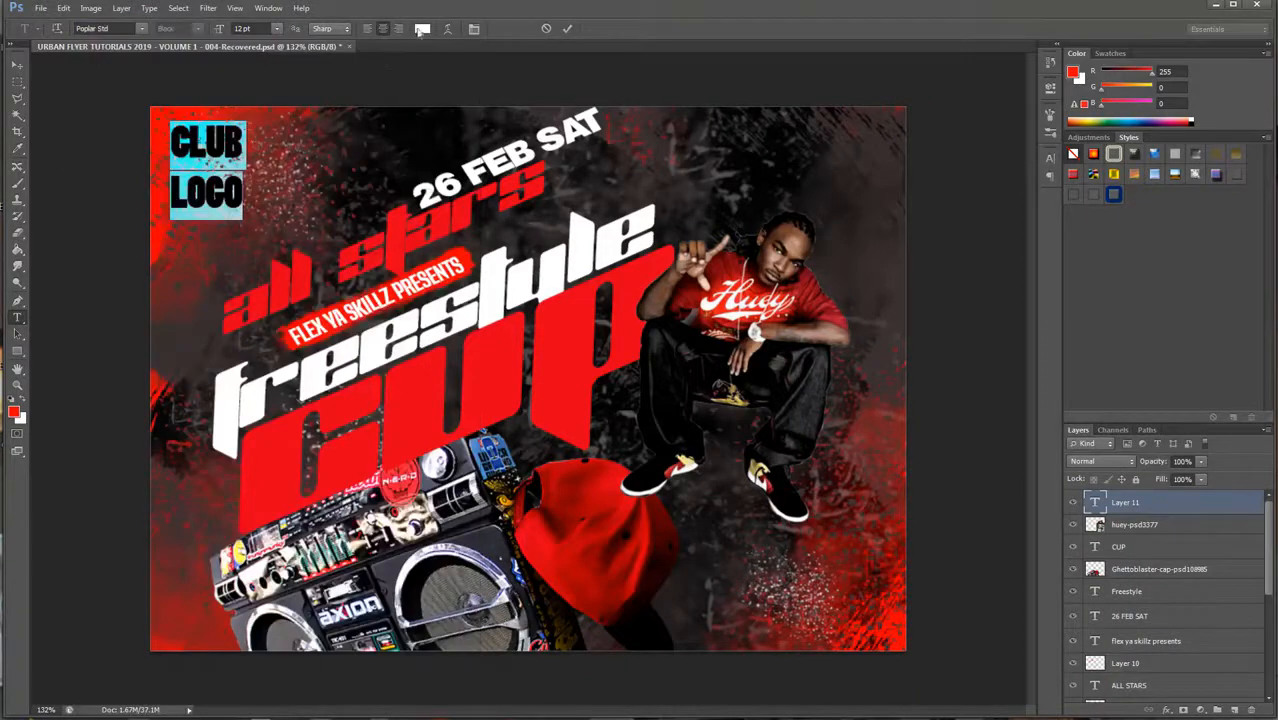
# Step: Center-align the CLUB LOGO text and try leading values of 8 pt and 30 pt
pyautogui.click(474, 29)
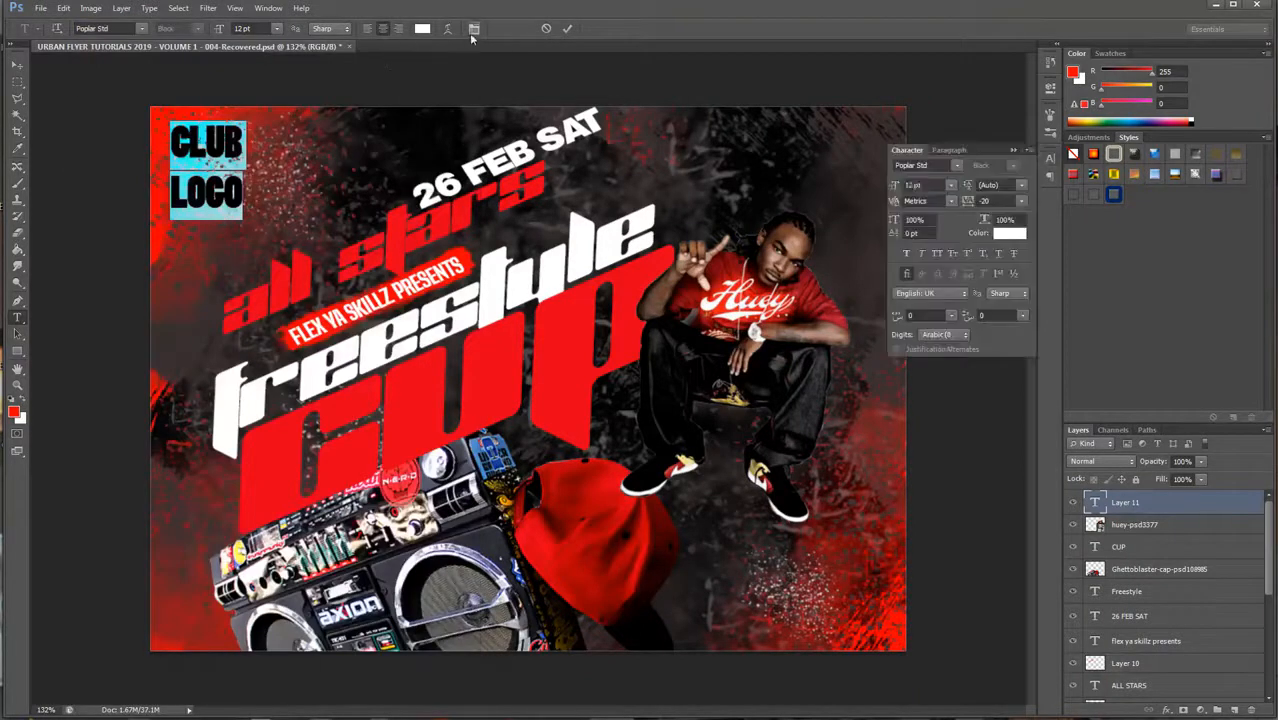
pyautogui.click(1022, 185)
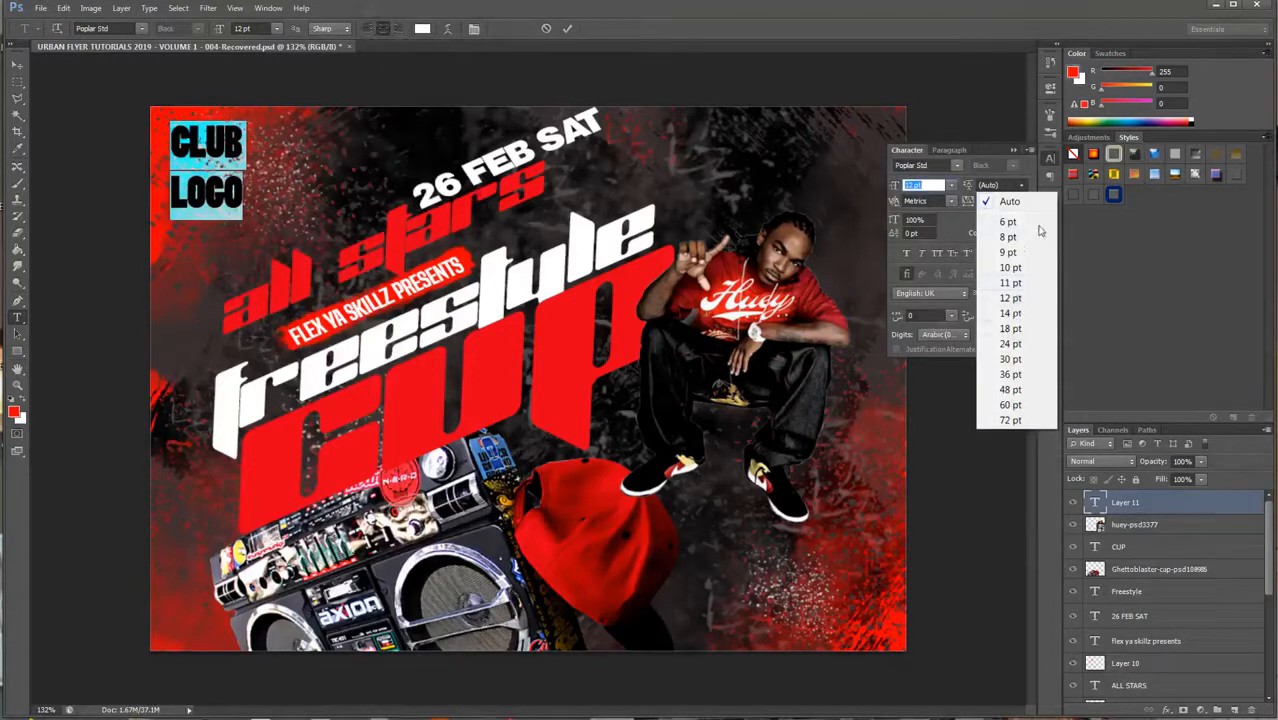
pyautogui.click(1040, 240)
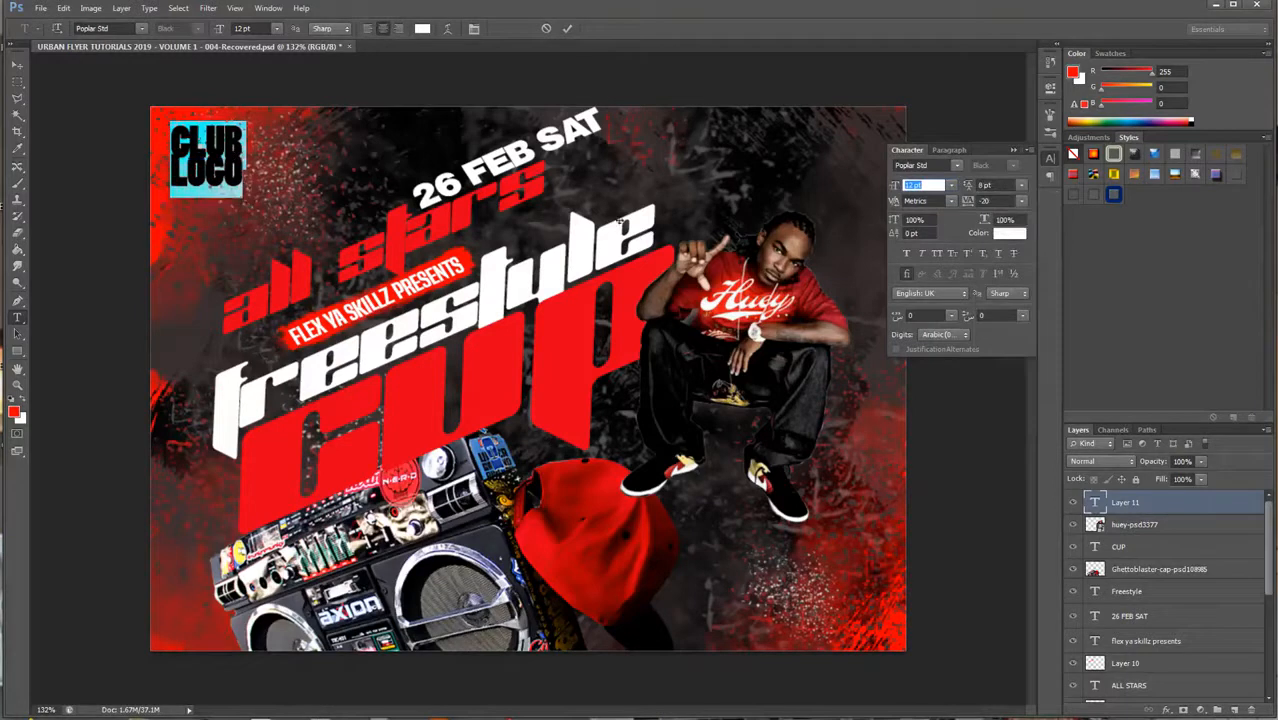
pyautogui.click(383, 29)
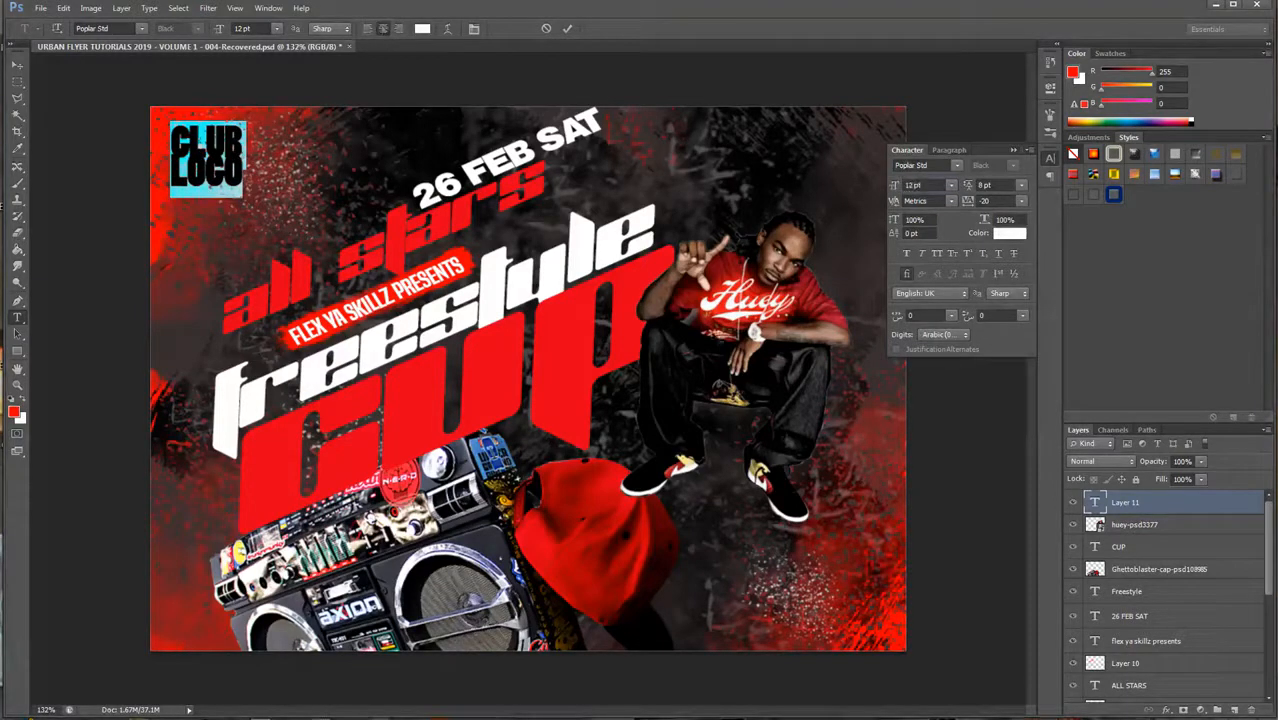
pyautogui.click(1002, 185)
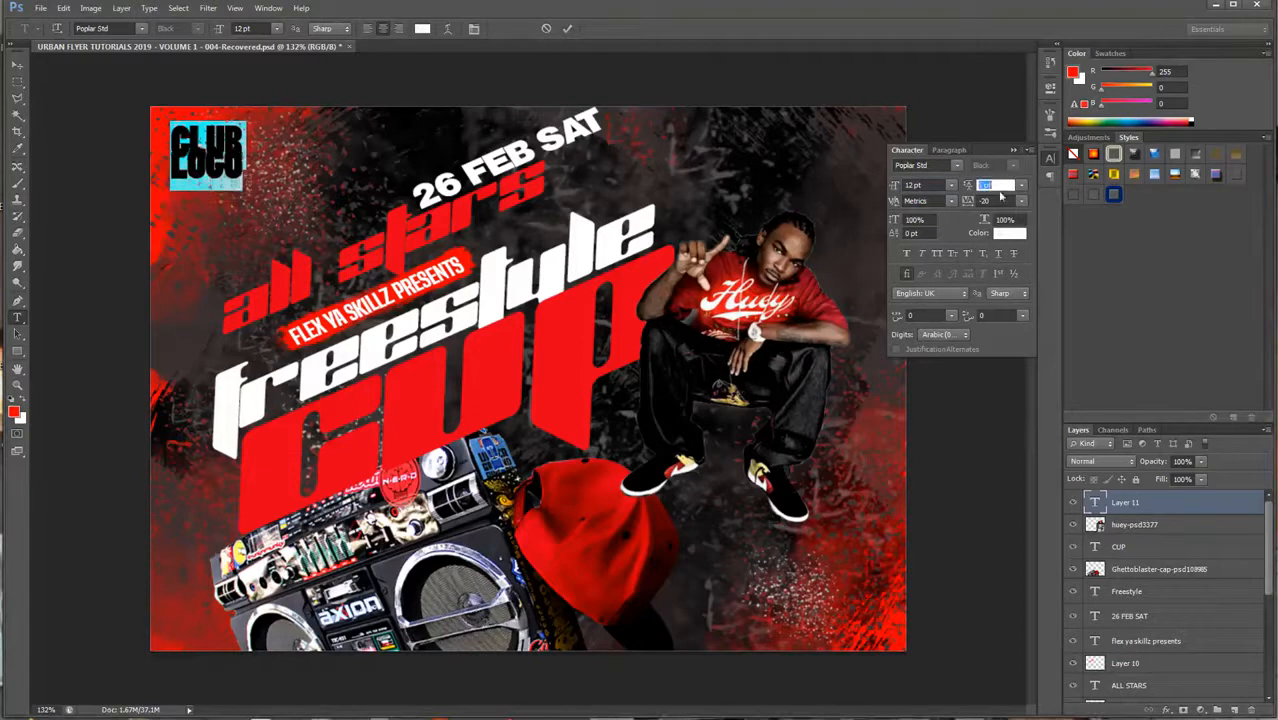
pyautogui.write('30')
pyautogui.press('Return')
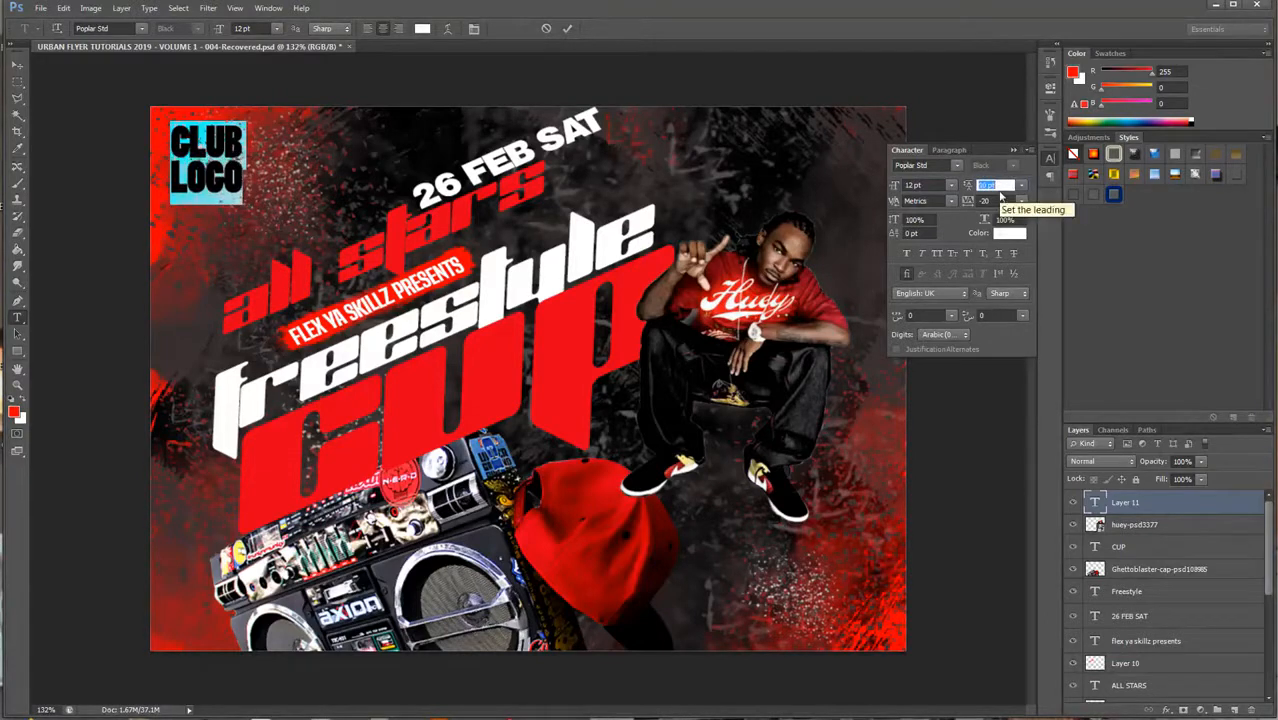
# Step: Reduce CLUB LOGO to 6 pt font size with 5 pt leading
pyautogui.click(922, 185)
pyautogui.write('9')
pyautogui.press('Return')
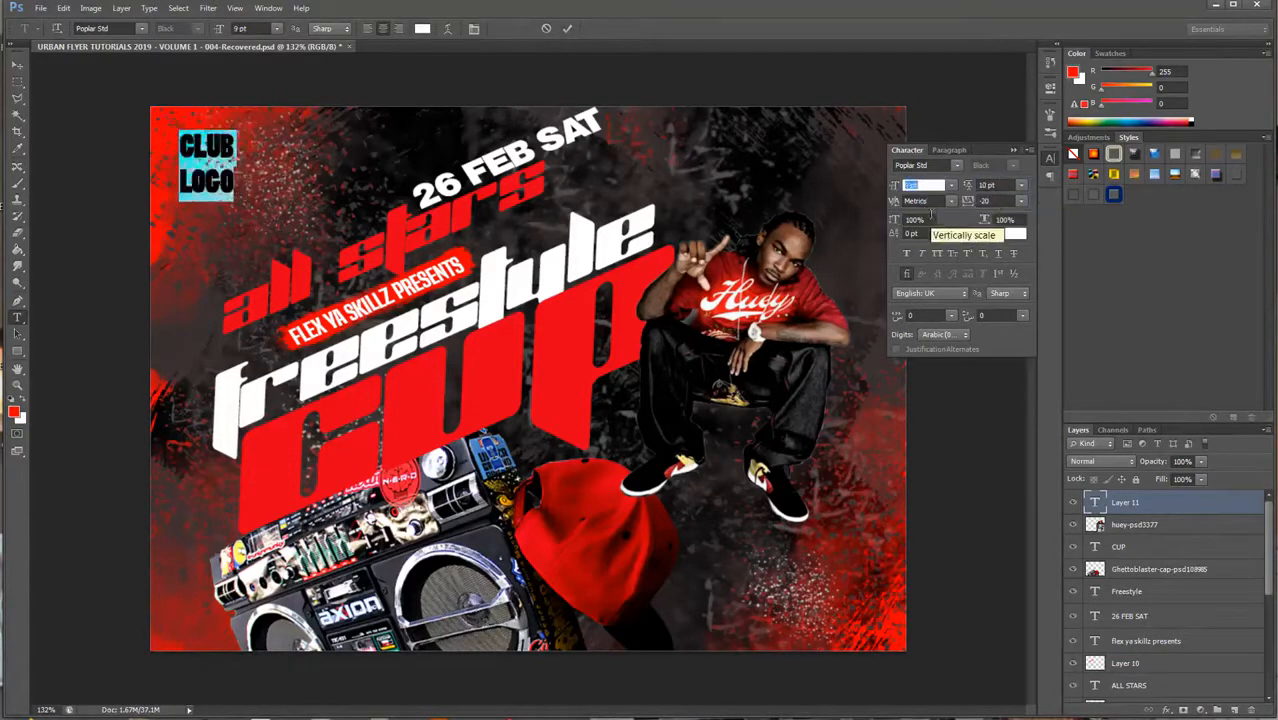
pyautogui.write('8')
pyautogui.press('Return')
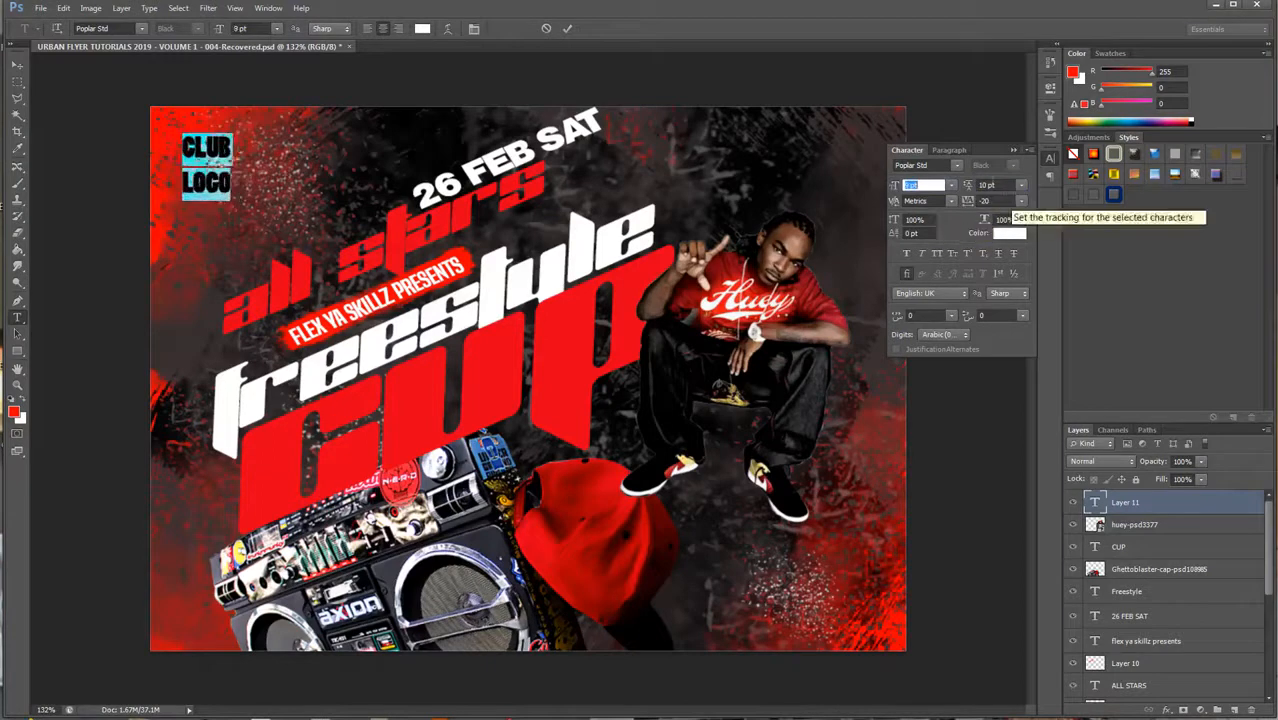
pyautogui.click(1000, 186)
pyautogui.press('Down')
pyautogui.press('Down')
pyautogui.press('Down')
pyautogui.press('Down')
pyautogui.press('Down')
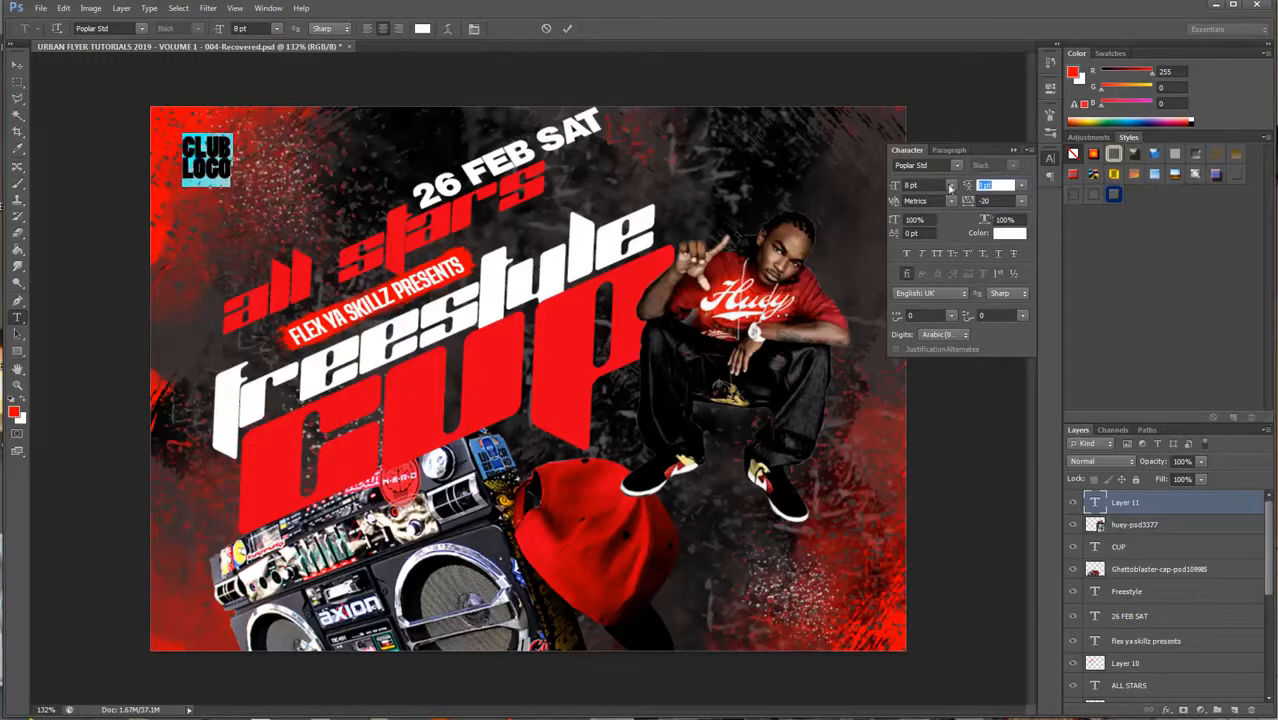
pyautogui.click(939, 184)
pyautogui.press('Down')
pyautogui.press('Down')
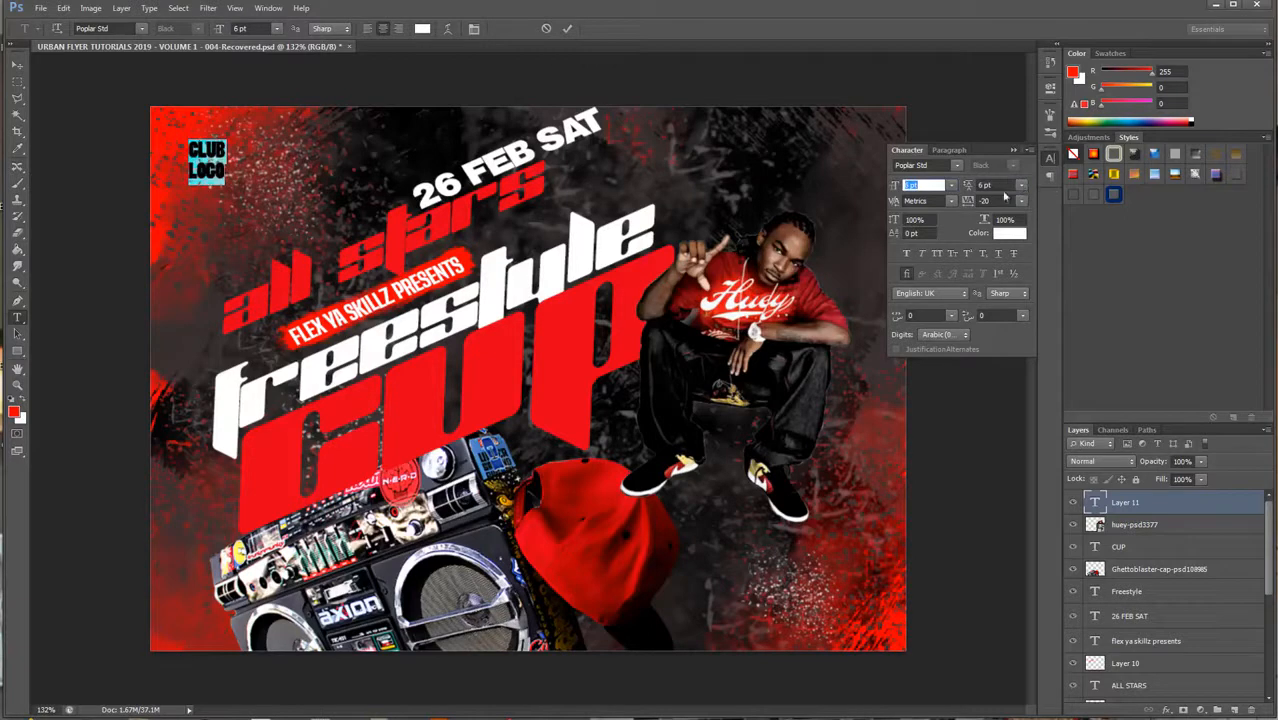
pyautogui.press('Tab')
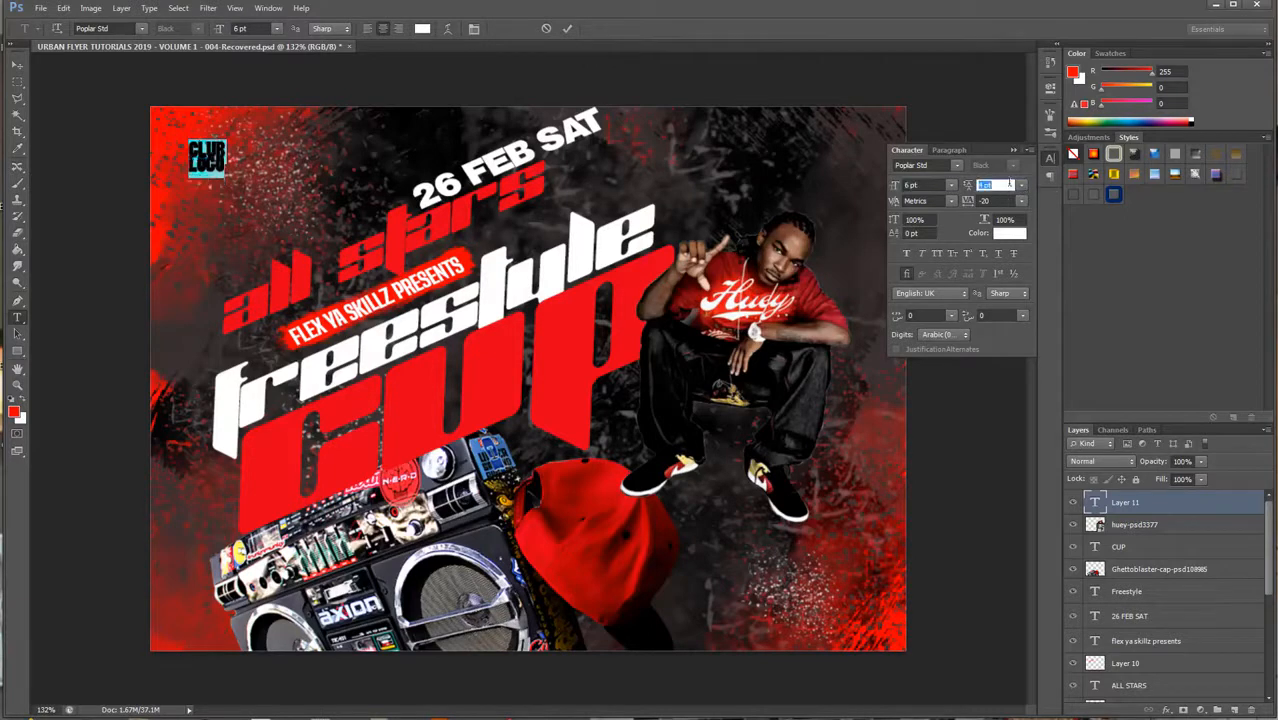
# Step: Commit the CLUB LOGO text and nudge it slightly in from the corner
pyautogui.click(17, 65)
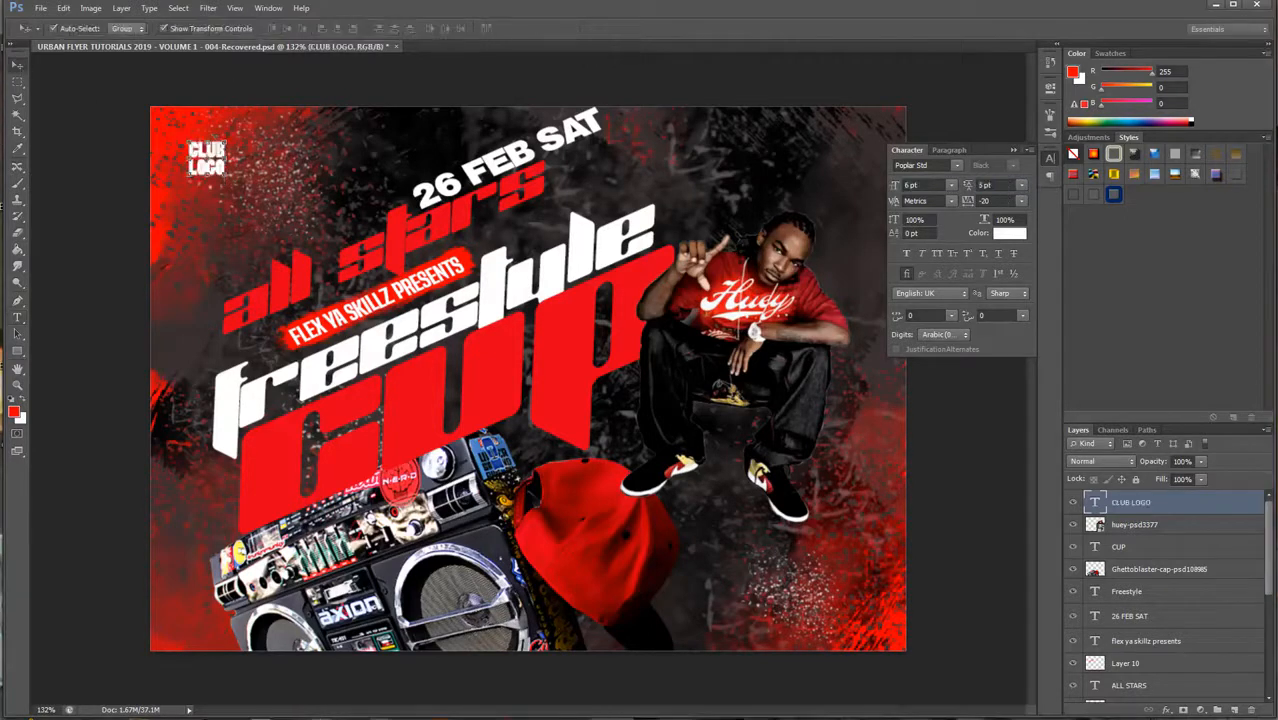
pyautogui.press('Left')
pyautogui.press('Left')
pyautogui.press('Left')
pyautogui.press('Left')
pyautogui.press('Left')
pyautogui.press('Left')
pyautogui.press('Left')
pyautogui.press('Left')
pyautogui.press('Left')
pyautogui.press('Left')
pyautogui.press('Left')
pyautogui.press('Left')
pyautogui.press('Left')
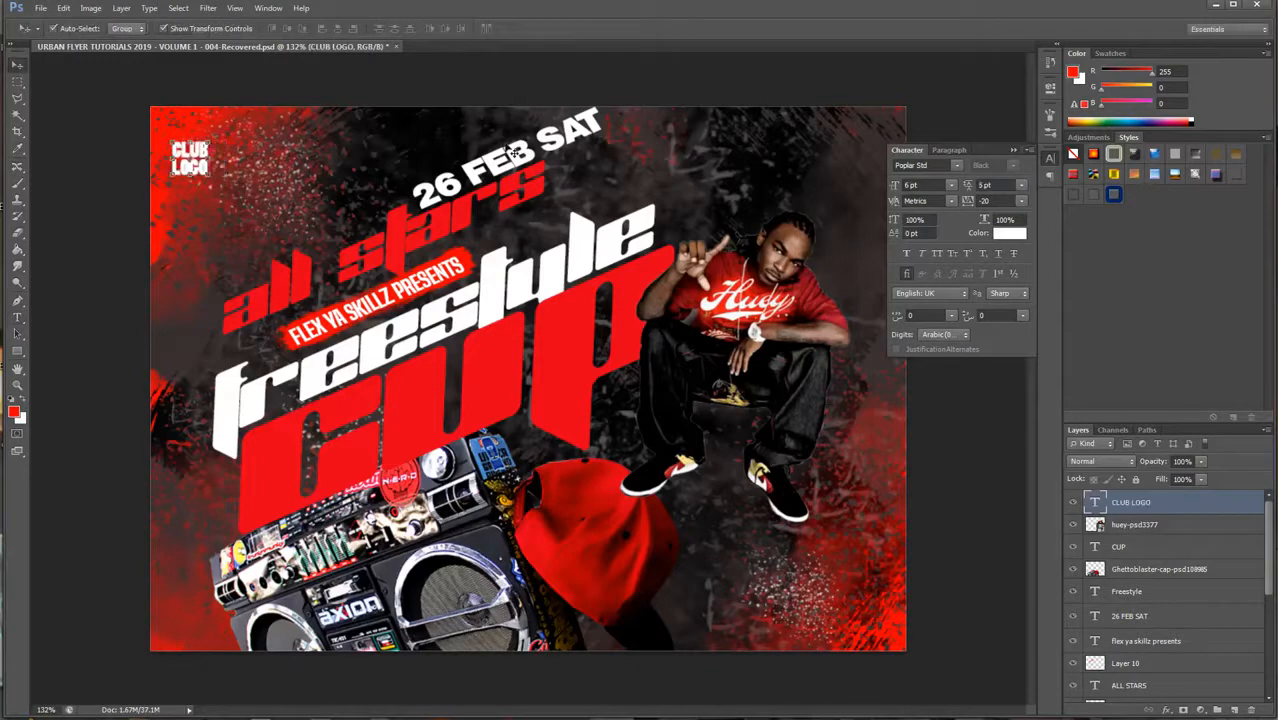
pyautogui.press('Right')
pyautogui.press('Right')
pyautogui.press('Right')
pyautogui.press('Right')
pyautogui.press('Right')
pyautogui.press('Right')
pyautogui.press('Right')
pyautogui.press('Right')
pyautogui.press('Right')
pyautogui.press('Right')
pyautogui.press('Right')
pyautogui.press('Right')
pyautogui.press('Right')
pyautogui.press('Right')
pyautogui.press('Right')
pyautogui.press('Right')
pyautogui.press('Right')
pyautogui.press('Right')
pyautogui.press('Right')
pyautogui.press('Right')
pyautogui.press('Down')
pyautogui.press('Down')
pyautogui.press('Down')
pyautogui.press('Down')
pyautogui.press('Down')
pyautogui.press('Down')
pyautogui.press('Down')
pyautogui.press('Down')
pyautogui.press('Down')
pyautogui.press('Down')
pyautogui.press('Down')
pyautogui.press('Down')
pyautogui.press('Down')
pyautogui.press('Up')
pyautogui.press('Up')
pyautogui.press('Up')
pyautogui.press('Up')
pyautogui.press('Up')
pyautogui.press('Up')
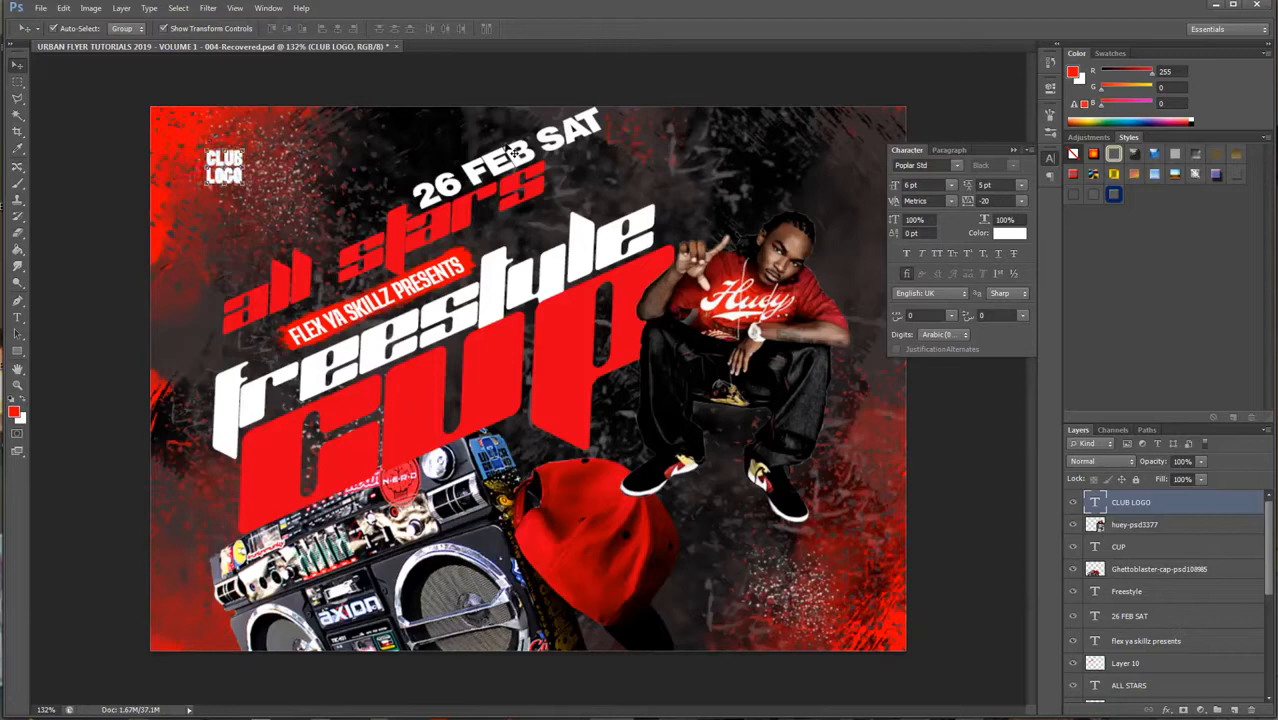
pyautogui.click(17, 318)
# Step: Type white DJ FLEX text in the top-left and nudge it down and right
pyautogui.click(165, 214)
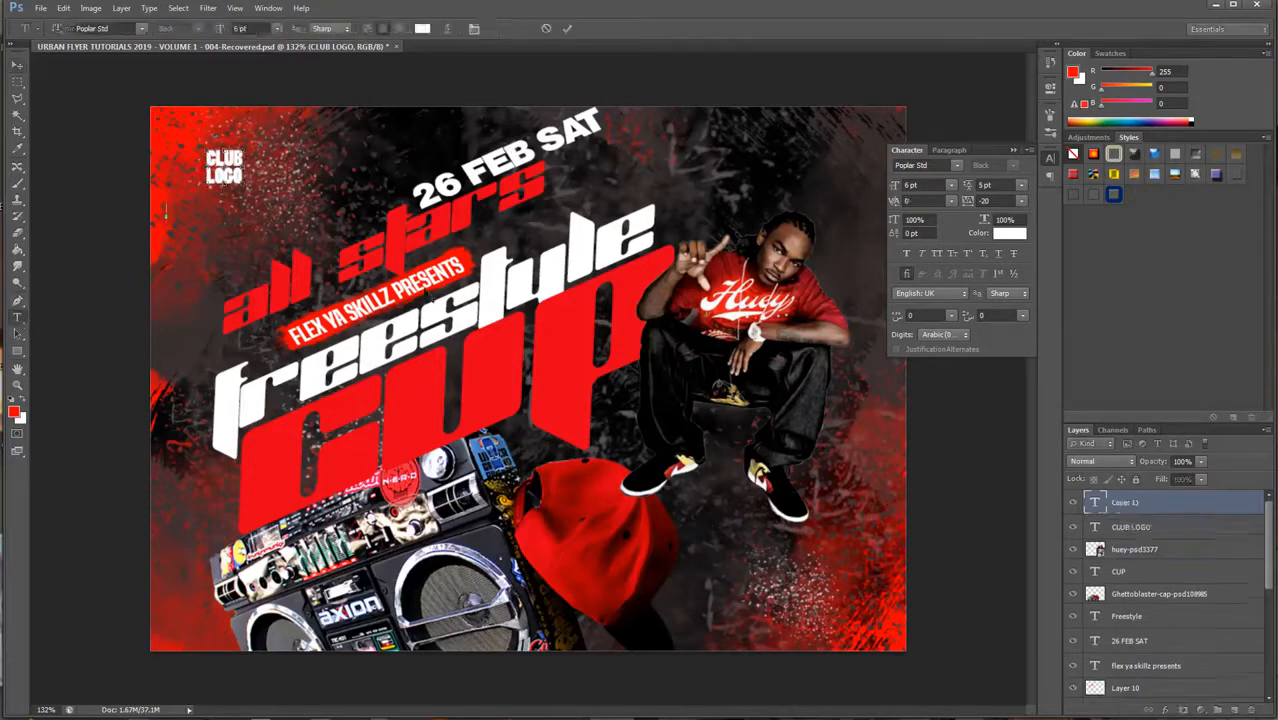
pyautogui.write('DJ FLEX')
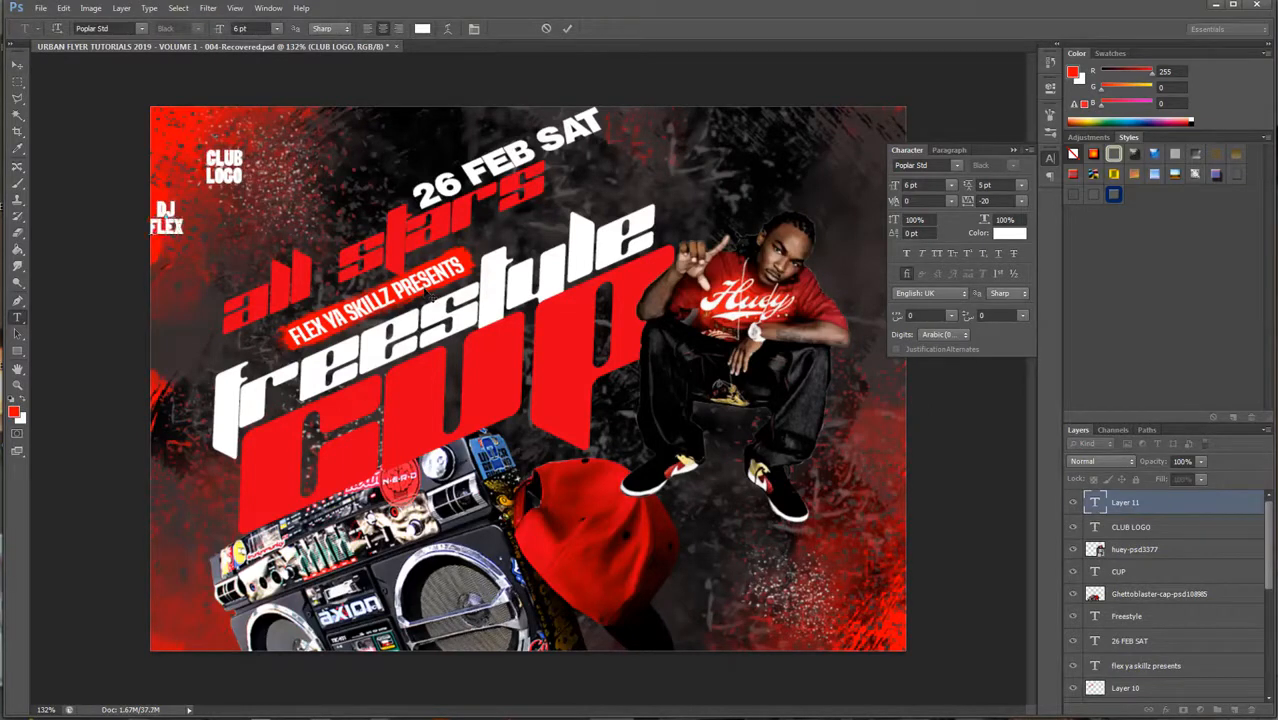
pyautogui.click(17, 64)
pyautogui.hotkey('shift', 'Down')
pyautogui.hotkey('shift', 'Right')
pyautogui.hotkey('shift', 'Right')
pyautogui.hotkey('shift', 'Right')
pyautogui.hotkey('shift', 'Right')
pyautogui.hotkey('shift', 'Right')
pyautogui.hotkey('shift', 'Right')
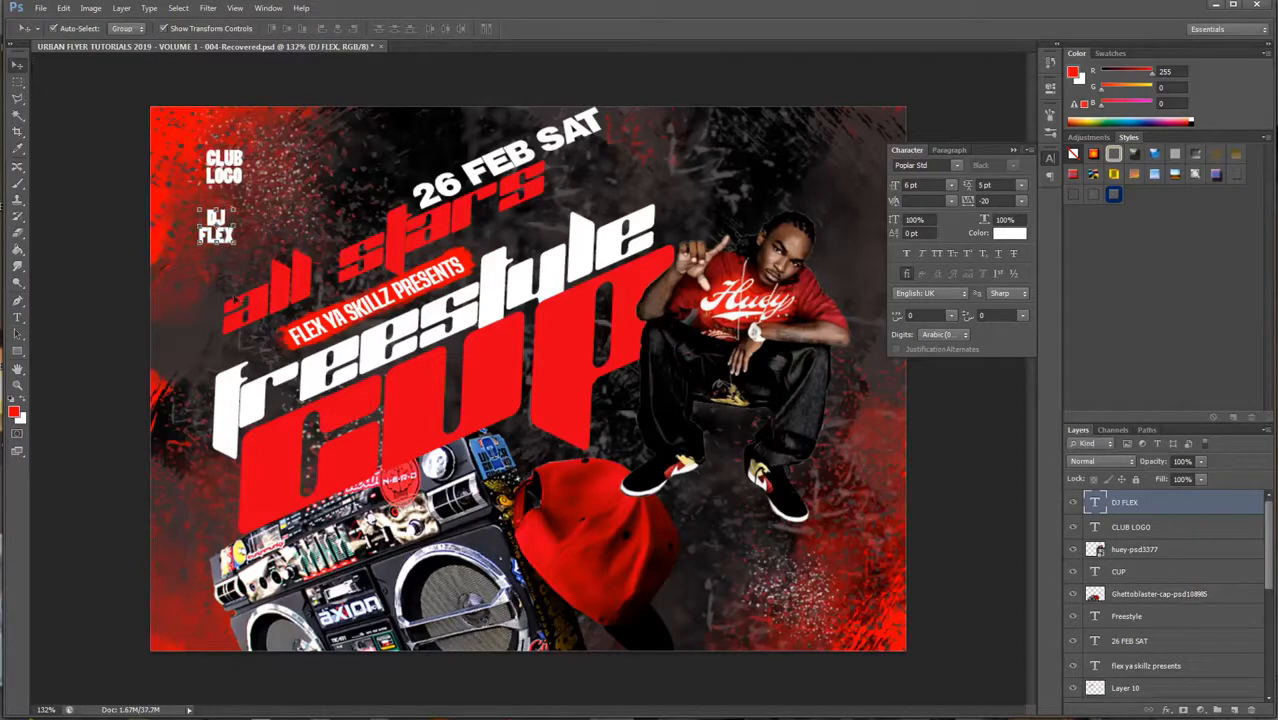
# Step: Scale DJ FLEX up to about 143% with its height squashed, then tuck it under CLUB LOGO
pyautogui.hotkey('ctrl', 't')
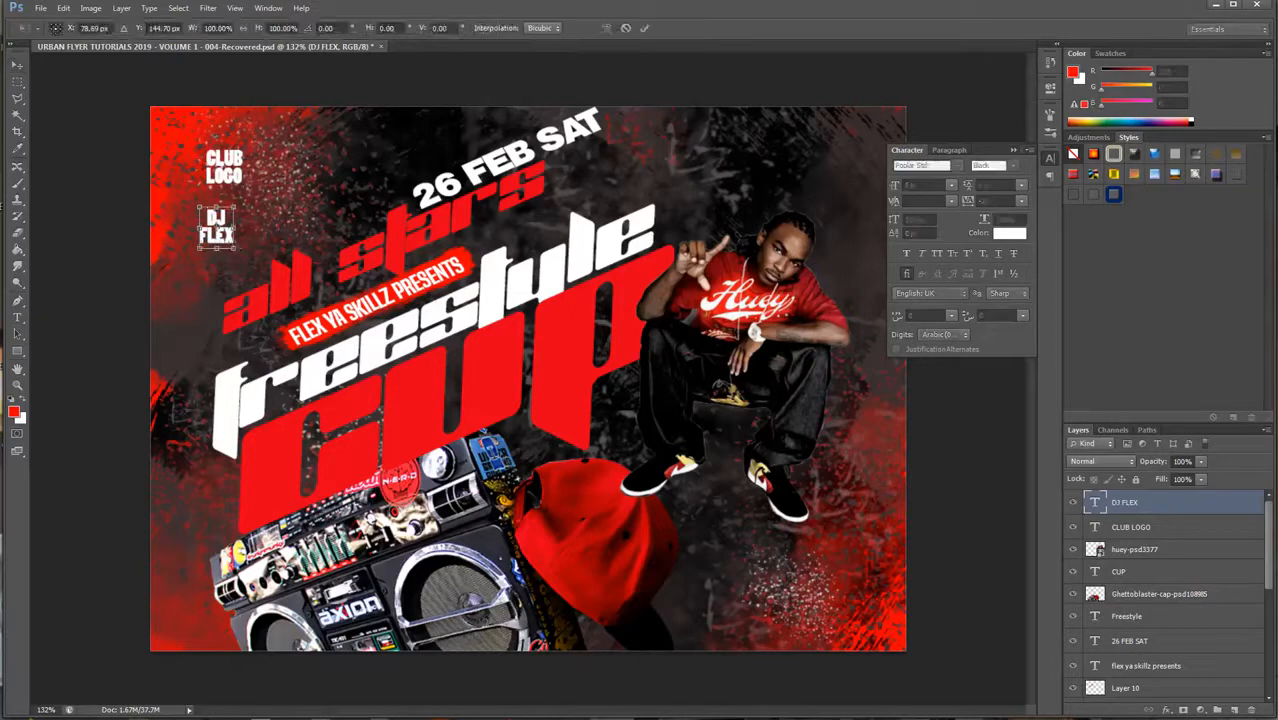
pyautogui.moveTo(234, 248)
pyautogui.mouseDown()
pyautogui.moveTo(249, 266)
pyautogui.moveTo(233, 240)
pyautogui.mouseUp()
pyautogui.moveTo(212, 195); pyautogui.dragTo(256, 268)
pyautogui.press('Return')
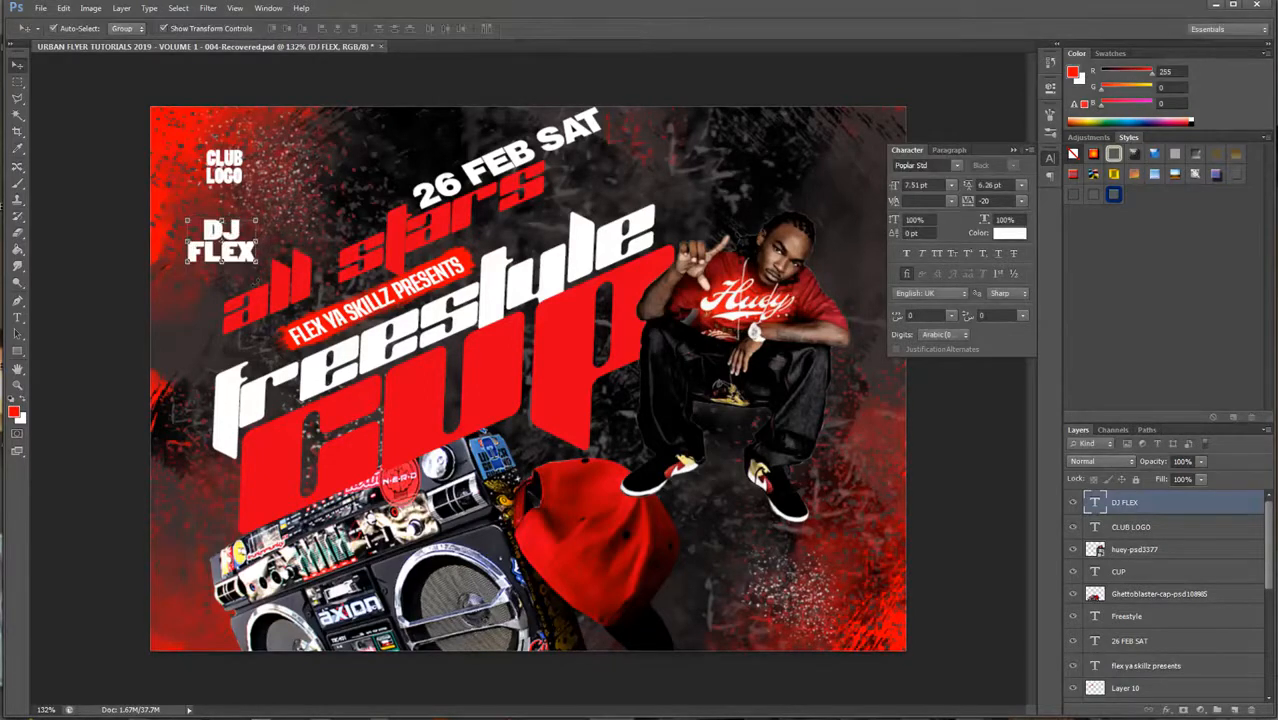
pyautogui.hotkey('shift', 'Up')
pyautogui.hotkey('shift', 'Up')
pyautogui.hotkey('shift', 'Up')
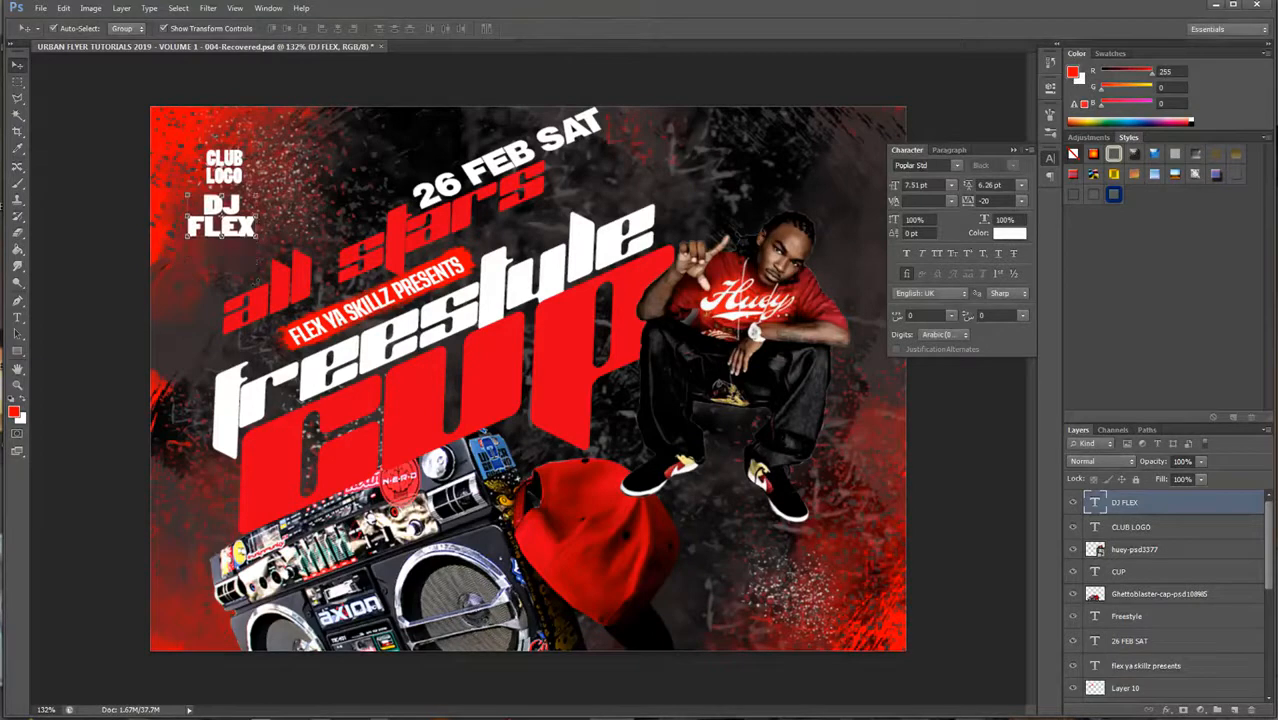
pyautogui.press('Right')
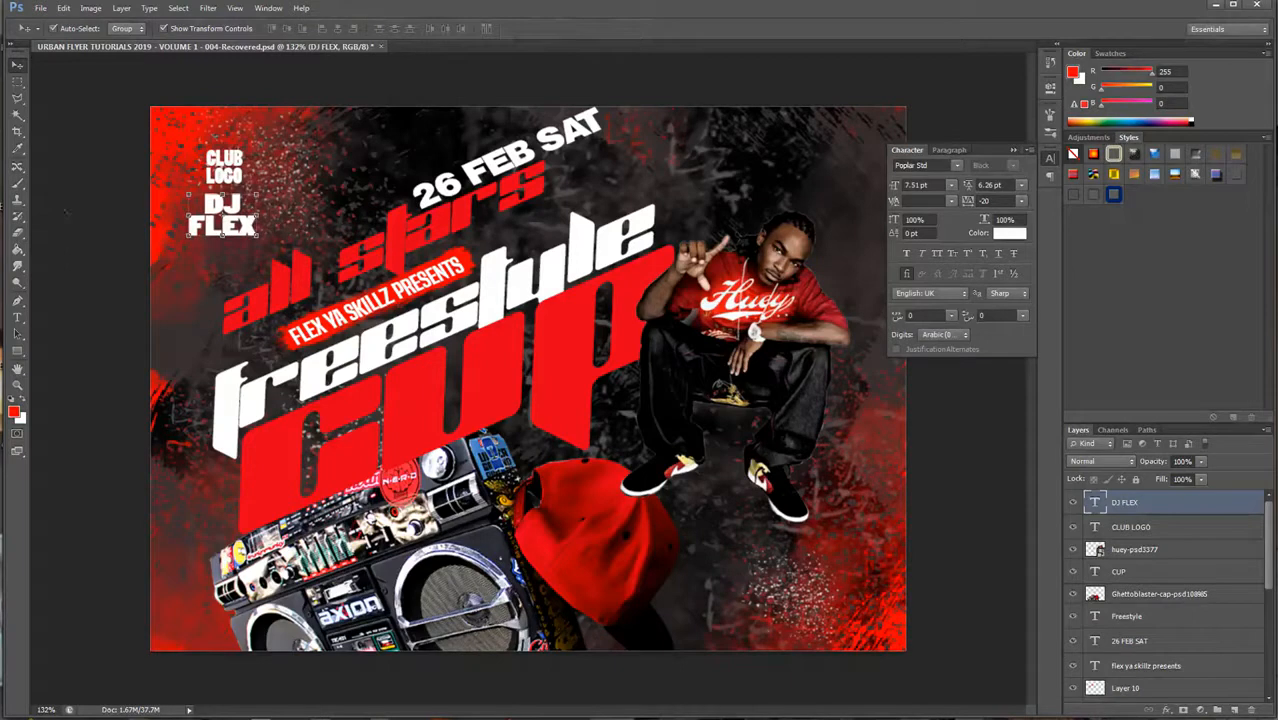
# Step: Recolour the DJ FLEX text to grey #a4a4a4
pyautogui.click(17, 318)
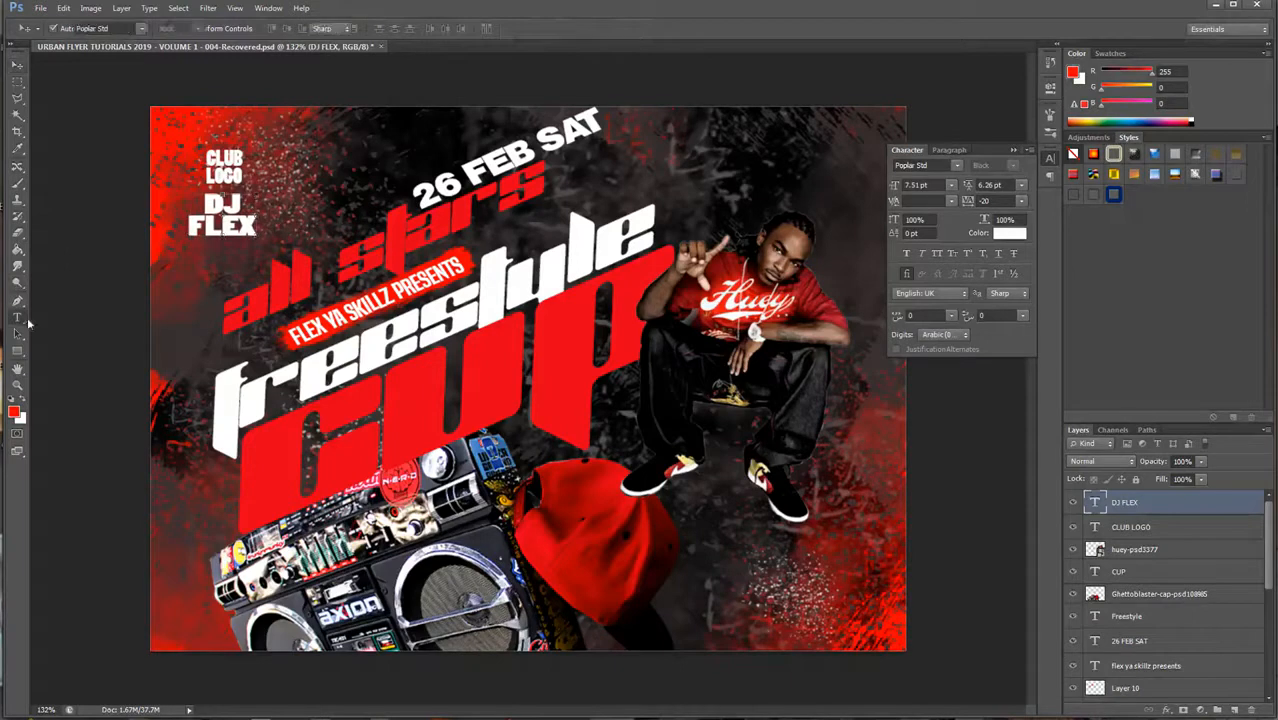
pyautogui.moveTo(207, 201); pyautogui.dragTo(255, 234)
pyautogui.click(422, 29)
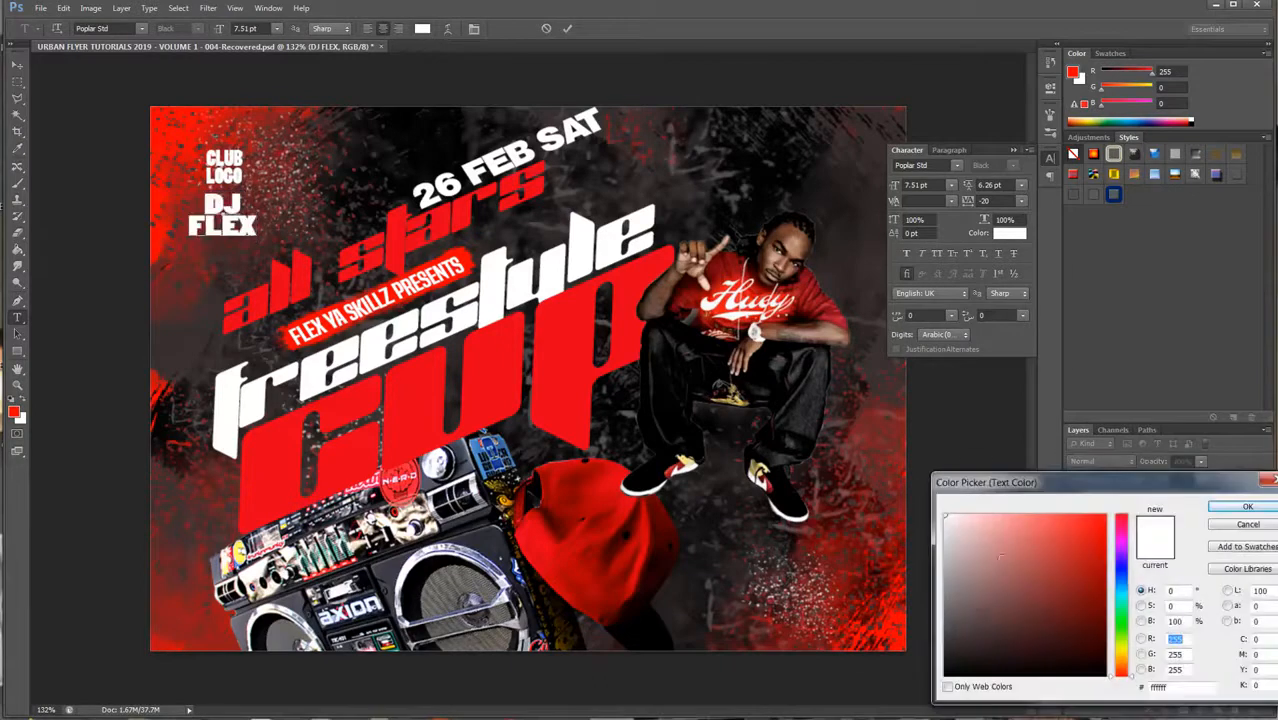
pyautogui.moveTo(971, 620); pyautogui.dragTo(904, 571)
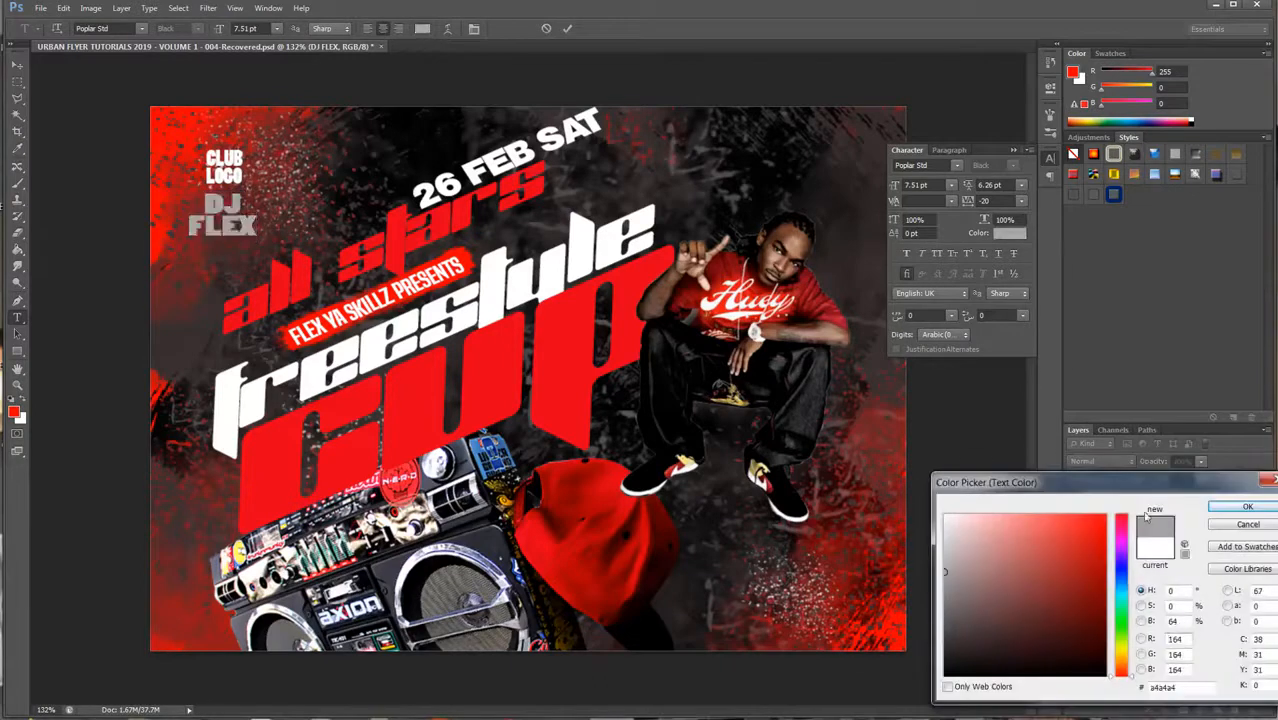
pyautogui.click(1247, 507)
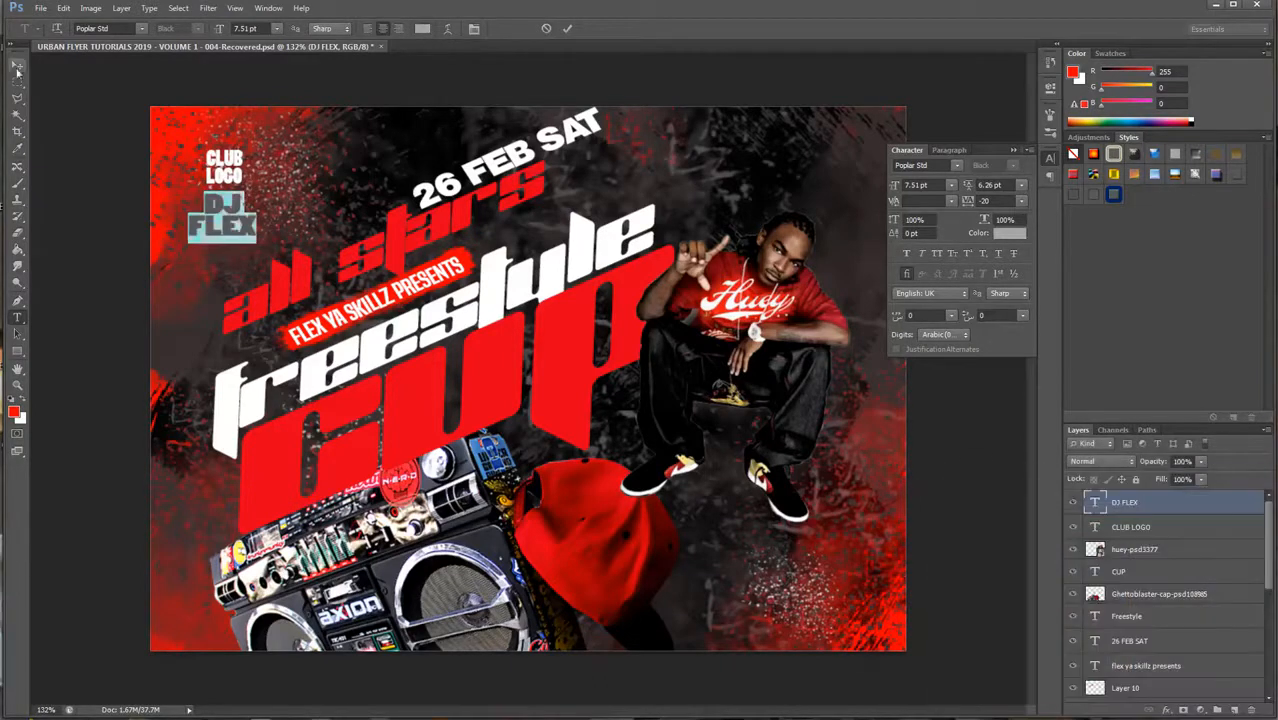
pyautogui.click(17, 64)
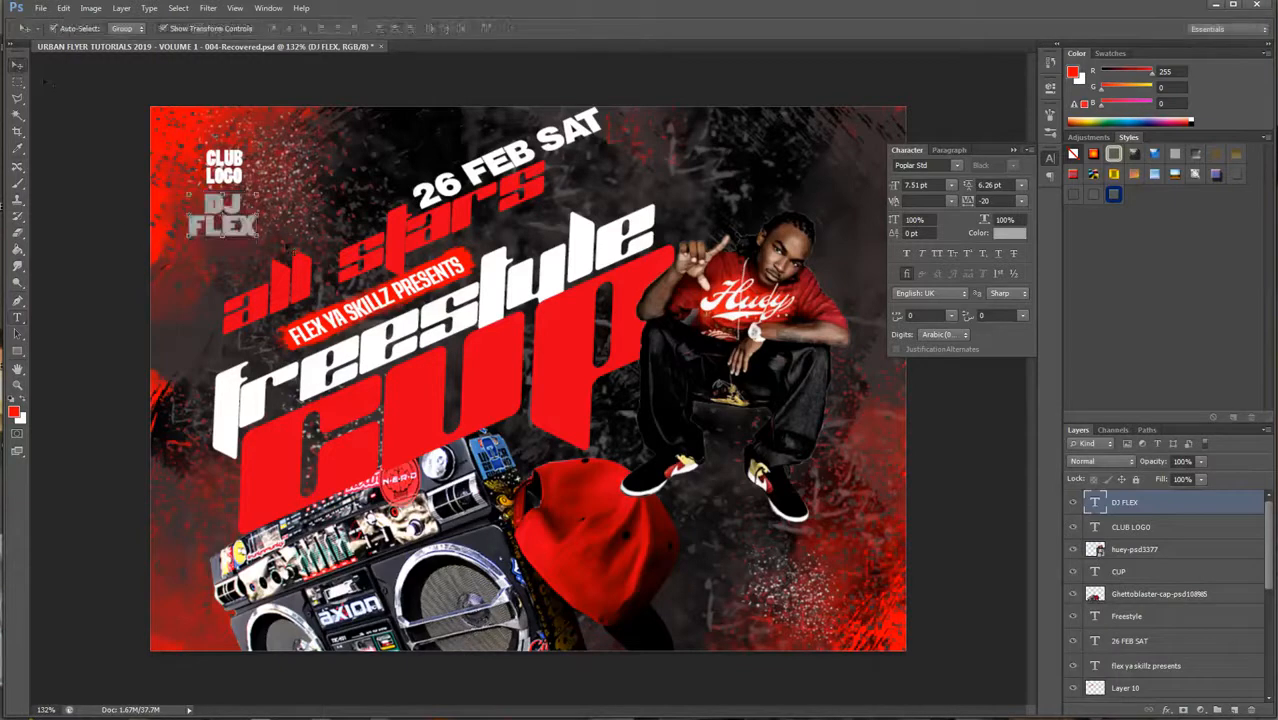
# Step: Add a black Stroke layer style outlining the DJ FLEX letters
pyautogui.click(121, 8)
pyautogui.moveTo(145, 93)
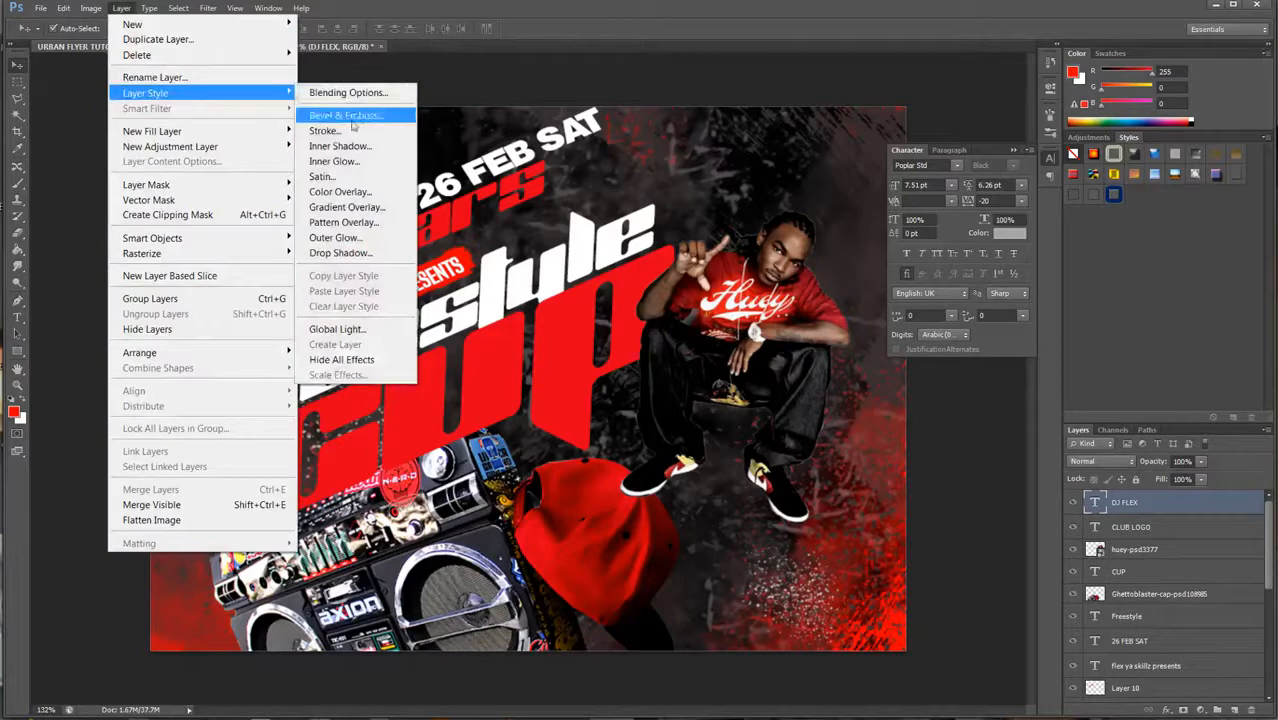
pyautogui.click(360, 137)
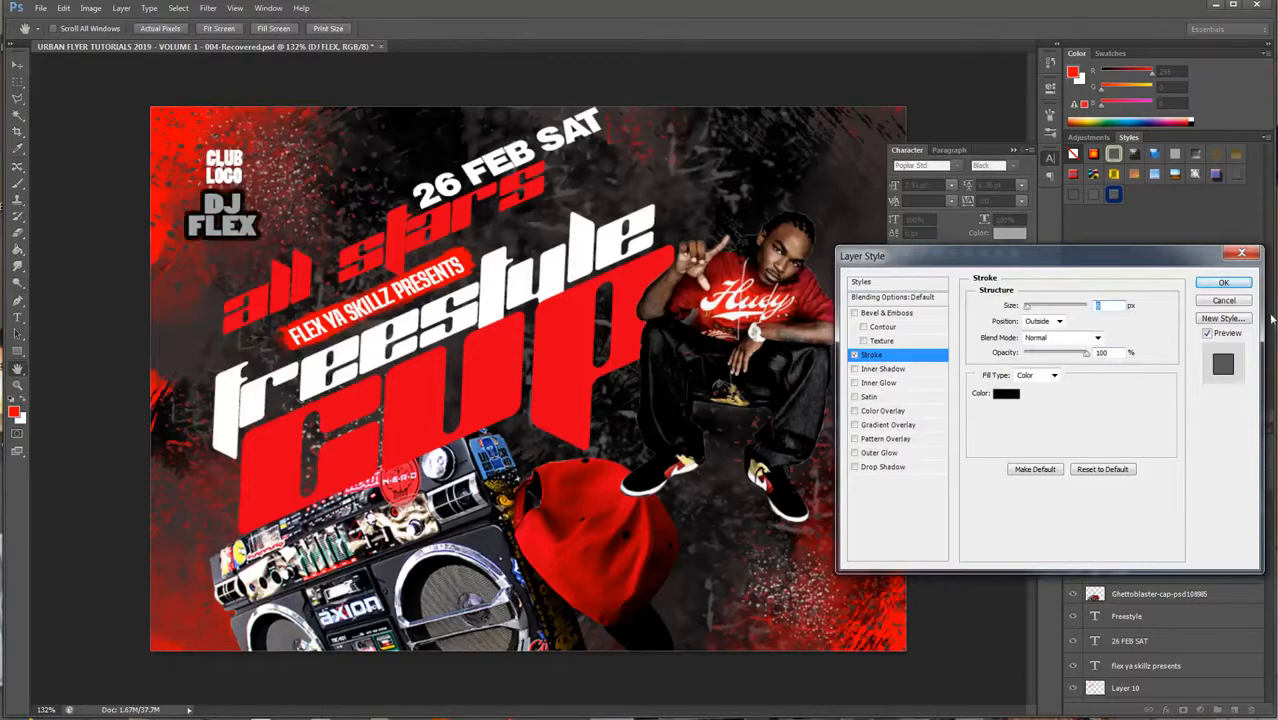
pyautogui.click(1236, 283)
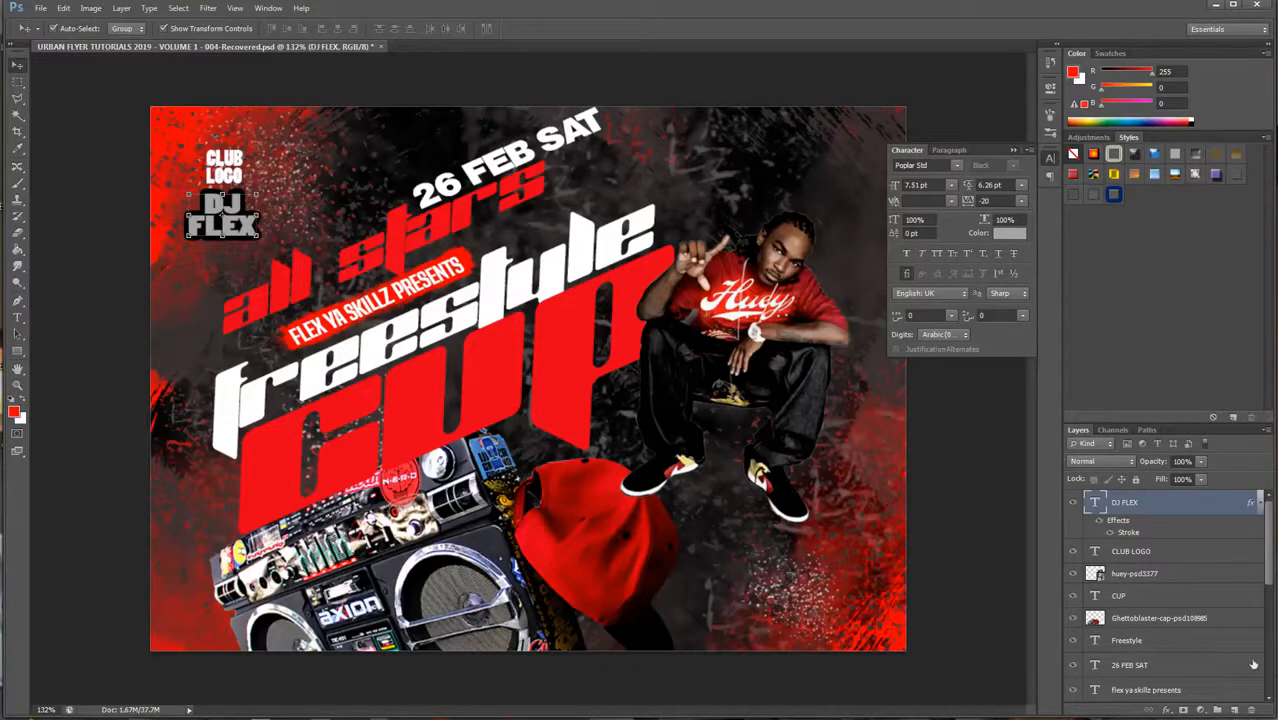
# Step: Collapse the Character panel and add #YOURPLACEHERE text near the top of the flyer
pyautogui.click(1014, 150)
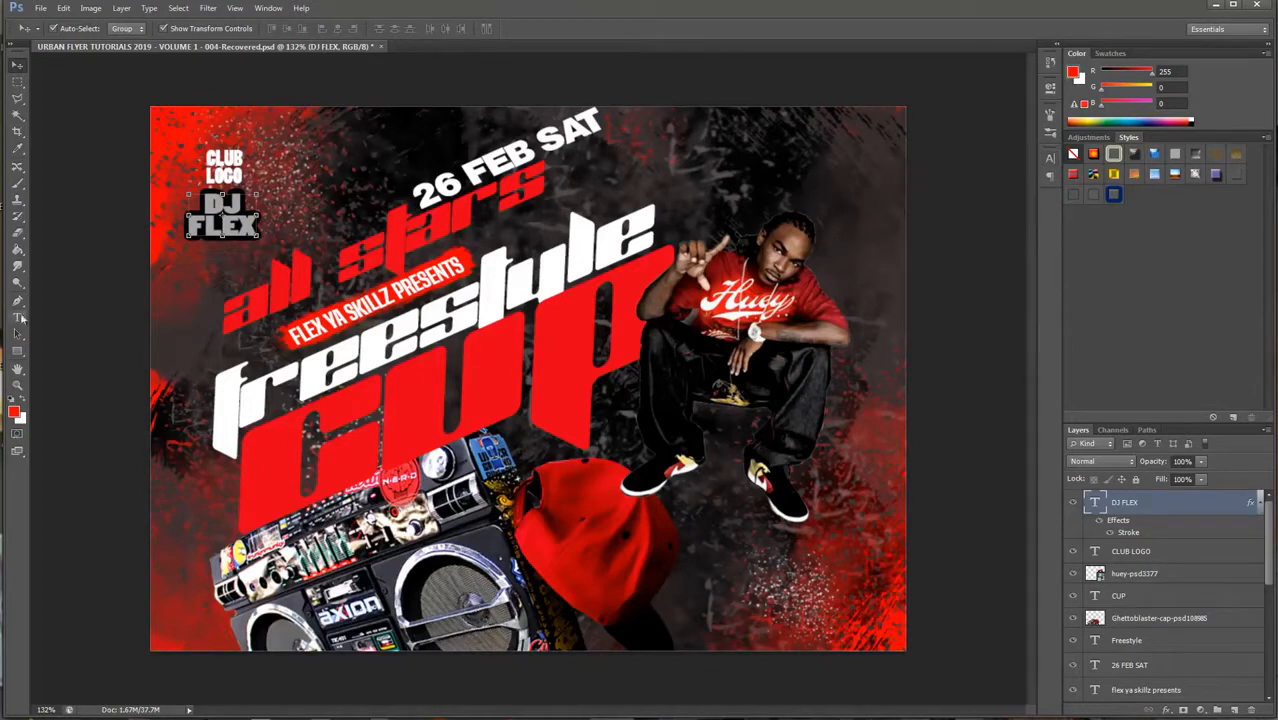
pyautogui.click(21, 318)
pyautogui.click(706, 141)
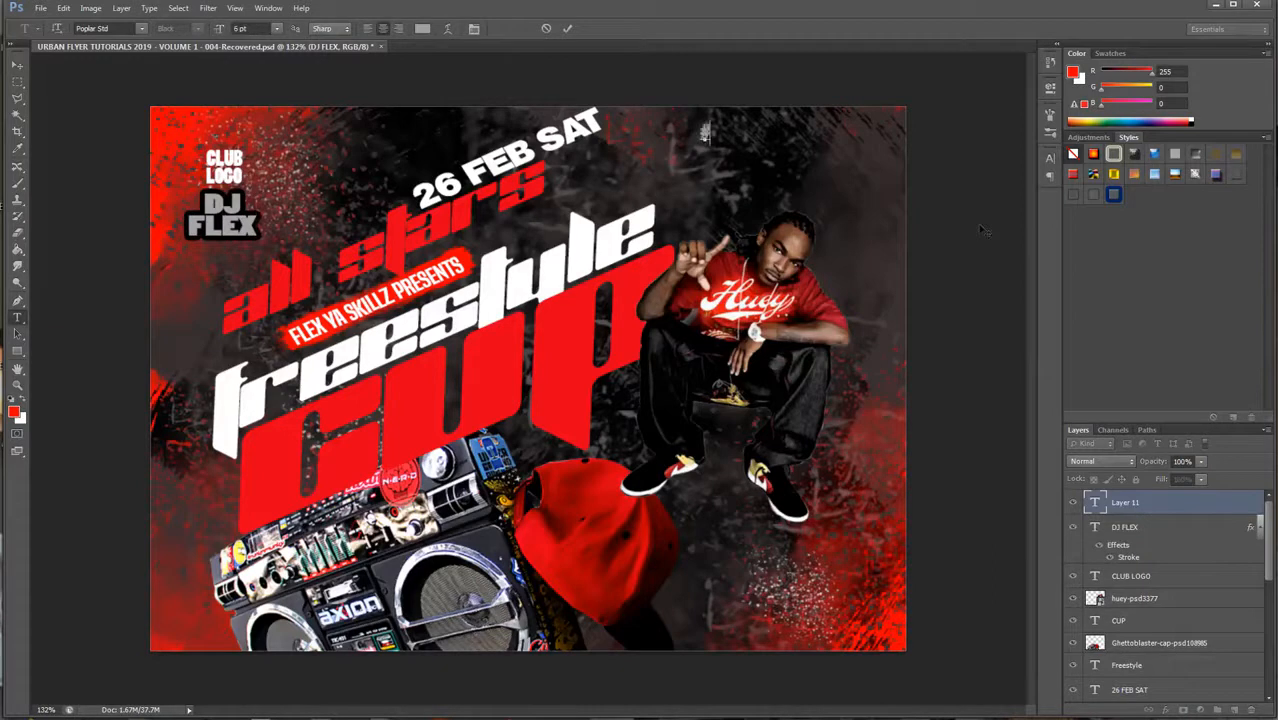
pyautogui.write('#YOUR')
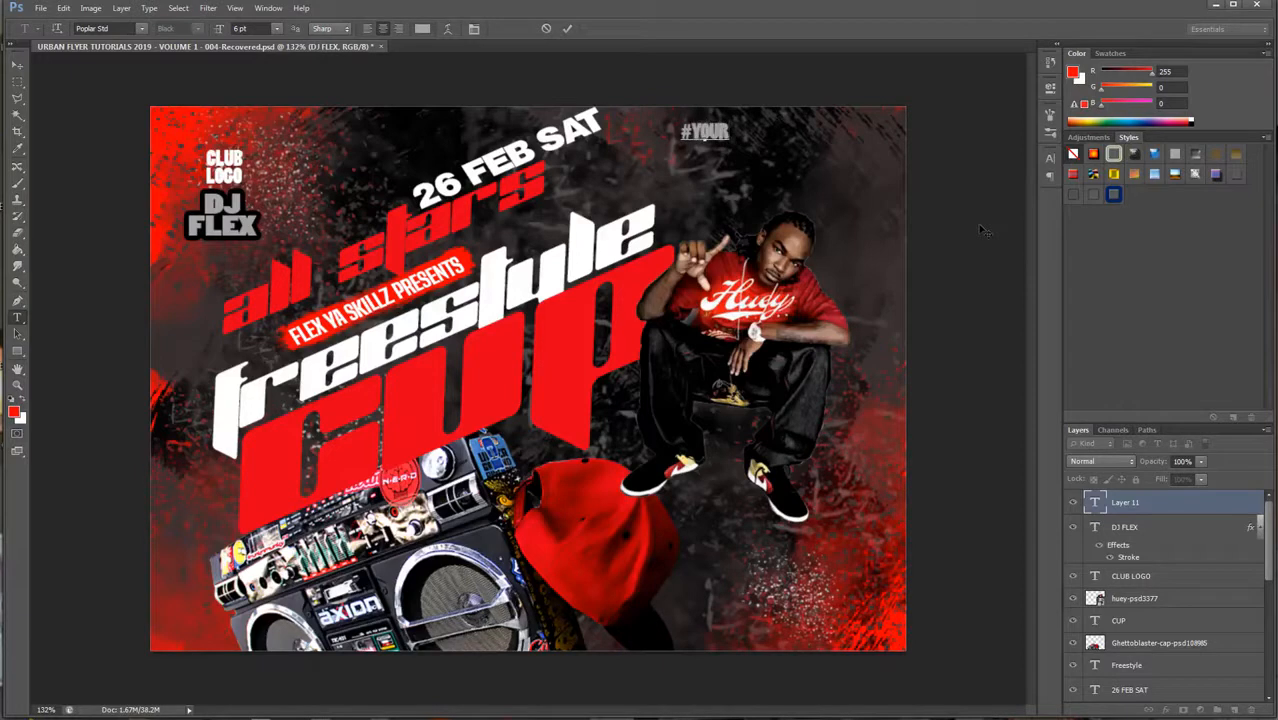
pyautogui.write('PLAC')
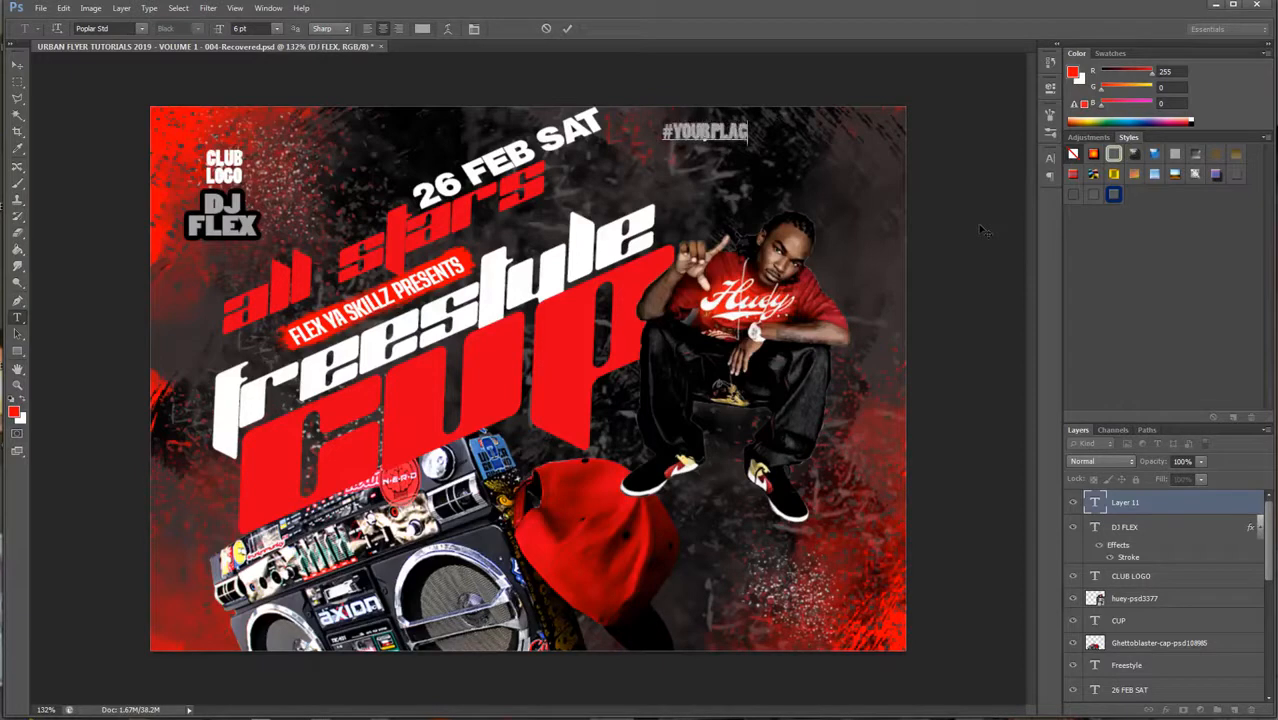
pyautogui.write('EHERE')
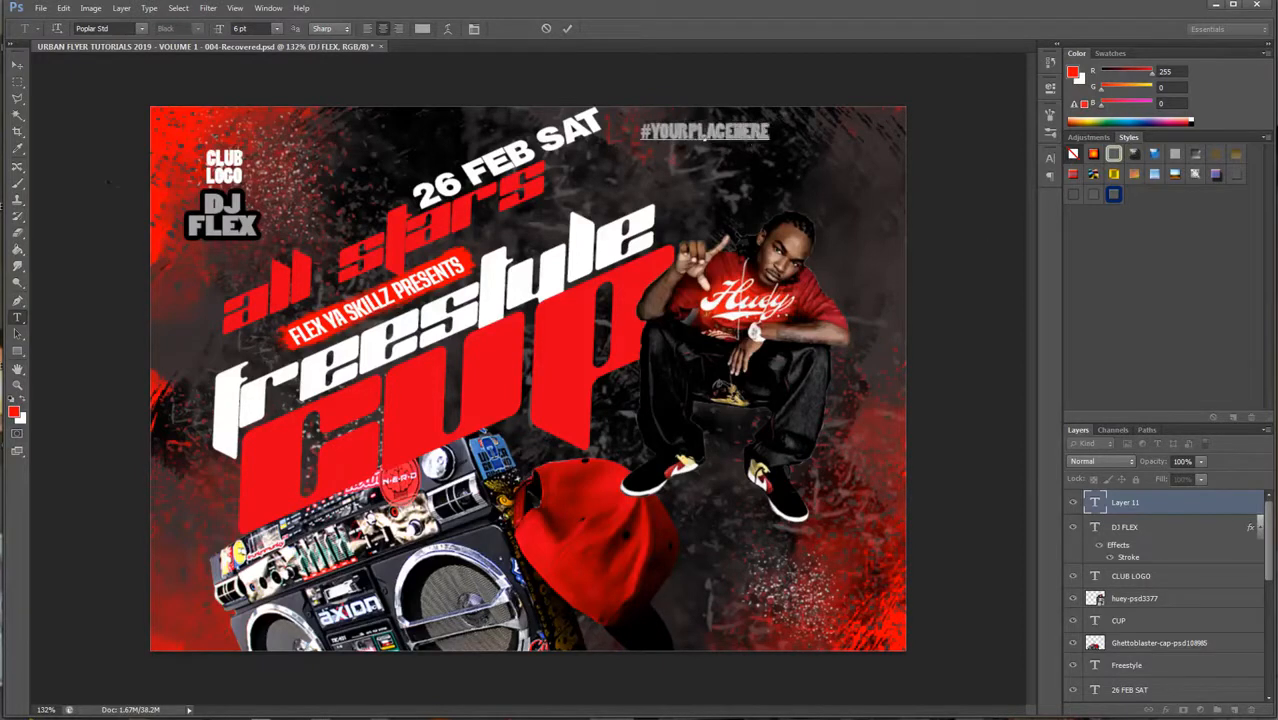
pyautogui.click(22, 63)
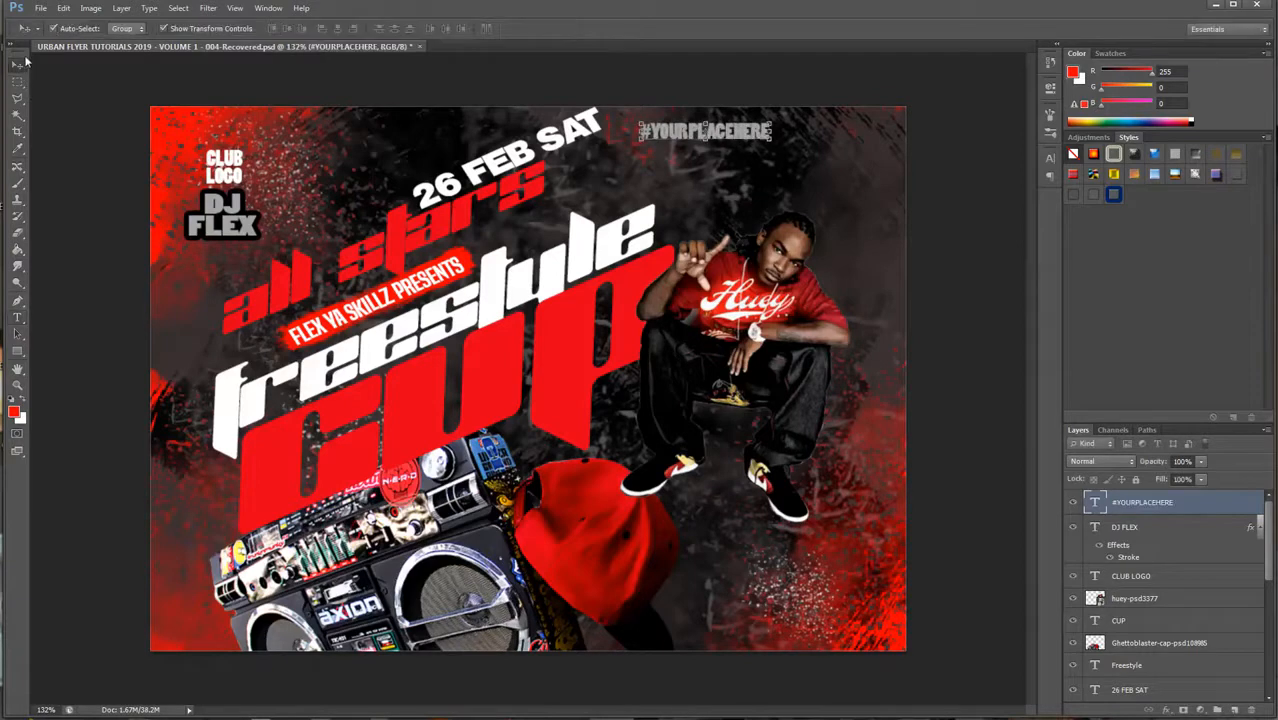
# Step: Push #YOURPLACEHERE into the top-right corner and shift the rapper slightly down-left
pyautogui.hotkey('shift', 'Right')
pyautogui.hotkey('shift', 'Right')
pyautogui.hotkey('shift', 'Right')
pyautogui.hotkey('shift', 'Right')
pyautogui.hotkey('shift', 'Right')
pyautogui.hotkey('shift', 'Right')
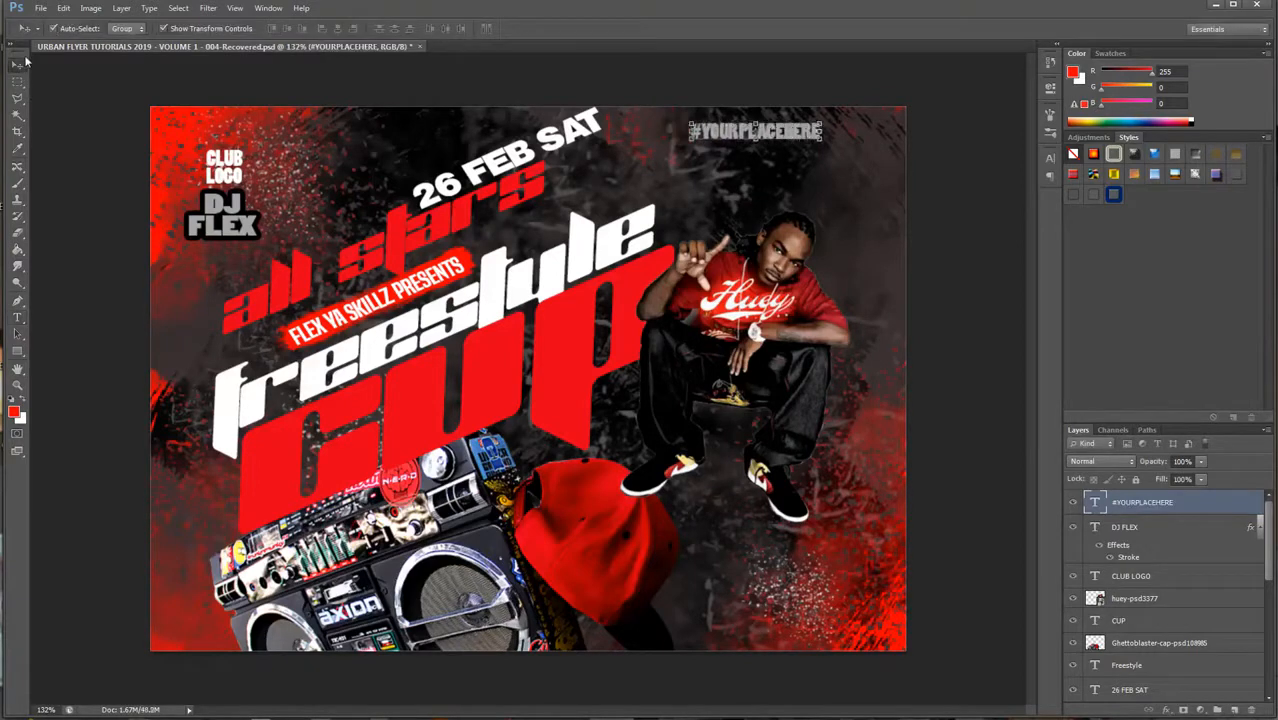
pyautogui.hotkey('shift', 'Right')
pyautogui.hotkey('shift', 'Right')
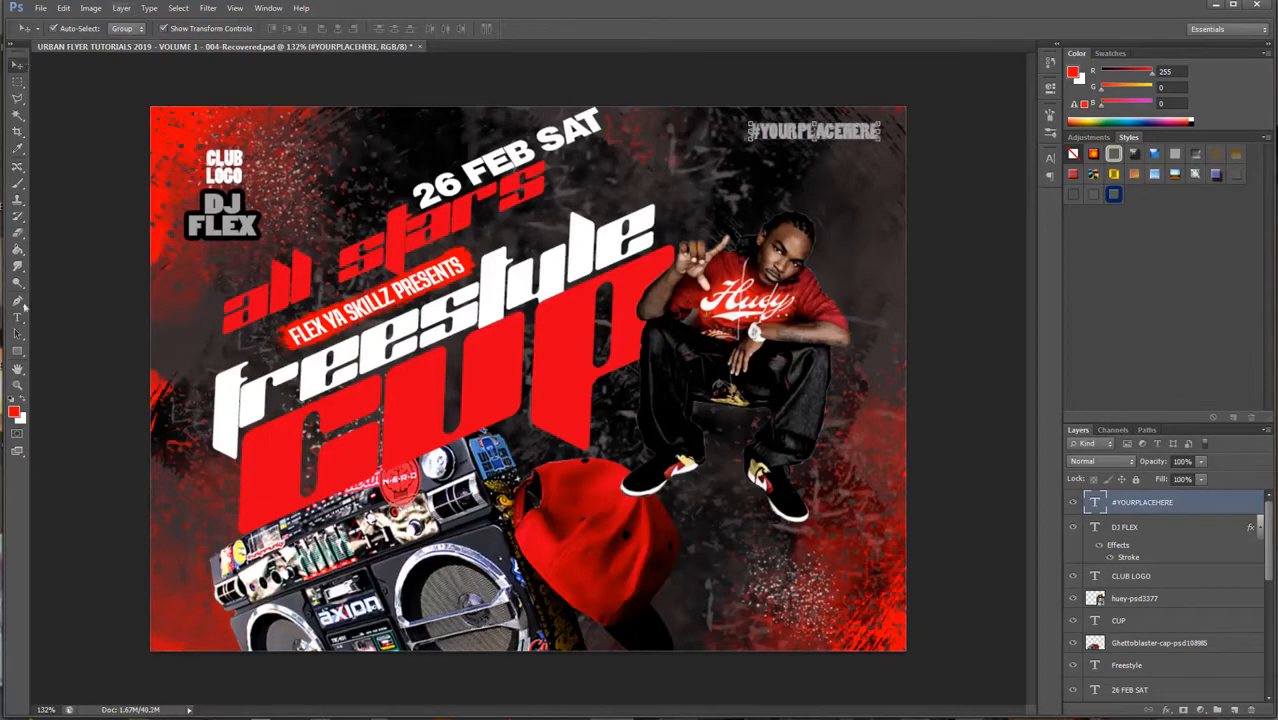
pyautogui.moveTo(788, 275); pyautogui.dragTo(778, 285)
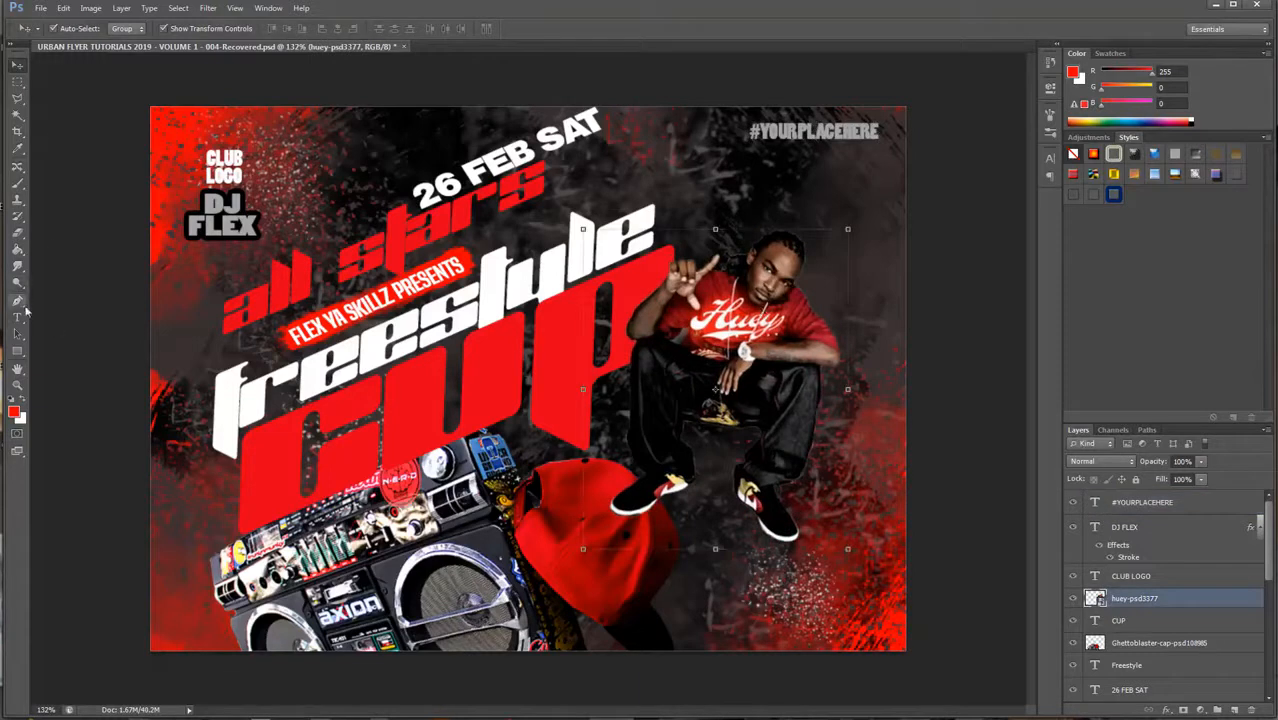
# Step: Set the #YOURPLACEHERE text in Built Titling after trying Racing Sans One
pyautogui.click(17, 318)
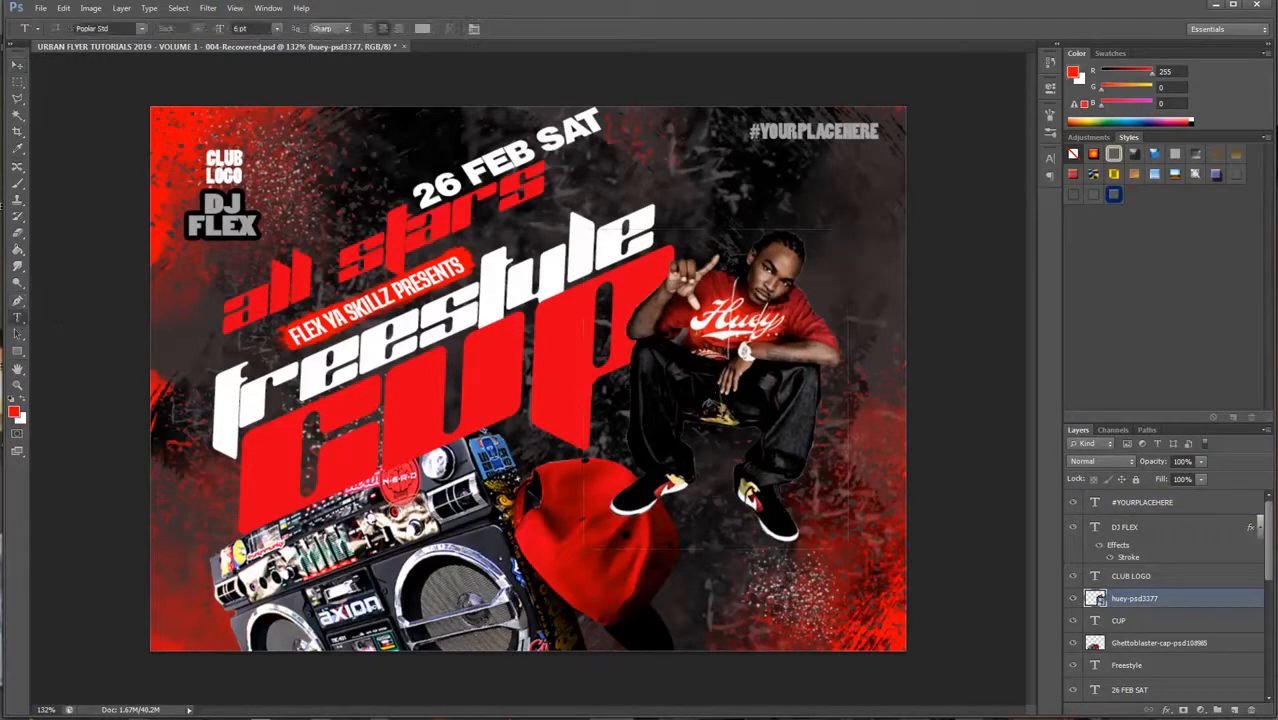
pyautogui.moveTo(751, 133); pyautogui.dragTo(962, 154)
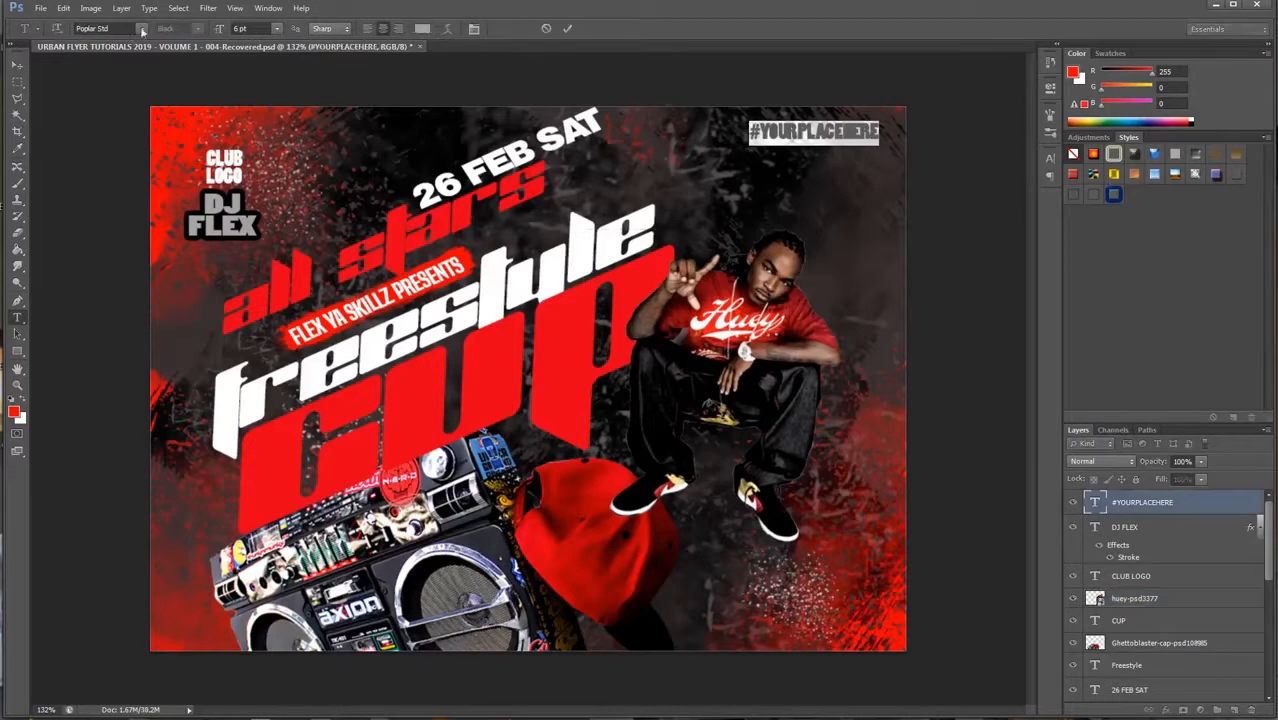
pyautogui.click(142, 29)
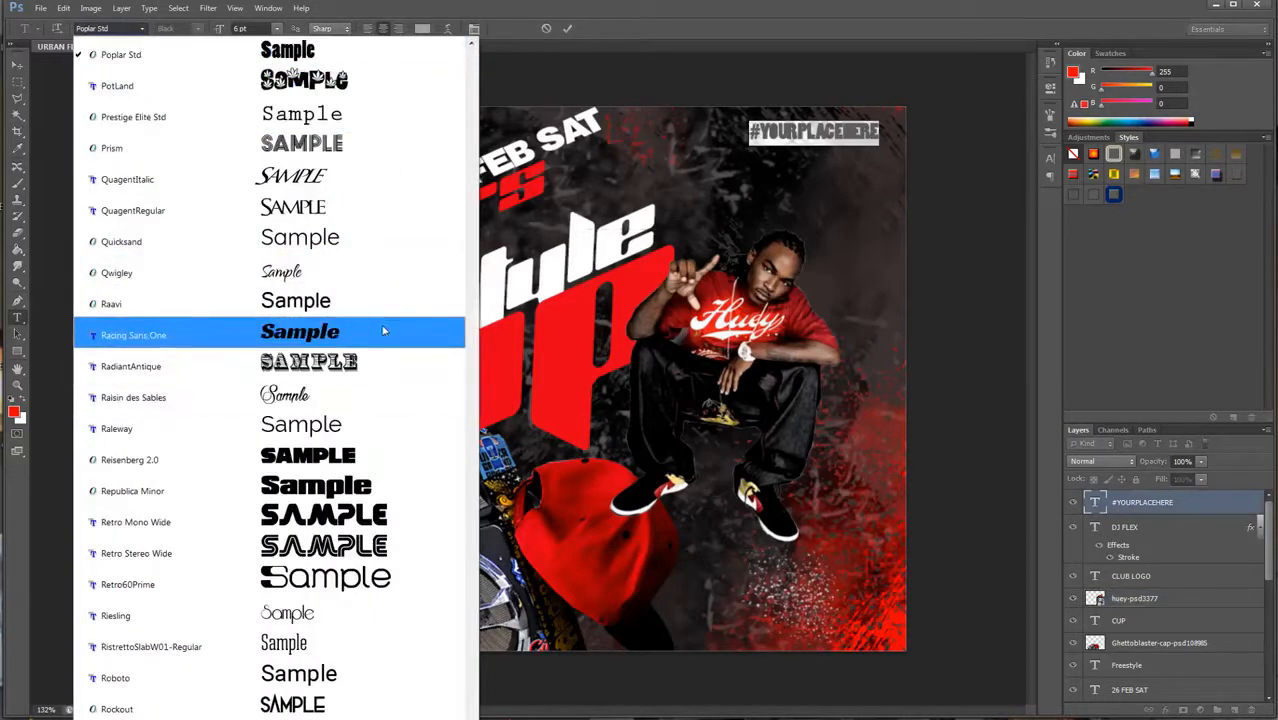
pyautogui.click(420, 335)
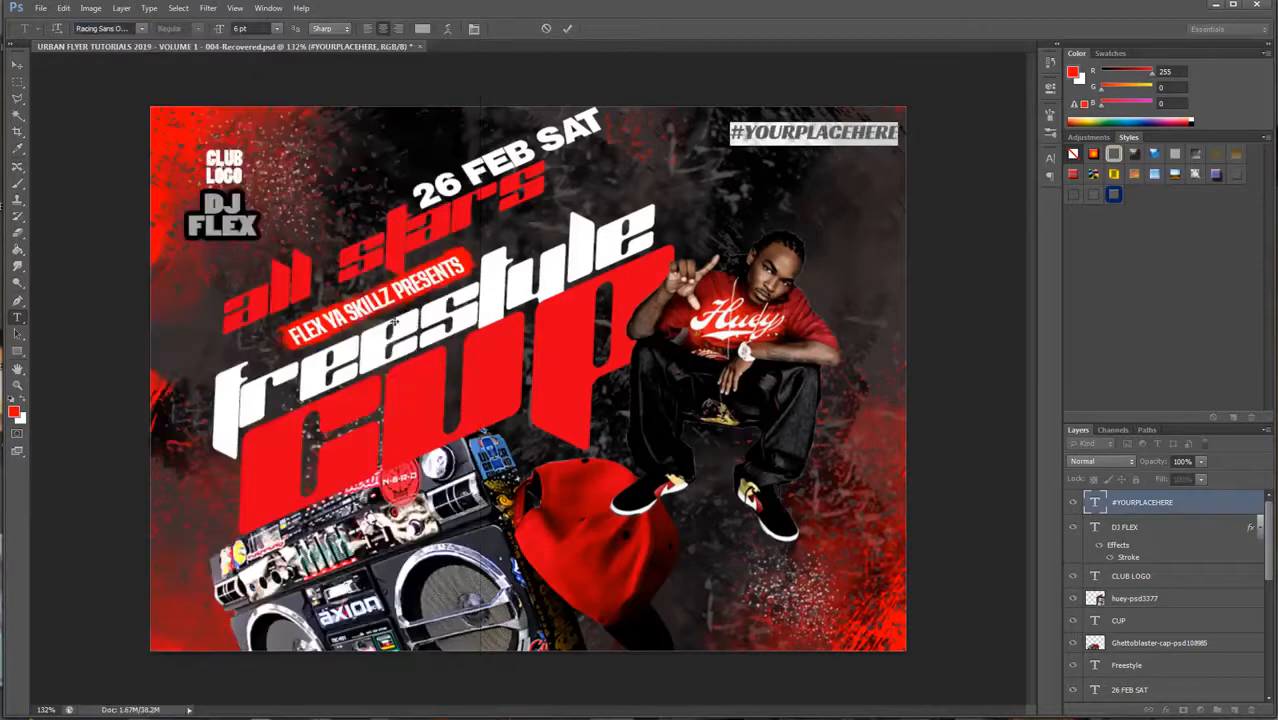
pyautogui.click(142, 28)
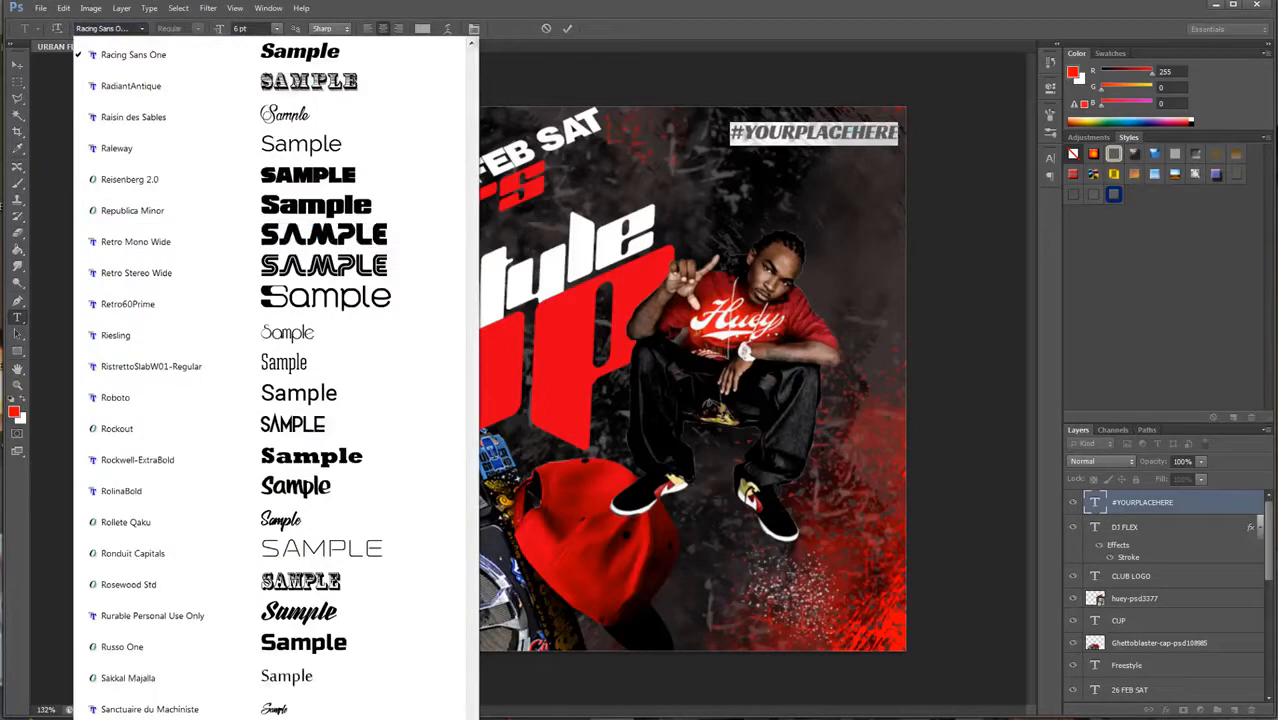
pyautogui.moveTo(473, 545); pyautogui.dragTo(471, 150)
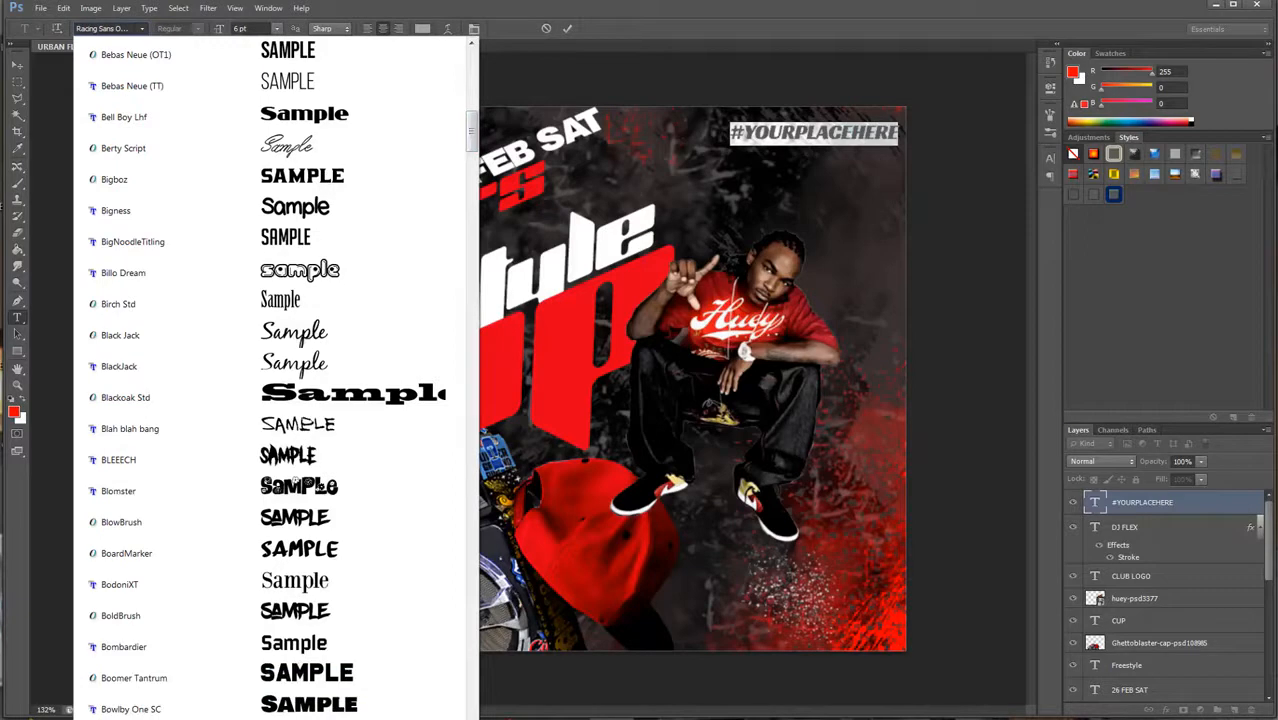
pyautogui.click(300, 716)
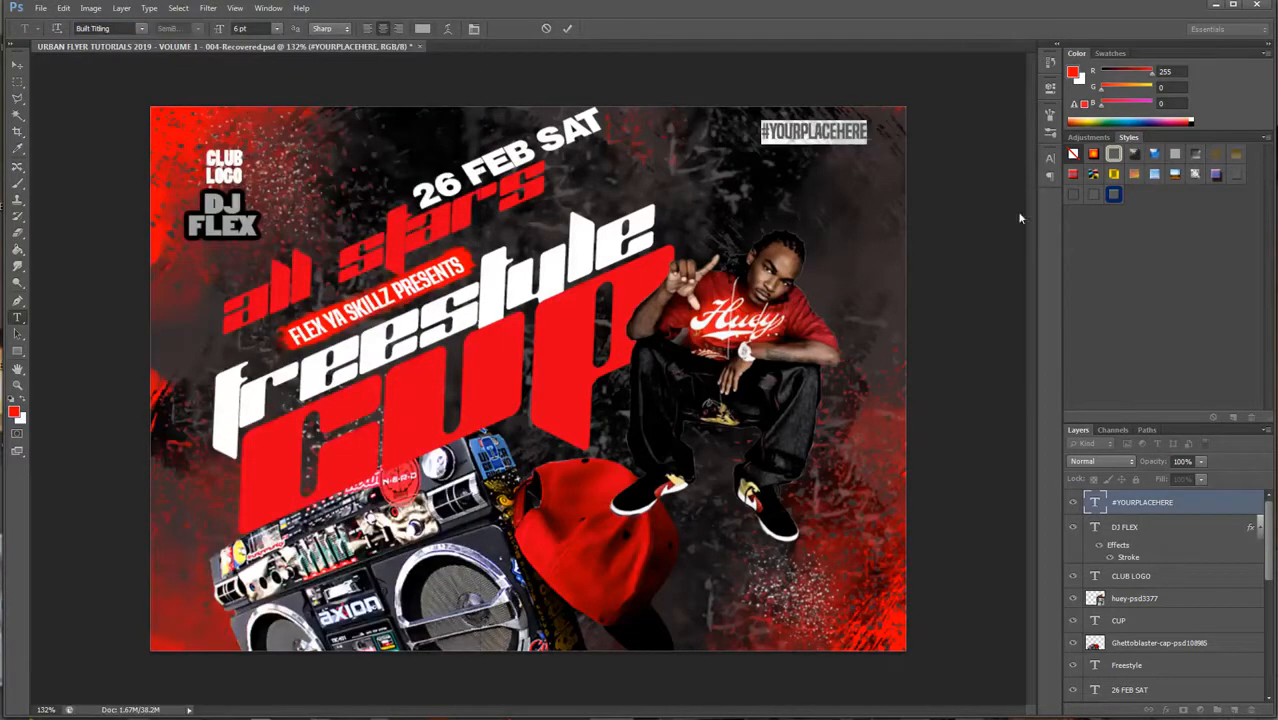
# Step: Colour #YOURPLACEHERE white and nudge it slightly left
pyautogui.click(422, 28)
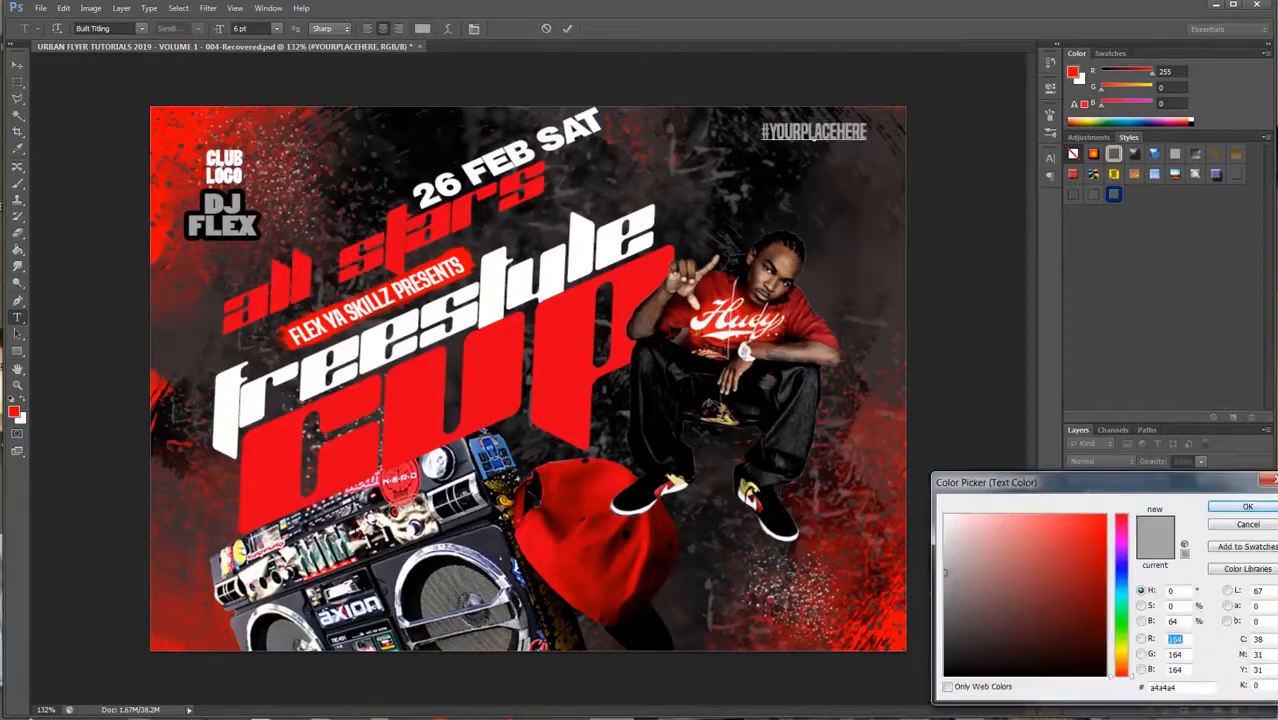
pyautogui.click(578, 242)
pyautogui.press('Return')
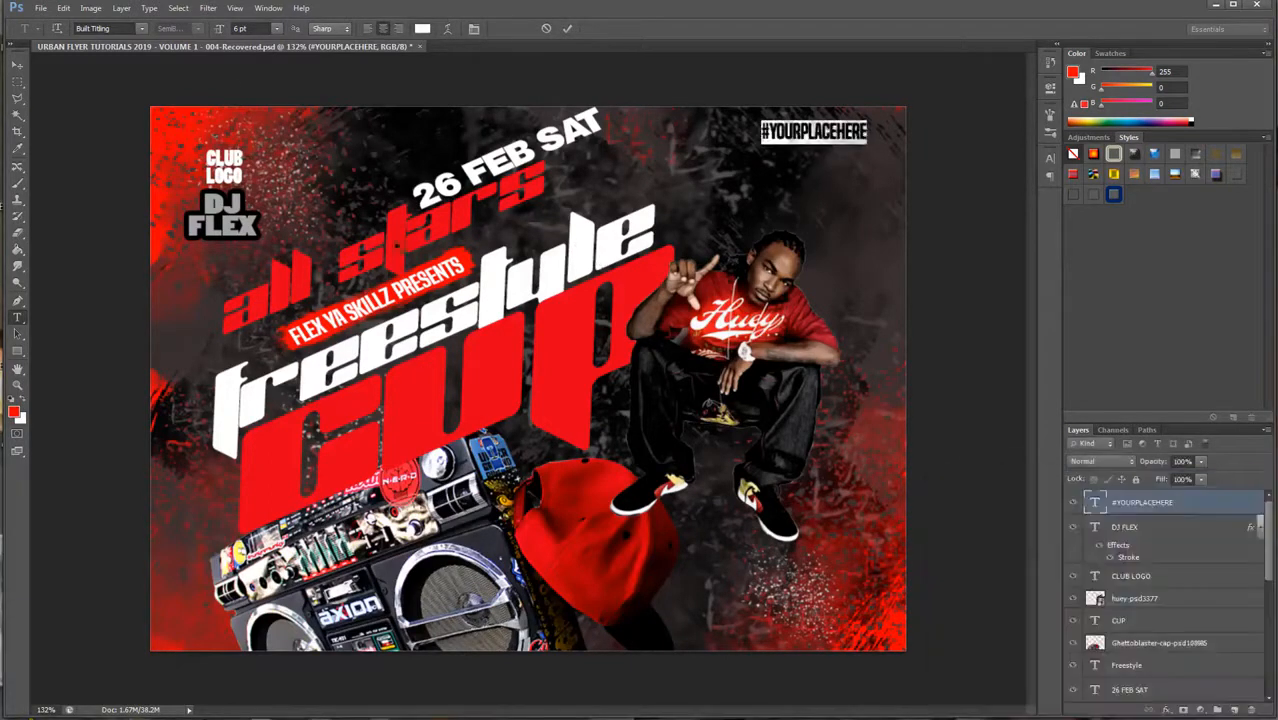
pyautogui.click(17, 64)
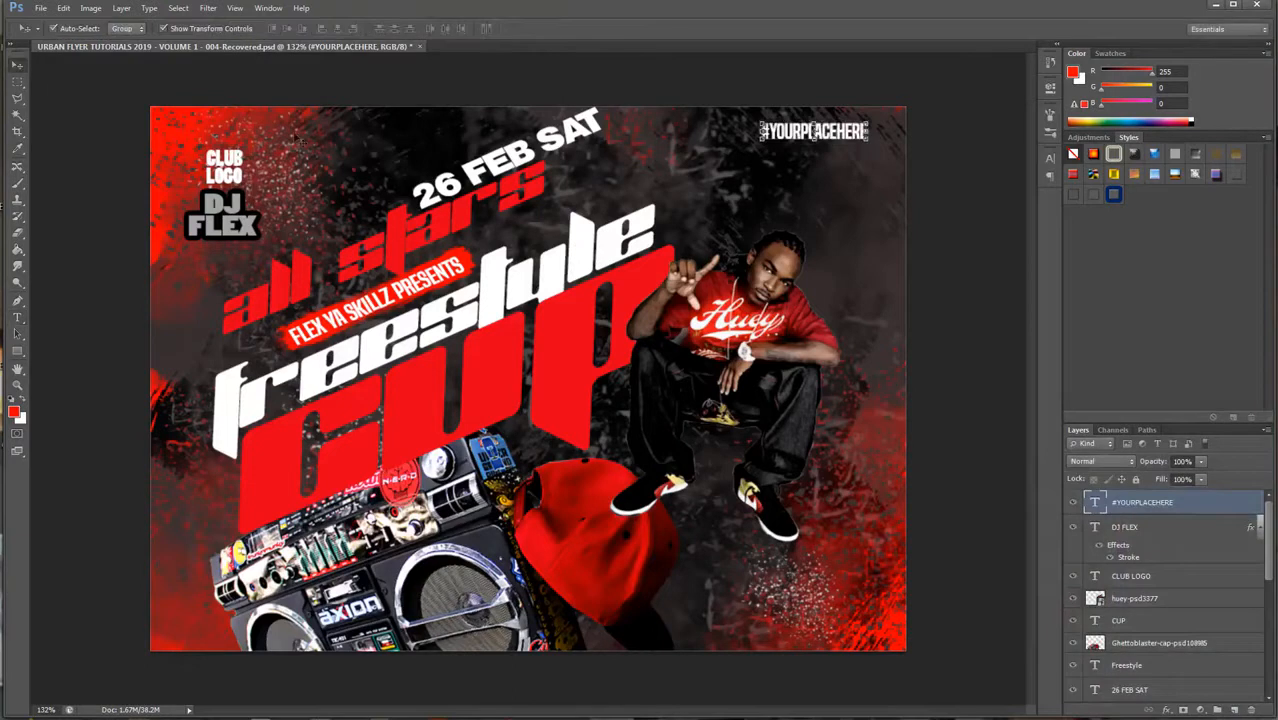
pyautogui.press('Left')
pyautogui.press('Left')
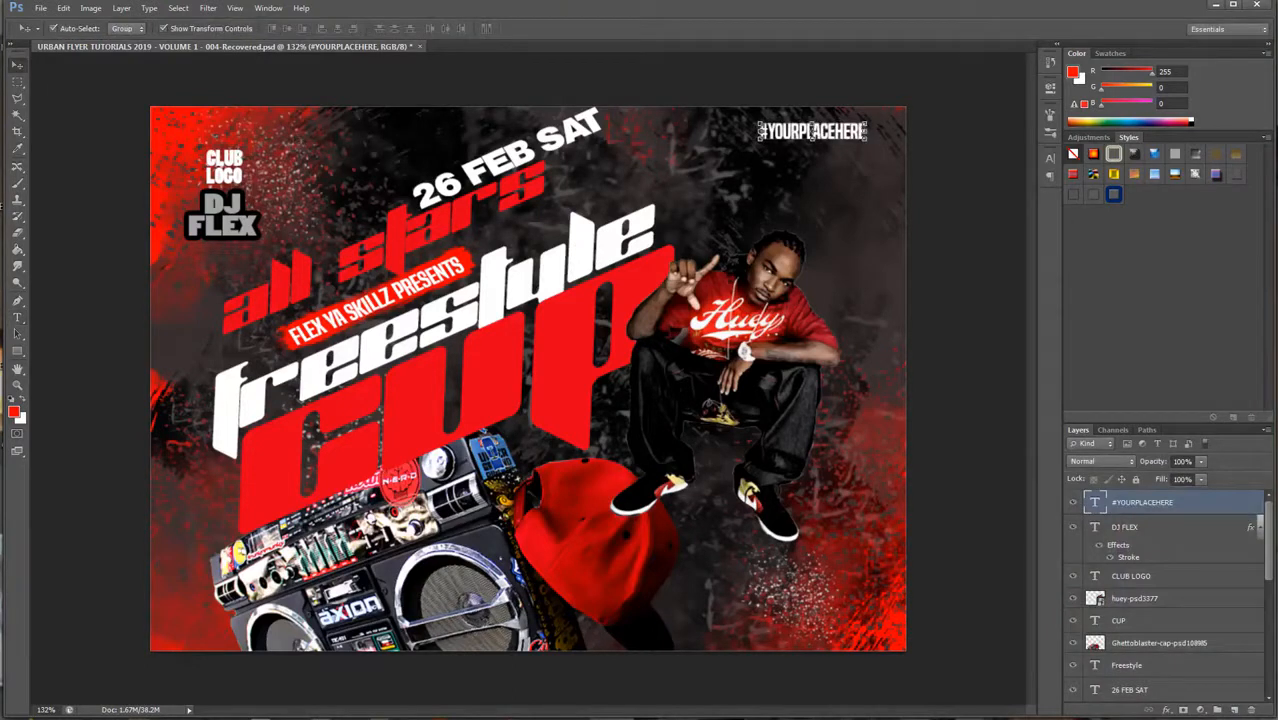
# Step: Search Google Images for 'QR CODE' in Chrome and copy a QR code image
pyautogui.moveTo(1277, 135); pyautogui.dragTo(612, 130)
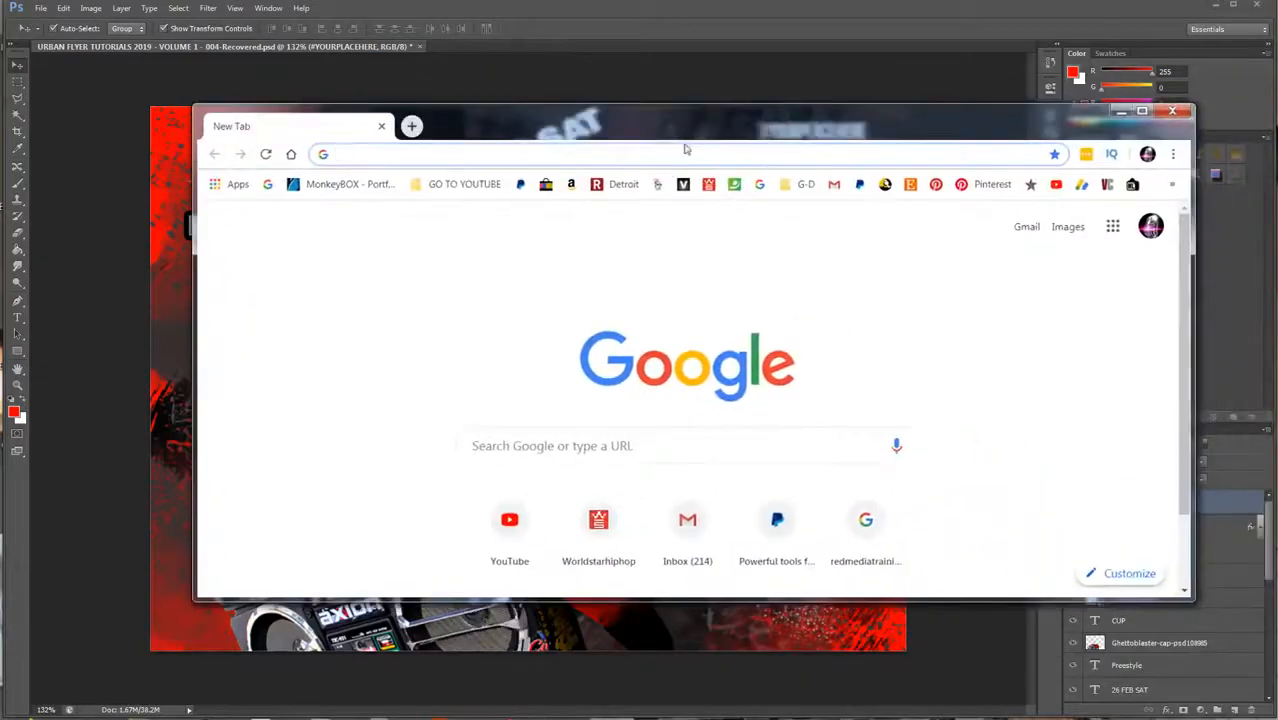
pyautogui.click(666, 153)
pyautogui.write('QR')
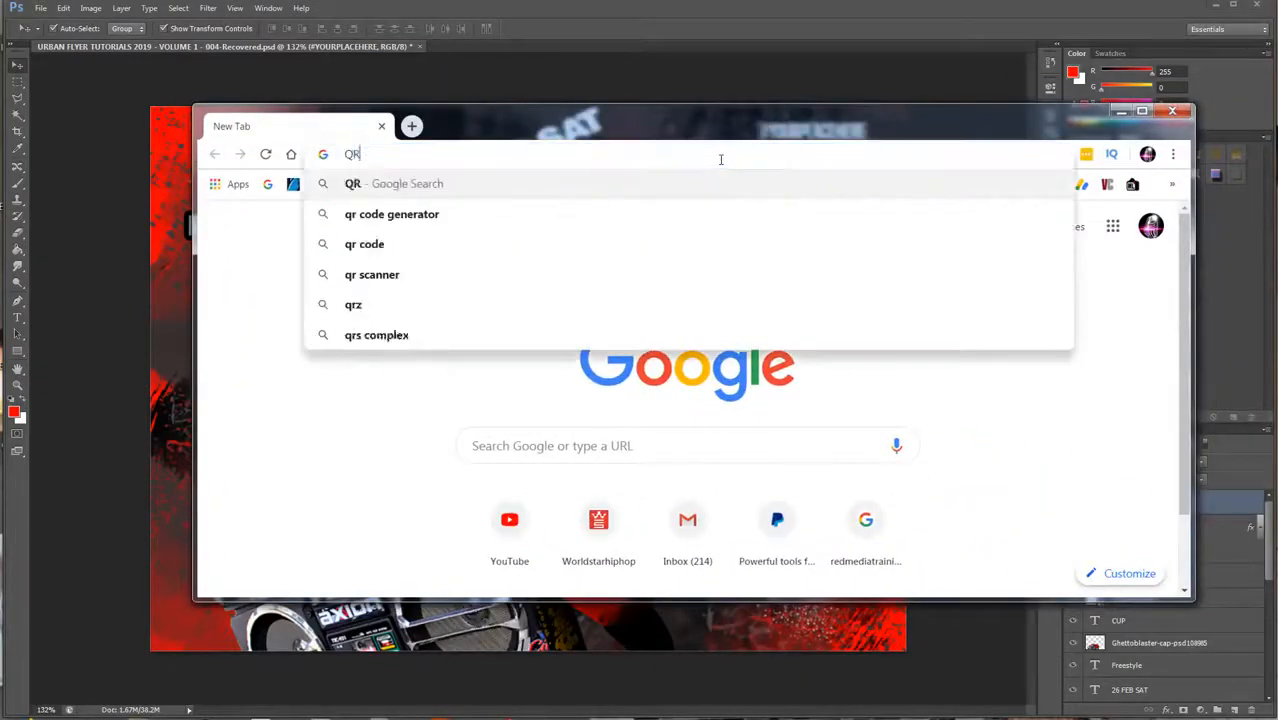
pyautogui.write(' CODE')
pyautogui.press('Return')
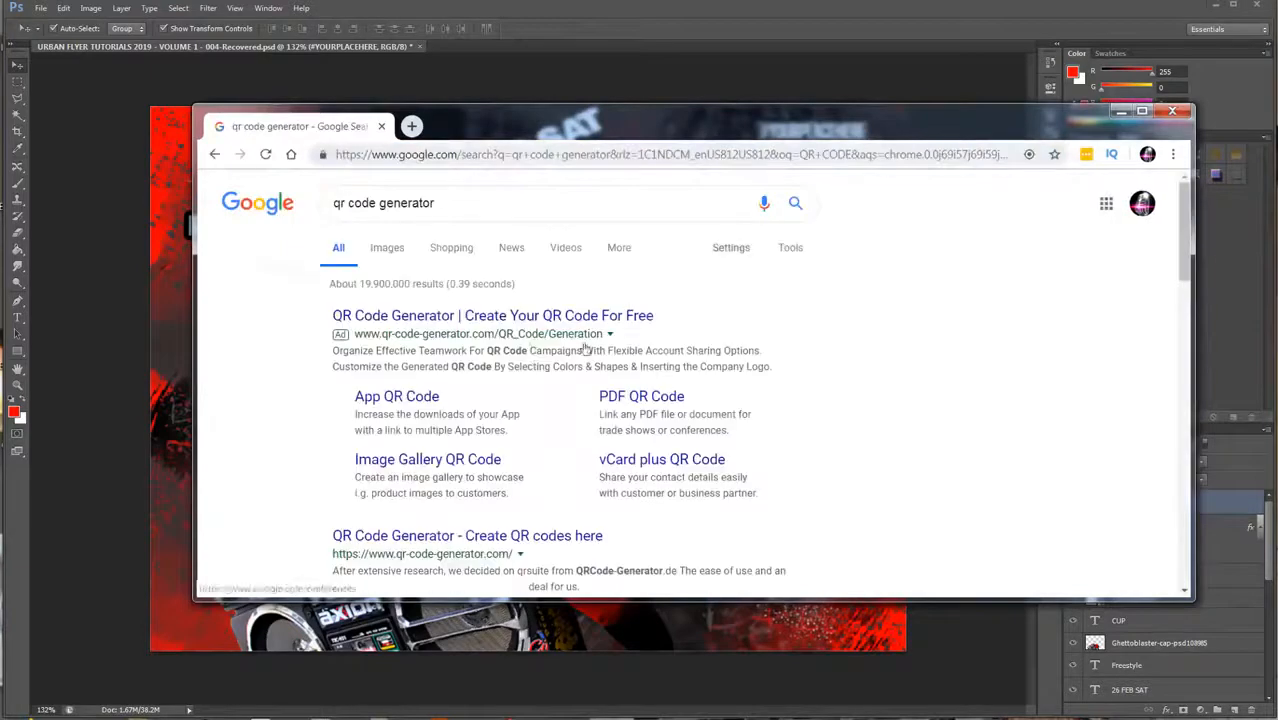
pyautogui.click(390, 250)
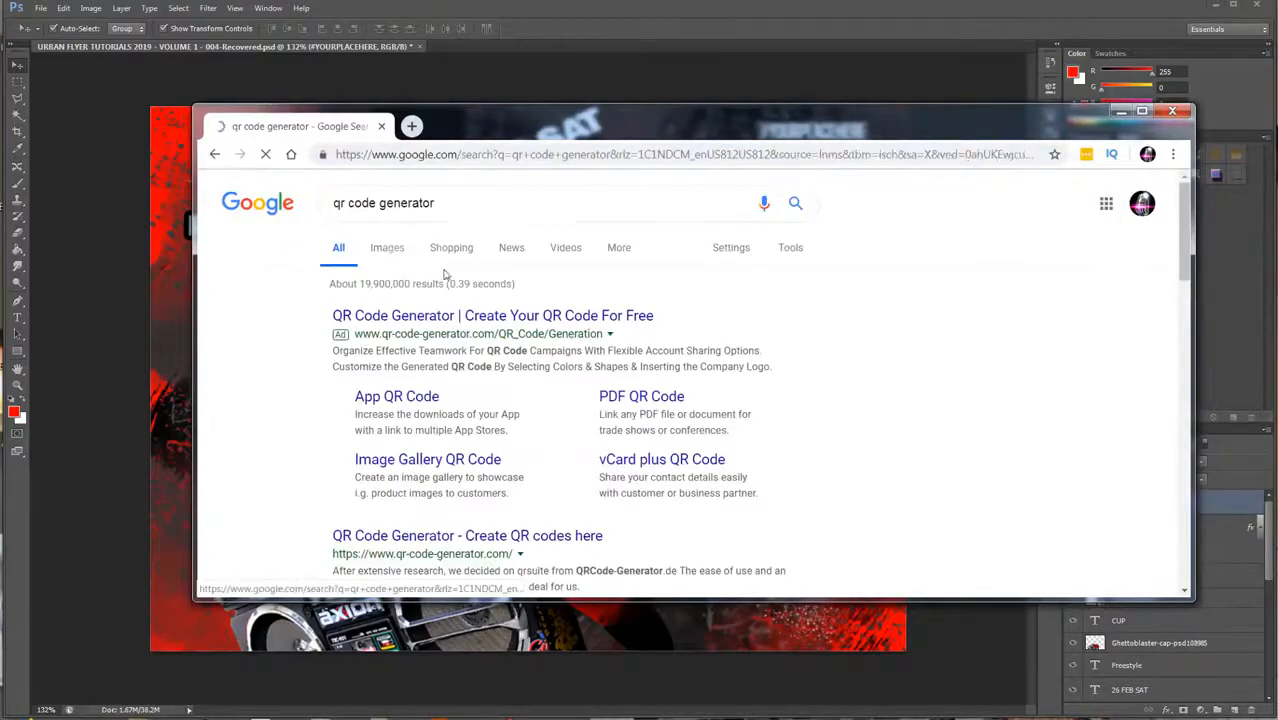
pyautogui.rightClick(448, 403)
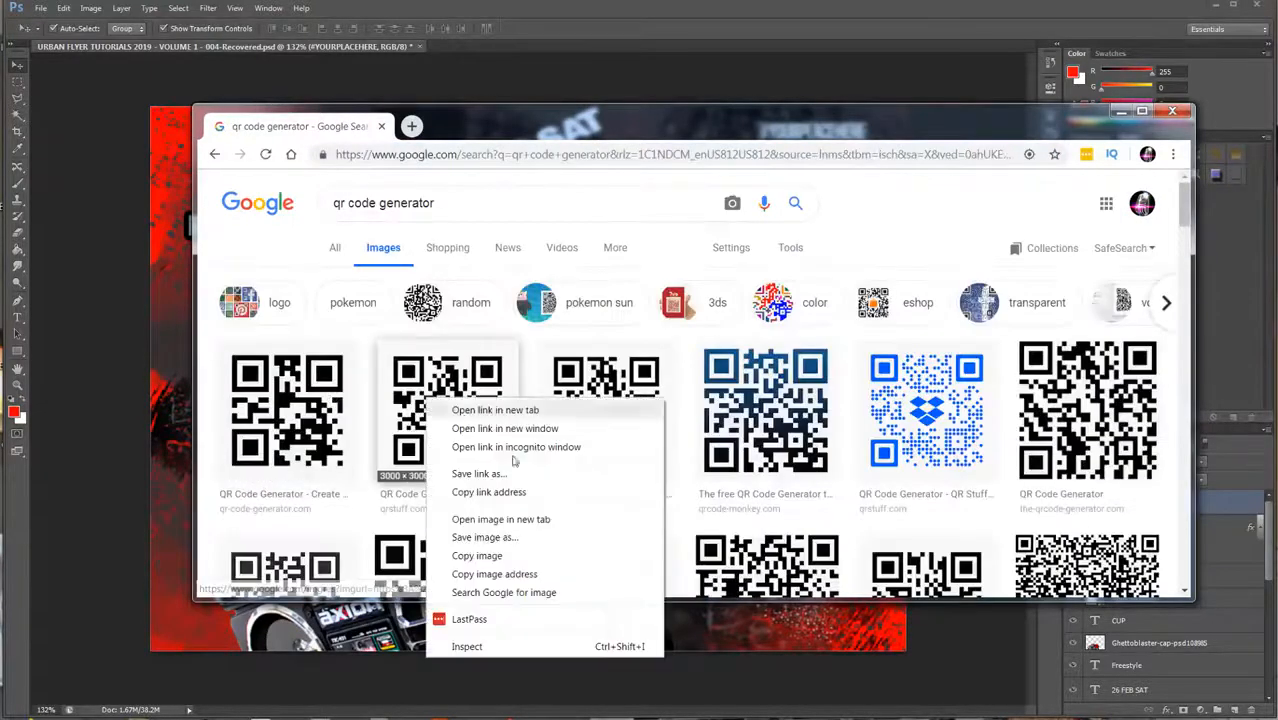
pyautogui.click(490, 556)
pyautogui.moveTo(820, 127); pyautogui.dragTo(884, 162)
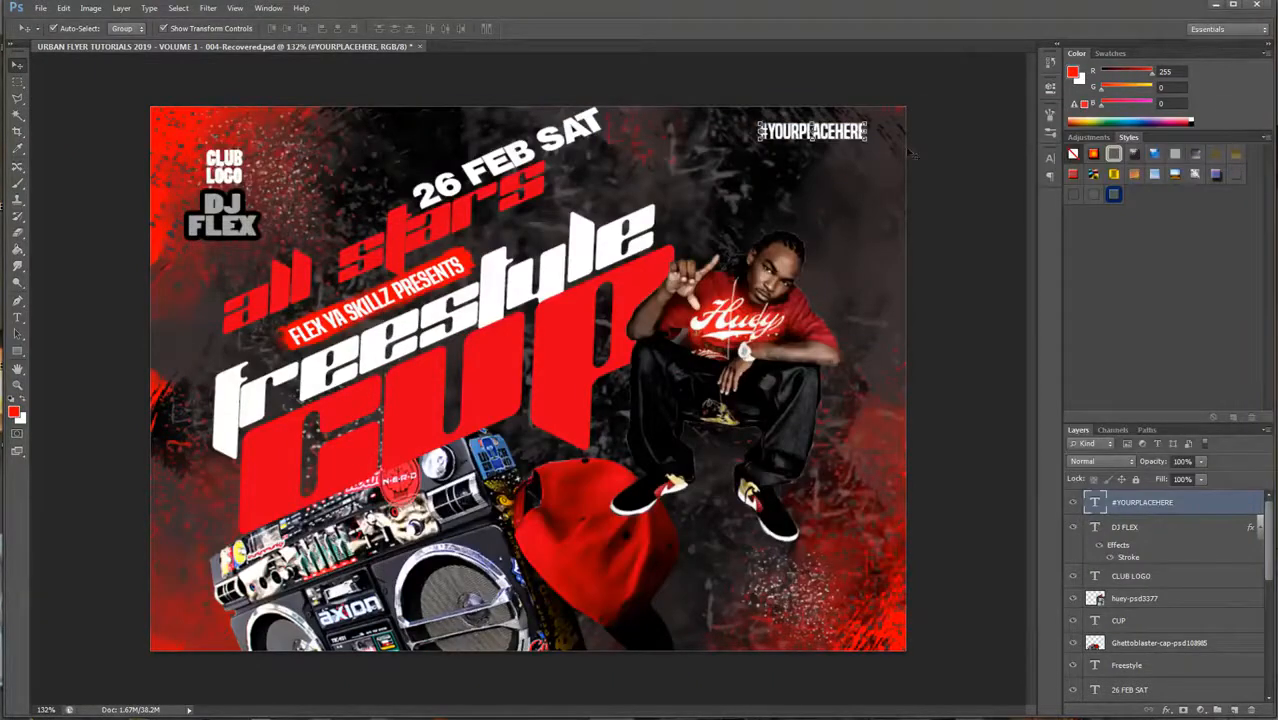
# Step: Paste the QR code as a new layer and scale it to 33.33% below #YOURPLACEHERE
pyautogui.hotkey('ctrl', 'v')
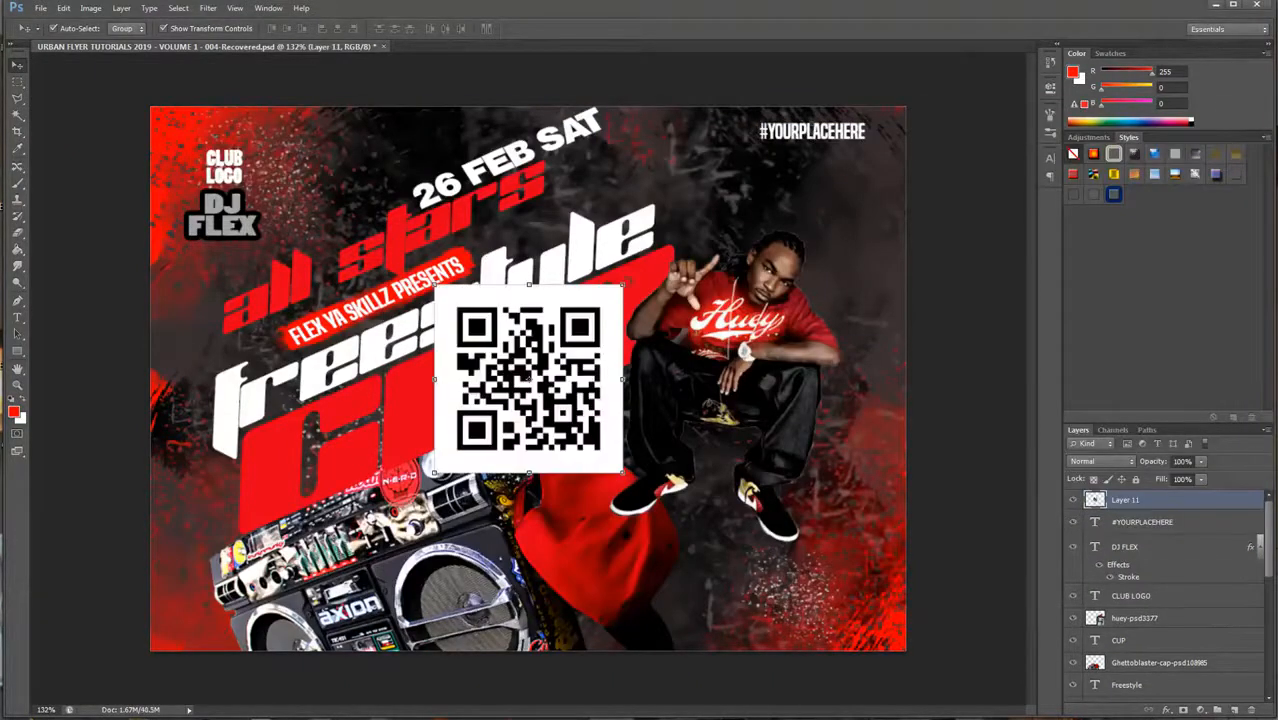
pyautogui.hotkey('ctrl', 't')
pyautogui.moveTo(622, 285); pyautogui.dragTo(835, 165)
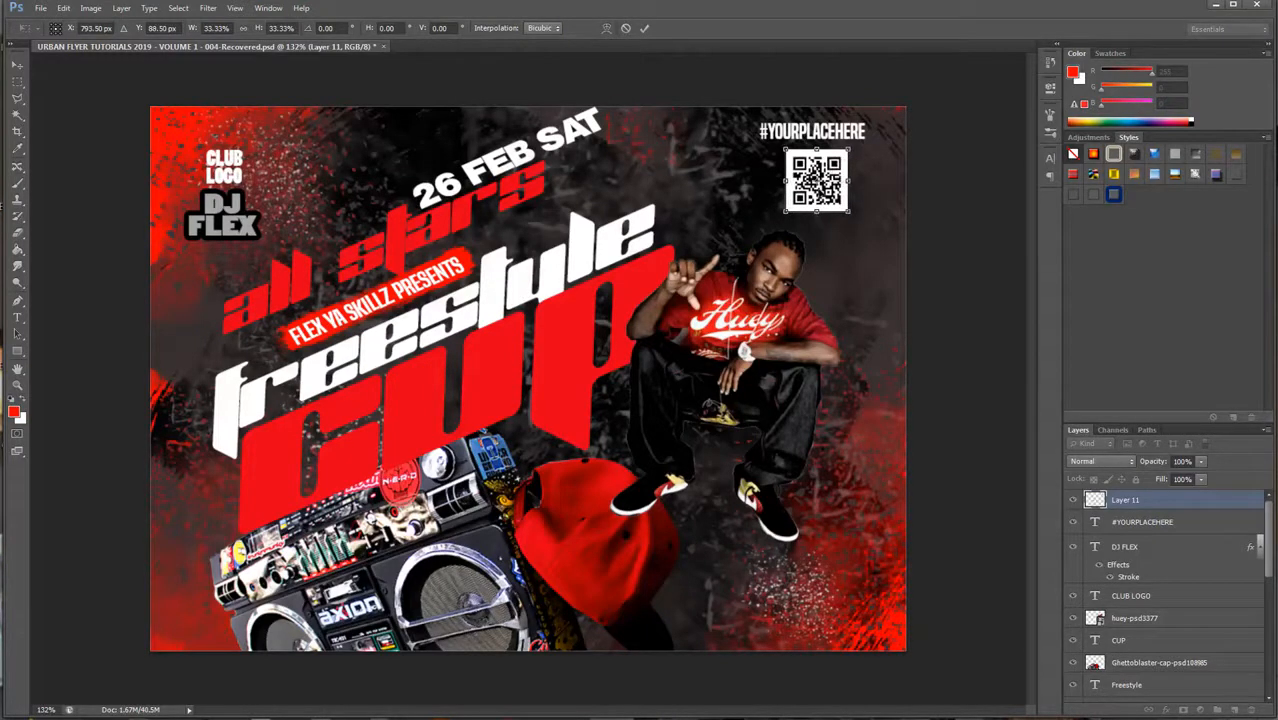
pyautogui.press('Return')
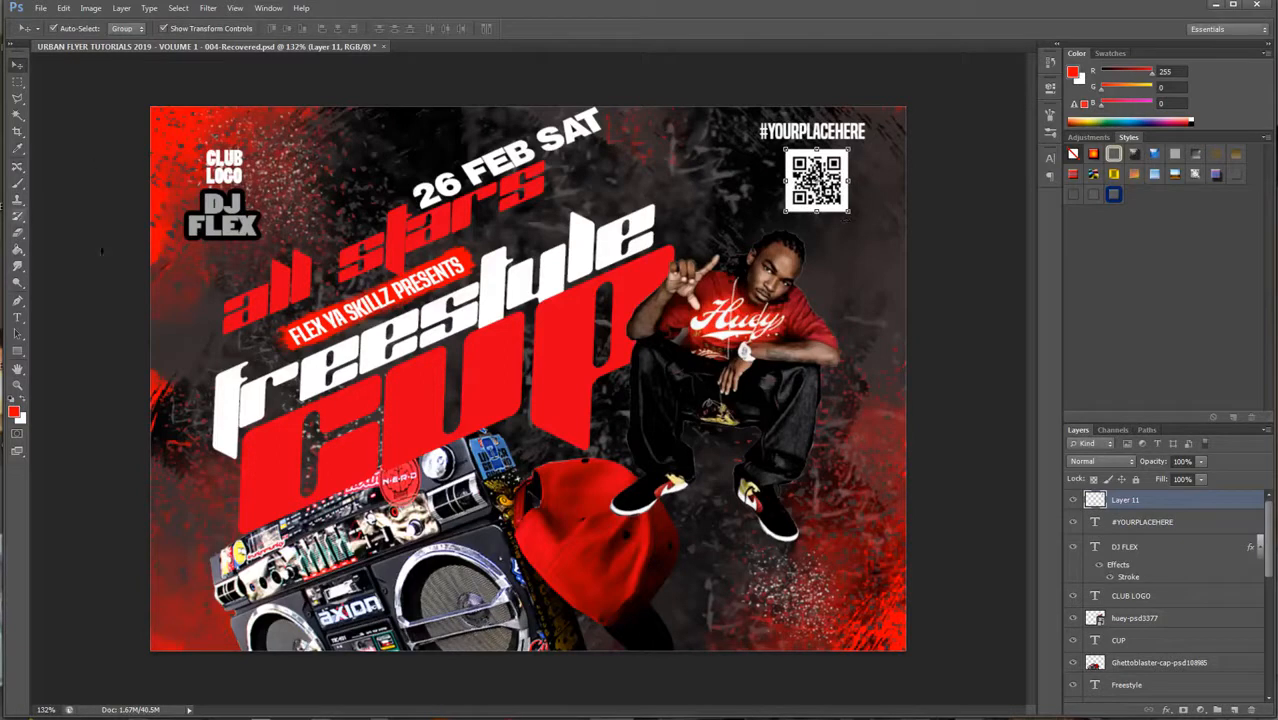
pyautogui.click(17, 317)
# Step: Type SHOW below the rapper in white MVSans
pyautogui.click(698, 562)
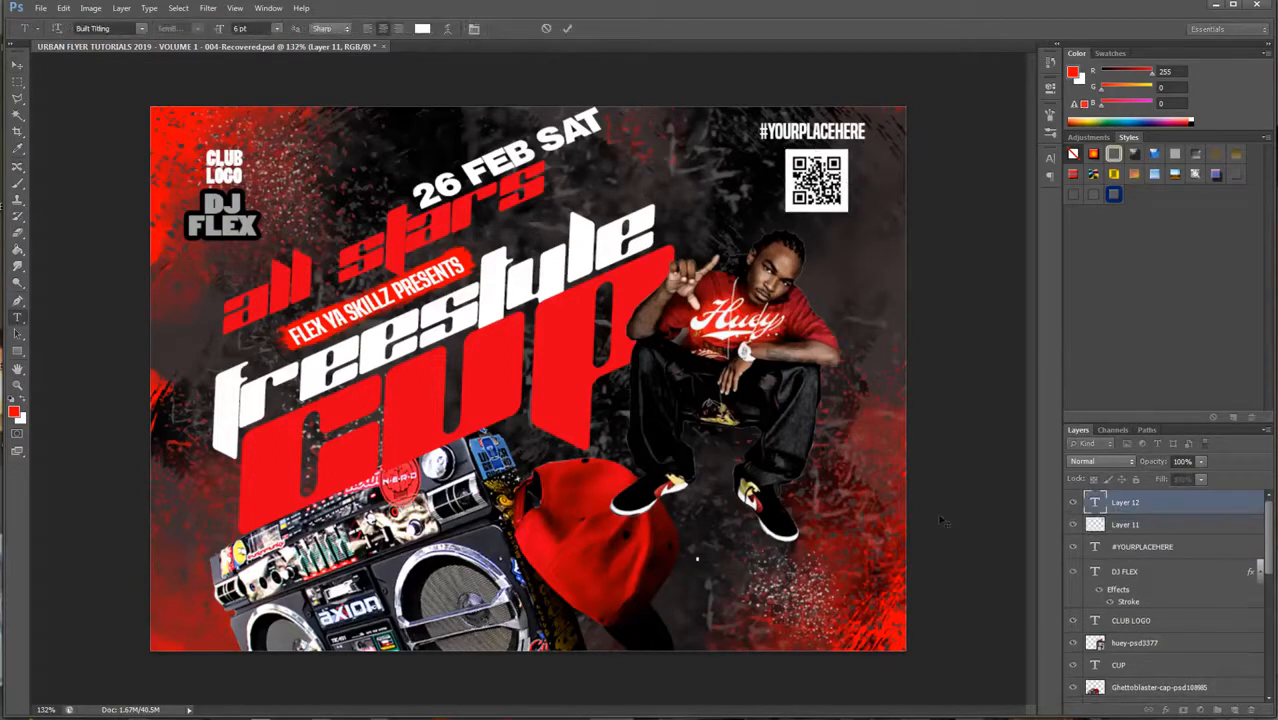
pyautogui.write('SHOW')
pyautogui.hotkey('ctrl', 'a')
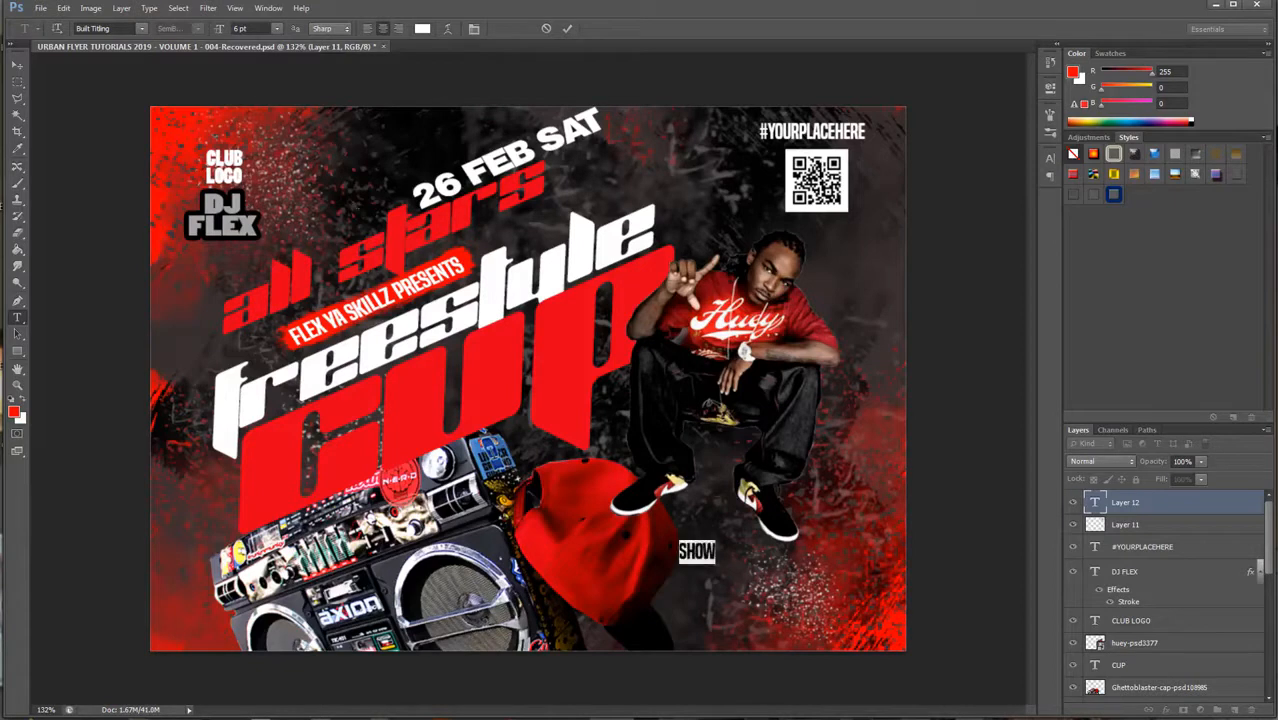
pyautogui.click(139, 29)
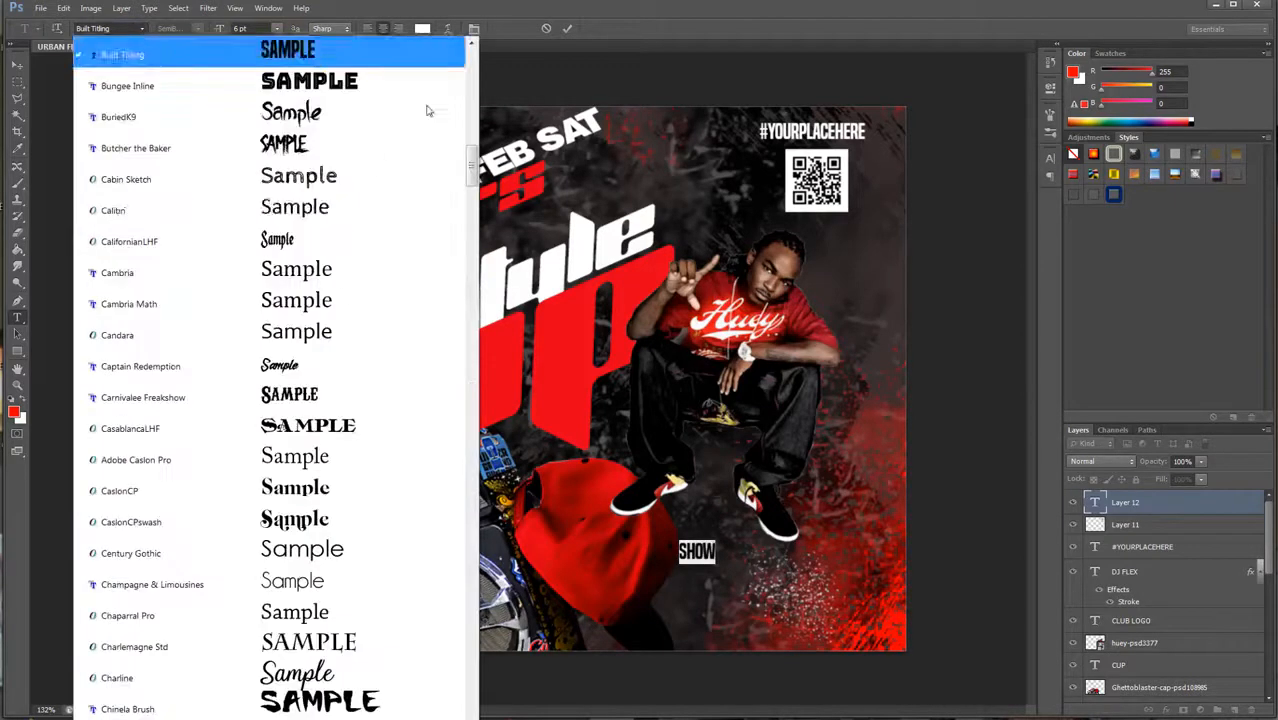
pyautogui.moveTo(472, 183); pyautogui.dragTo(472, 380)
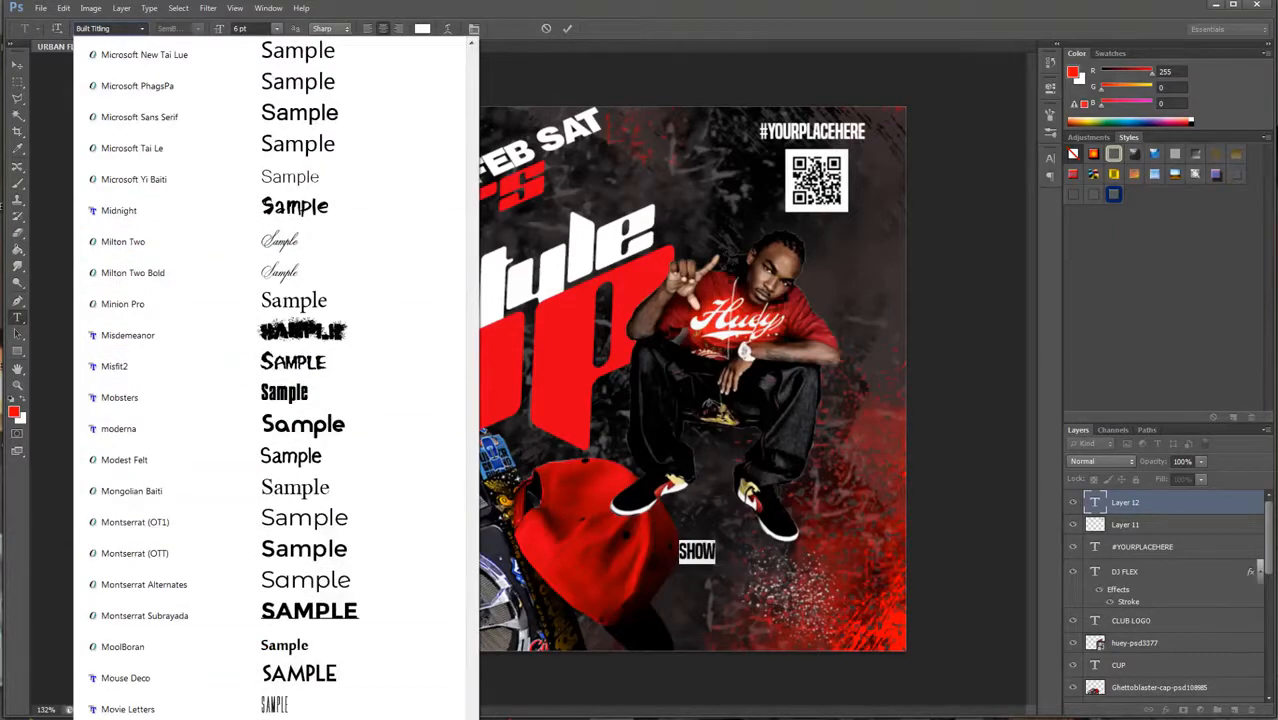
pyautogui.click(298, 717)
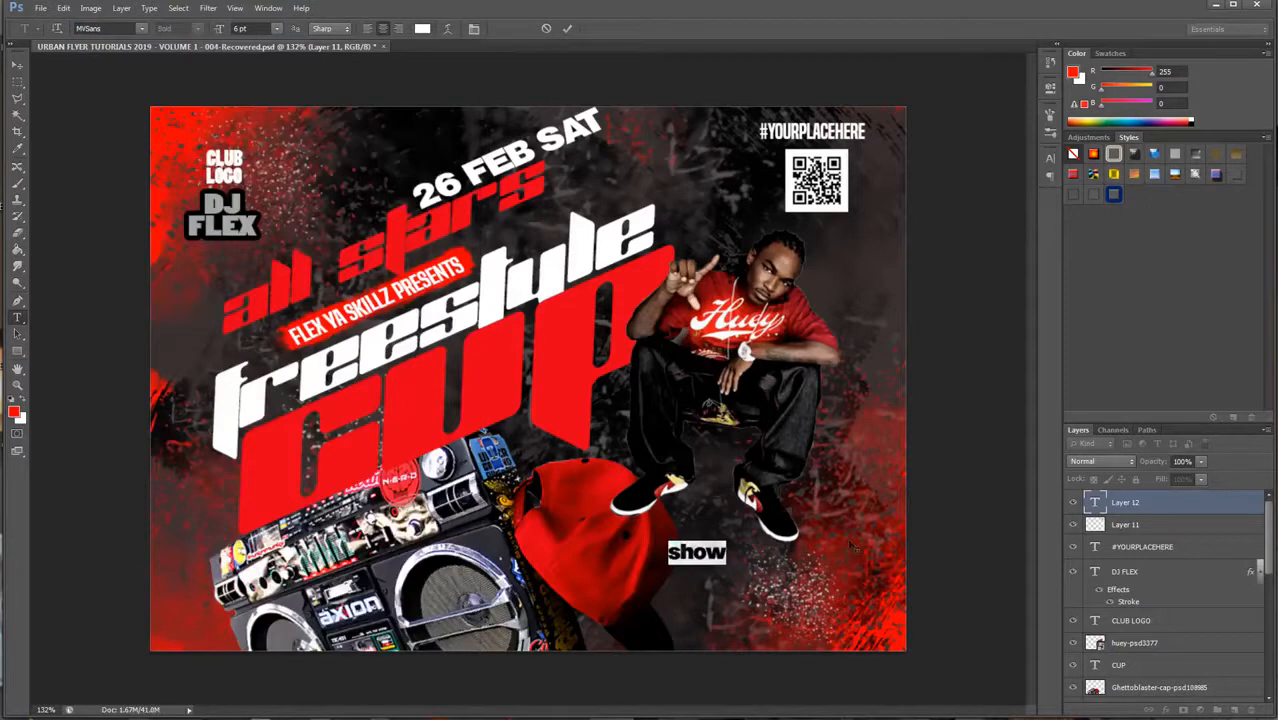
pyautogui.write('SHOW')
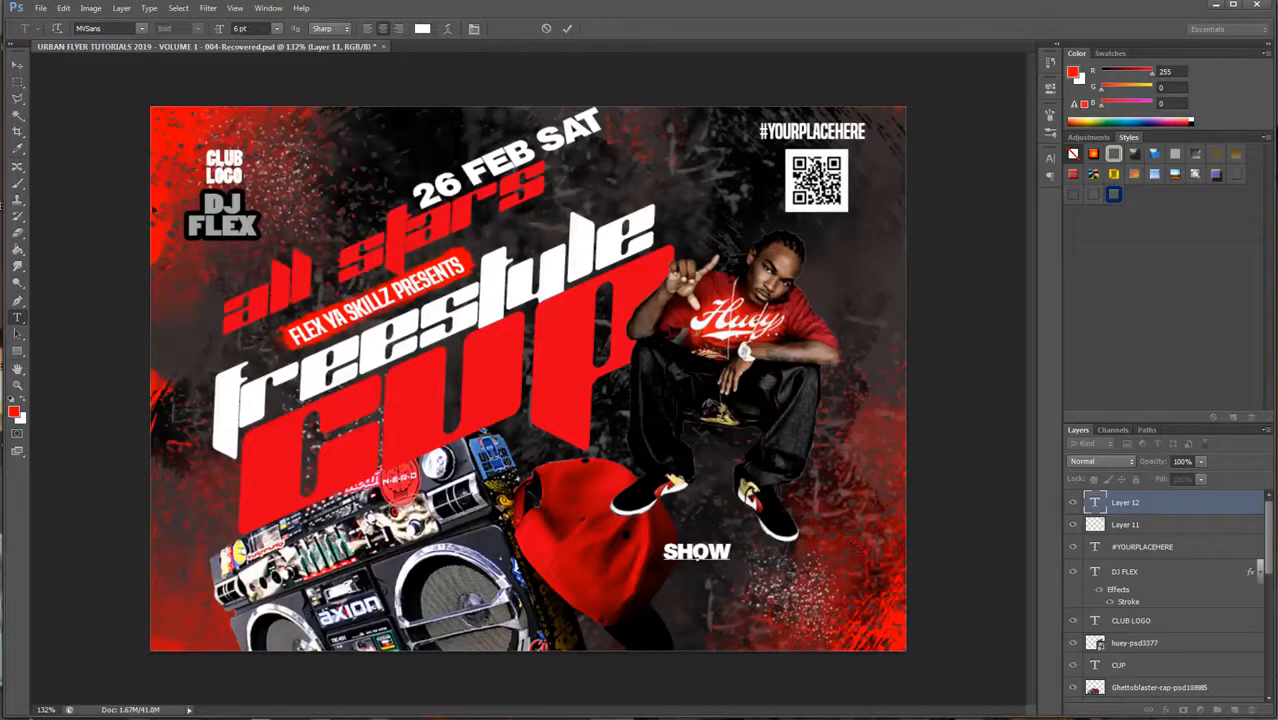
pyautogui.click(17, 64)
# Step: Add separate text lines RAP and SKILLZ stacked beneath SHOW
pyautogui.click(17, 318)
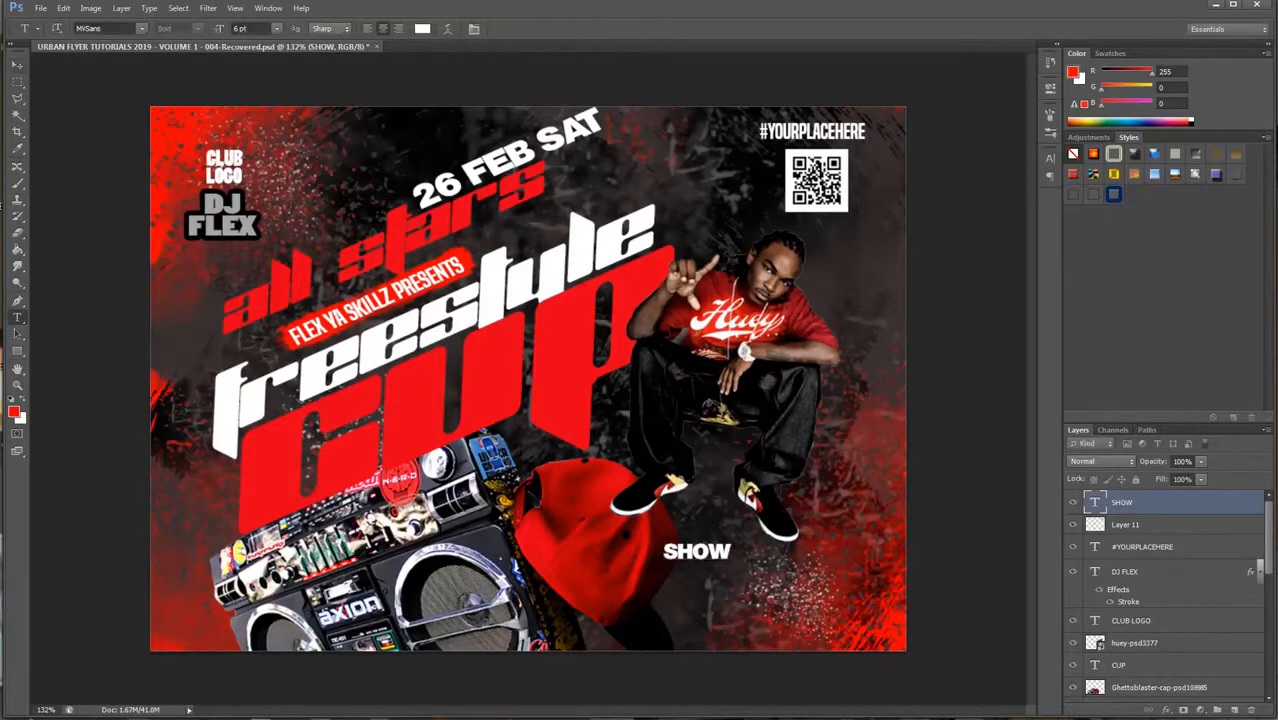
pyautogui.click(710, 588)
pyautogui.write('RAP')
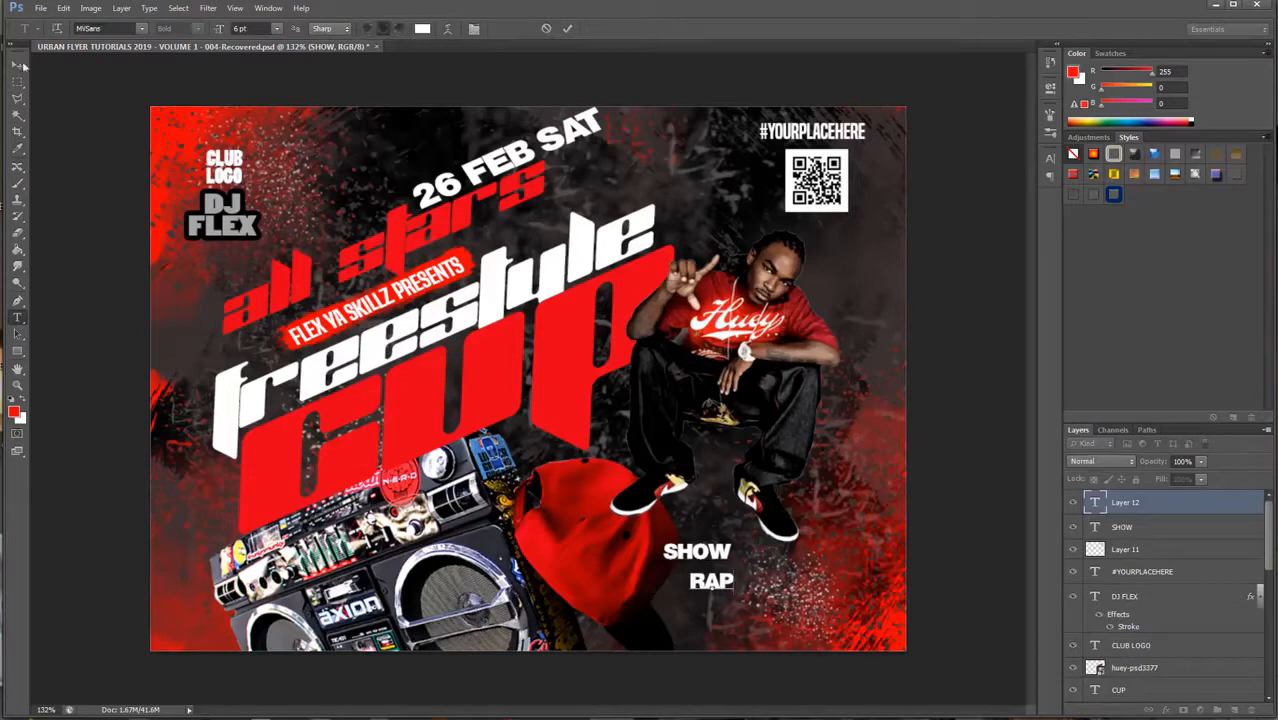
pyautogui.click(20, 66)
pyautogui.click(18, 318)
pyautogui.click(657, 615)
pyautogui.write('SKILLZ')
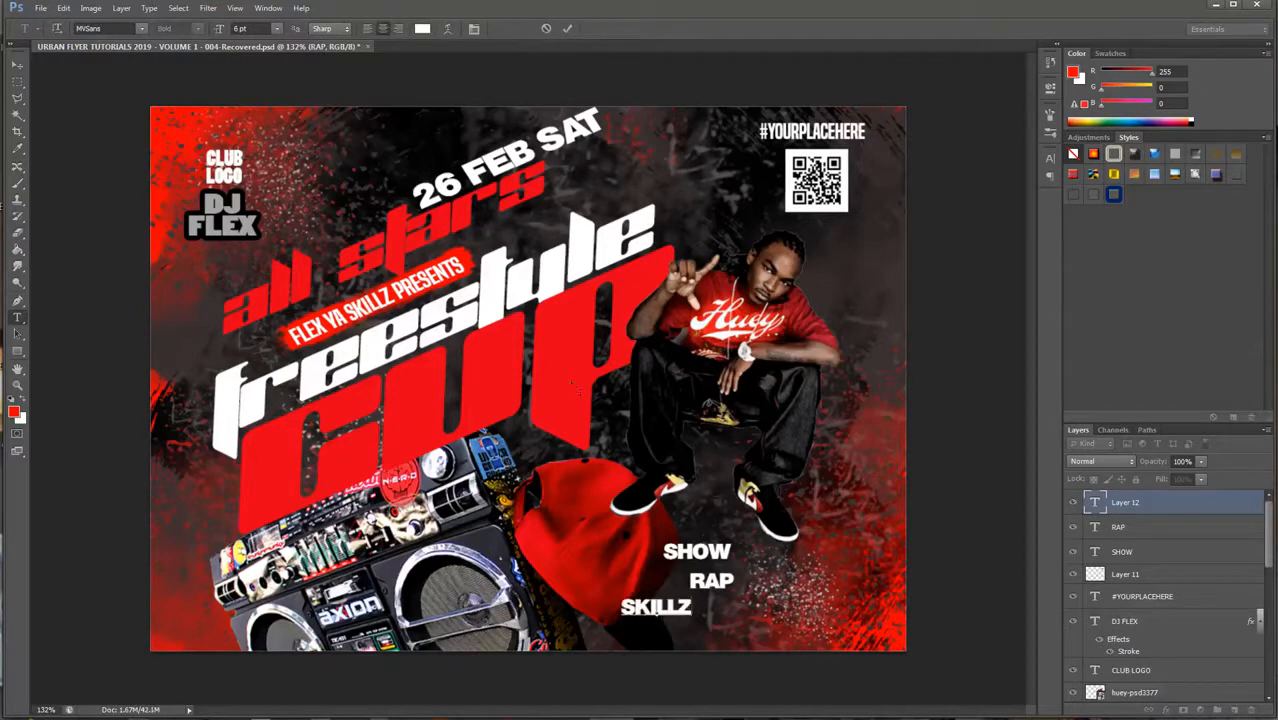
# Step: Shift SHOW slightly right and enlarge RAP to about 169%, nudging it up
pyautogui.click(20, 66)
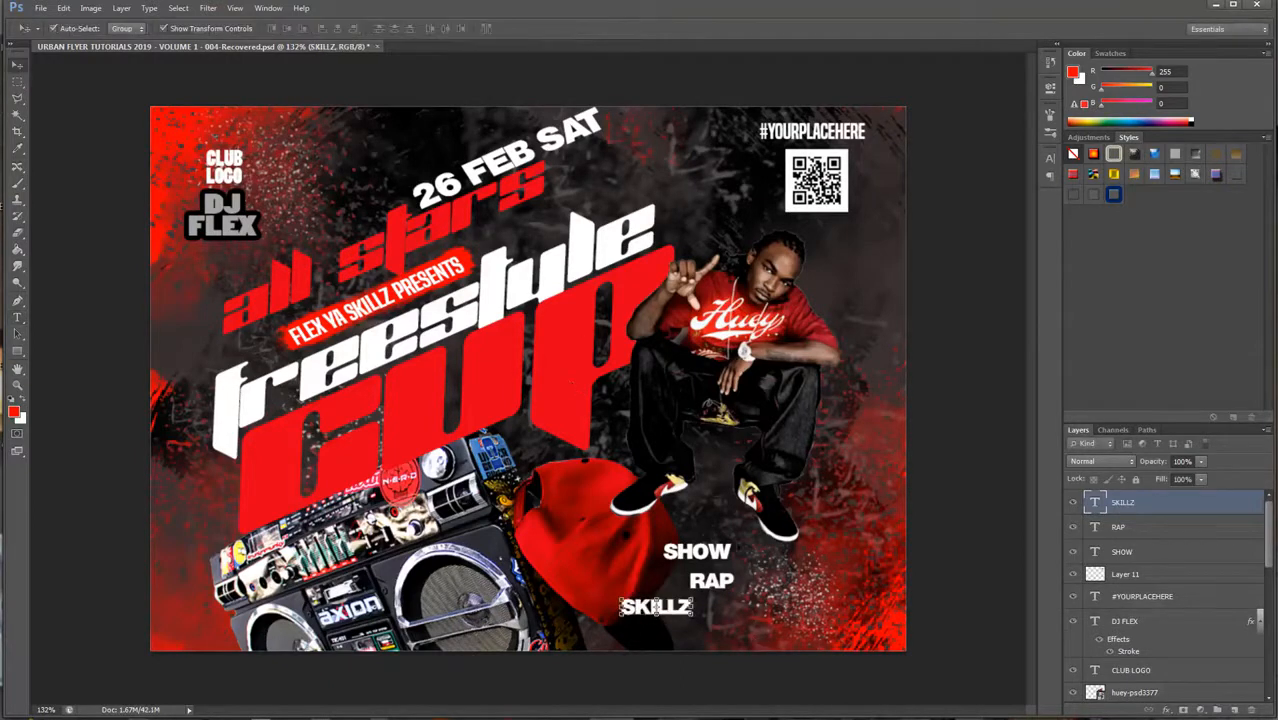
pyautogui.click(712, 552)
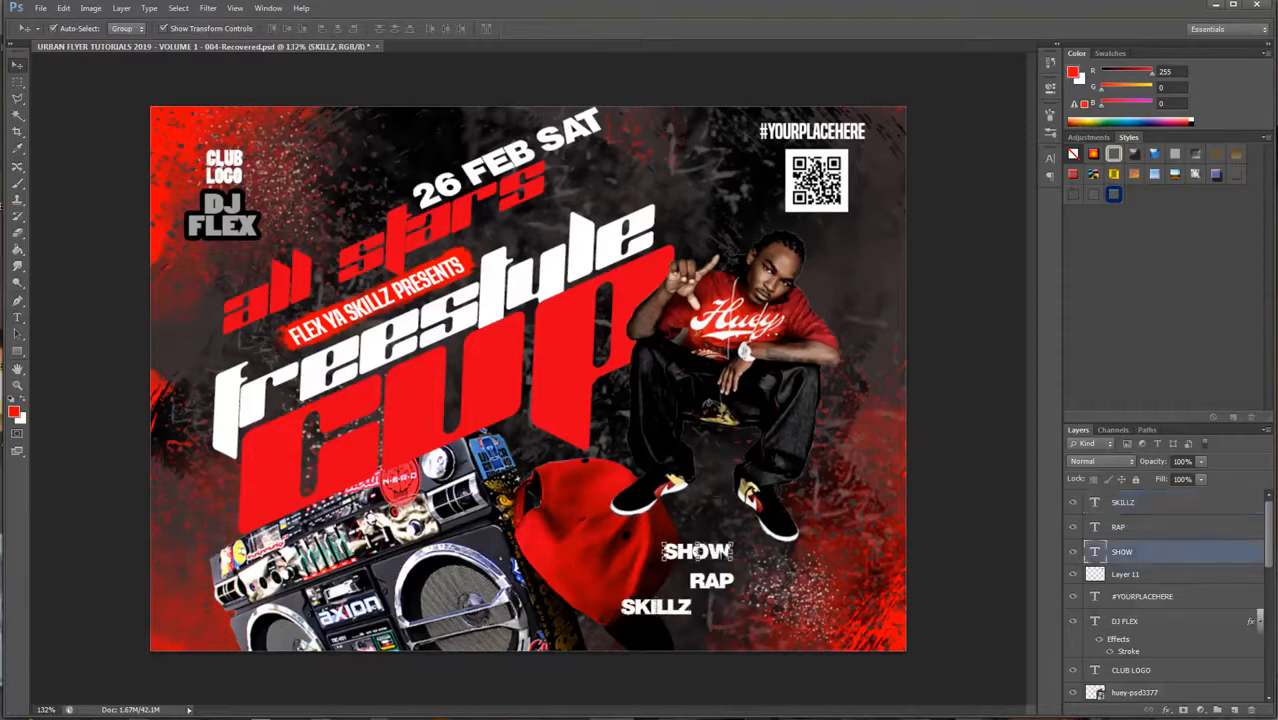
pyautogui.moveTo(712, 552)
pyautogui.mouseDown()
pyautogui.moveTo(745, 550)
pyautogui.moveTo(761, 579)
pyautogui.moveTo(719, 566)
pyautogui.mouseUp()
pyautogui.click(726, 580)
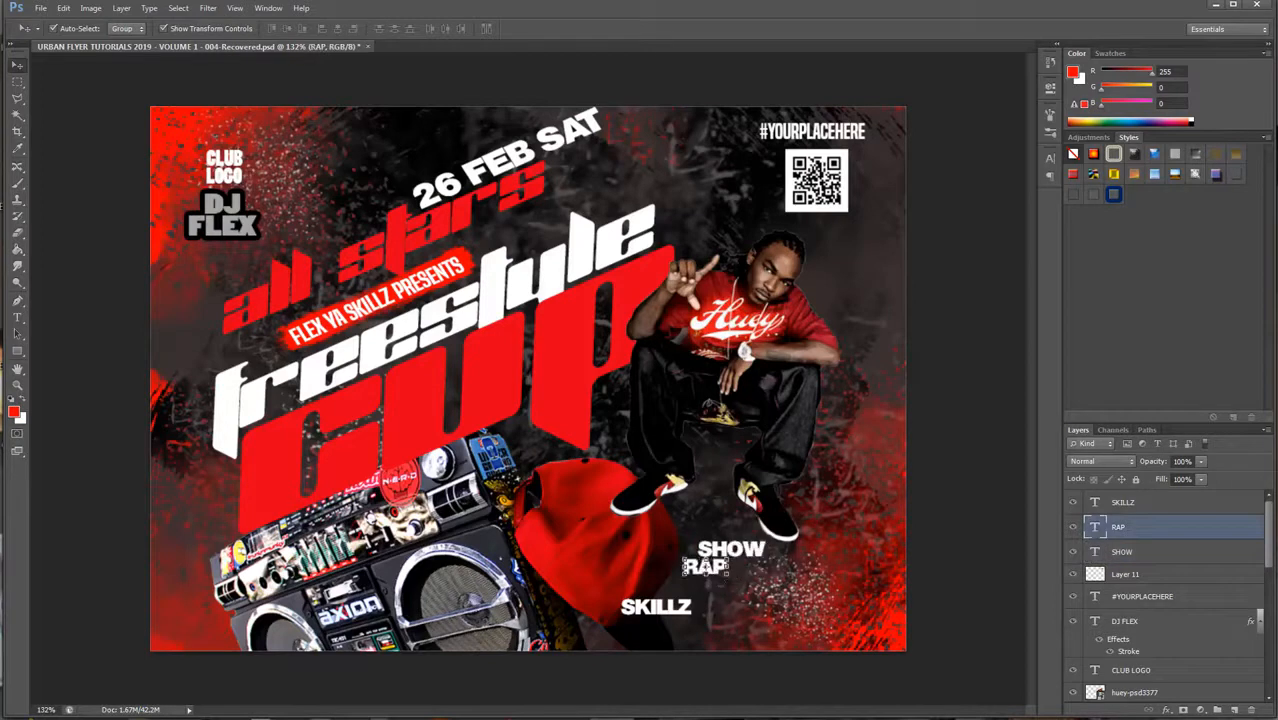
pyautogui.hotkey('ctrl', 't')
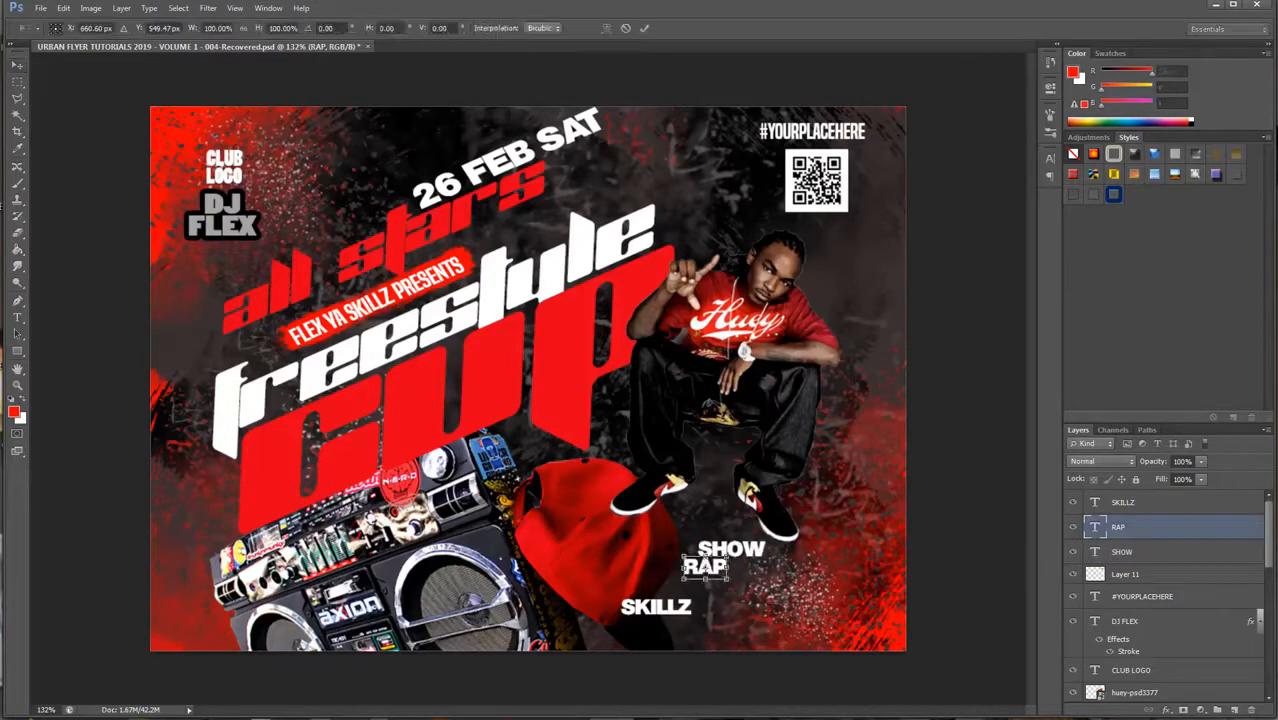
pyautogui.moveTo(727, 579)
pyautogui.mouseDown()
pyautogui.moveTo(757, 595)
pyautogui.moveTo(728, 578)
pyautogui.mouseUp()
pyautogui.press('Return')
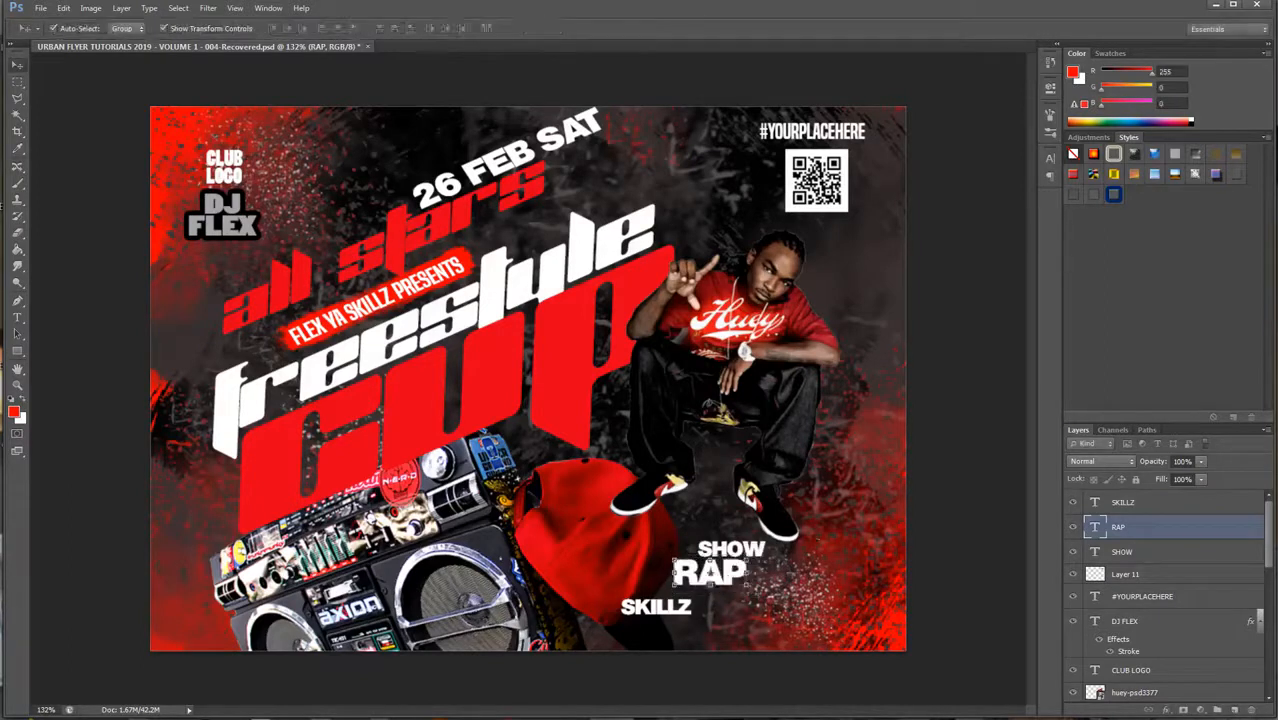
pyautogui.press('Up')
pyautogui.press('Up')
pyautogui.press('Up')
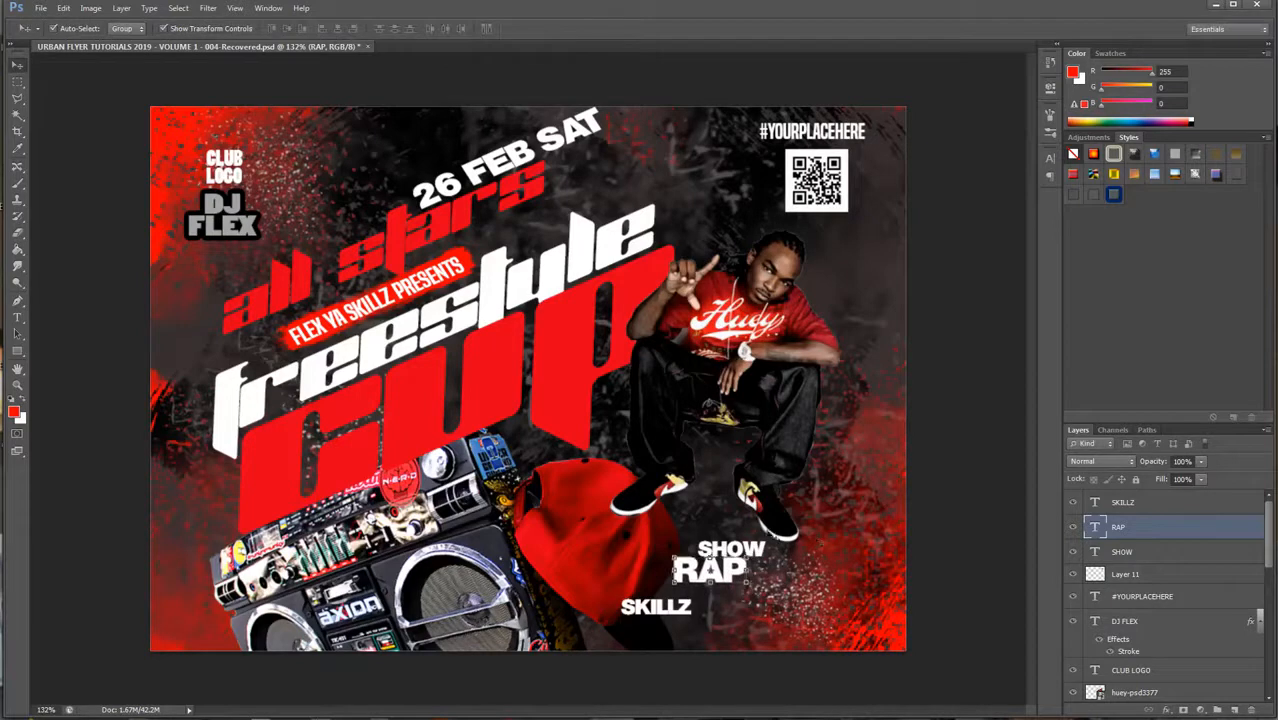
# Step: Move SKILLZ up to sit tight beneath RAP
pyautogui.moveTo(672, 605); pyautogui.dragTo(745, 575)
pyautogui.press('Up')
pyautogui.press('Up')
pyautogui.press('Up')
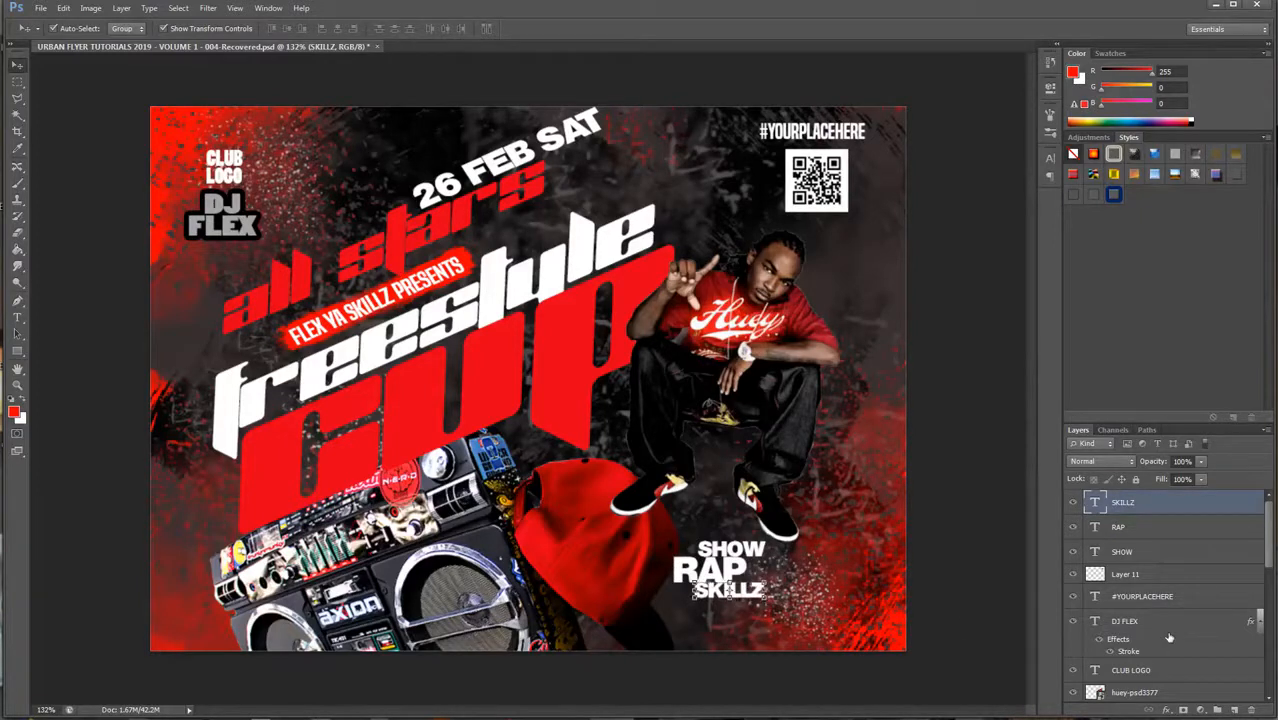
pyautogui.press('Up')
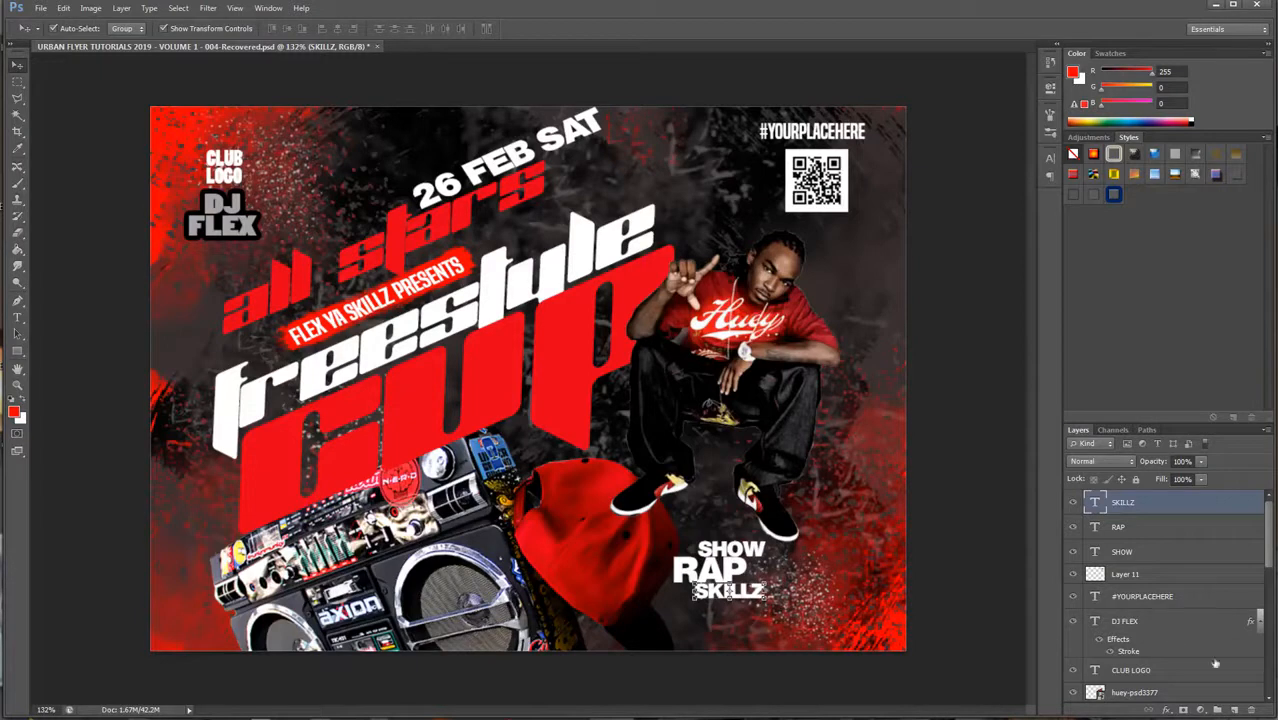
# Step: Rasterize the SHOW, RAP and SKILLZ type layers and merge them into one layer
pyautogui.keyDown('ctrl'); pyautogui.click(1164, 551); pyautogui.keyUp('ctrl')
pyautogui.keyDown('ctrl'); pyautogui.click(1168, 524); pyautogui.keyUp('ctrl')
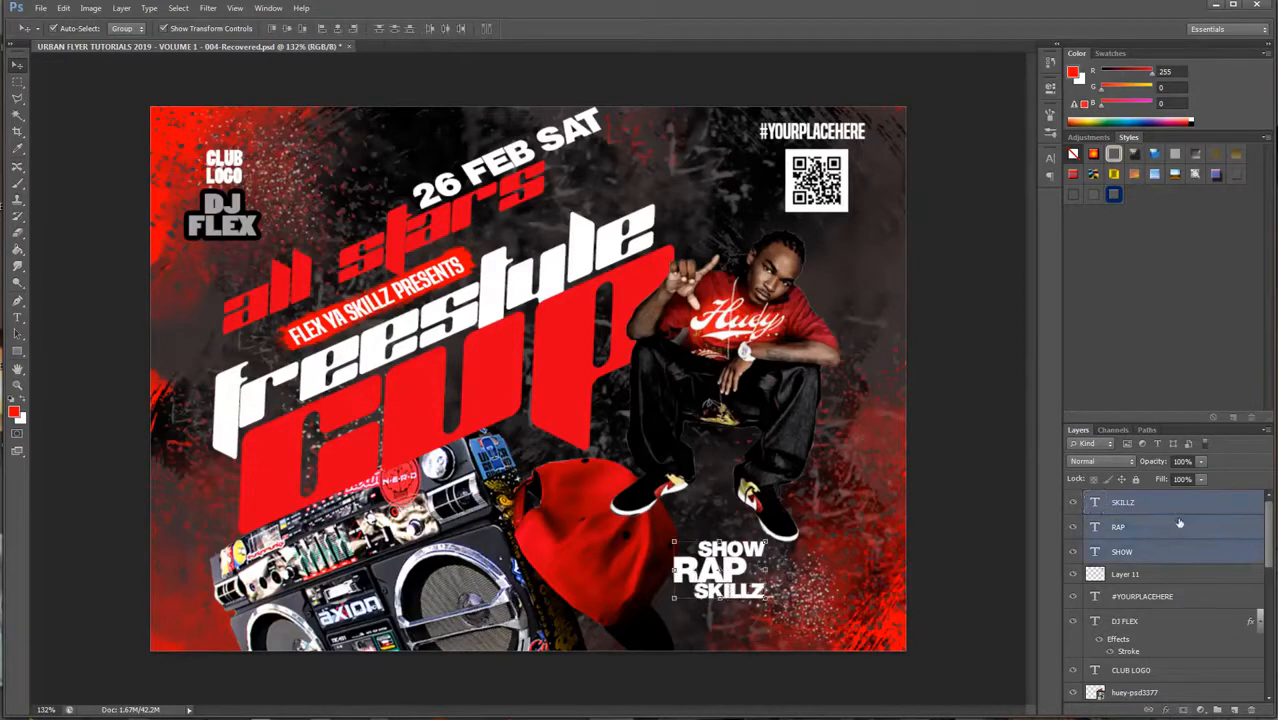
pyautogui.rightClick(1177, 520)
pyautogui.click(1265, 641)
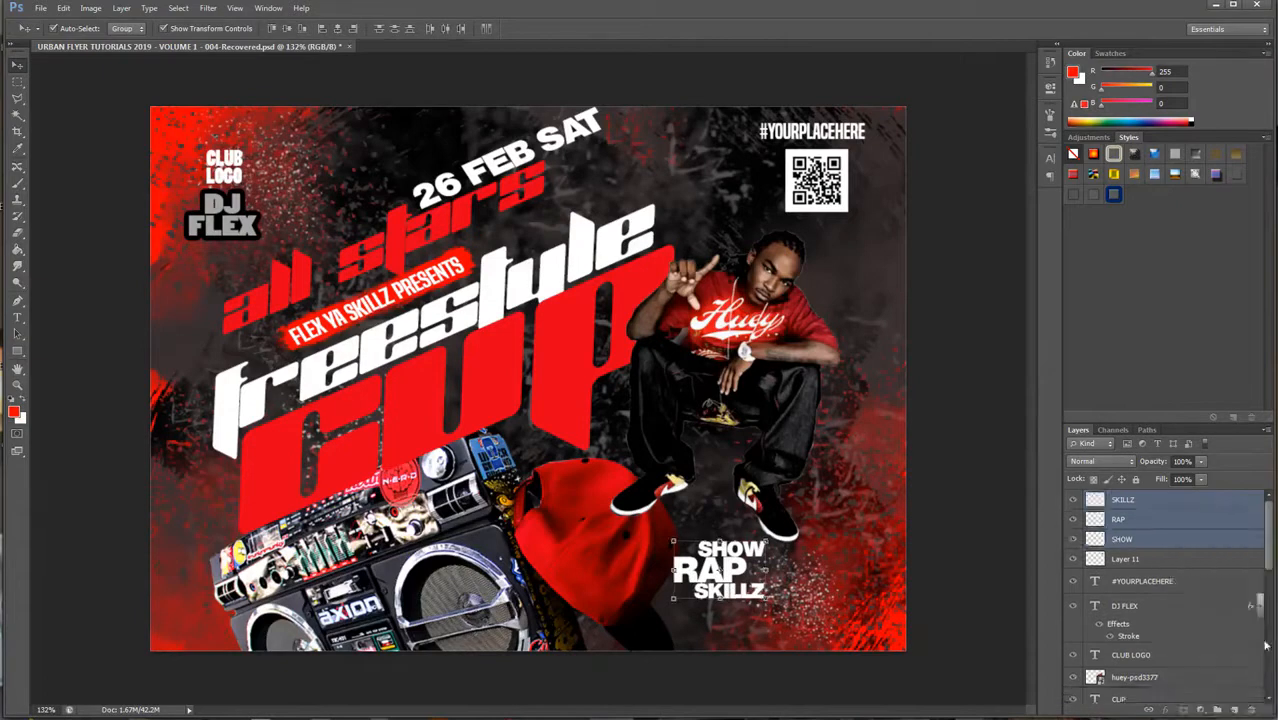
pyautogui.hotkey('ctrl', 'e')
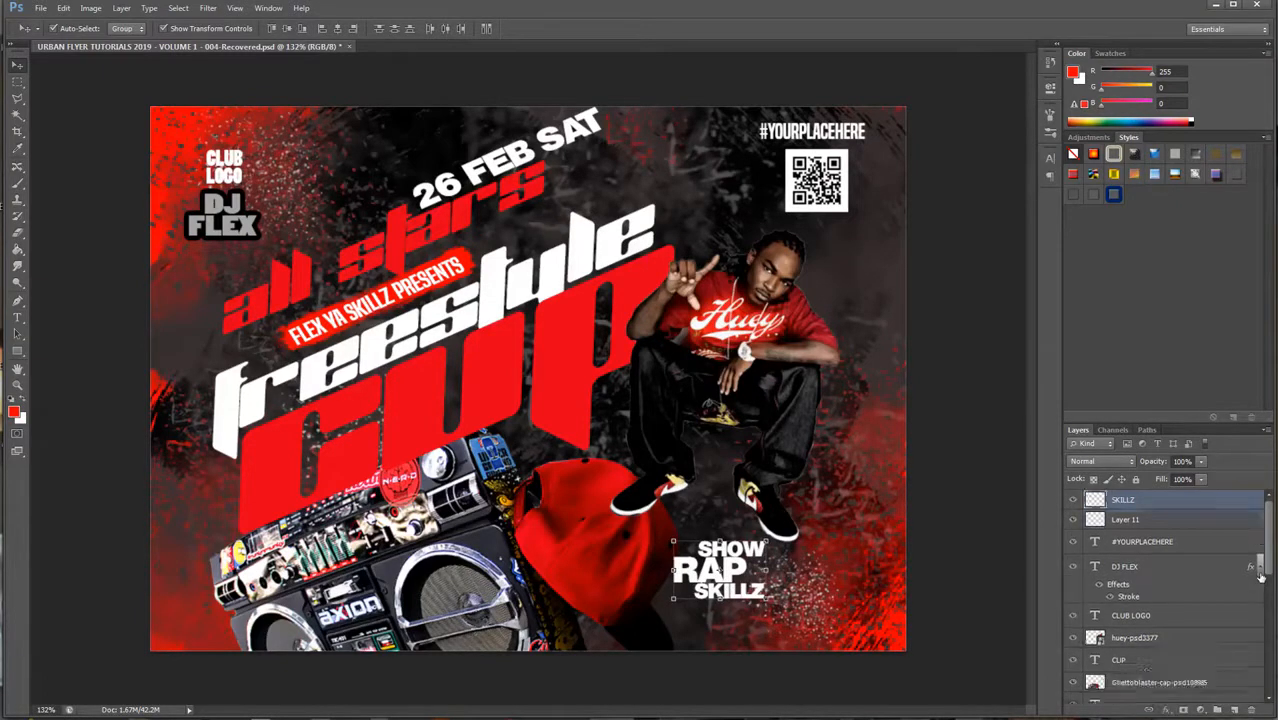
# Step: Move the merged text up beside the QR code, load its letter selection, and add an empty layer
pyautogui.moveTo(724, 568); pyautogui.dragTo(740, 188)
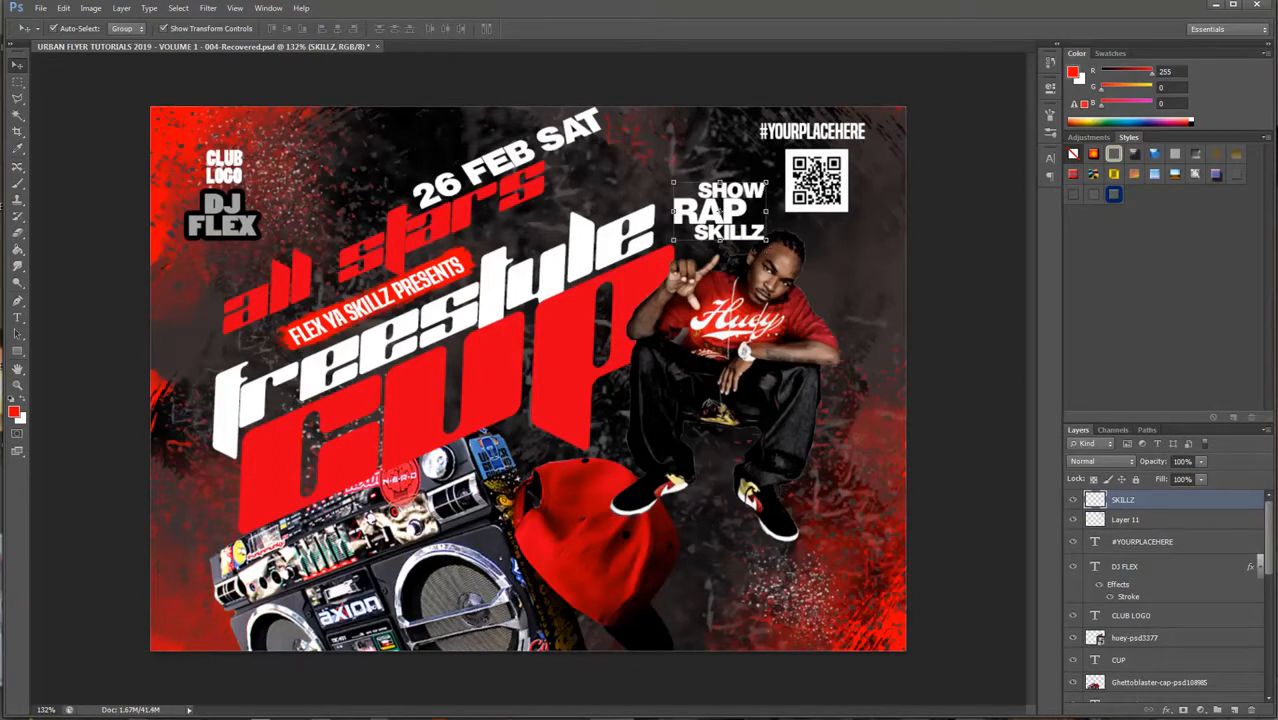
pyautogui.keyDown('ctrl'); pyautogui.click(1100, 503); pyautogui.keyUp('ctrl')
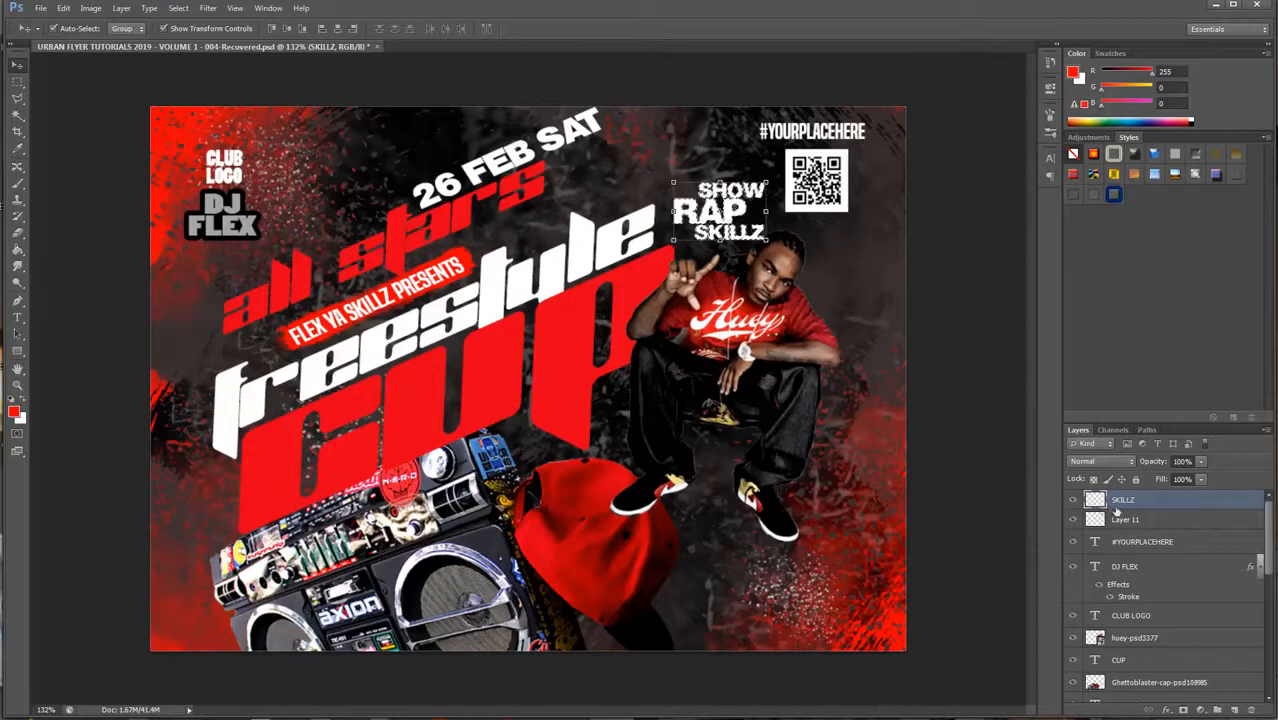
pyautogui.click(1233, 710)
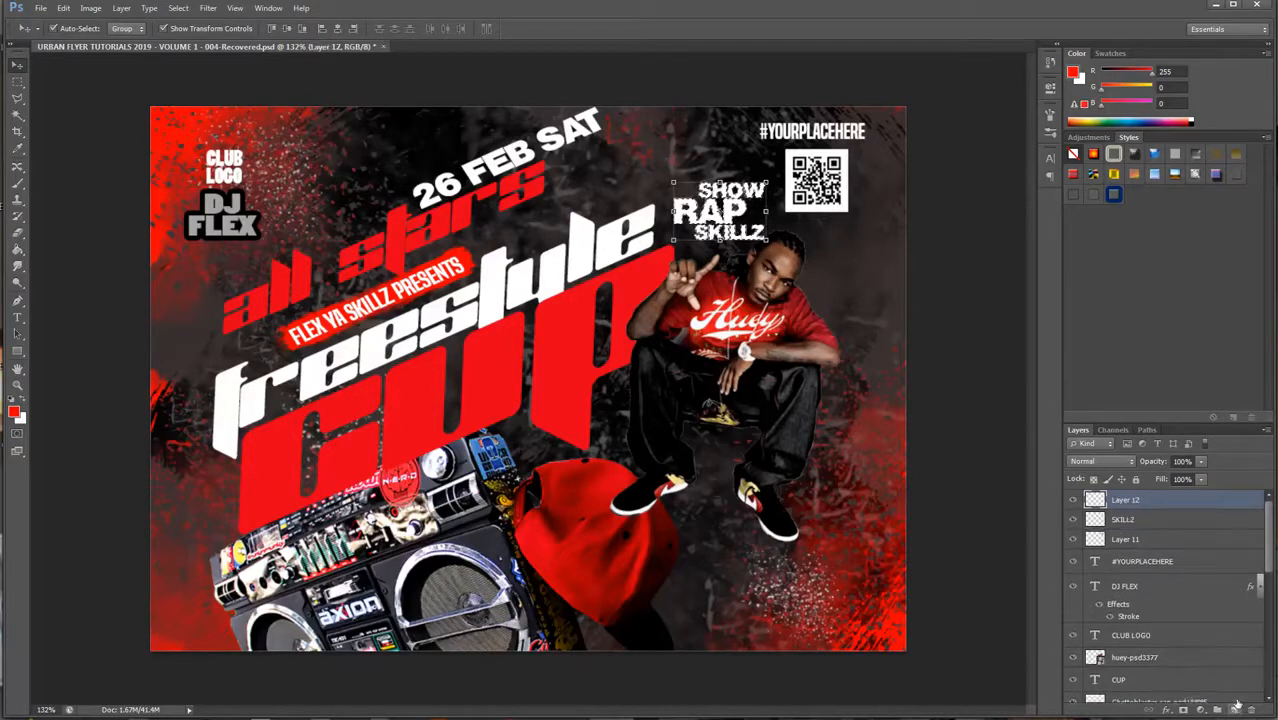
# Step: Paint a soft red tint over the letters with a soft round brush
pyautogui.click(22, 187)
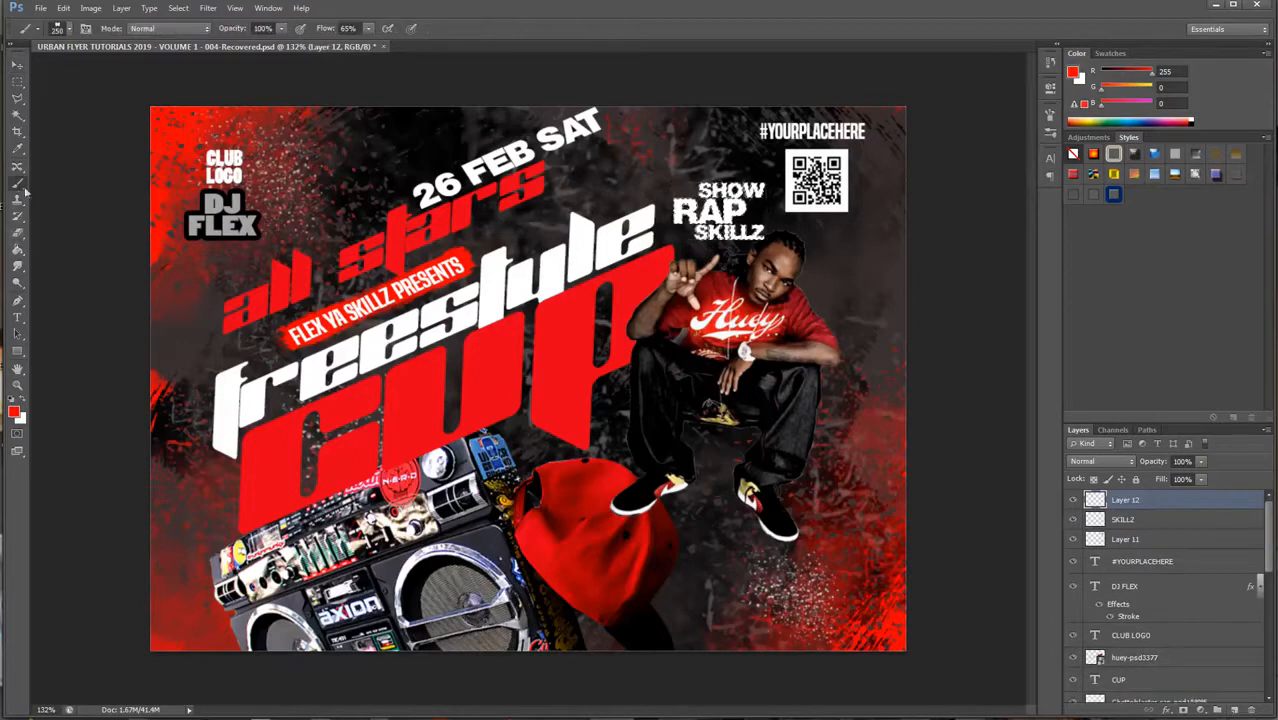
pyautogui.click(62, 28)
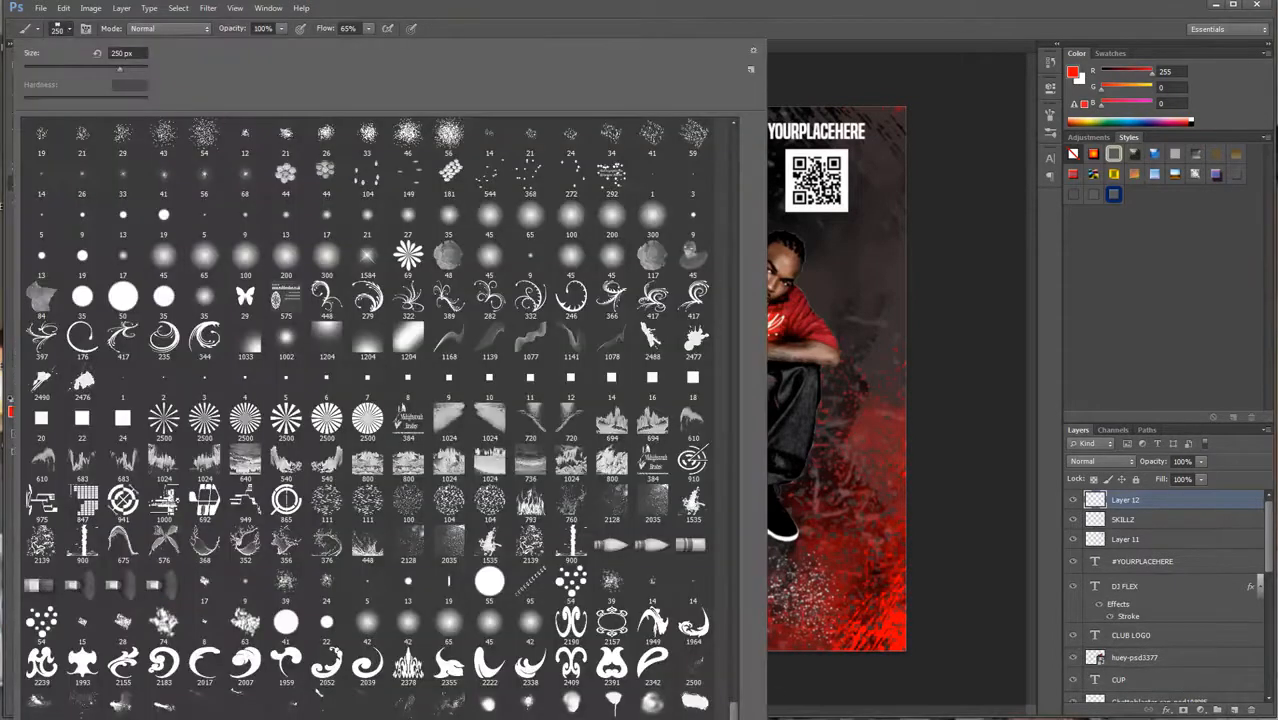
pyautogui.moveTo(734, 710); pyautogui.dragTo(734, 157)
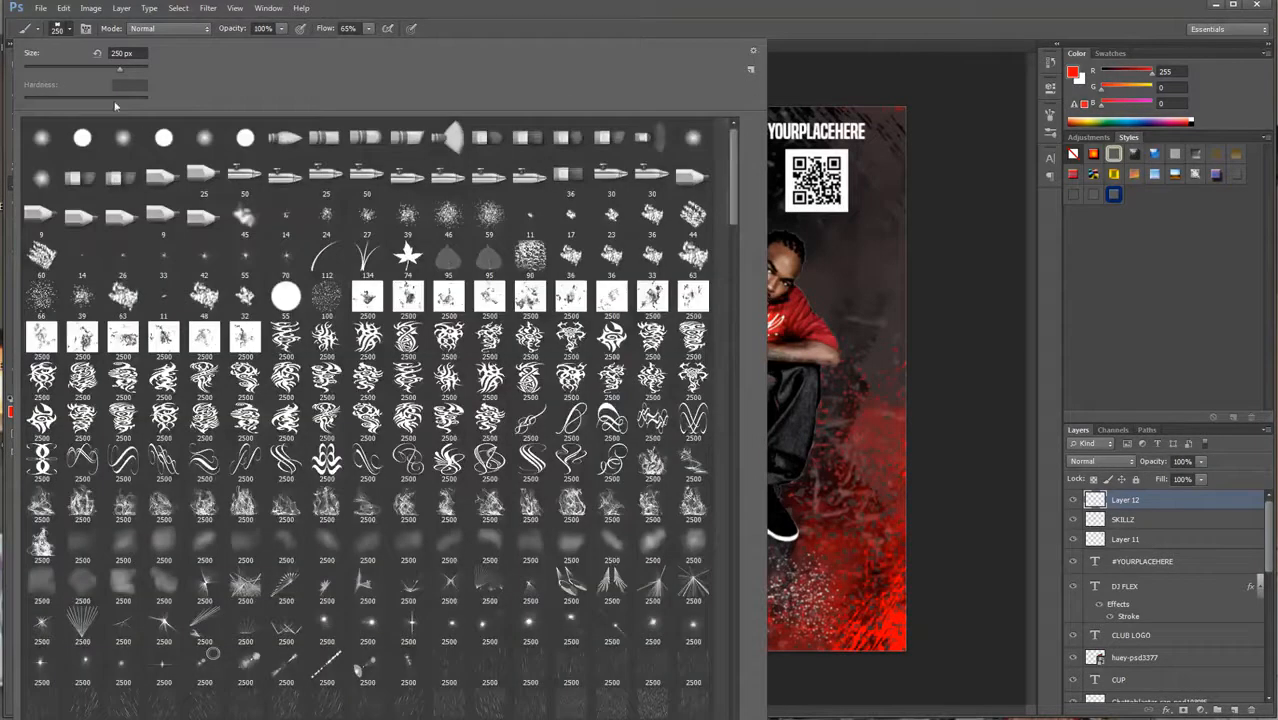
pyautogui.doubleClick(44, 148)
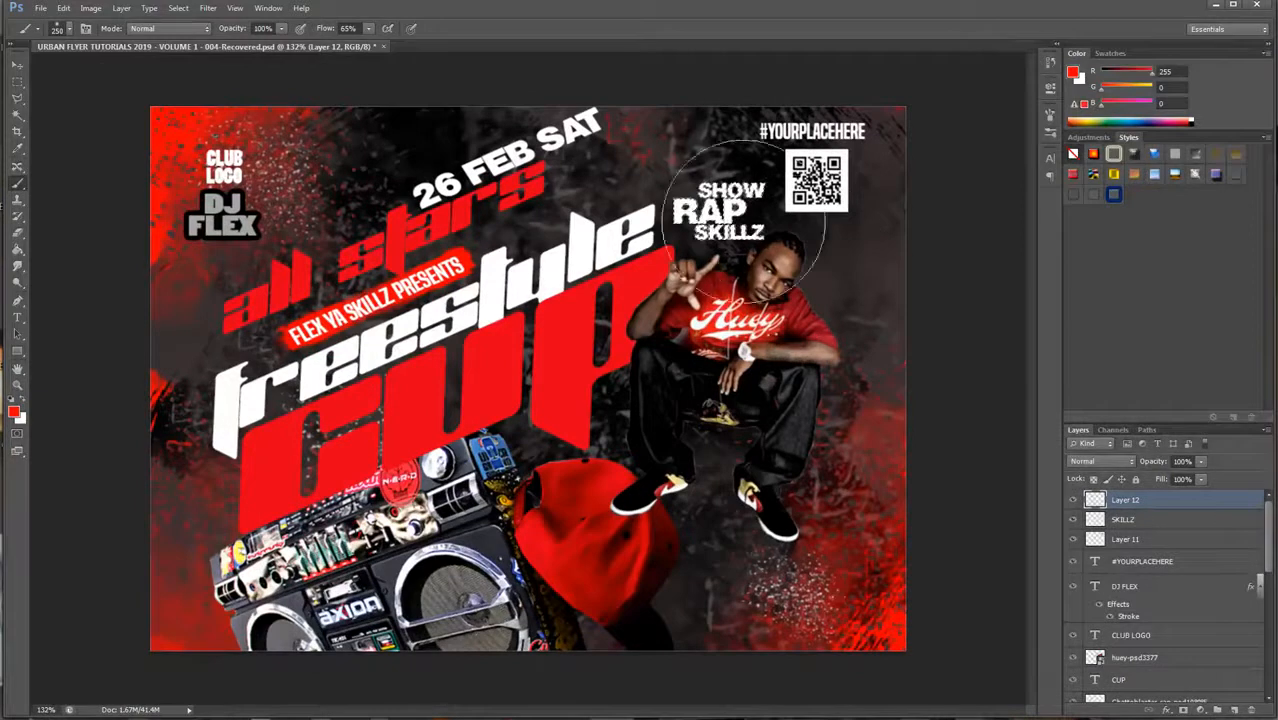
pyautogui.click(743, 280)
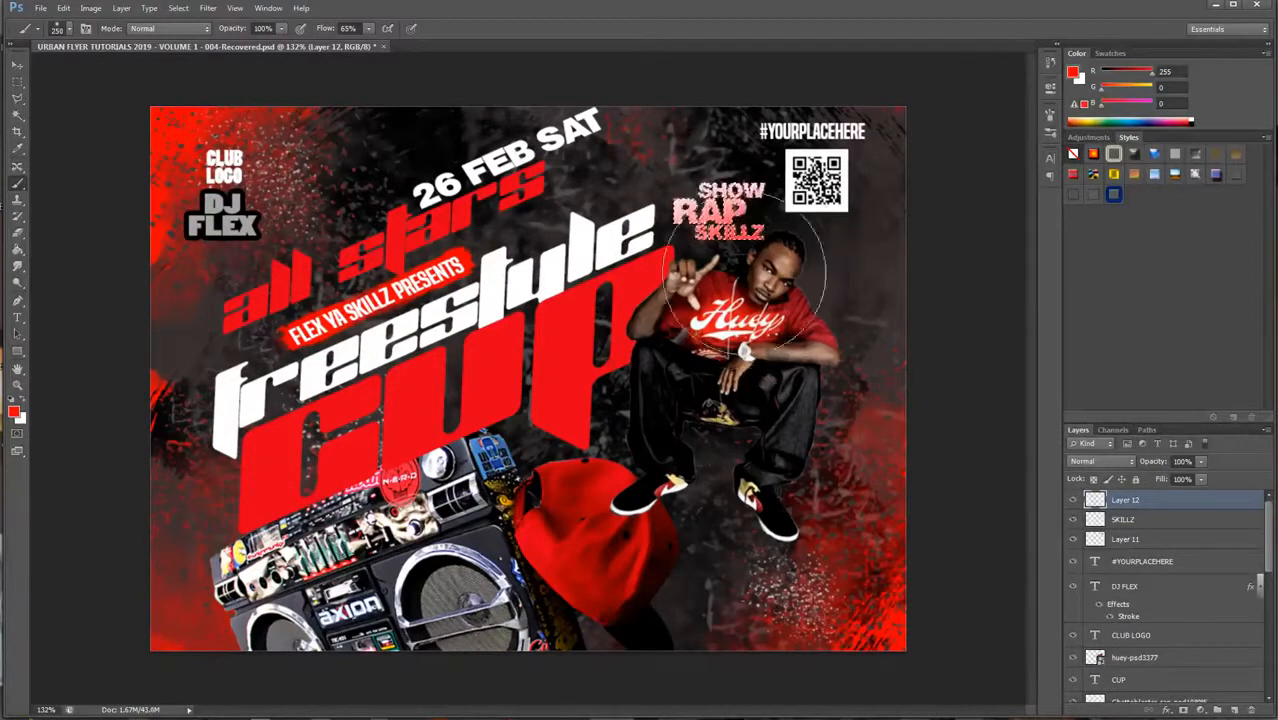
# Step: Set the foreground to light grey #cacaca, deselect, and merge away the red-painted layer
pyautogui.click(13, 411)
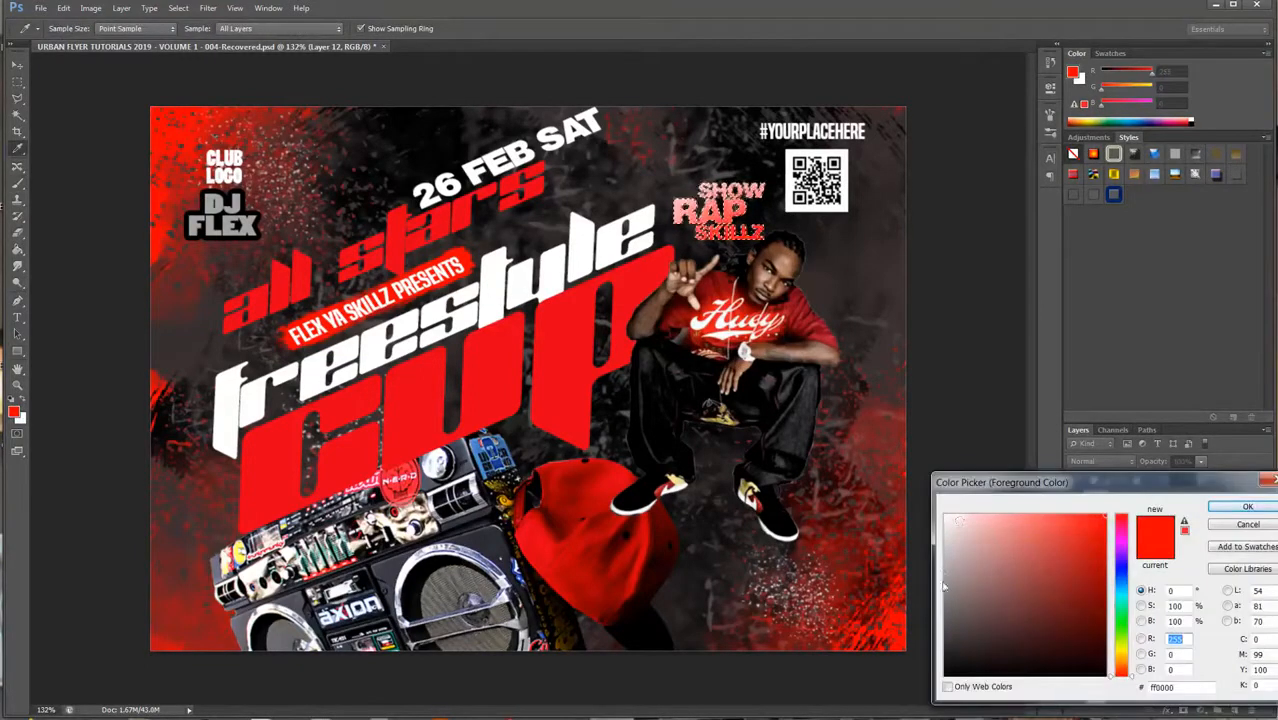
pyautogui.moveTo(945, 562); pyautogui.dragTo(945, 548)
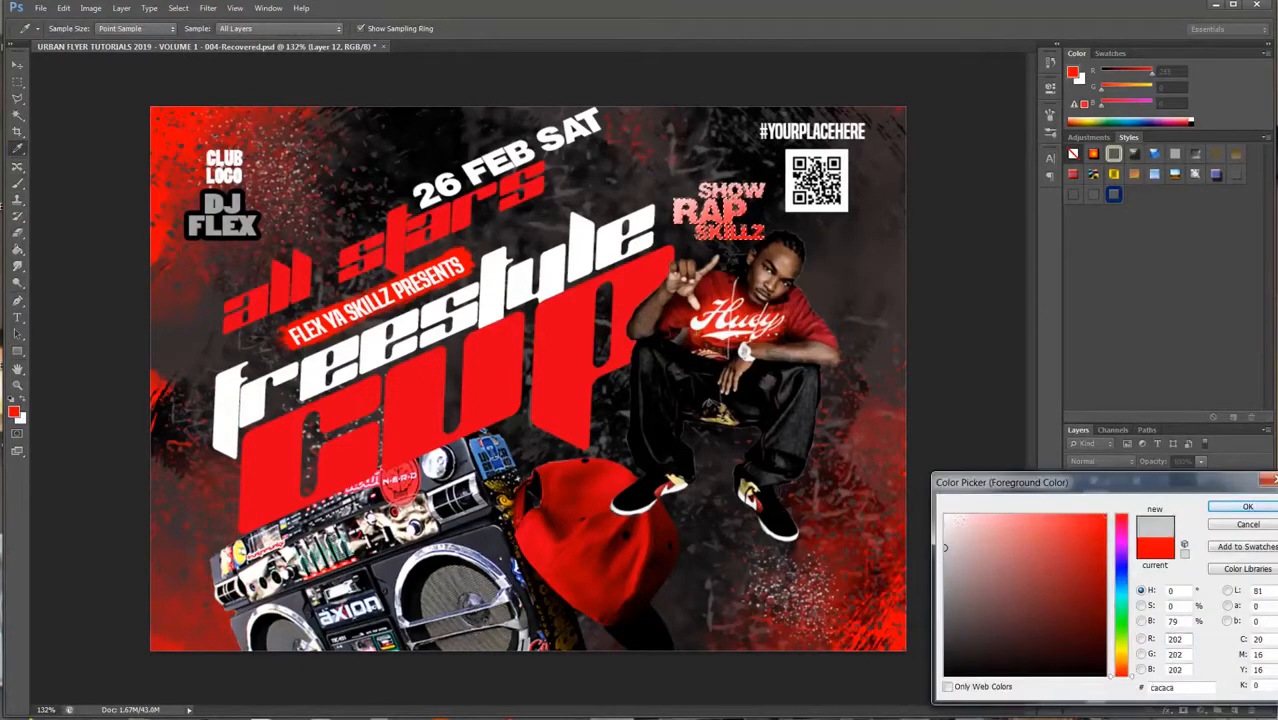
pyautogui.click(1258, 507)
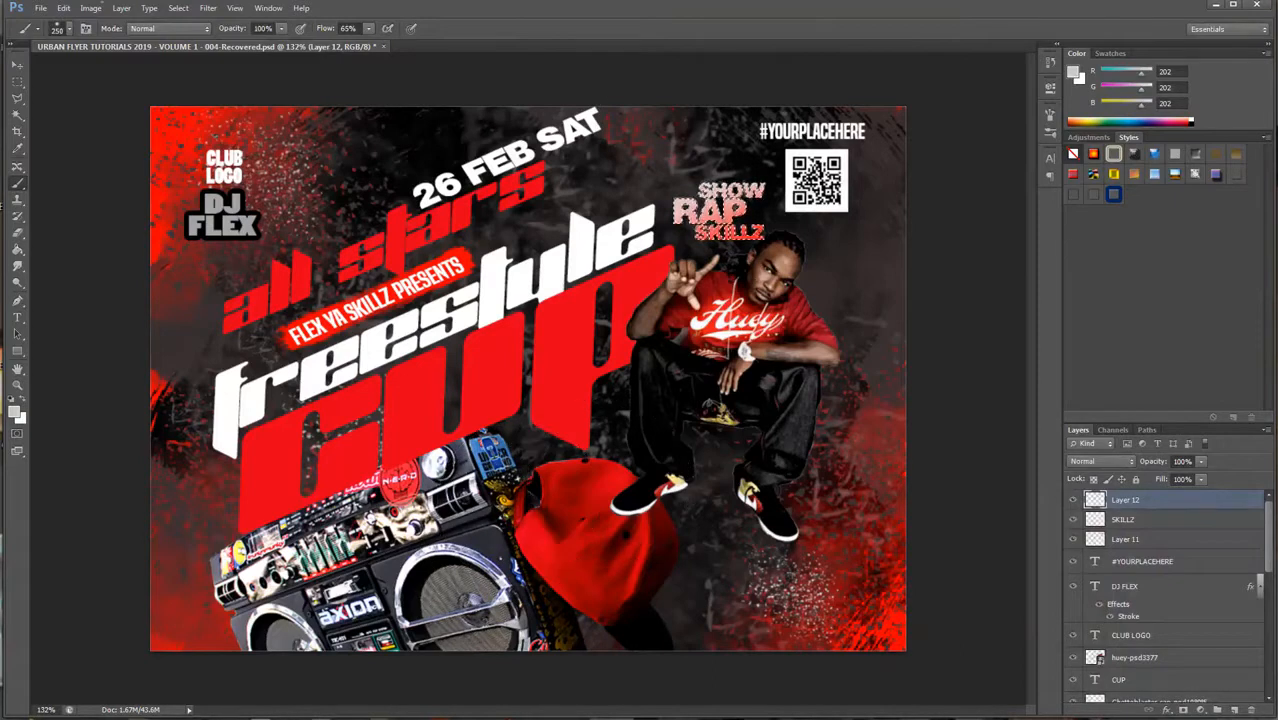
pyautogui.click(178, 8)
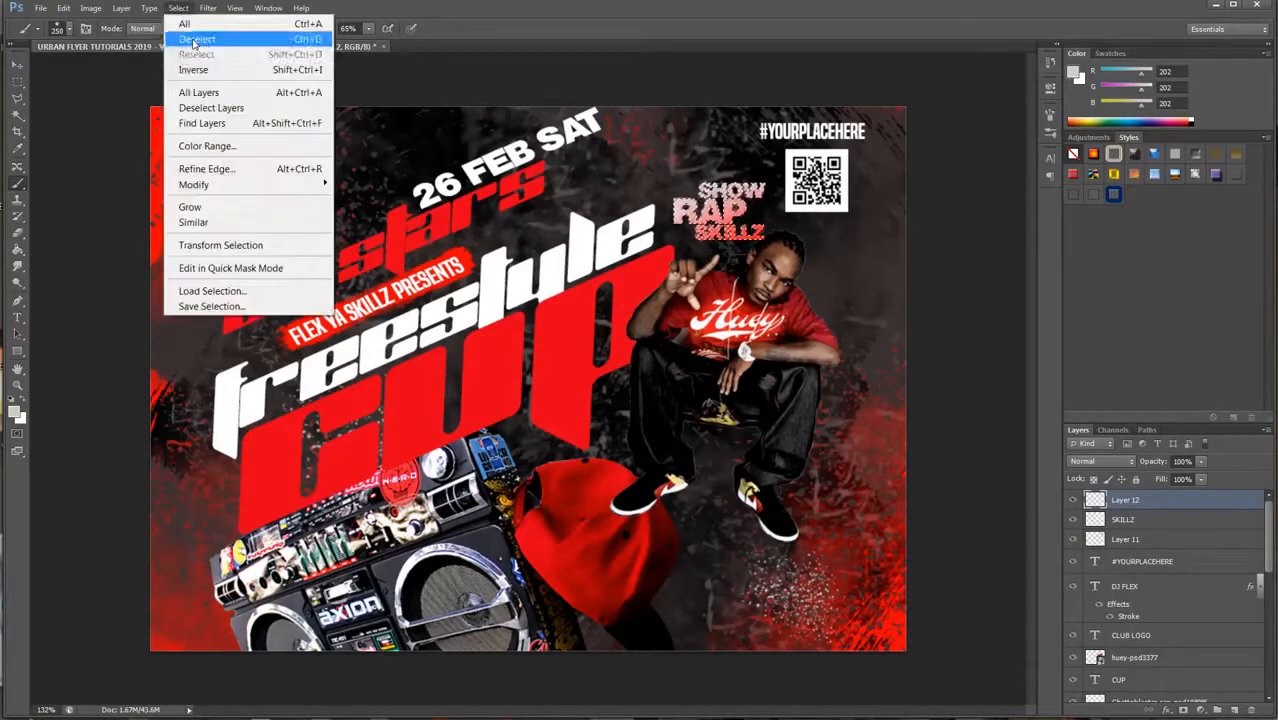
pyautogui.click(195, 39)
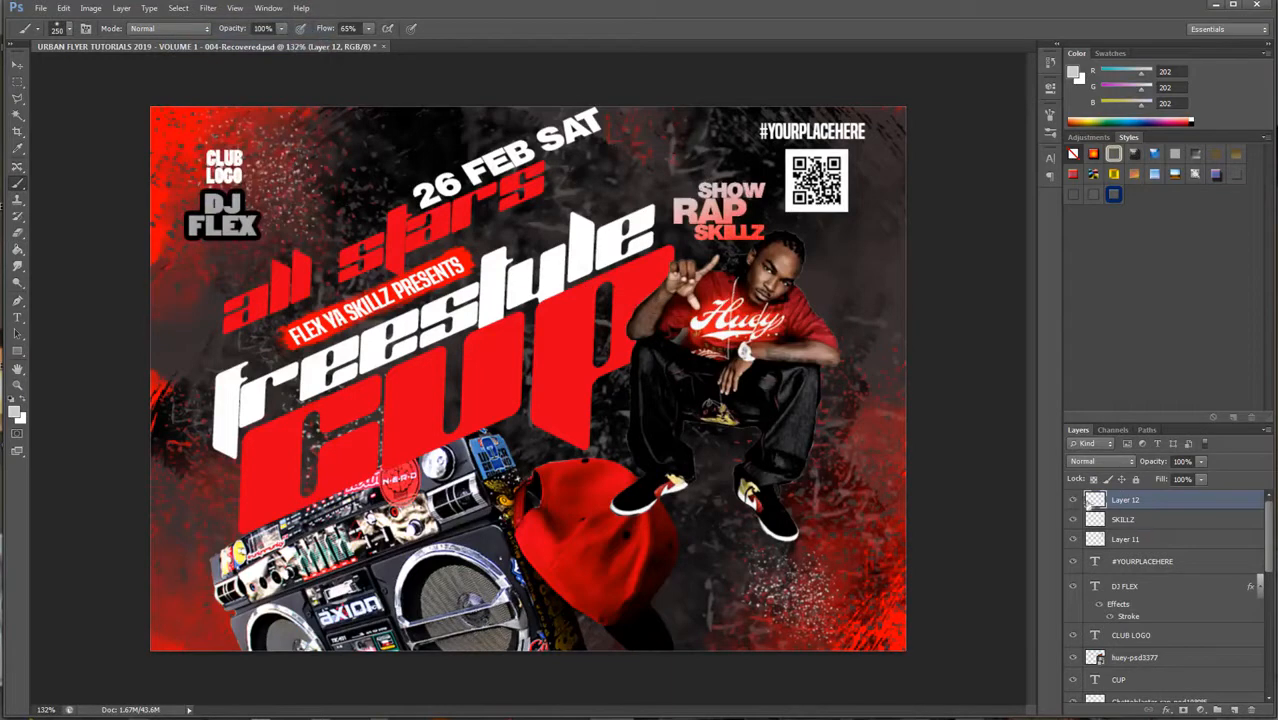
pyautogui.click(1072, 500)
pyautogui.click(1072, 500)
pyautogui.hotkey('ctrl', 'e')
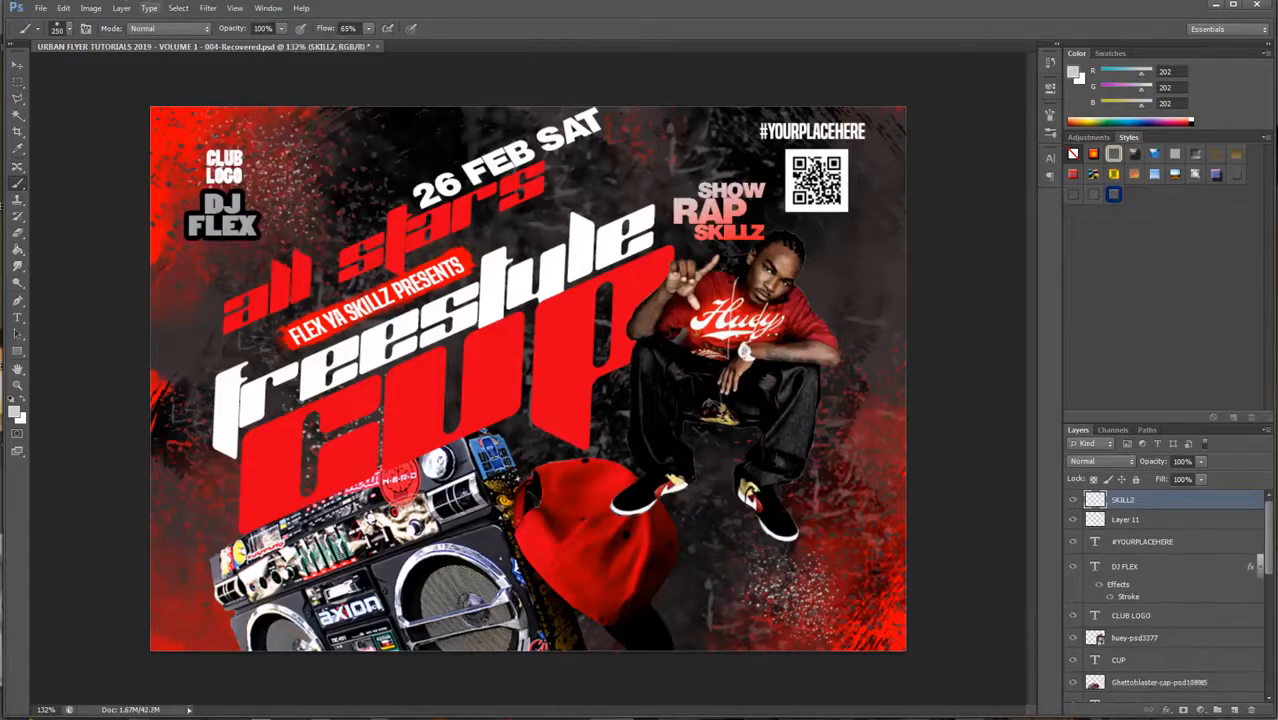
# Step: Try a white Stroke layer style on the merged text, then leave it unchecked and close
pyautogui.click(90, 8)
pyautogui.moveTo(121, 8)
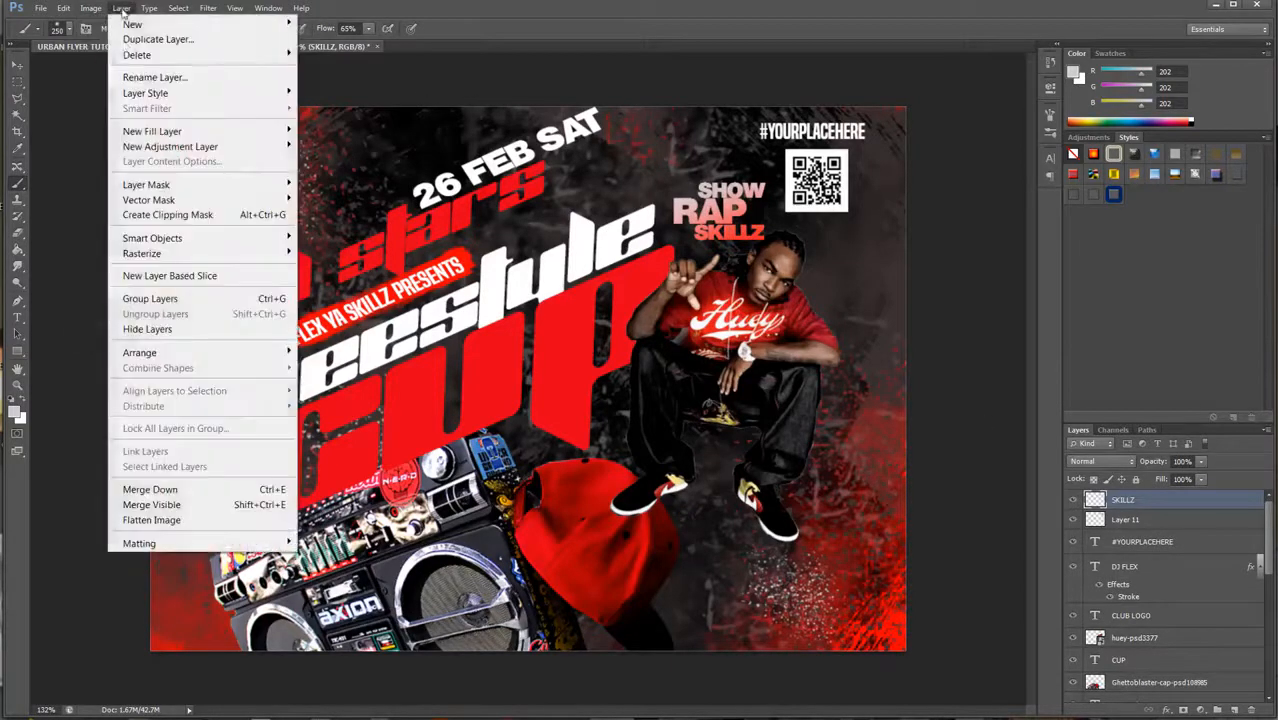
pyautogui.moveTo(250, 93)
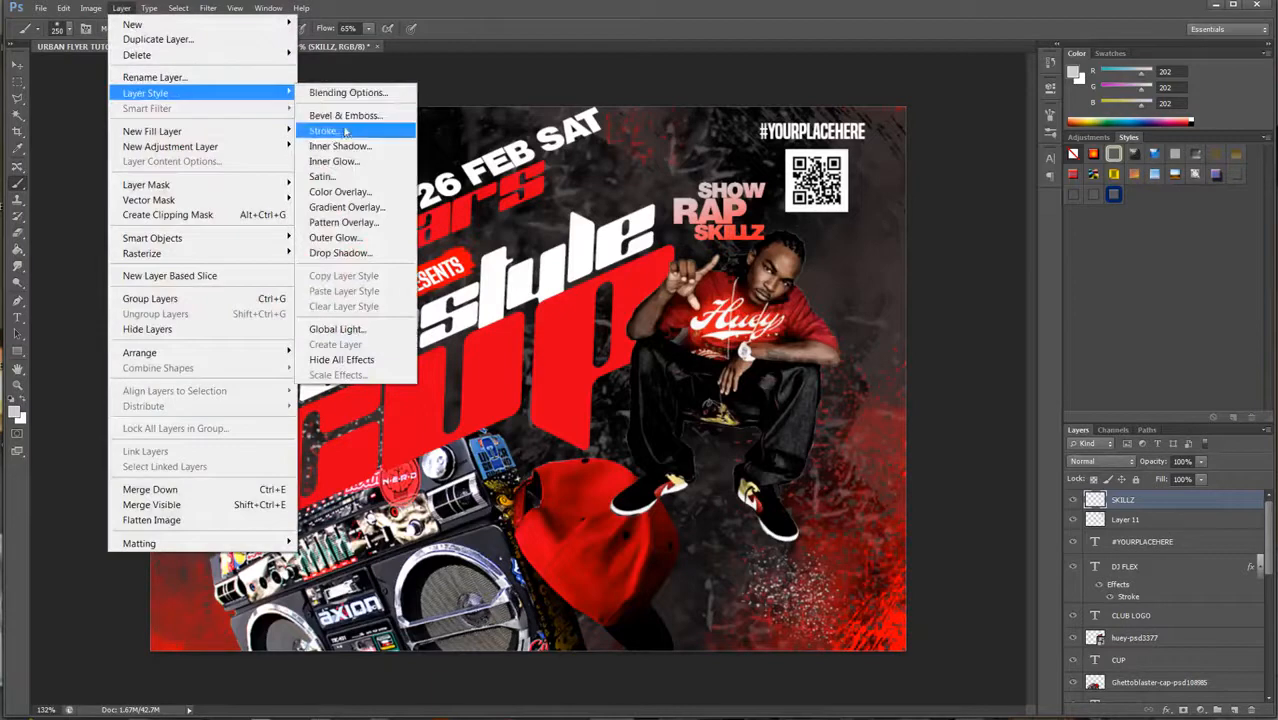
pyautogui.click(343, 131)
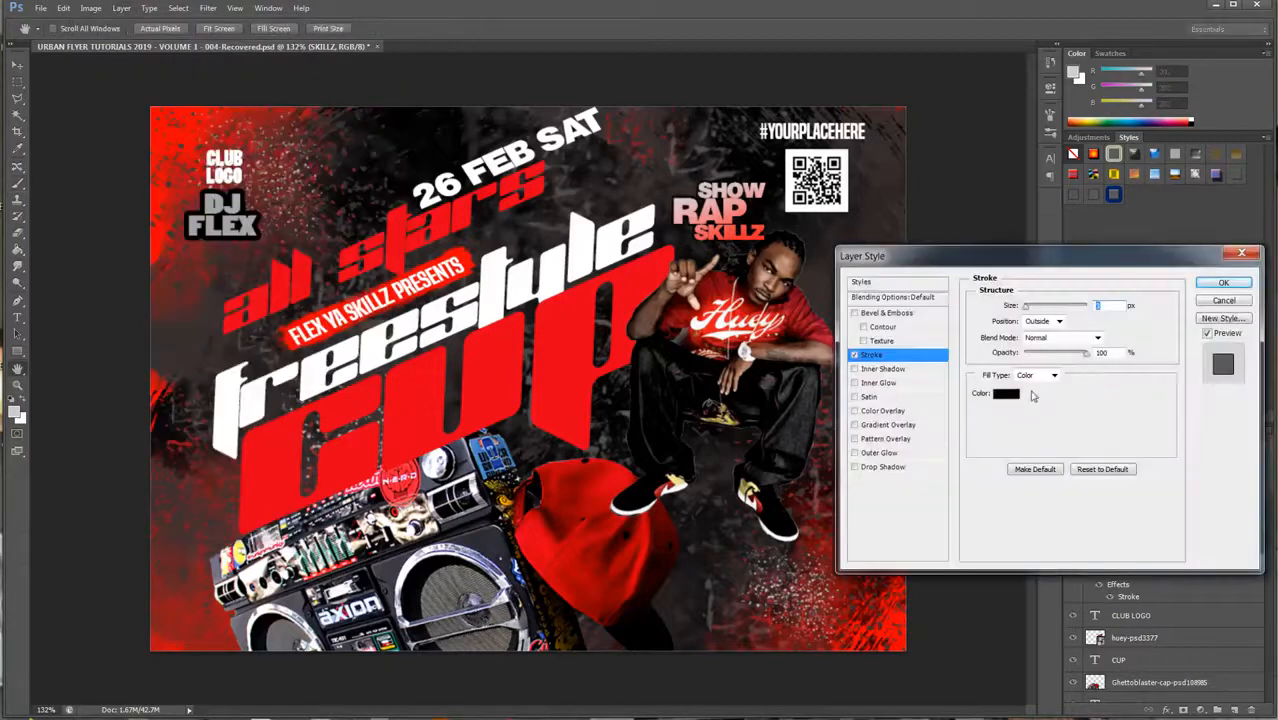
pyautogui.click(1003, 393)
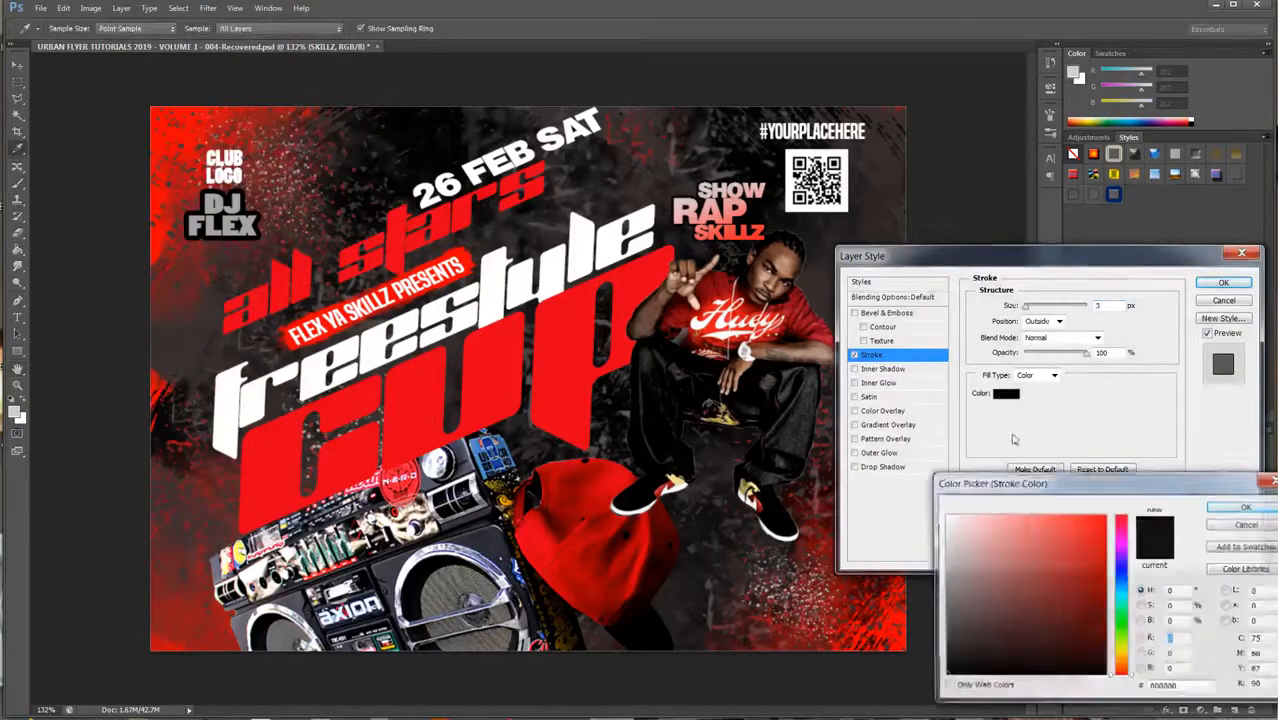
pyautogui.click(945, 516)
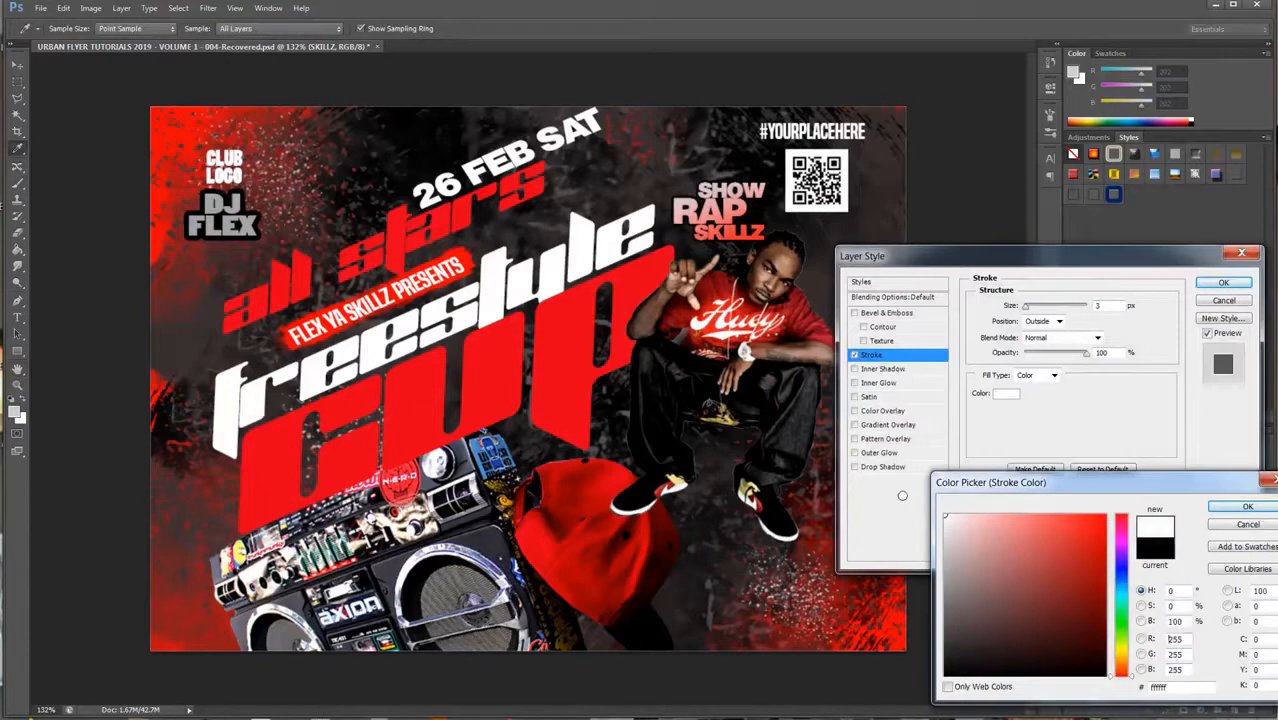
pyautogui.click(1247, 507)
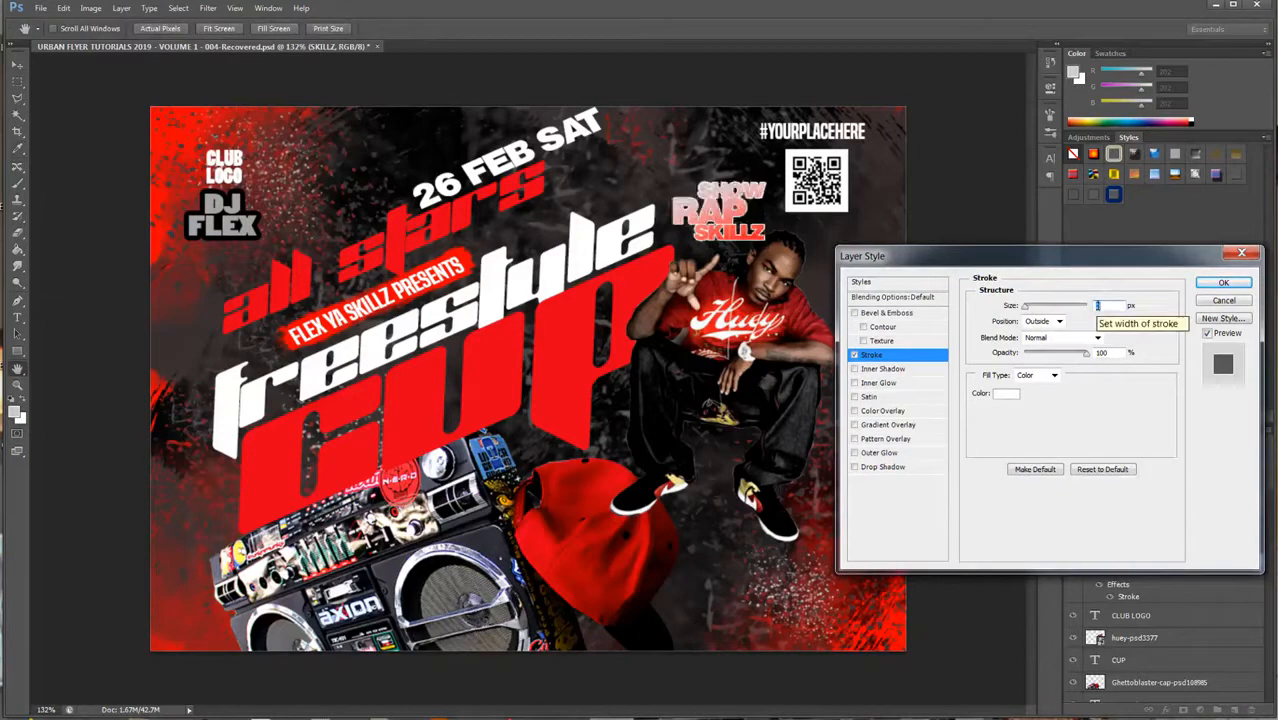
pyautogui.click(856, 356)
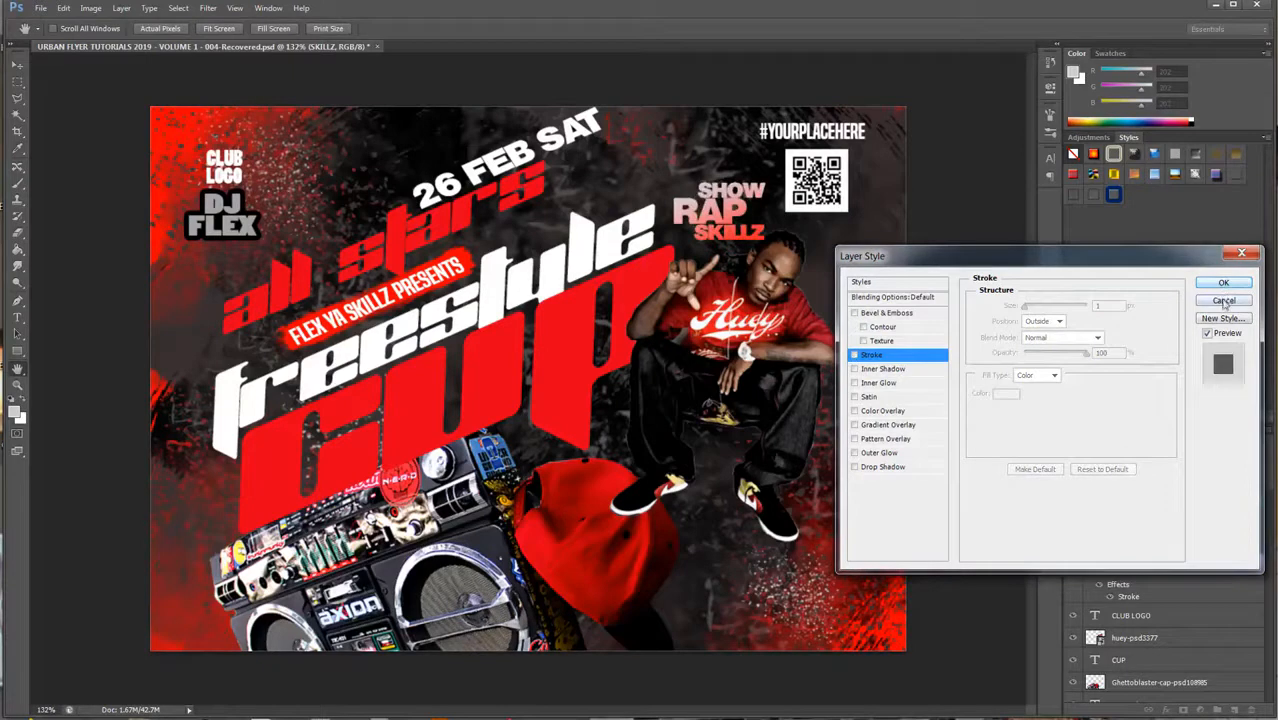
pyautogui.press('Return')
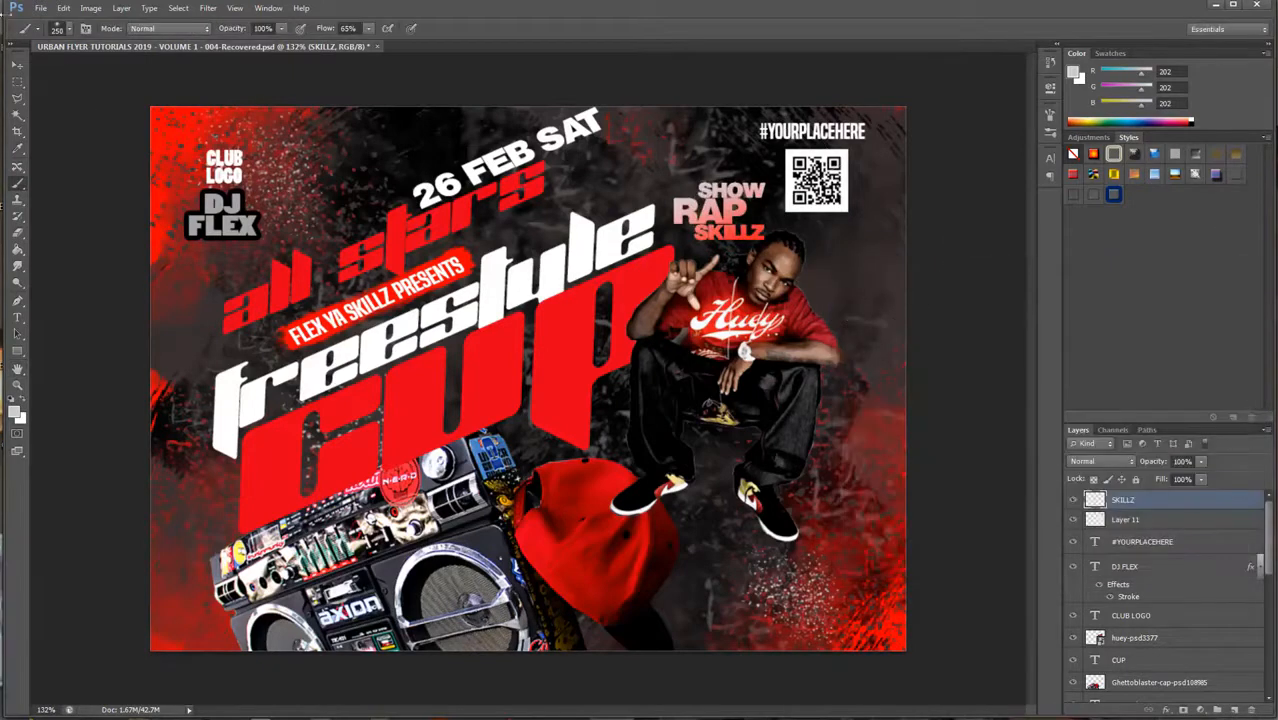
# Step: Nudge the SHOW RAP SKILLZ block up and right next to the QR code
pyautogui.click(19, 65)
pyautogui.moveTo(745, 187)
pyautogui.mouseDown()
pyautogui.moveTo(762, 170)
pyautogui.moveTo(743, 165)
pyautogui.moveTo(756, 167)
pyautogui.mouseUp()
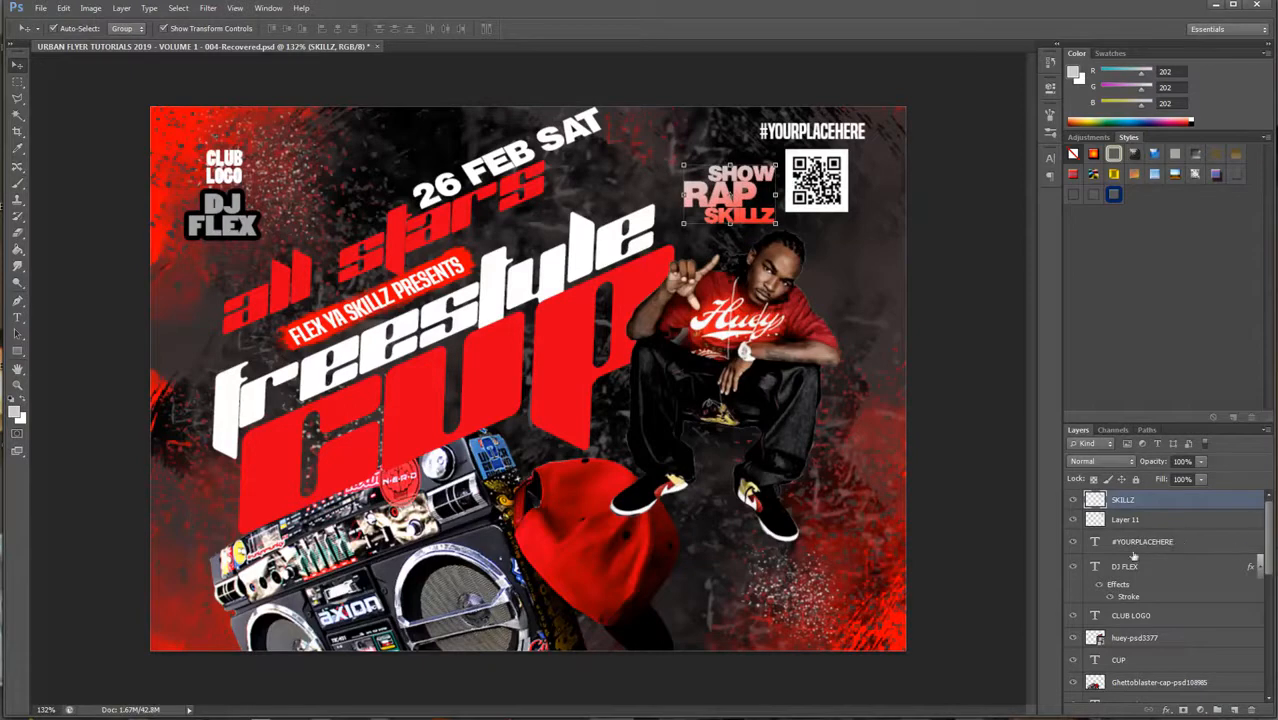
pyautogui.click(17, 318)
# Step: Type the venue's street address below the rapper, fixing the digits and capitalising the street name
pyautogui.click(684, 530)
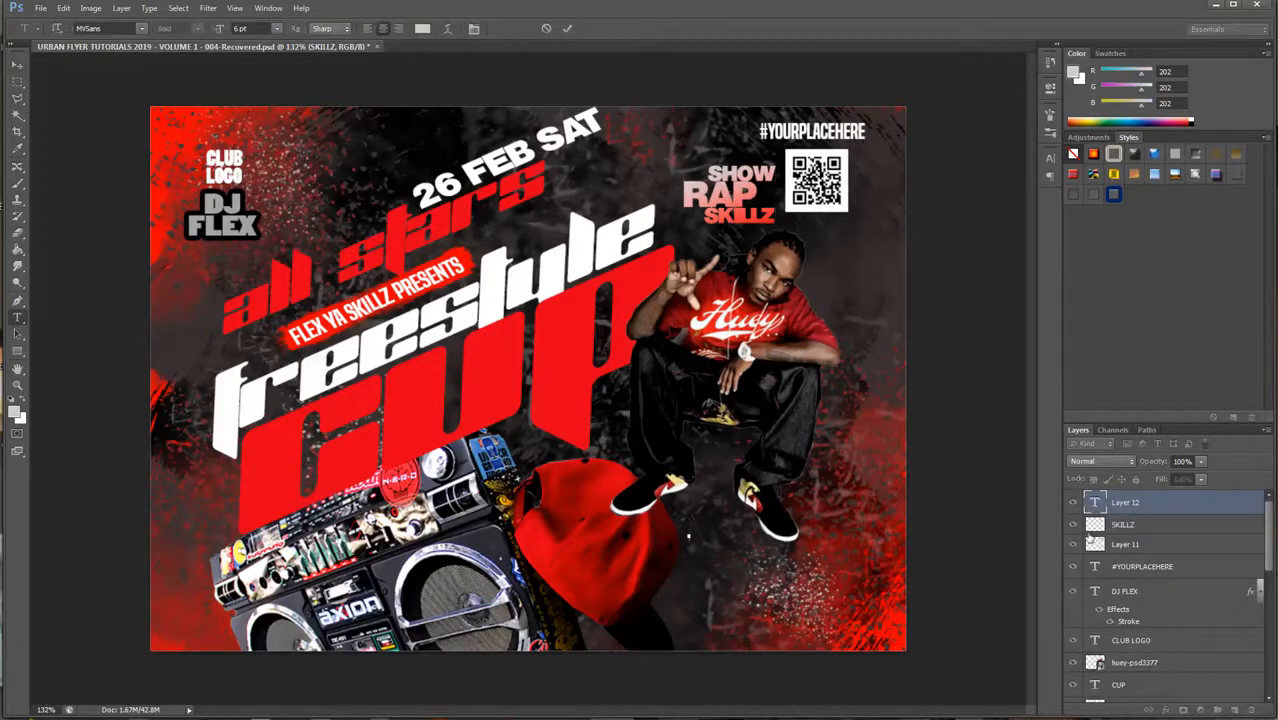
pyautogui.write('435266')
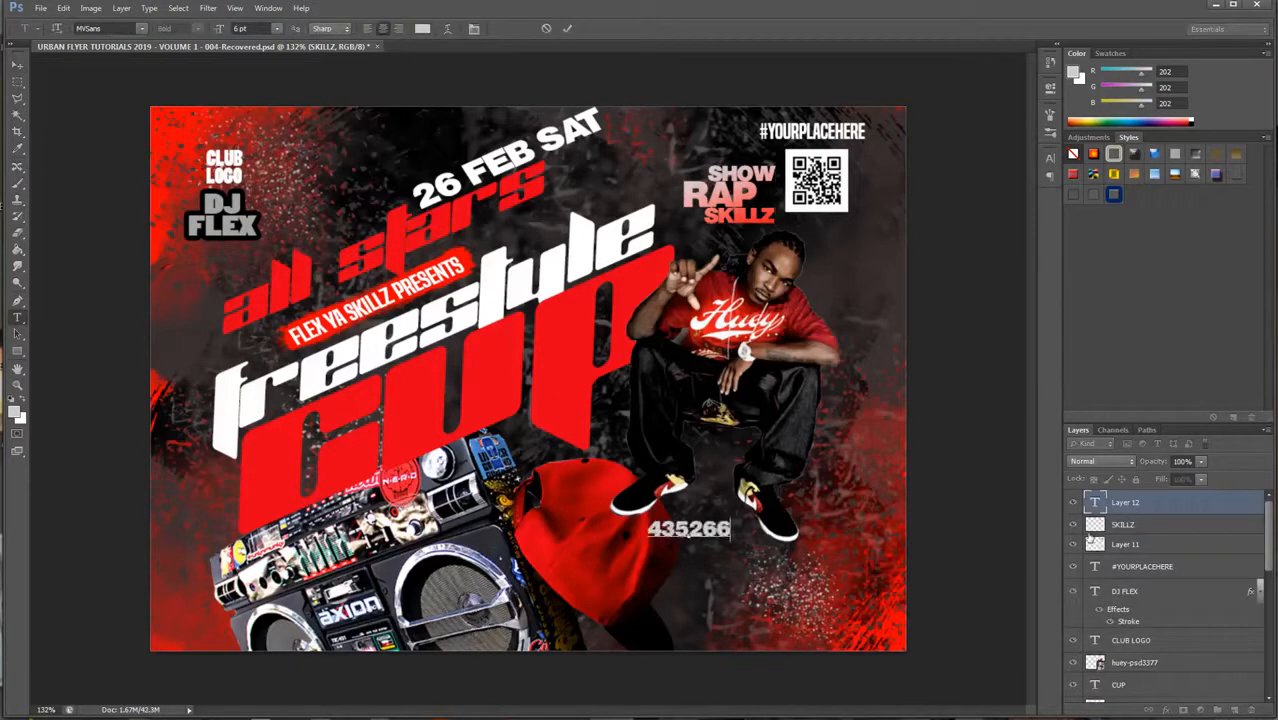
pyautogui.press('BackSpace')
pyautogui.press('BackSpace')
pyautogui.press('BackSpace')
pyautogui.press('BackSpace')
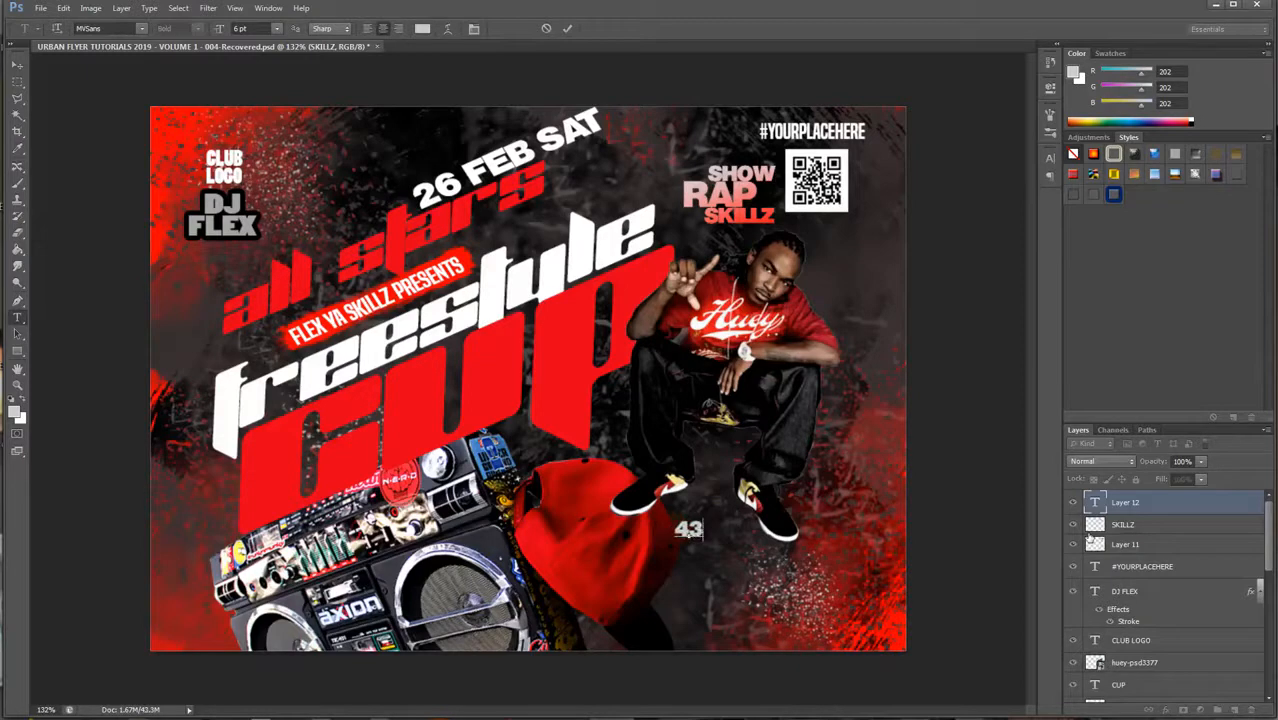
pyautogui.write('123')
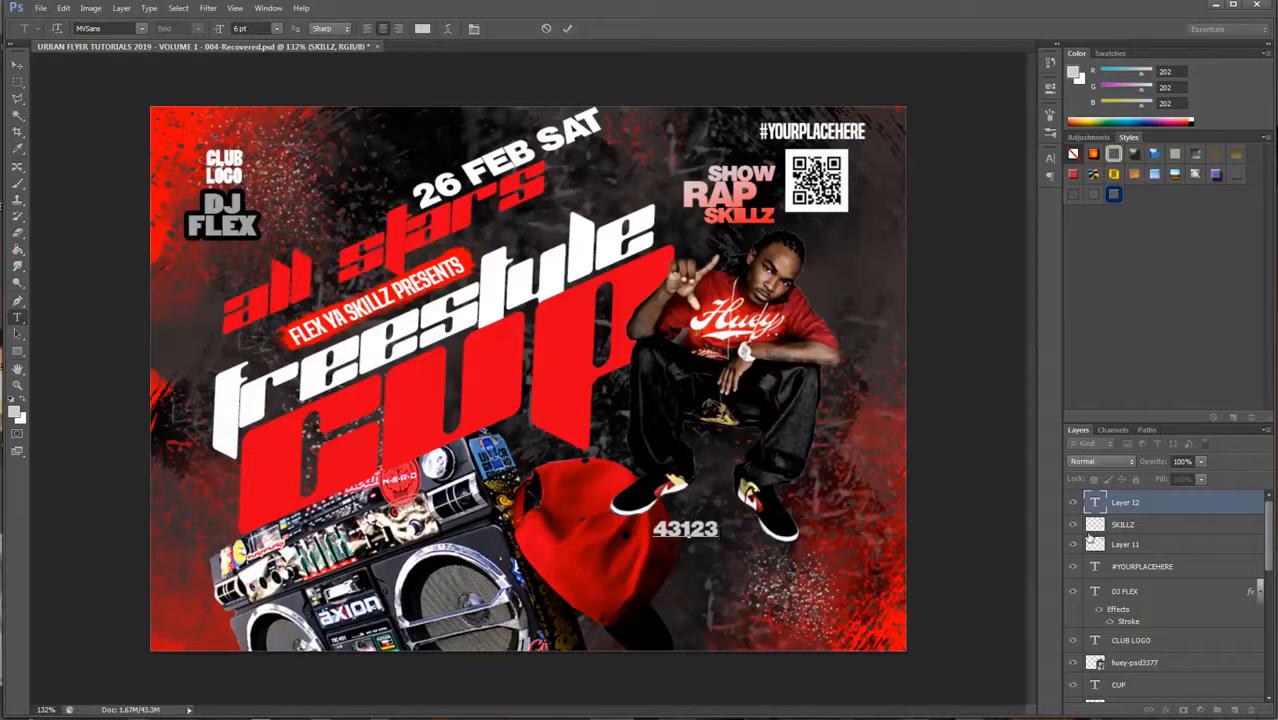
pyautogui.write(' narde')
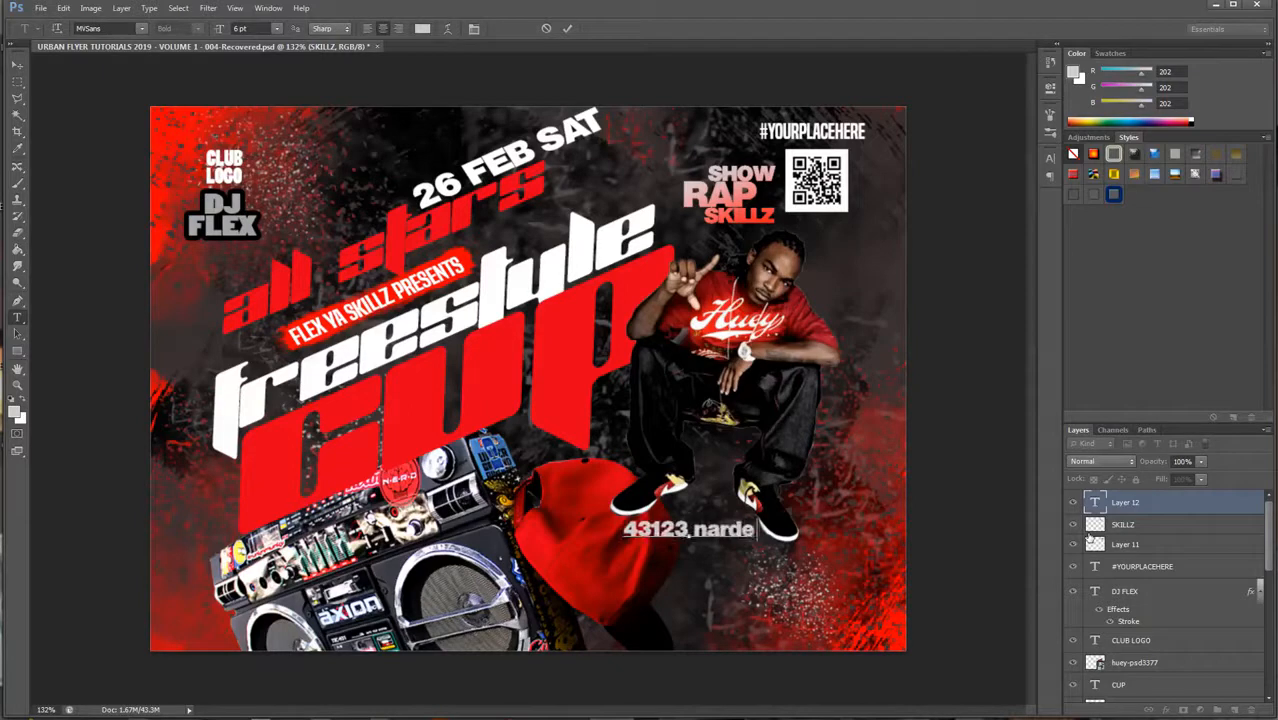
pyautogui.write('lli')
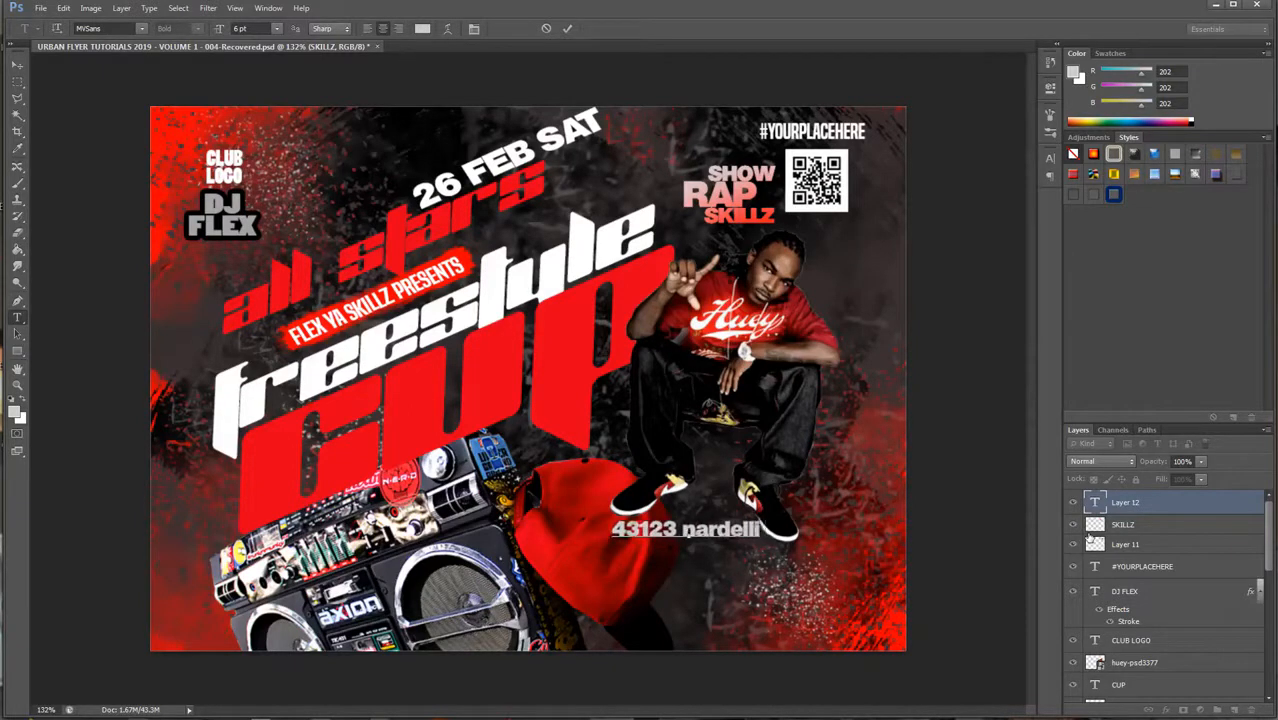
pyautogui.write(' Lan')
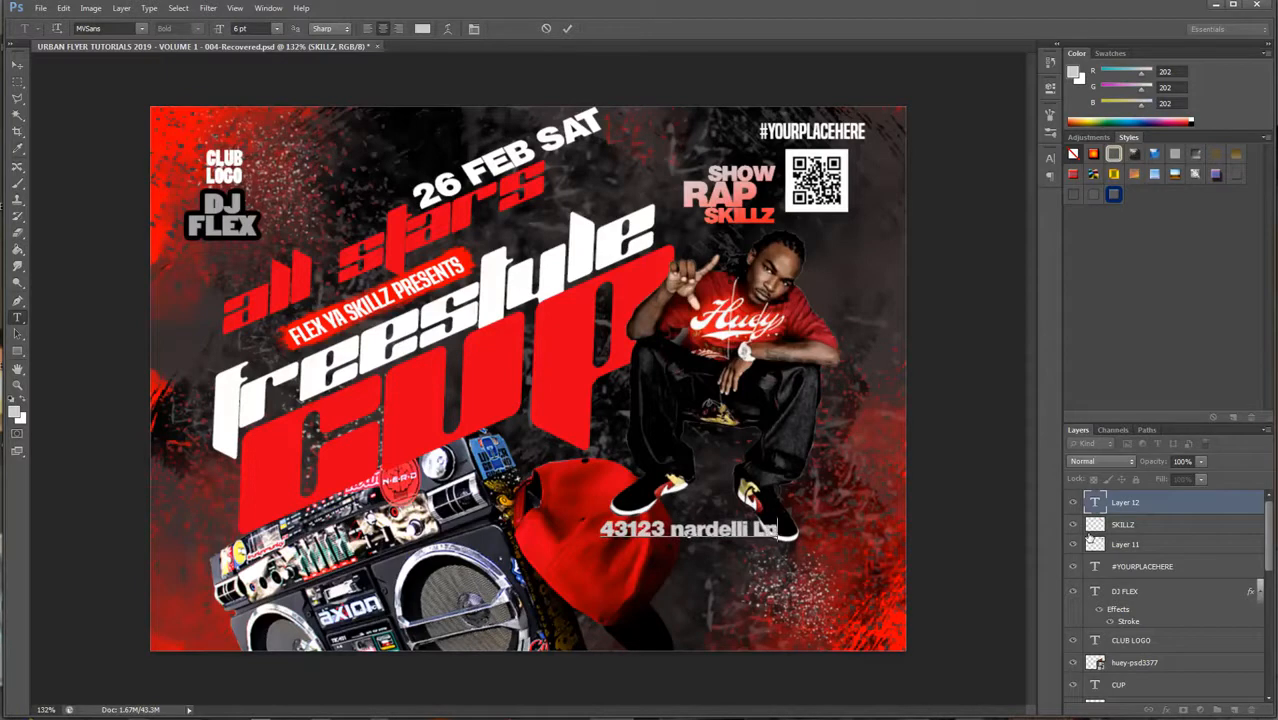
pyautogui.write('e')
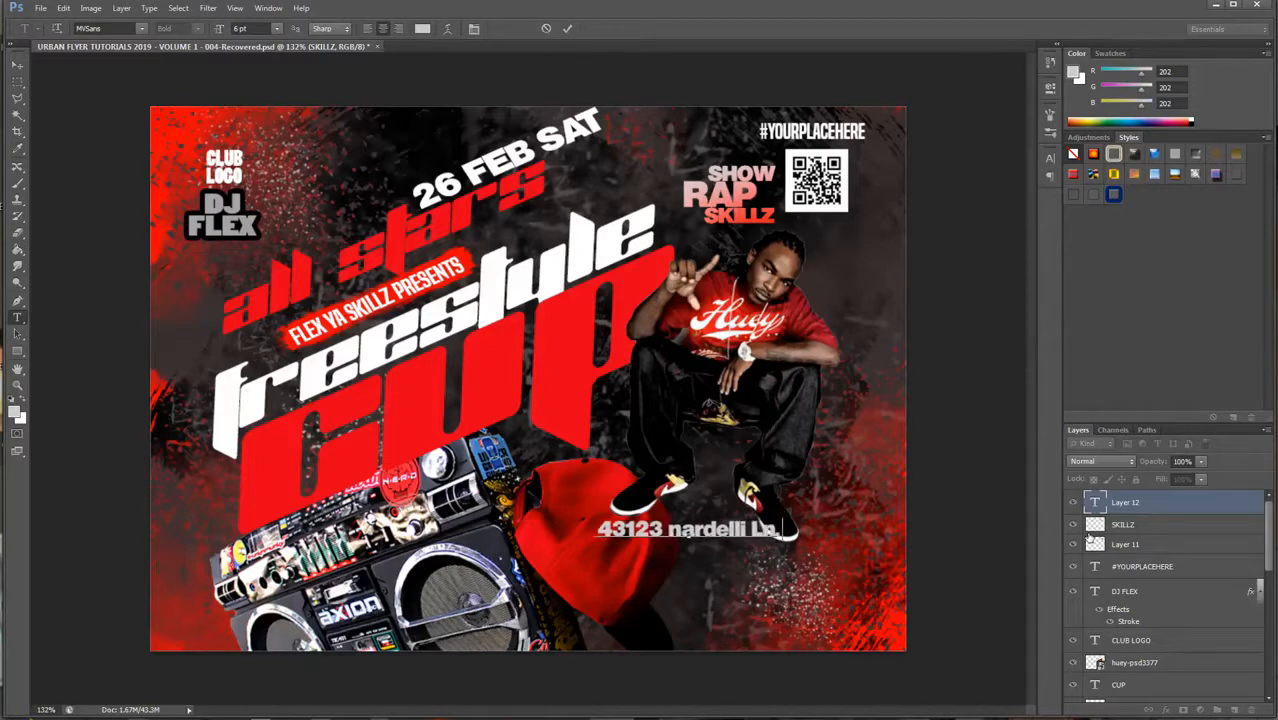
pyautogui.write('. 48')
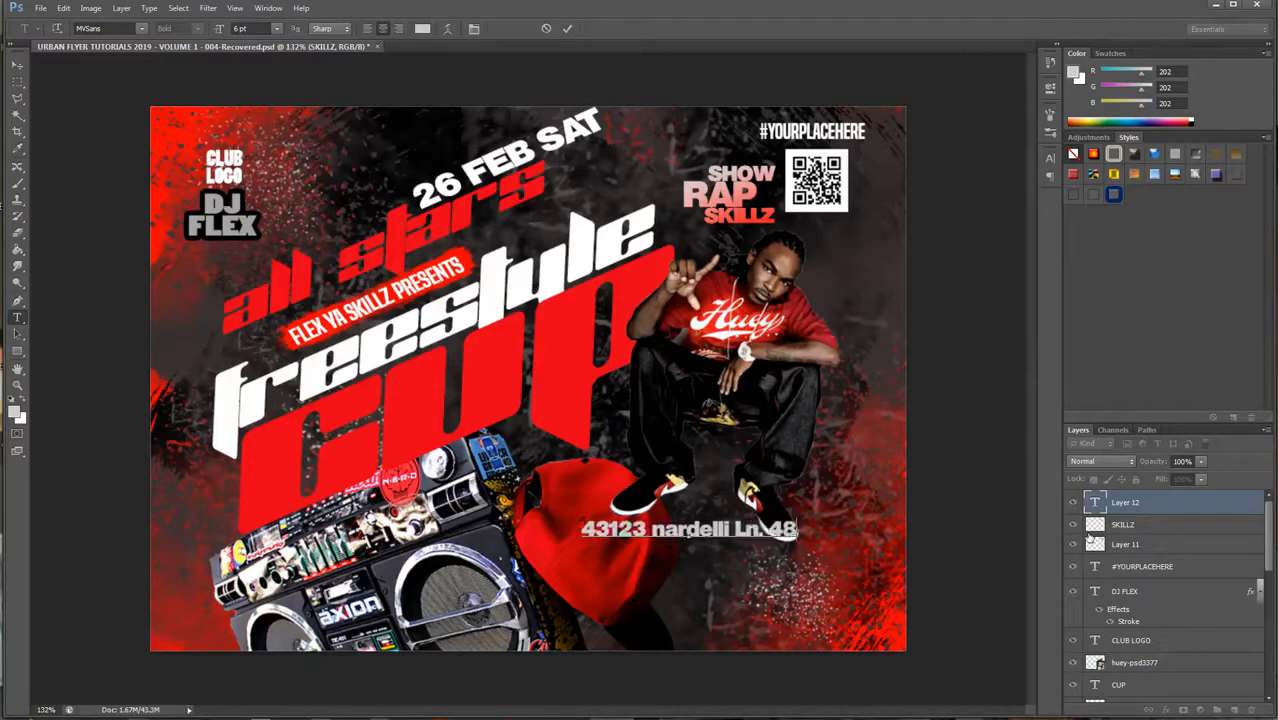
pyautogui.write('036')
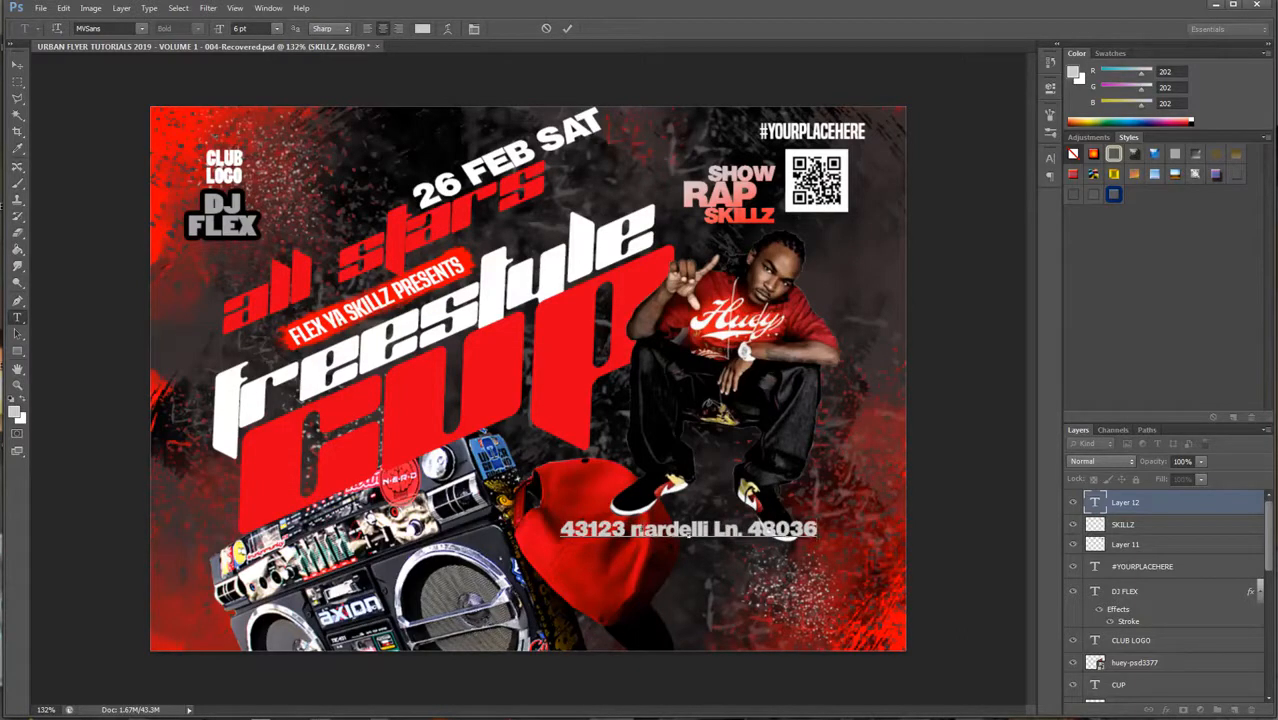
pyautogui.press('BackSpace')
pyautogui.write('N')
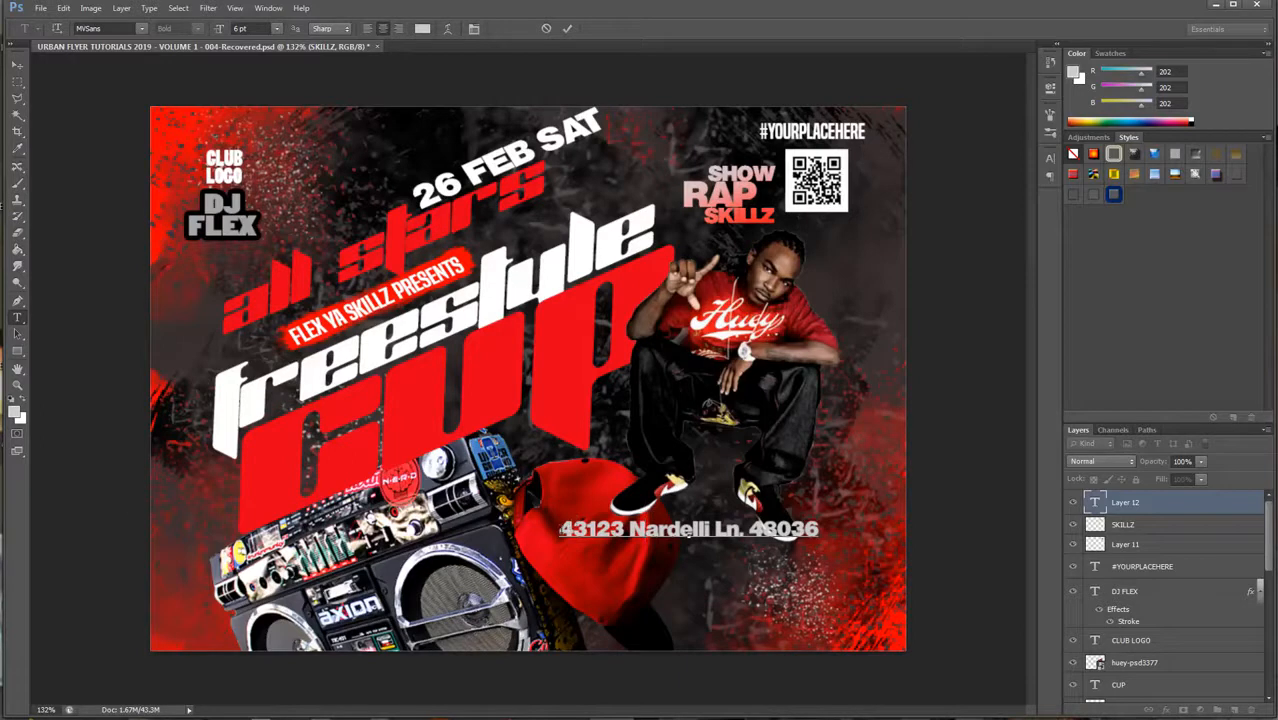
pyautogui.moveTo(559, 529); pyautogui.dragTo(820, 530)
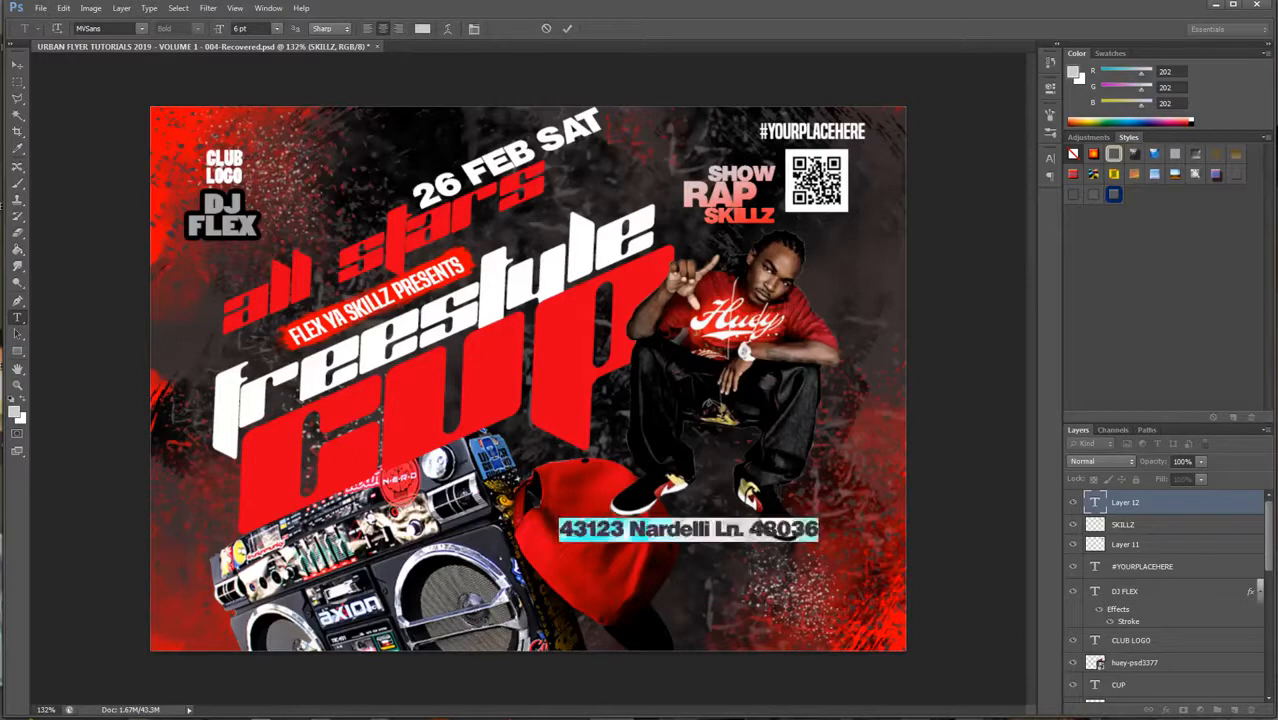
# Step: Change the address line's font from MVSans to Built Titling
pyautogui.click(142, 28)
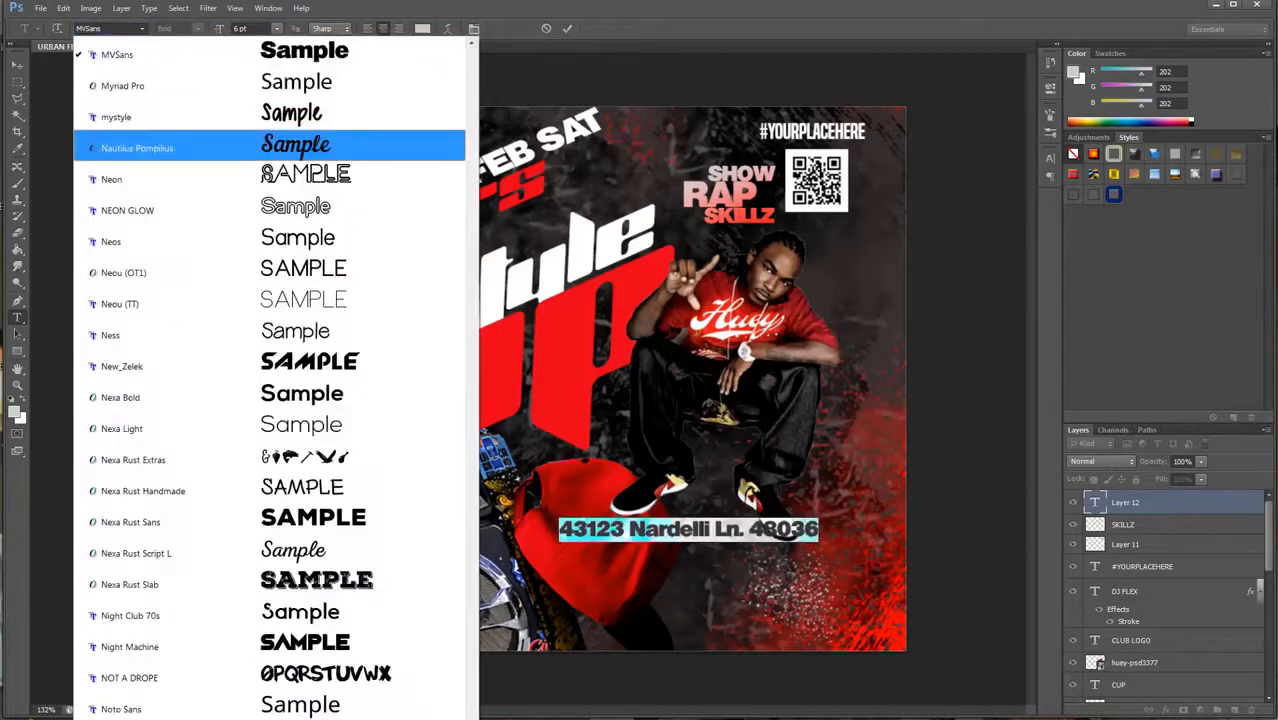
pyautogui.scroll(20, 446, 100)
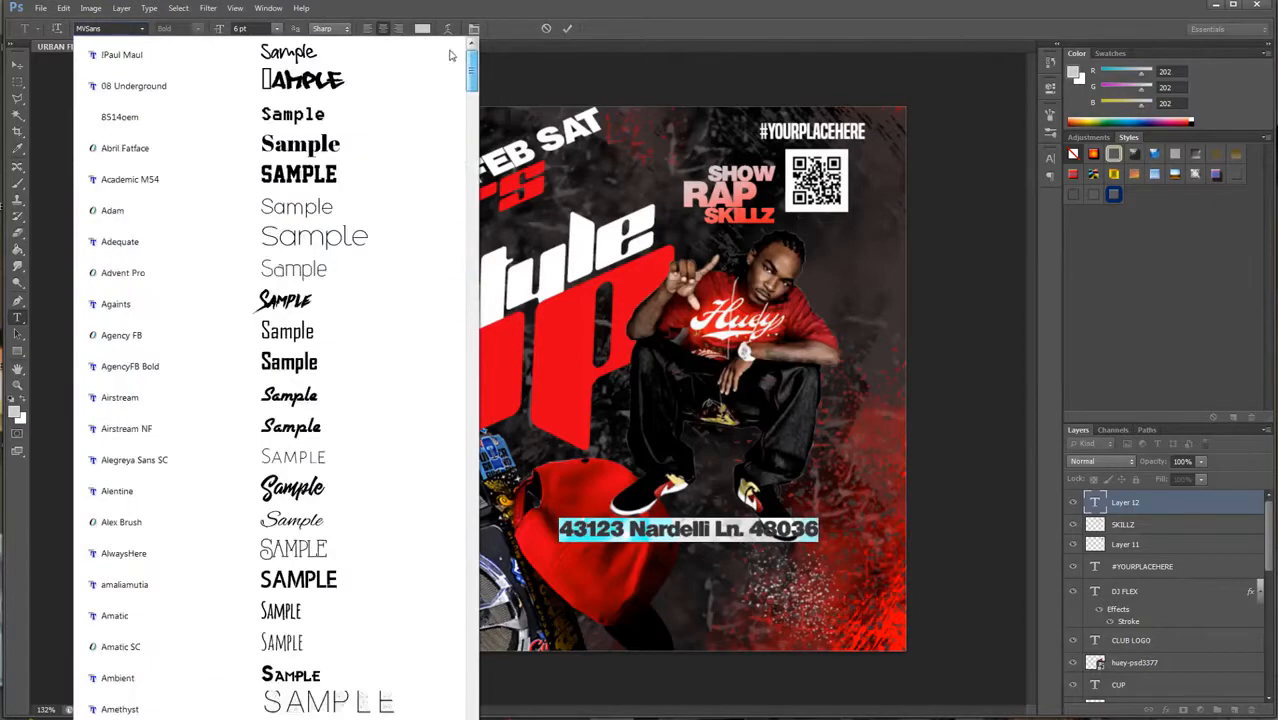
pyautogui.scroll(-15, 450, 52)
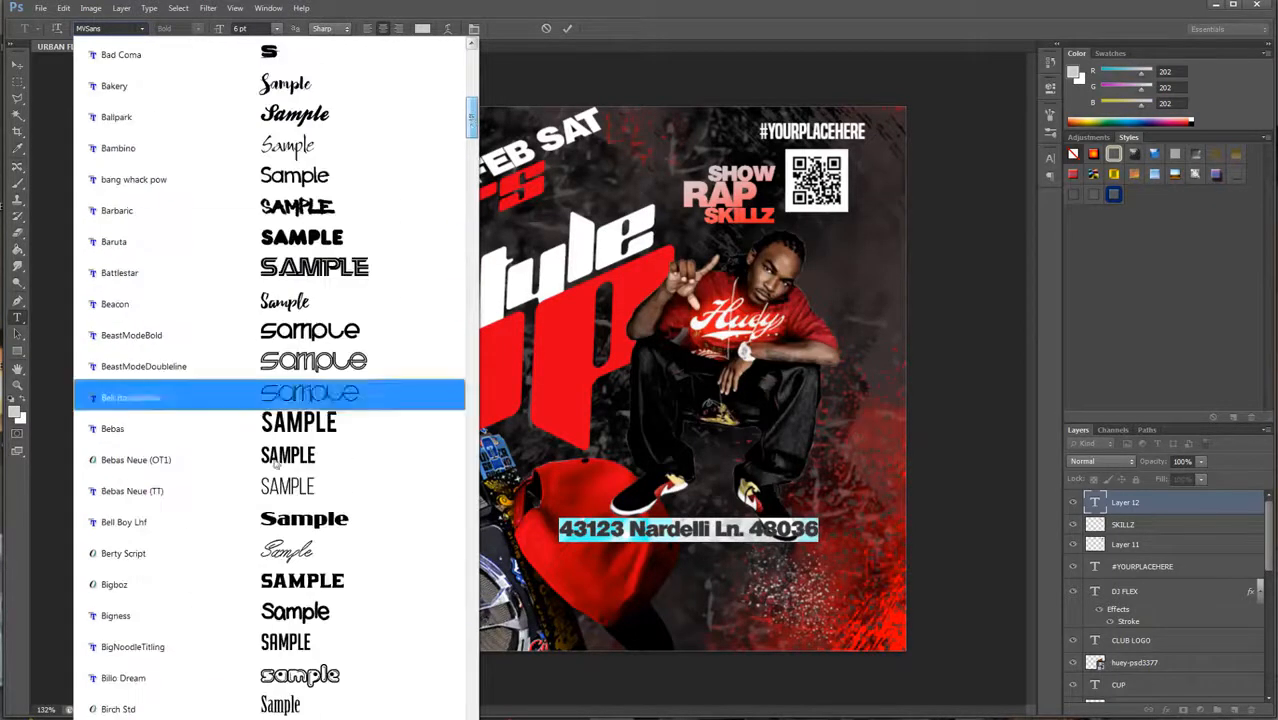
pyautogui.scroll(-6, 270, 660)
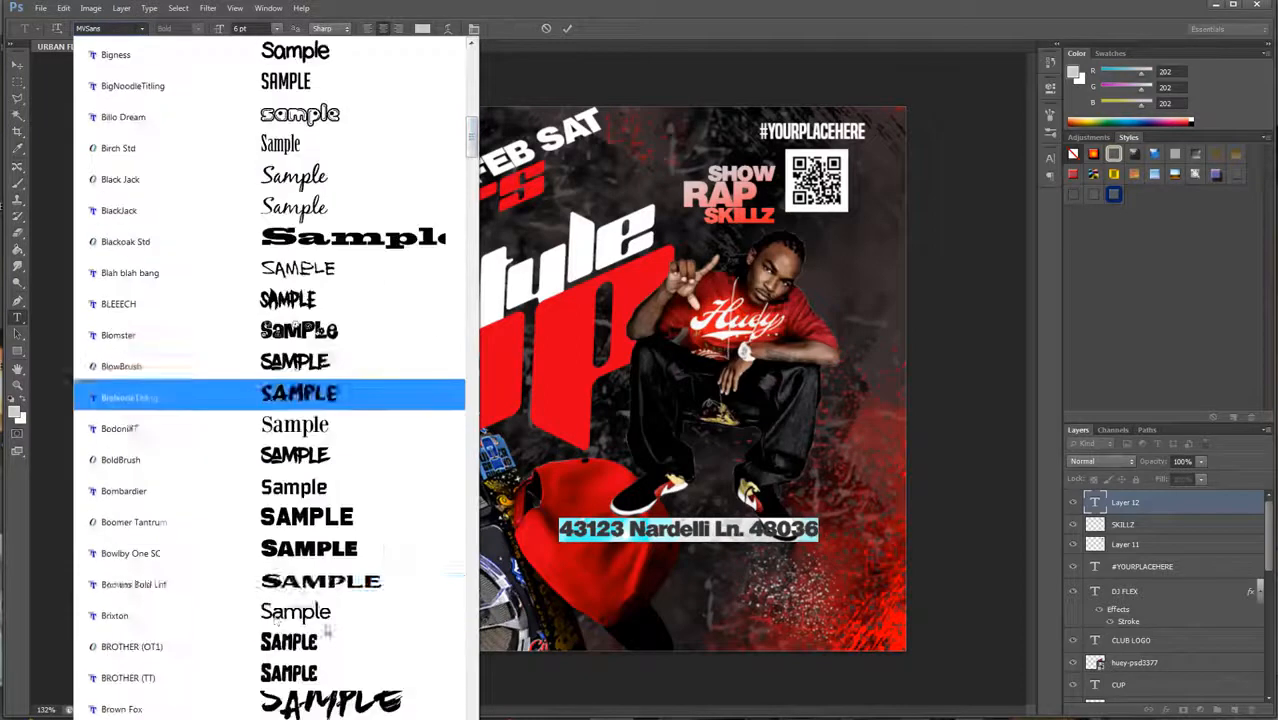
pyautogui.scroll(-4, 180, 700)
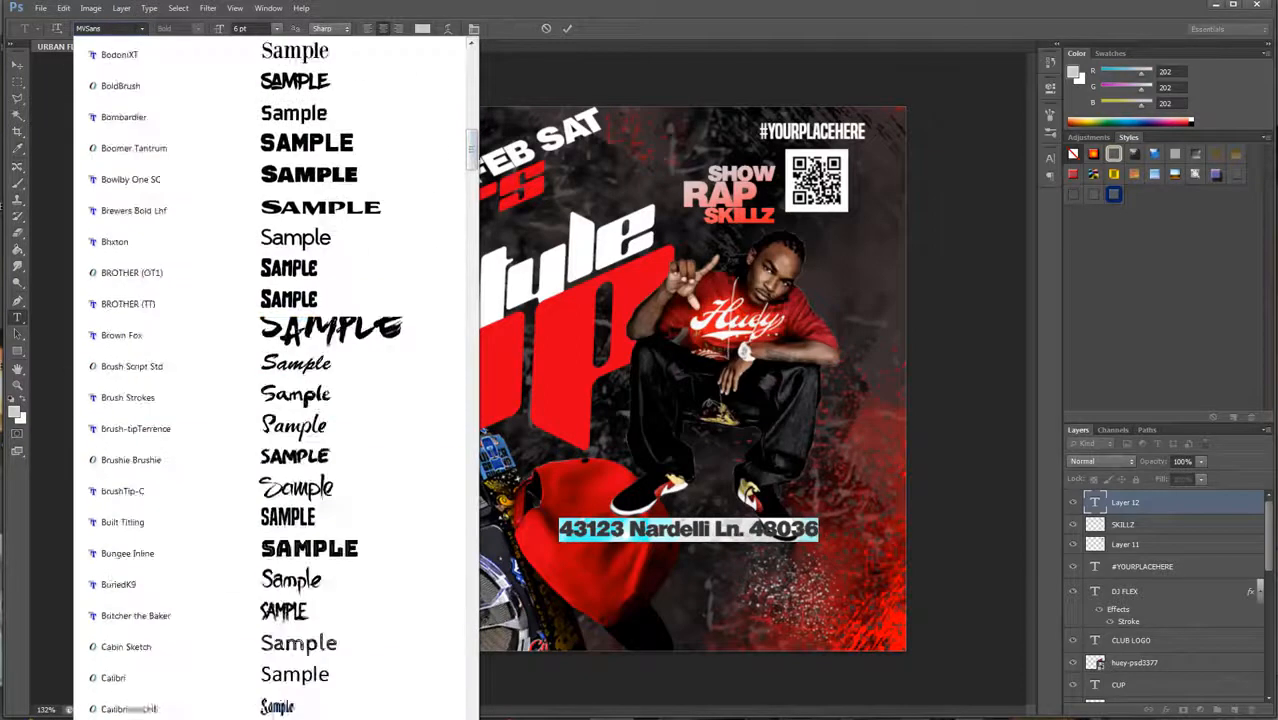
pyautogui.click(177, 530)
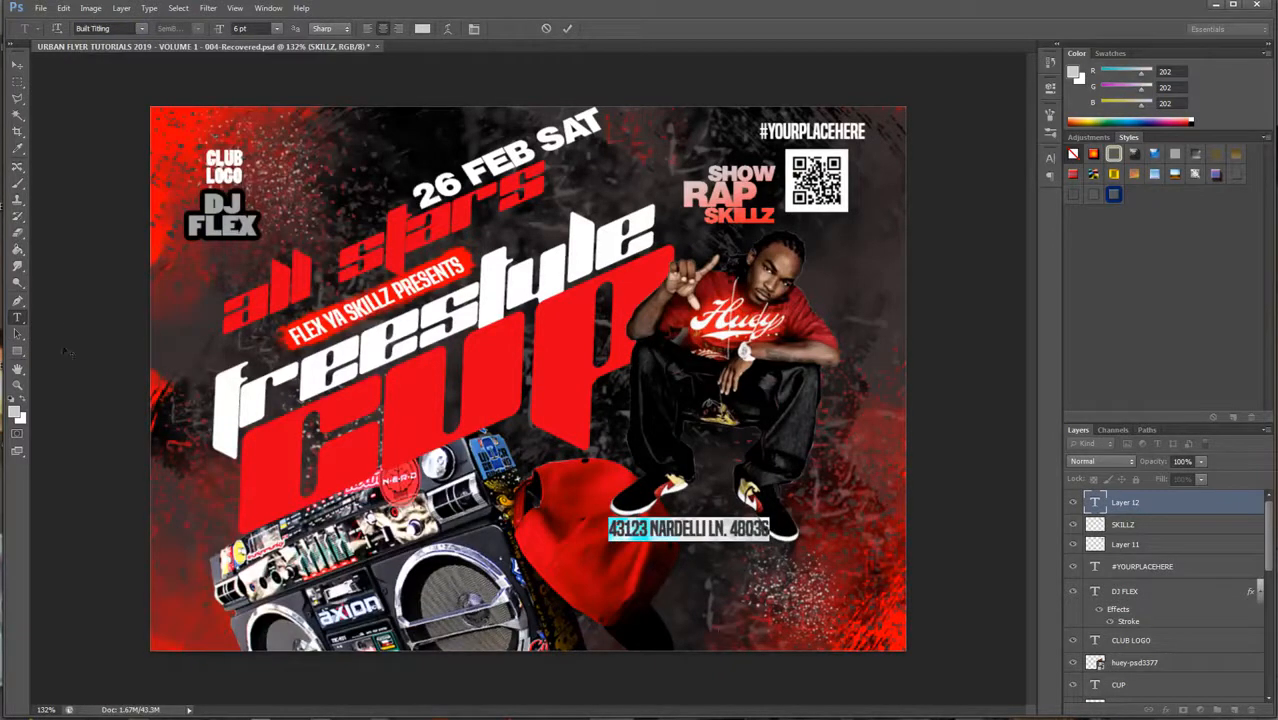
# Step: Add C-NOTE LOUNGE at 10 pt on its own line above the address
pyautogui.click(609, 530)
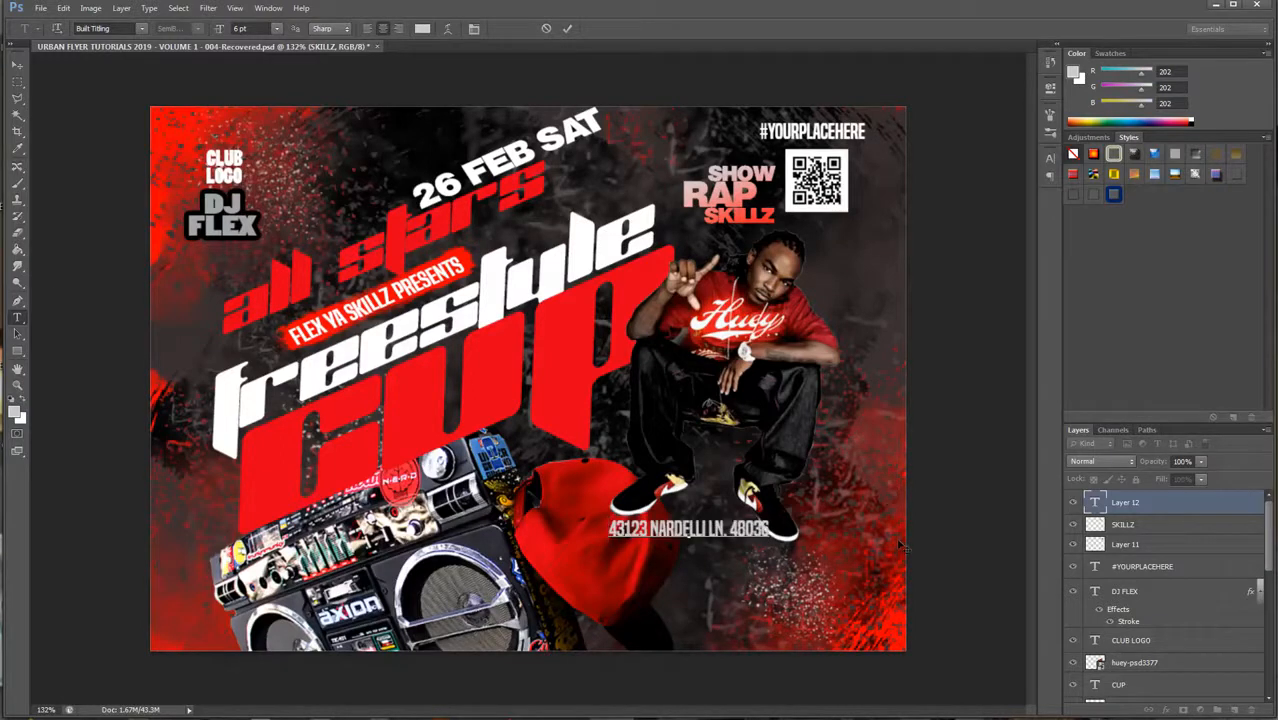
pyautogui.write('C-NOTE LOUNG')
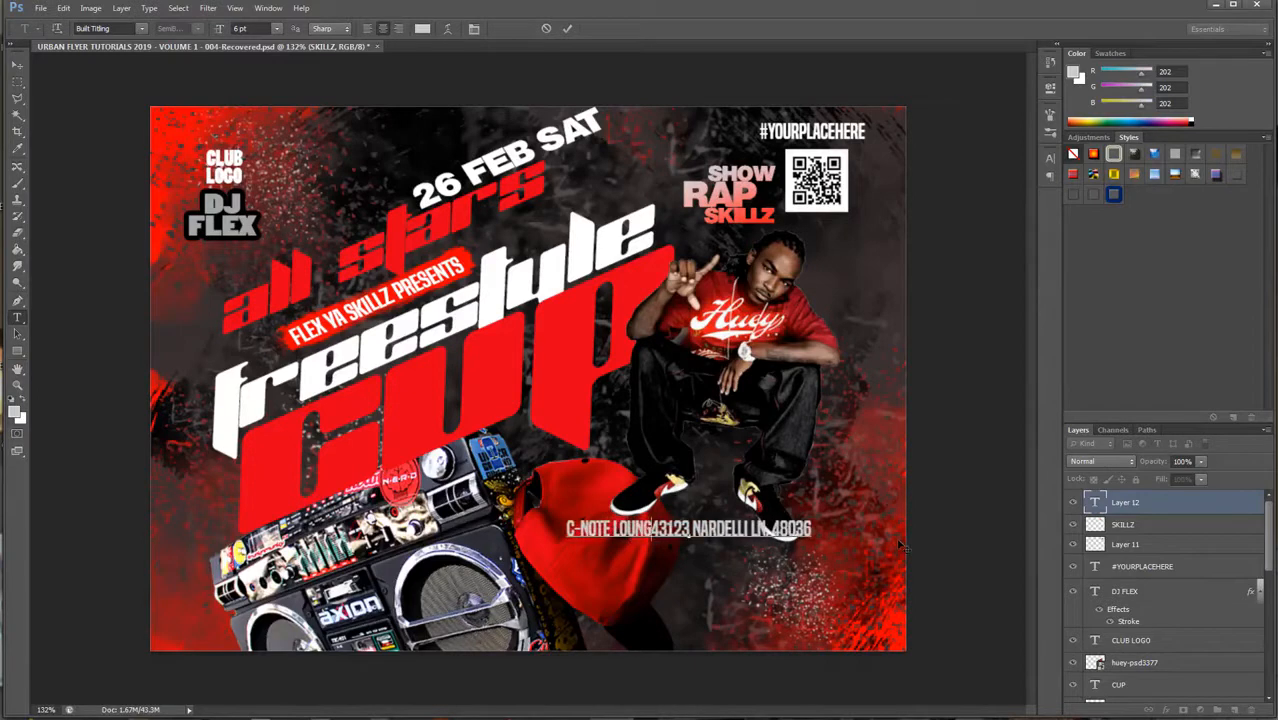
pyautogui.write('E')
pyautogui.press('Return')
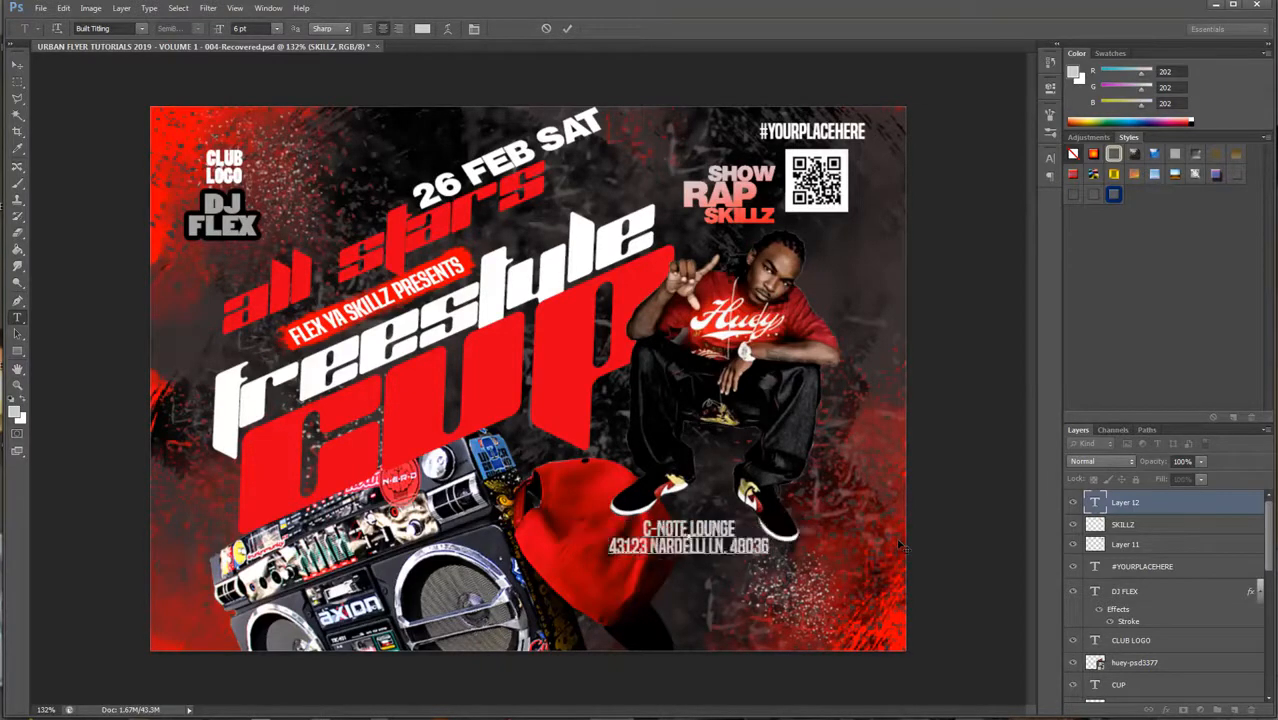
pyautogui.moveTo(744, 528); pyautogui.dragTo(647, 528)
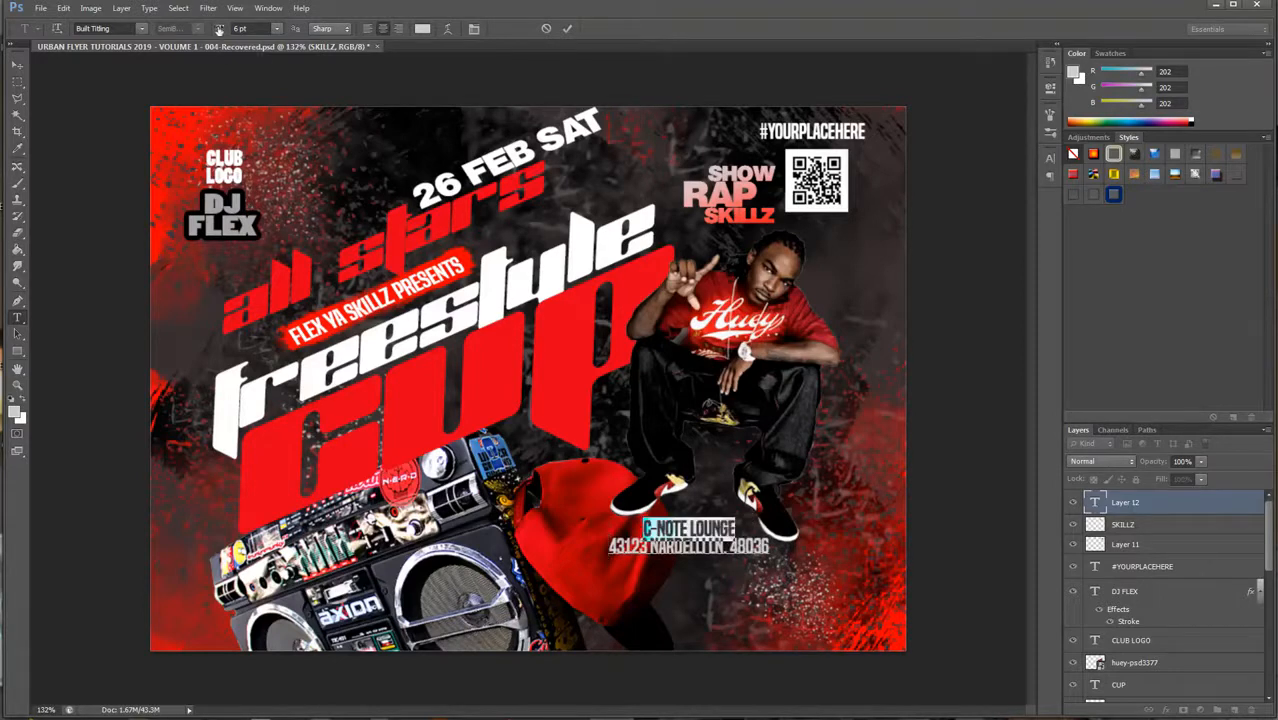
pyautogui.moveTo(219, 30); pyautogui.dragTo(221, 30)
pyautogui.click(276, 30)
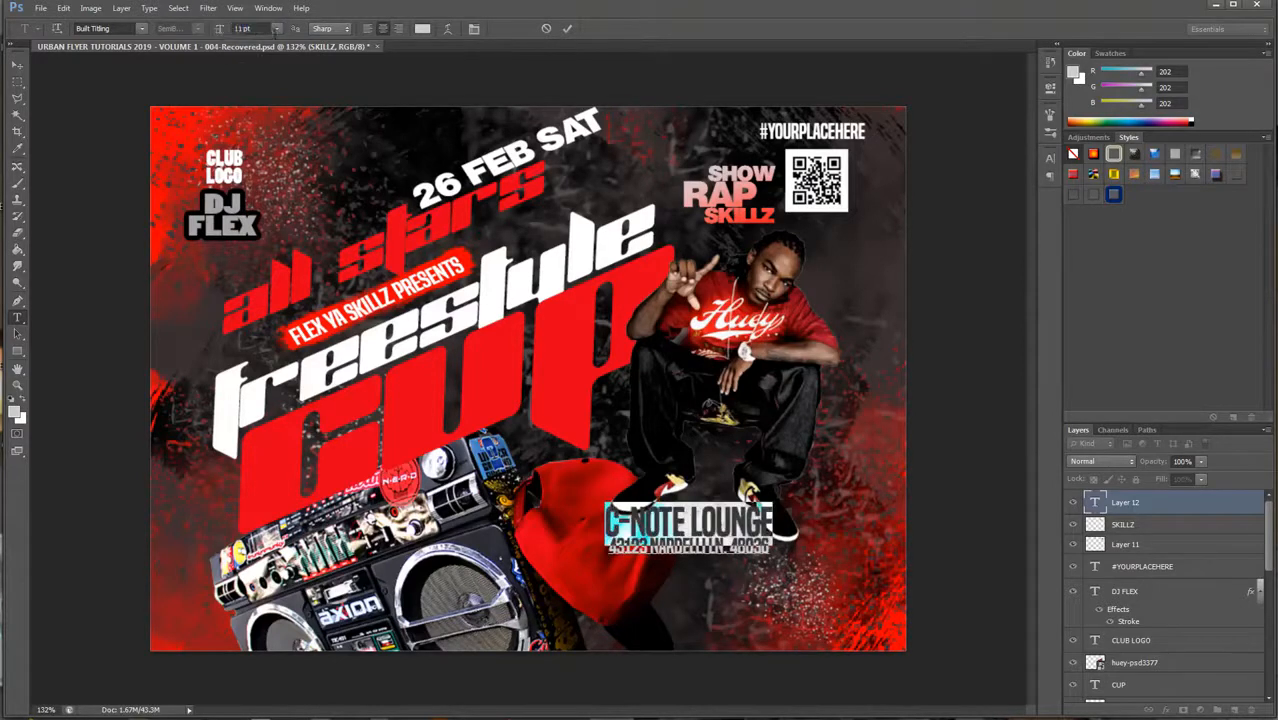
pyautogui.click(262, 28)
pyautogui.press('Down')
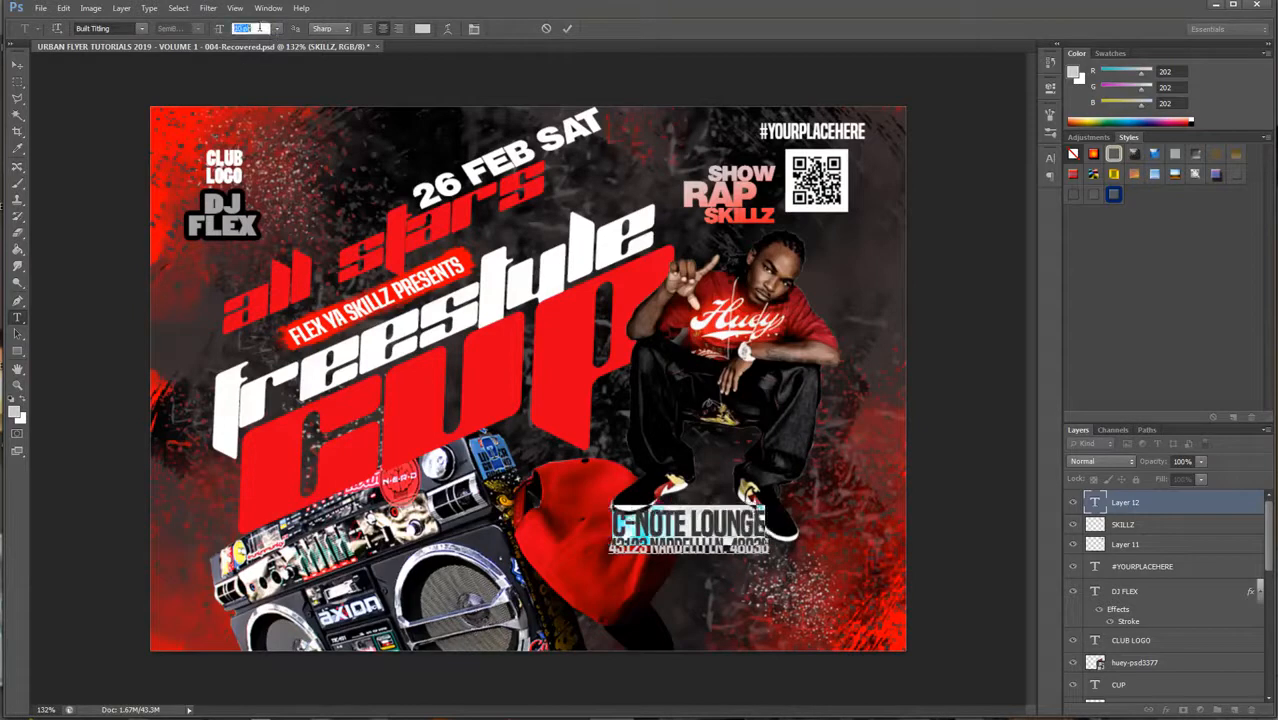
pyautogui.click(17, 64)
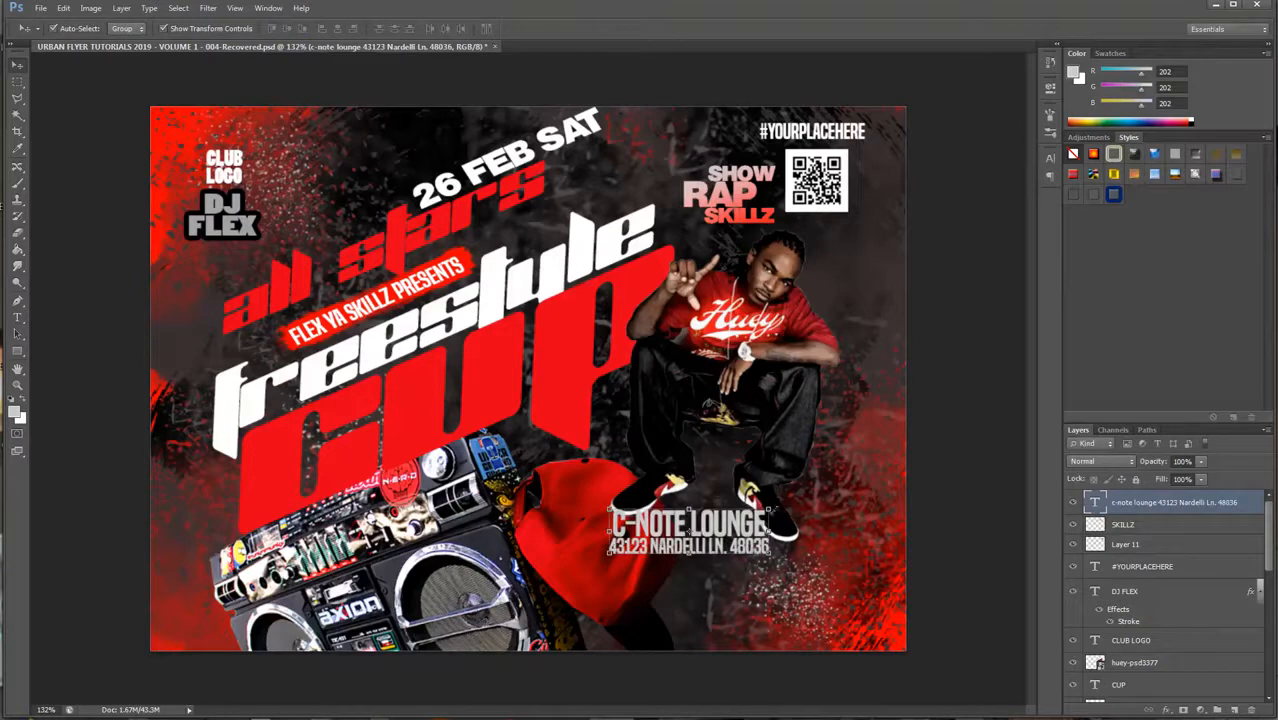
# Step: Scale the venue name and address block to about 71% and shift it right
pyautogui.hotkey('ctrl', 't')
pyautogui.moveTo(768, 507); pyautogui.dragTo(756, 512)
pyautogui.click(64, 8)
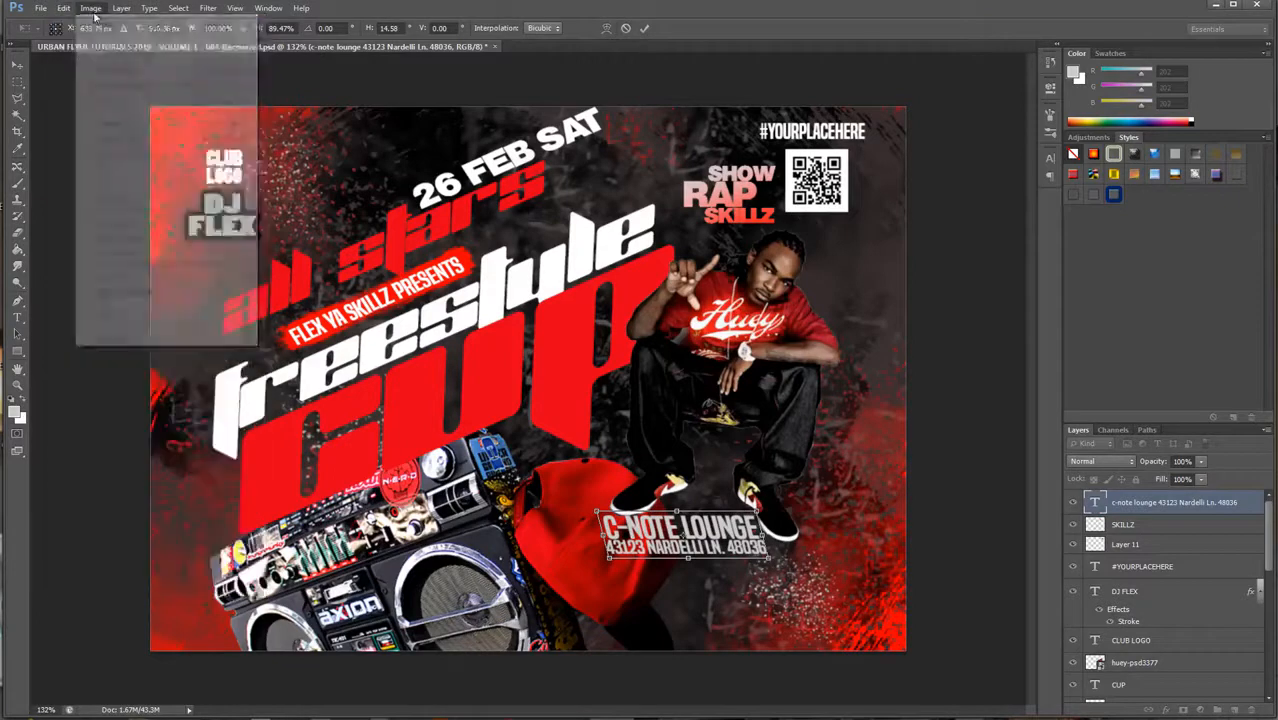
pyautogui.click(78, 24)
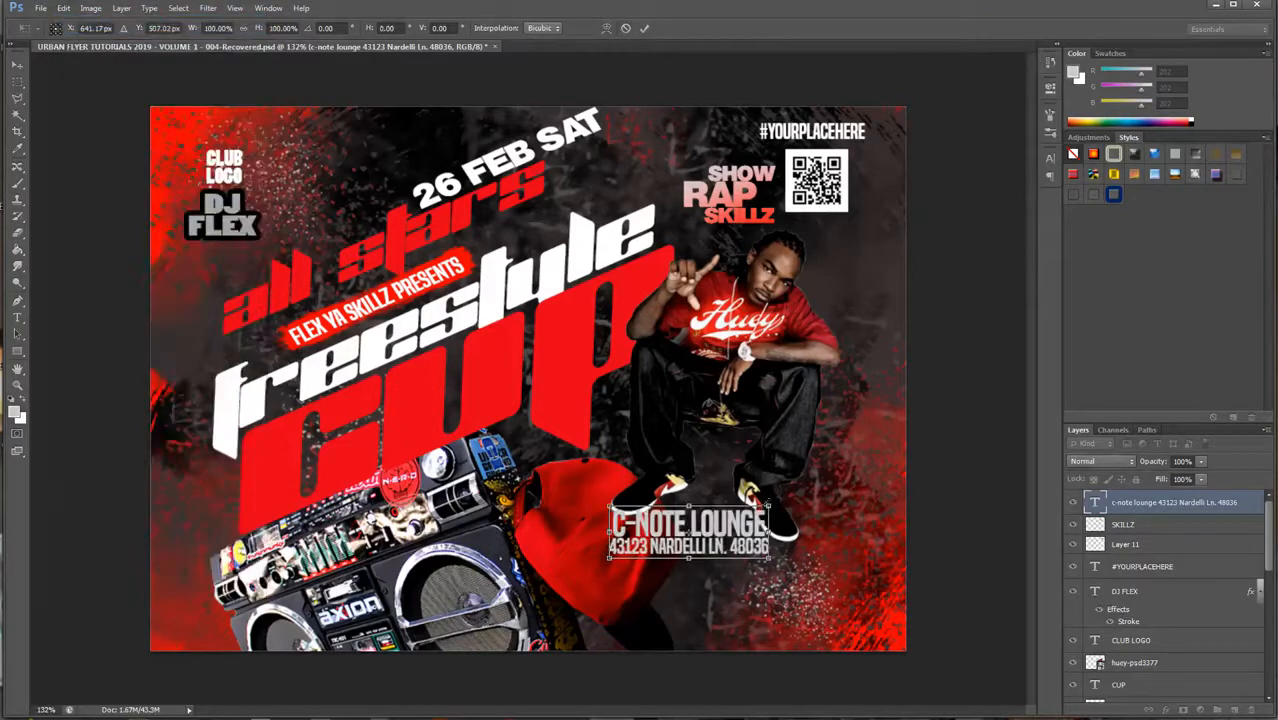
pyautogui.moveTo(770, 502); pyautogui.dragTo(726, 528)
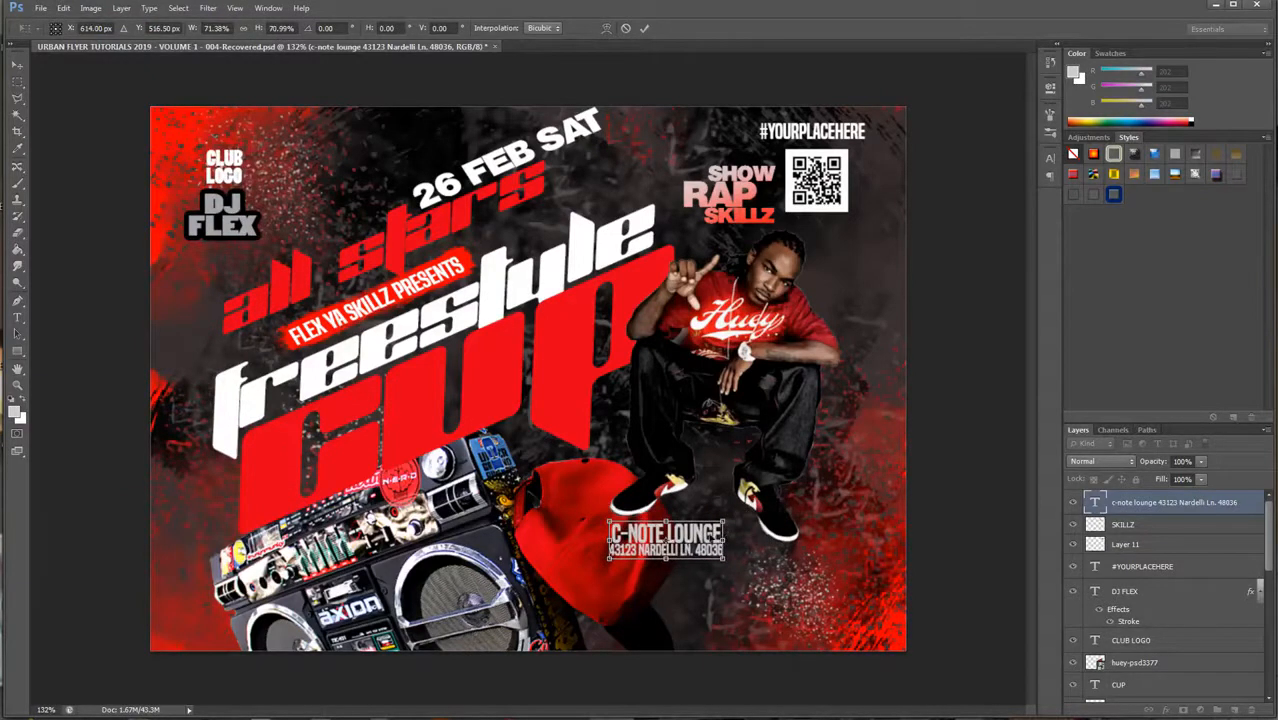
pyautogui.press('Return')
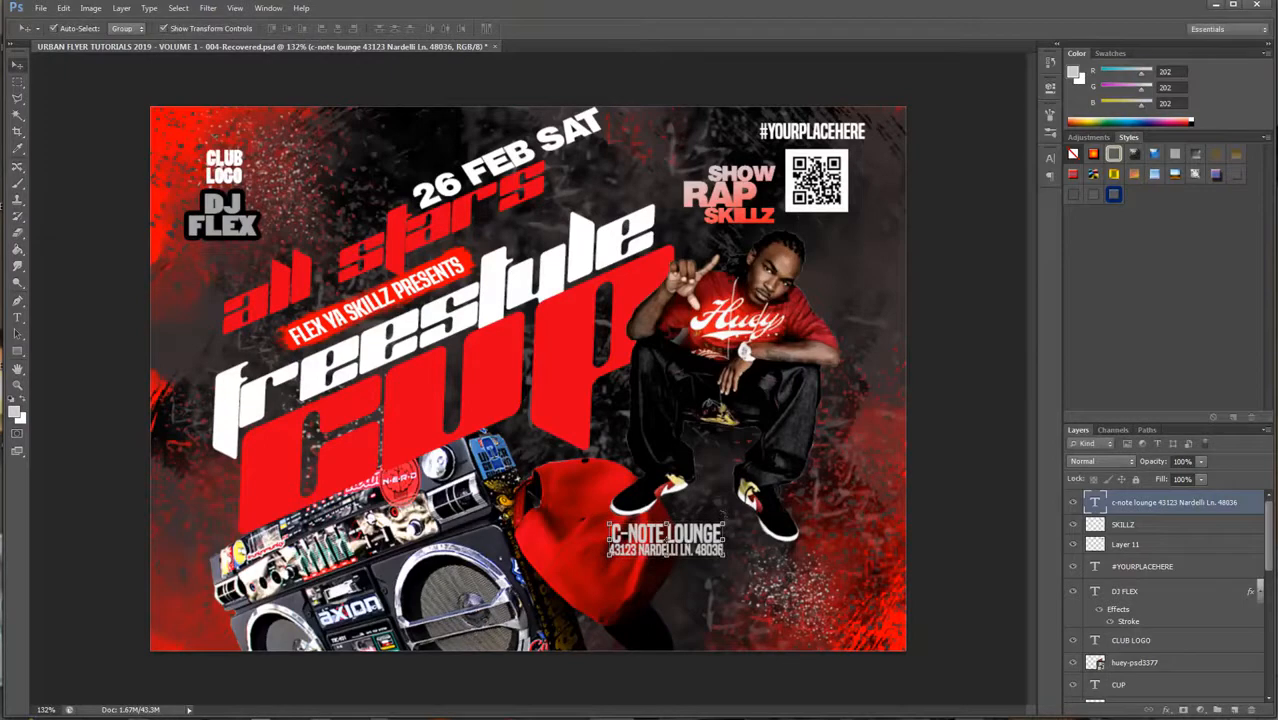
pyautogui.moveTo(665, 540); pyautogui.dragTo(724, 540)
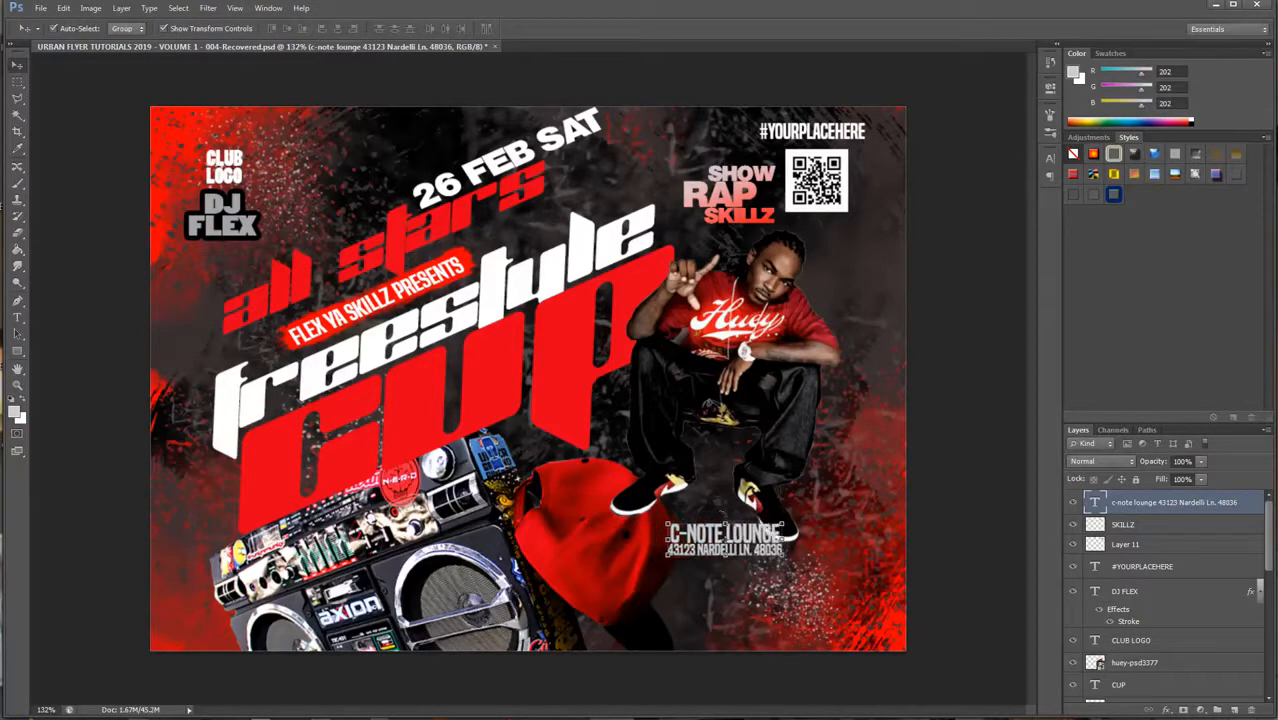
# Step: Start a new text line below the venue text and set its font to MVSans
pyautogui.click(20, 317)
pyautogui.click(653, 597)
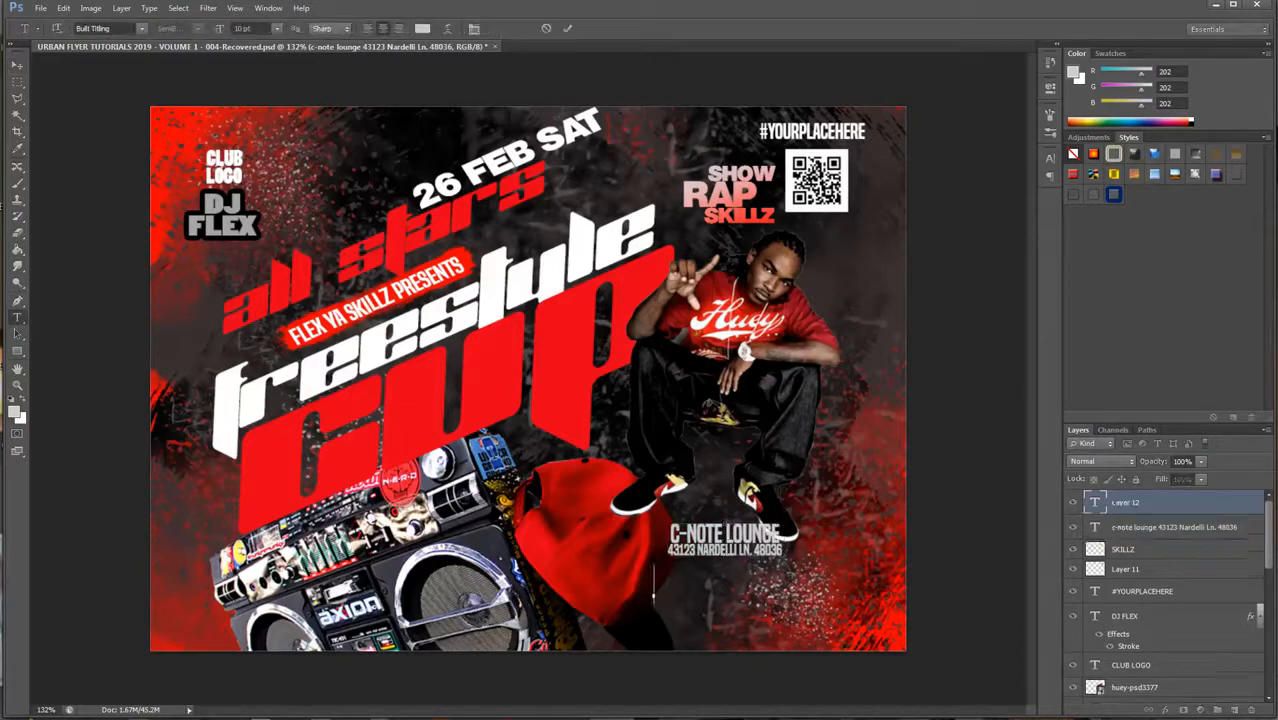
pyautogui.write('HOST')
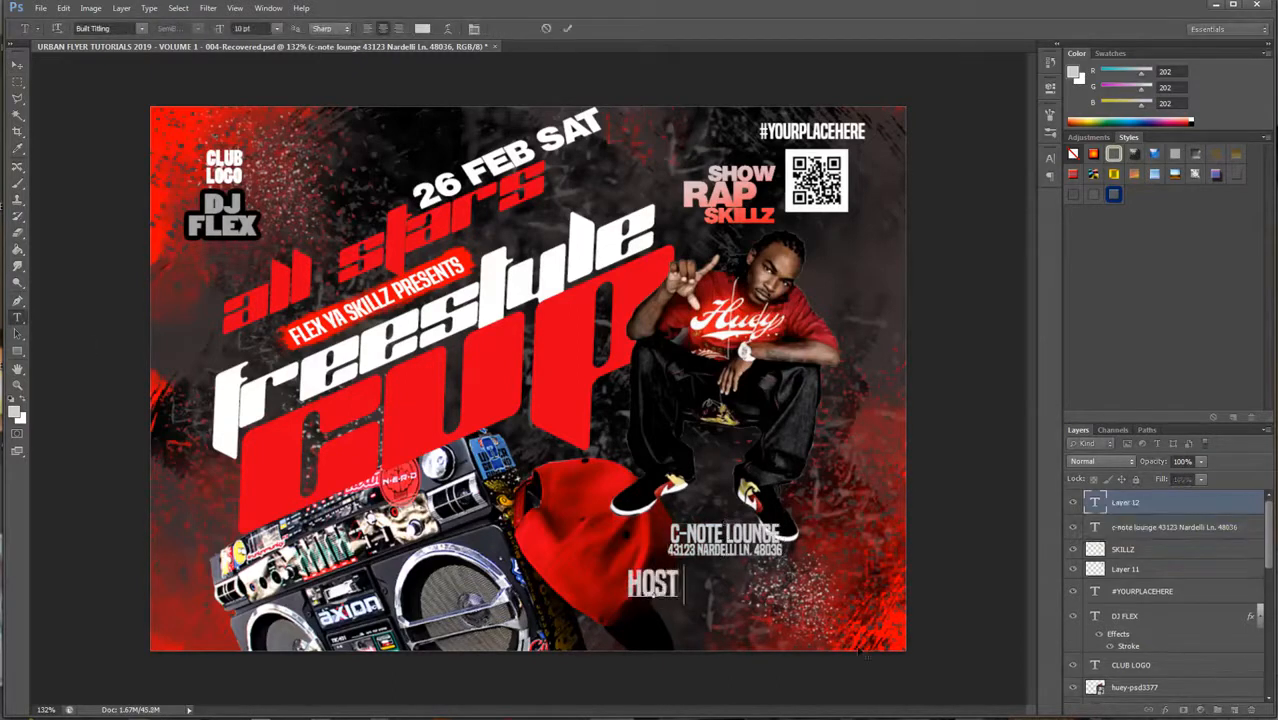
pyautogui.write('ED BY')
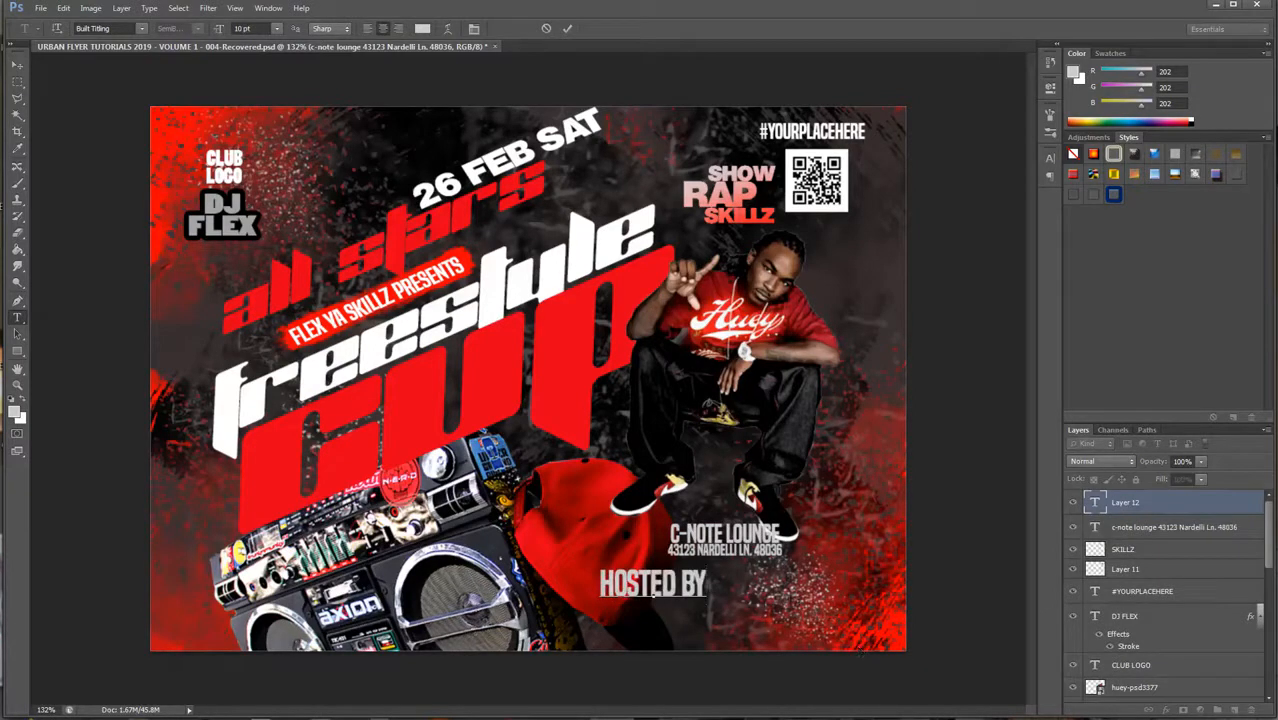
pyautogui.hotkey('ctrl', 'a')
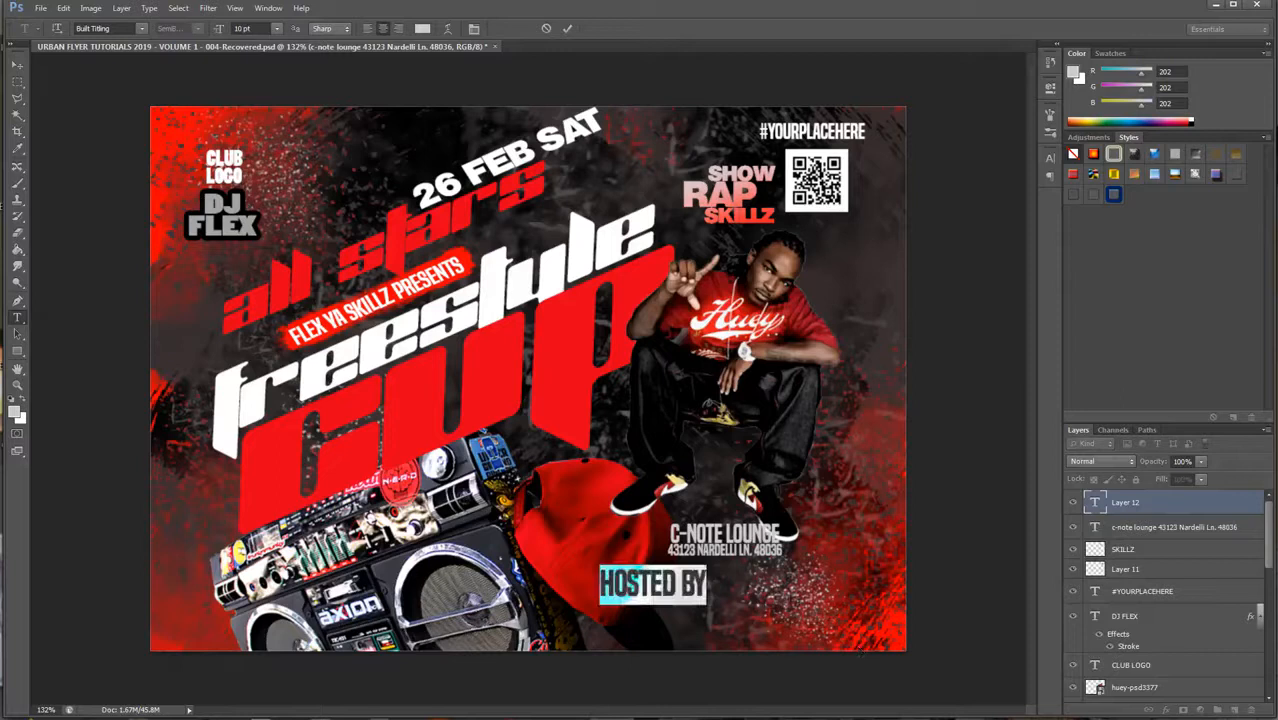
pyautogui.click(141, 30)
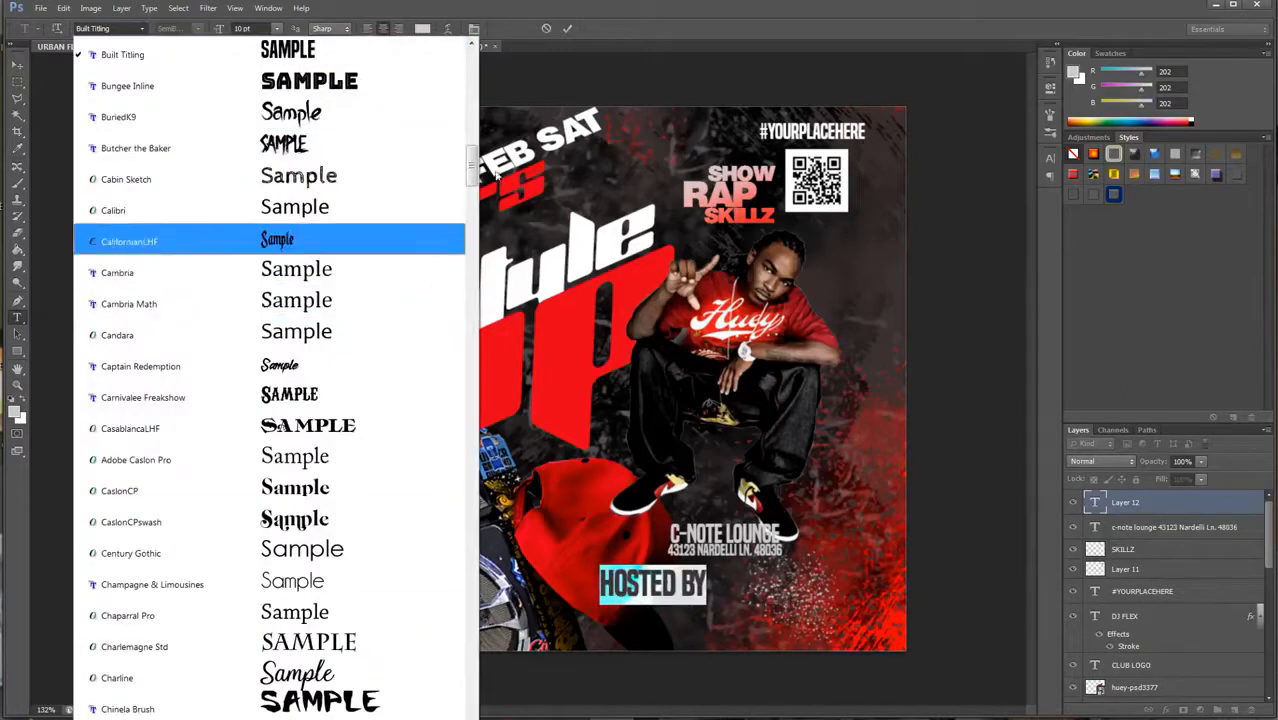
pyautogui.moveTo(471, 162); pyautogui.dragTo(470, 719)
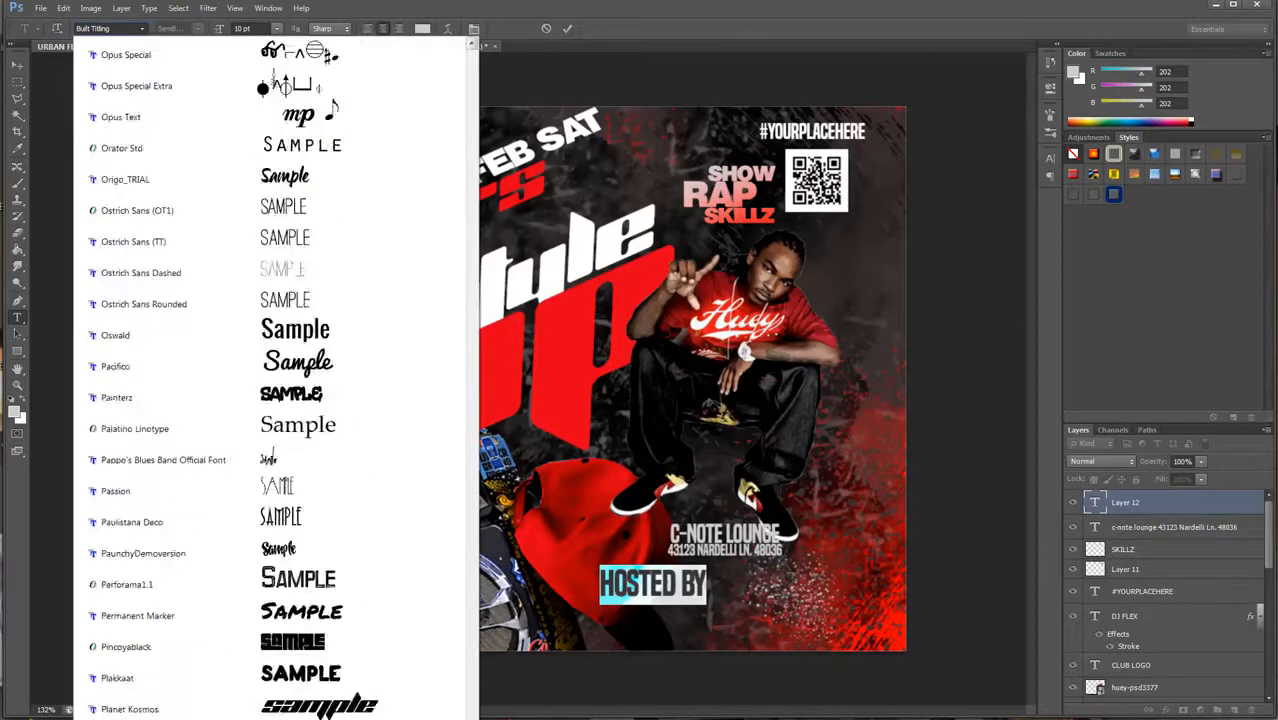
pyautogui.scroll(11, 276, 380)
pyautogui.scroll(11, 281, 636)
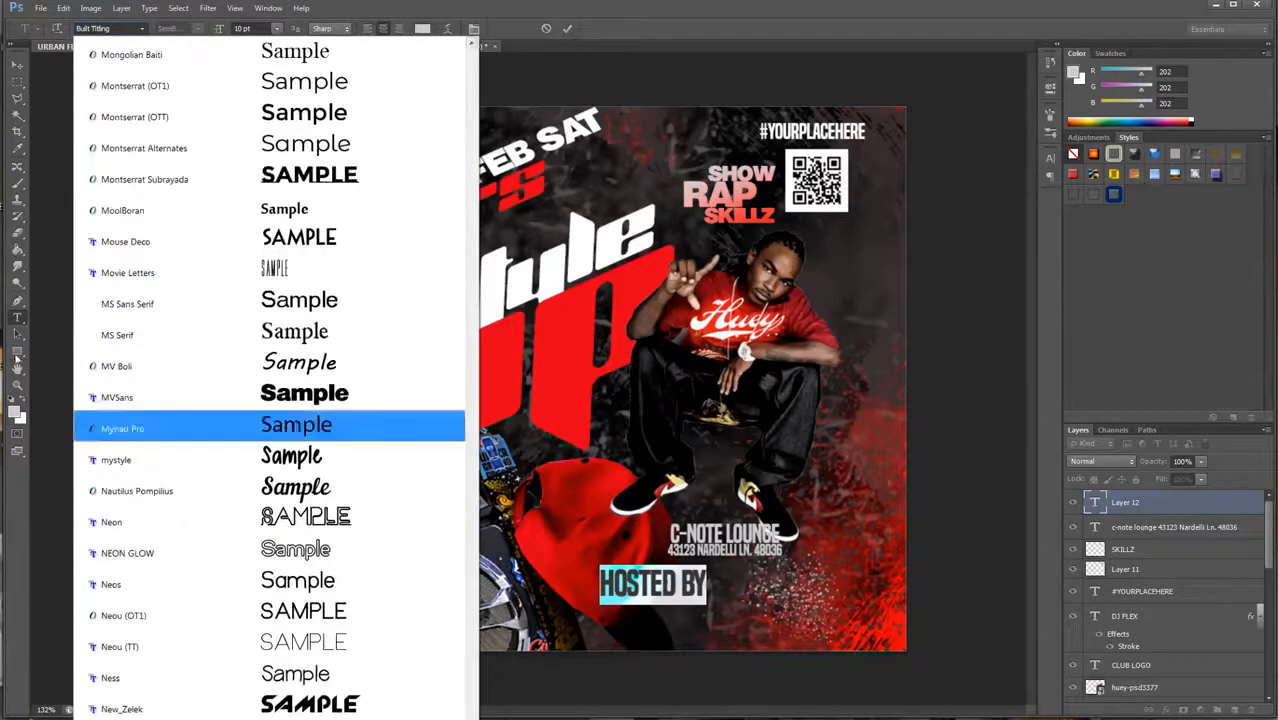
pyautogui.click(205, 399)
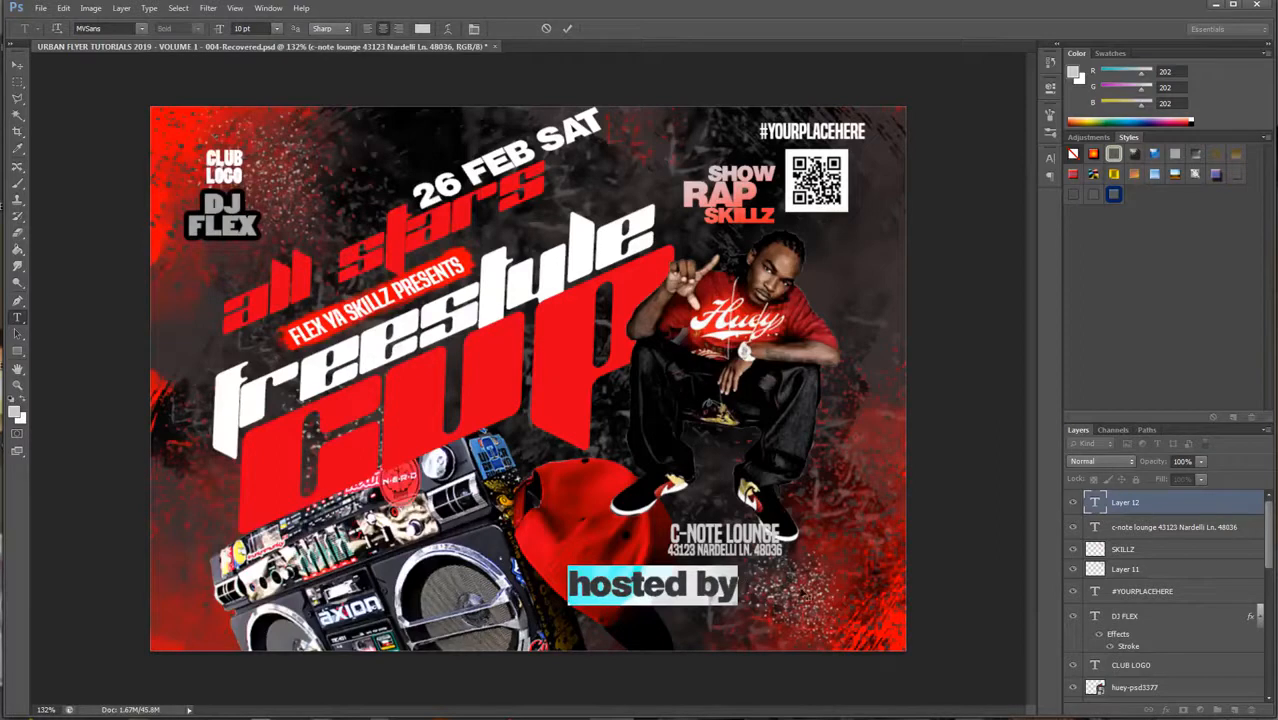
# Step: Type 'HOSTED BY:' and 'DJ FLEX' on two lines and left-align them
pyautogui.write('HOSTED BY')
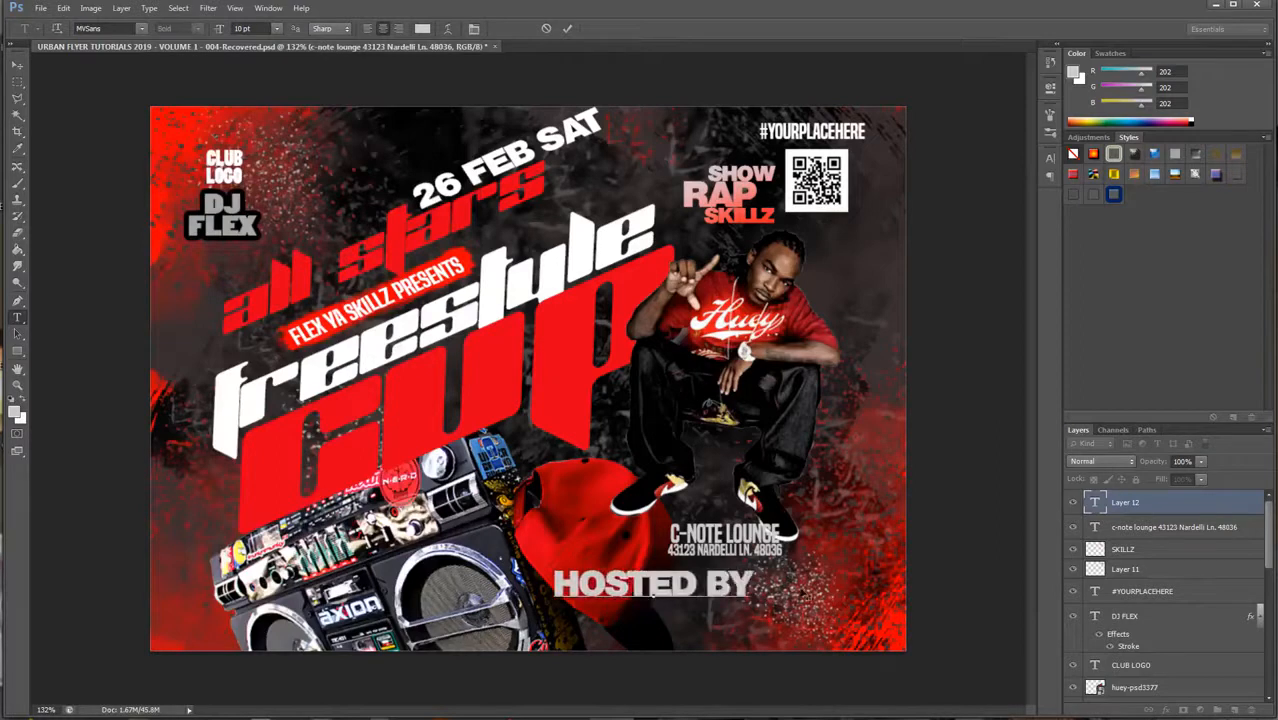
pyautogui.write(':')
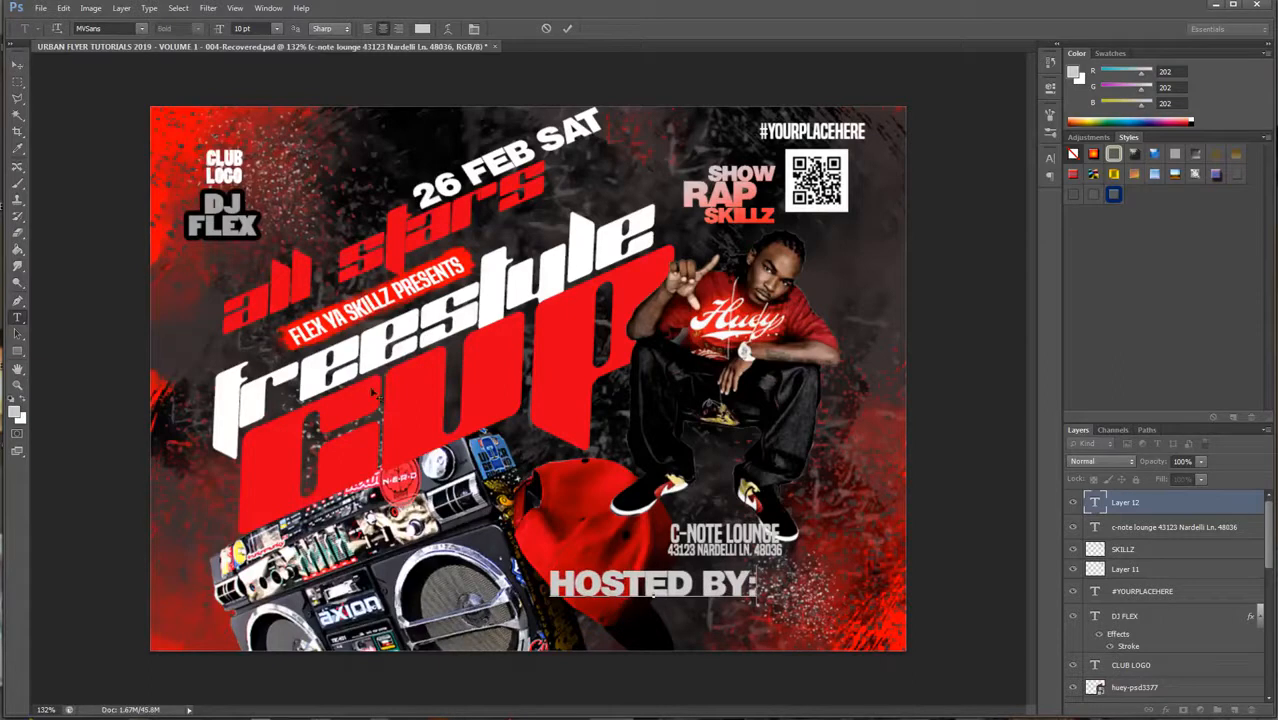
pyautogui.press('Return')
pyautogui.write('DJ FLEX')
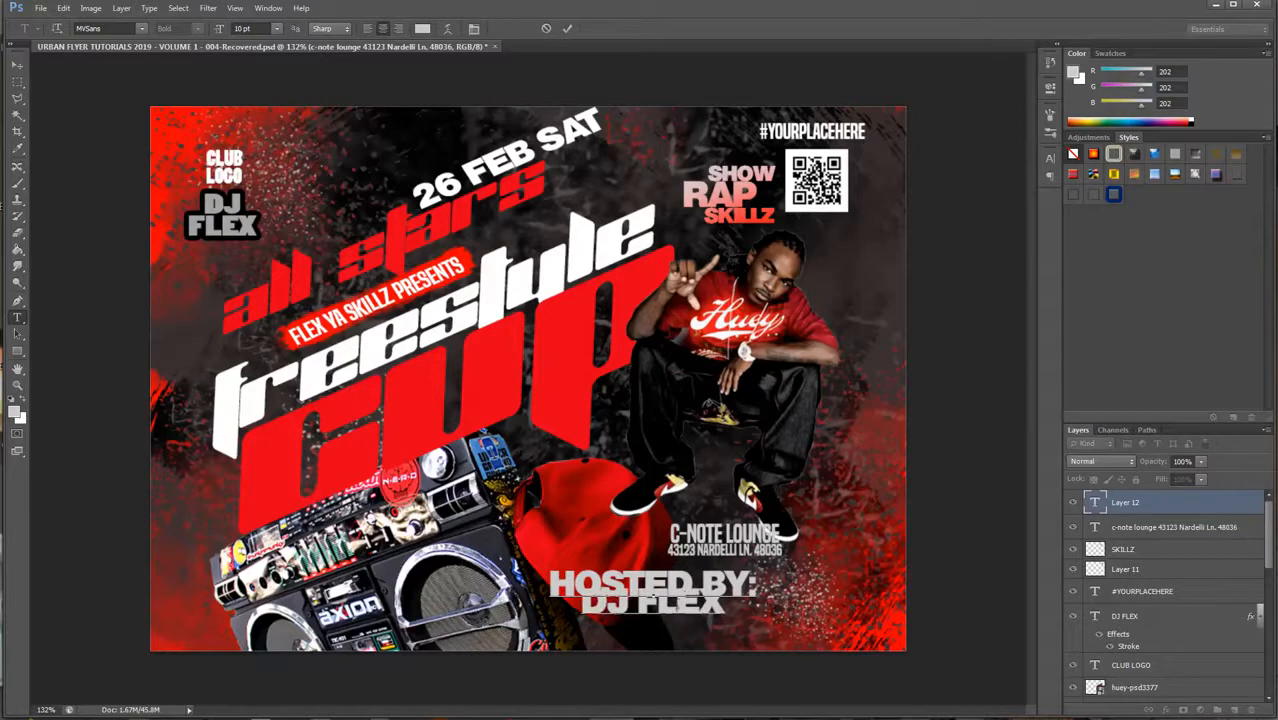
pyautogui.moveTo(719, 600); pyautogui.dragTo(550, 574)
pyautogui.click(368, 28)
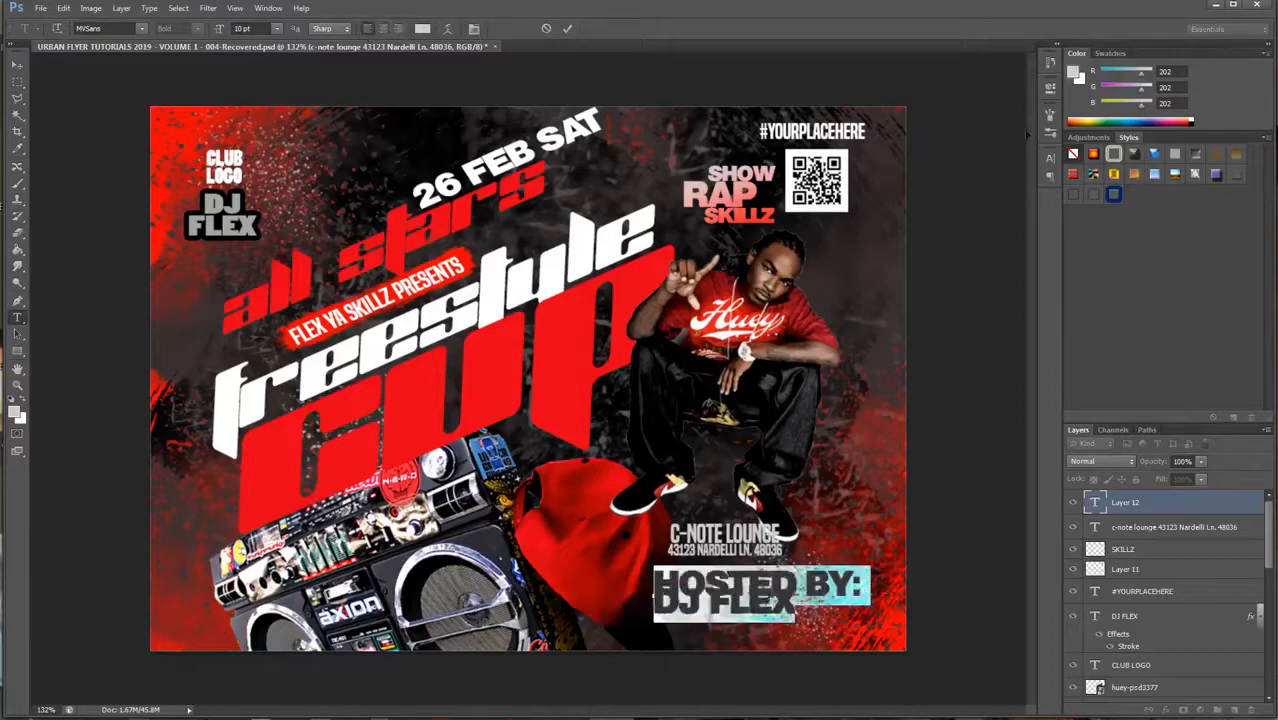
# Step: In the Character panel, set leading to Auto and tracking to -40
pyautogui.click(474, 28)
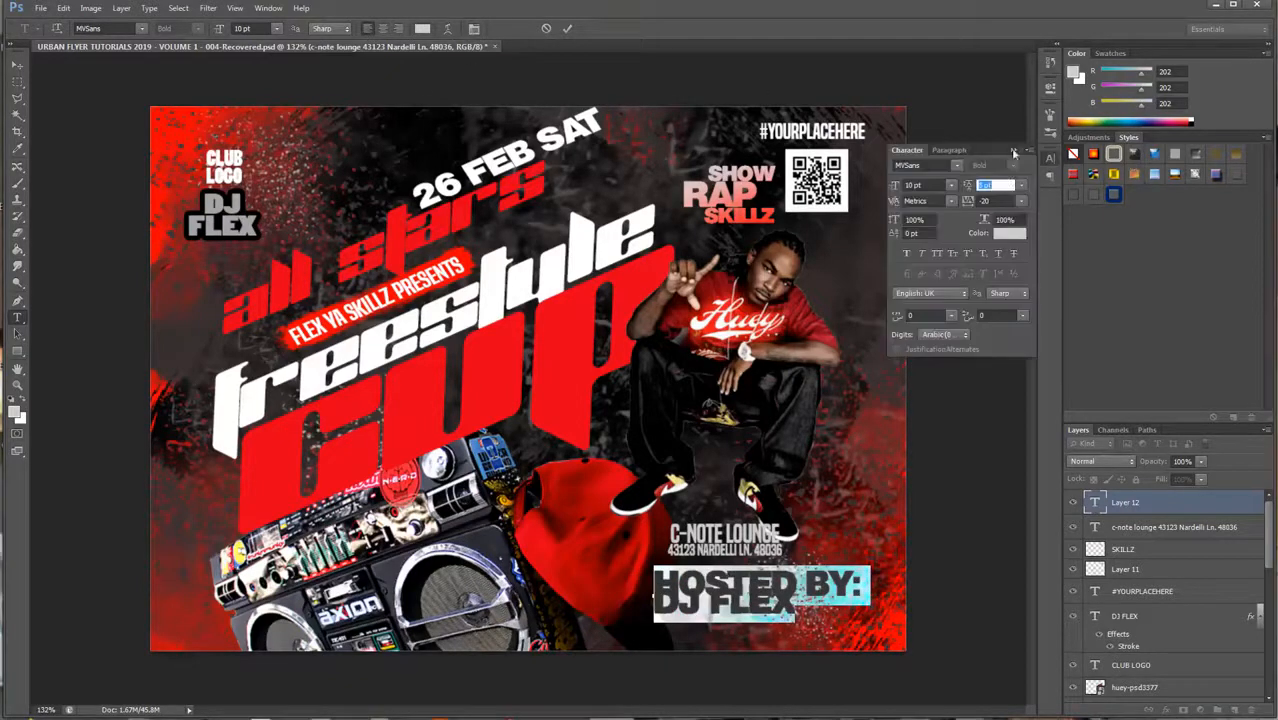
pyautogui.click(1021, 185)
pyautogui.click(1000, 199)
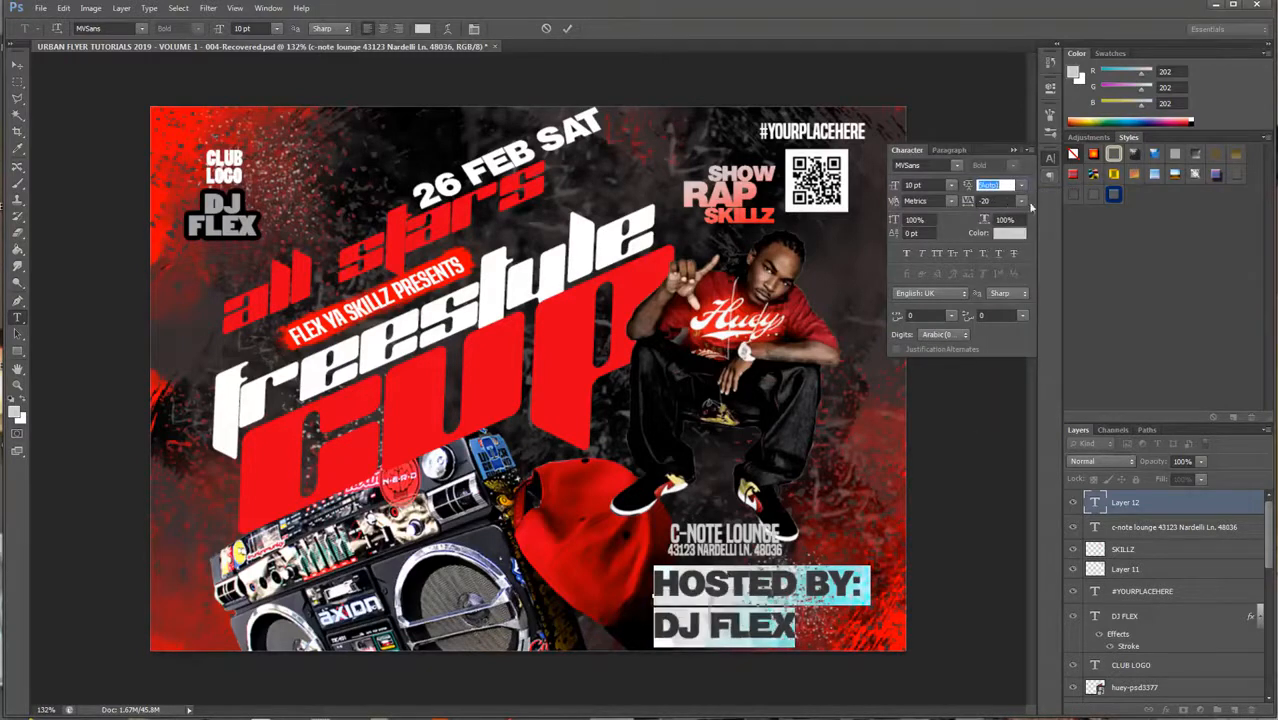
pyautogui.click(1022, 201)
pyautogui.click(1010, 308)
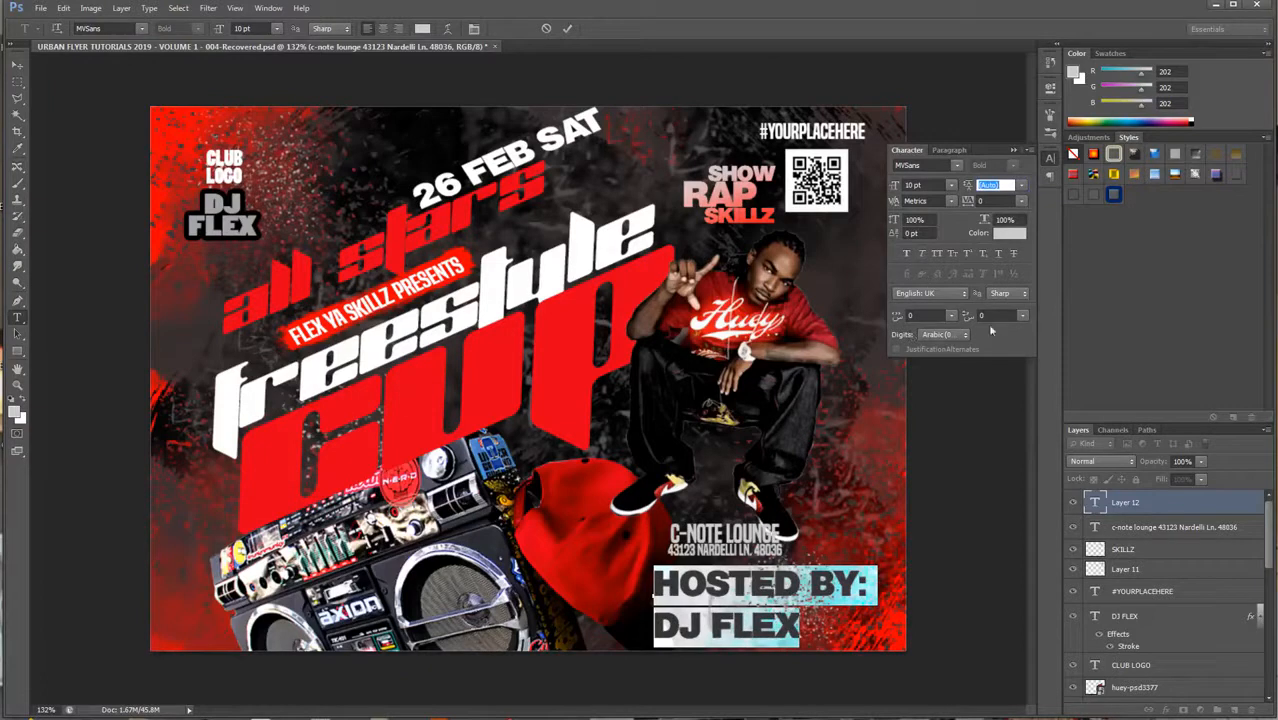
pyautogui.click(993, 201)
pyautogui.press('Down')
pyautogui.press('Down')
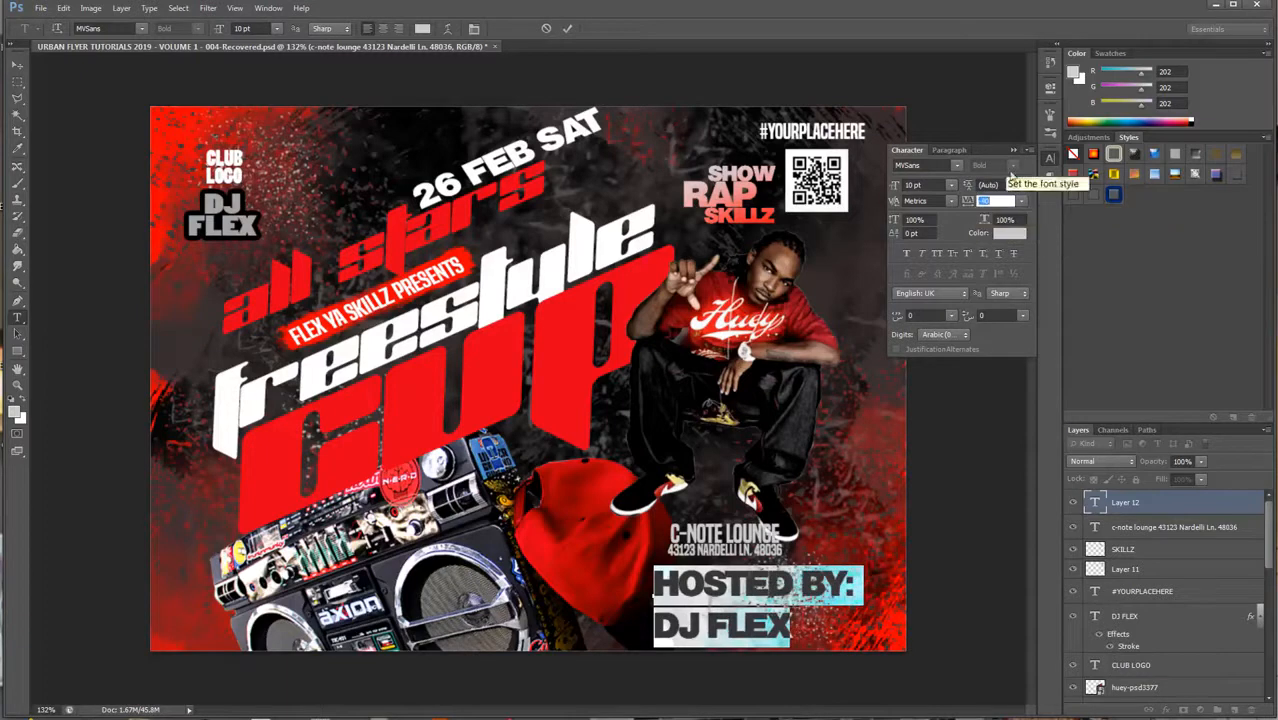
# Step: Fine-tune the leading between HOSTED BY: and DJ FLEX, then commit the text
pyautogui.click(993, 185)
pyautogui.press('Down')
pyautogui.press('Down')
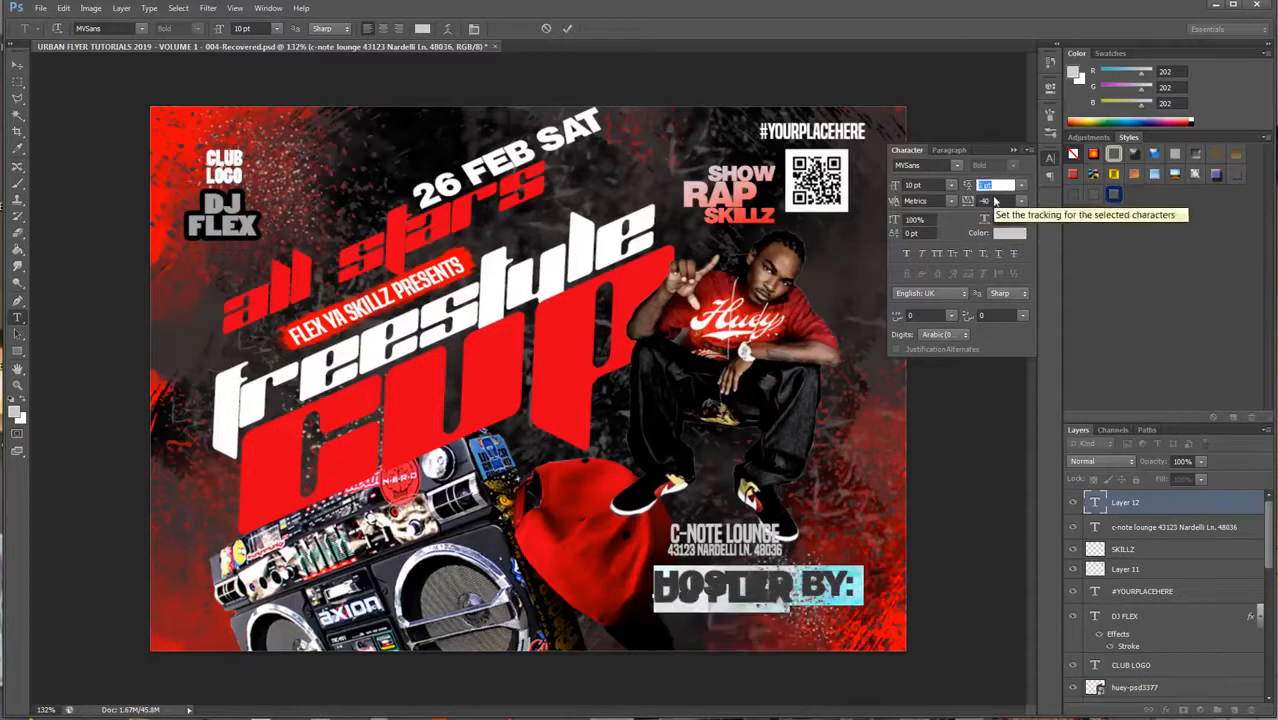
pyautogui.press('Up')
pyautogui.press('Up')
pyautogui.press('Up')
pyautogui.press('Up')
pyautogui.press('Up')
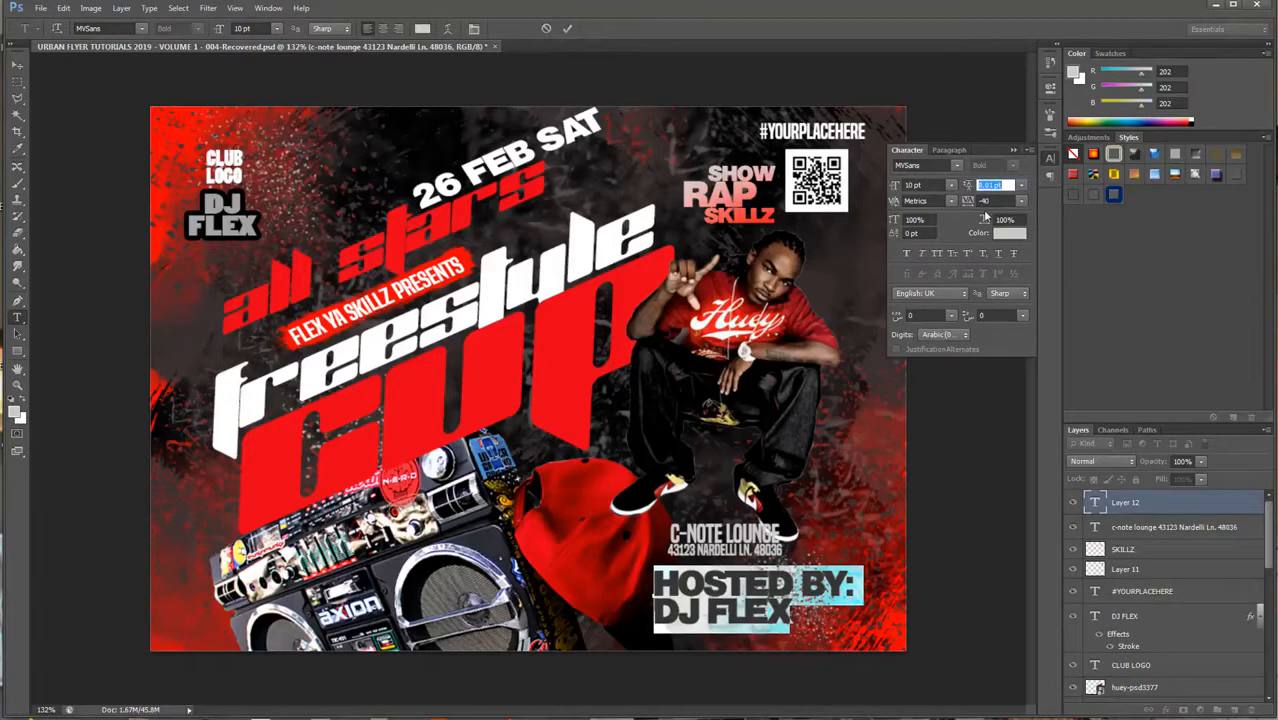
pyautogui.press('Down')
pyautogui.press('Up')
pyautogui.hotkey('ctrl', 'Return')
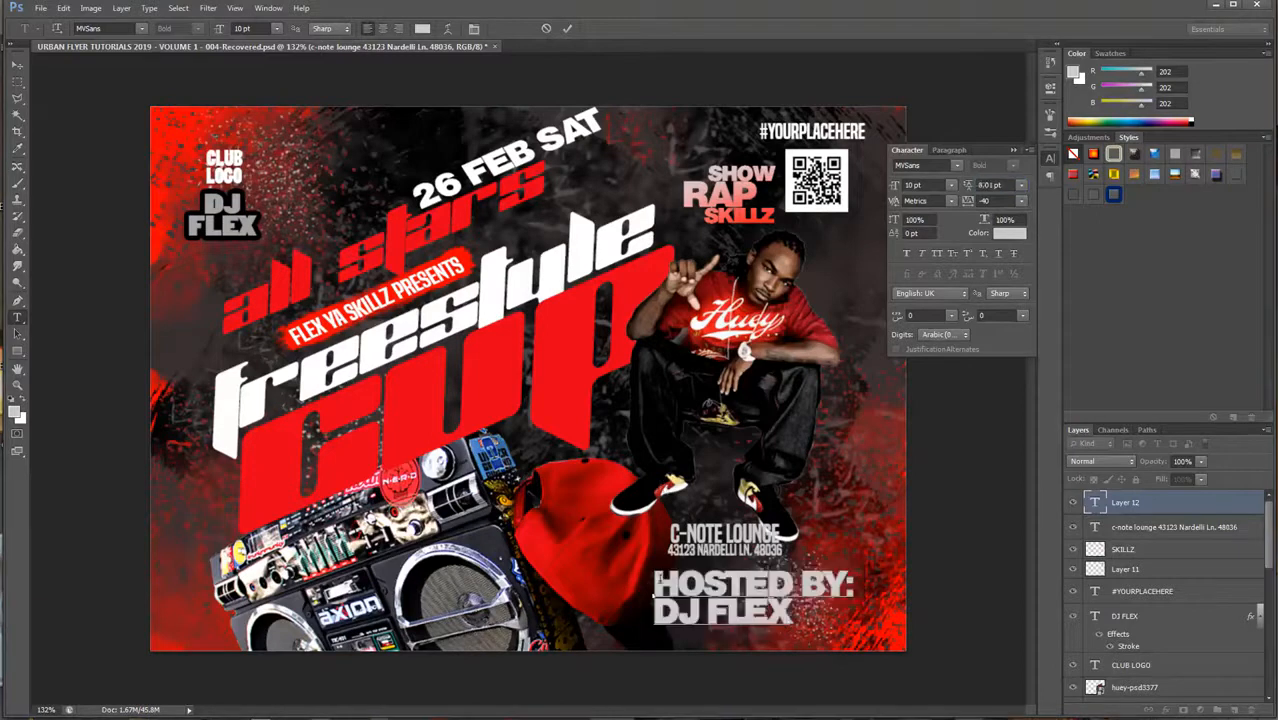
# Step: Shrink the HOSTED BY: line to 4 pt and commit the text
pyautogui.moveTo(654, 578); pyautogui.dragTo(850, 604)
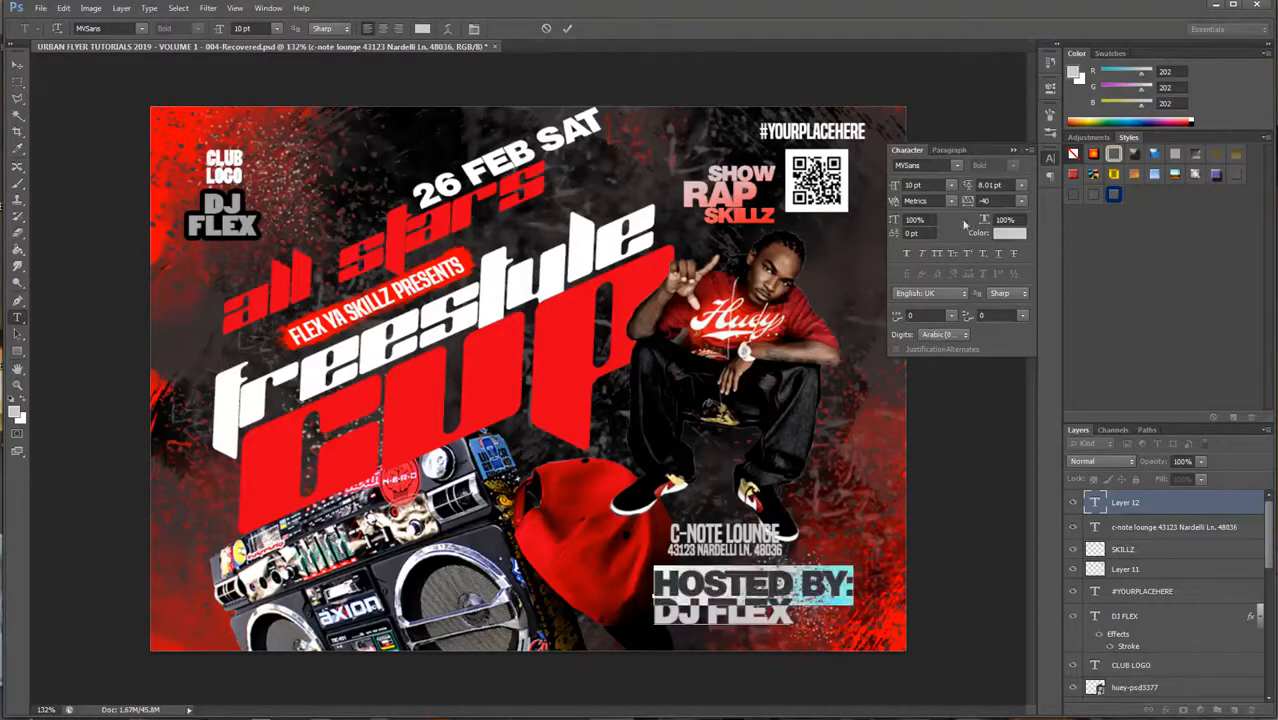
pyautogui.click(918, 186)
pyautogui.press('Down')
pyautogui.press('Down')
pyautogui.press('Down')
pyautogui.press('Down')
pyautogui.press('Down')
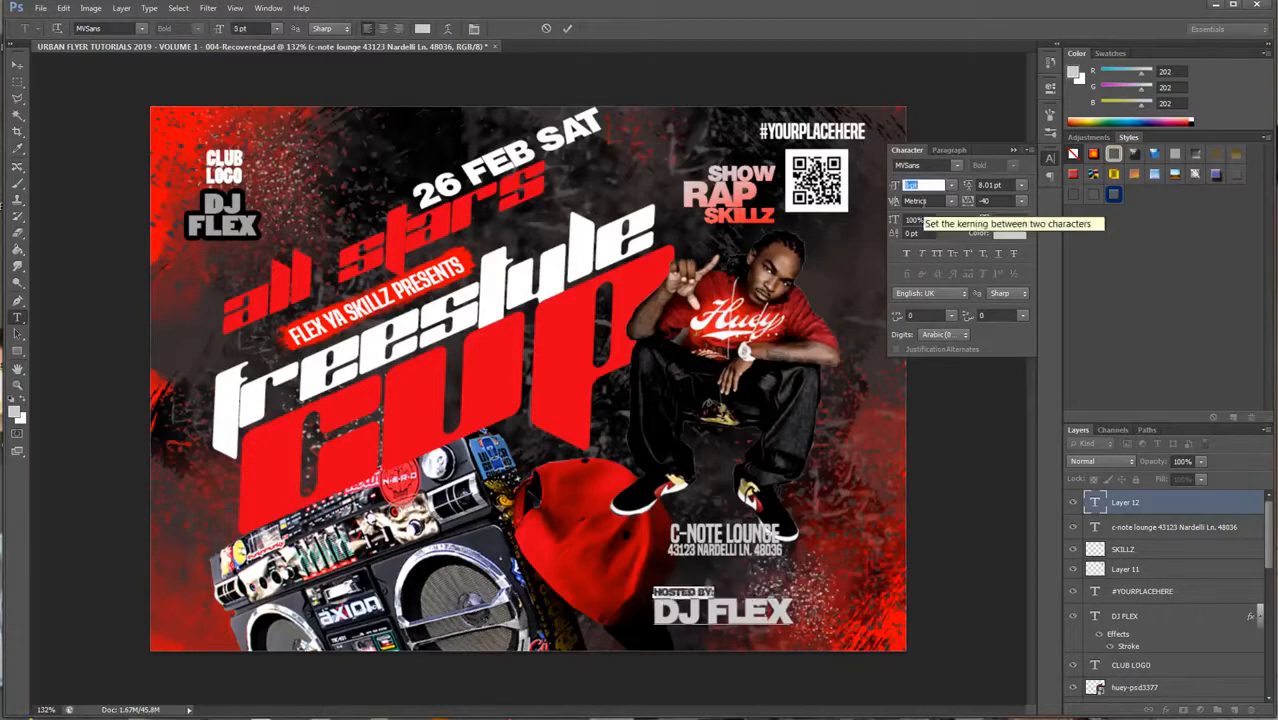
pyautogui.press('Up')
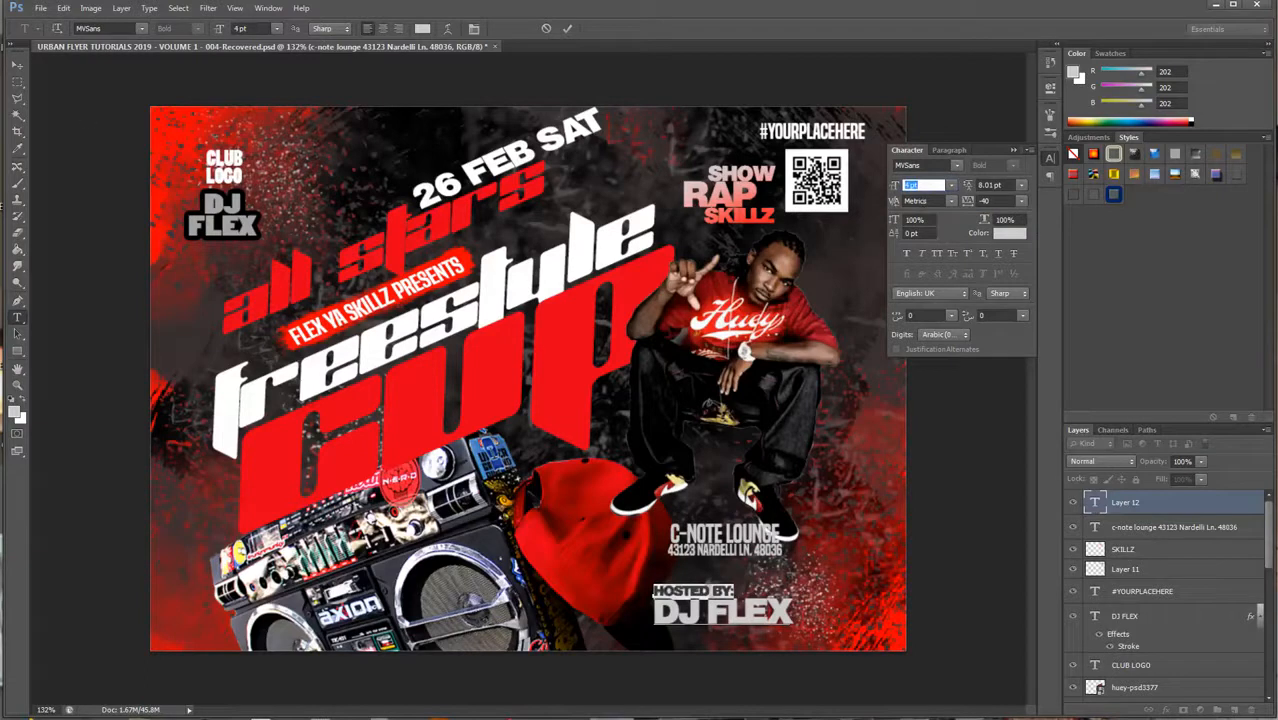
pyautogui.click(17, 64)
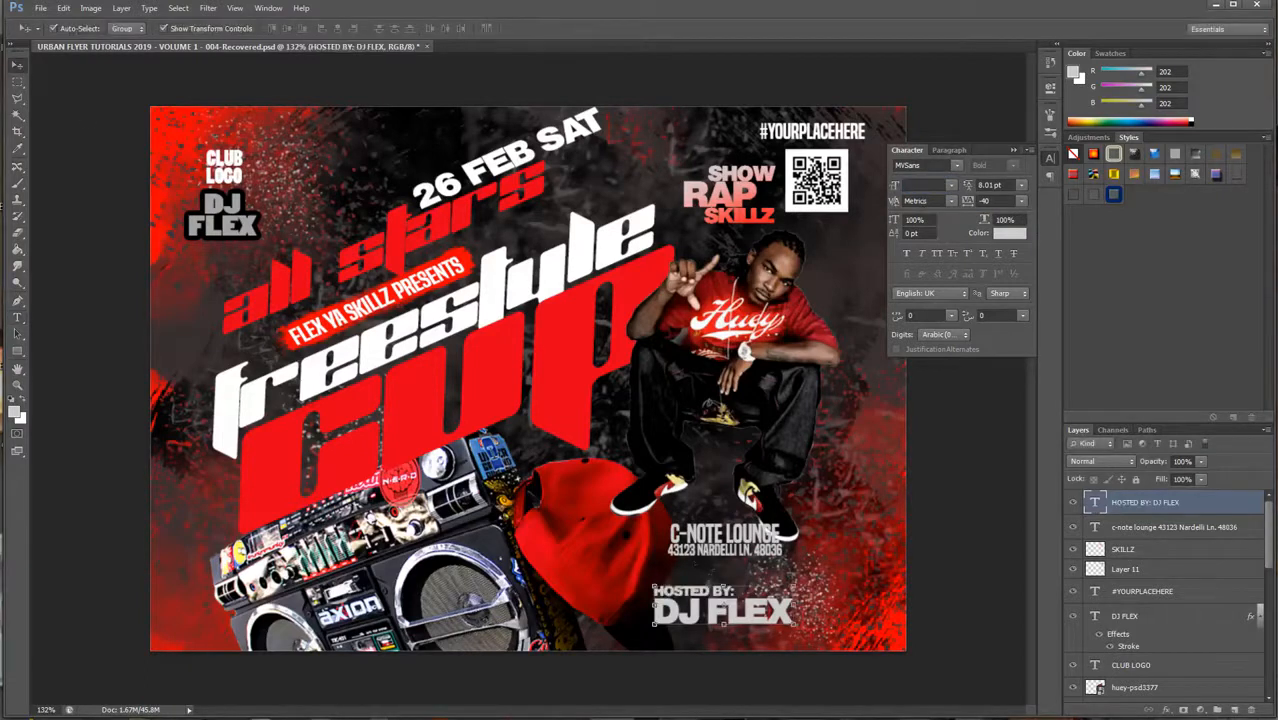
# Step: Nudge the HOSTED BY: DJ FLEX text into place and select Layer 4 copy 3
pyautogui.moveTo(760, 588); pyautogui.dragTo(734, 574)
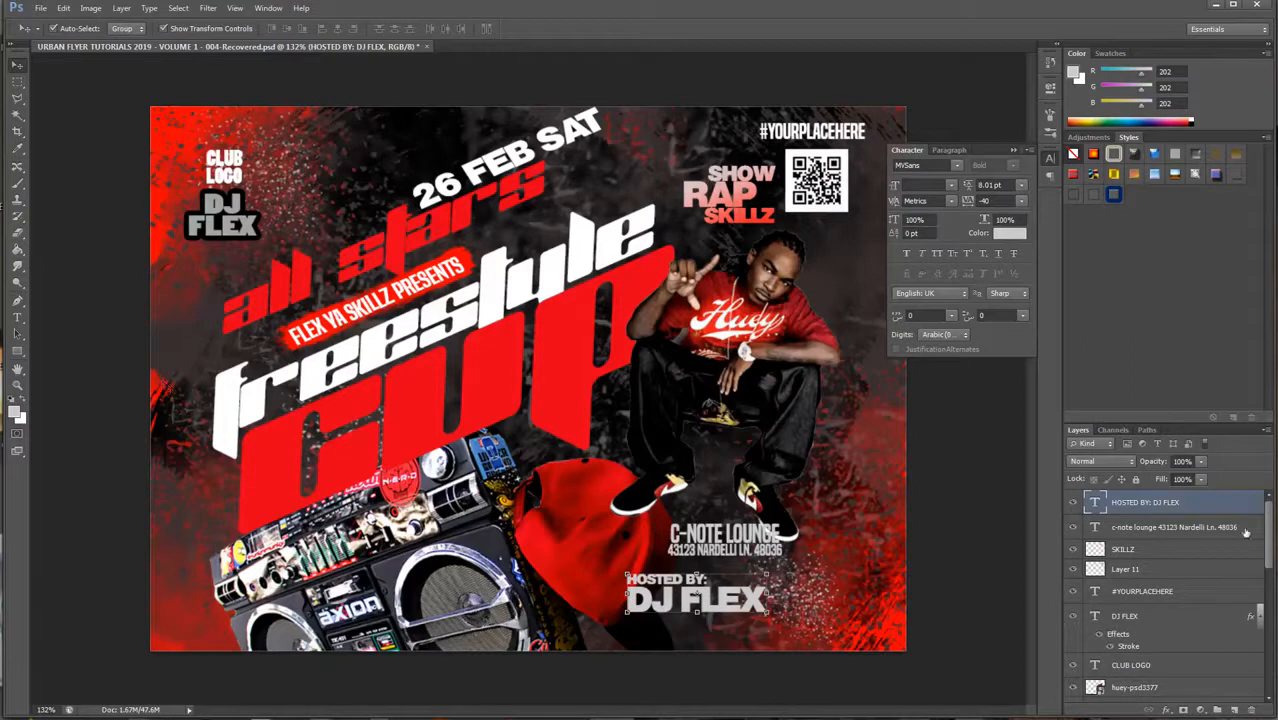
pyautogui.moveTo(1269, 542); pyautogui.dragTo(1269, 667)
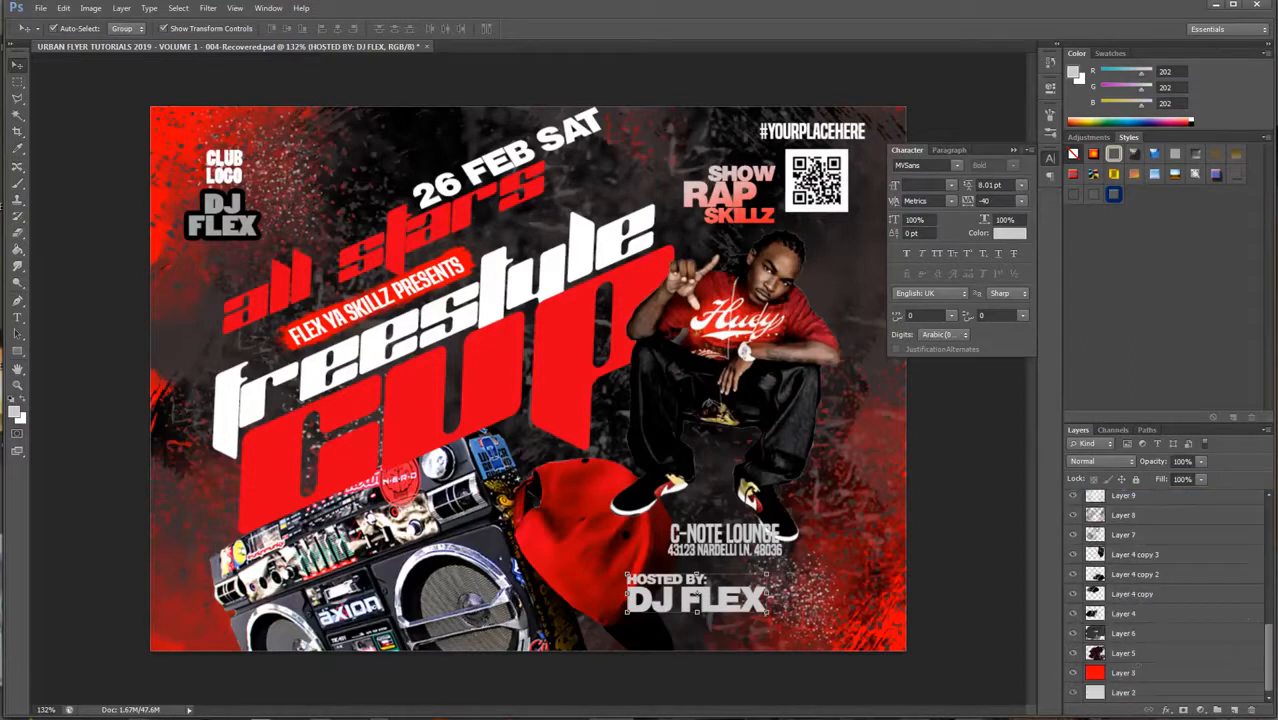
pyautogui.click(1166, 556)
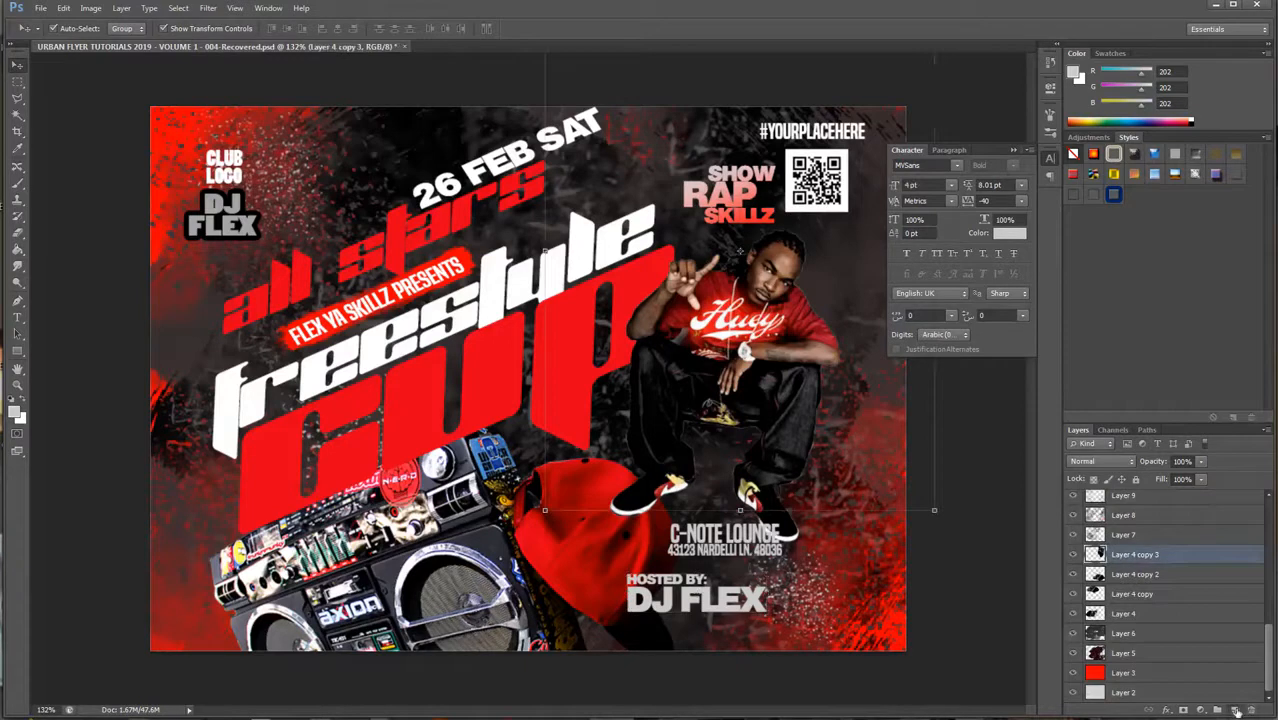
# Step: Add a new layer above Layer 4 copy 3 and load the halftone dot brush
pyautogui.click(1233, 709)
pyautogui.press('b')
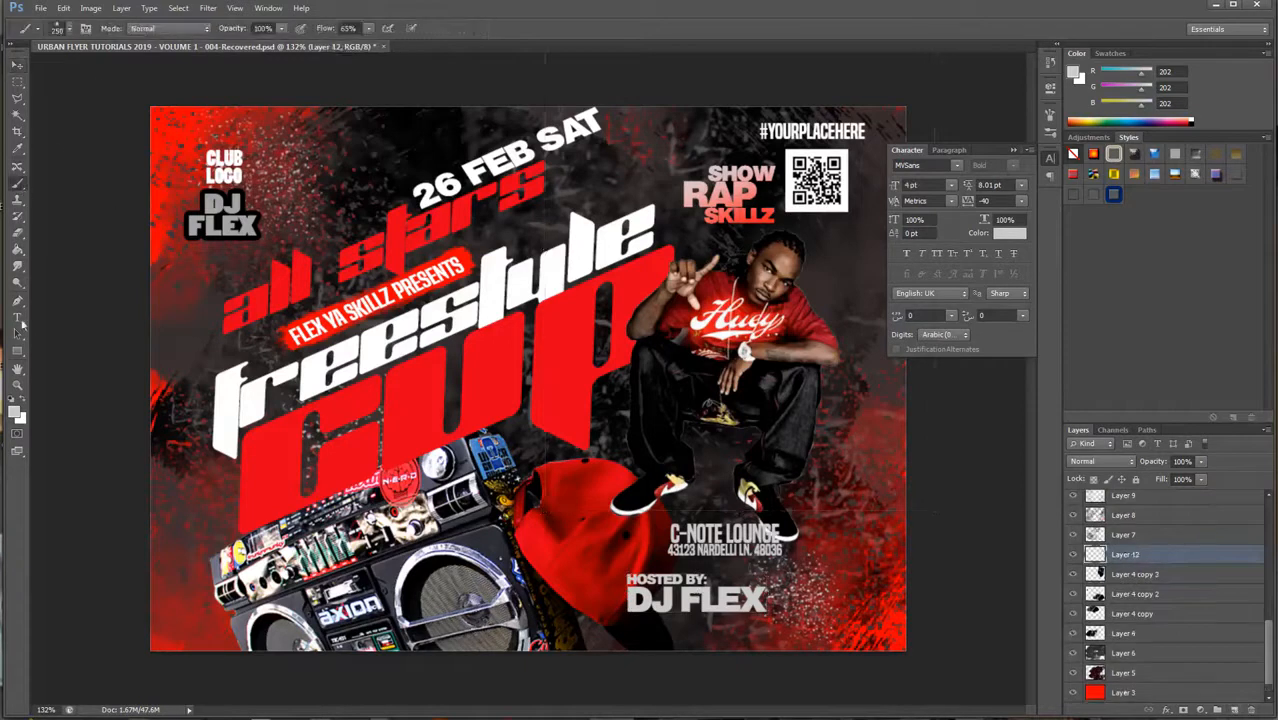
pyautogui.click(69, 30)
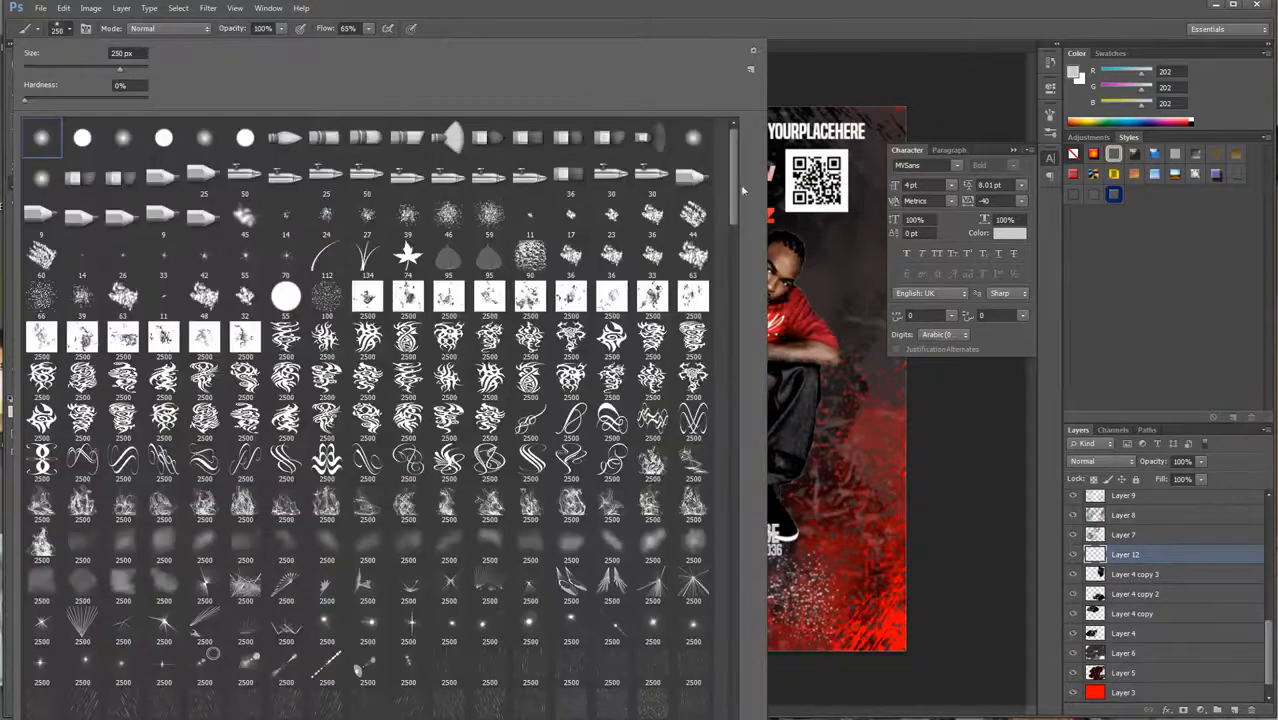
pyautogui.moveTo(733, 193)
pyautogui.mouseDown()
pyautogui.moveTo(737, 470)
pyautogui.moveTo(707, 715)
pyautogui.mouseUp()
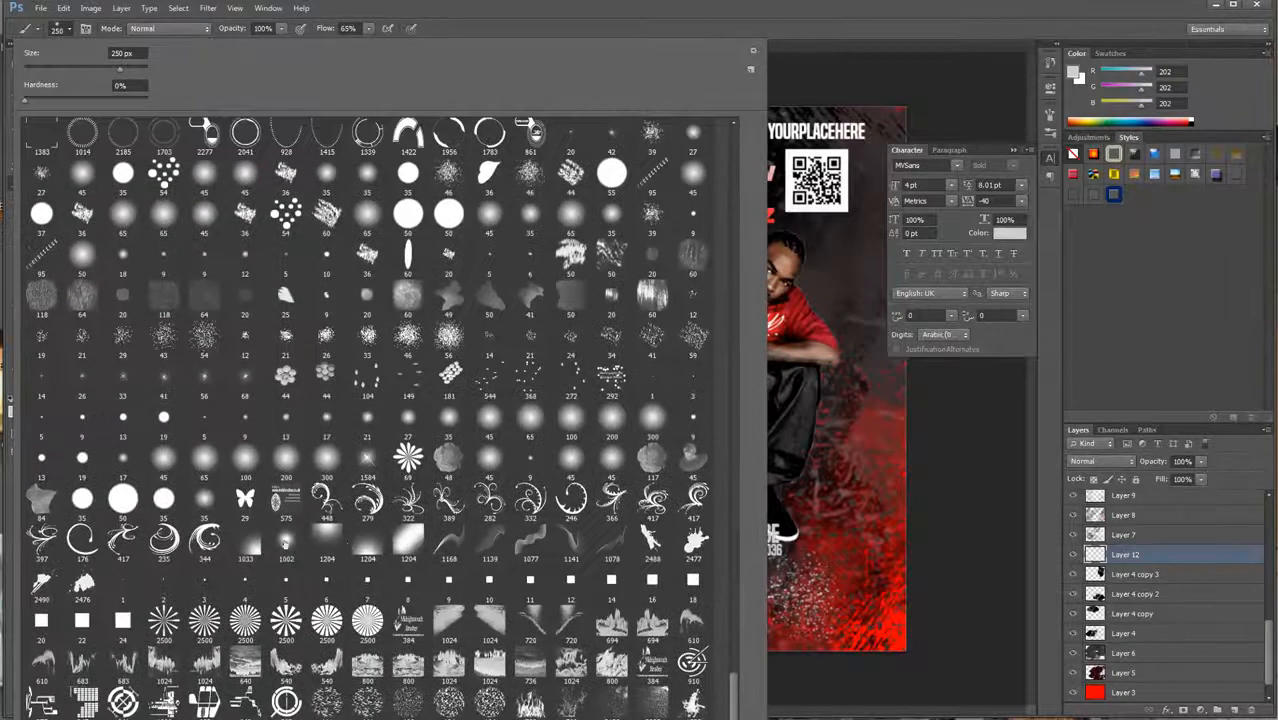
pyautogui.doubleClick(372, 550)
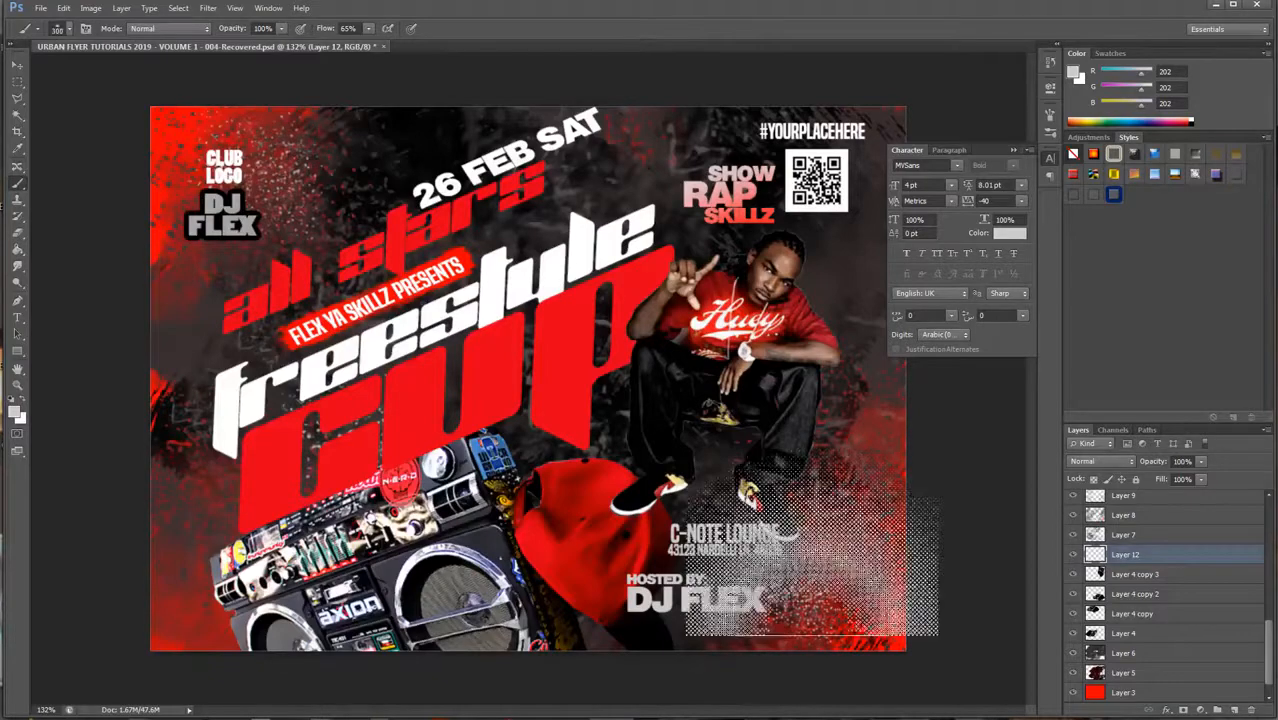
# Step: Resize the halftone brush to 600 px
pyautogui.press(']')
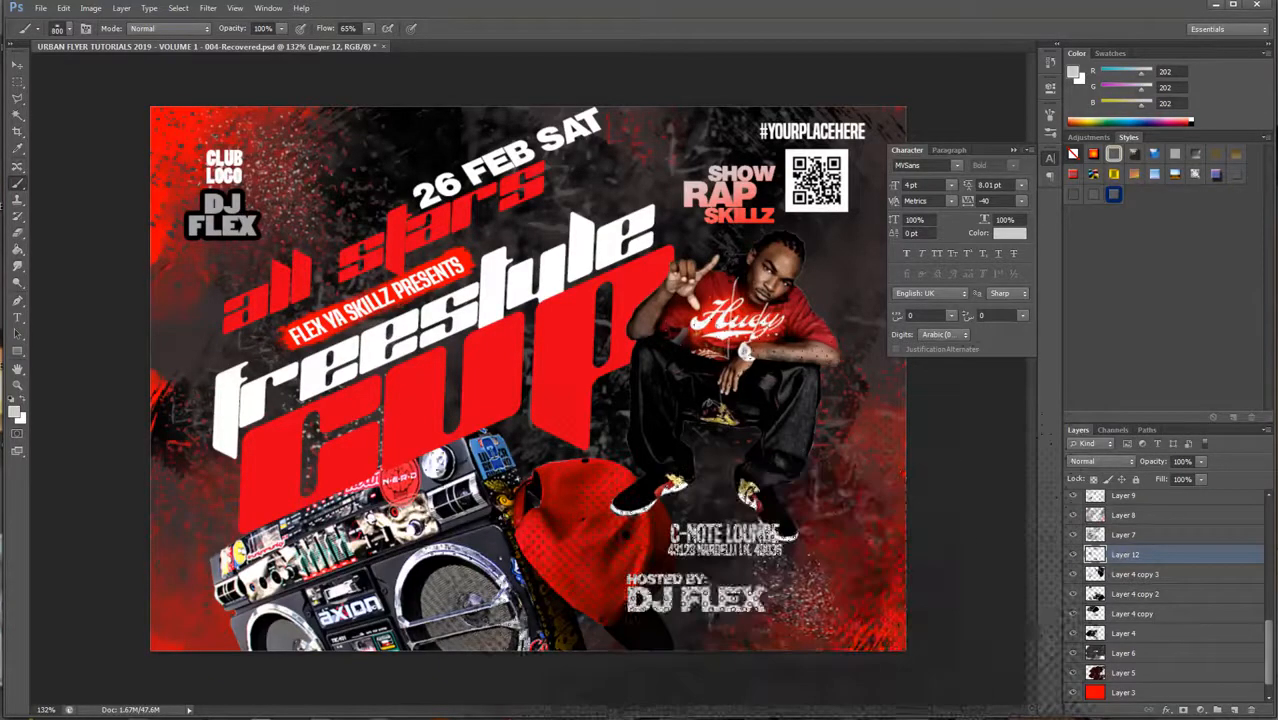
pyautogui.scroll(-4, 725, 602)
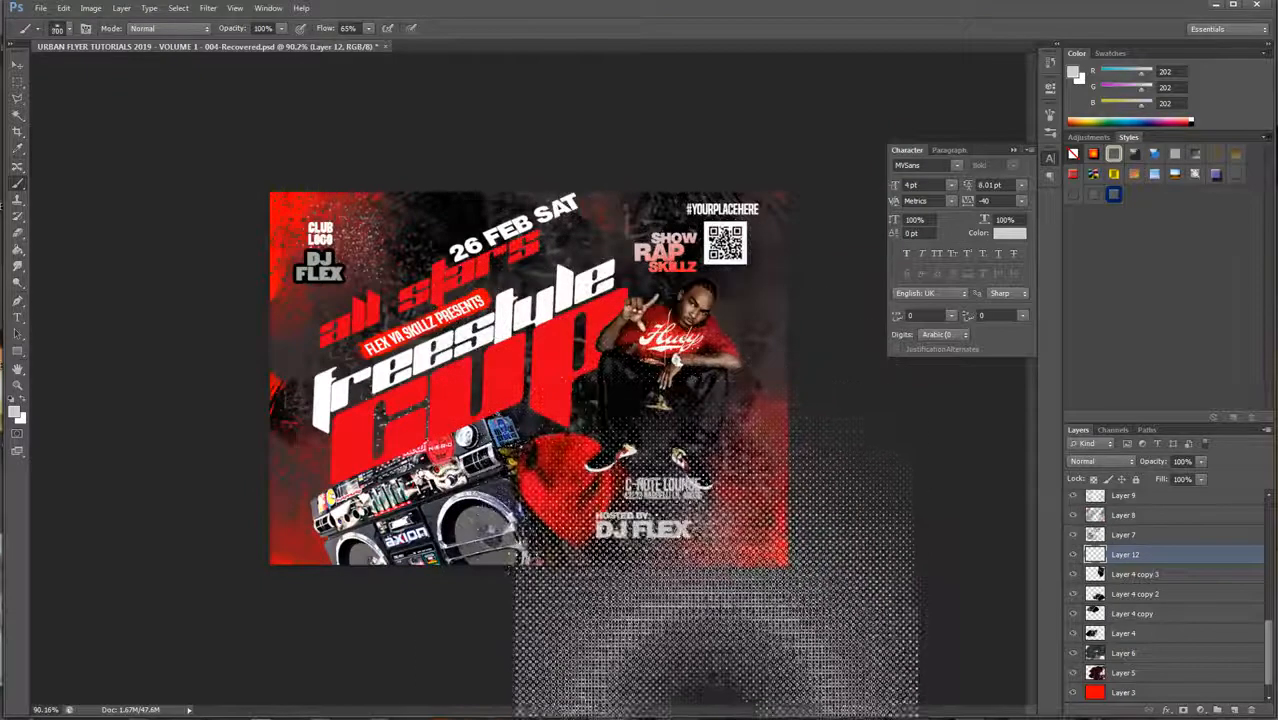
pyautogui.press('[')
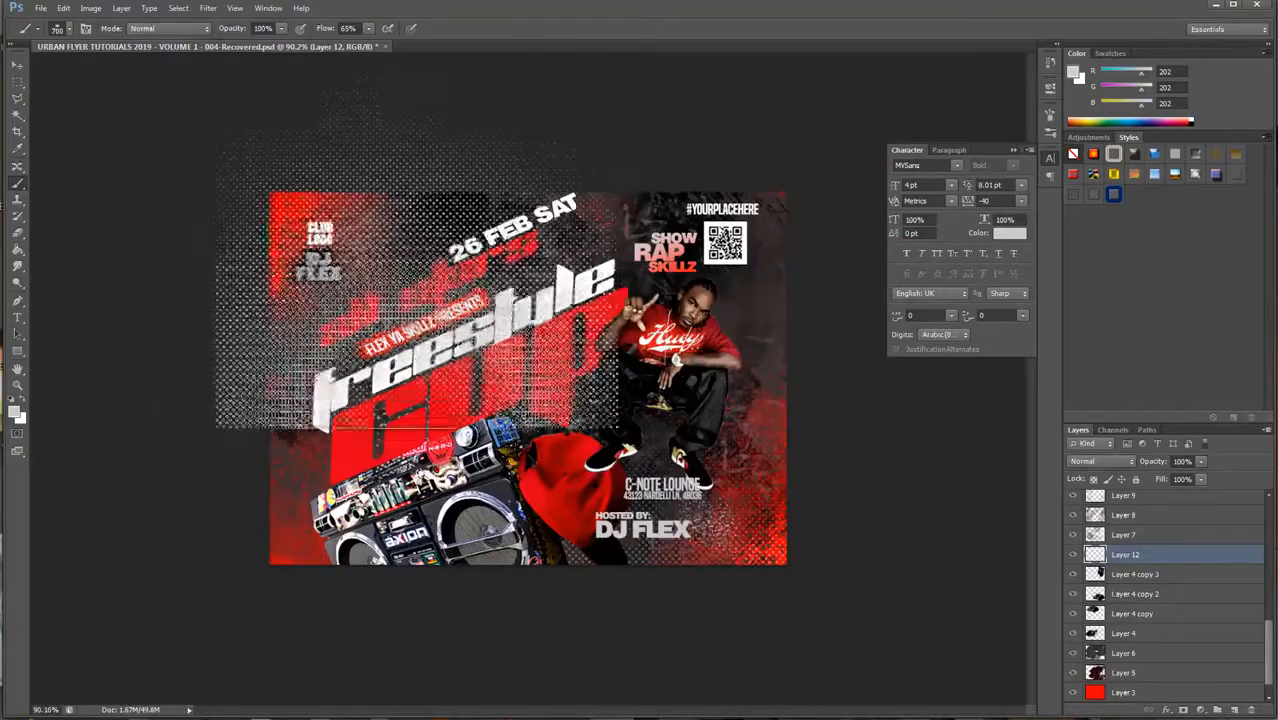
pyautogui.press('[')
pyautogui.scroll(3, 527, 377)
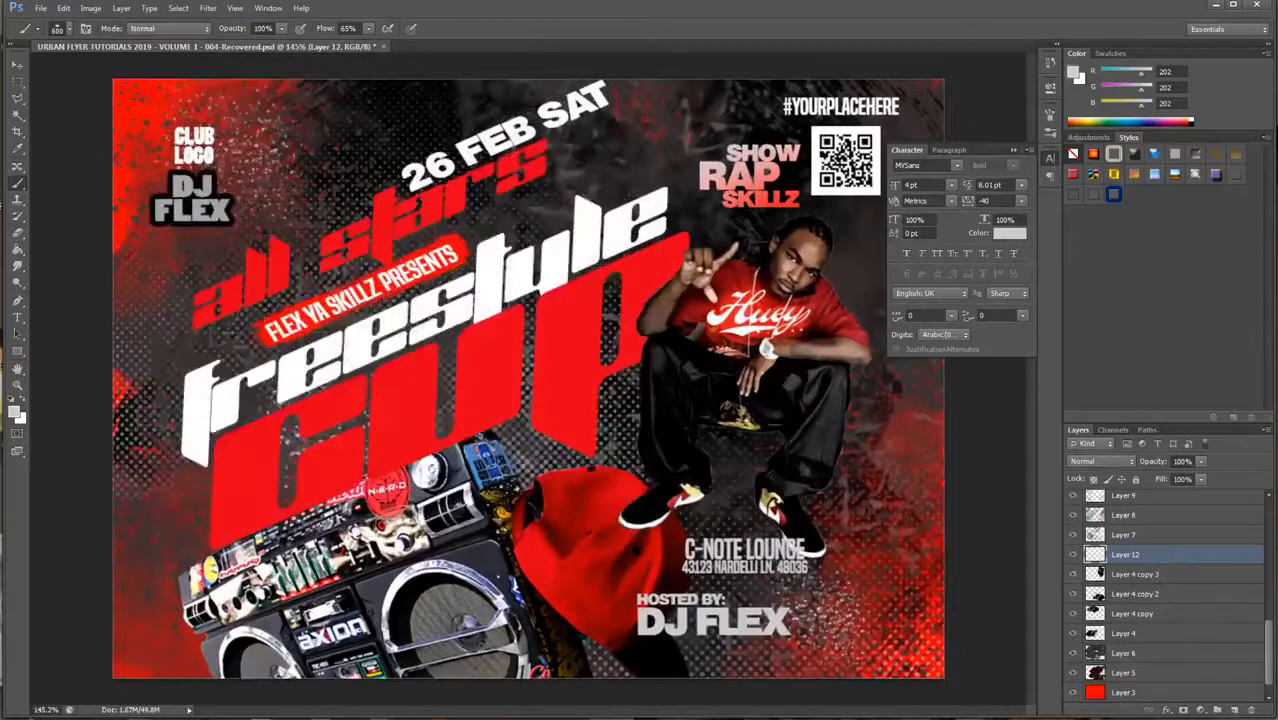
# Step: Close the Character panel and add a new Layer 13 above Layer 4 copy 3
pyautogui.click(18, 236)
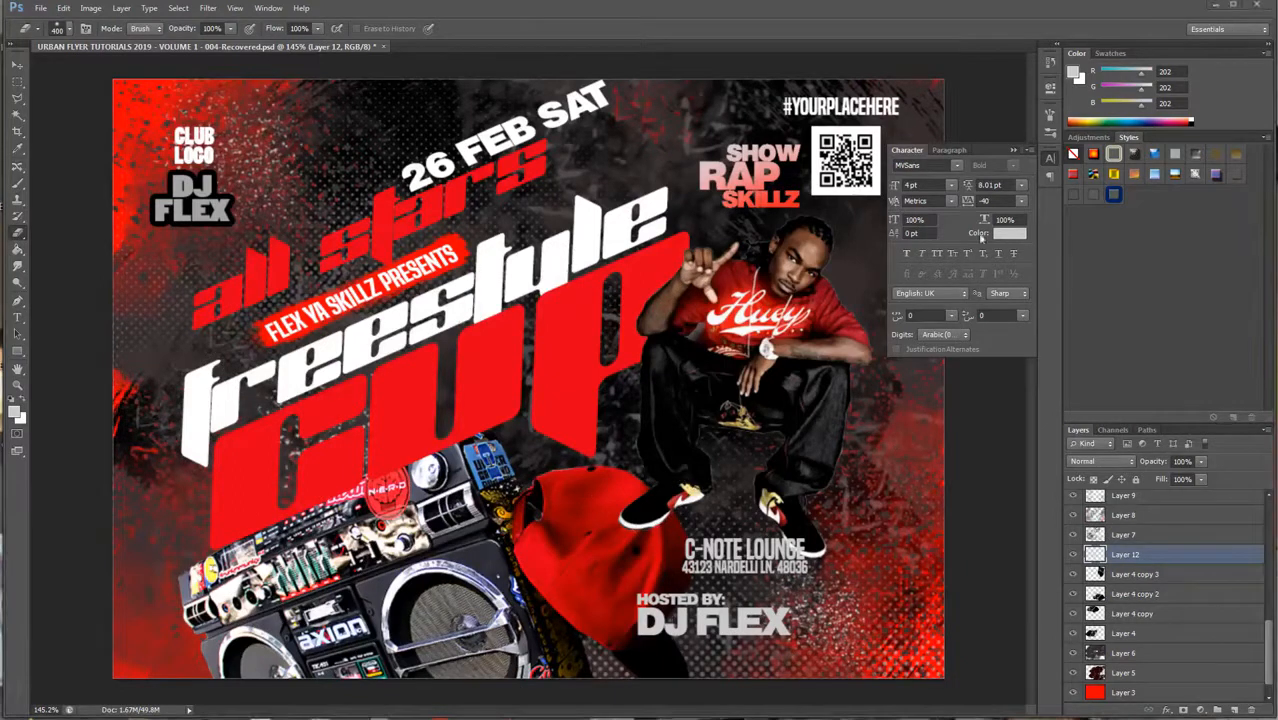
pyautogui.click(1014, 150)
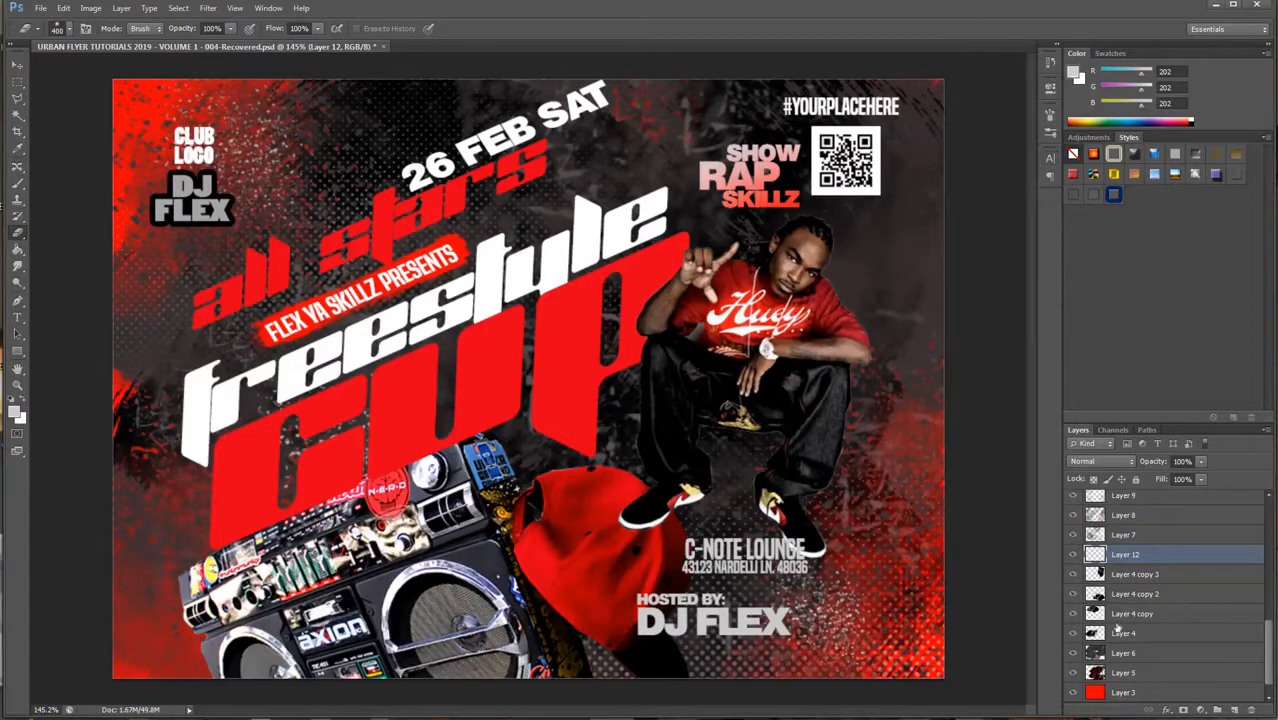
pyautogui.click(1164, 578)
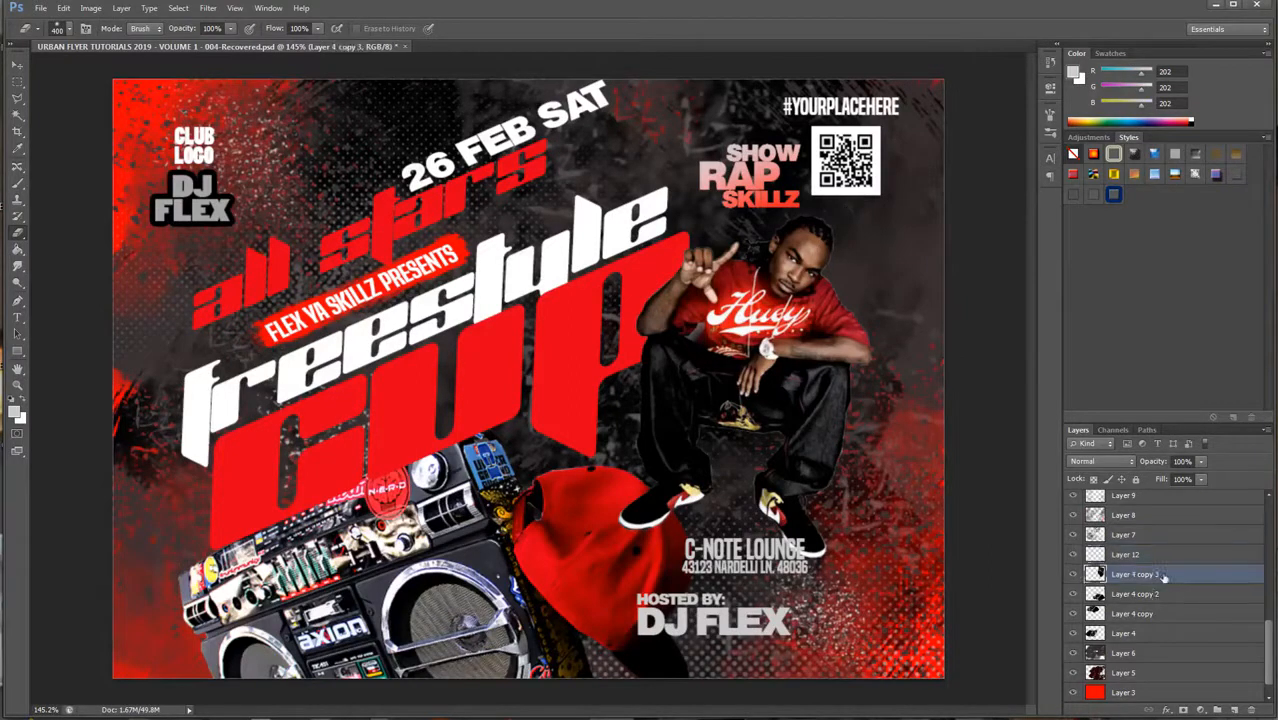
pyautogui.click(1233, 708)
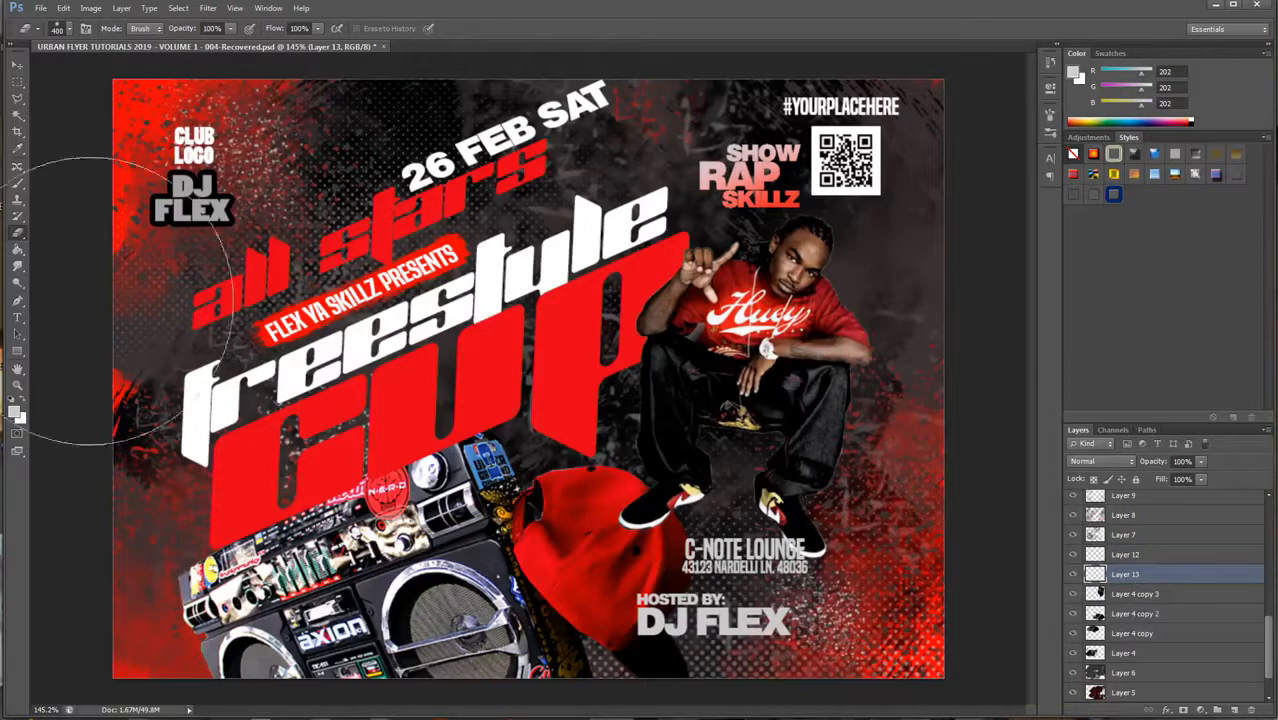
# Step: Load the 2500 px splatter brush at 400 px and set the foreground colour to black
pyautogui.click(18, 184)
pyautogui.click(57, 29)
pyautogui.click(60, 32)
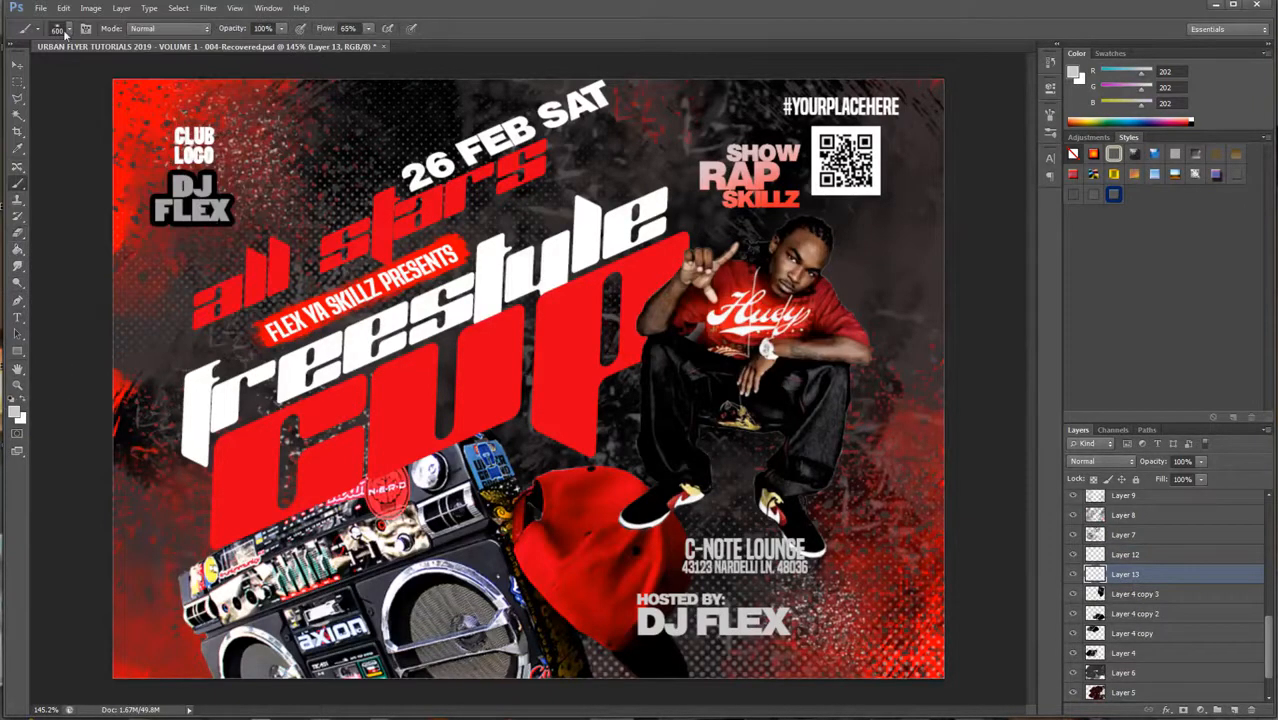
pyautogui.click(68, 30)
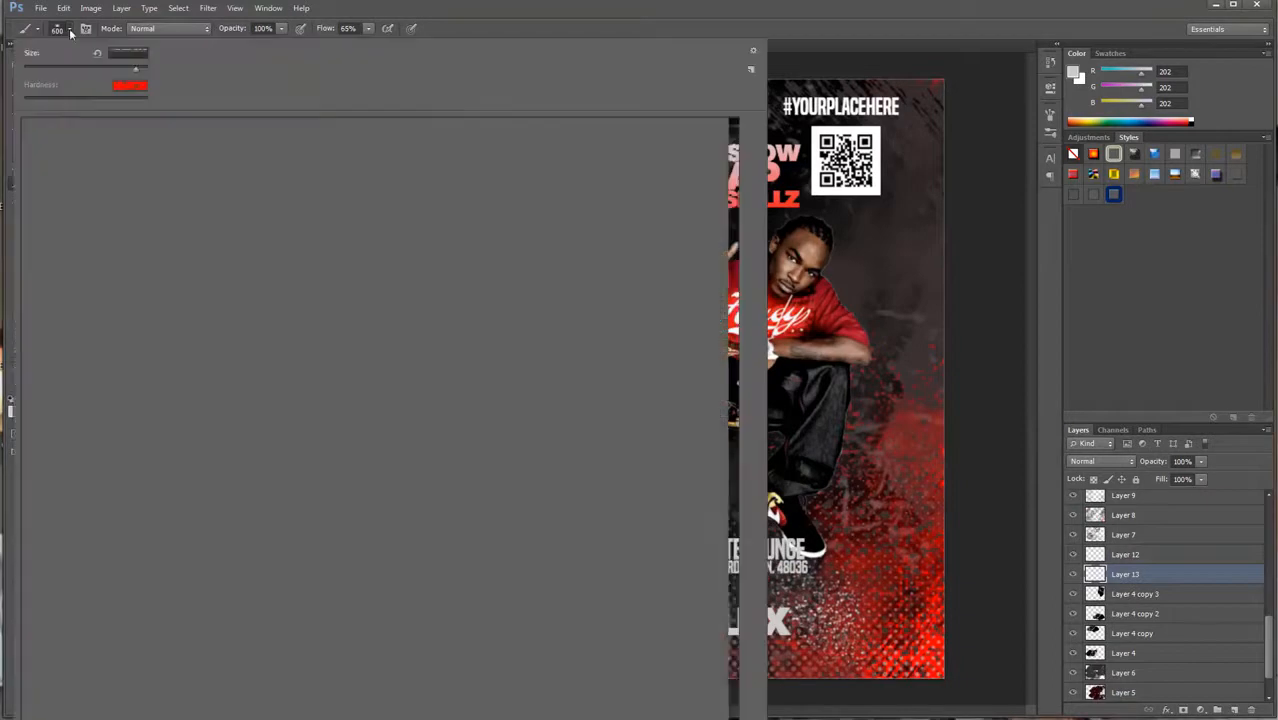
pyautogui.moveTo(734, 186); pyautogui.dragTo(702, 528)
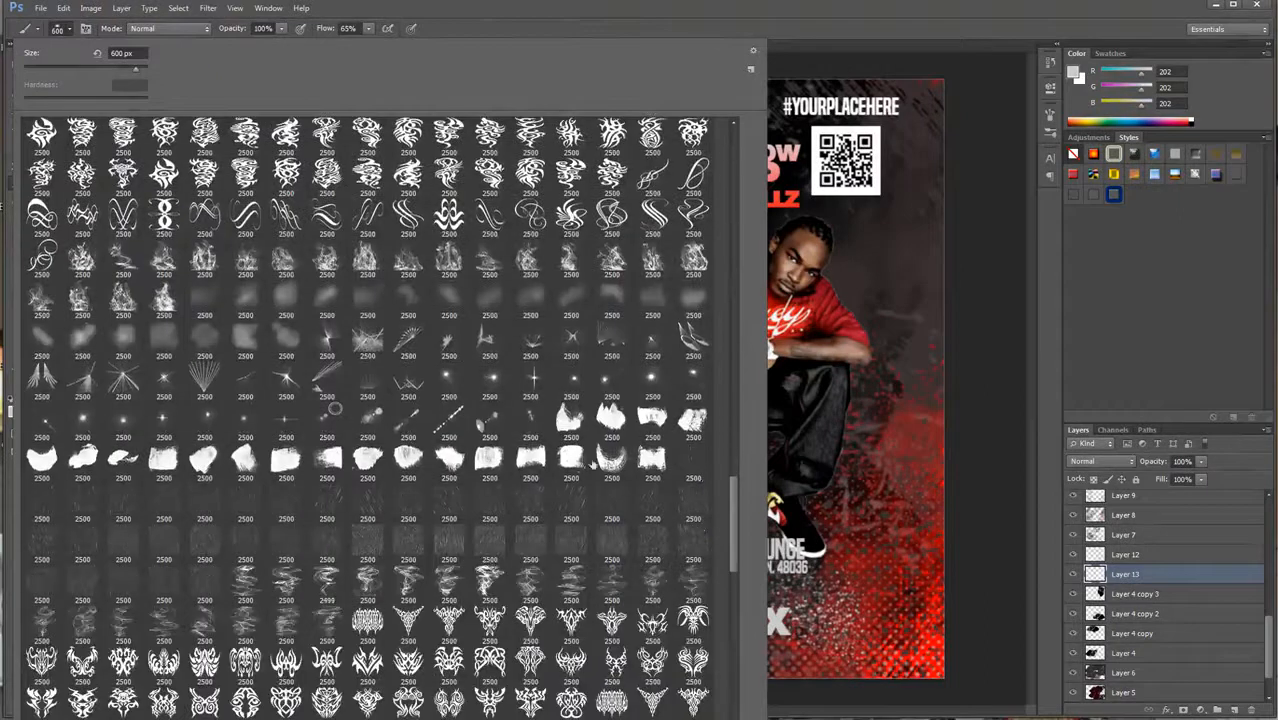
pyautogui.doubleClick(697, 420)
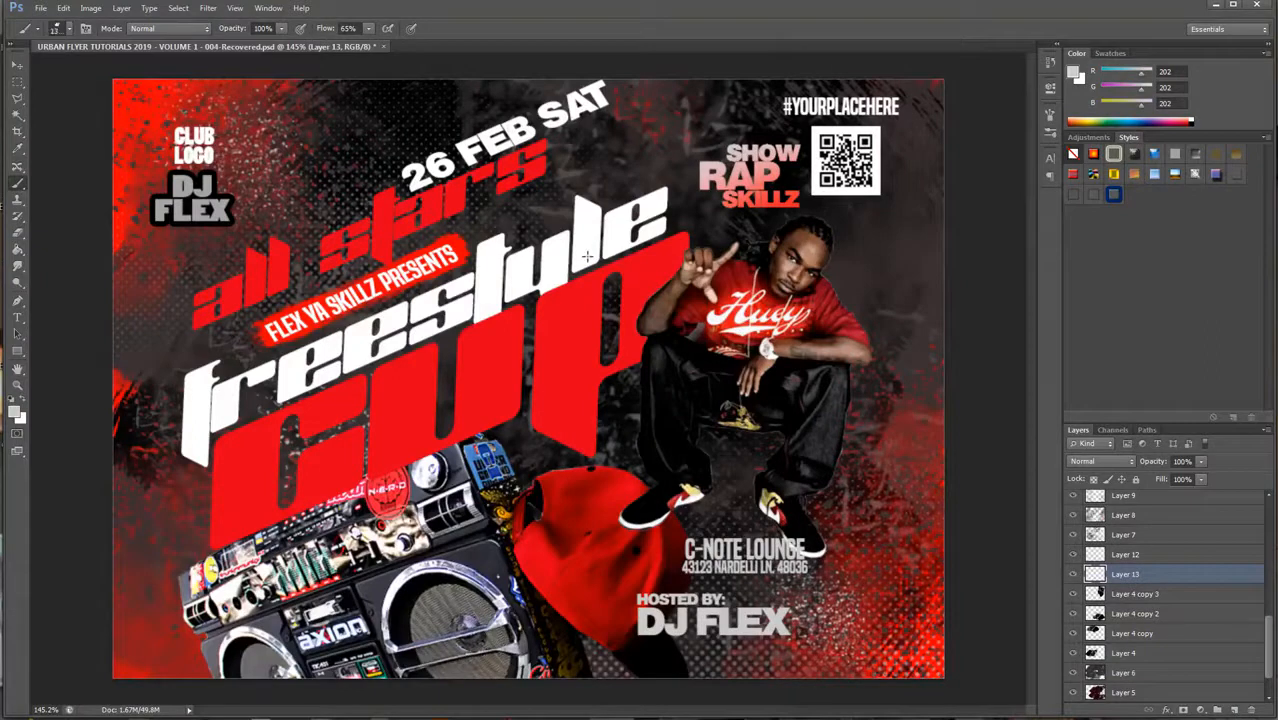
pyautogui.press(']')
pyautogui.press(']')
pyautogui.press(']')
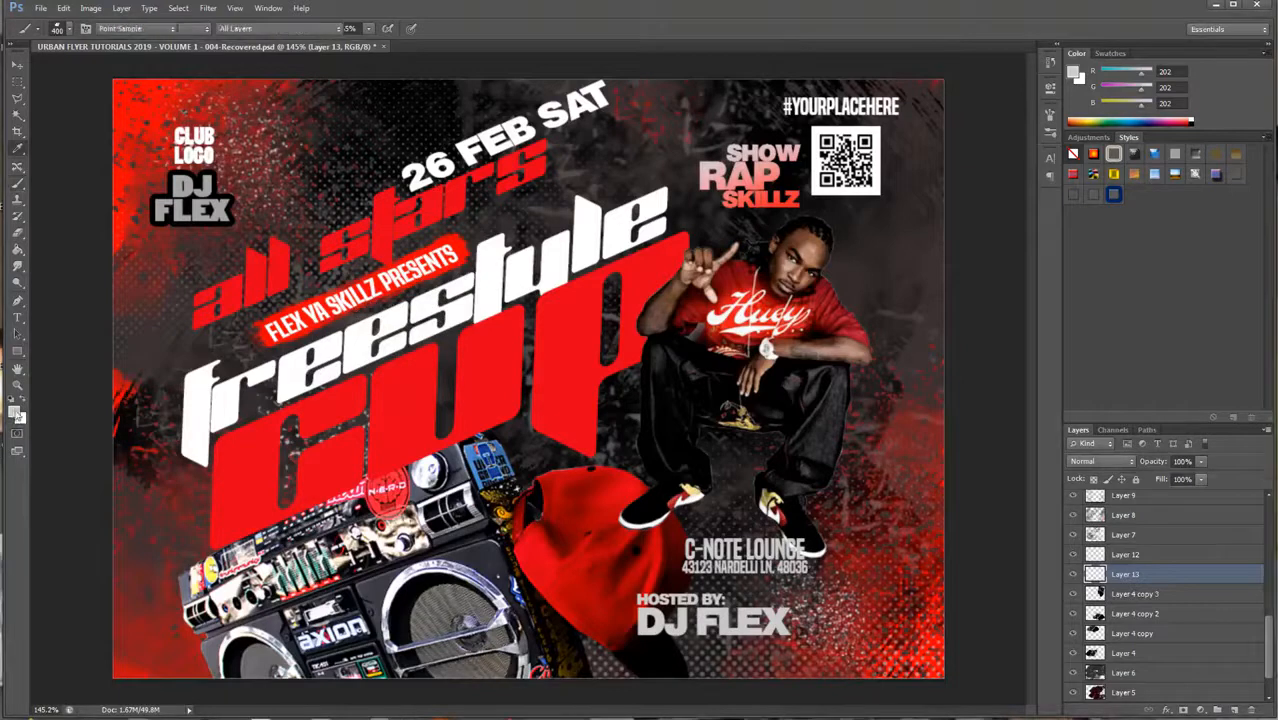
pyautogui.click(14, 410)
pyautogui.write('00')
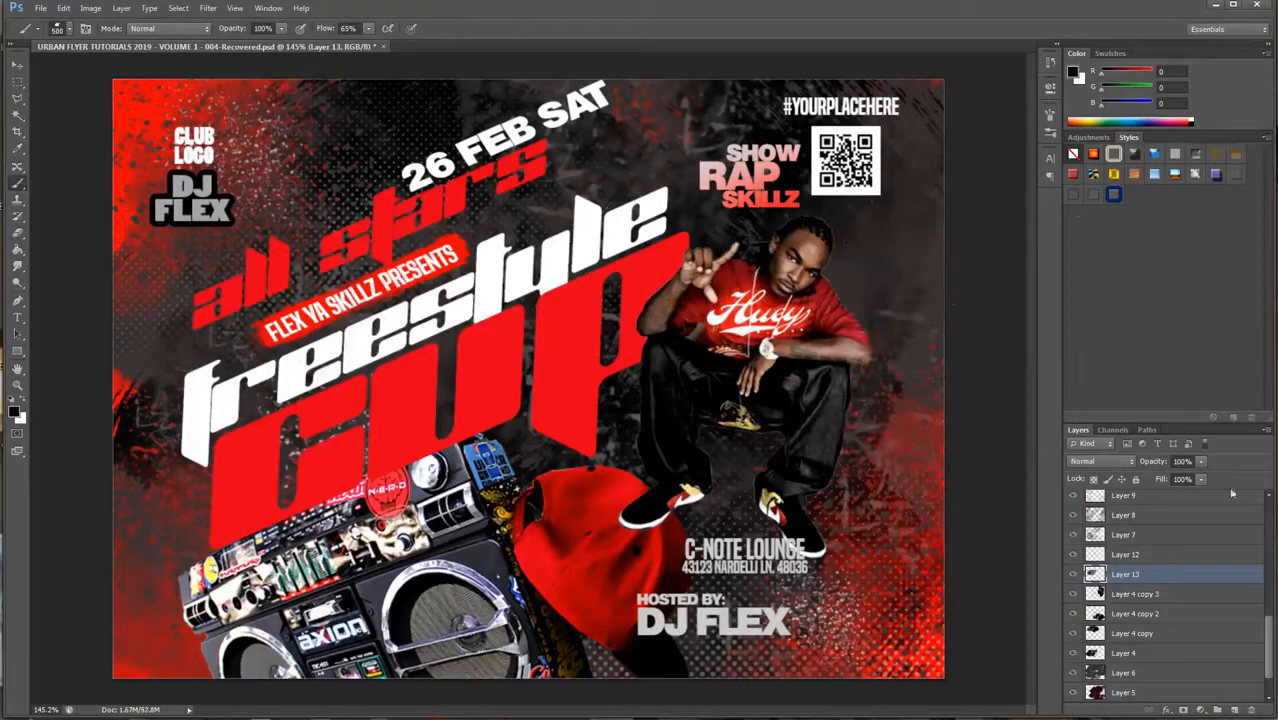
# Step: Move Layer 13 just below ALL STARS and stamp black splatter behind the title and boombox
pyautogui.moveTo(1202, 569); pyautogui.dragTo(1199, 497)
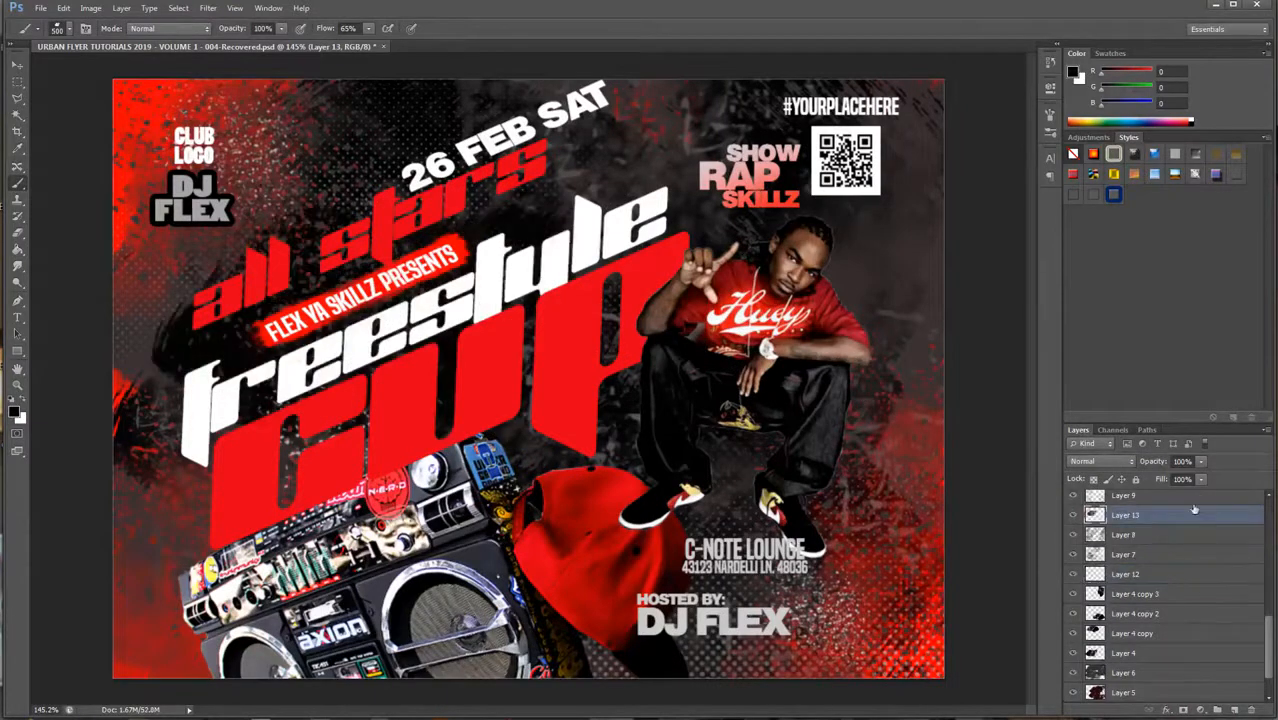
pyautogui.moveTo(1268, 645); pyautogui.dragTo(1273, 614)
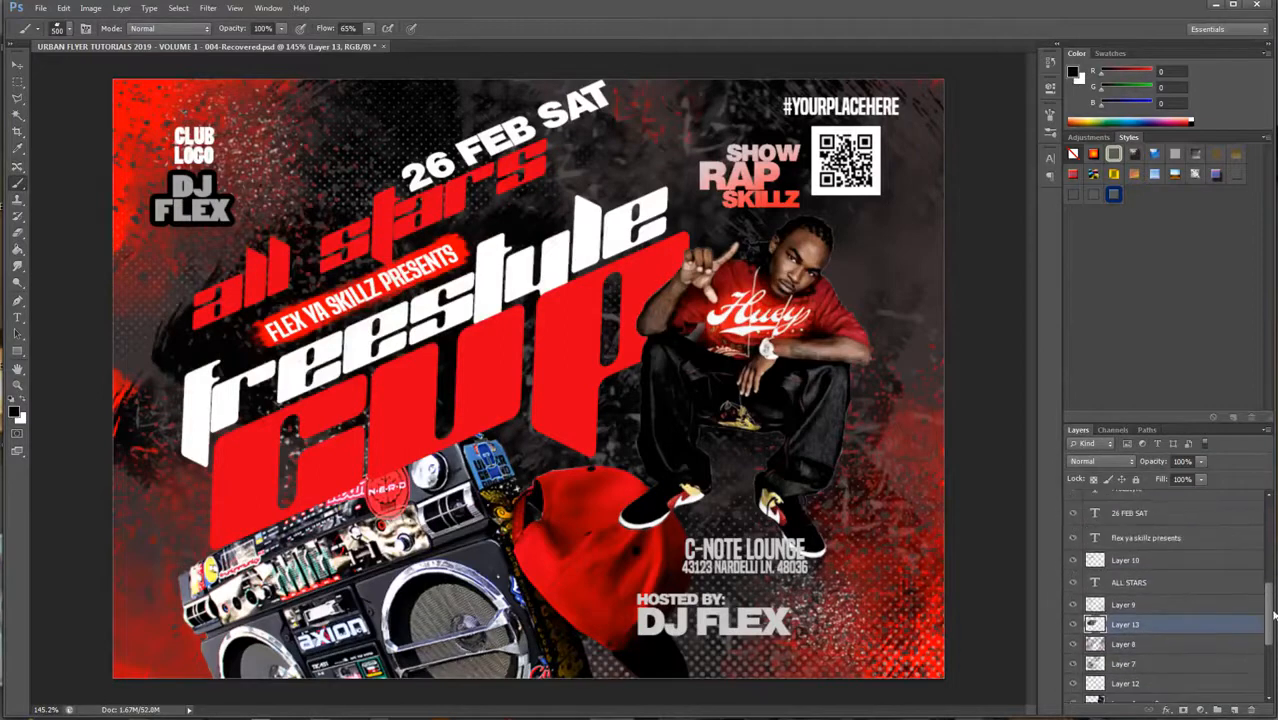
pyautogui.moveTo(1175, 619)
pyautogui.mouseDown()
pyautogui.moveTo(1174, 602)
pyautogui.moveTo(1181, 634)
pyautogui.mouseUp()
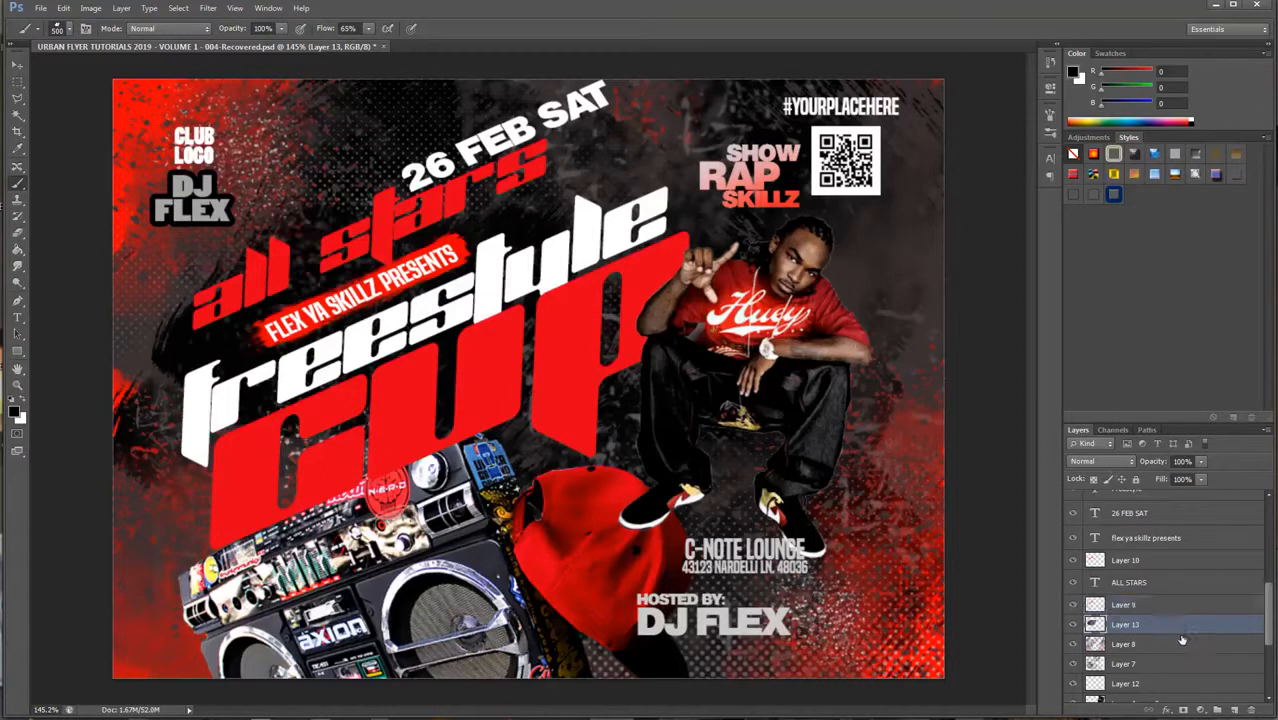
pyautogui.click(423, 241)
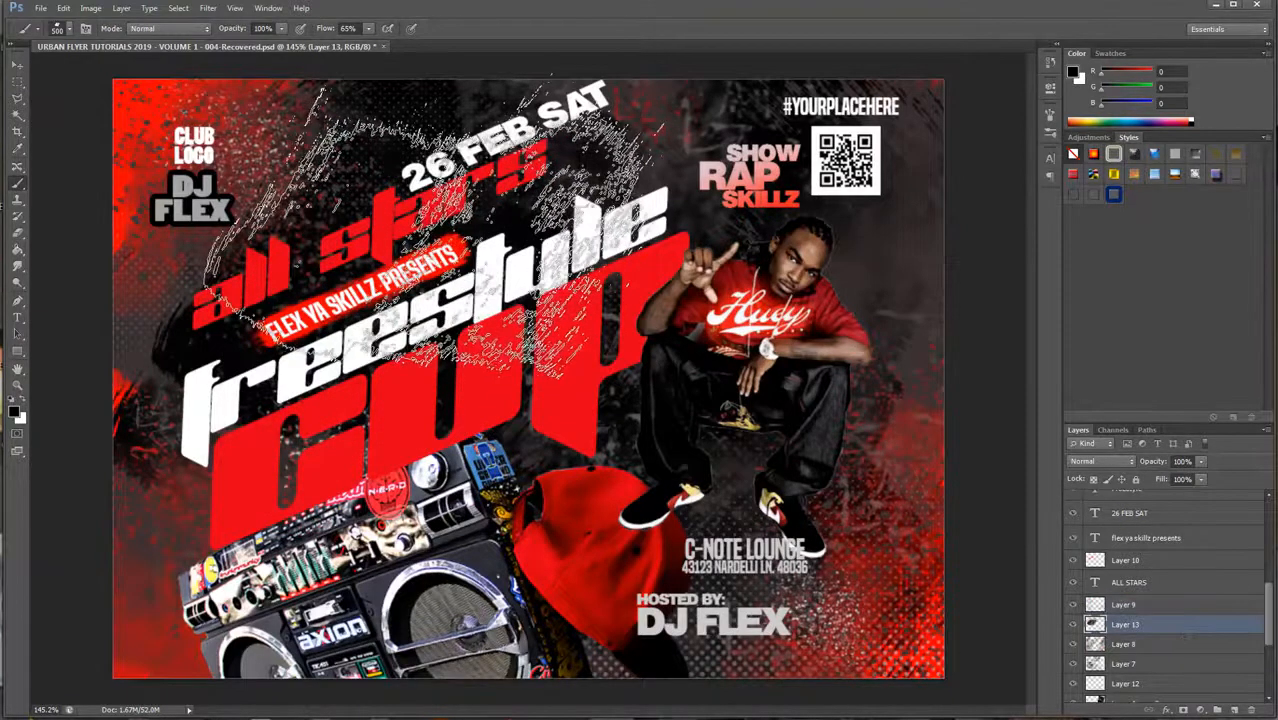
pyautogui.click(368, 462)
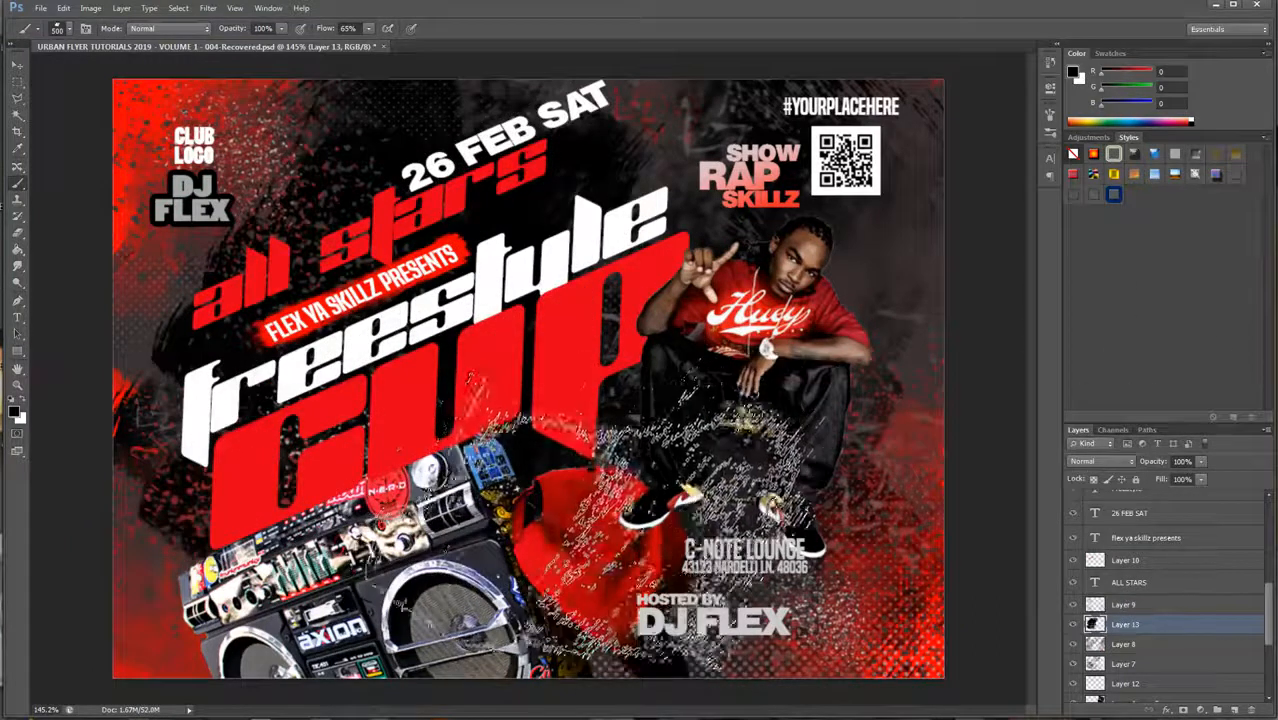
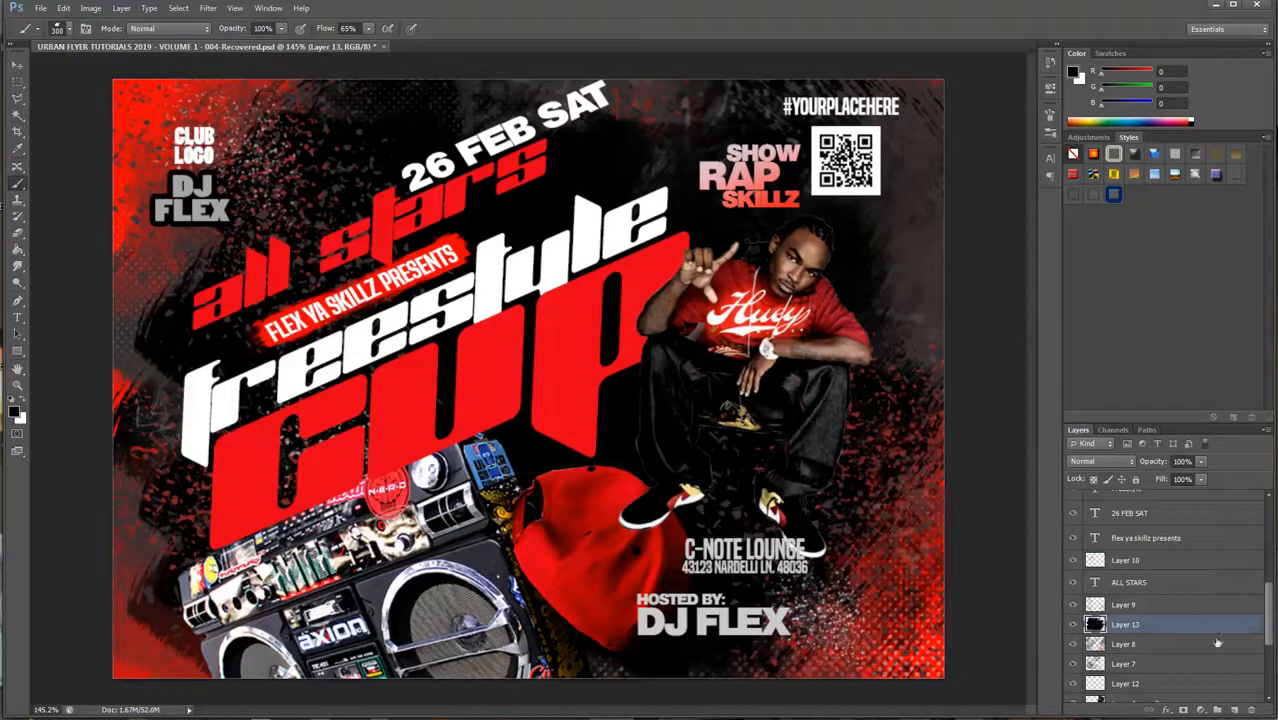
# Step: Select Layer 9 and add a new empty Layer 14 directly above it
pyautogui.click(1211, 602)
pyautogui.click(1235, 710)
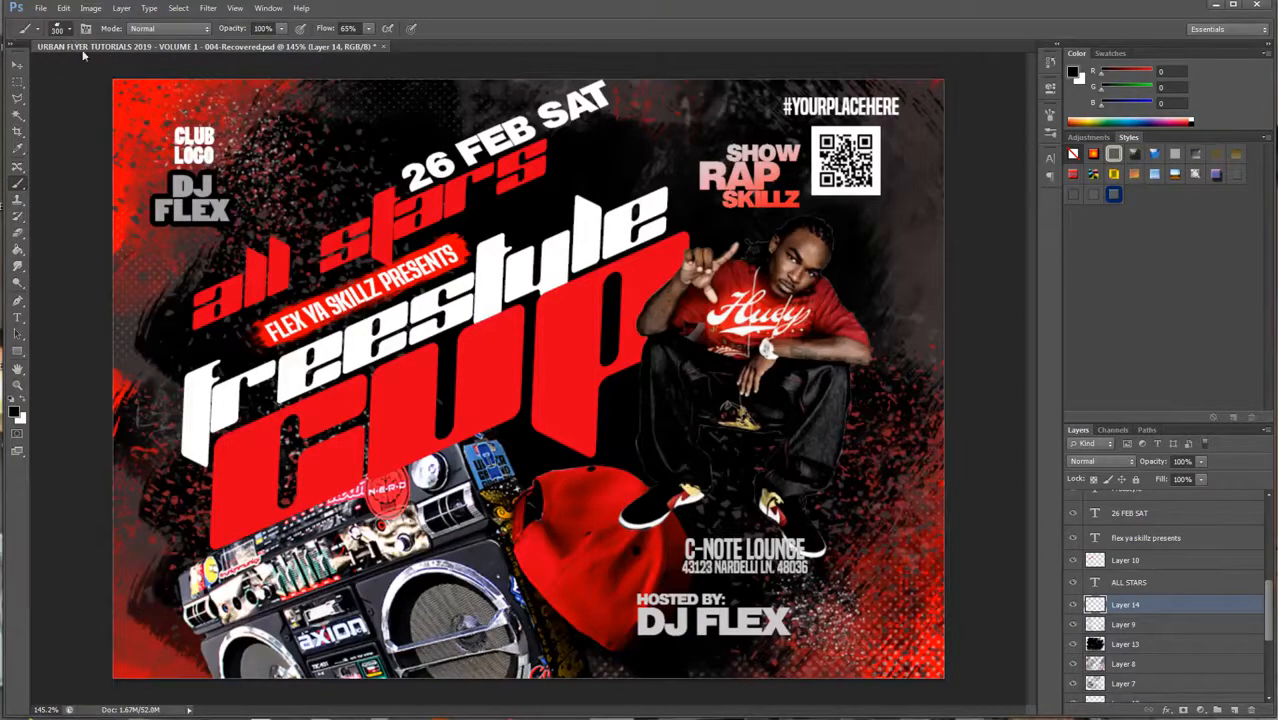
# Step: Load the 1168 px spiral brush and set the foreground colour to red
pyautogui.click(70, 29)
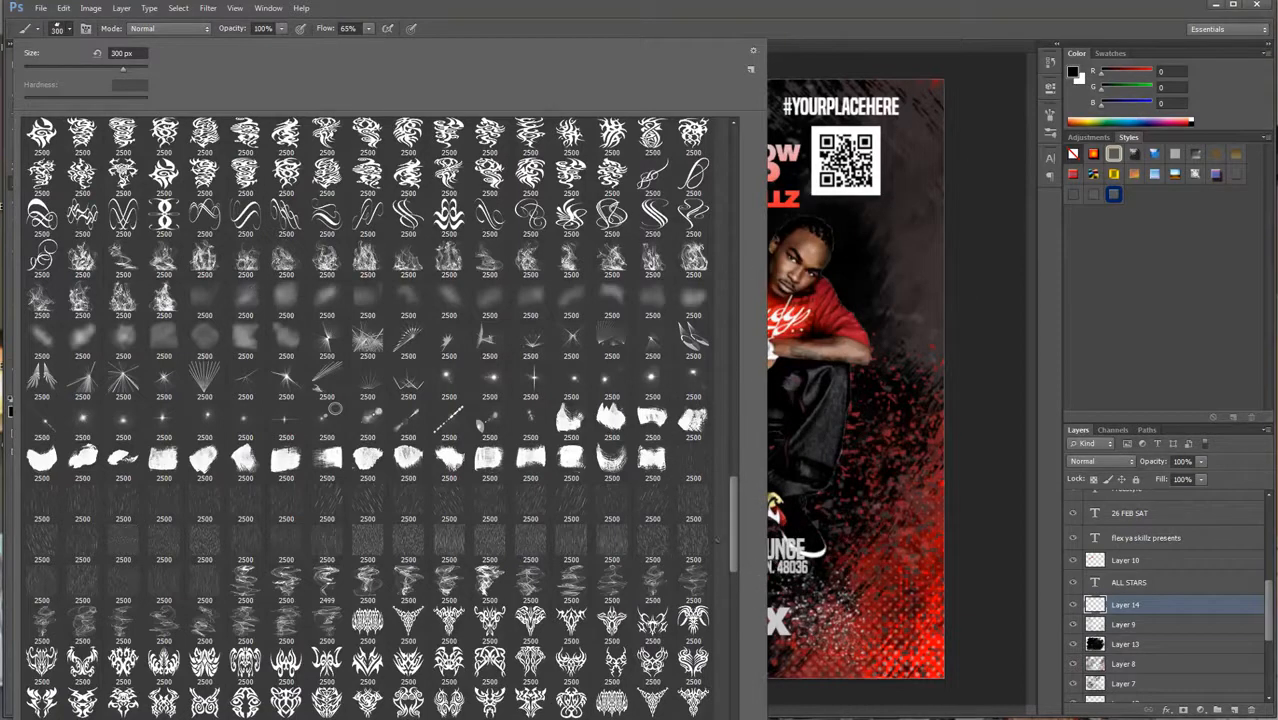
pyautogui.moveTo(731, 515); pyautogui.dragTo(738, 407)
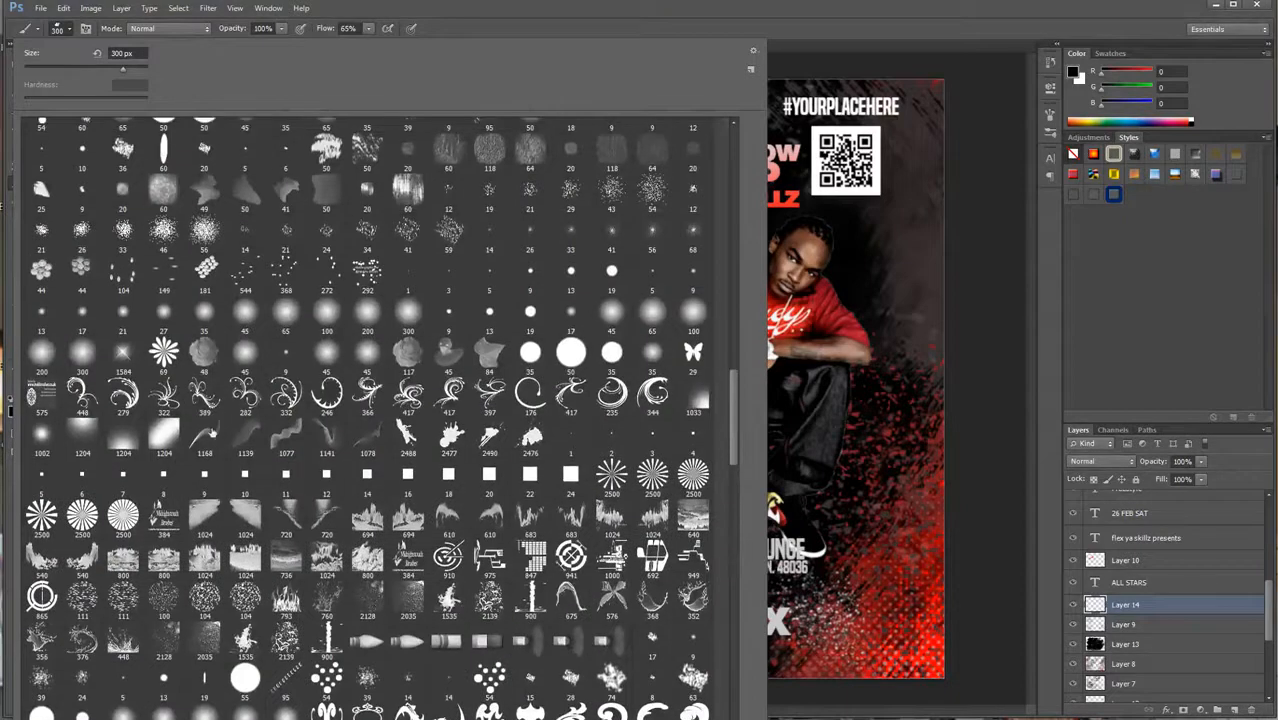
pyautogui.click(205, 438)
pyautogui.doubleClick(196, 439)
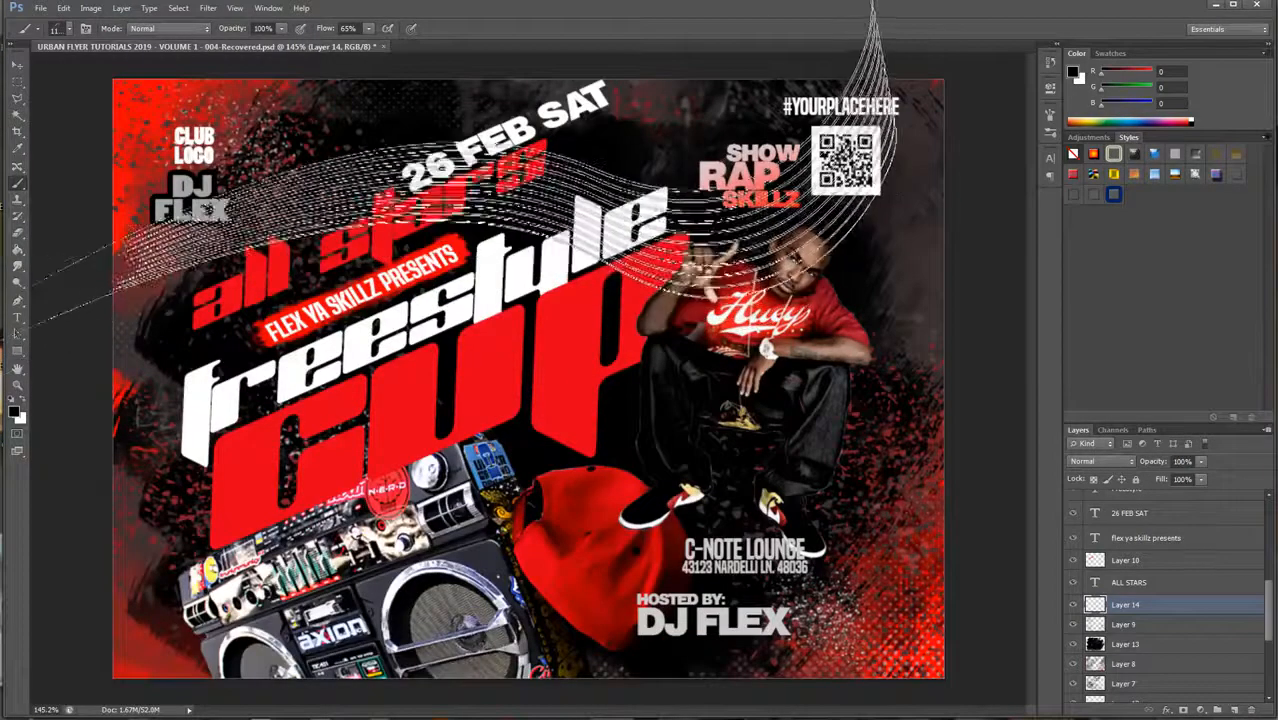
pyautogui.click(14, 412)
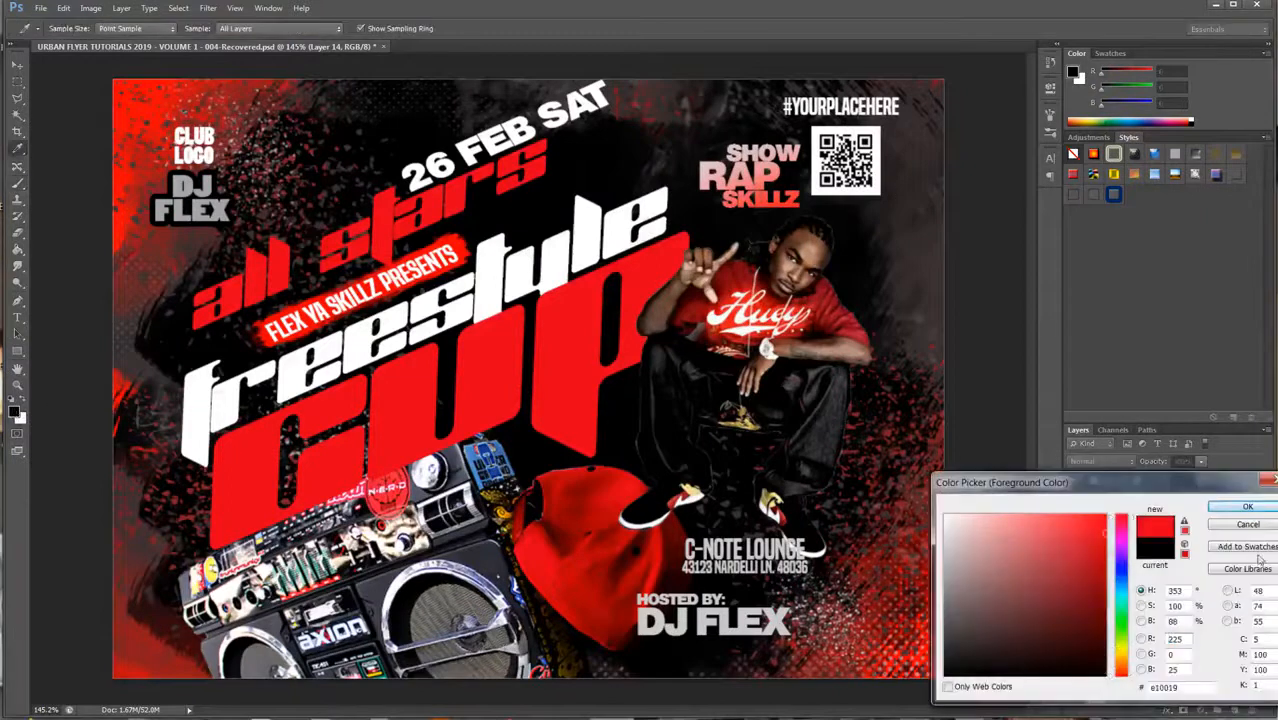
pyautogui.click(1247, 507)
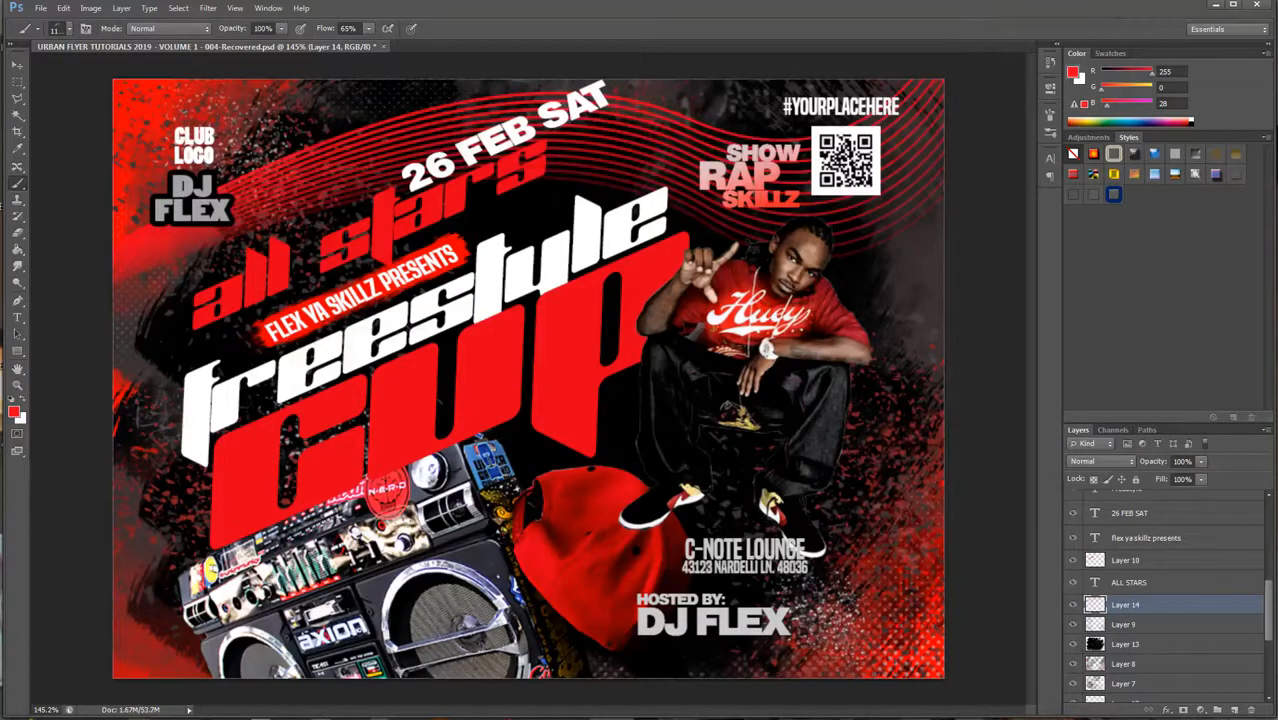
# Step: Switch to the 675 px swirl brush for a second red stroke
pyautogui.click(70, 30)
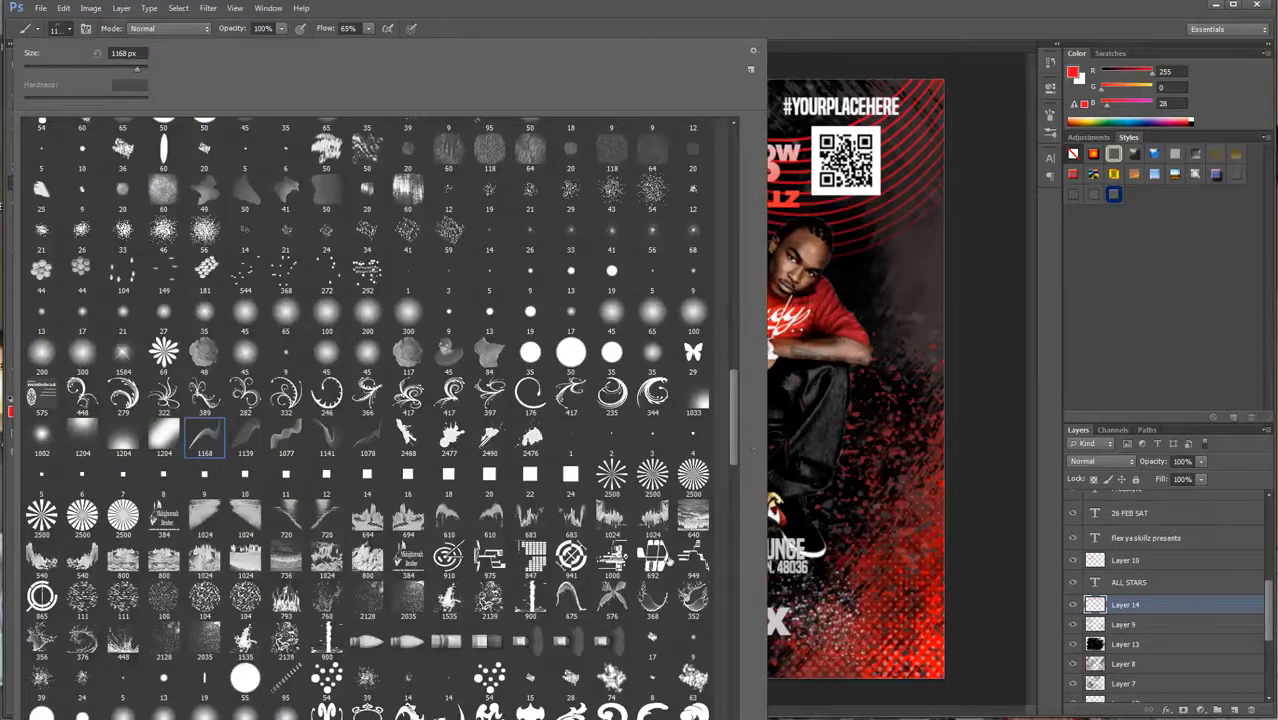
pyautogui.doubleClick(571, 597)
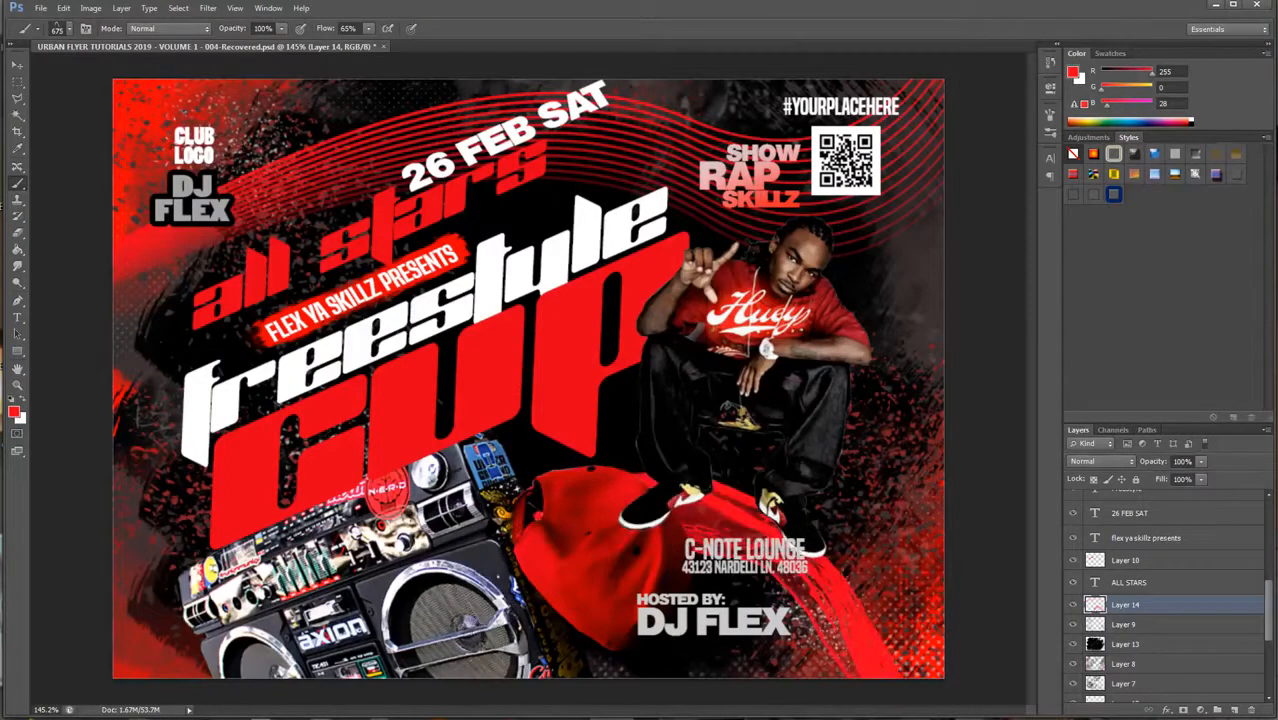
pyautogui.click(63, 8)
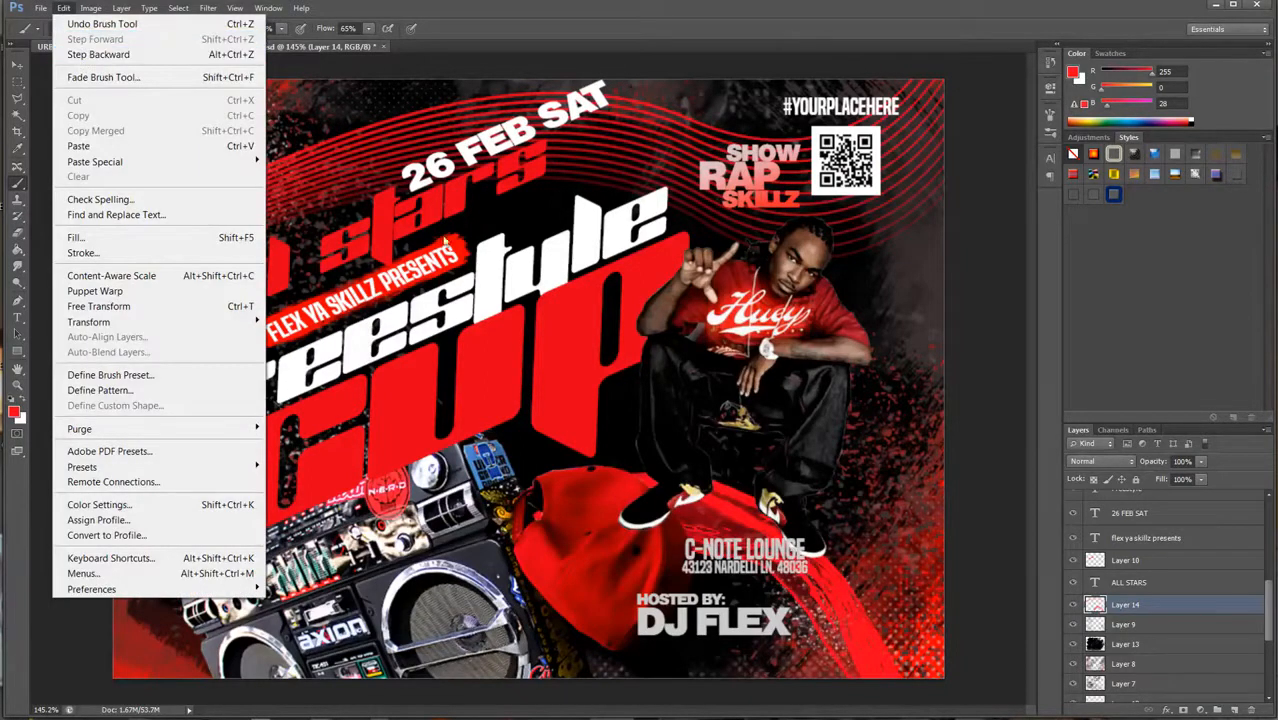
# Step: Step backward repeatedly to remove the red swirl strokes over the hat
pyautogui.click(69, 55)
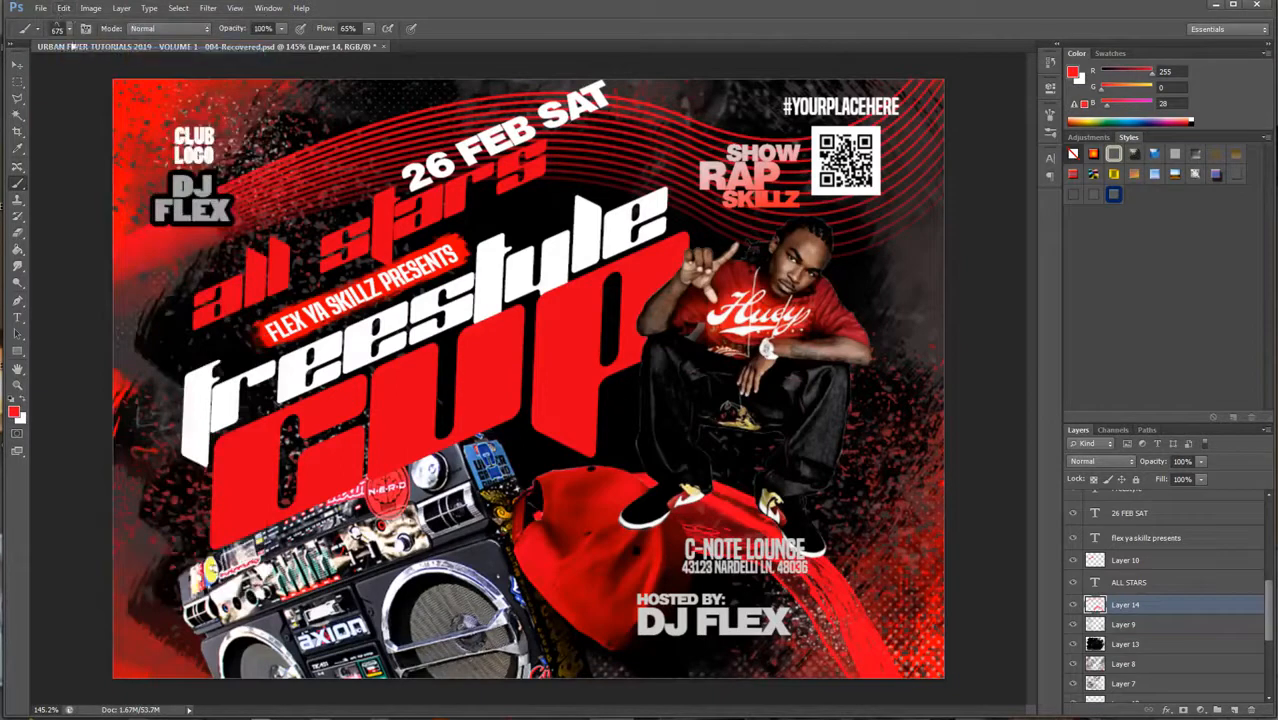
pyautogui.click(63, 8)
pyautogui.click(69, 52)
pyautogui.click(63, 8)
pyautogui.click(69, 53)
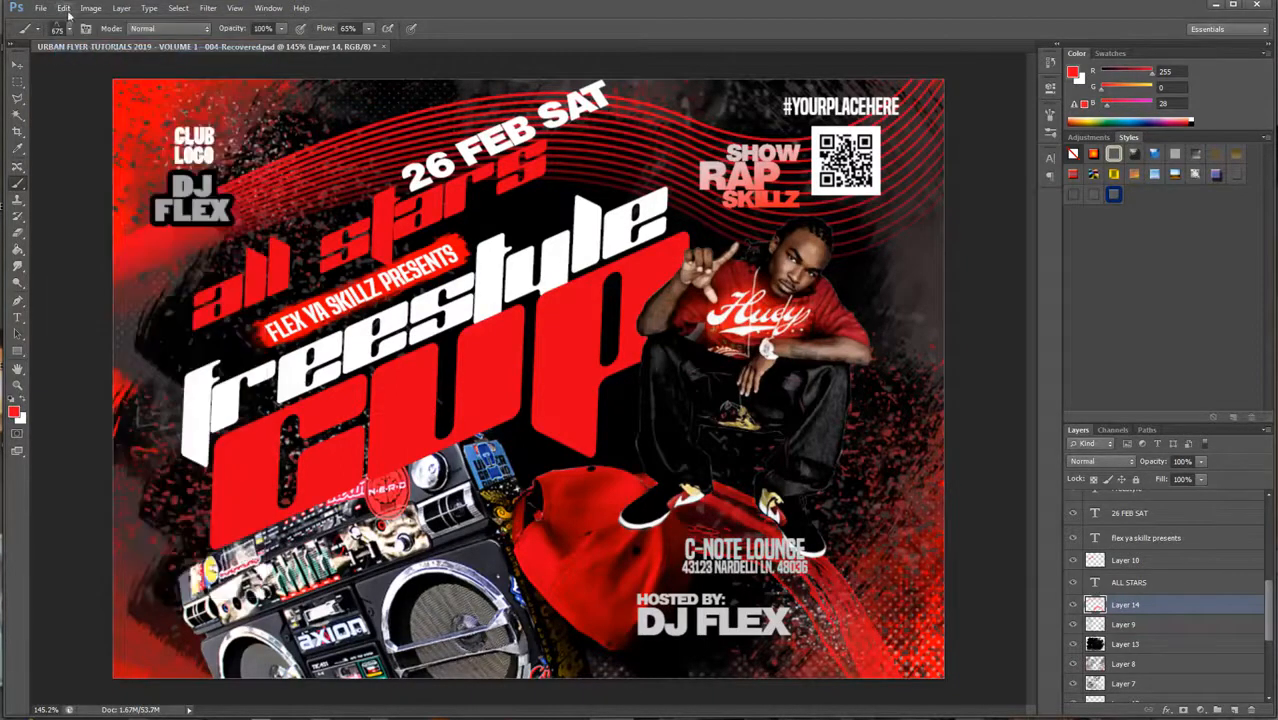
pyautogui.click(63, 8)
pyautogui.click(69, 53)
pyautogui.click(63, 8)
pyautogui.click(69, 53)
pyautogui.click(63, 8)
pyautogui.click(69, 53)
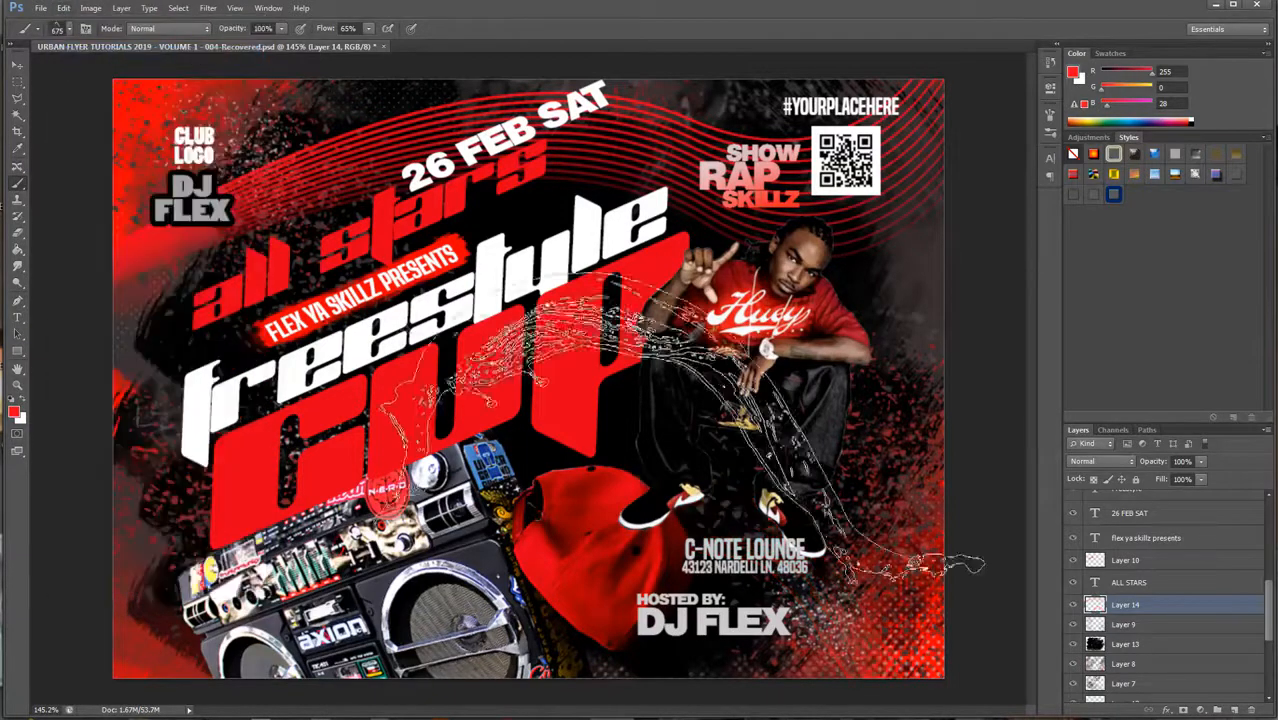
# Step: Shrink the brush to 300 px and stamp red splashes at lower right and beside the head
pyautogui.press('[')
pyautogui.press('[')
pyautogui.press('[')
pyautogui.press('[')
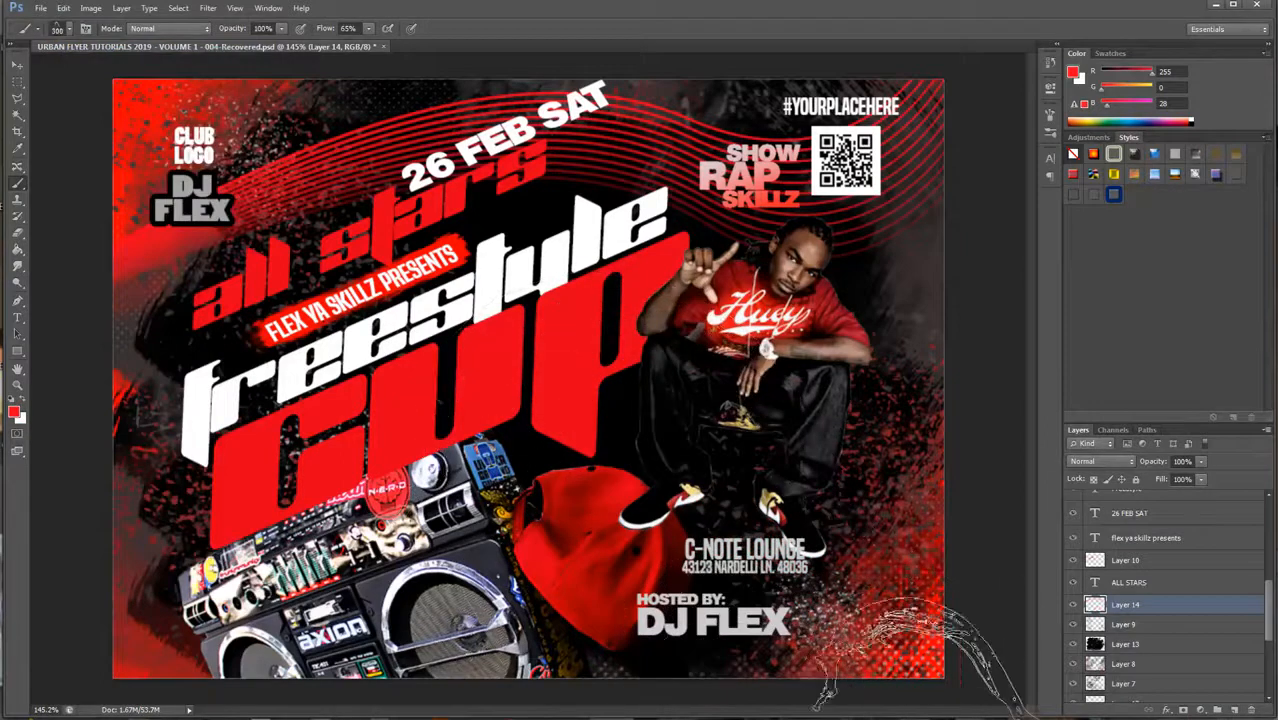
pyautogui.click(928, 652)
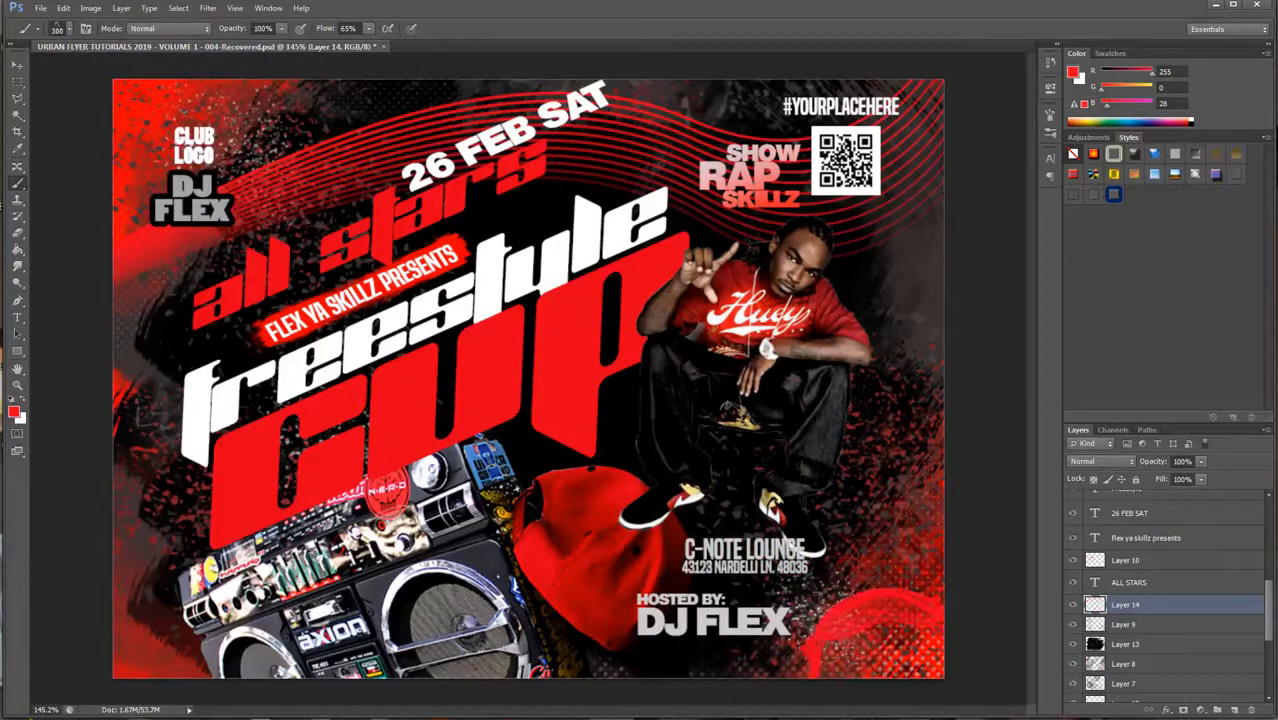
pyautogui.click(947, 291)
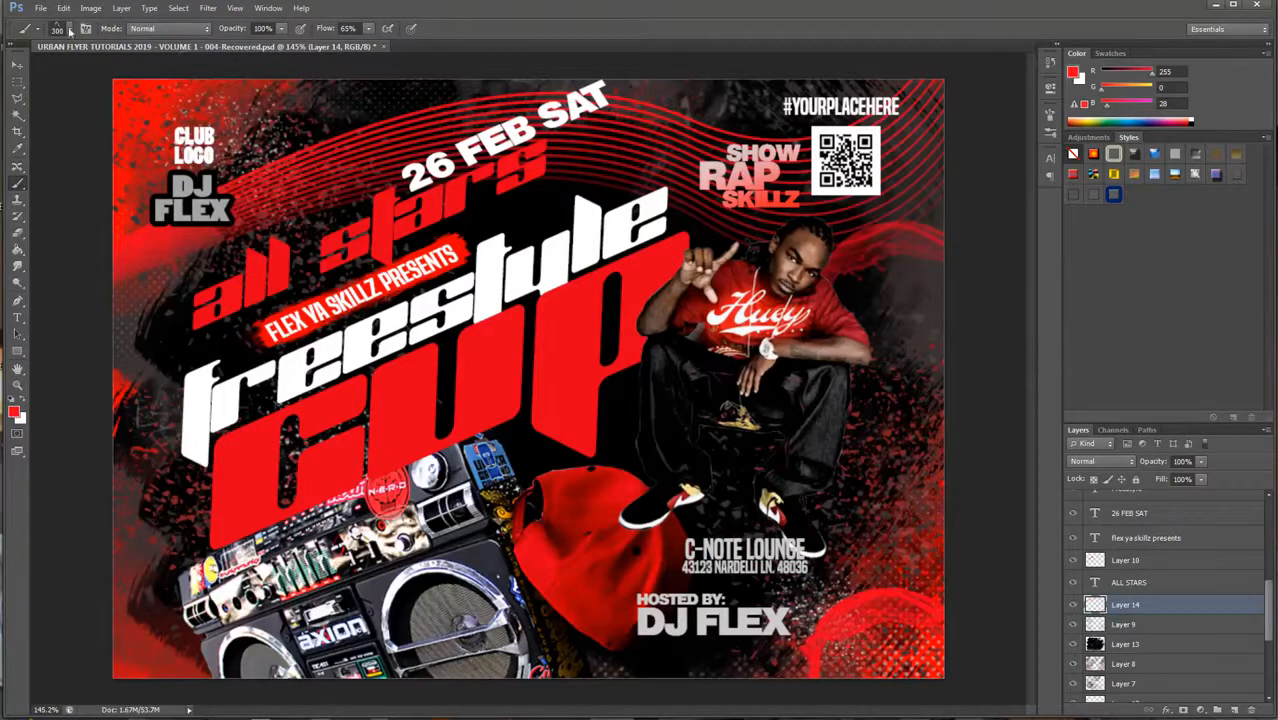
# Step: Stamp red 176 px ring brushes at the lower left and near the QR code
pyautogui.rightClick(104, 75)
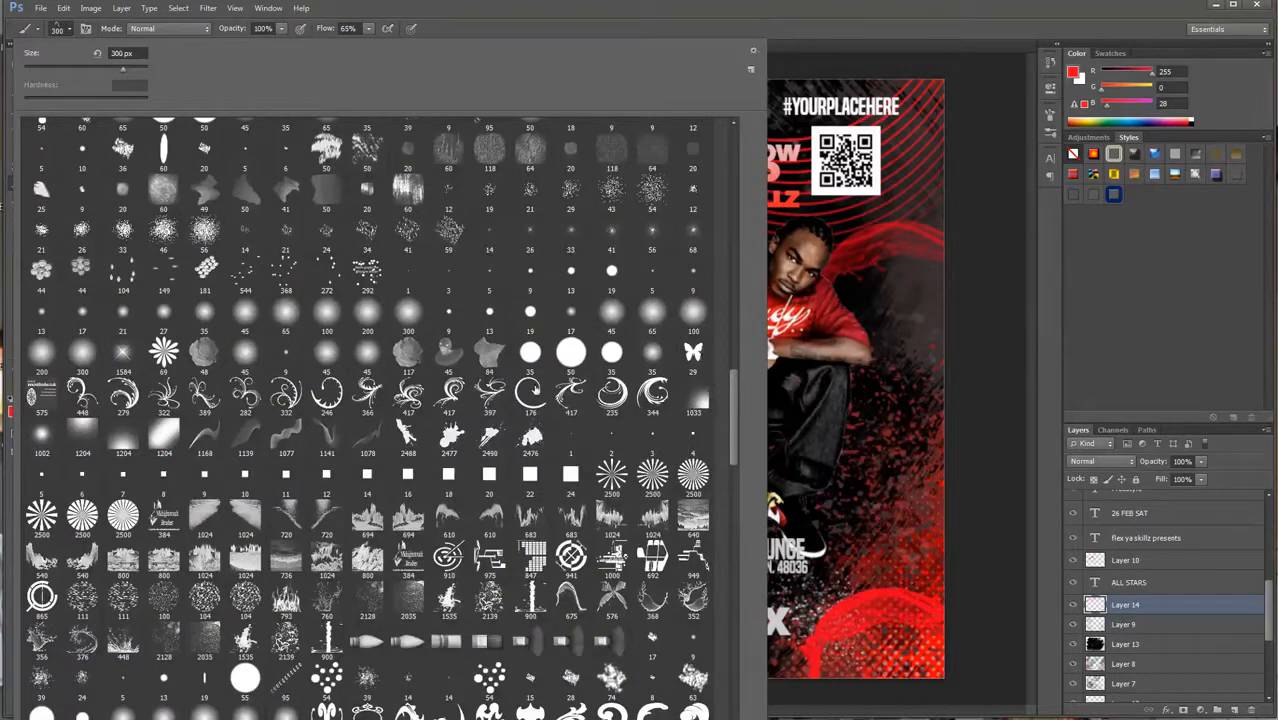
pyautogui.doubleClick(530, 390)
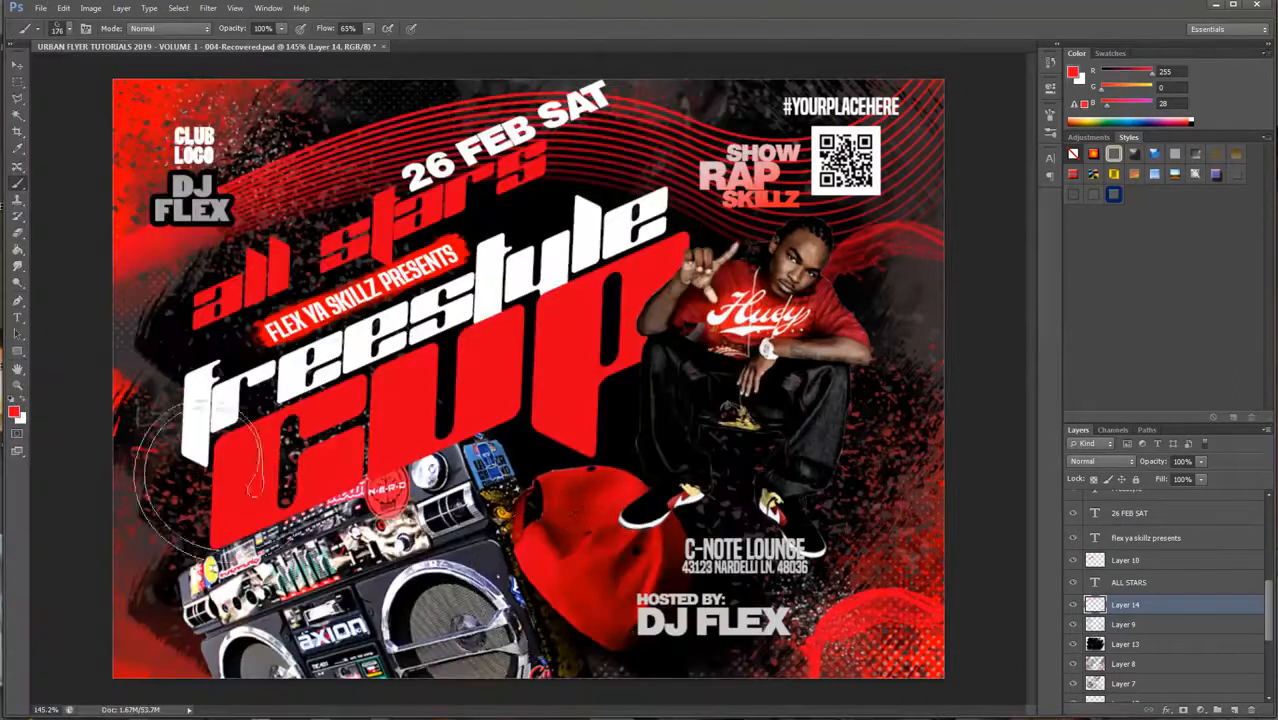
pyautogui.click(175, 528)
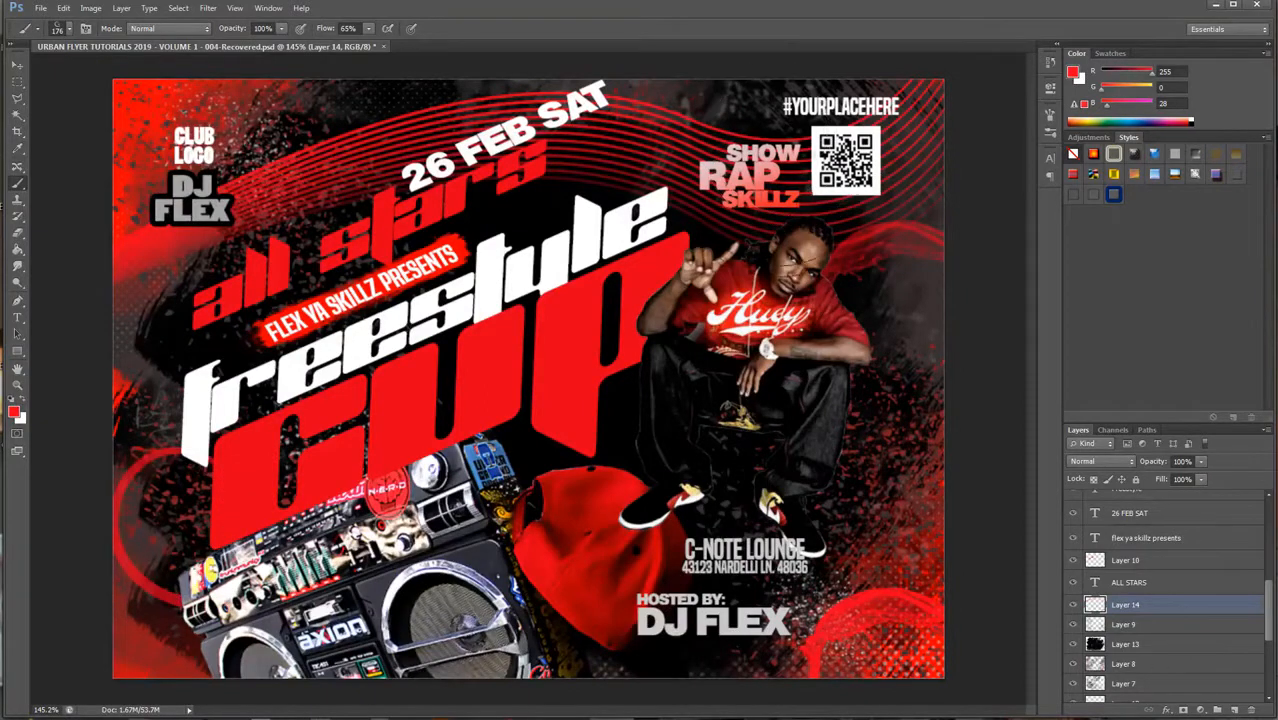
pyautogui.click(776, 140)
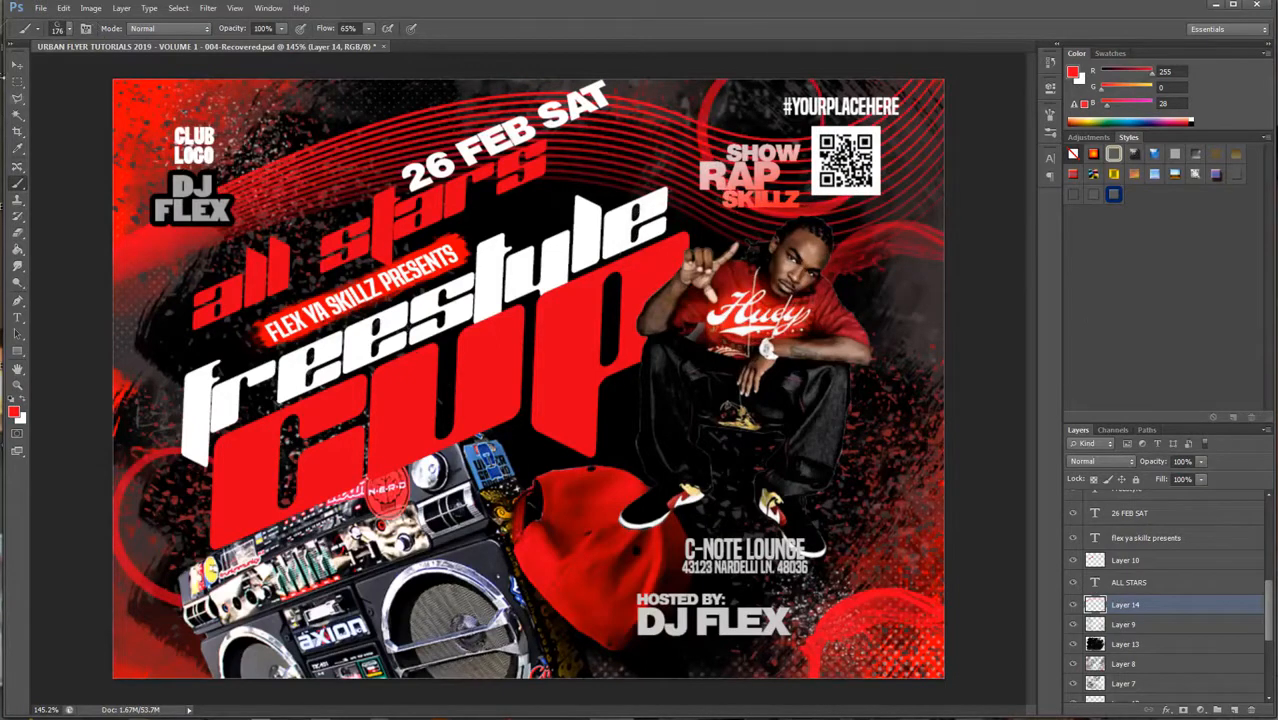
pyautogui.click(17, 66)
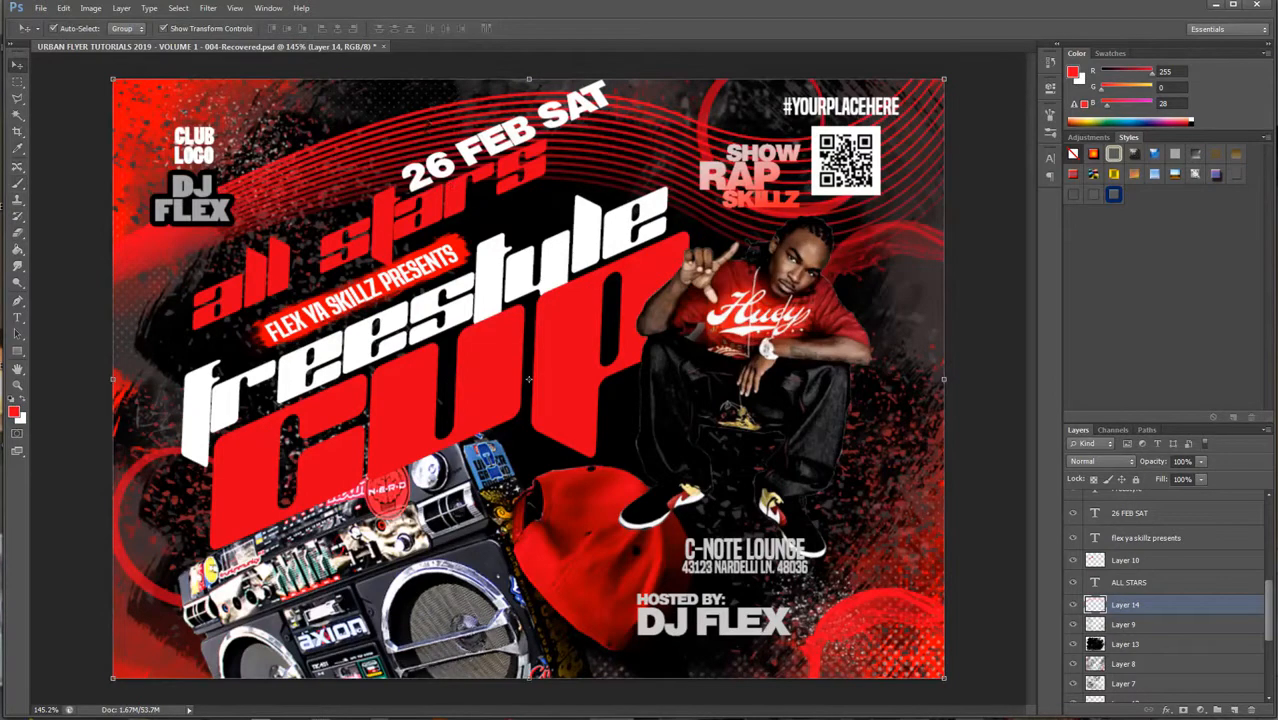
# Step: Select Layer 8 and toggle its visibility to inspect its texture
pyautogui.click(497, 143)
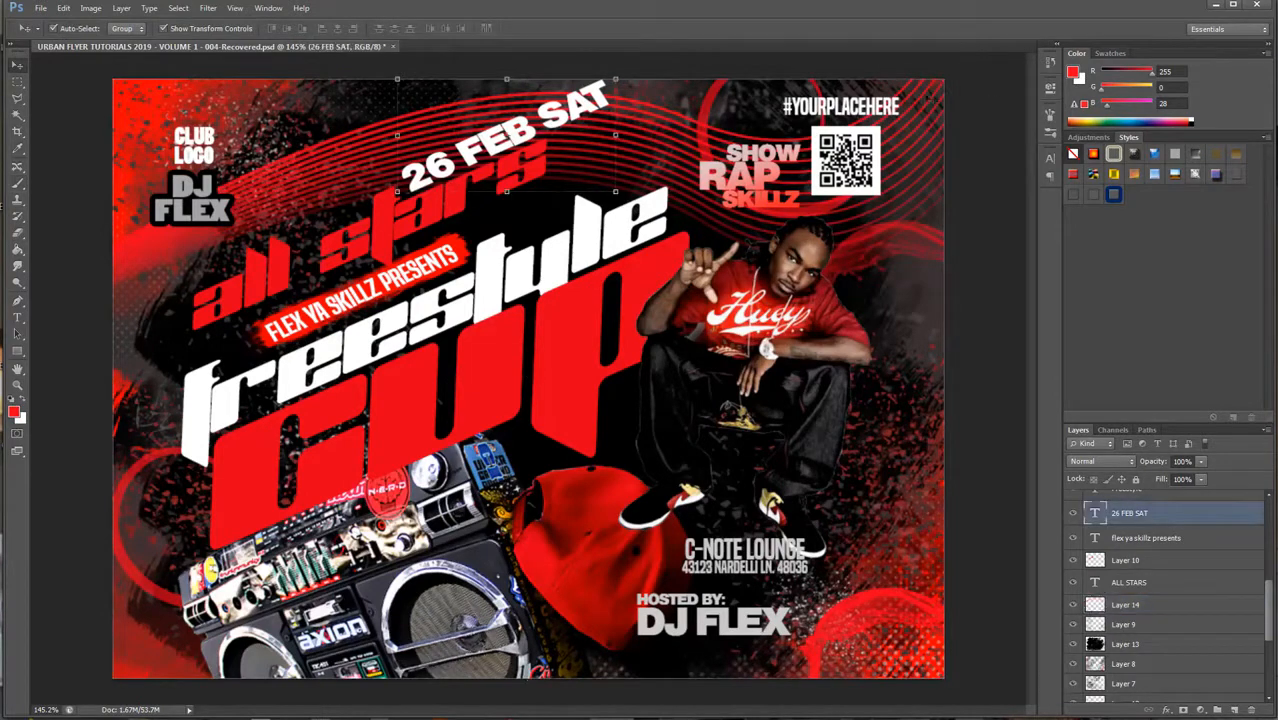
pyautogui.click(928, 97)
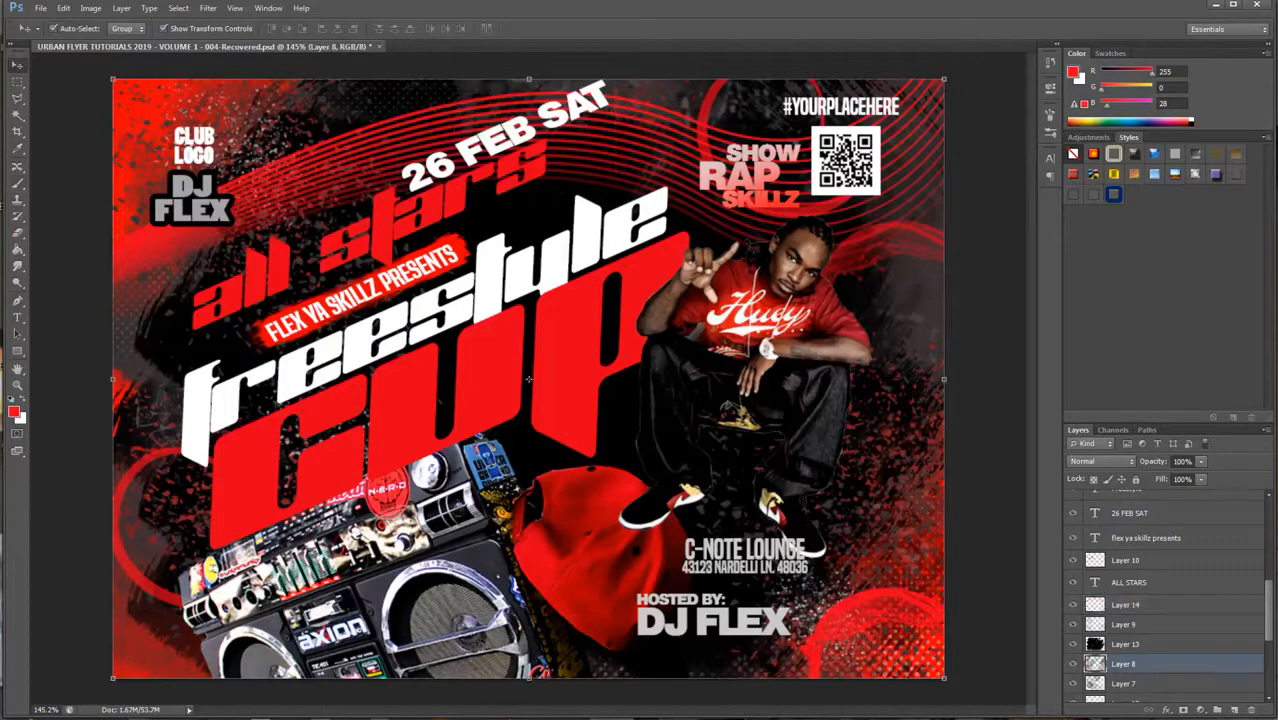
pyautogui.click(1073, 664)
pyautogui.click(1073, 664)
# Step: Compare Layer 14 on and off, then erase its red swirls along the top
pyautogui.click(146, 243)
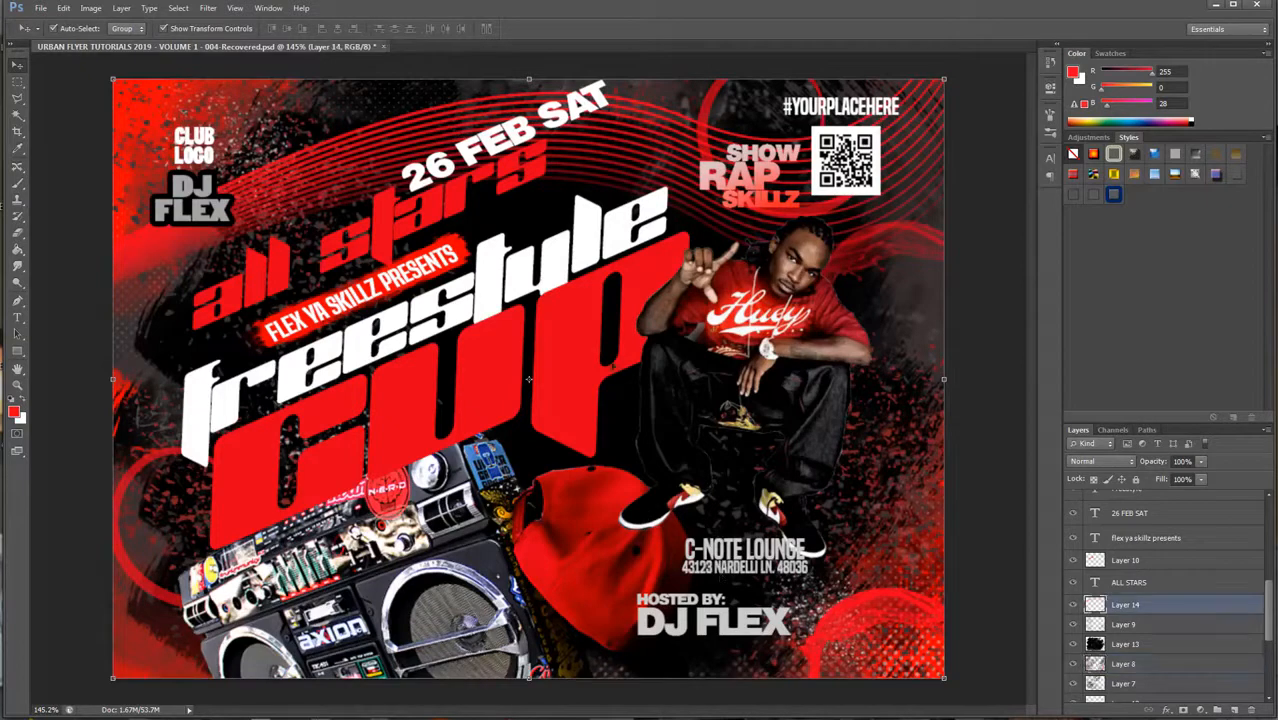
pyautogui.click(1074, 605)
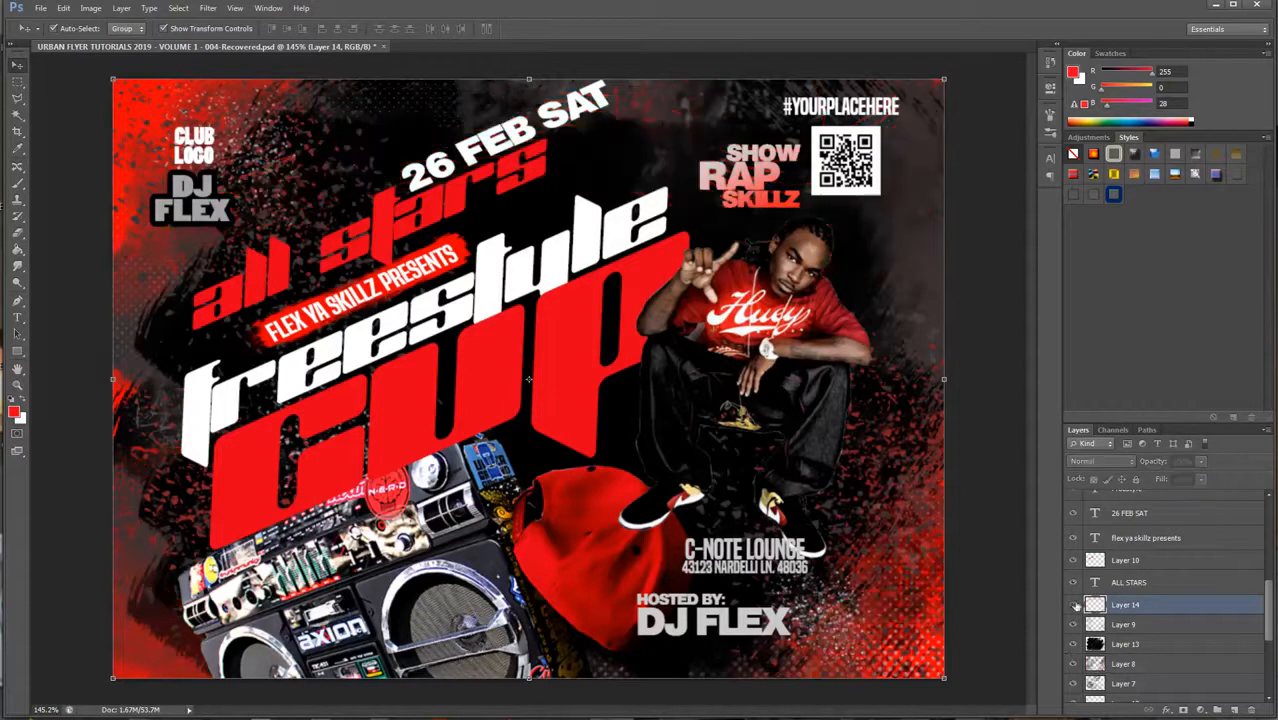
pyautogui.click(1074, 605)
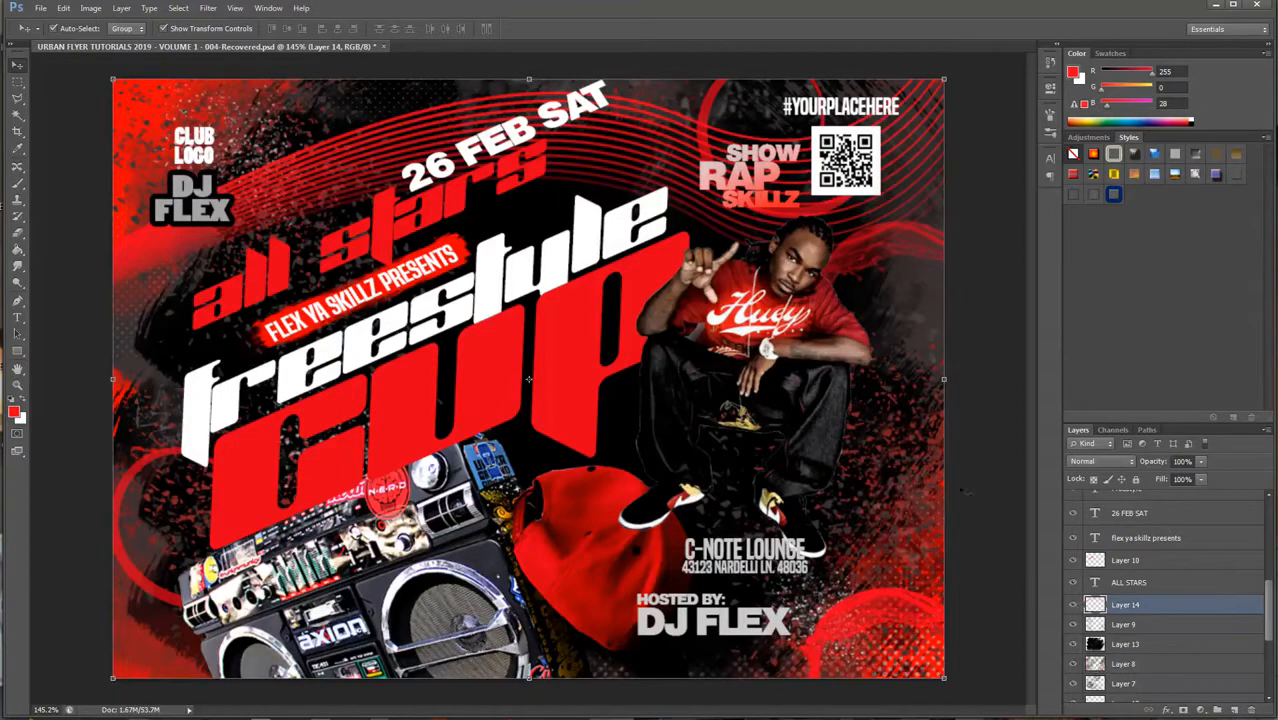
pyautogui.click(17, 233)
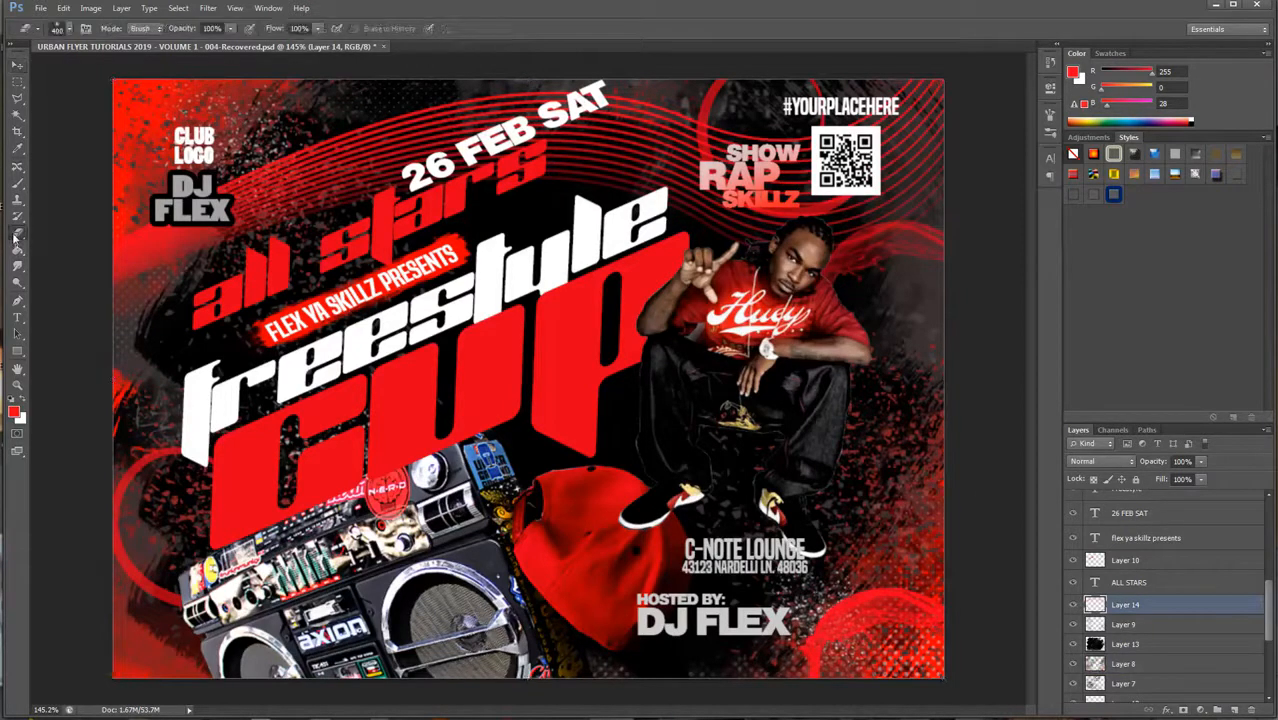
pyautogui.moveTo(133, 226)
pyautogui.mouseDown()
pyautogui.moveTo(272, 196)
pyautogui.moveTo(413, 128)
pyautogui.moveTo(546, 32)
pyautogui.mouseUp()
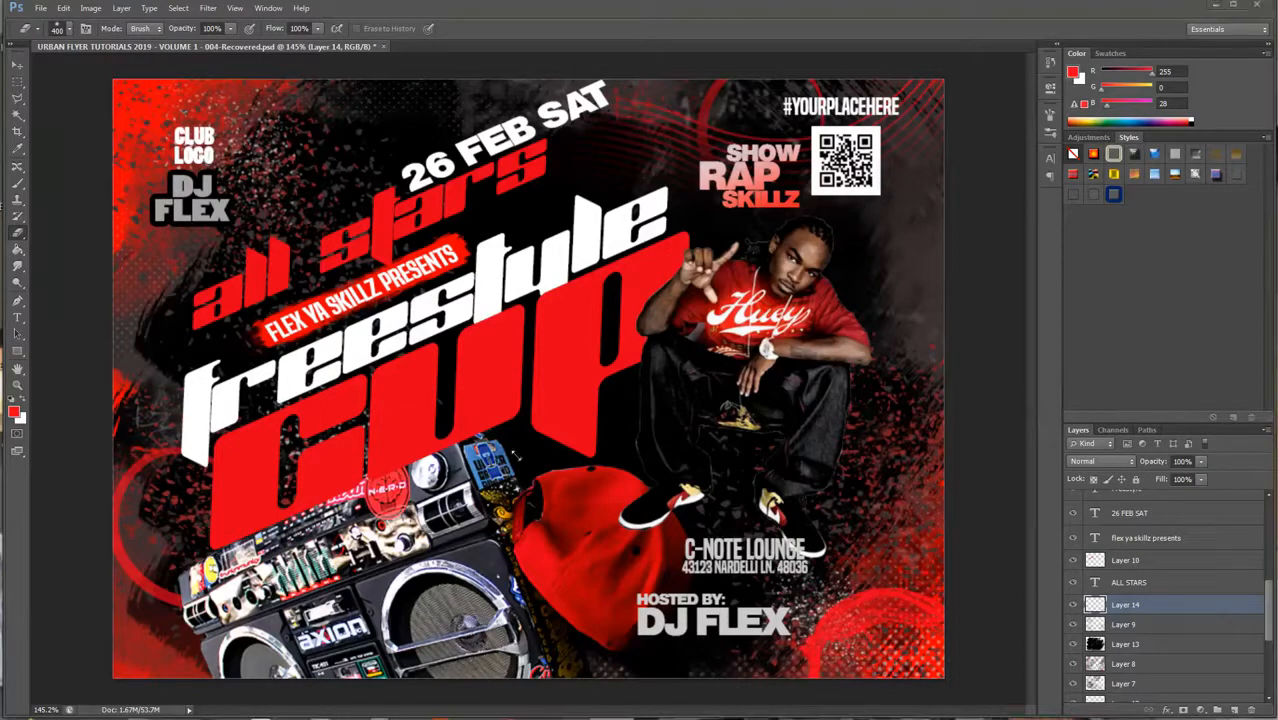
# Step: Skew the FLEX YA SKILLZ PRESENTS text to slant it to the right
pyautogui.click(19, 65)
pyautogui.click(298, 326)
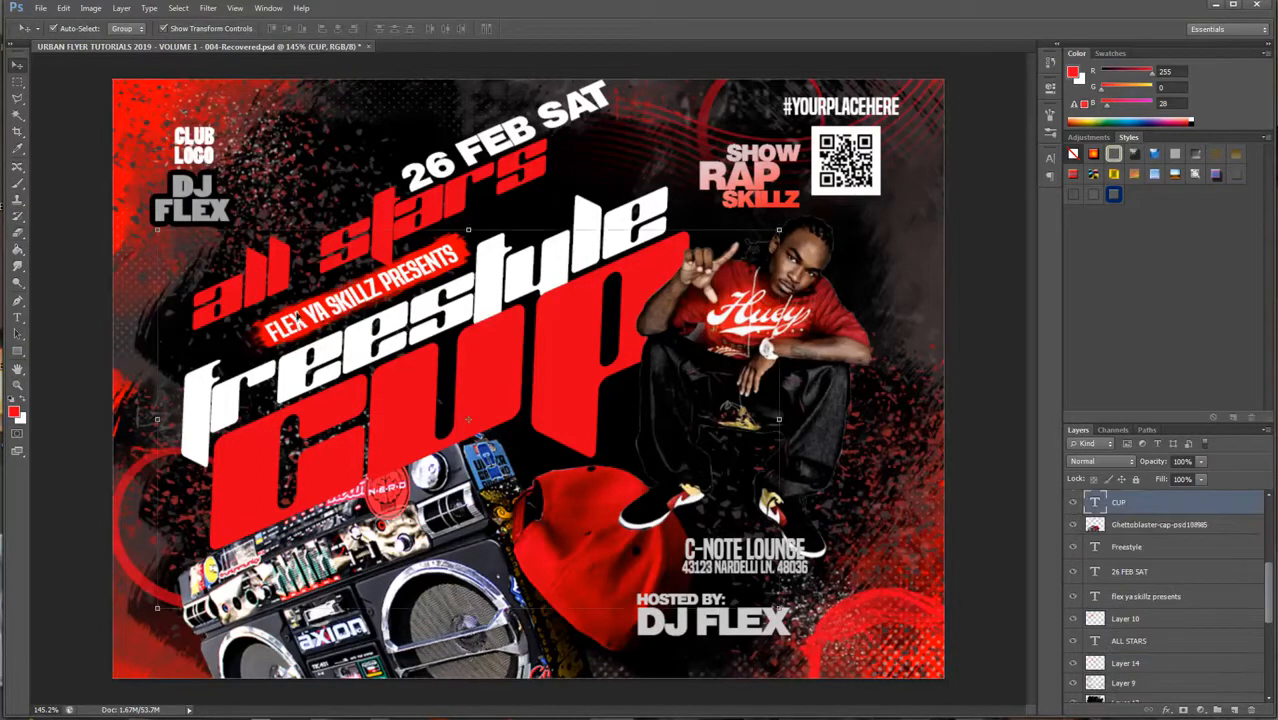
pyautogui.scroll(14, 299, 323)
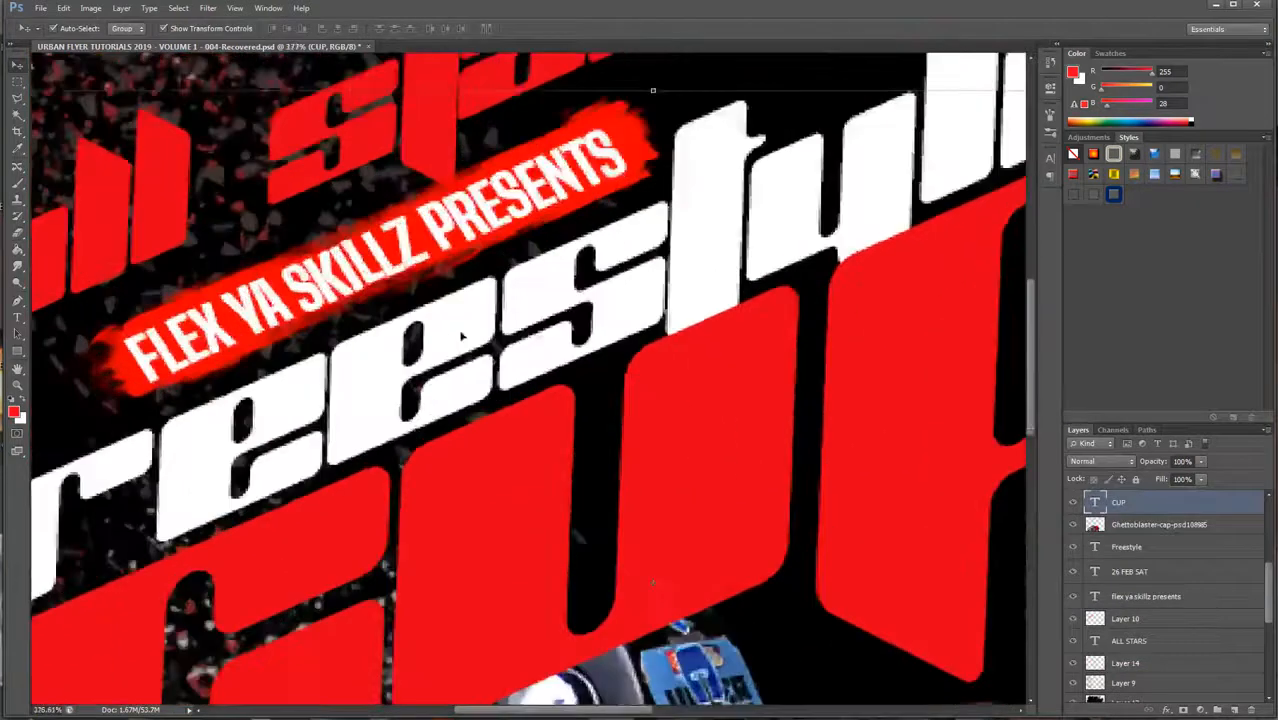
pyautogui.click(1161, 596)
pyautogui.scroll(-6, 504, 320)
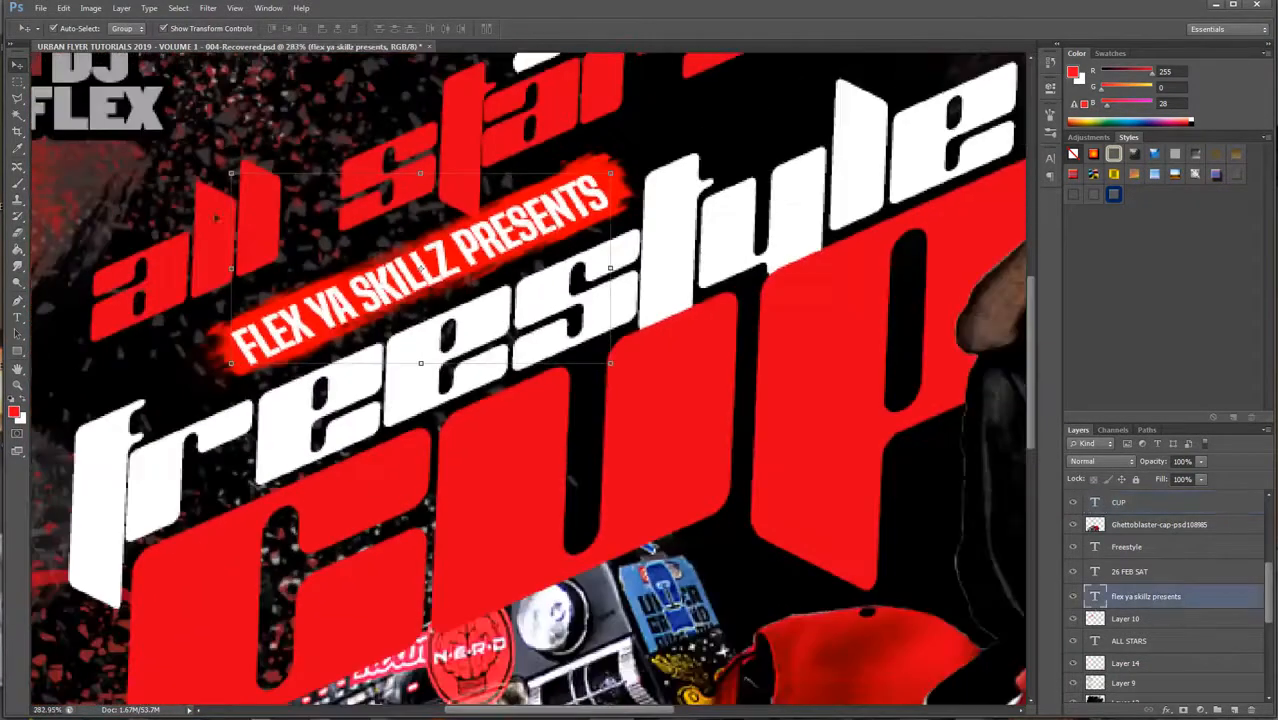
pyautogui.click(63, 8)
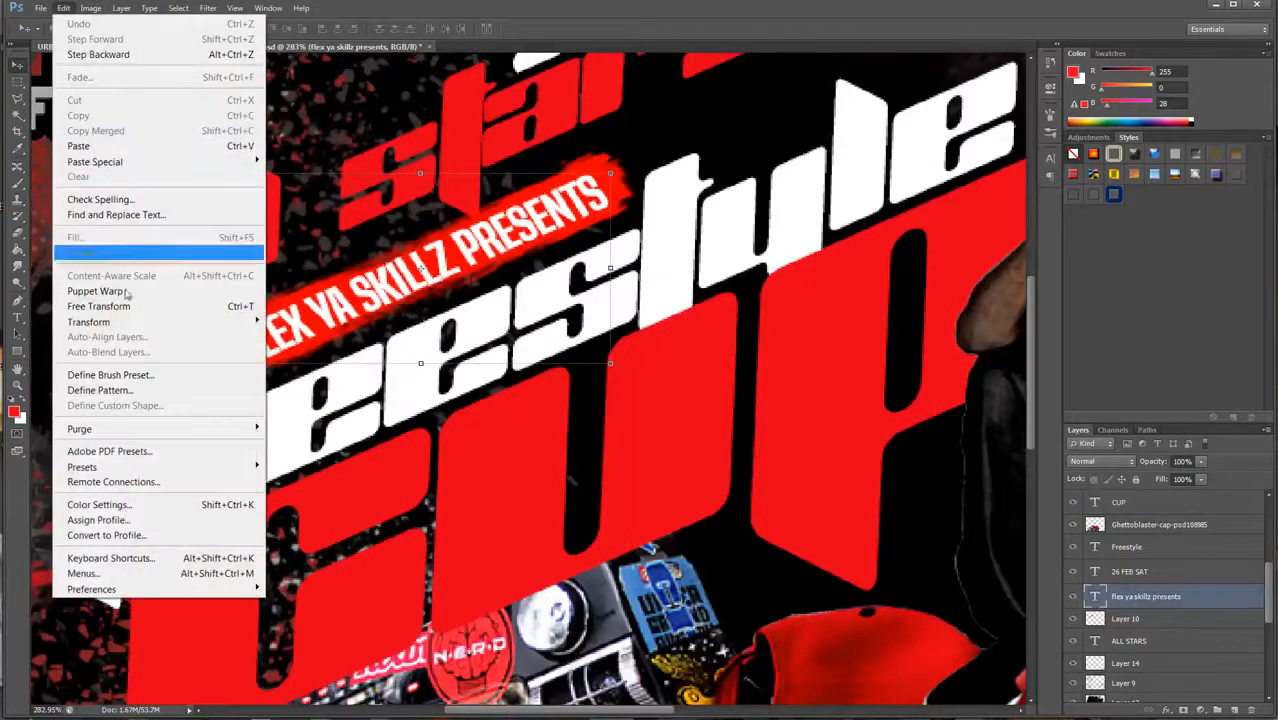
pyautogui.moveTo(245, 322)
pyautogui.click(322, 372)
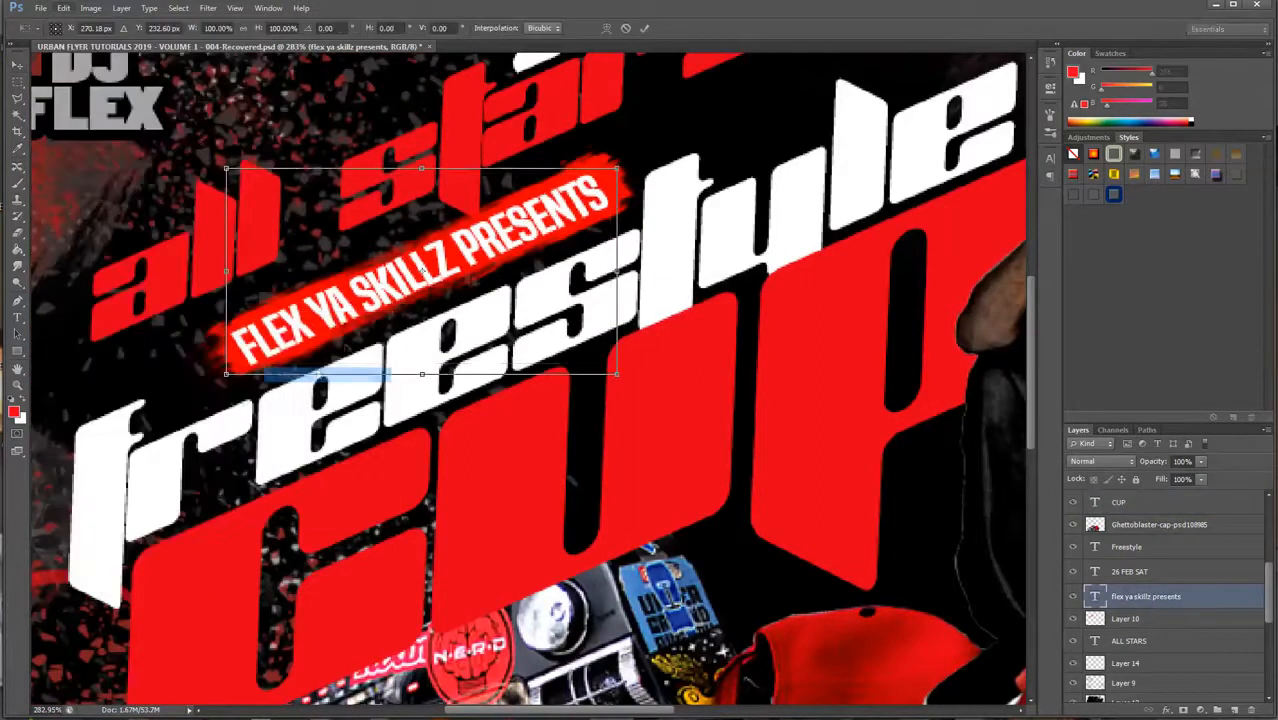
pyautogui.moveTo(421, 170); pyautogui.dragTo(535, 150)
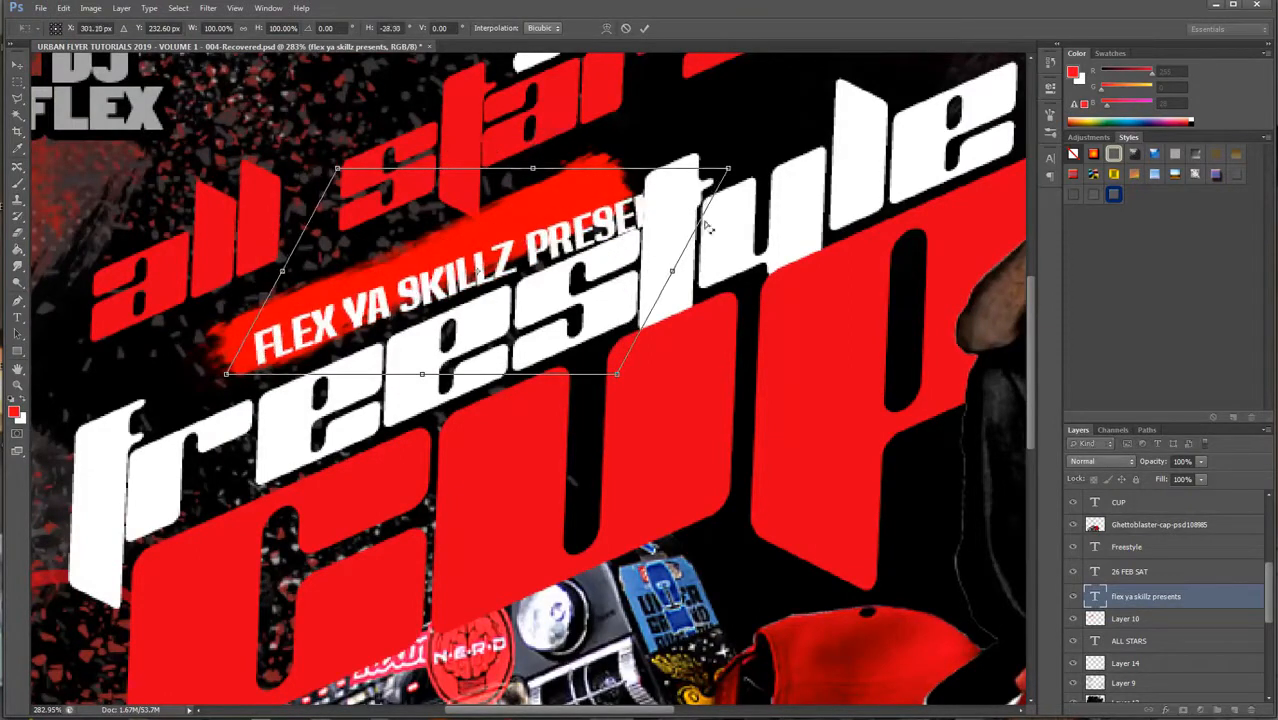
pyautogui.press('Return')
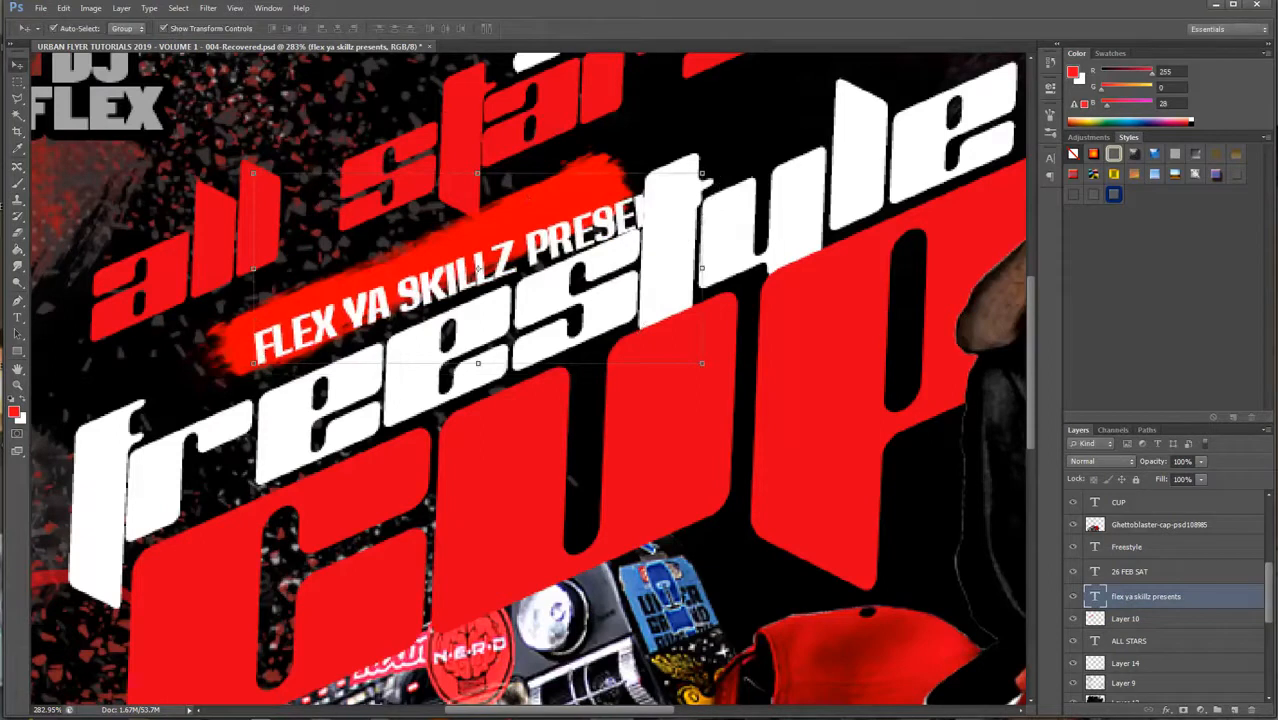
# Step: Try moving the red CUP text lower, then undo that move
pyautogui.moveTo(706, 313)
pyautogui.mouseDown()
pyautogui.moveTo(682, 285)
pyautogui.moveTo(704, 330)
pyautogui.mouseUp()
pyautogui.click(63, 8)
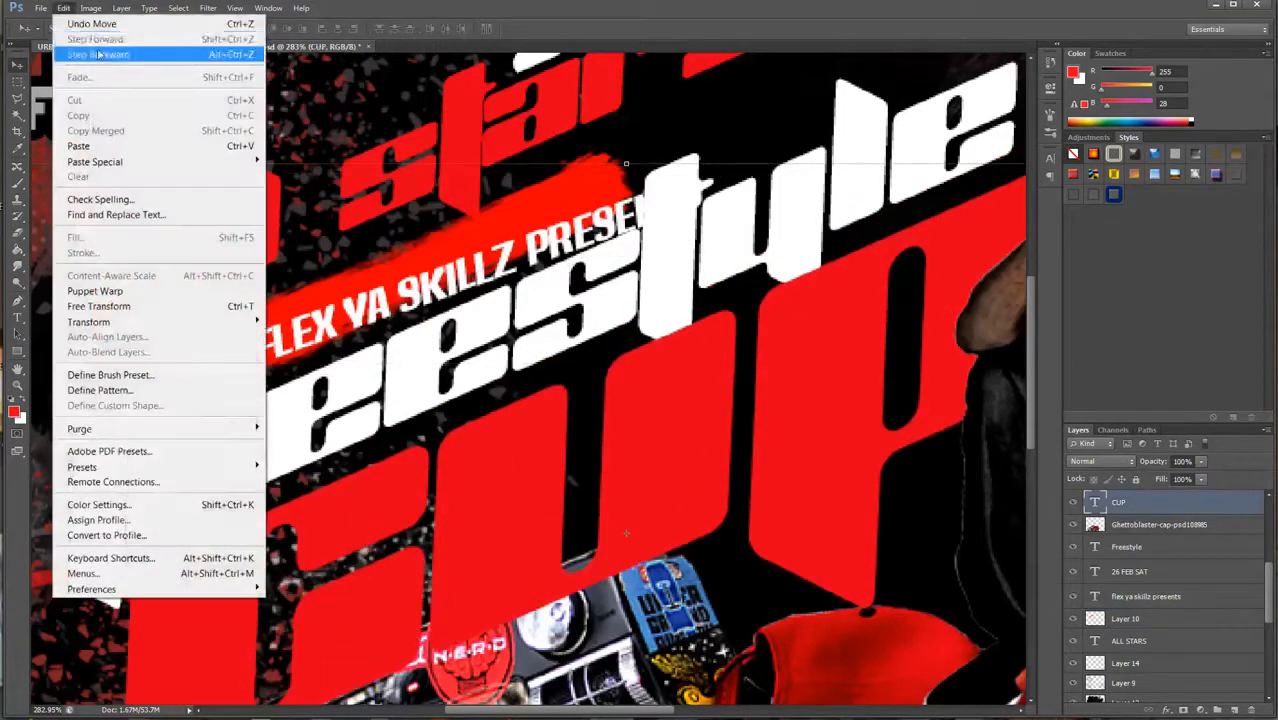
pyautogui.click(100, 55)
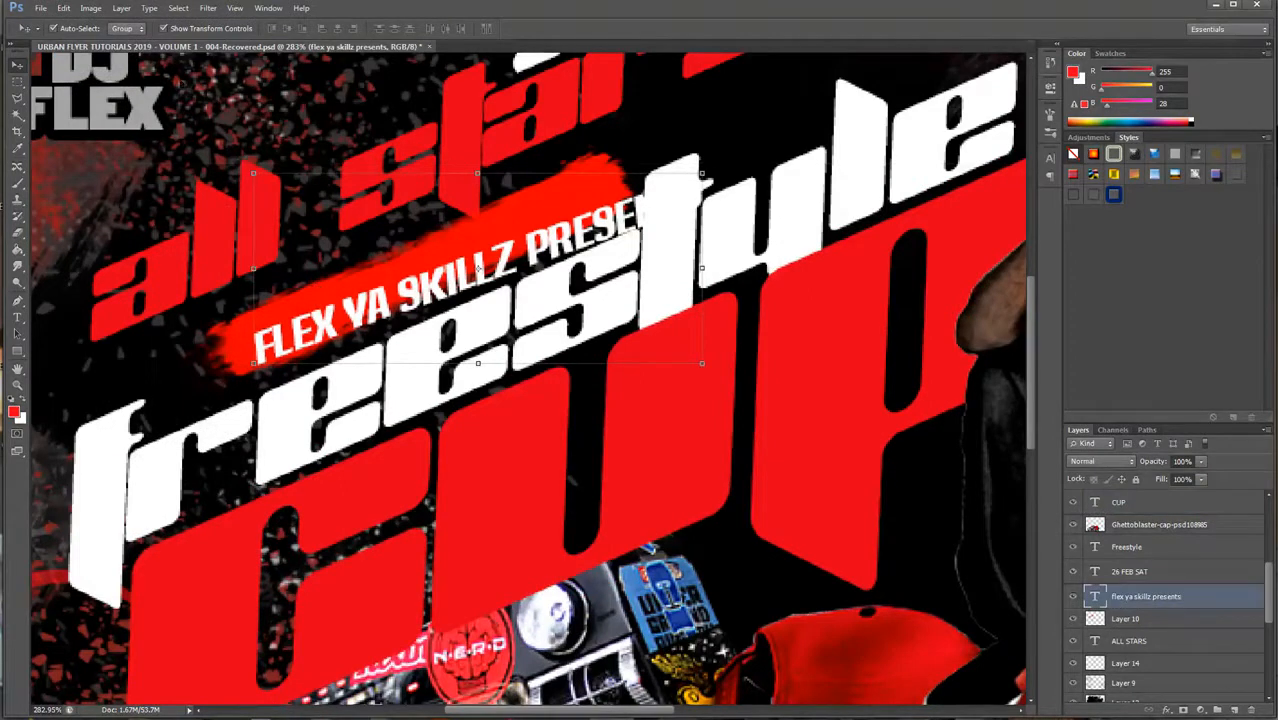
# Step: Rotate the presents text slightly counter-clockwise and shift it left and down
pyautogui.press('Up')
pyautogui.press('Up')
pyautogui.press('Up')
pyautogui.press('Up')
pyautogui.press('Up')
pyautogui.press('Up')
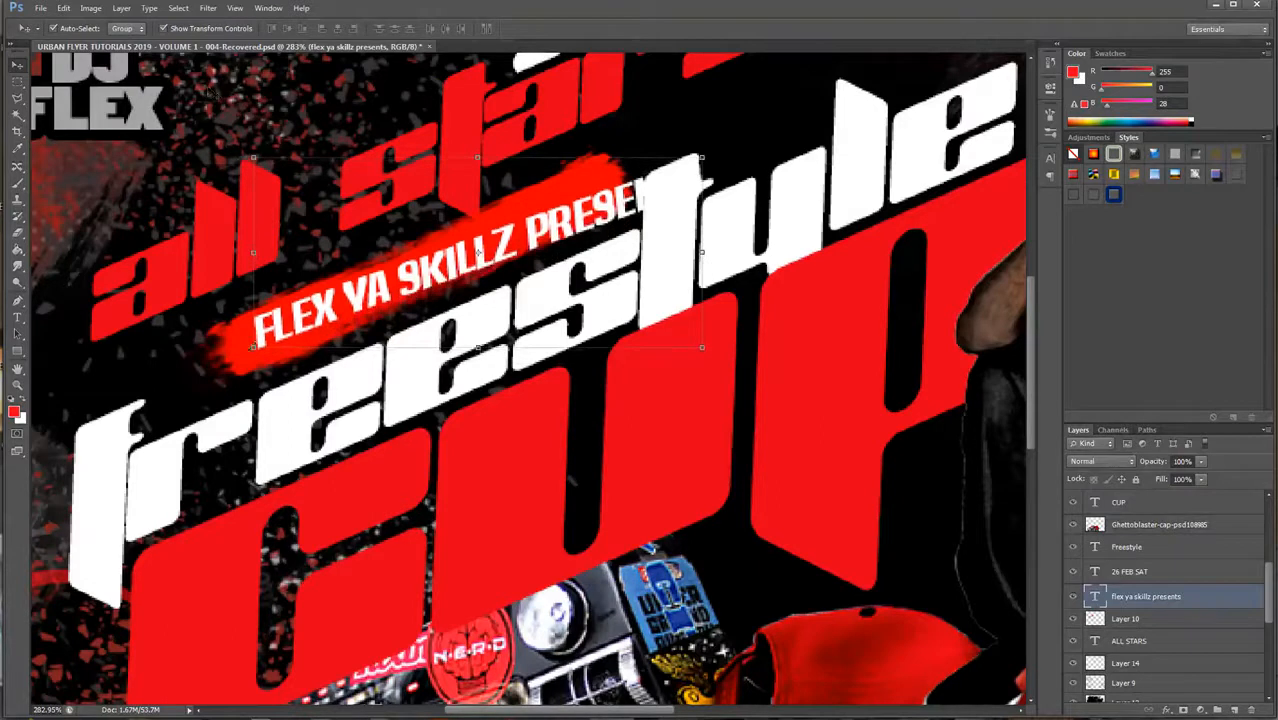
pyautogui.moveTo(243, 334); pyautogui.dragTo(252, 352)
pyautogui.press('Return')
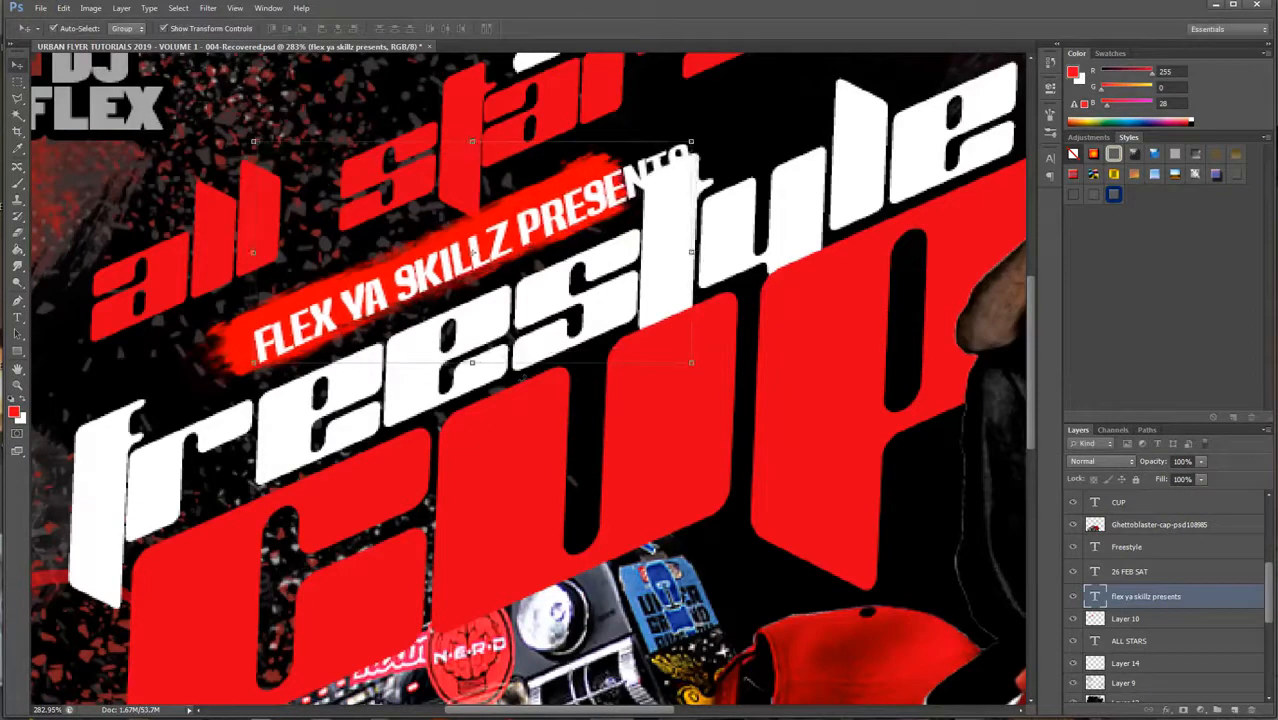
pyautogui.press('Left')
pyautogui.press('Left')
pyautogui.press('Down')
pyautogui.press('Left')
pyautogui.press('Left')
pyautogui.press('Left')
pyautogui.press('Down')
pyautogui.press('Left')
pyautogui.press('Left')
pyautogui.press('Left')
pyautogui.press('Down')
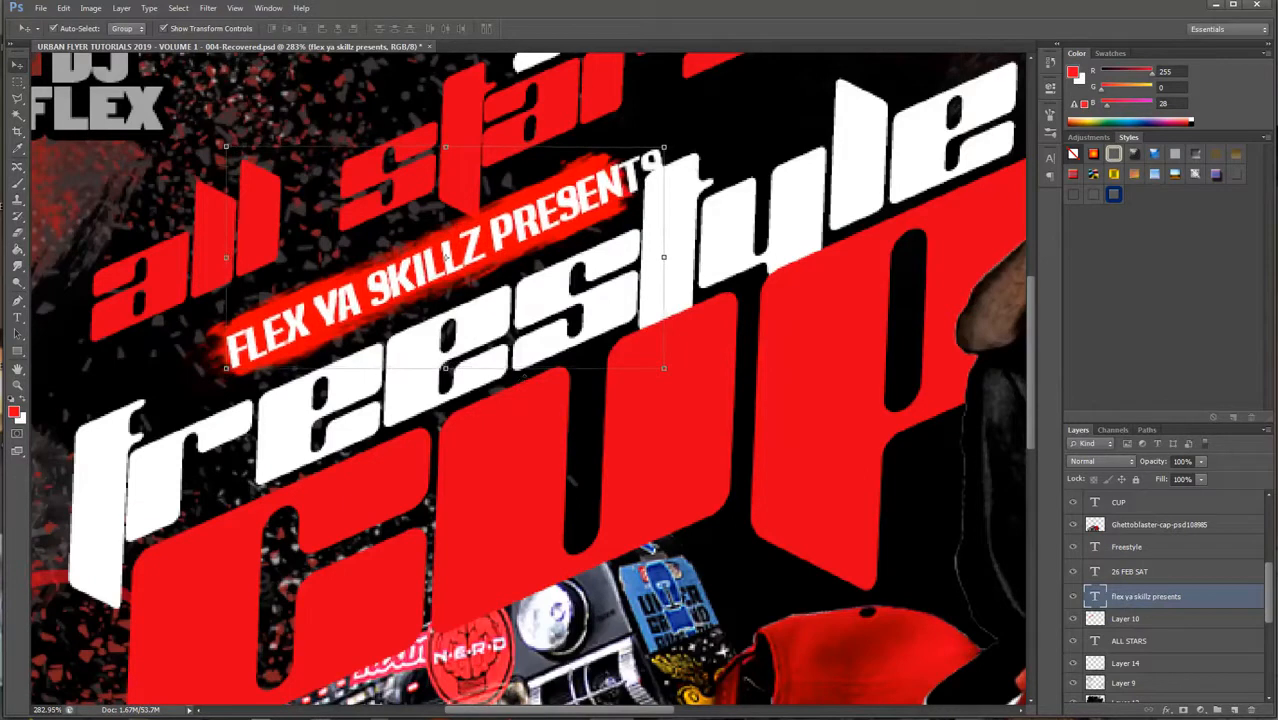
pyautogui.moveTo(664, 147); pyautogui.dragTo(635, 163)
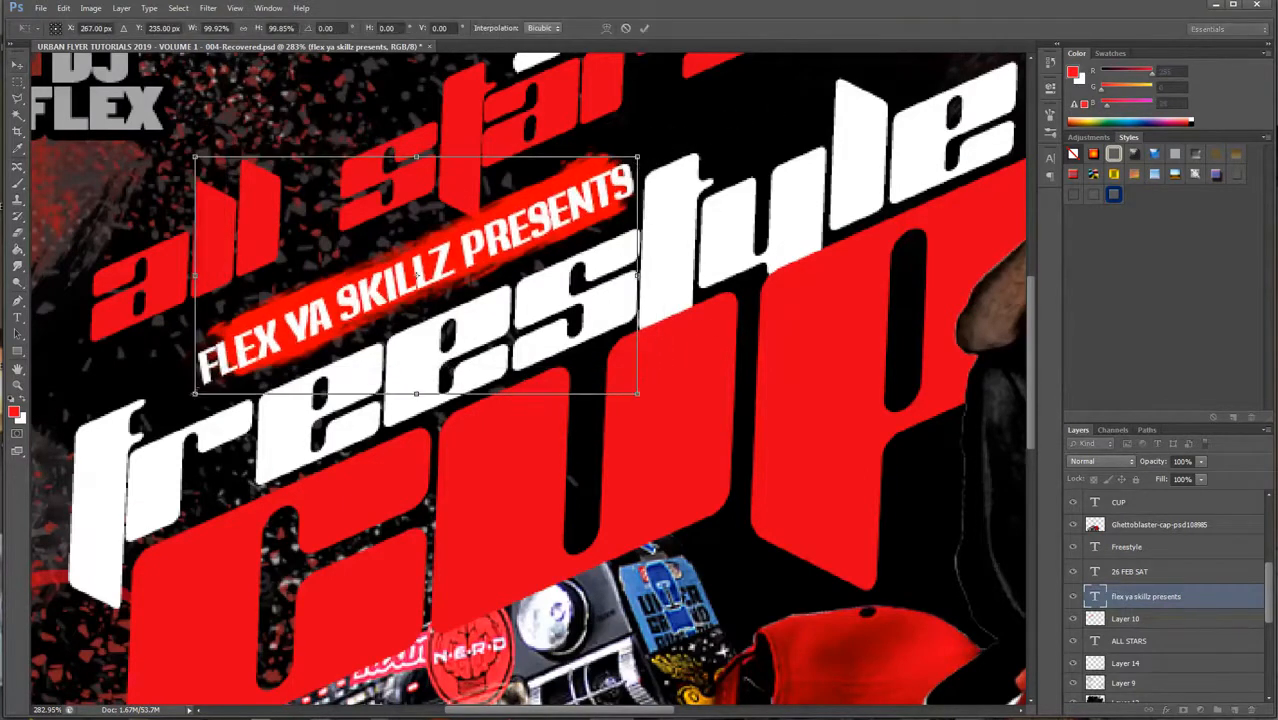
# Step: Scale the presents text down to about 87% over its red banner
pyautogui.moveTo(195, 393); pyautogui.dragTo(233, 368)
pyautogui.moveTo(458, 369); pyautogui.dragTo(461, 379)
pyautogui.moveTo(637, 157)
pyautogui.mouseDown()
pyautogui.moveTo(631, 147)
pyautogui.moveTo(615, 168)
pyautogui.mouseUp()
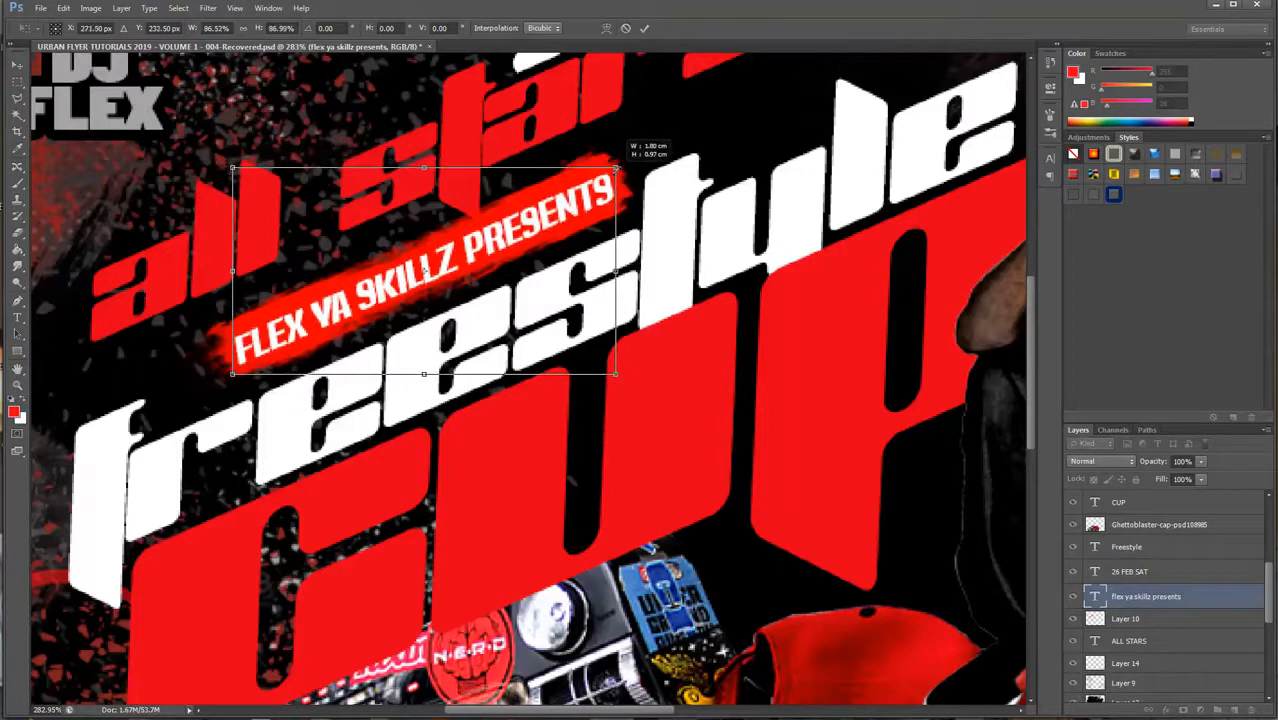
pyautogui.press('Return')
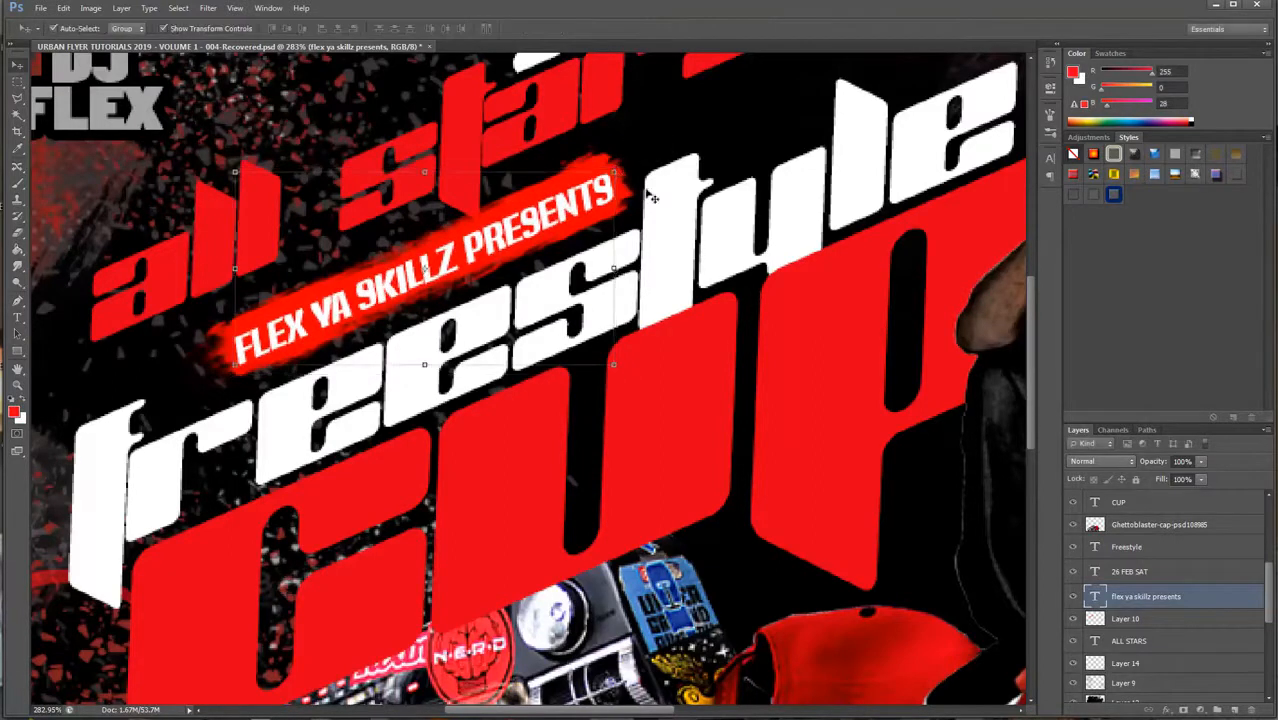
pyautogui.scroll(-5, 672, 218)
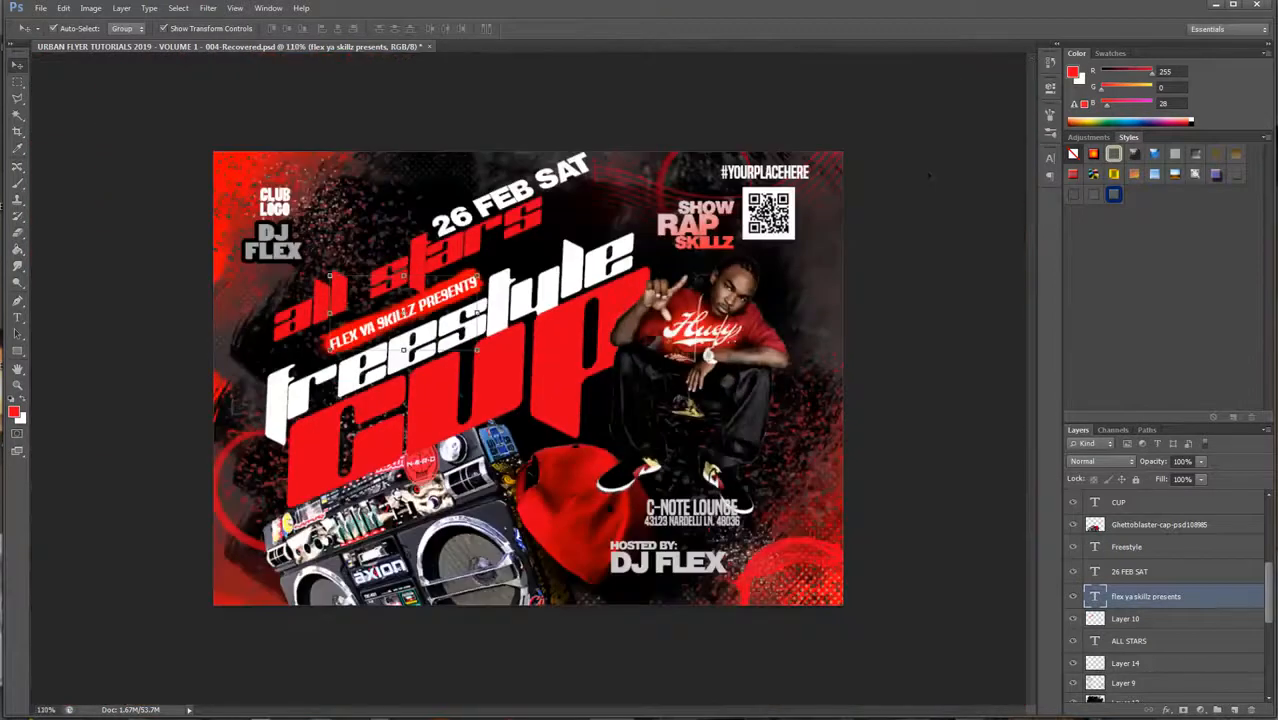
# Step: Select the HOSTED BY: DJ FLEX layer and add Layer 15 above it
pyautogui.click(928, 175)
pyautogui.scroll(1, 925, 270)
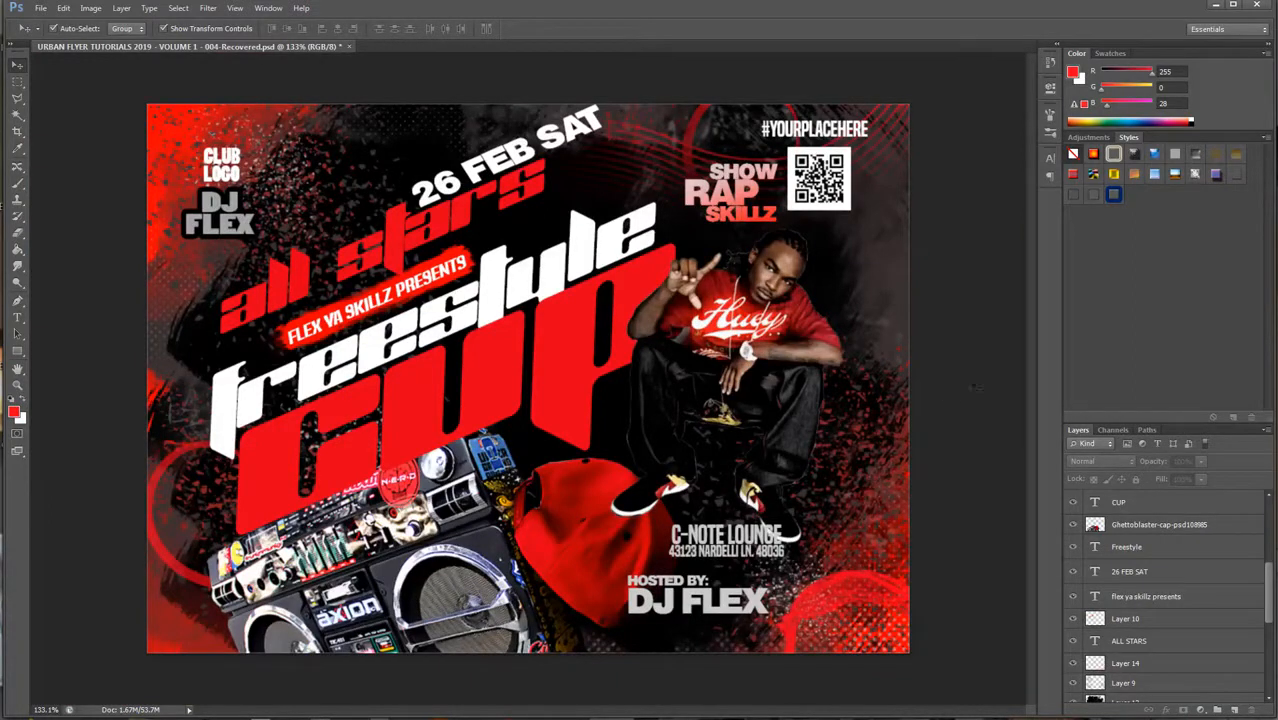
pyautogui.moveTo(1271, 609); pyautogui.dragTo(1264, 535)
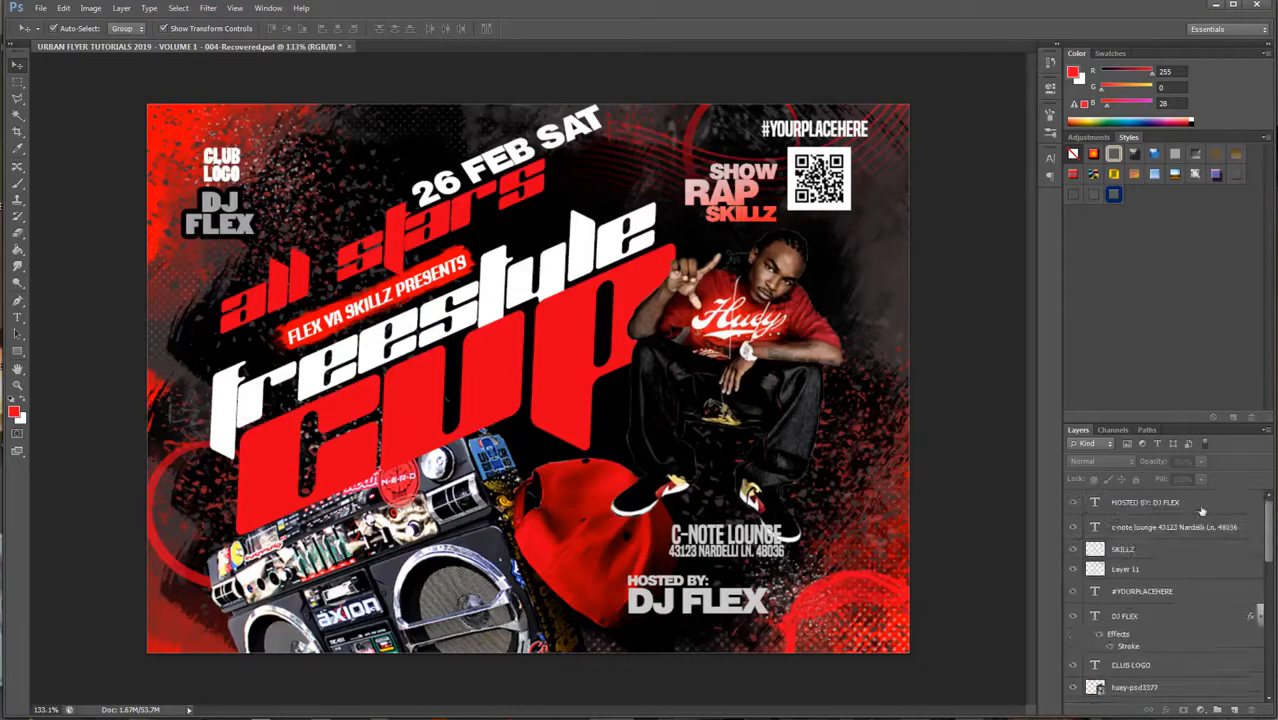
pyautogui.click(1201, 509)
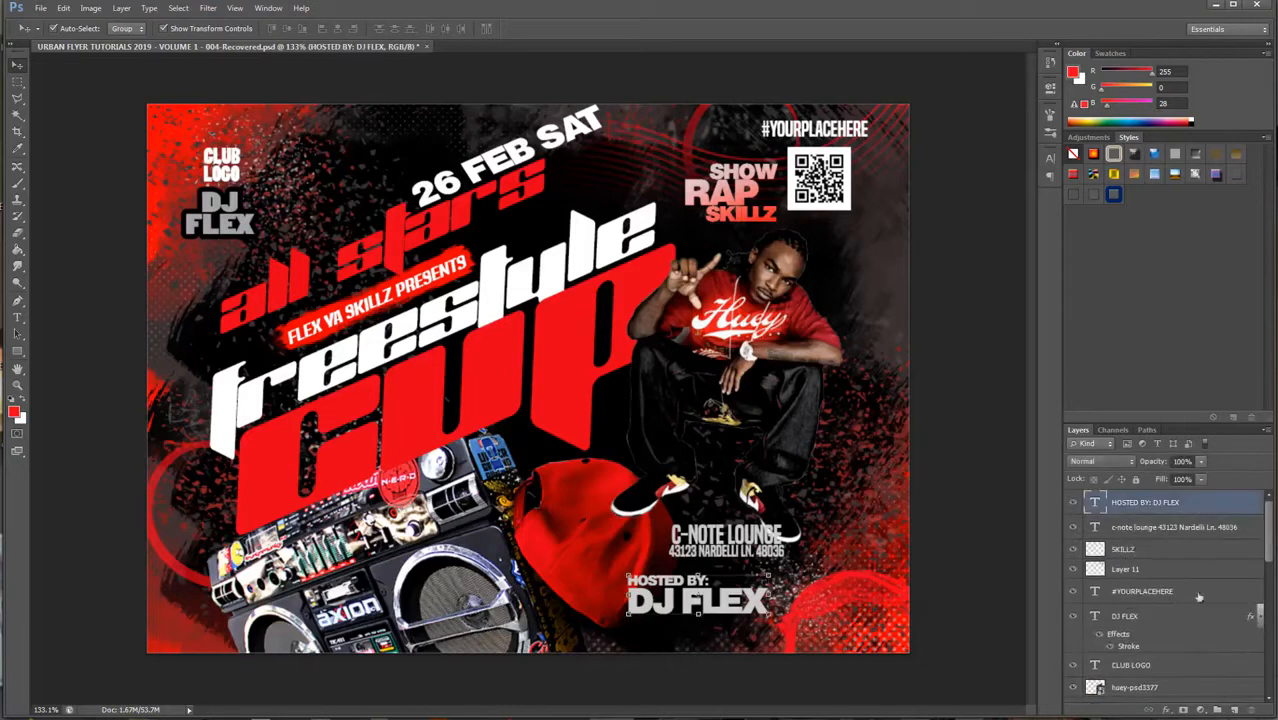
pyautogui.click(1236, 710)
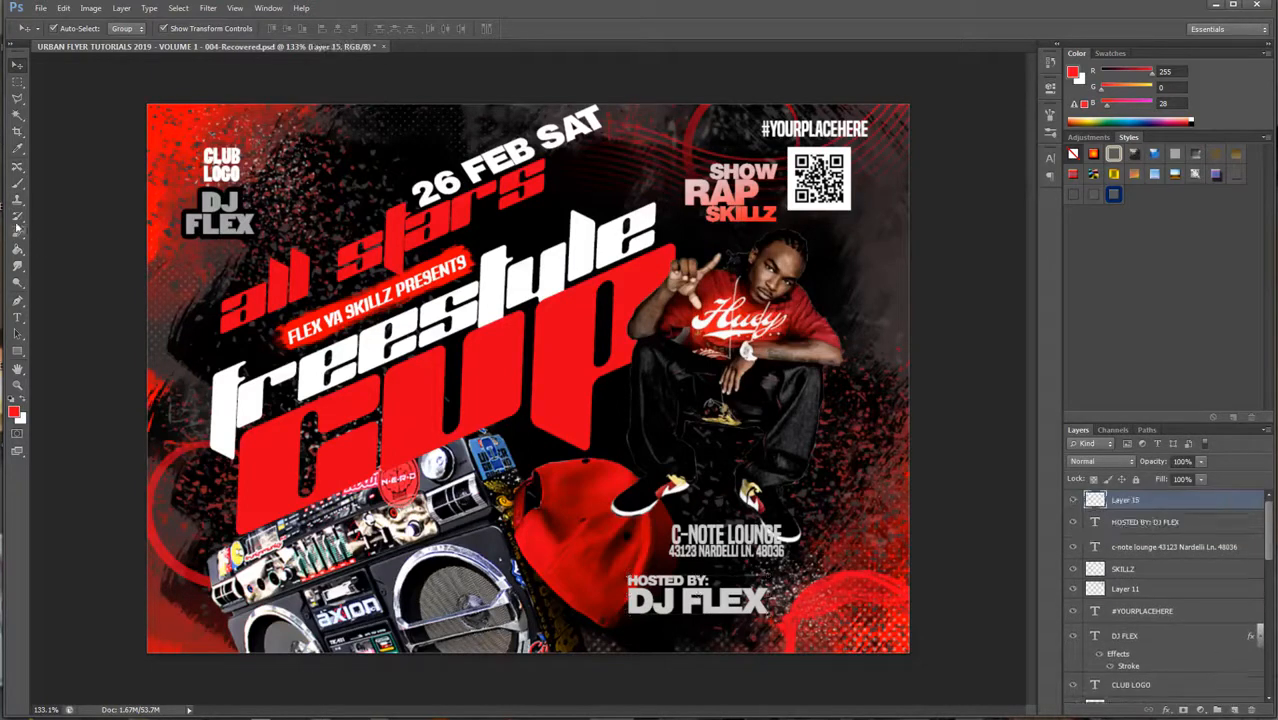
# Step: Set Layer 15 to Linear Dodge (Add) and load the first soft round brush
pyautogui.click(17, 184)
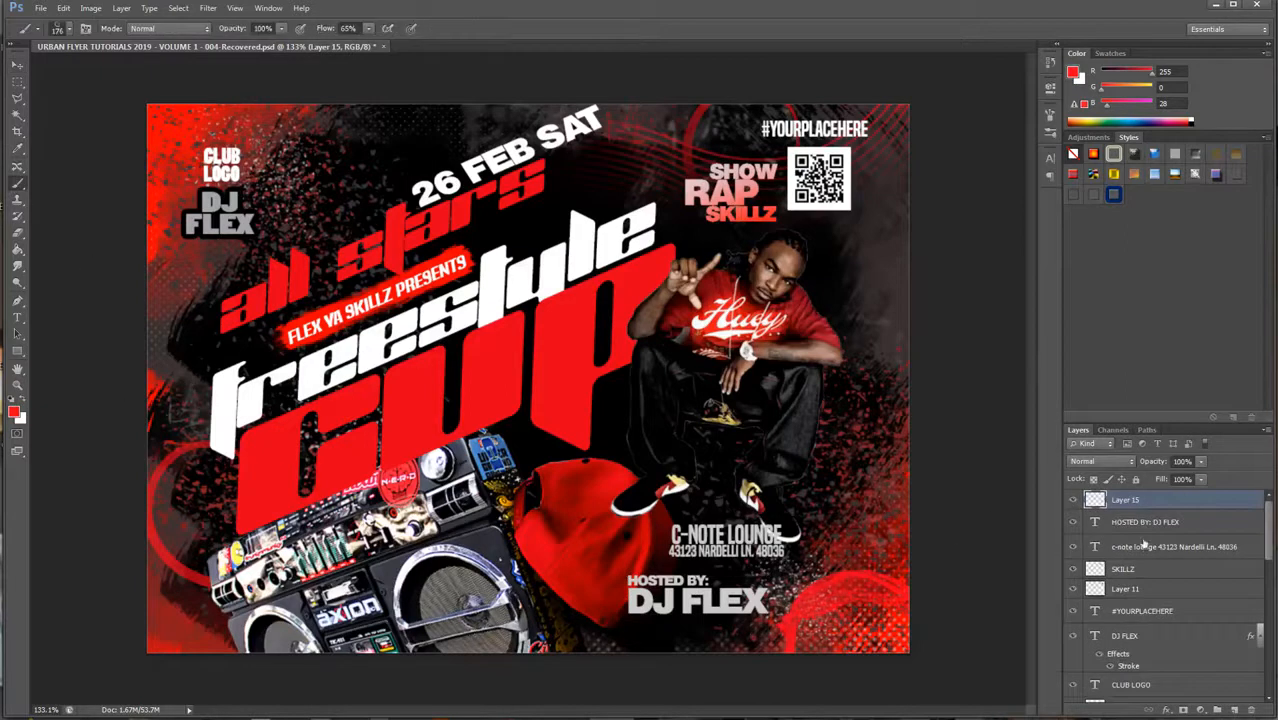
pyautogui.click(1127, 461)
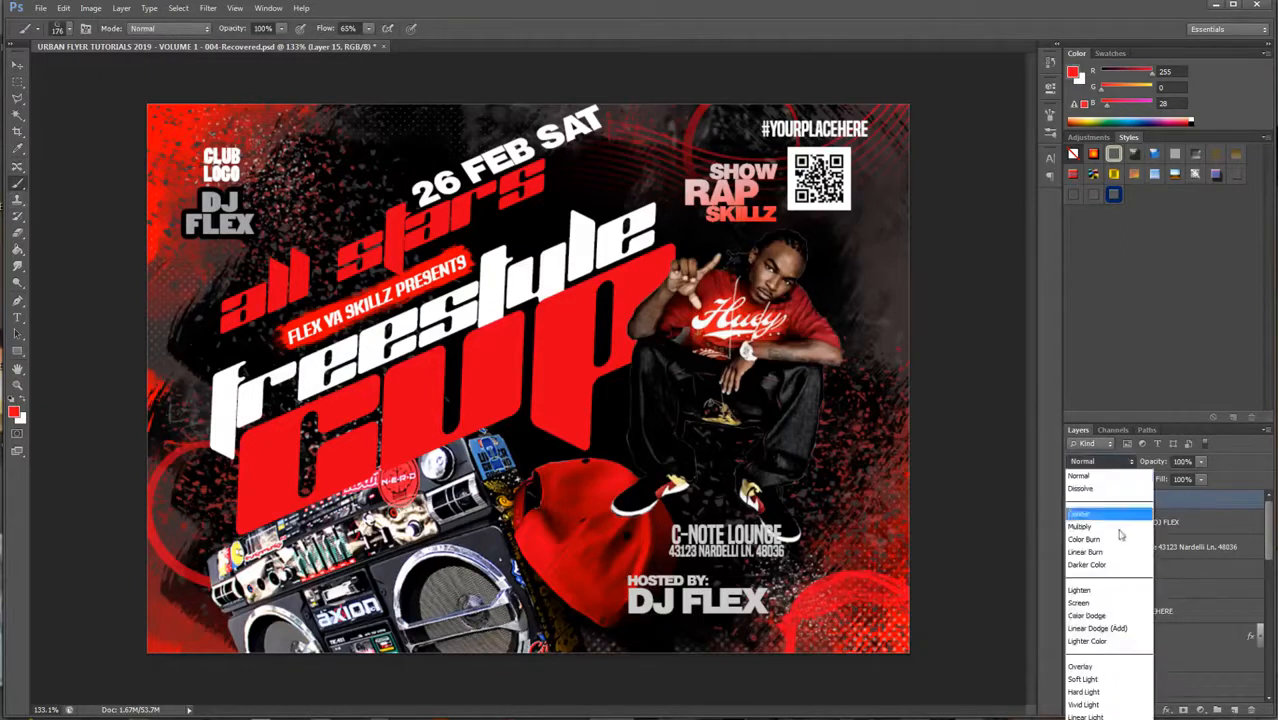
pyautogui.click(1103, 628)
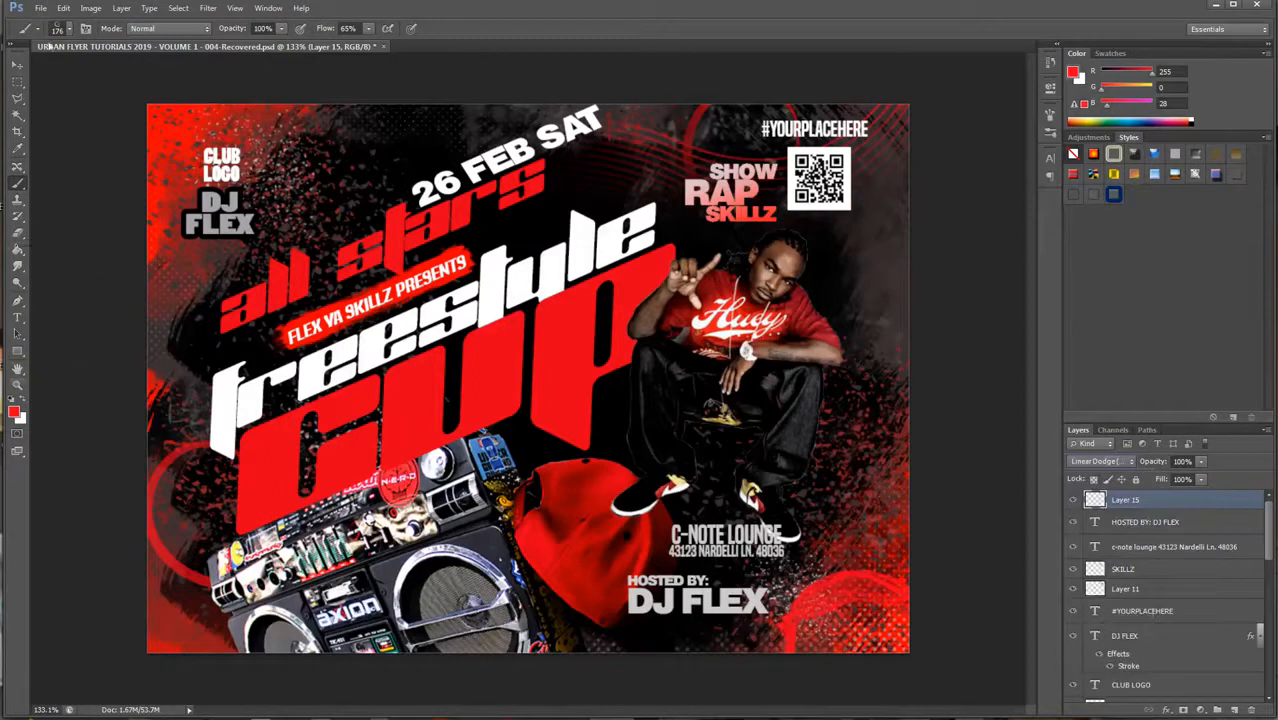
pyautogui.click(70, 29)
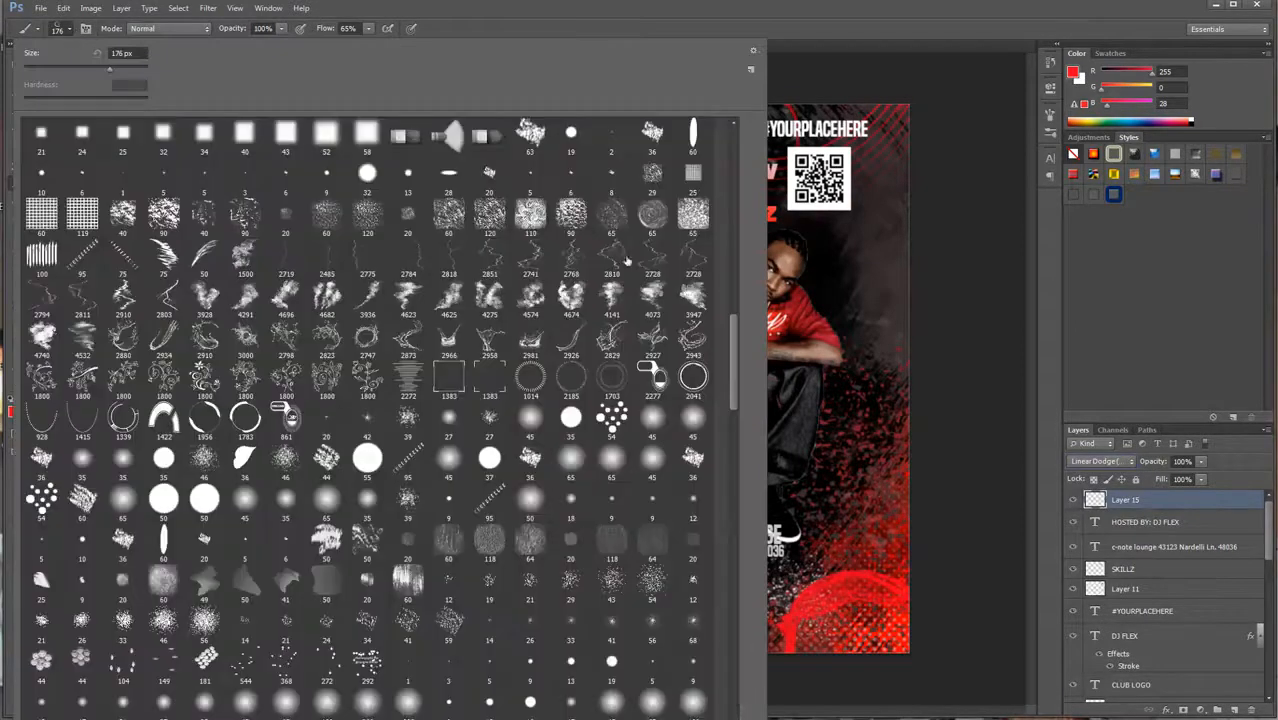
pyautogui.moveTo(733, 375)
pyautogui.mouseDown()
pyautogui.moveTo(756, 211)
pyautogui.moveTo(727, 145)
pyautogui.mouseUp()
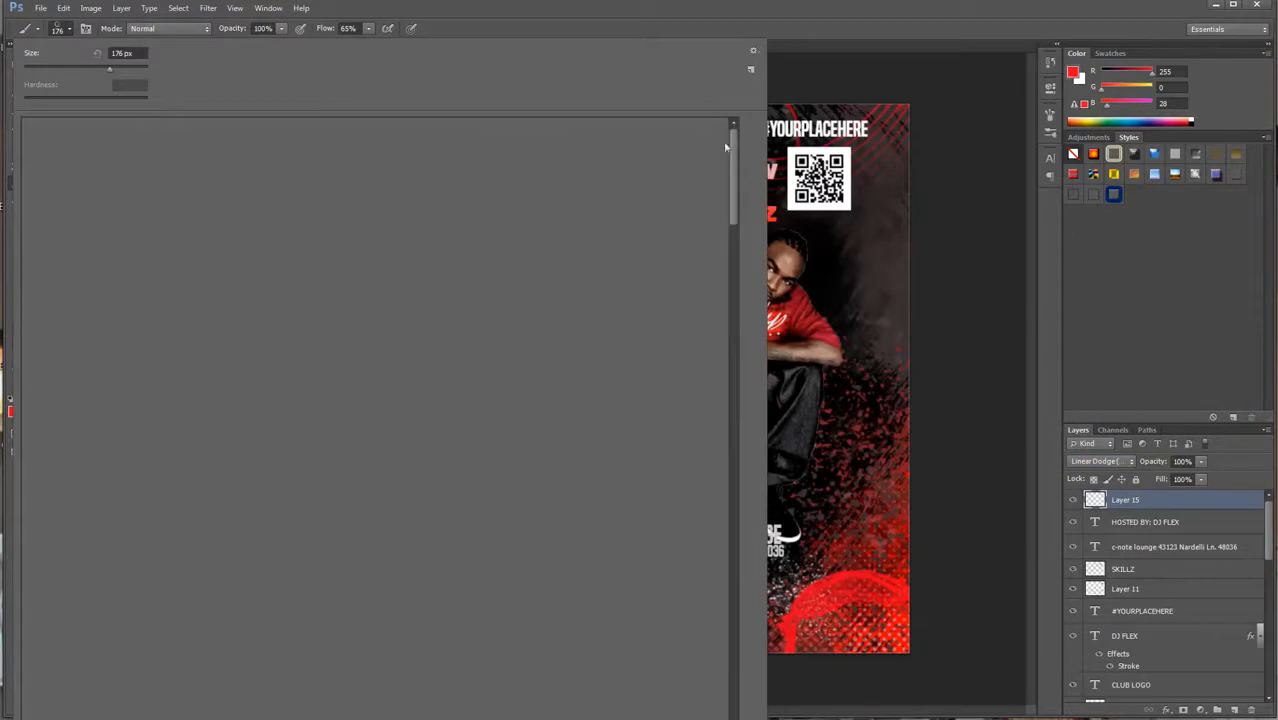
pyautogui.doubleClick(46, 140)
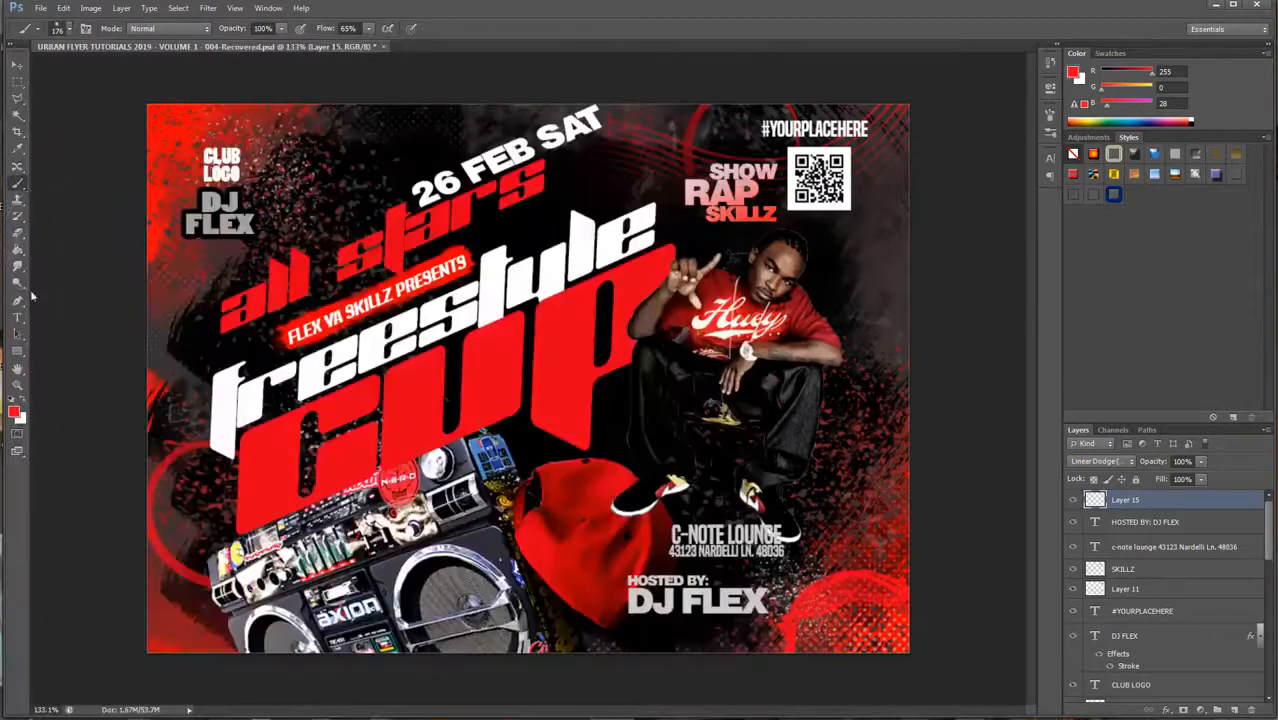
# Step: Set the foreground to a dark brown-orange and reduce the brush to 70 px
pyautogui.click(14, 410)
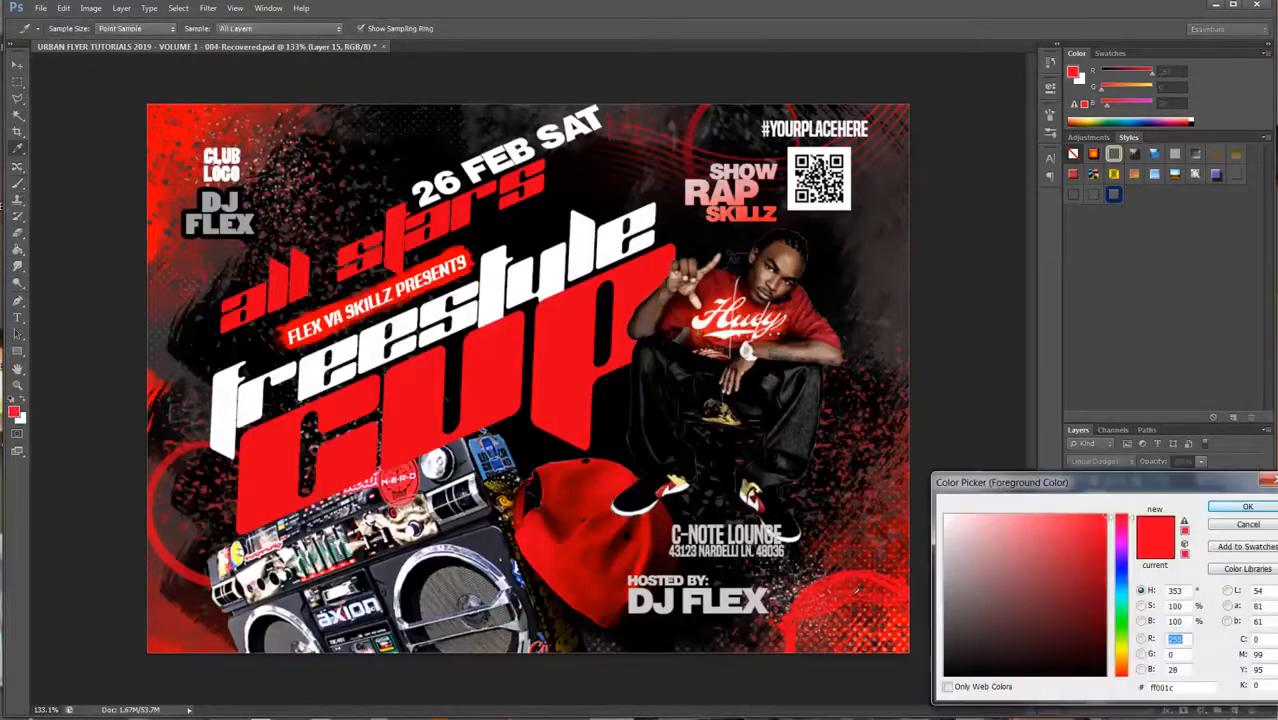
pyautogui.moveTo(1037, 635); pyautogui.dragTo(1146, 638)
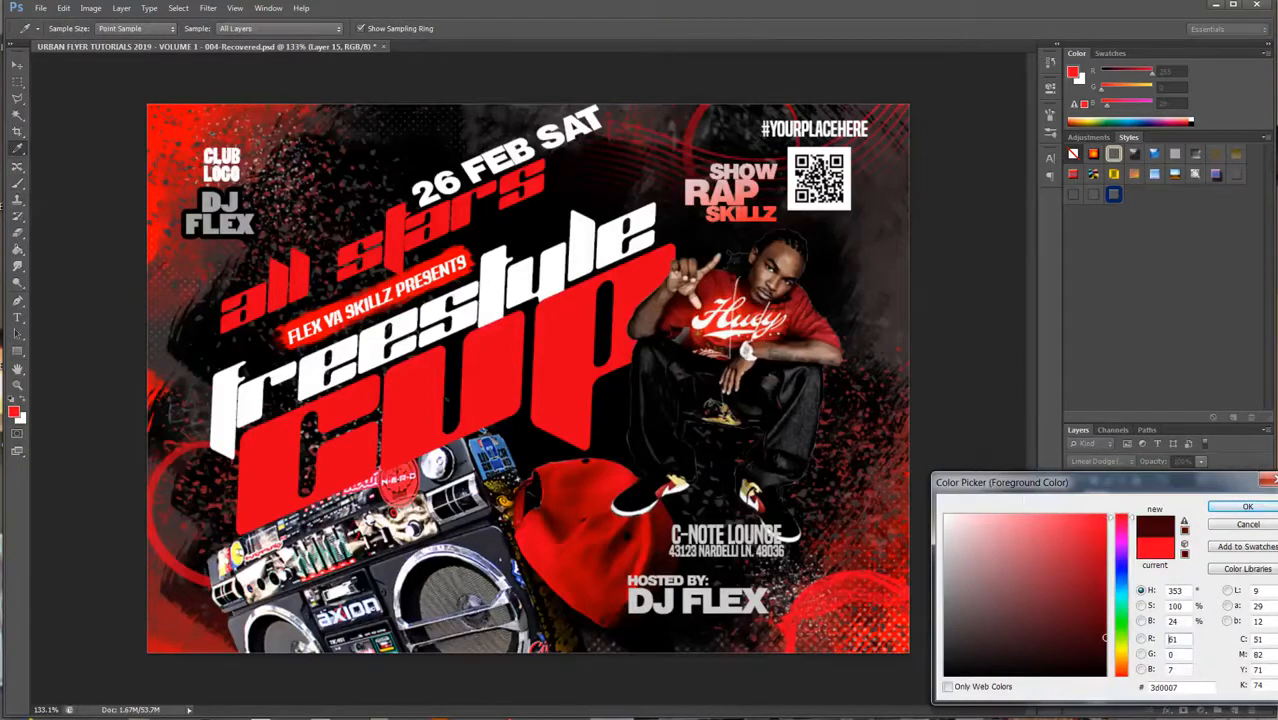
pyautogui.click(1124, 658)
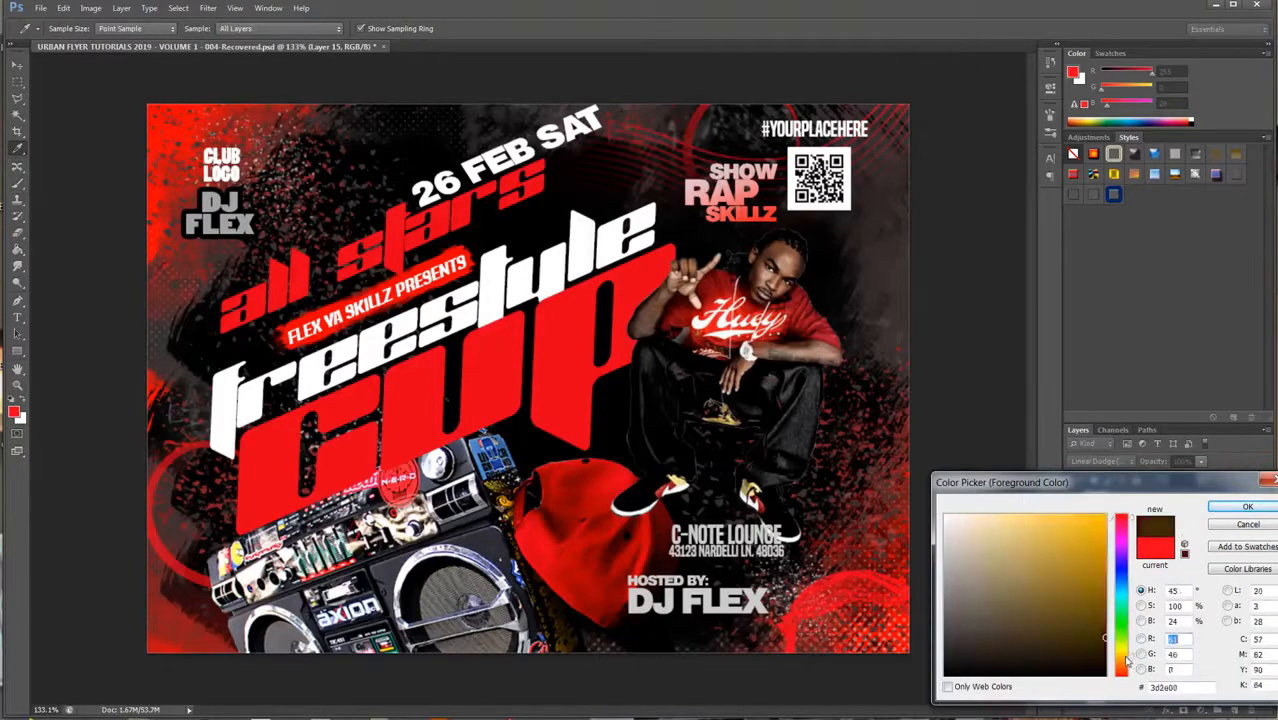
pyautogui.moveTo(1124, 660); pyautogui.dragTo(1124, 669)
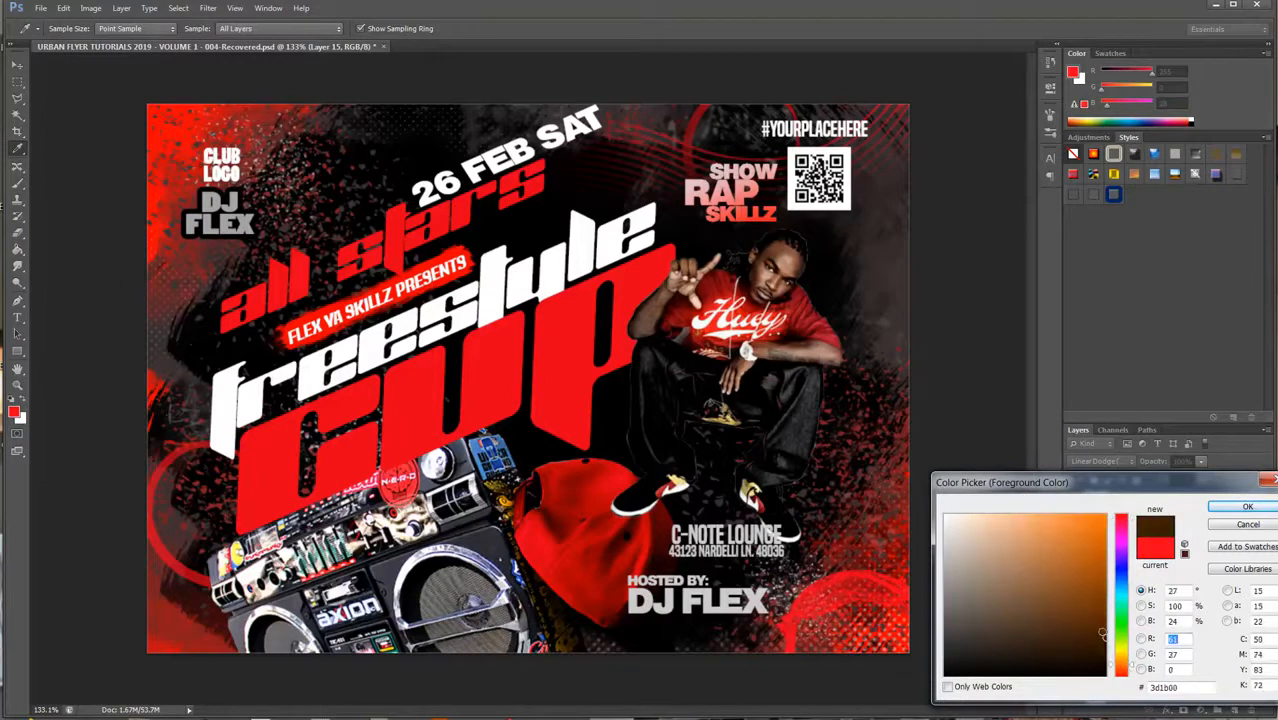
pyautogui.click(1248, 507)
pyautogui.press('b')
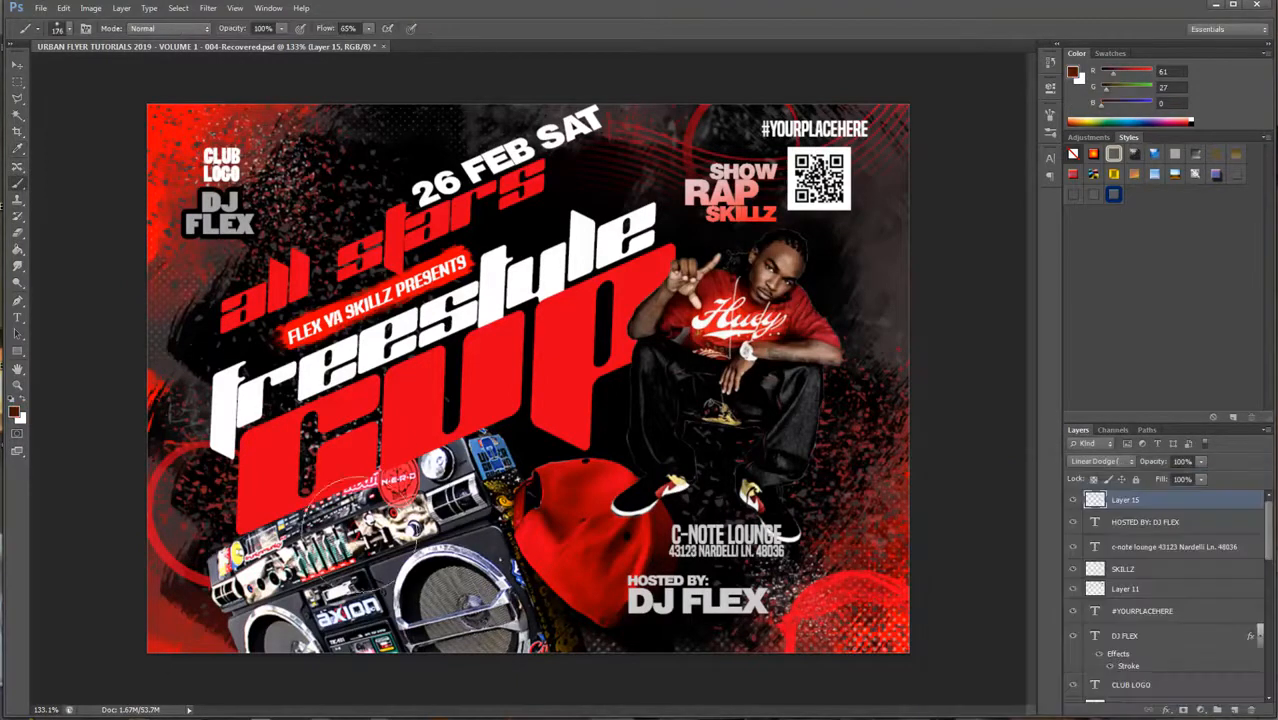
pyautogui.press('[')
pyautogui.press('[')
pyautogui.press('[')
pyautogui.press('[')
pyautogui.press('[')
pyautogui.press('[')
pyautogui.press('[')
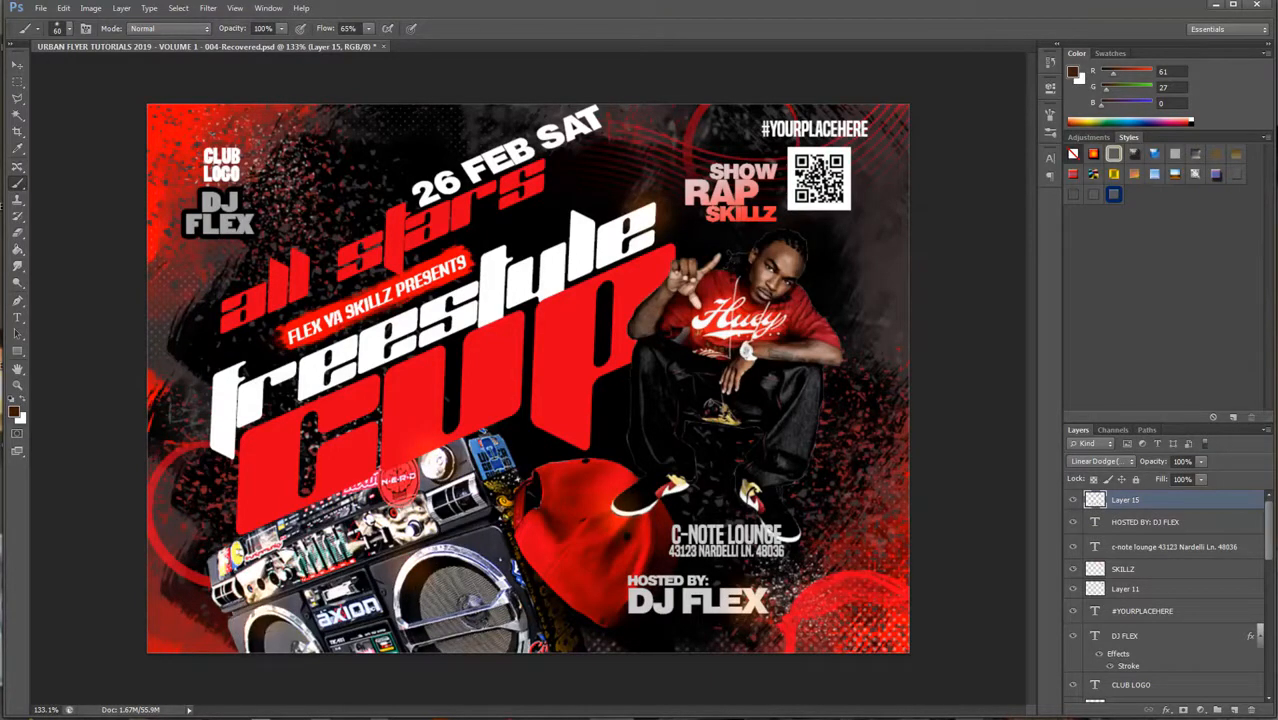
# Step: Try a glow over CLUB LOGO, undo it, and add a faint glow atop freestyle
pyautogui.moveTo(266, 180); pyautogui.dragTo(230, 168)
pyautogui.hotkey('ctrl', 'z')
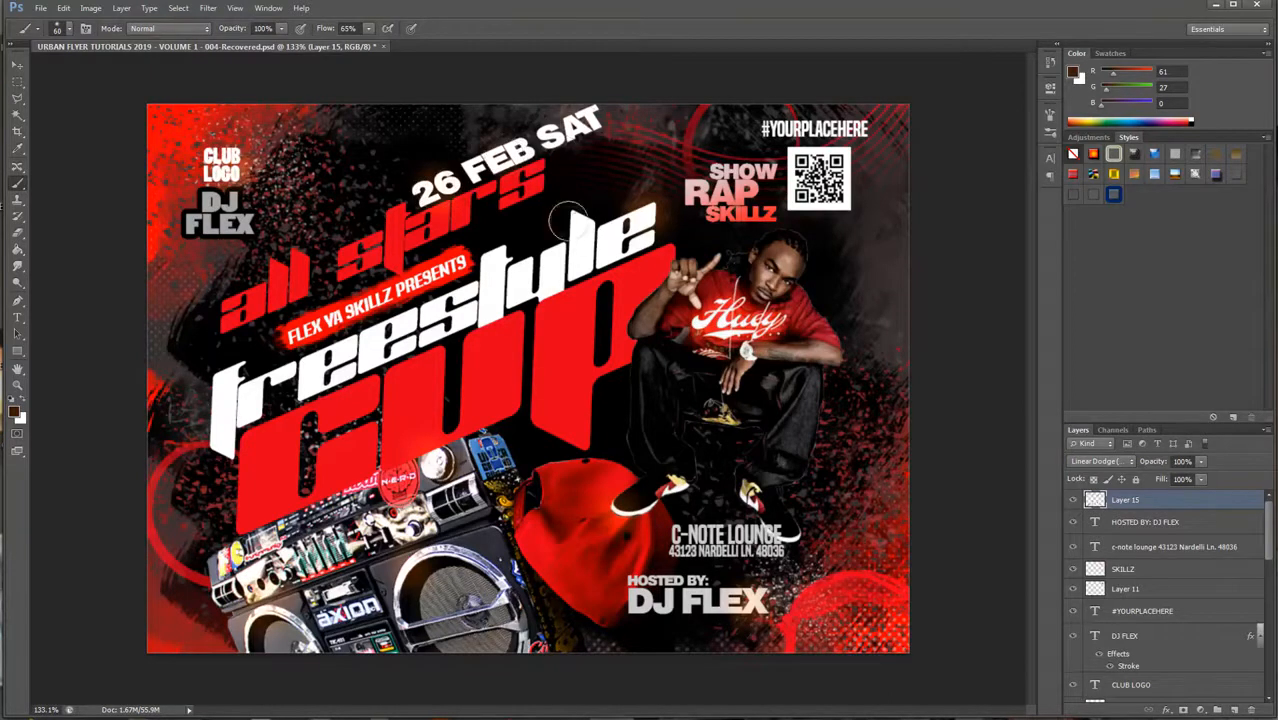
pyautogui.click(580, 224)
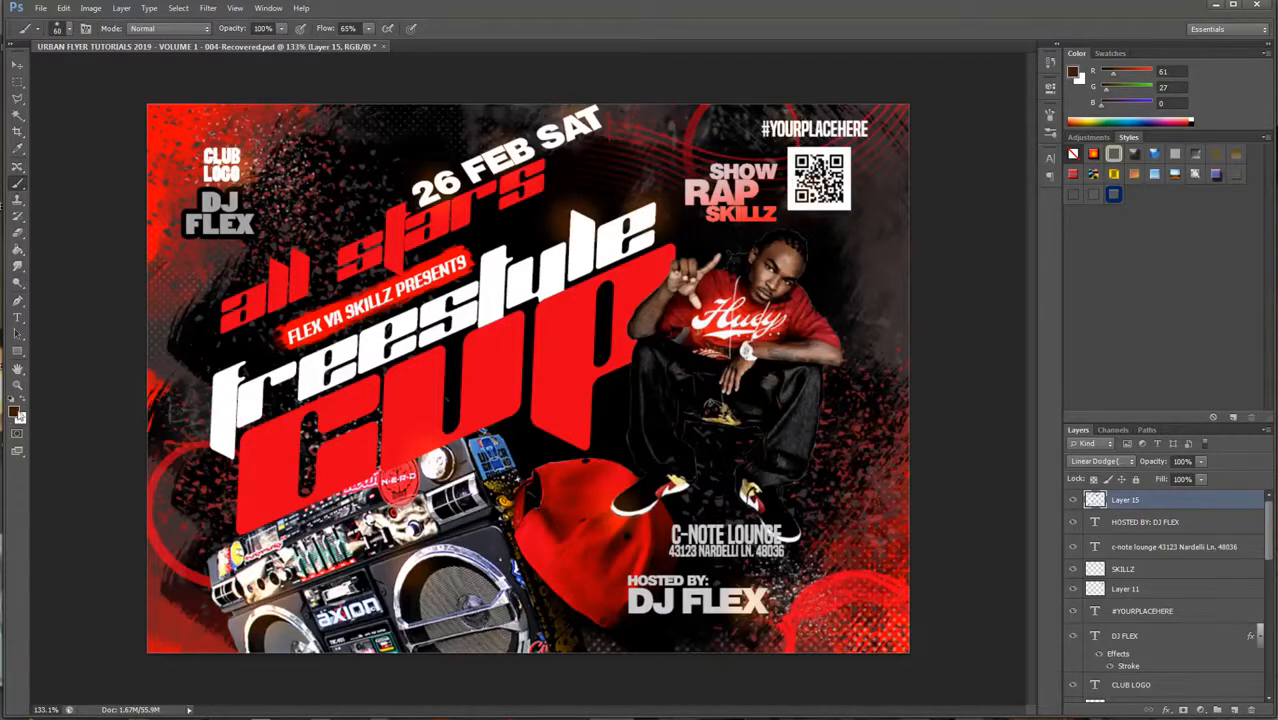
# Step: Paint brighter orange glows on the right shoe and right speaker, then pick orange e26500
pyautogui.click(14, 411)
pyautogui.moveTo(1071, 603); pyautogui.dragTo(1106, 588)
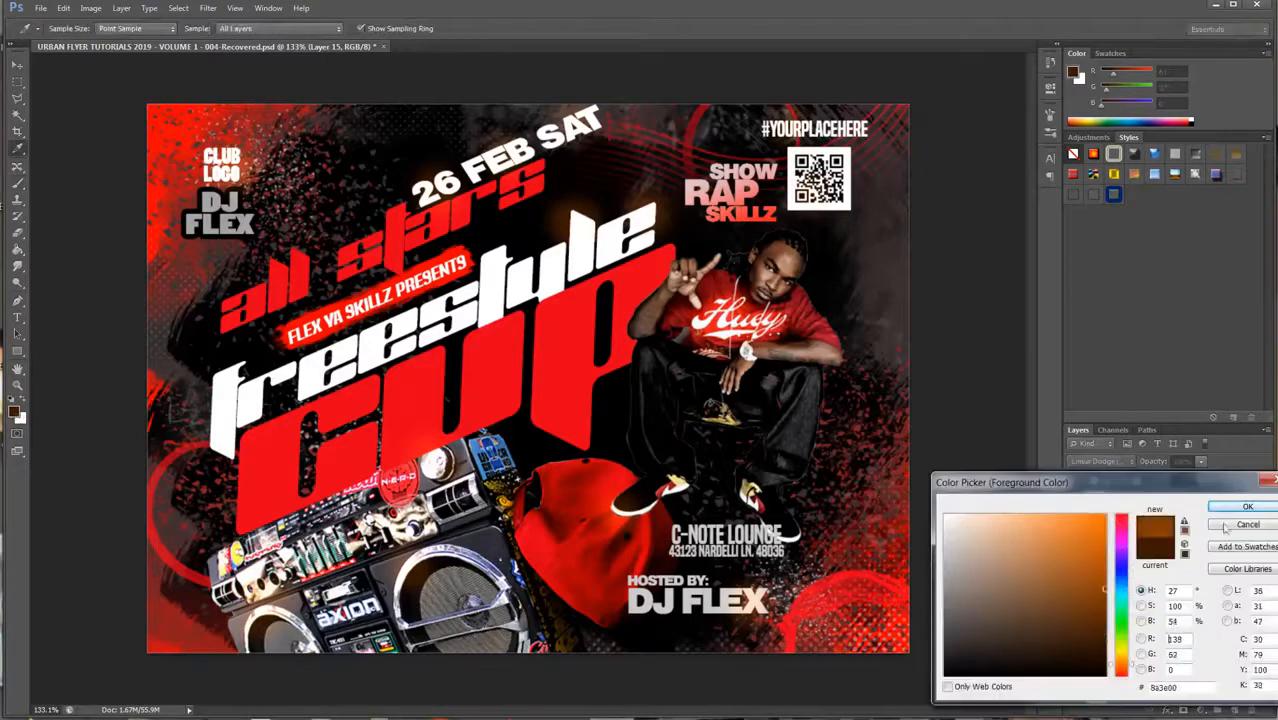
pyautogui.click(1230, 509)
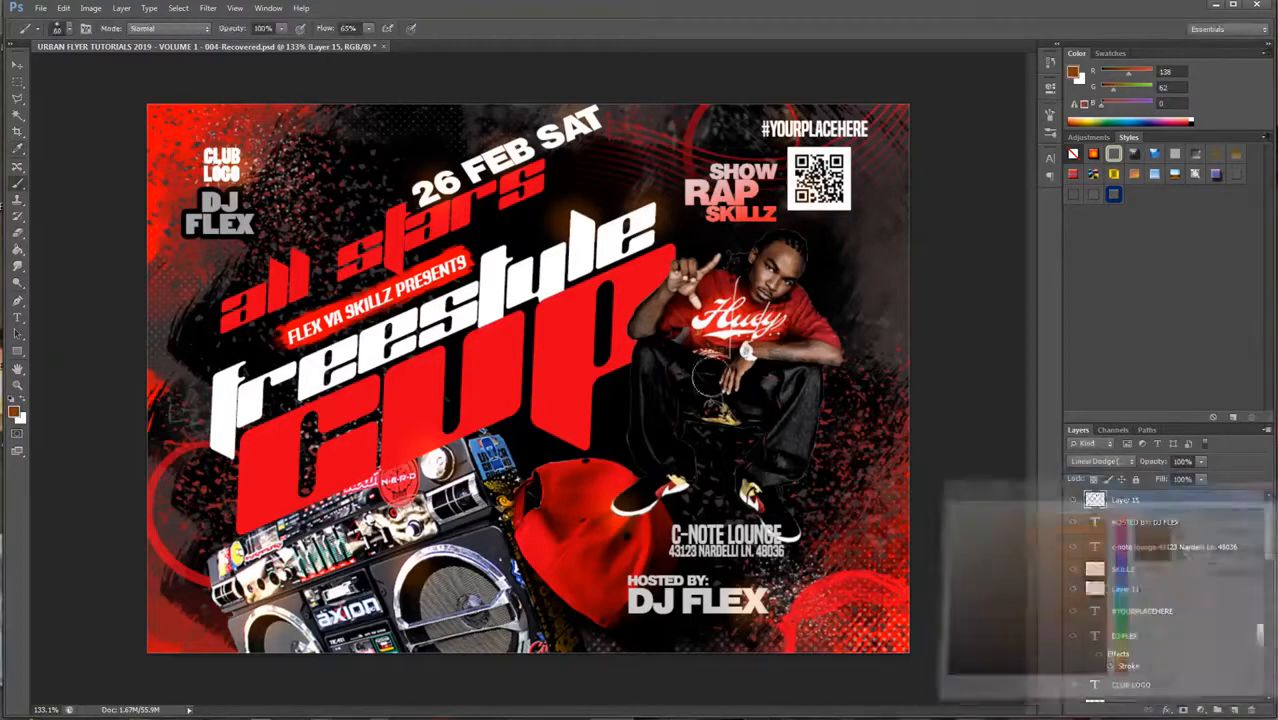
pyautogui.click(756, 498)
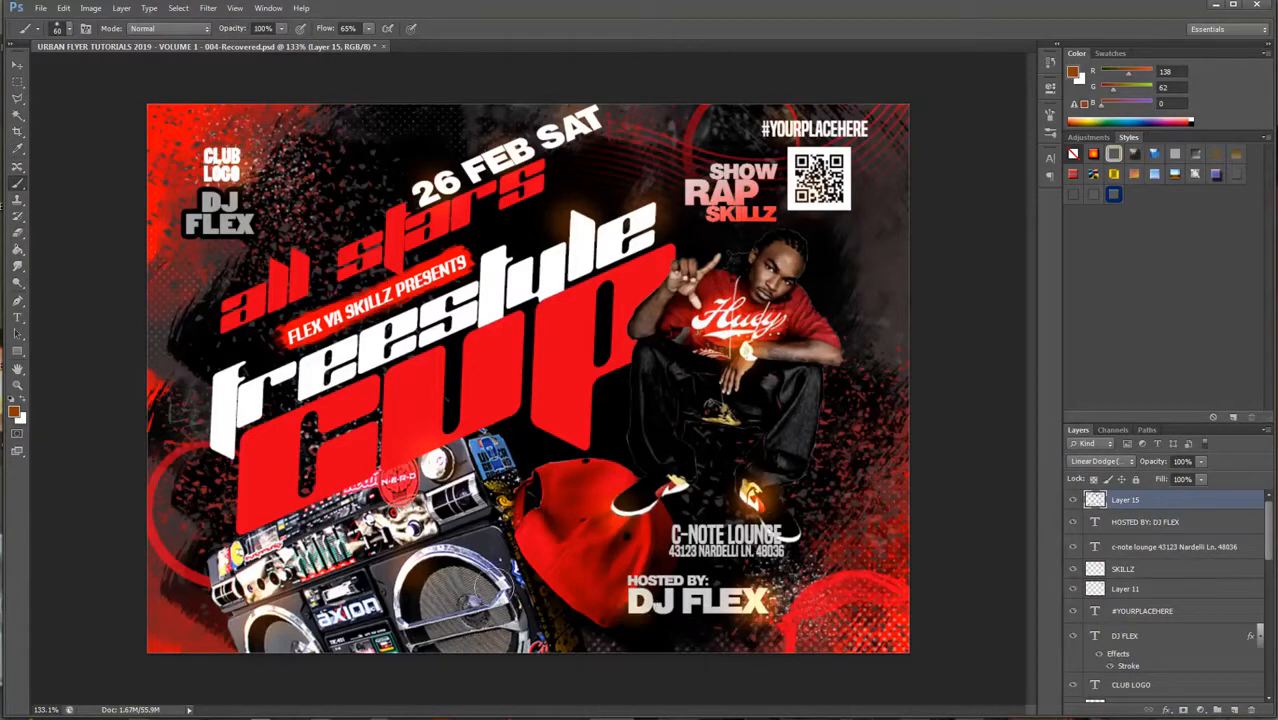
pyautogui.click(493, 587)
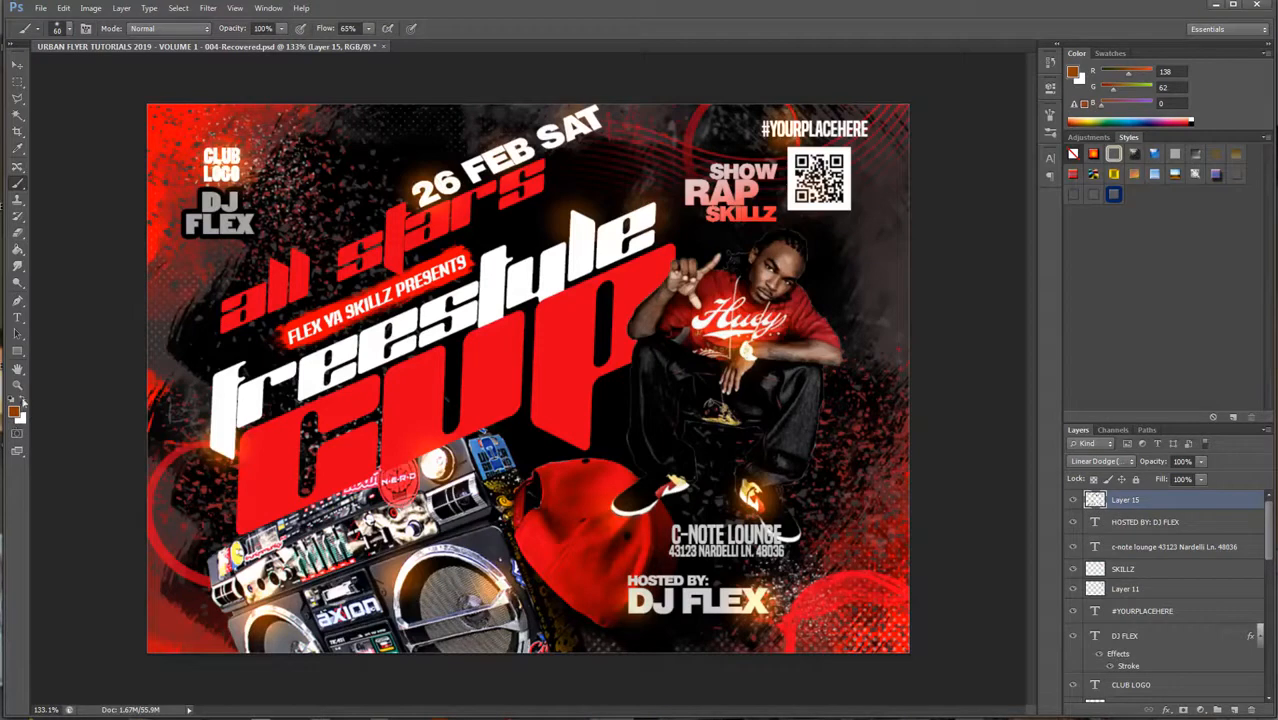
pyautogui.click(13, 414)
pyautogui.moveTo(1054, 521); pyautogui.dragTo(1105, 530)
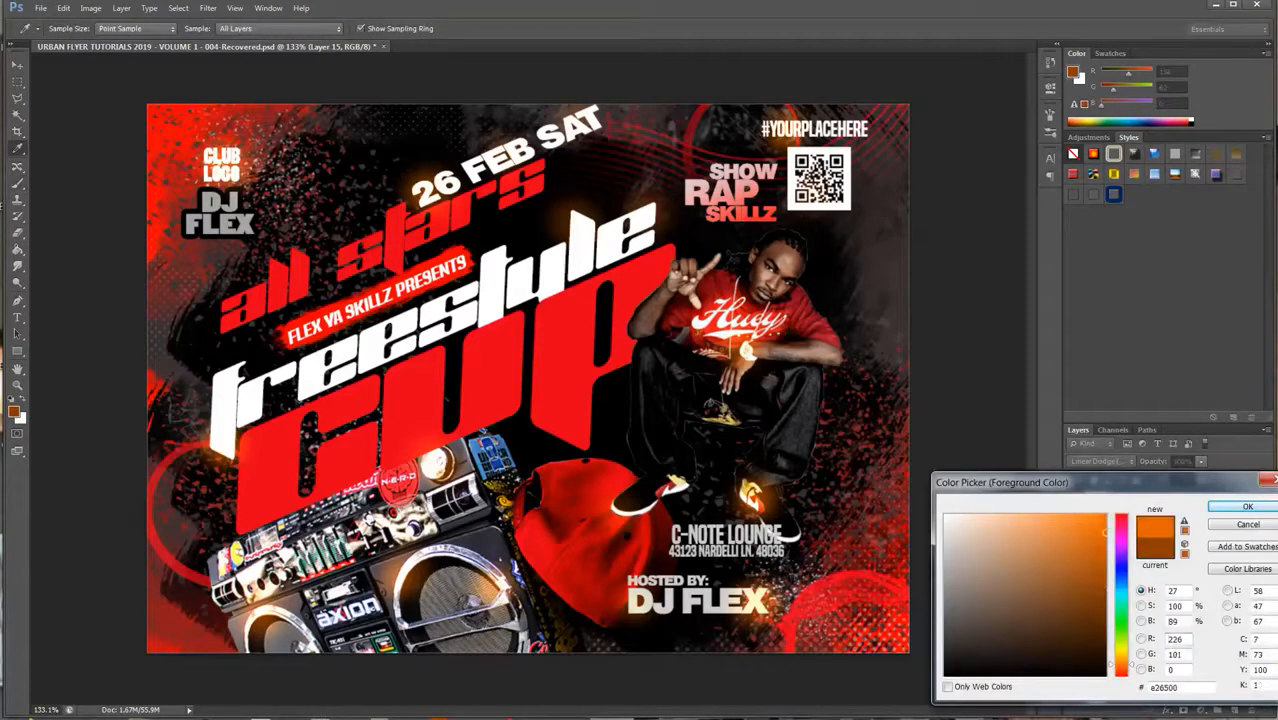
# Step: Load the light-ray brush in orange, undo its oversized burst, and shrink the brush
pyautogui.click(1268, 508)
pyautogui.press('b')
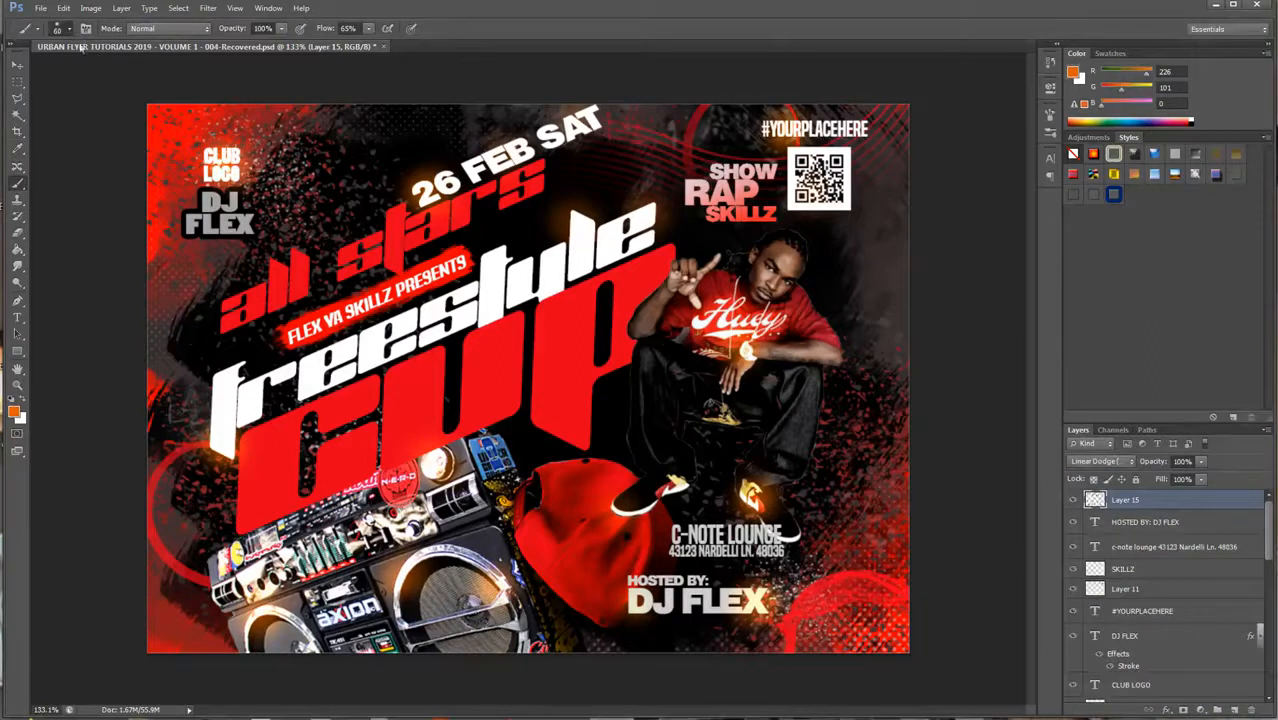
pyautogui.rightClick(350, 290)
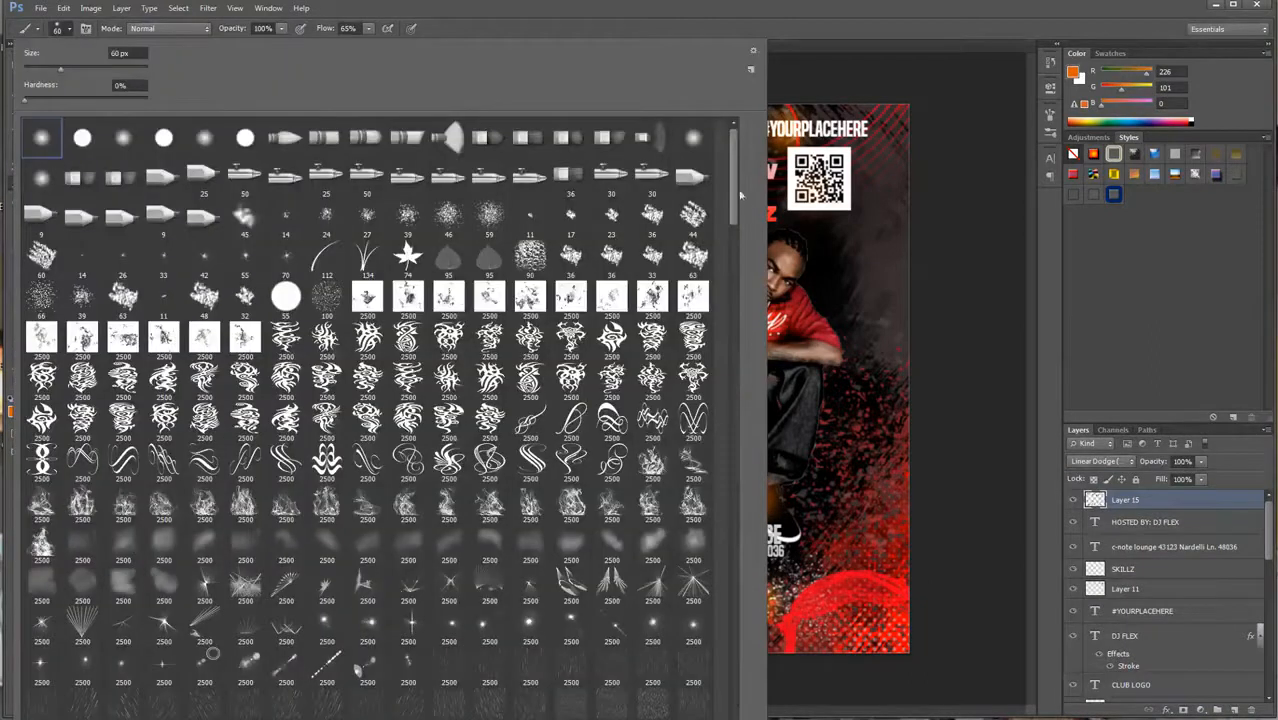
pyautogui.doubleClick(168, 623)
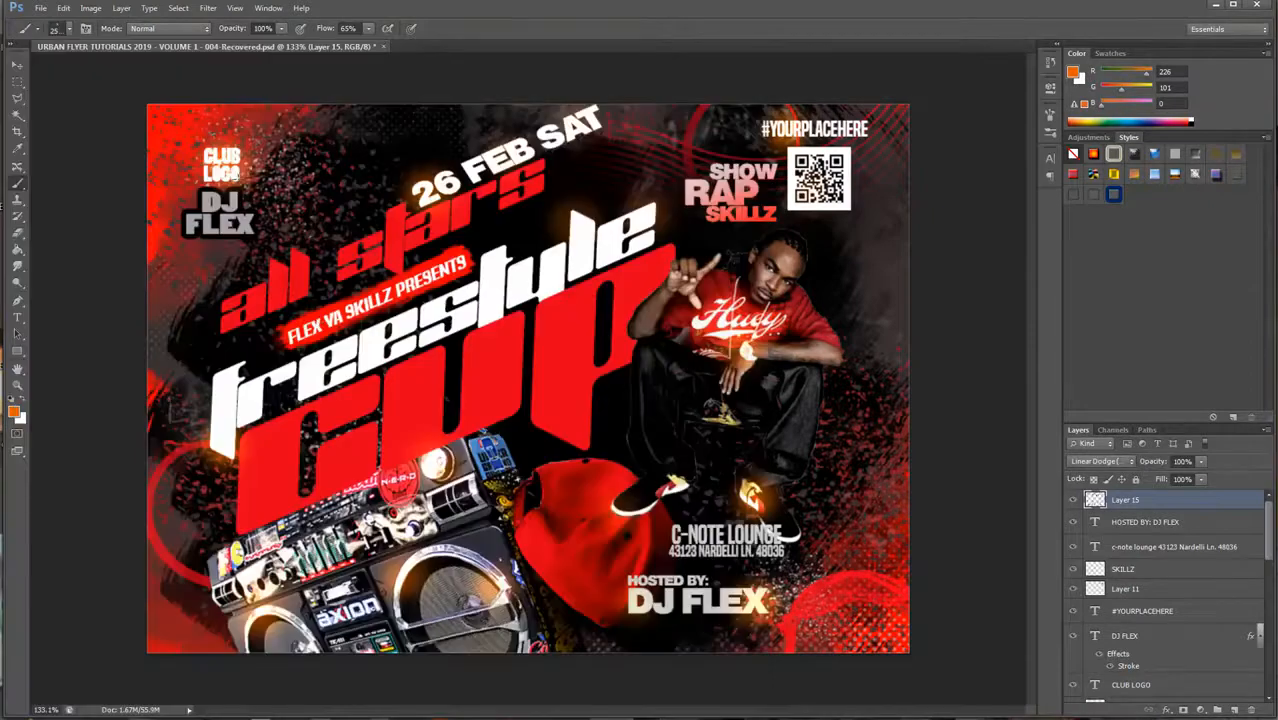
pyautogui.click(232, 174)
pyautogui.click(64, 8)
pyautogui.click(85, 54)
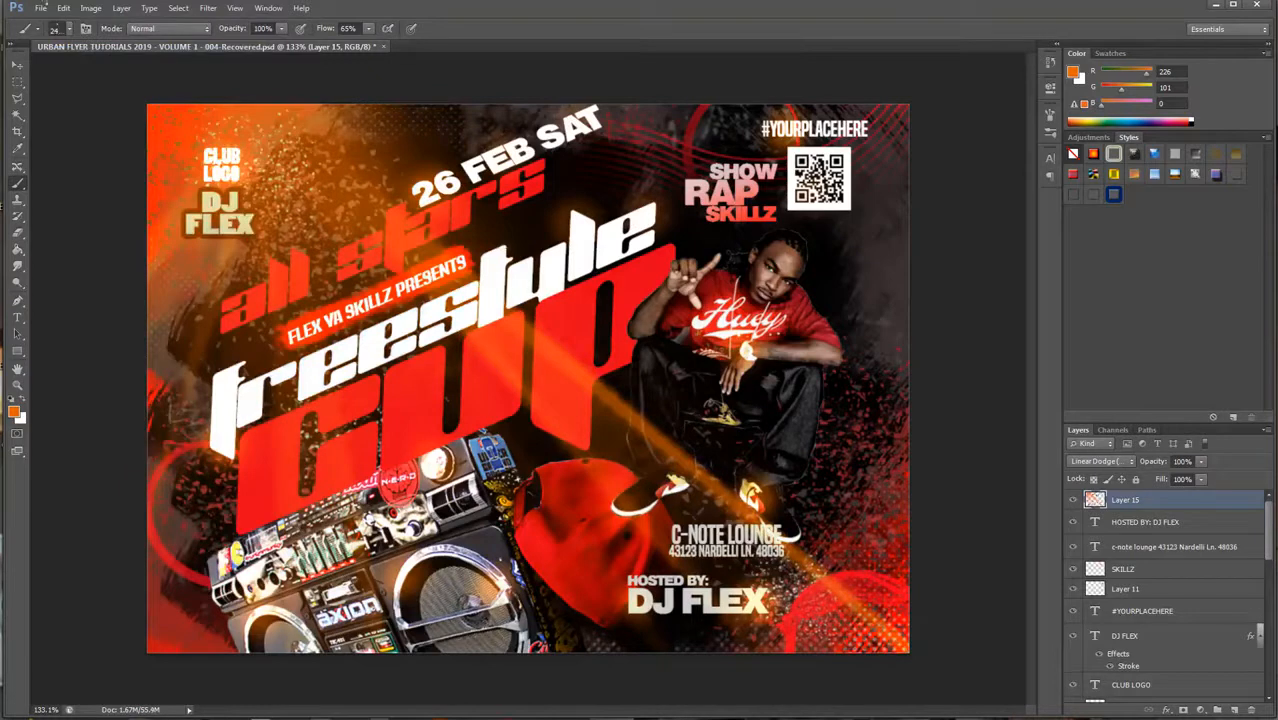
pyautogui.click(63, 8)
pyautogui.click(85, 54)
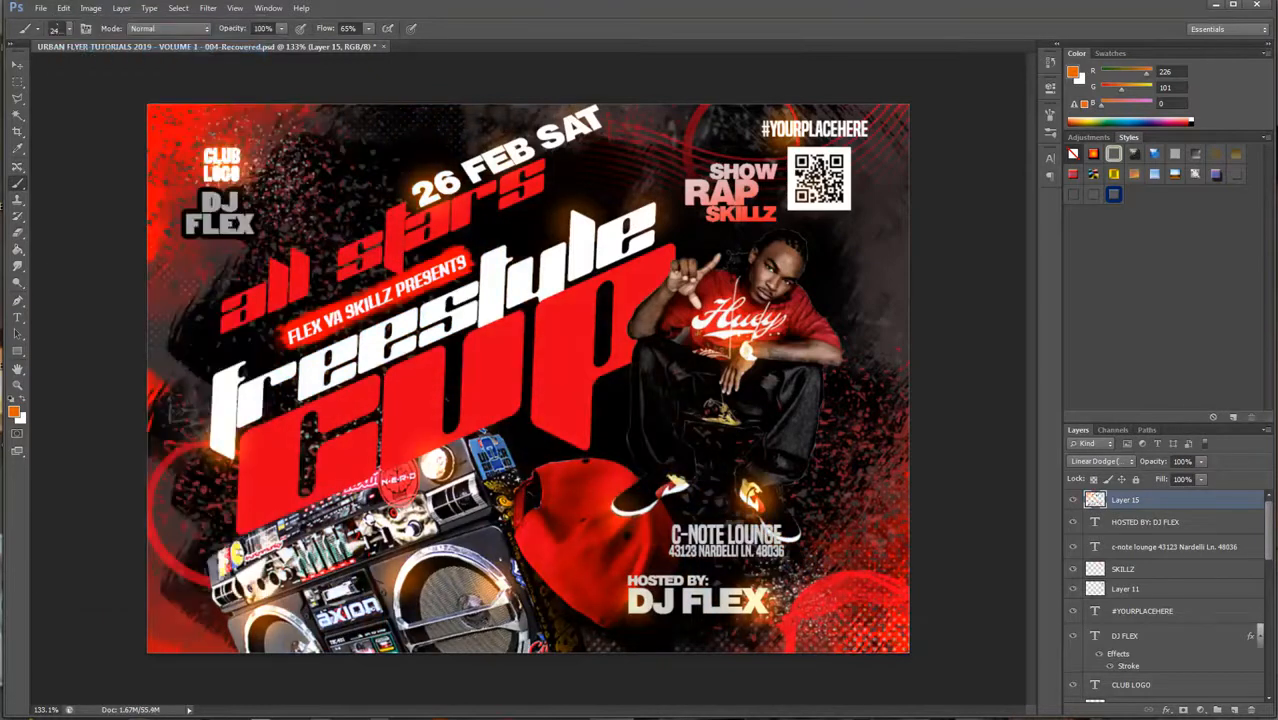
pyautogui.press('[')
pyautogui.press('[')
pyautogui.press('[')
pyautogui.press('[')
pyautogui.press('[')
pyautogui.press('[')
pyautogui.press('[')
pyautogui.press('[')
pyautogui.press('[')
pyautogui.press('[')
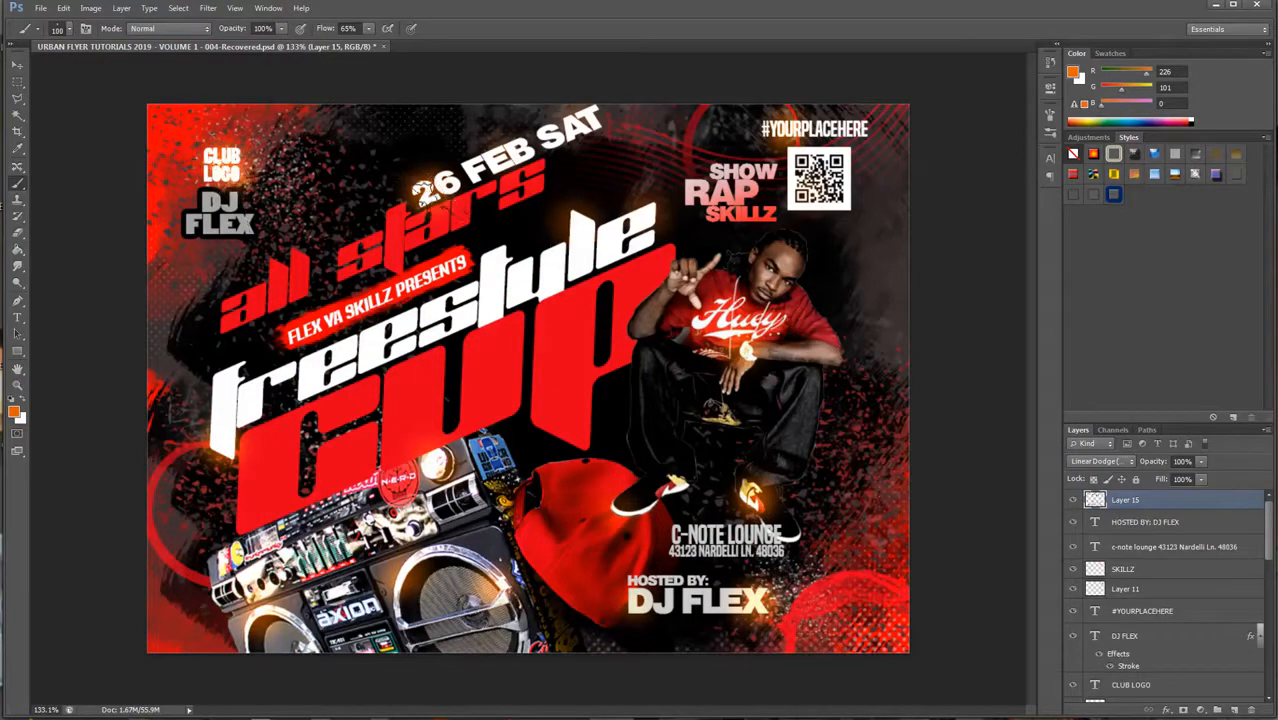
# Step: Stamp orange flares on the 26, the right sneaker and both speaker rims
pyautogui.click(428, 192)
pyautogui.click(750, 503)
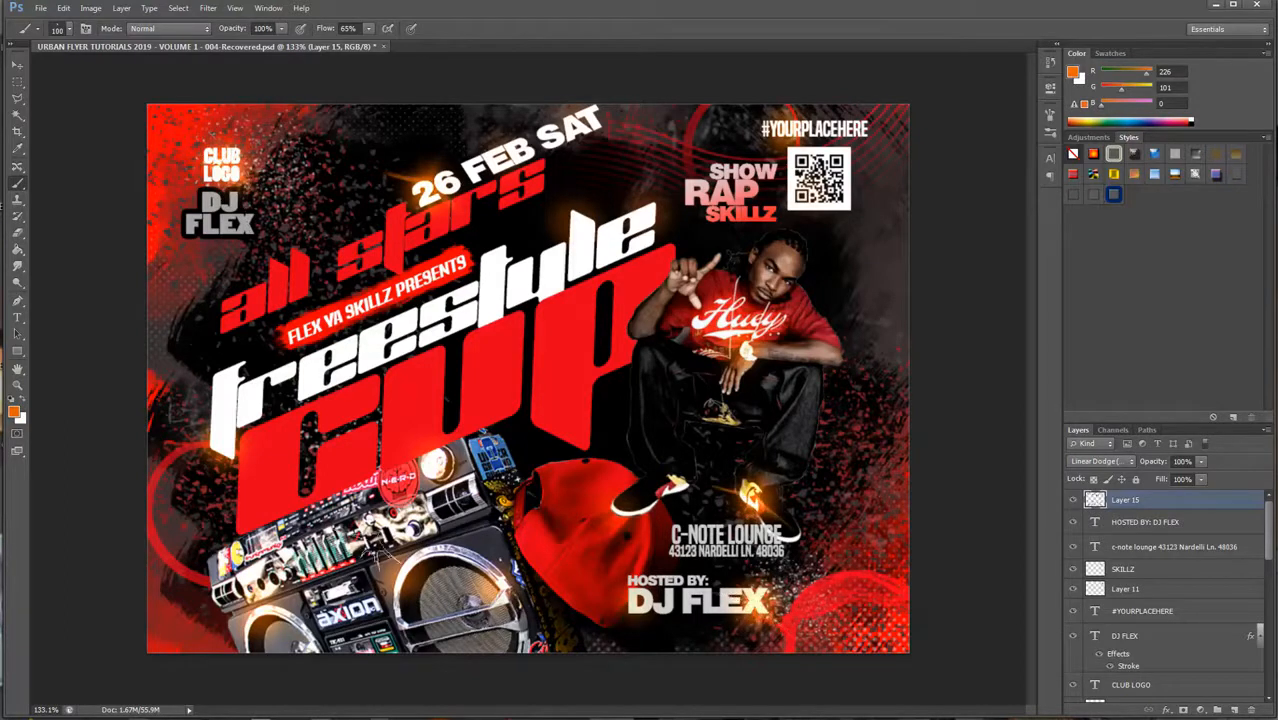
pyautogui.click(504, 590)
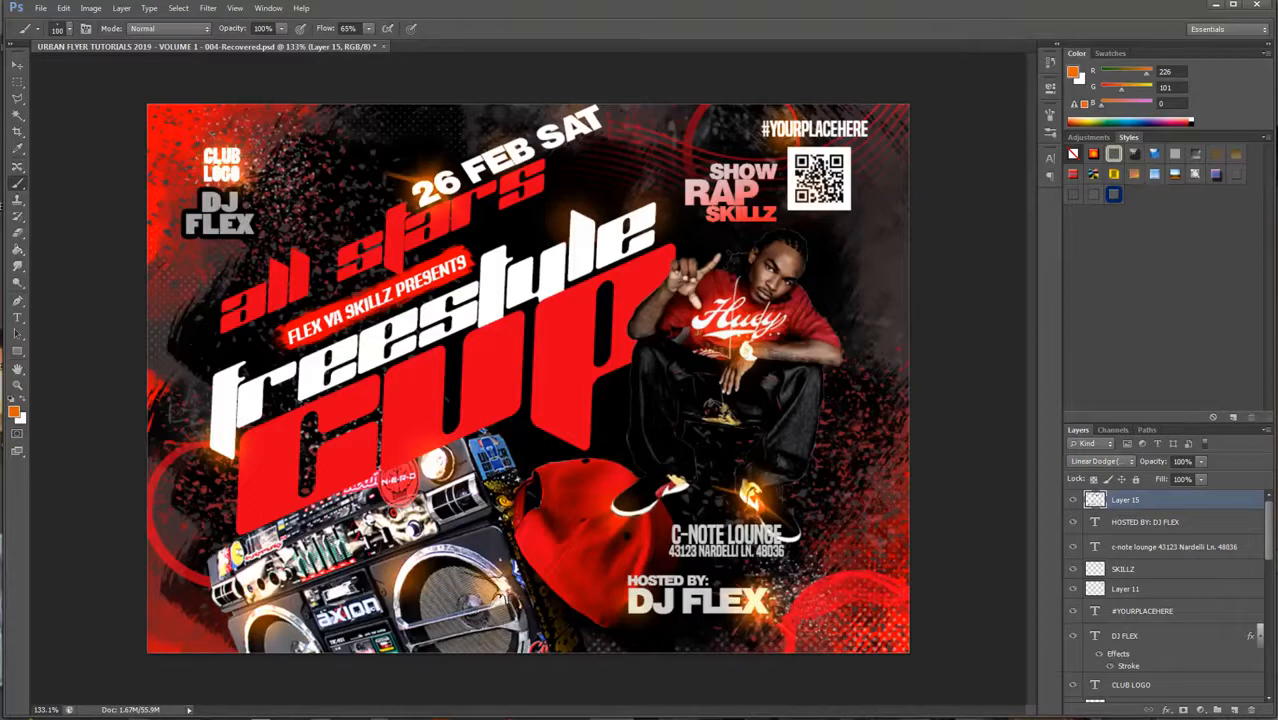
pyautogui.click(262, 612)
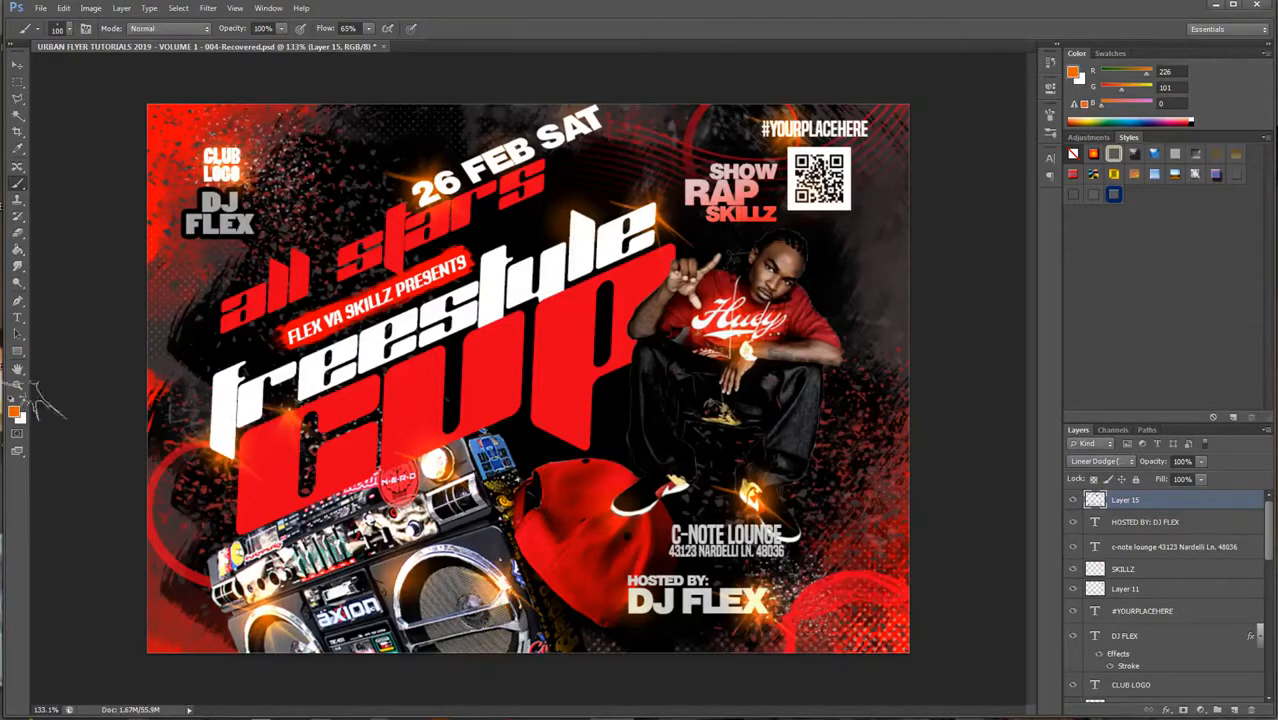
pyautogui.click(68, 30)
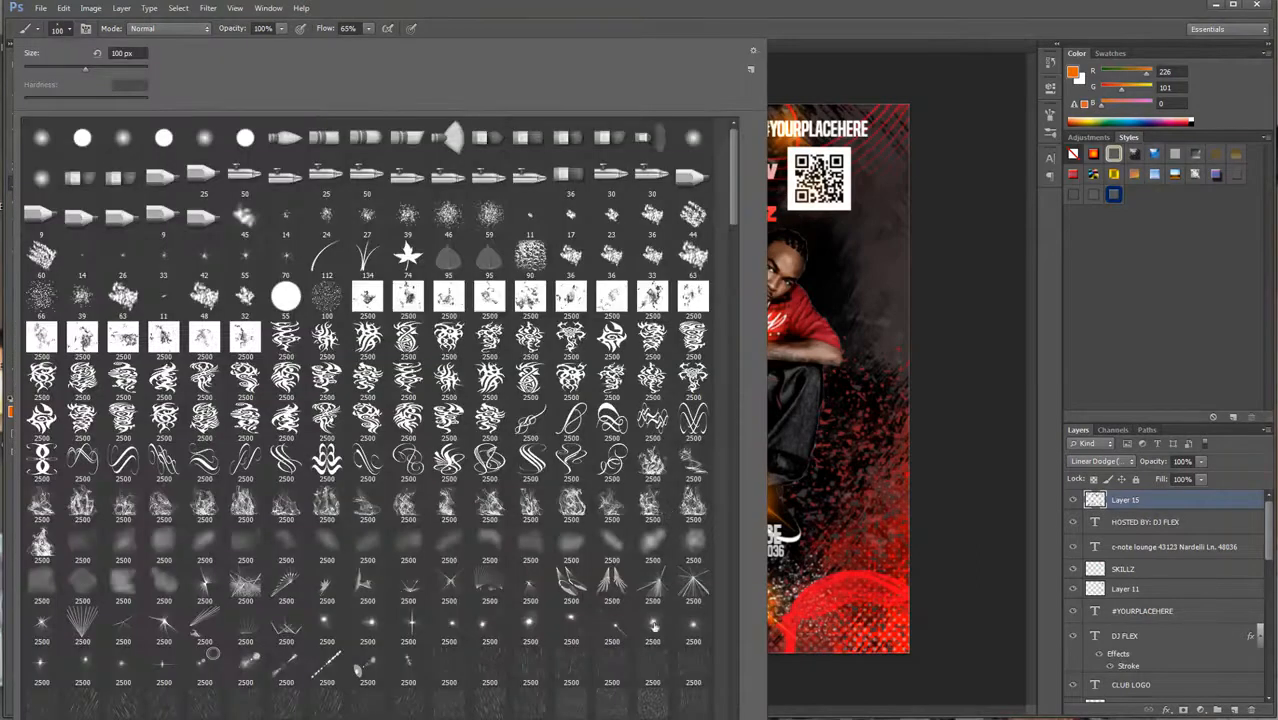
pyautogui.doubleClick(652, 625)
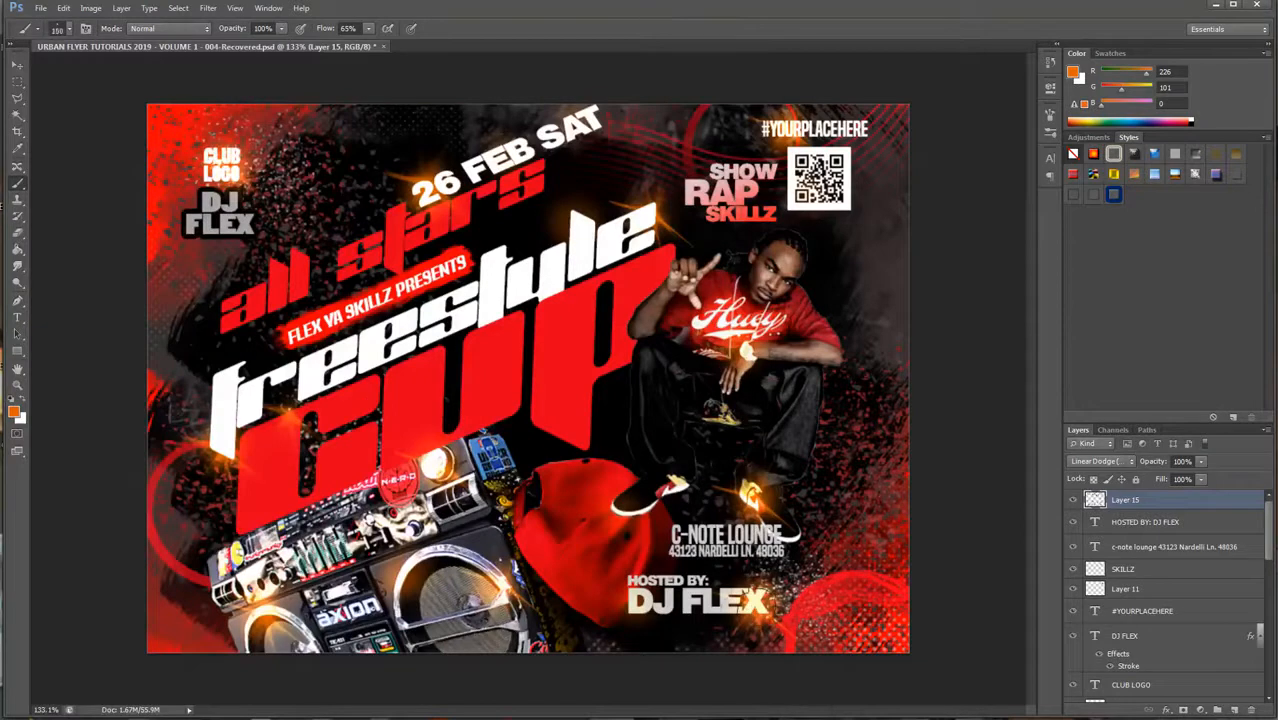
# Step: In pale orange #ffc290, brush glows on the raised hand, sneakers, freestyle f and 26
pyautogui.click(13, 413)
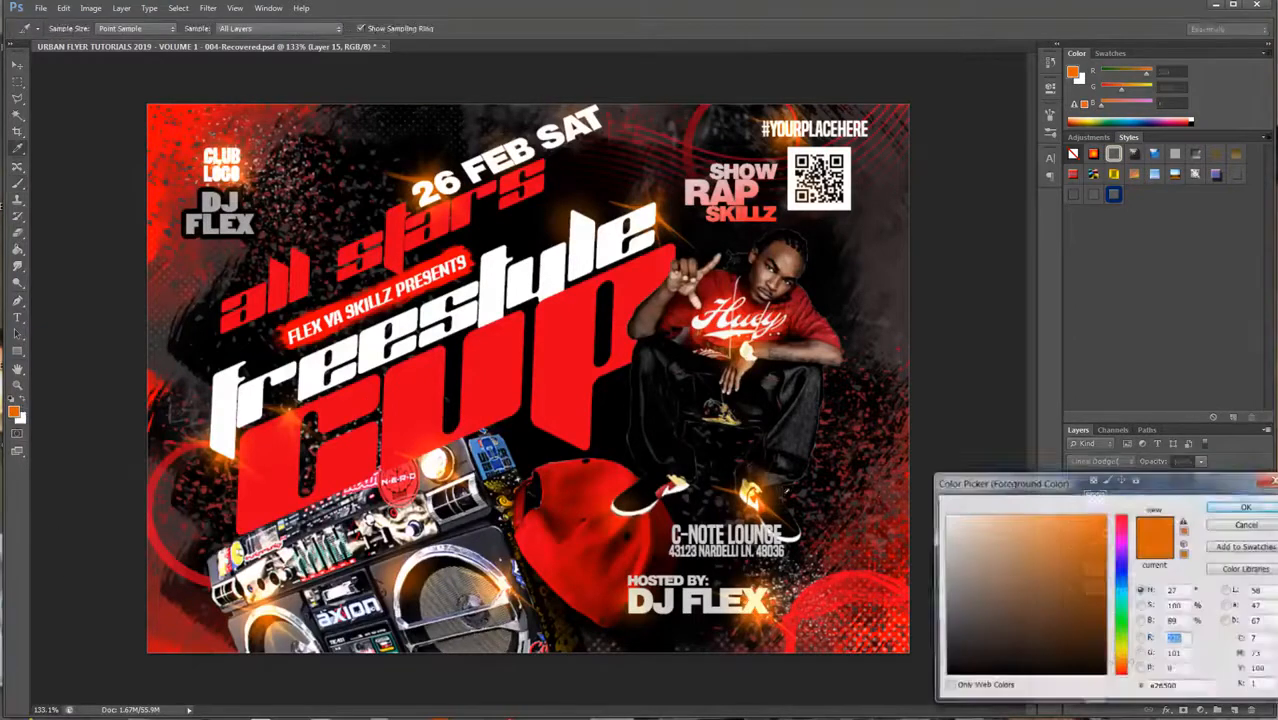
pyautogui.click(1014, 515)
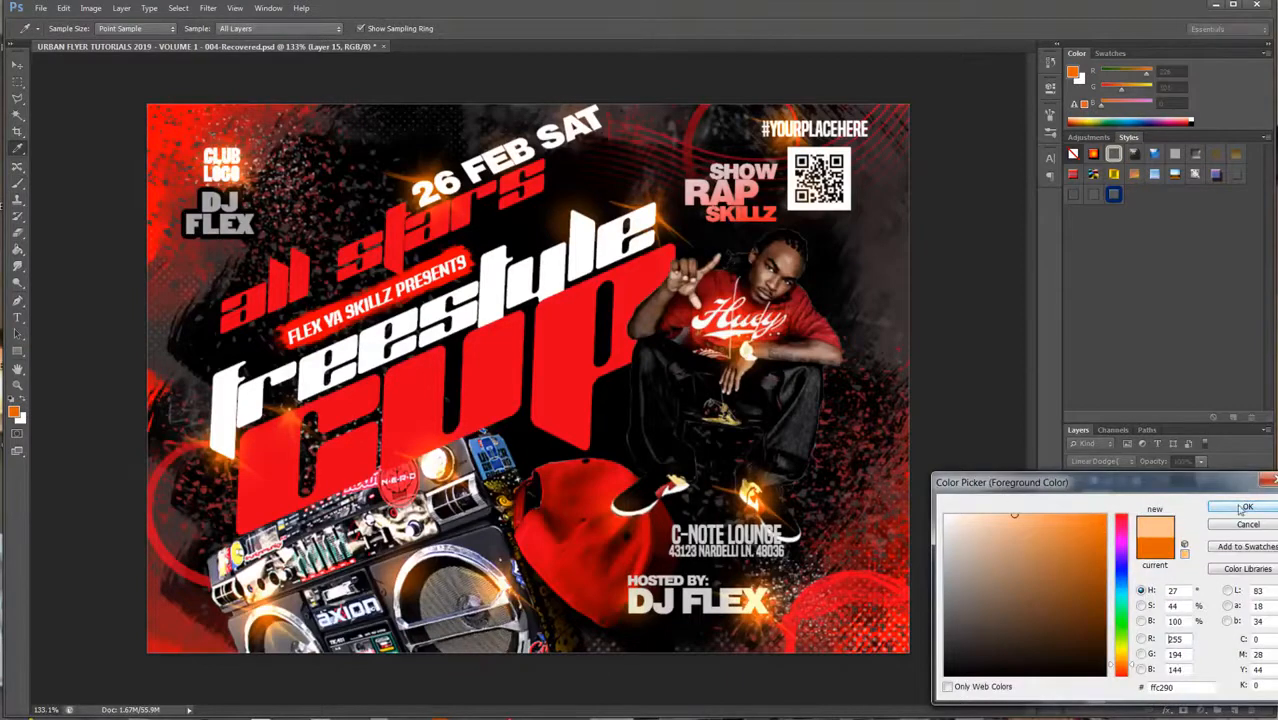
pyautogui.click(1241, 509)
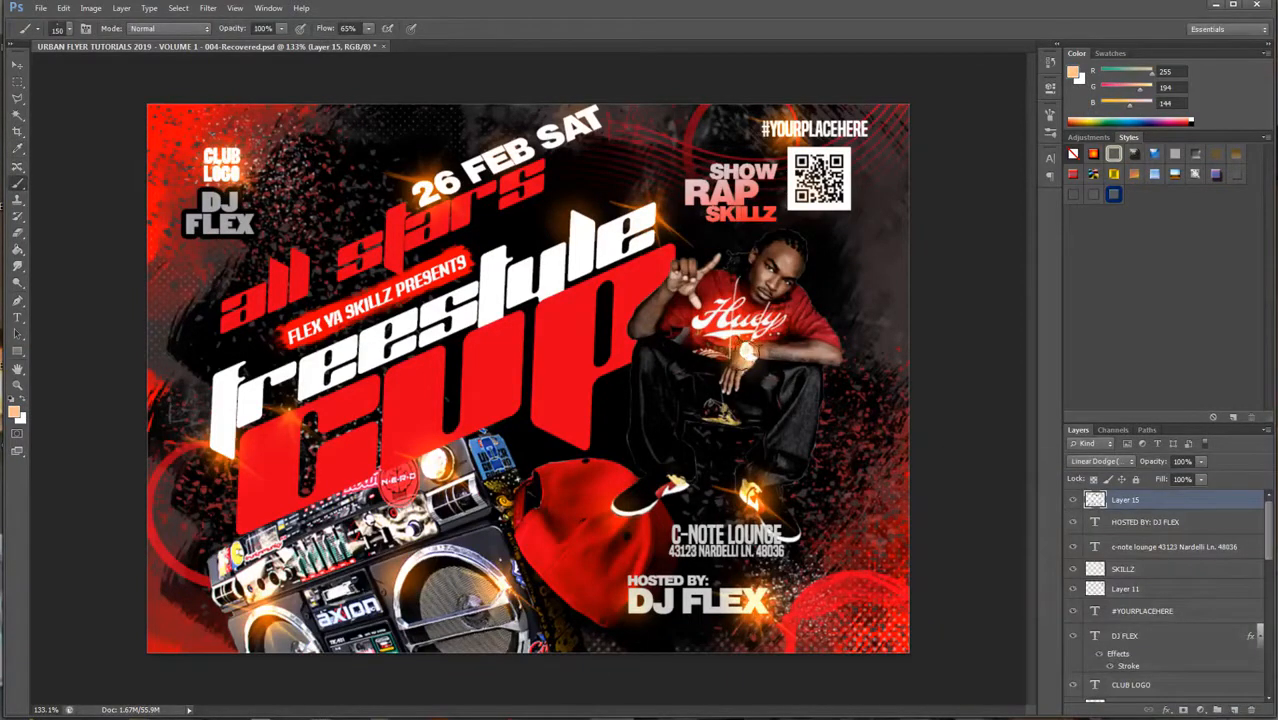
pyautogui.click(748, 356)
pyautogui.click(754, 496)
pyautogui.click(676, 488)
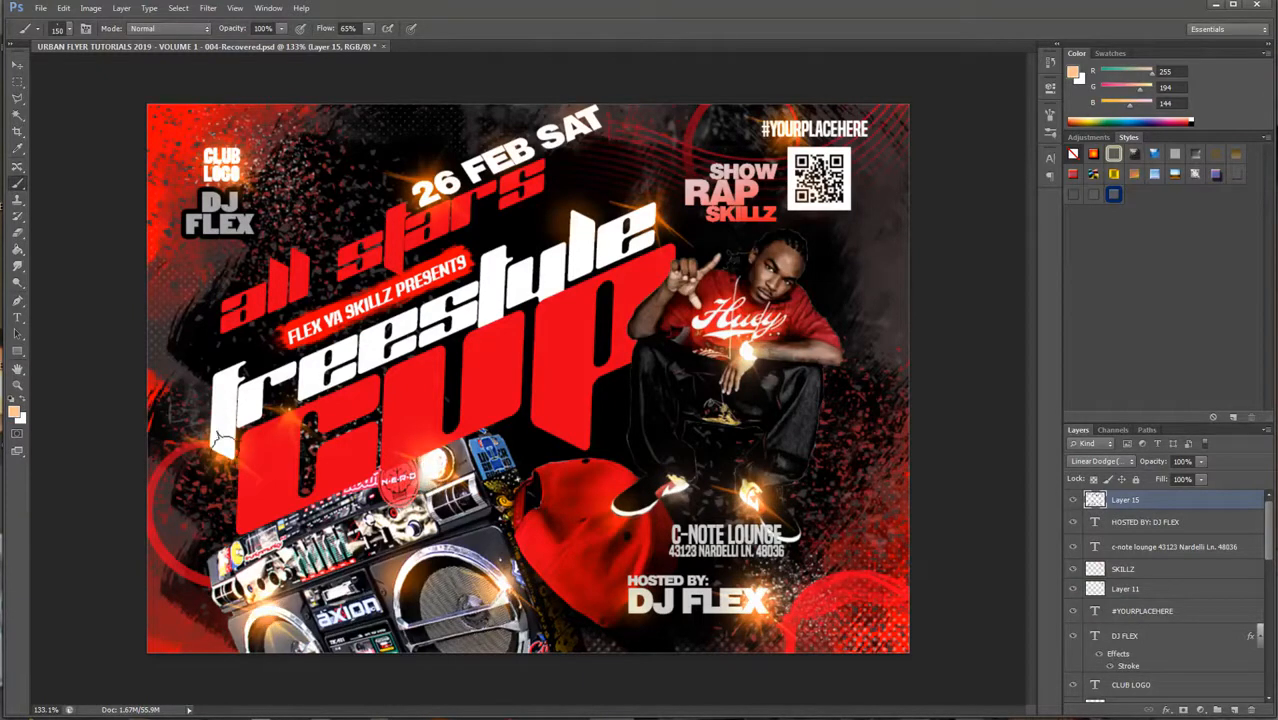
pyautogui.moveTo(228, 437); pyautogui.dragTo(220, 438)
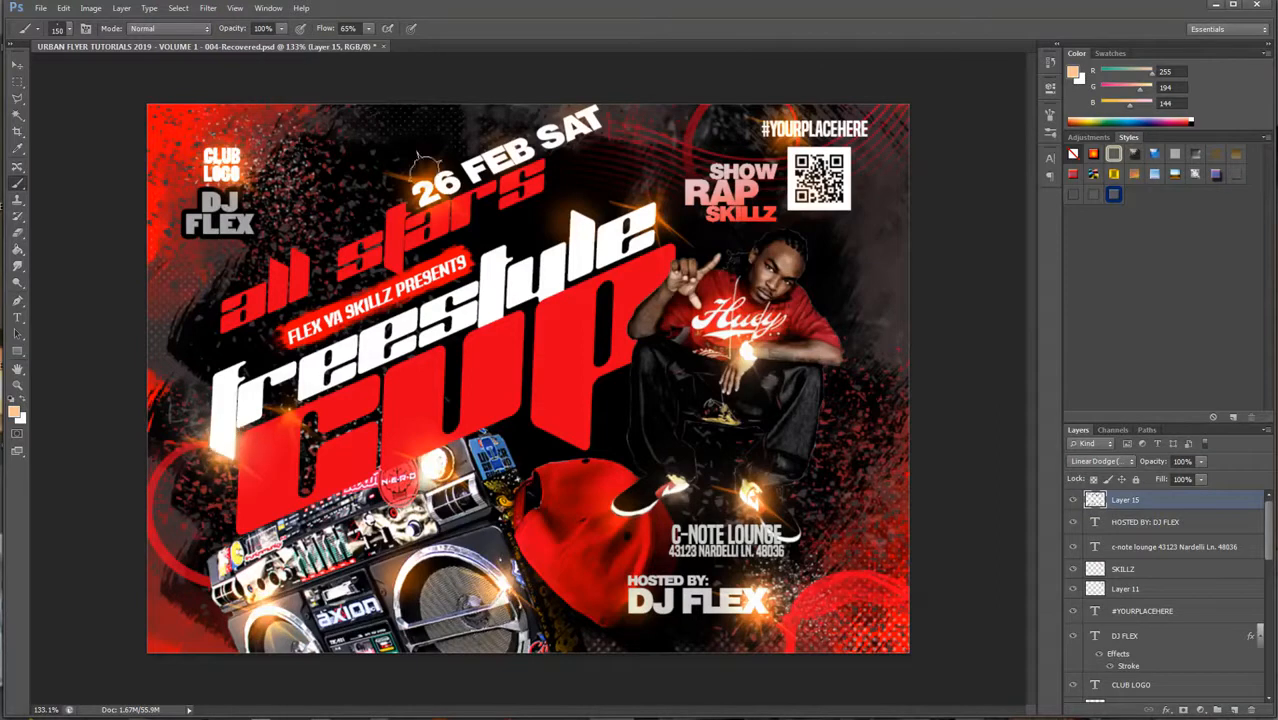
pyautogui.click(429, 185)
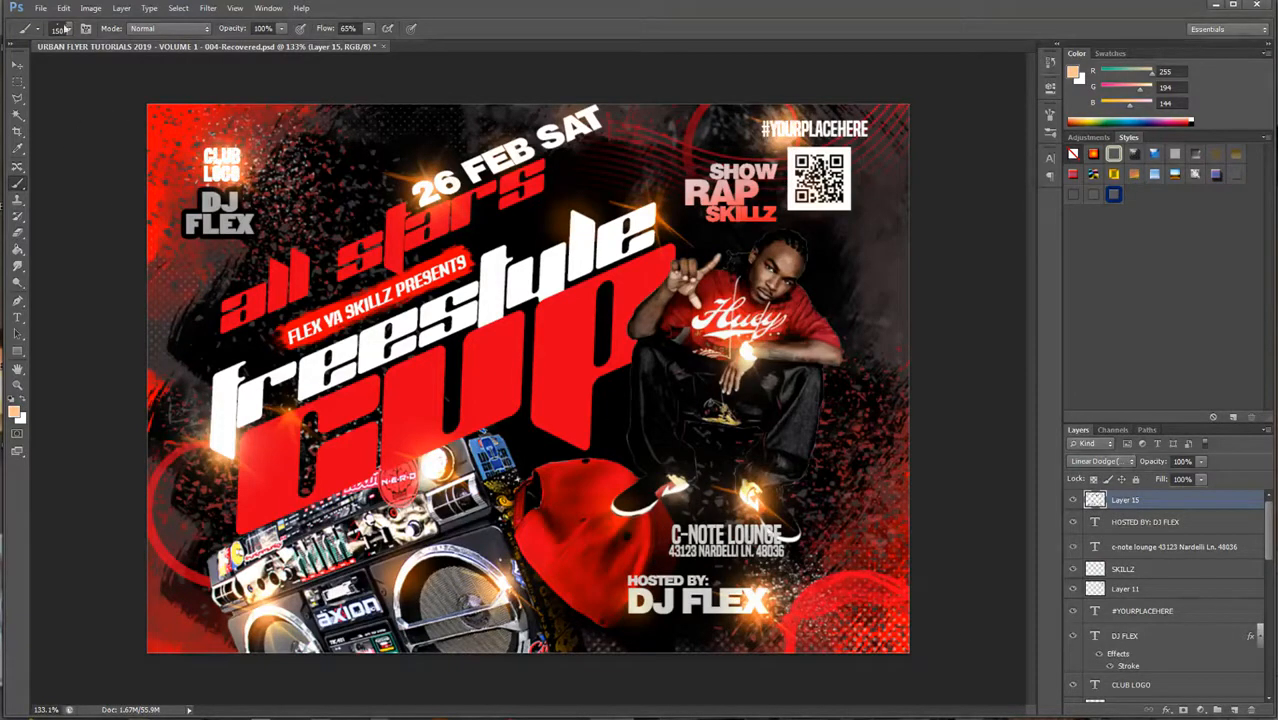
# Step: Stamp 600 px streak flares across freestyle, the boombox top, DJ FLEX and the chest
pyautogui.rightClick(415, 256)
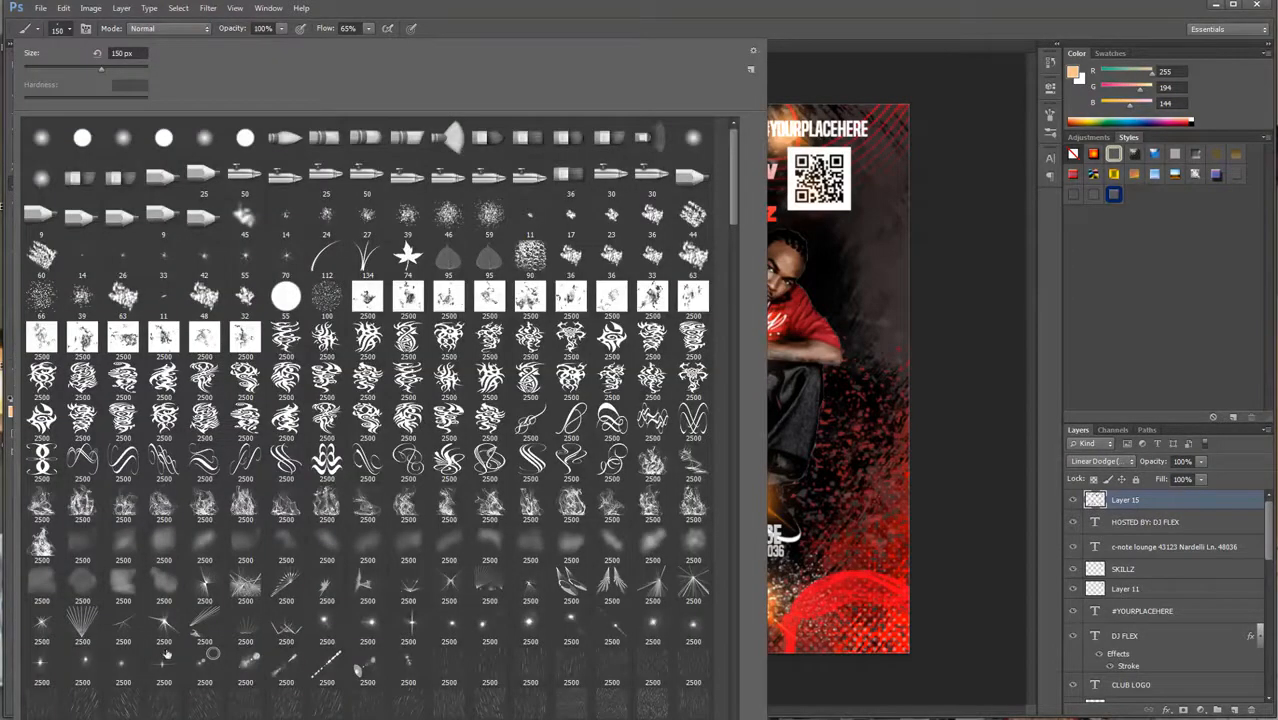
pyautogui.doubleClick(166, 654)
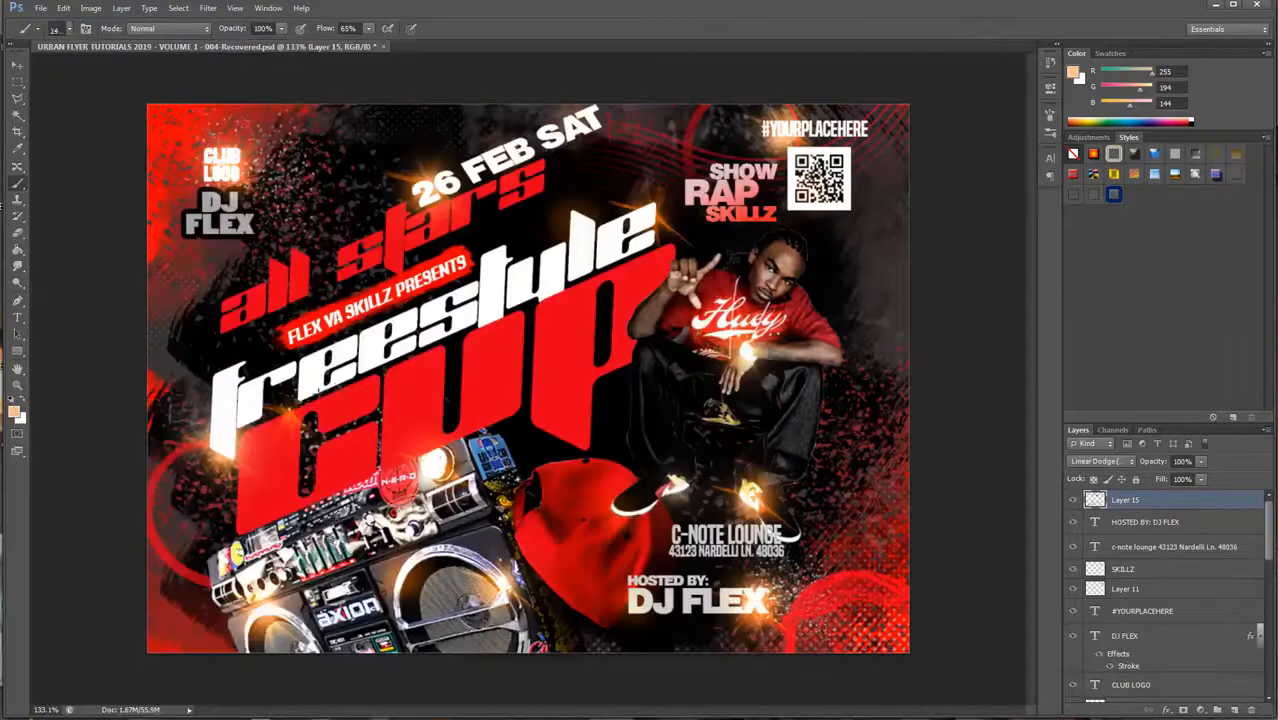
pyautogui.press(']')
pyautogui.press(']')
pyautogui.press(']')
pyautogui.press(']')
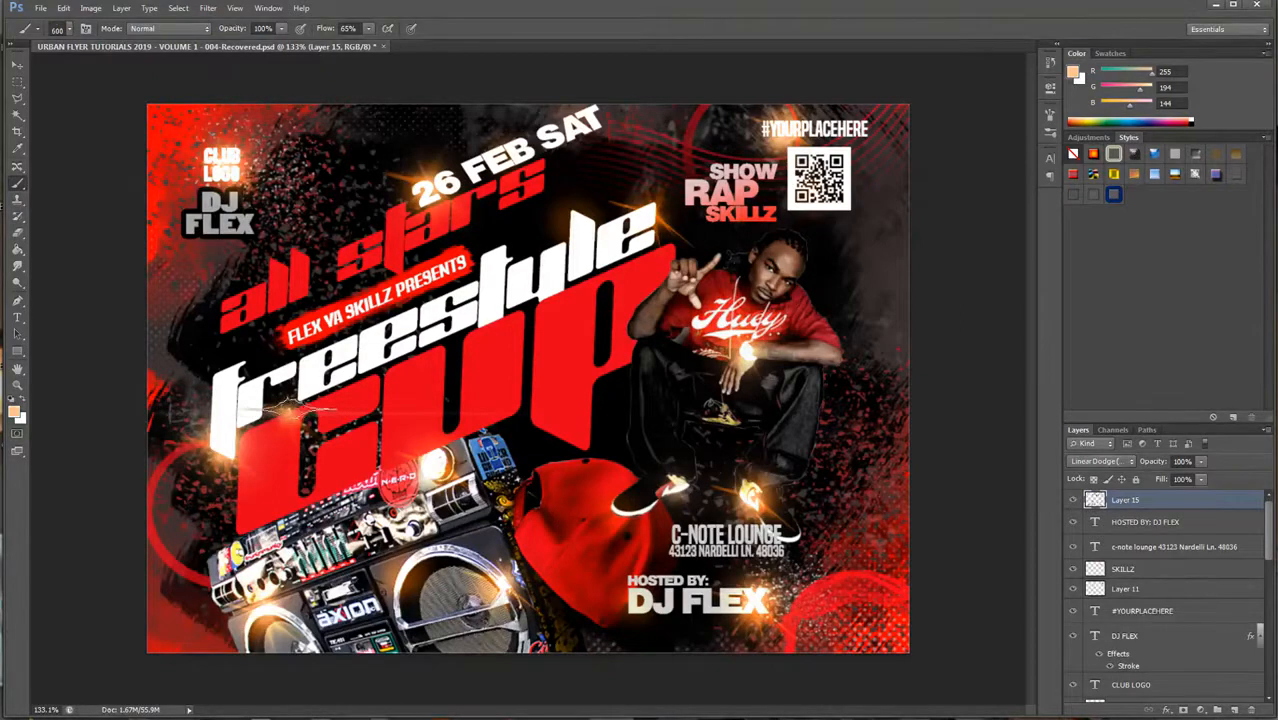
pyautogui.click(298, 410)
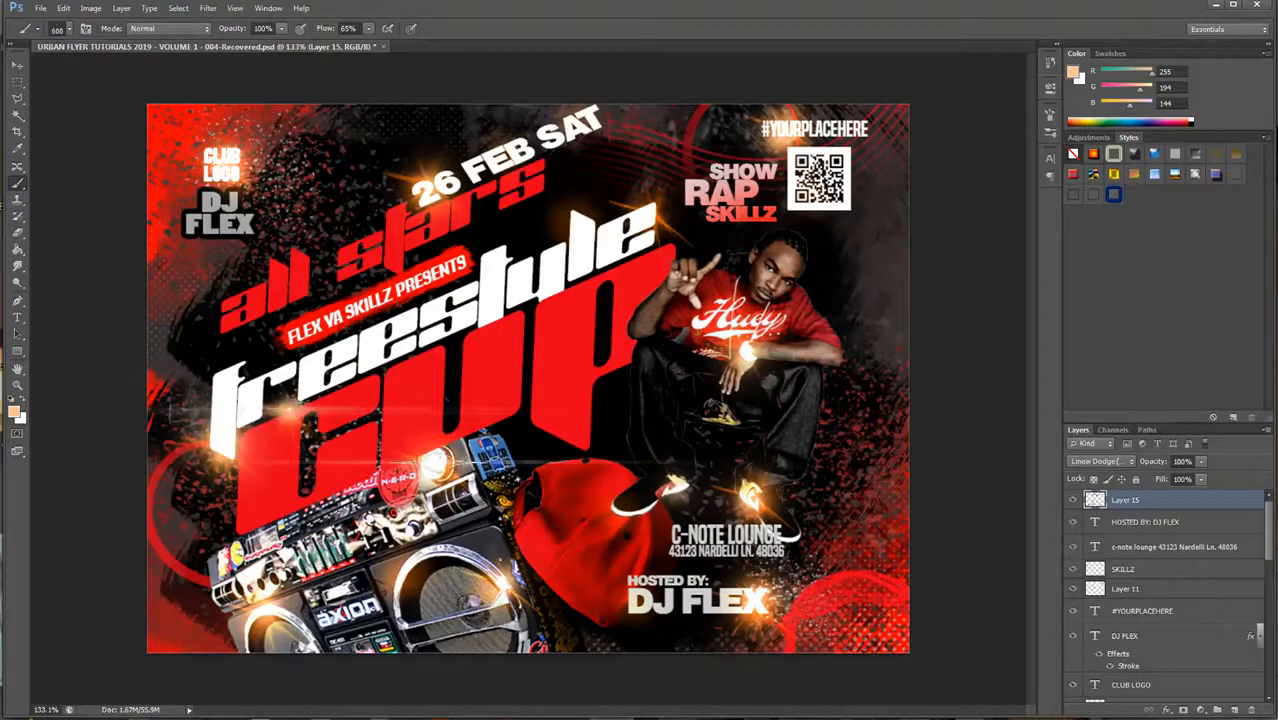
pyautogui.click(460, 462)
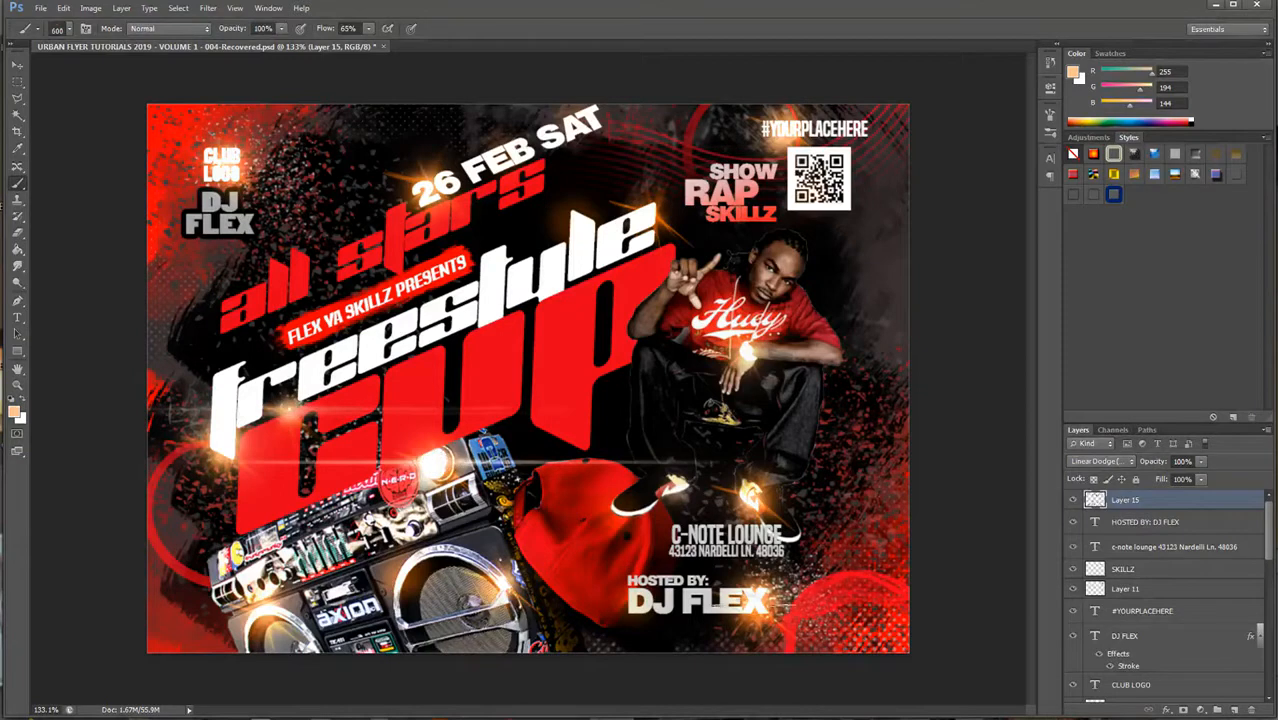
pyautogui.click(750, 604)
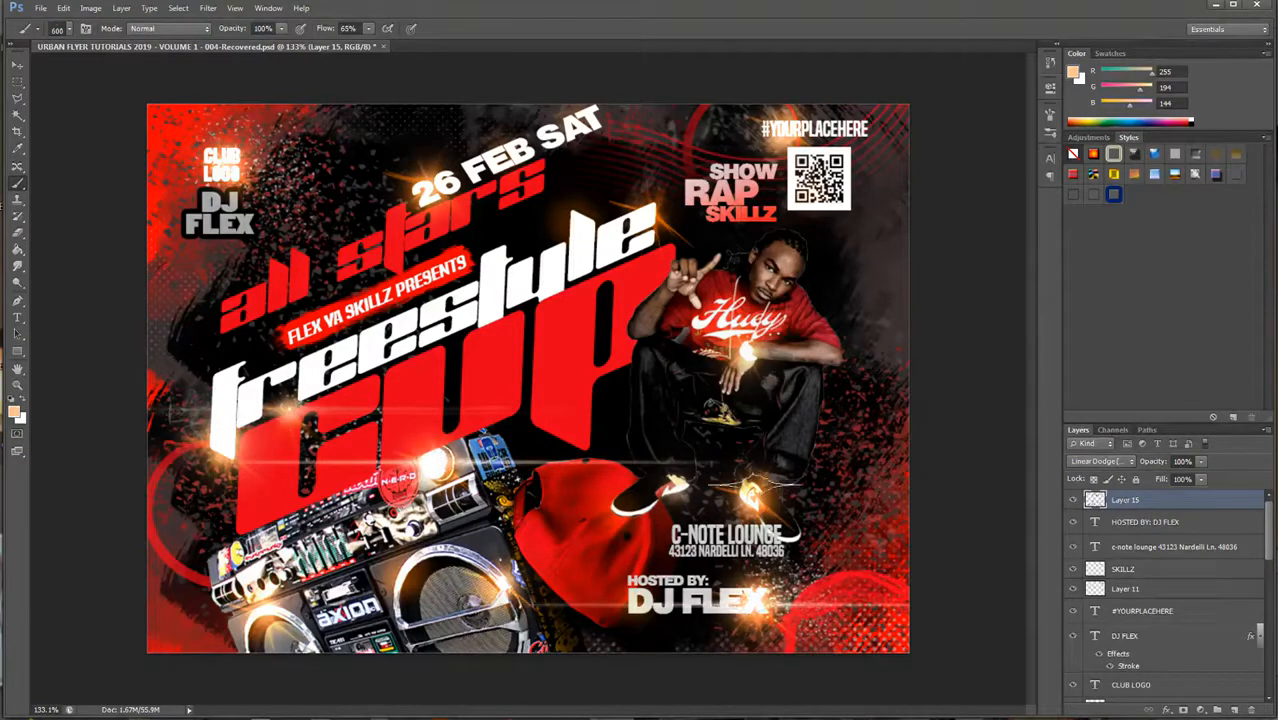
pyautogui.click(760, 352)
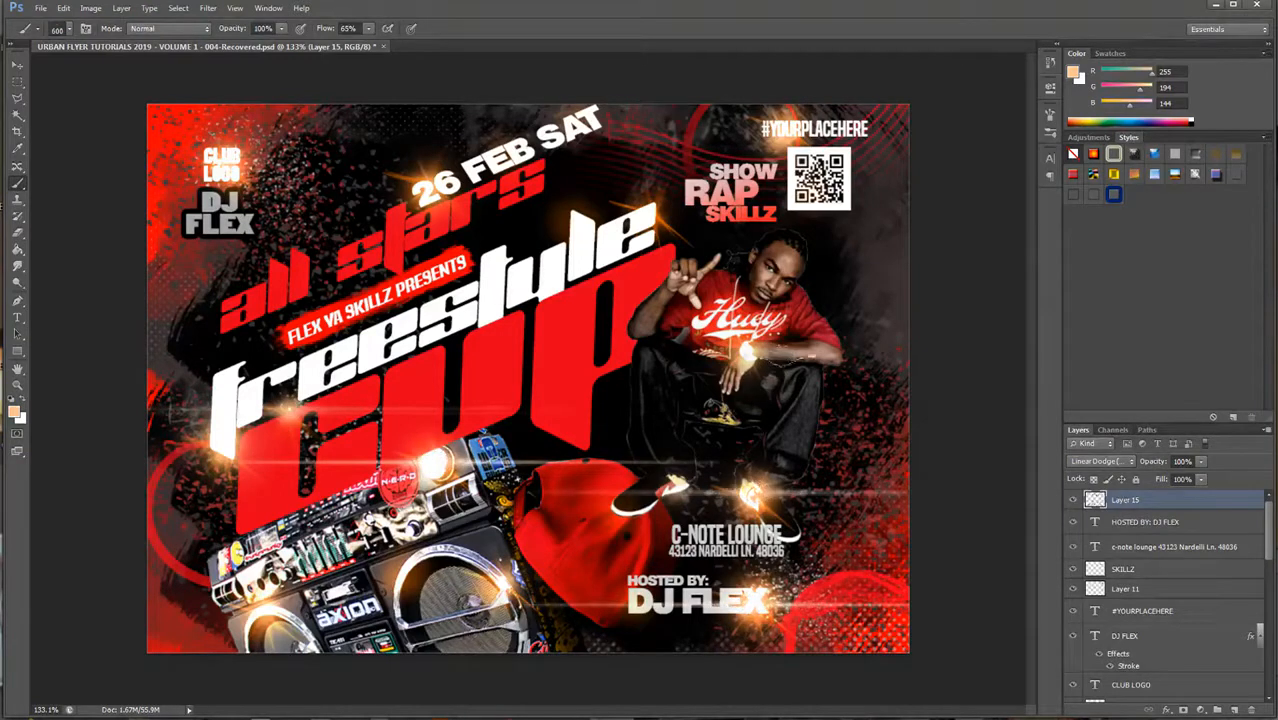
pyautogui.click(760, 350)
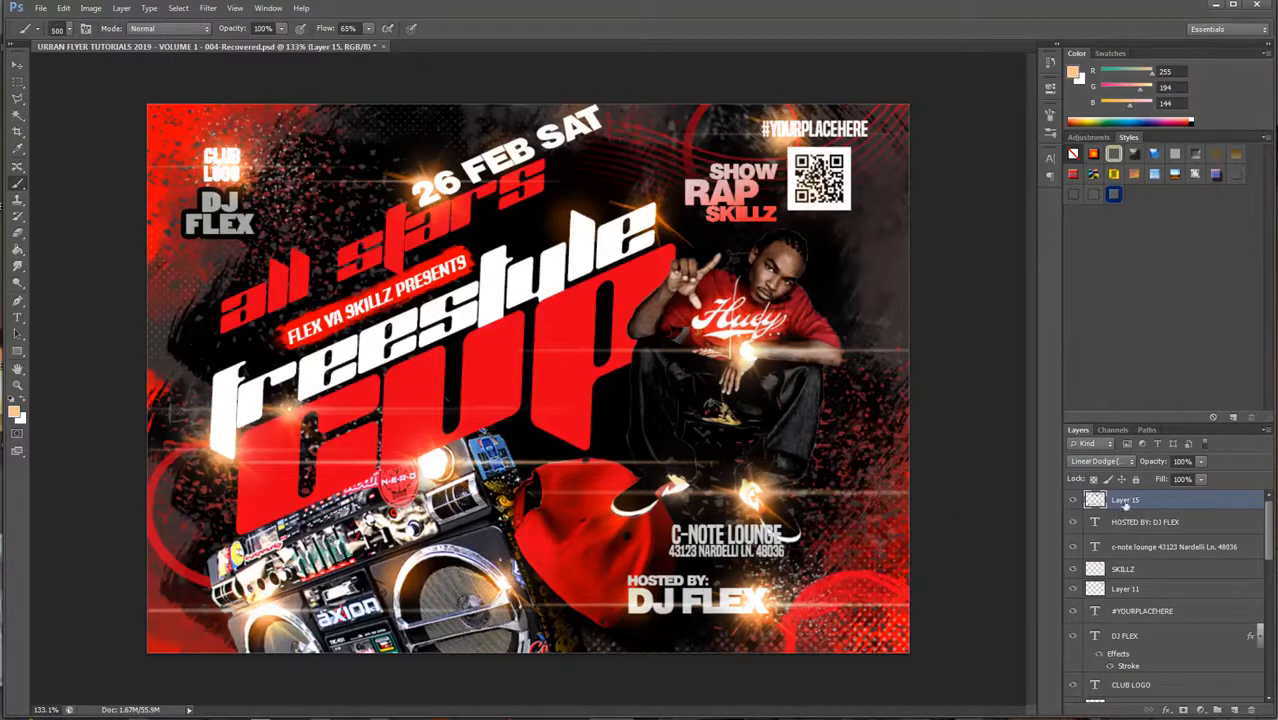
# Step: Deselect Layer 15 with the Move tool to review the lit flyer
pyautogui.click(16, 64)
pyautogui.click(952, 204)
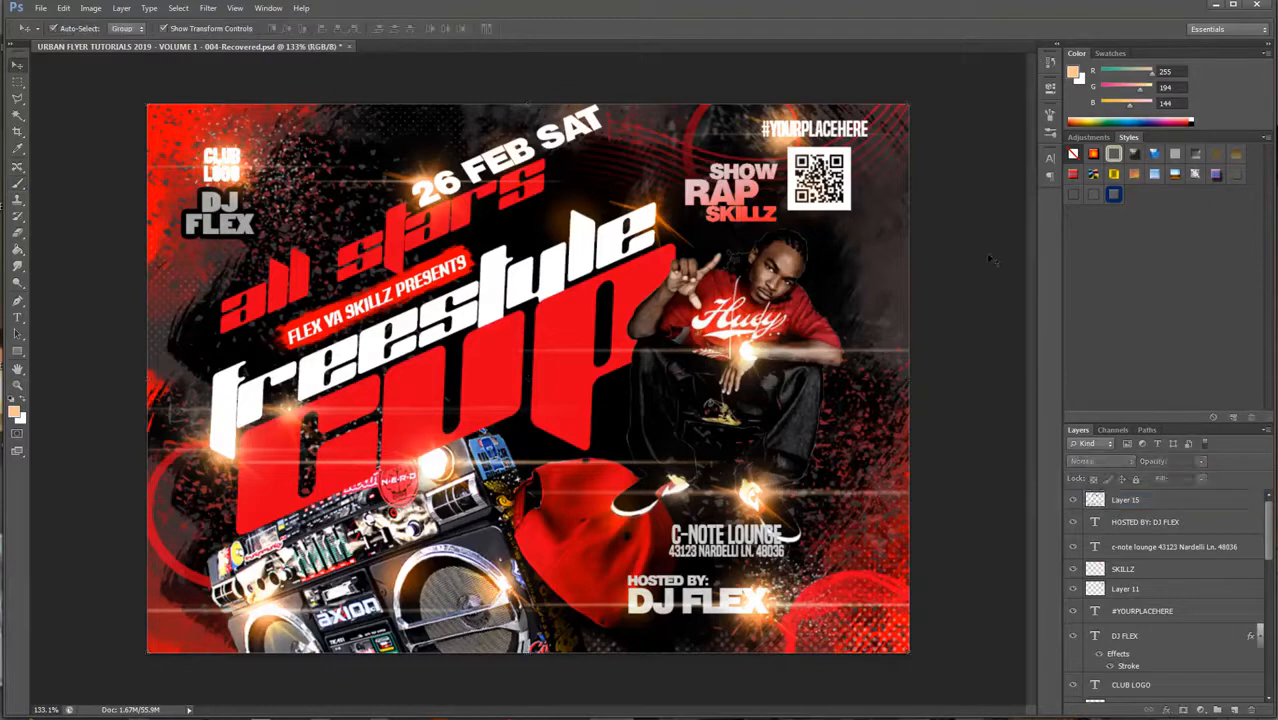
pyautogui.scroll(-2, 986, 256)
pyautogui.scroll(3, 988, 260)
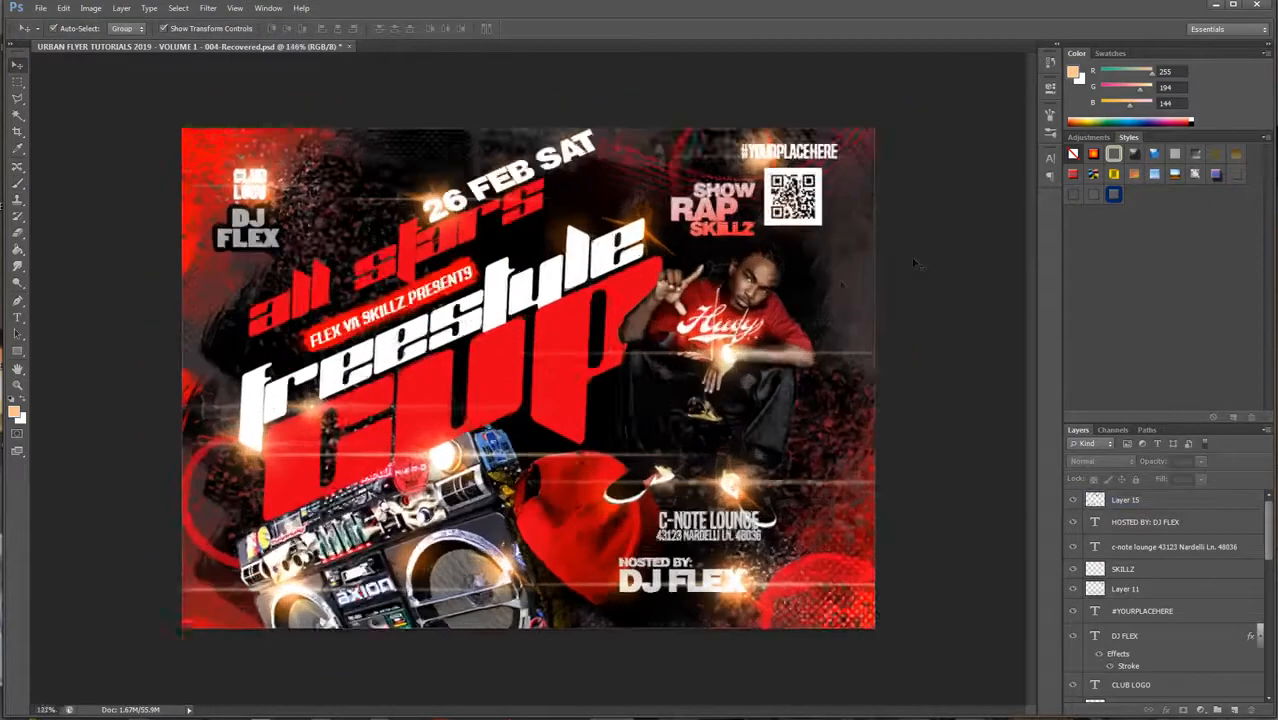